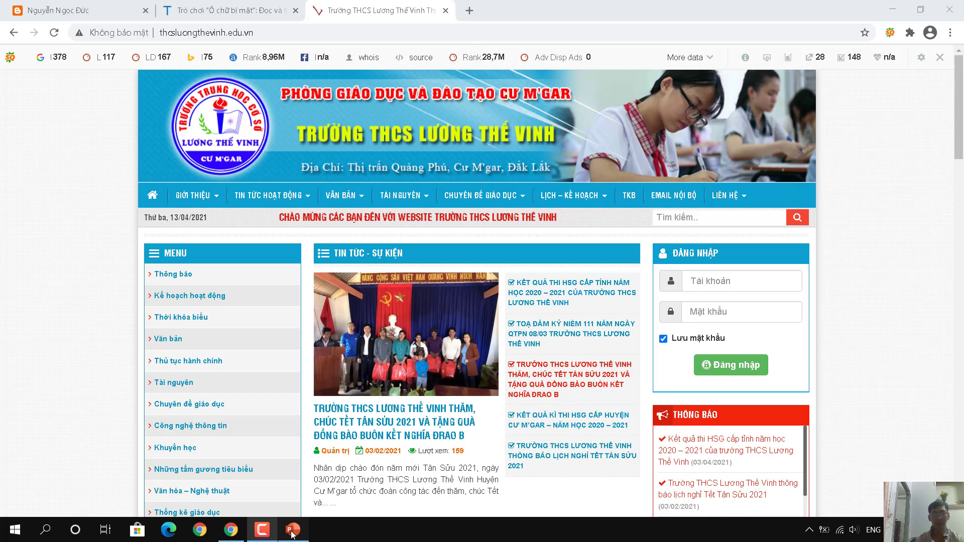
Check the blank PowerPoint presentation, then return to Chrome's 'Trò chơi Ô chữ bí mật' article tab
click(344, 466)
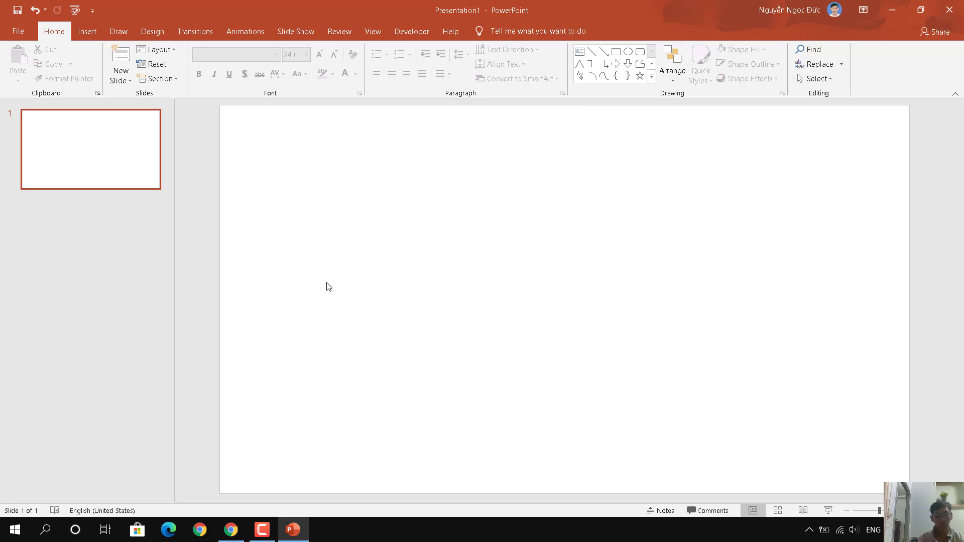
click(231, 530)
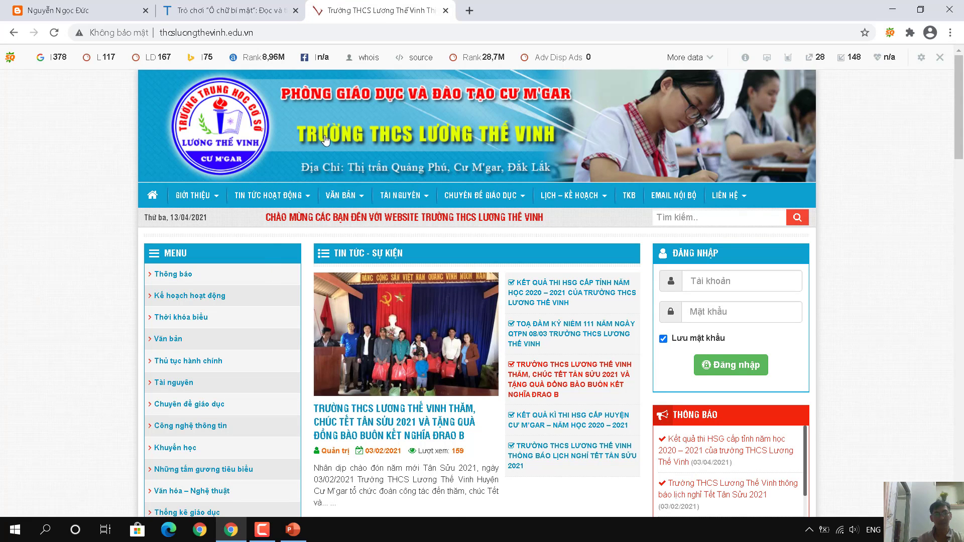
click(229, 10)
scroll(315, 255, up, 8)
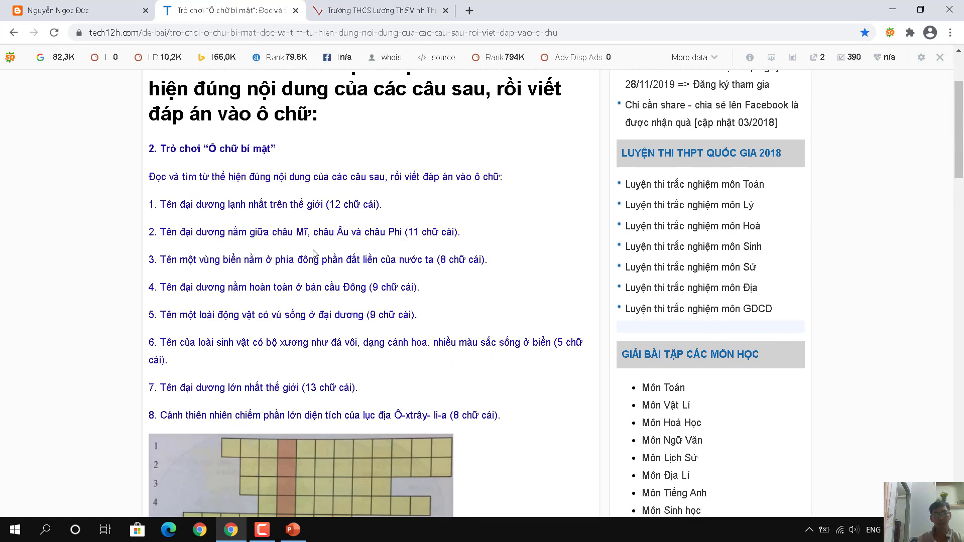
scroll(303, 246, down, 3)
scroll(304, 246, down, 4)
scroll(303, 244, down, 2)
scroll(304, 245, down, 3)
scroll(302, 242, up, 5)
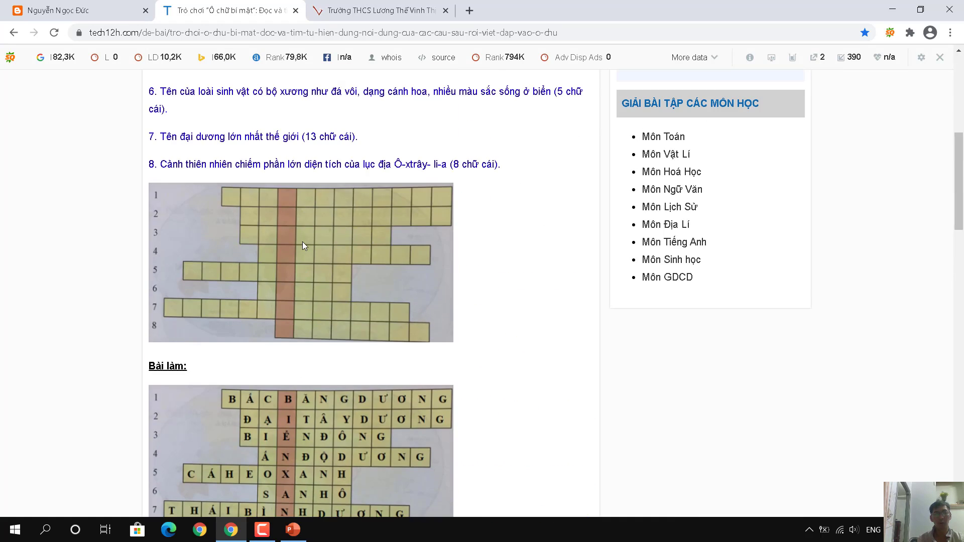
scroll(302, 241, up, 3)
scroll(302, 242, up, 3)
scroll(304, 242, down, 1)
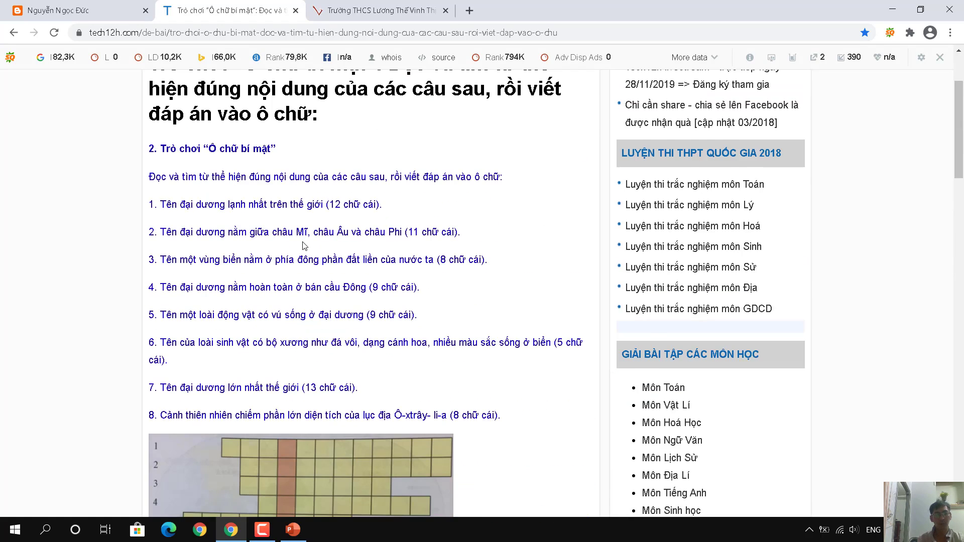
scroll(304, 246, down, 1)
scroll(159, 111, up, 1)
mouse_move(160, 148)
mouse_down()
mouse_move(370, 387)
mouse_move(529, 411)
mouse_up()
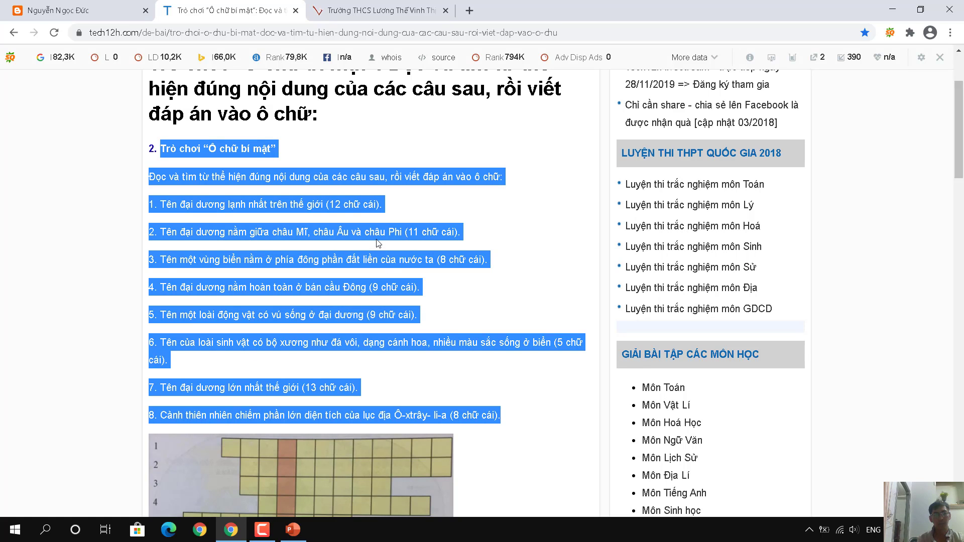
scroll(378, 243, down, 1)
scroll(378, 243, down, 1)
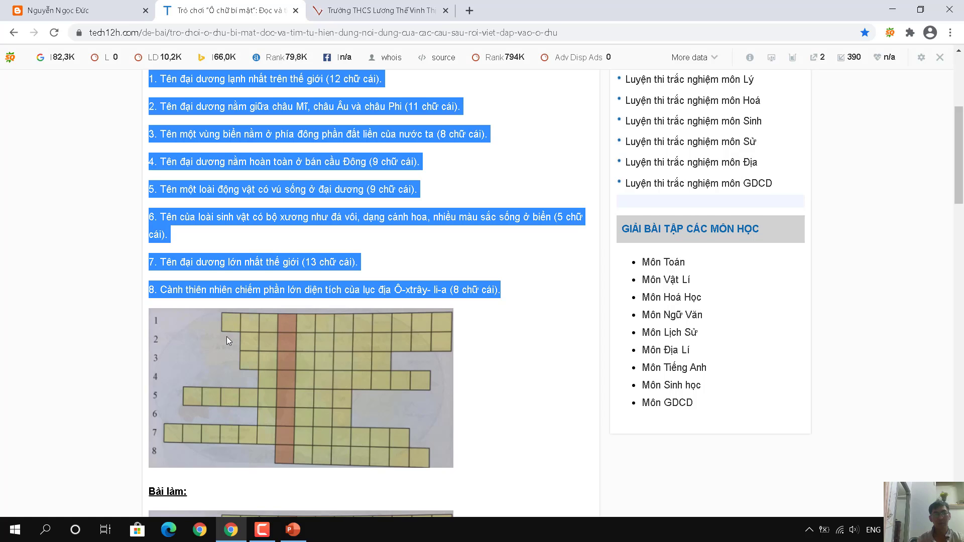
click(248, 241)
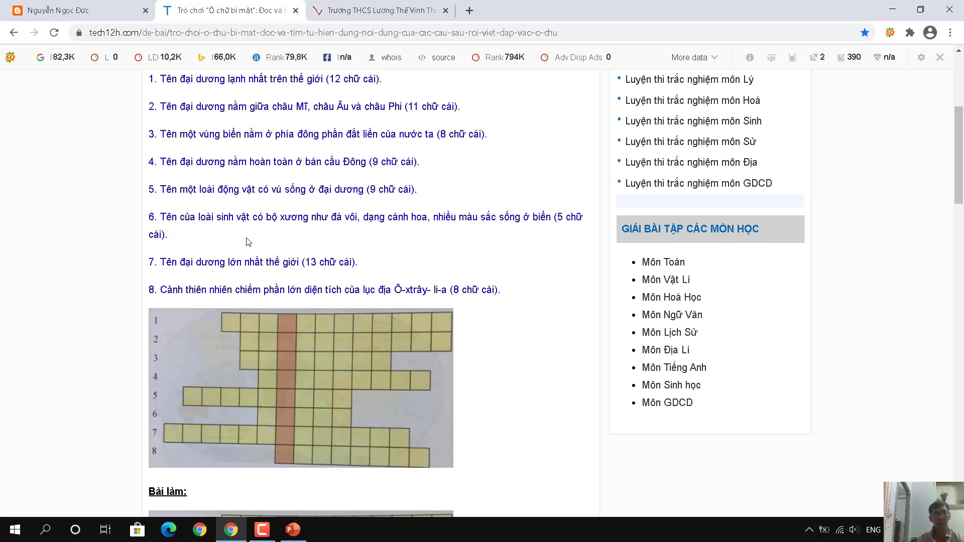
scroll(121, 293, down, 2)
scroll(120, 294, down, 5)
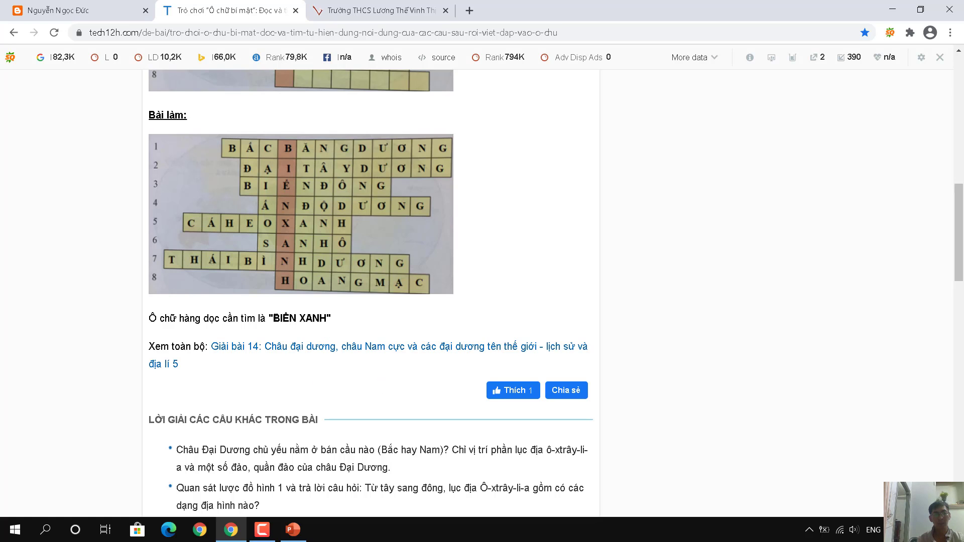
drag(273, 318, 329, 318)
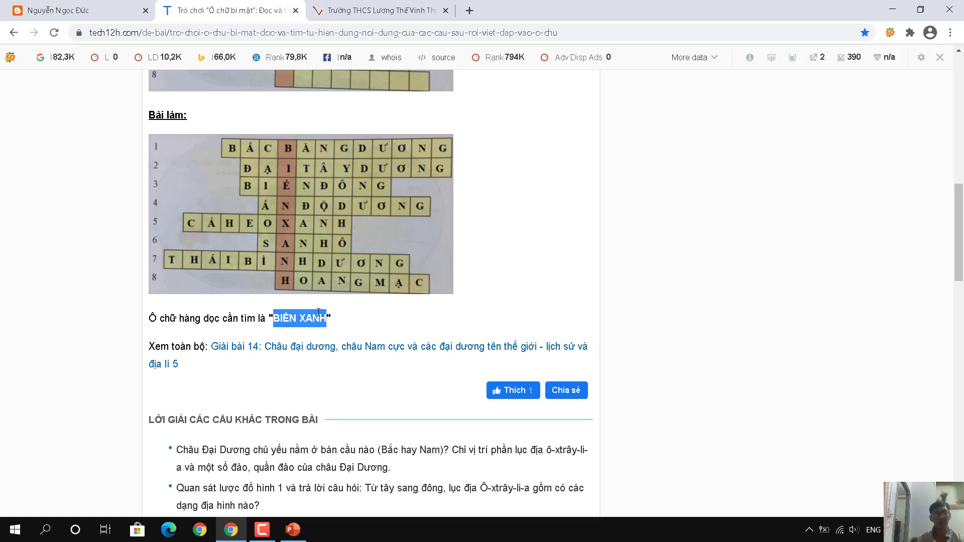
scroll(310, 296, up, 6)
scroll(310, 296, down, 2)
scroll(311, 296, down, 6)
scroll(310, 296, up, 6)
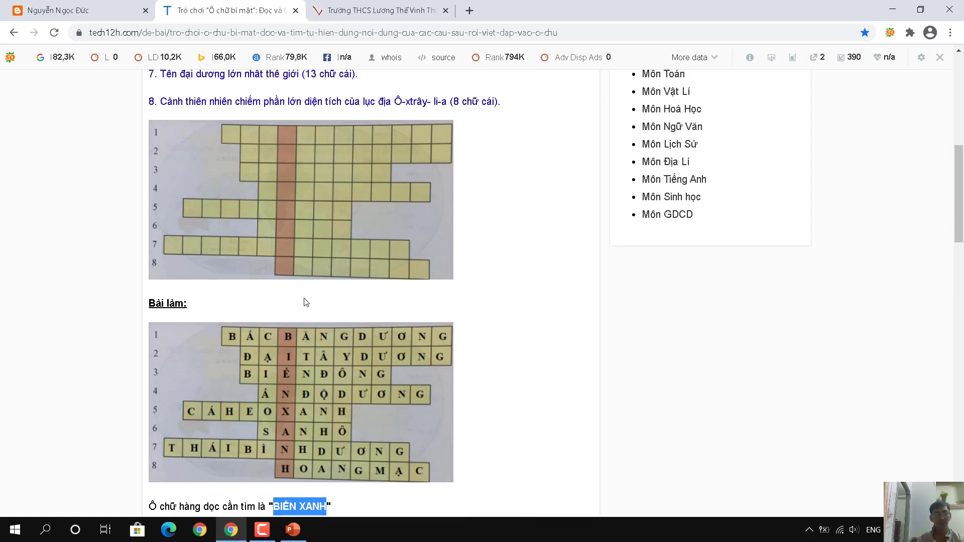
scroll(310, 296, up, 5)
scroll(305, 301, down, 6)
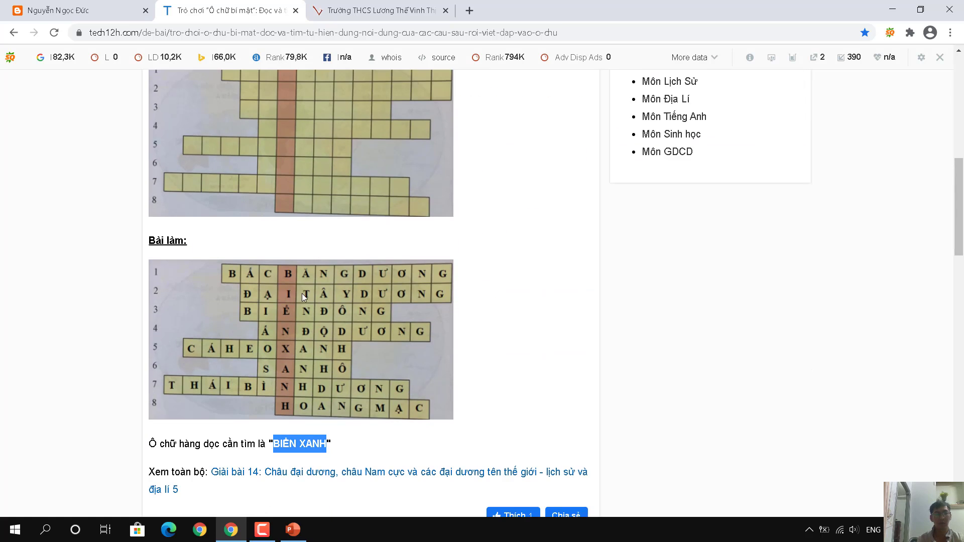
click(94, 242)
scroll(266, 282, up, 1)
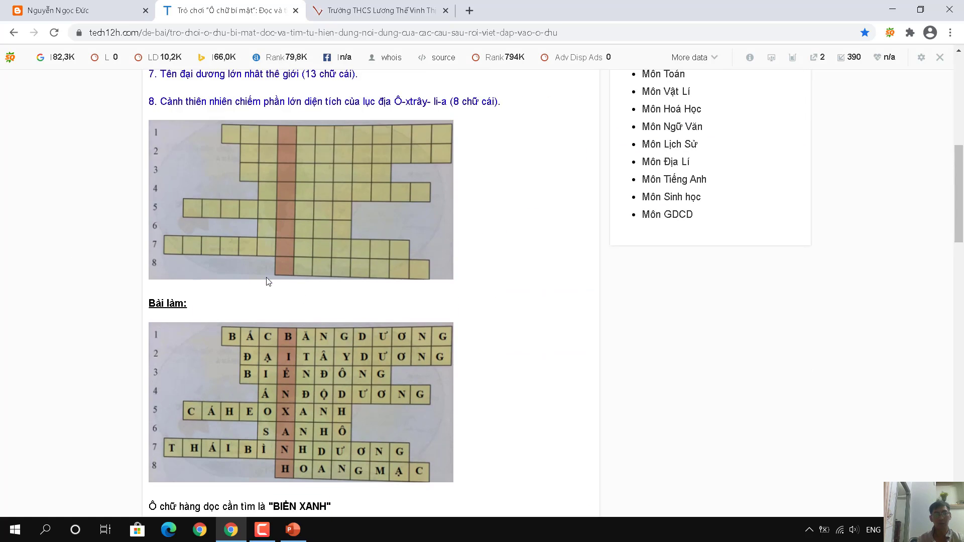
scroll(207, 246, up, 1)
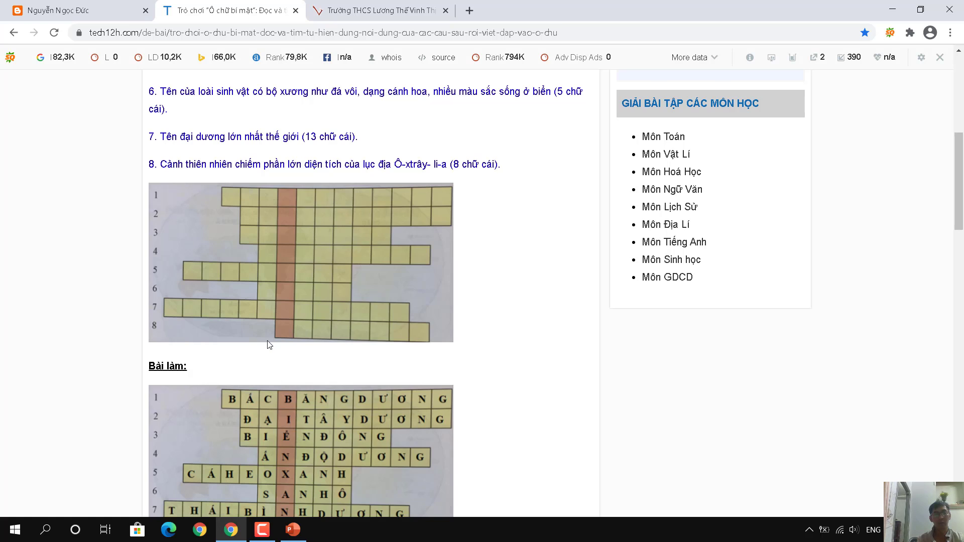
scroll(268, 343, up, 2)
scroll(265, 338, down, 4)
scroll(265, 338, up, 4)
scroll(225, 317, up, 2)
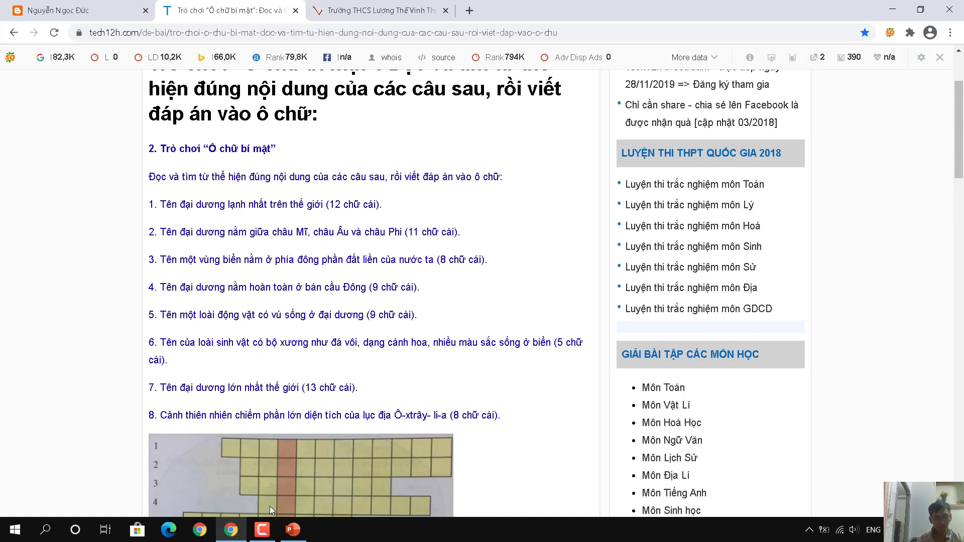
mouse_move(294, 529)
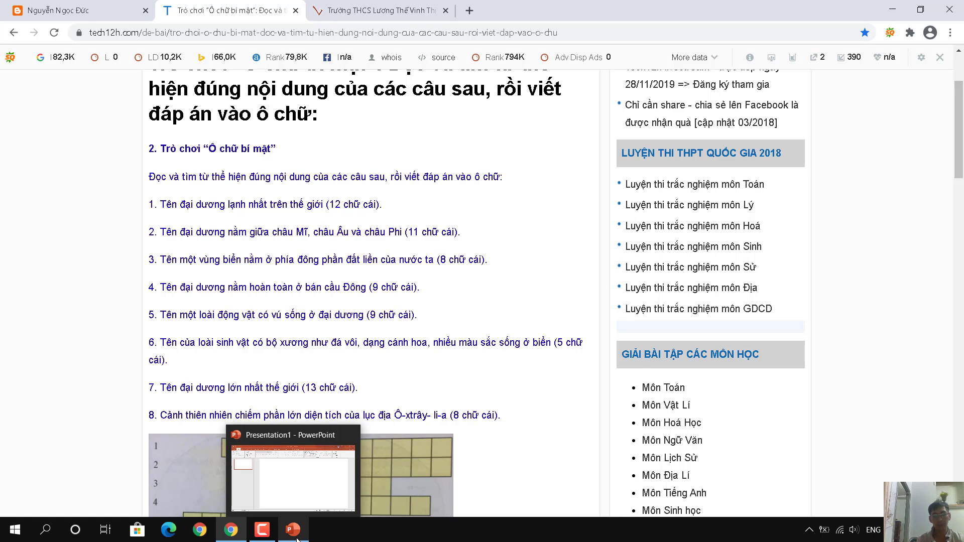
Add a text box at the slide top reading 'TRÒ CHƠI Ô CHỮ' and stretch it edge to edge
click(298, 538)
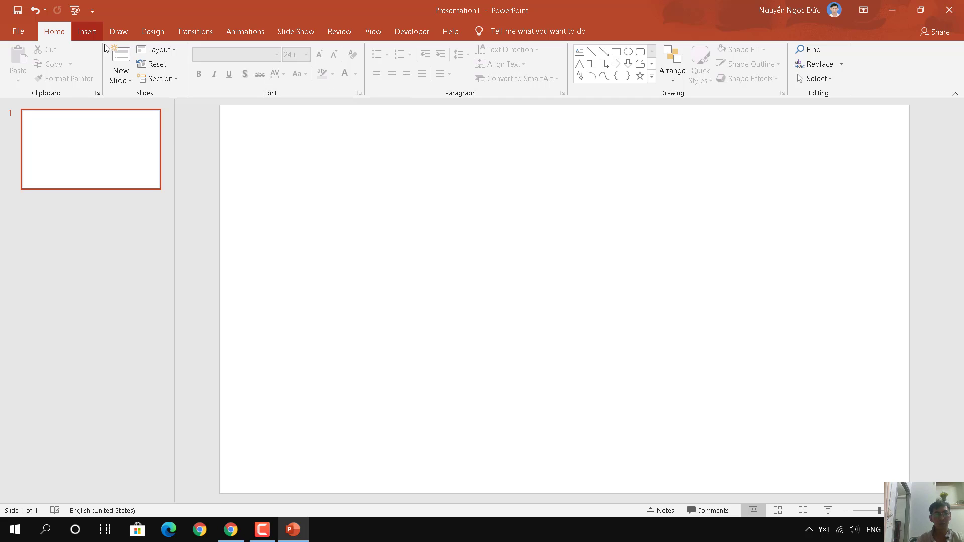
click(87, 32)
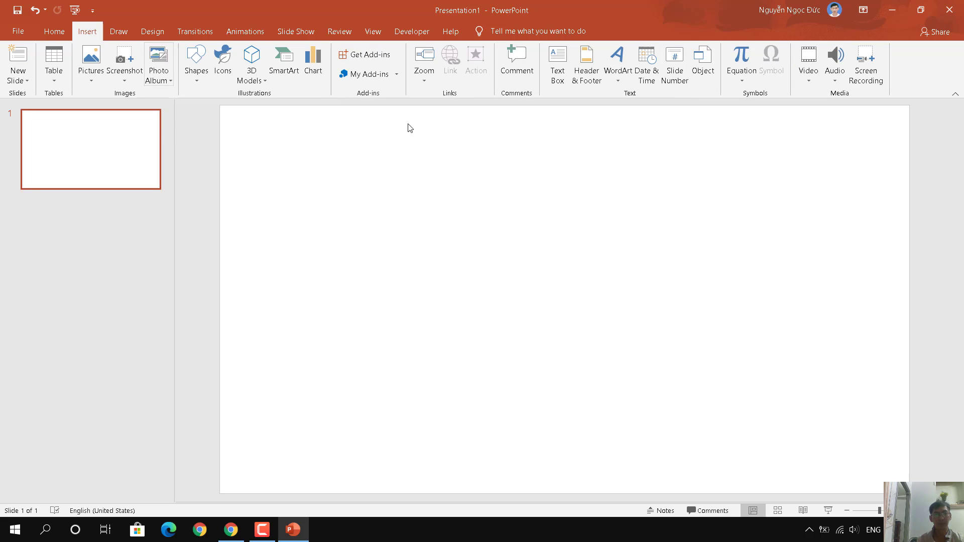
click(557, 64)
click(377, 139)
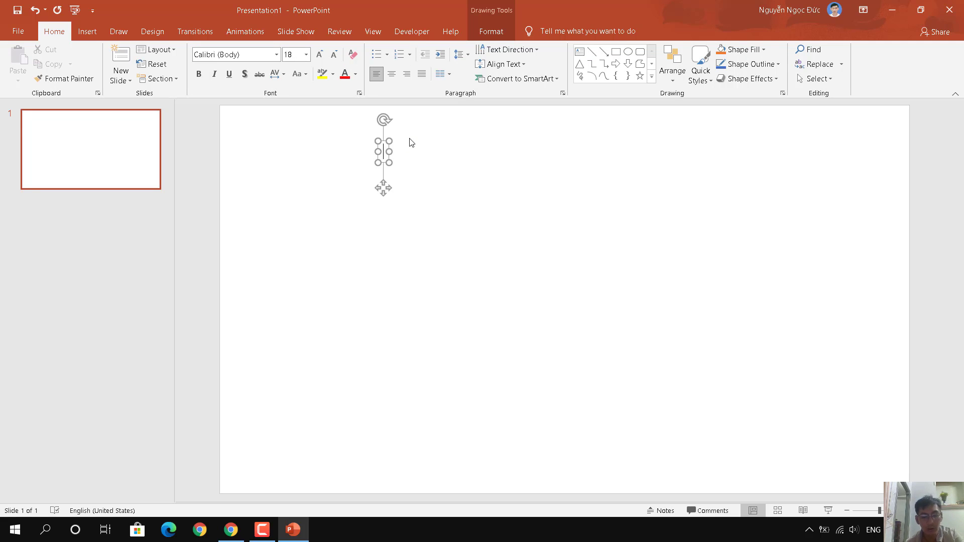
text(TRO)
text( C)
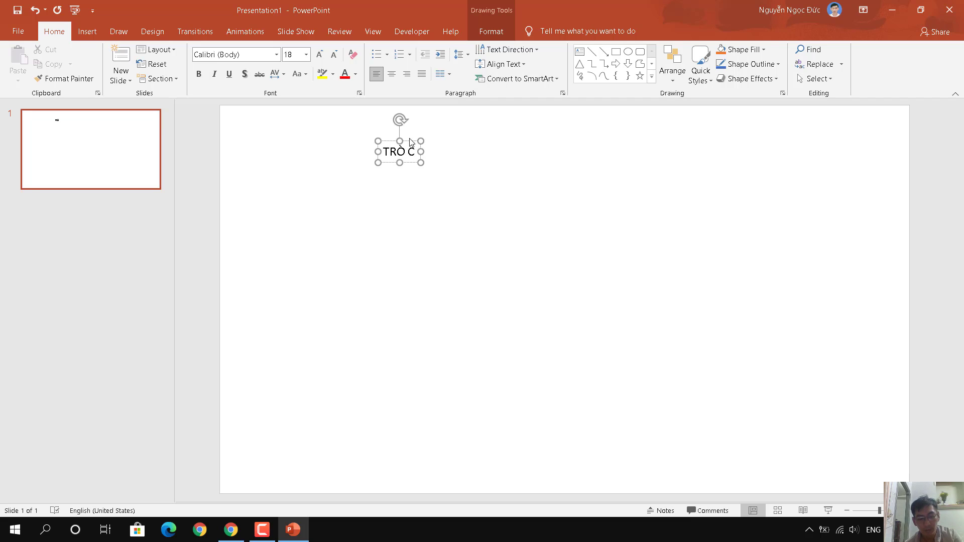
text(HƠI )
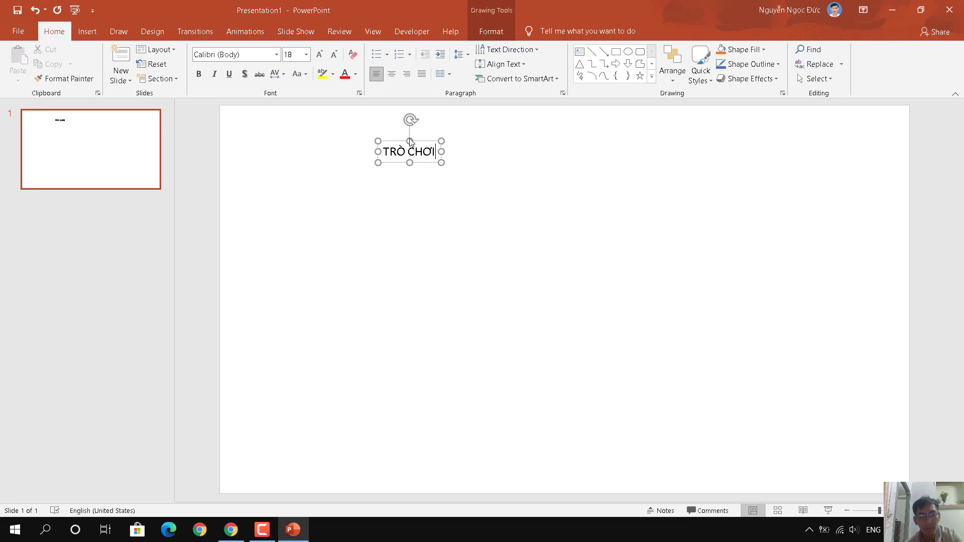
text(Ô)
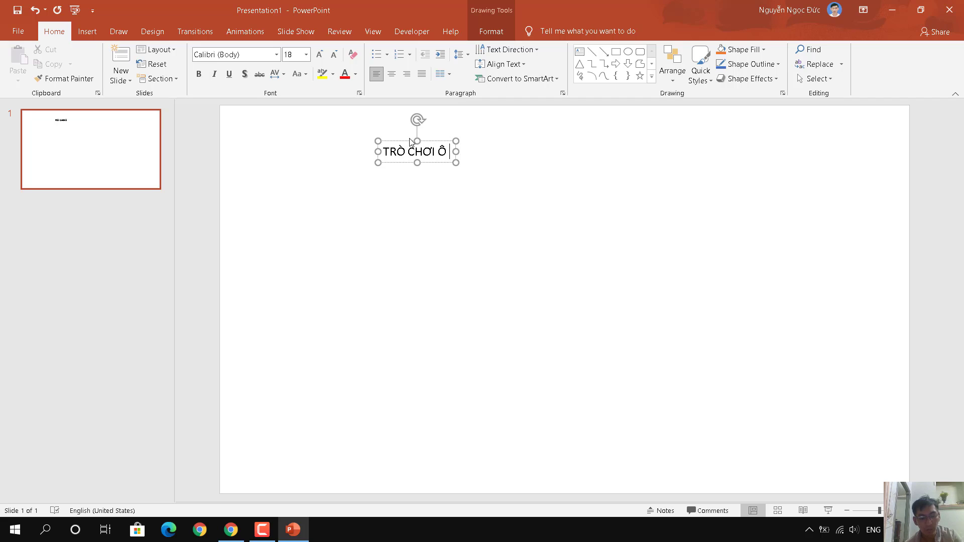
text( CHUw)
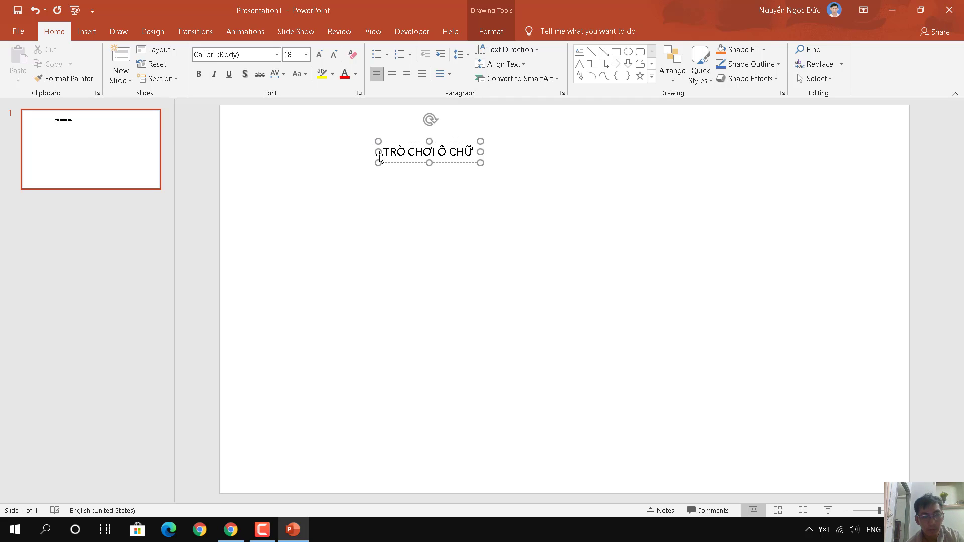
drag(377, 152, 220, 149)
drag(501, 149, 909, 146)
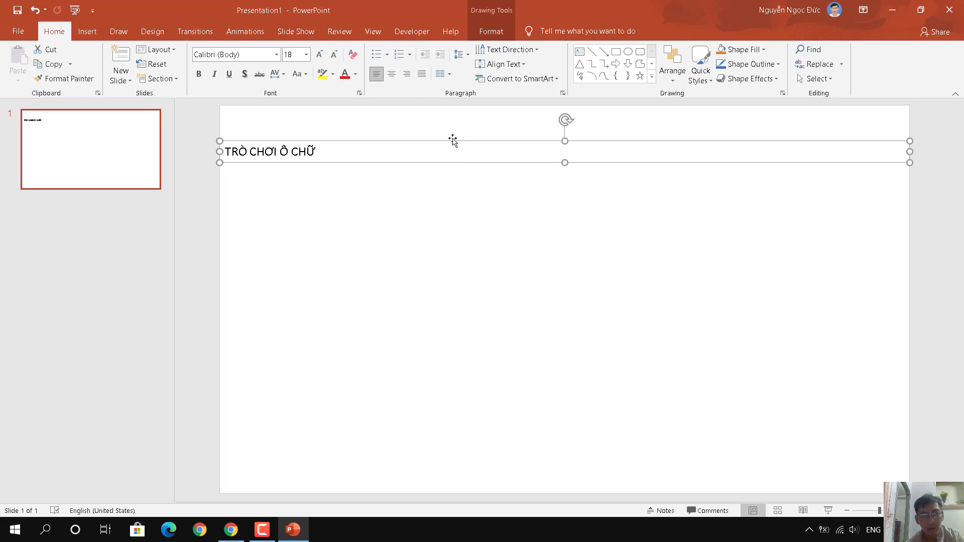
Make the title centred, Times New Roman, 28 pt and red, nudged slightly higher
click(392, 74)
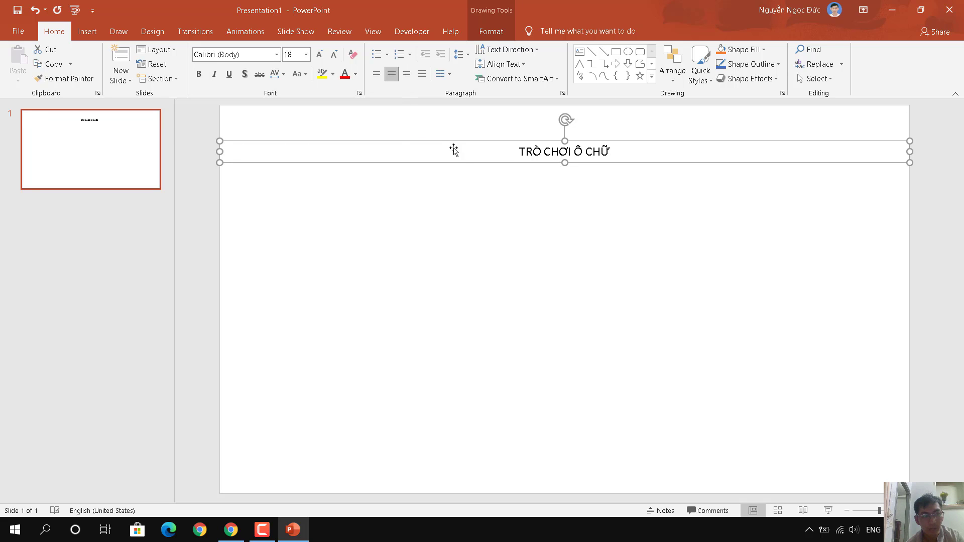
click(206, 55)
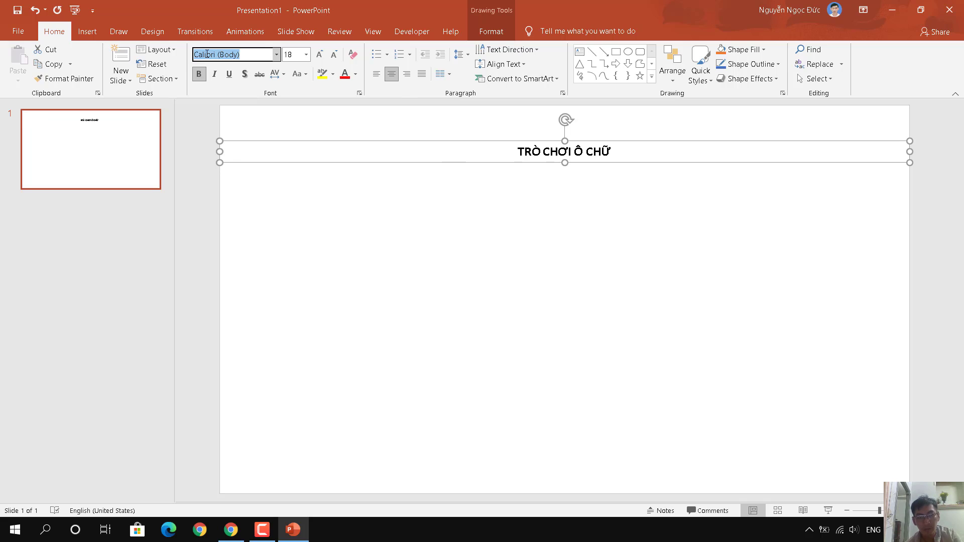
text(Times New Roman)
key(Return)
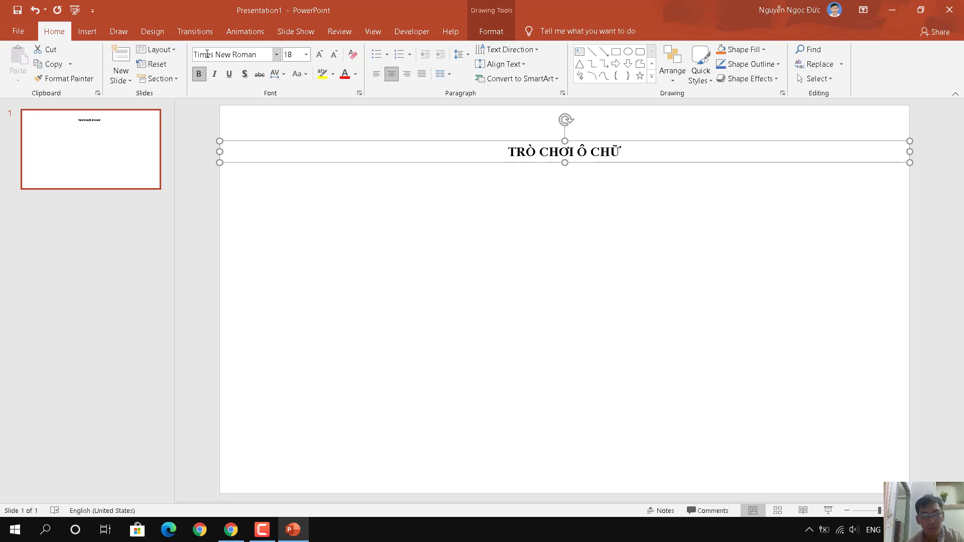
drag(415, 142, 414, 123)
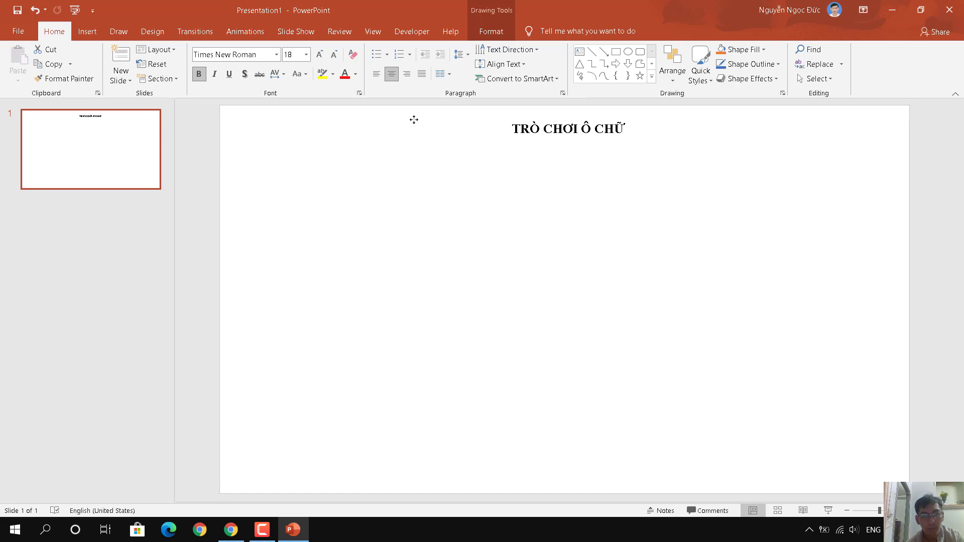
click(305, 54)
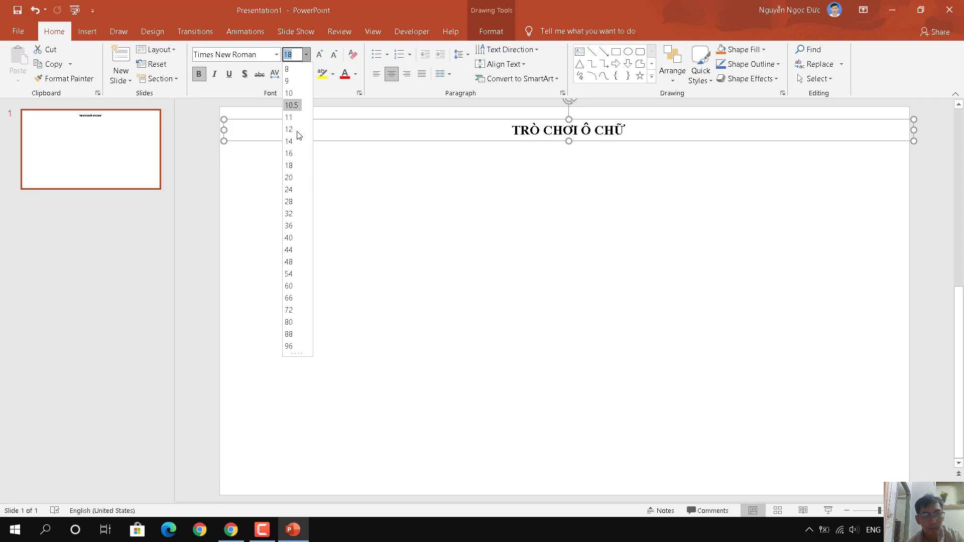
click(289, 201)
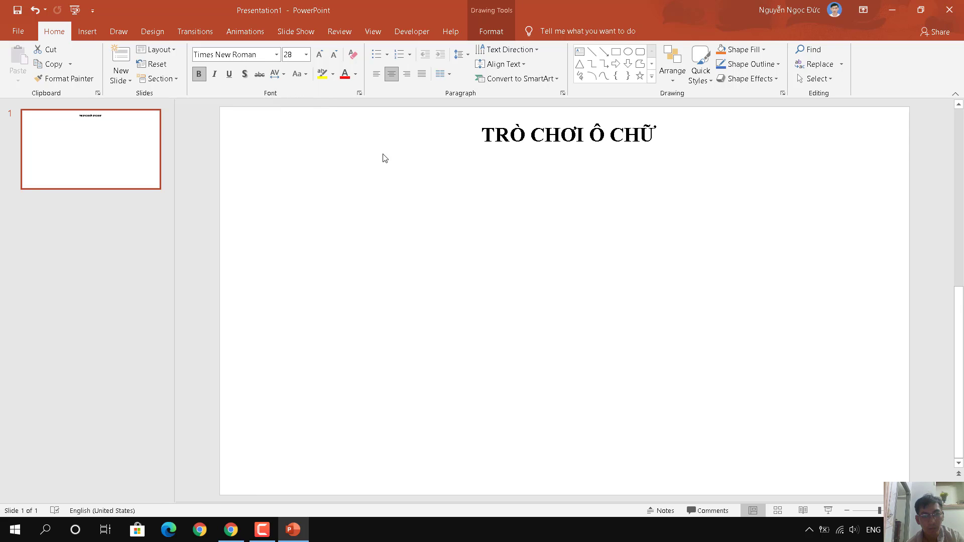
click(352, 75)
click(537, 302)
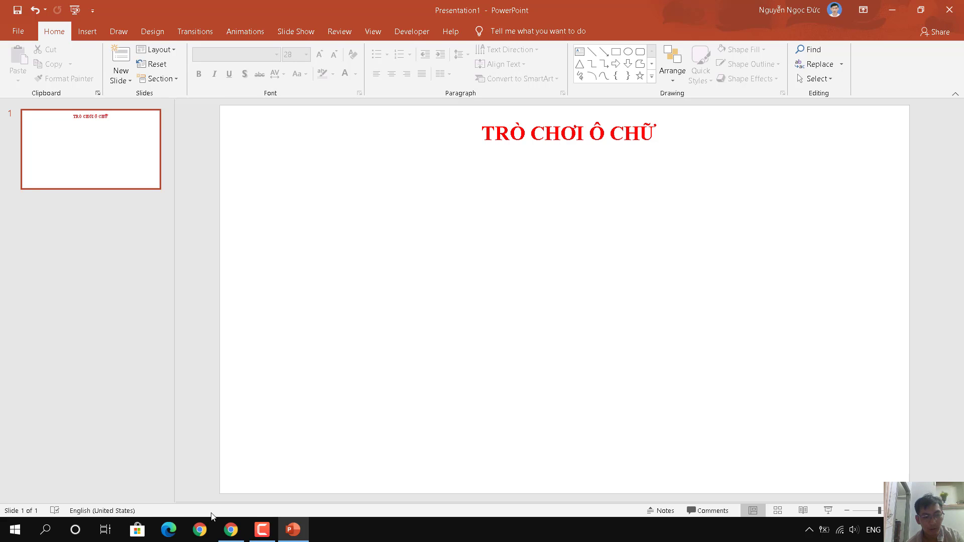
Scroll through the crossword article to review the clues and the solved grid spelling BIỂN XANH
click(232, 527)
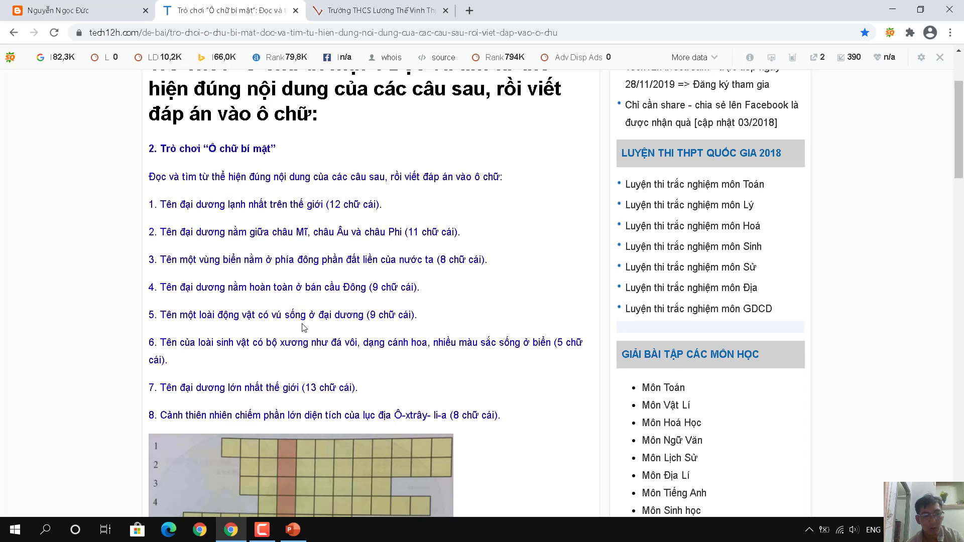
scroll(303, 326, down, 5)
scroll(302, 326, down, 2)
scroll(303, 326, down, 1)
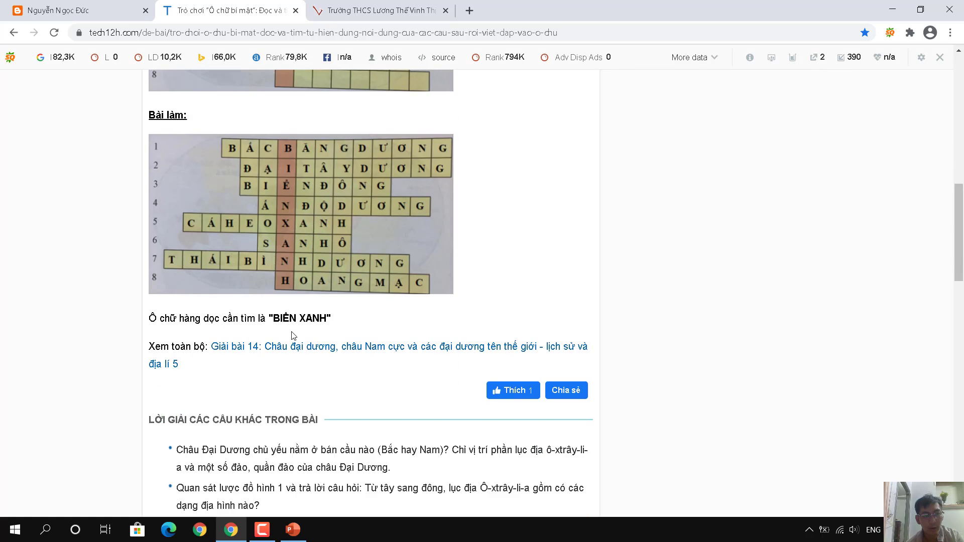
scroll(291, 335, up, 1)
scroll(283, 331, up, 2)
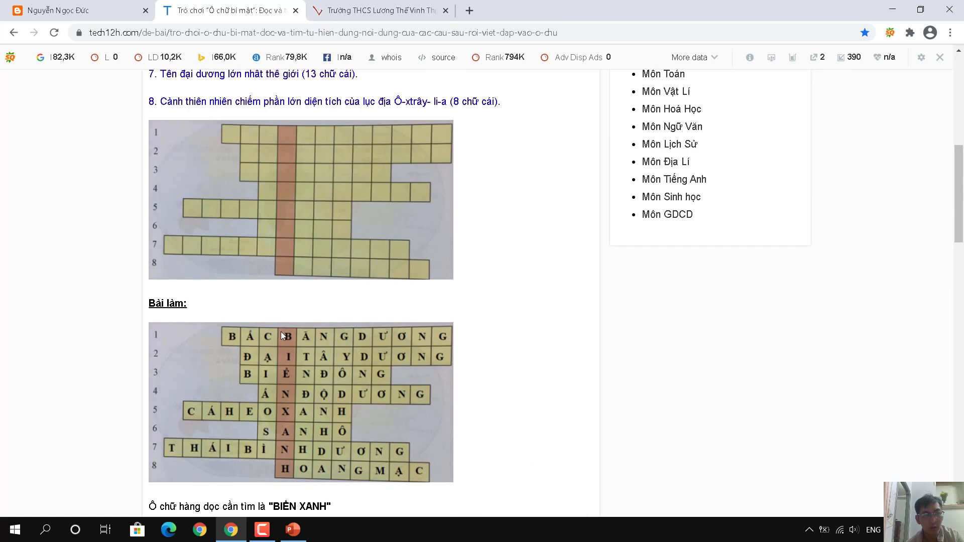
scroll(286, 329, up, 3)
scroll(319, 306, down, 5)
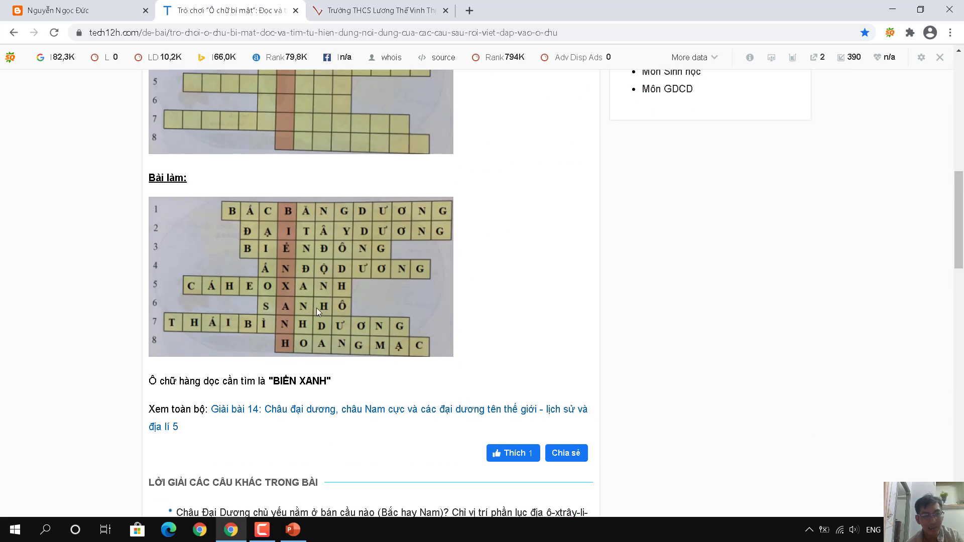
scroll(161, 318, up, 3)
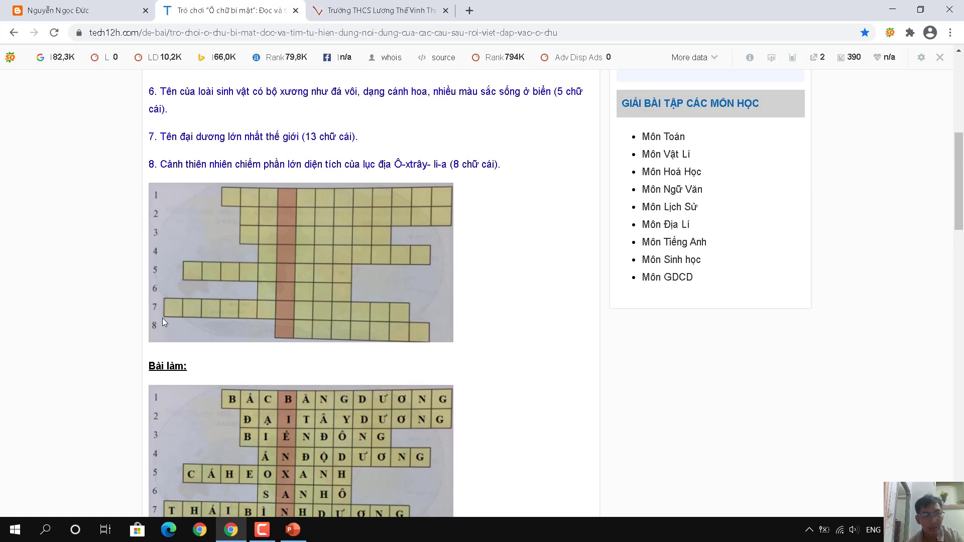
scroll(162, 317, up, 1)
scroll(290, 308, down, 4)
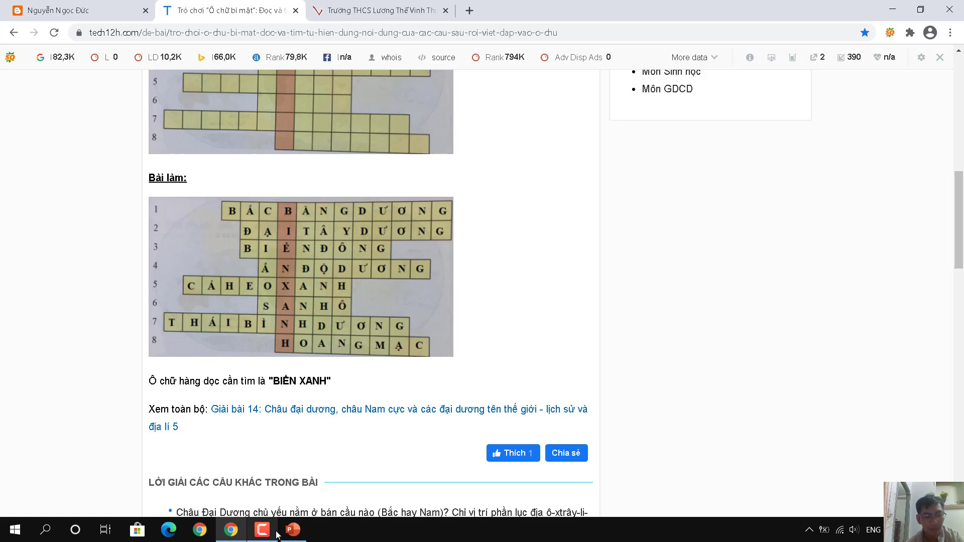
mouse_move(293, 529)
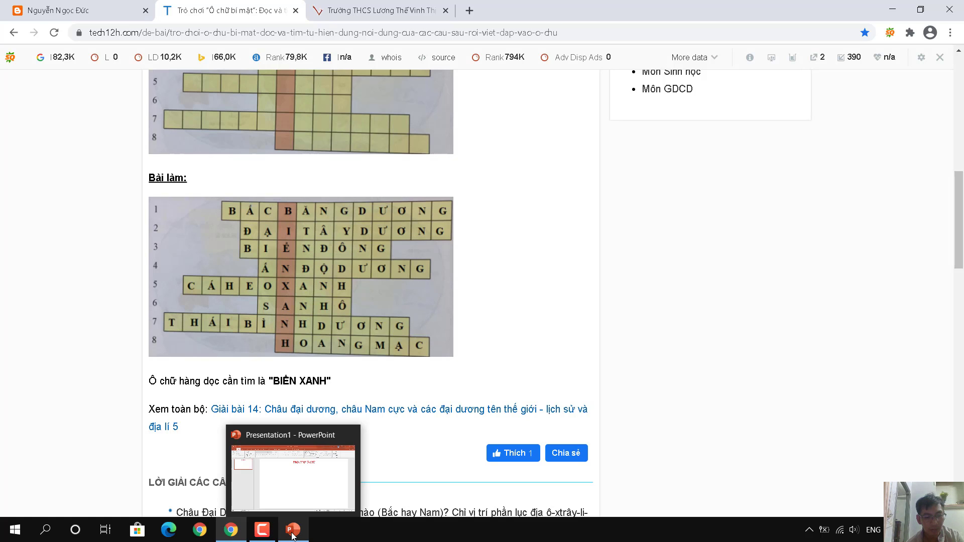
Insert a table of 15 columns and 8 rows below the title
click(294, 536)
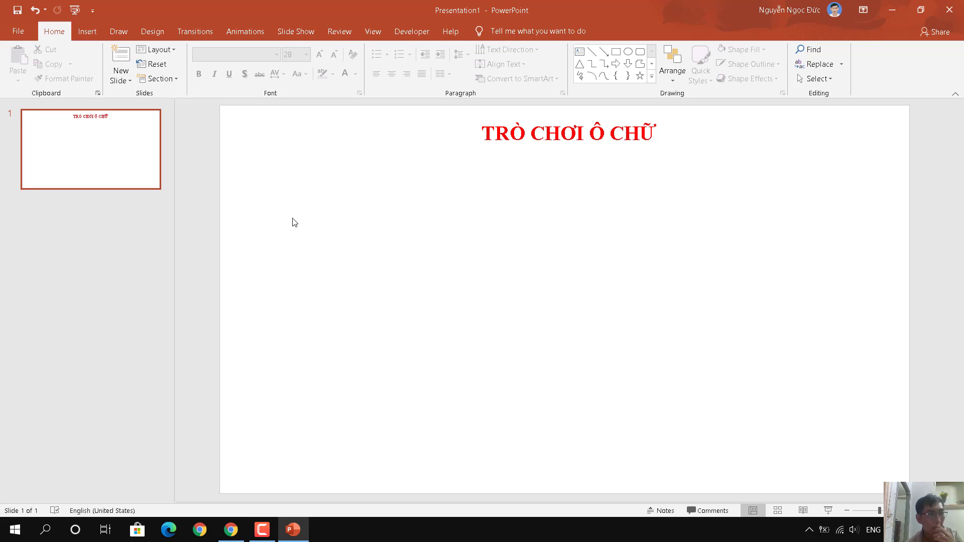
click(81, 32)
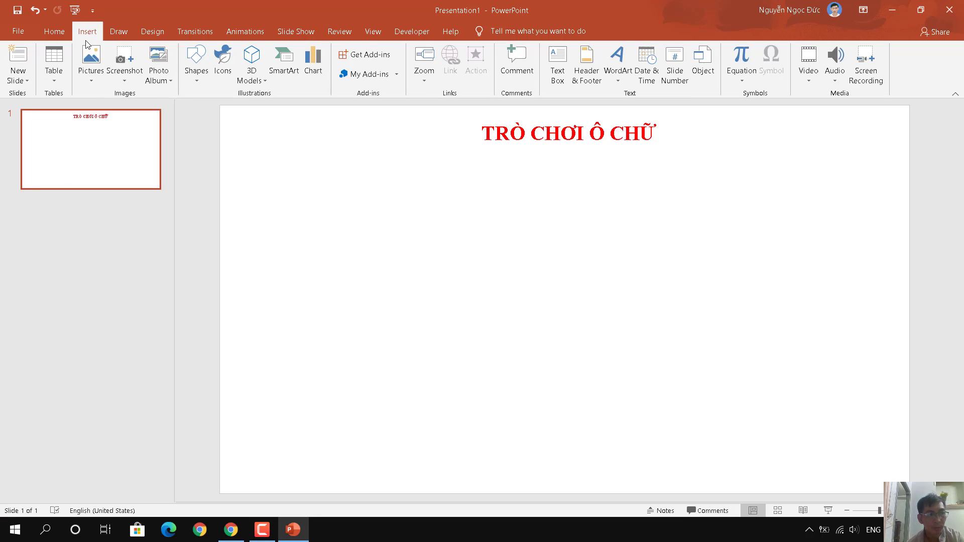
click(56, 80)
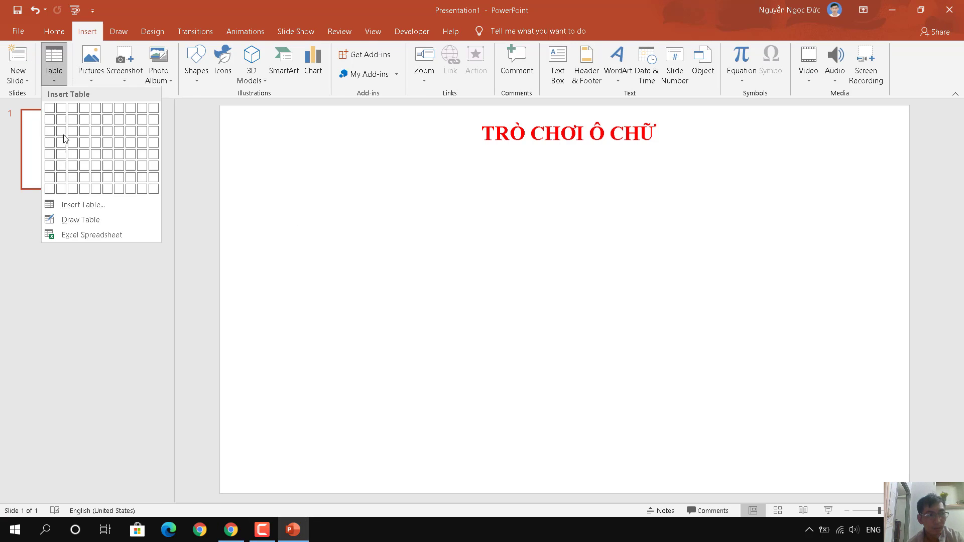
click(77, 207)
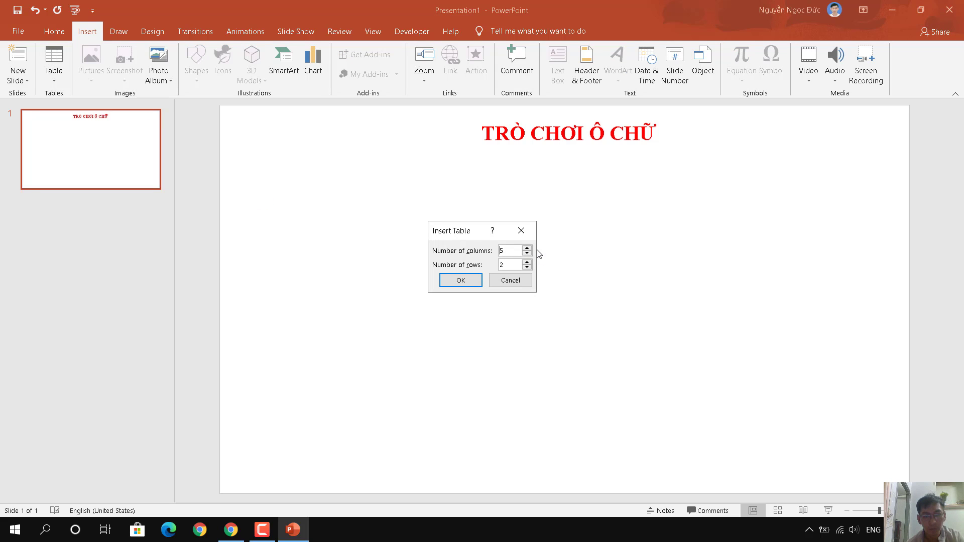
text(1)
click(449, 275)
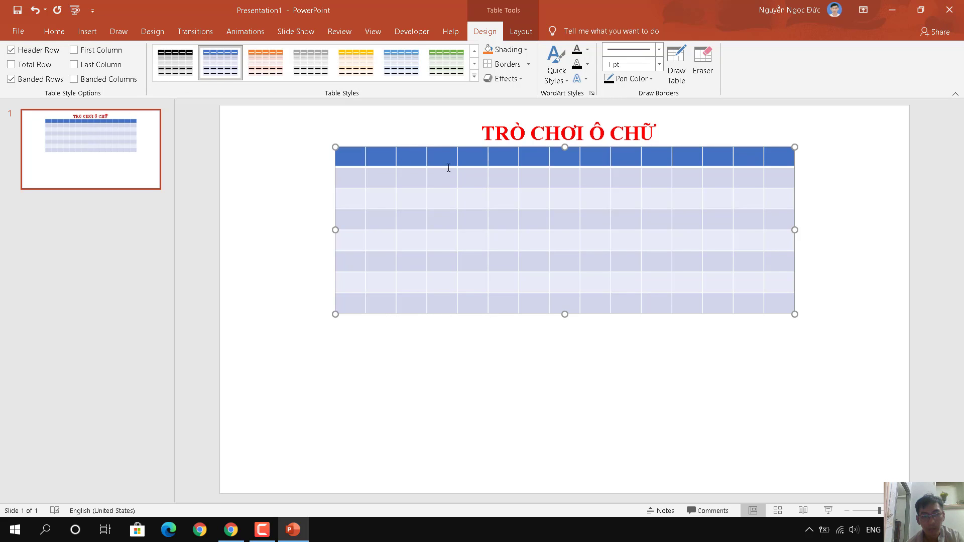
drag(427, 149, 427, 163)
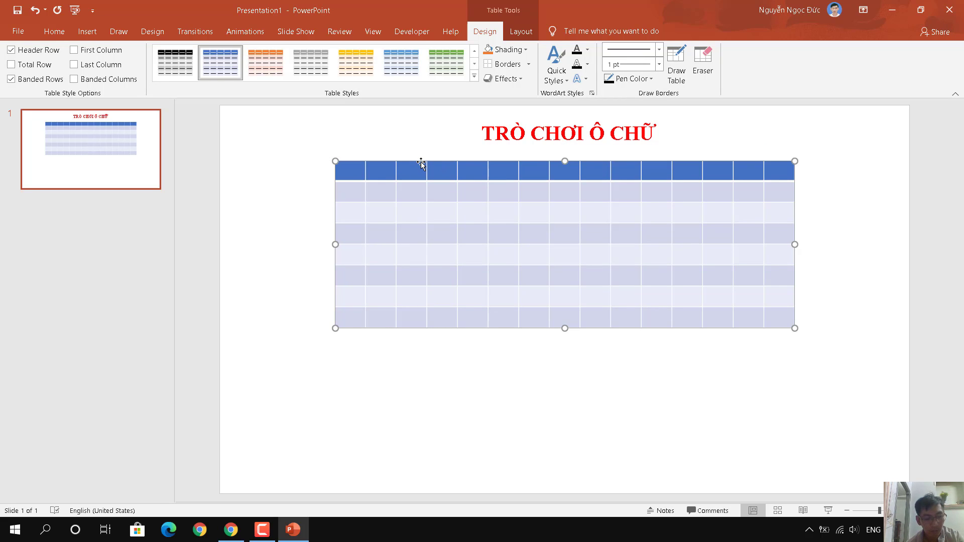
key(ctrl+z)
key(ctrl+z)
key(ctrl+y)
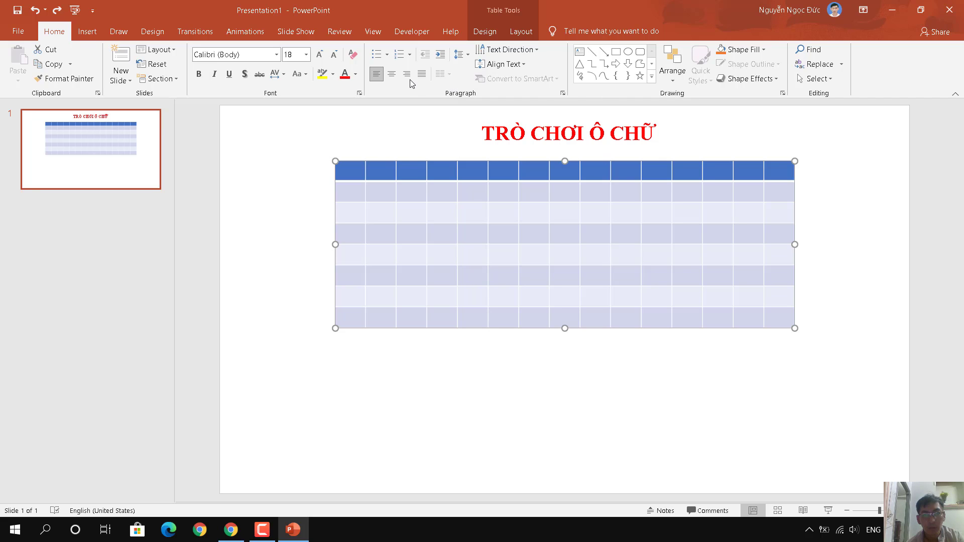
click(405, 161)
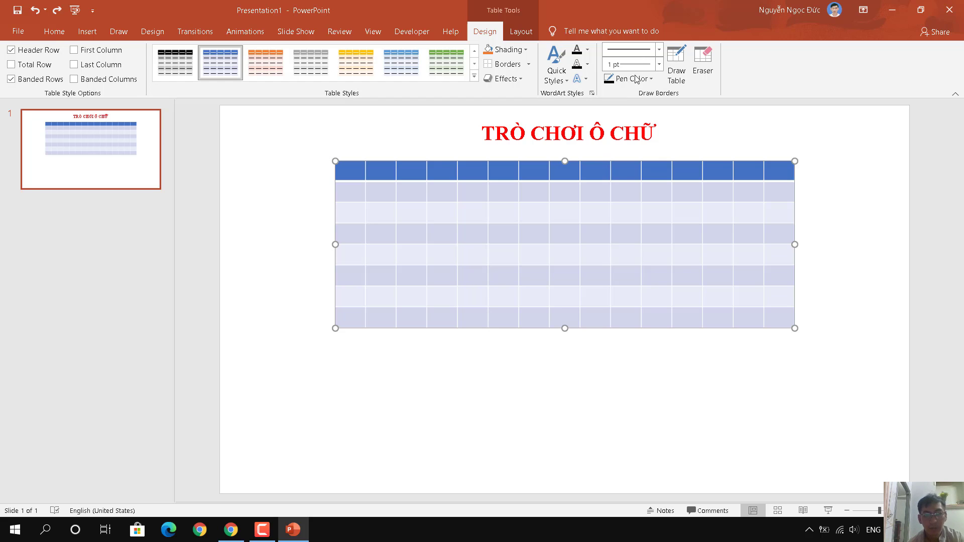
Set the table shading to No Fill and apply All Borders in black
click(525, 50)
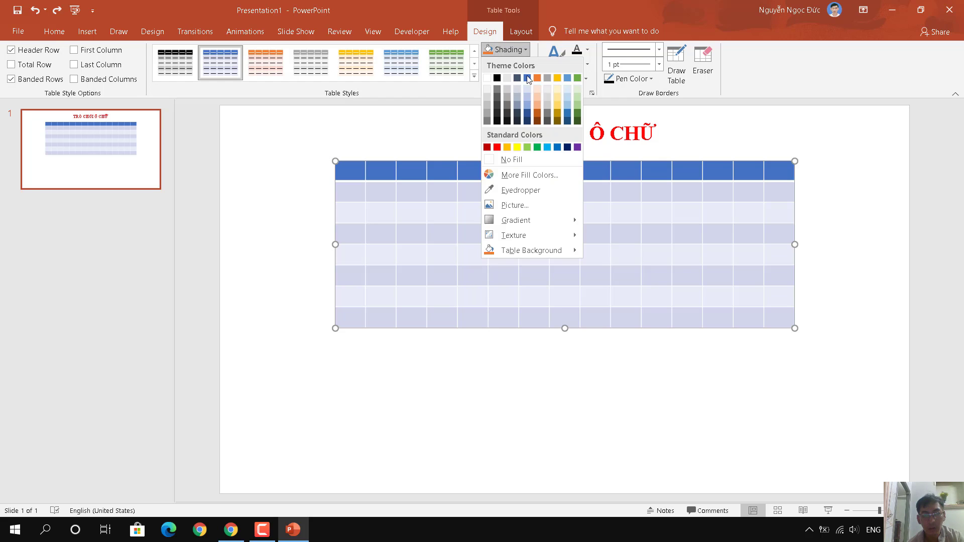
click(511, 163)
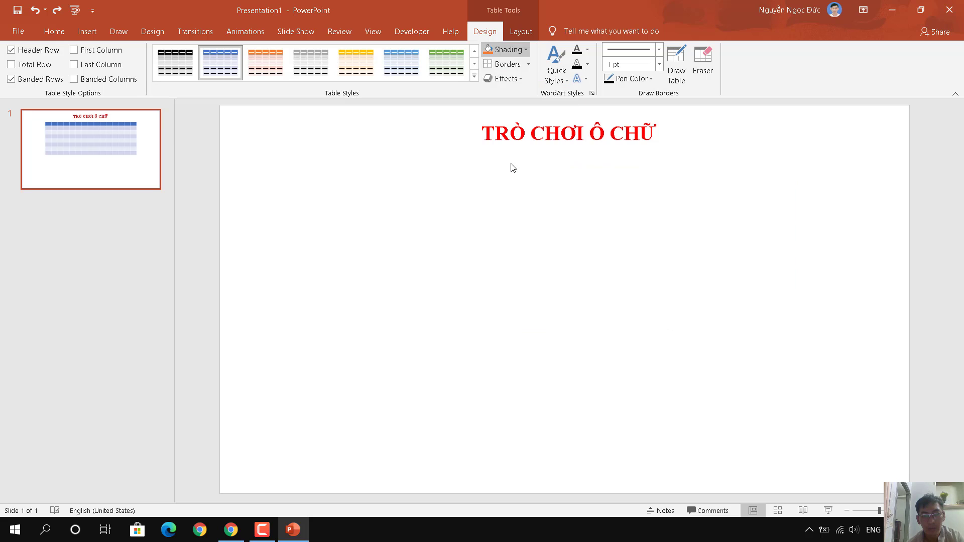
click(529, 65)
click(500, 101)
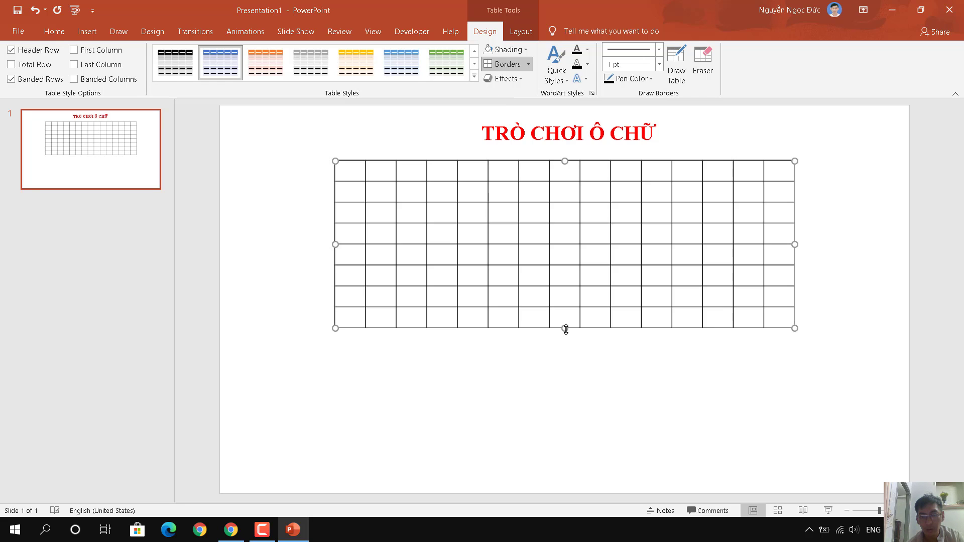
Make the table rows taller and centre the grid horizontally under the title
drag(565, 328, 563, 347)
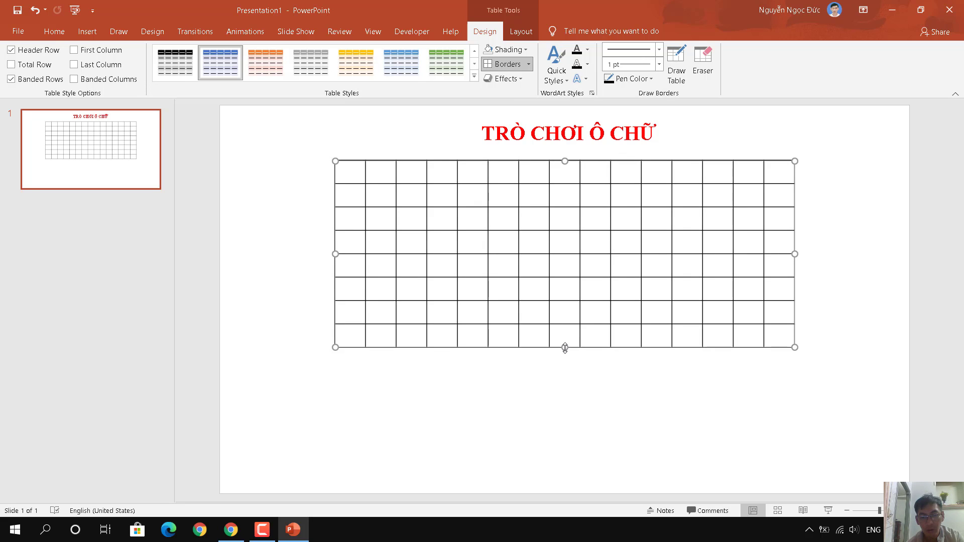
drag(565, 348, 565, 384)
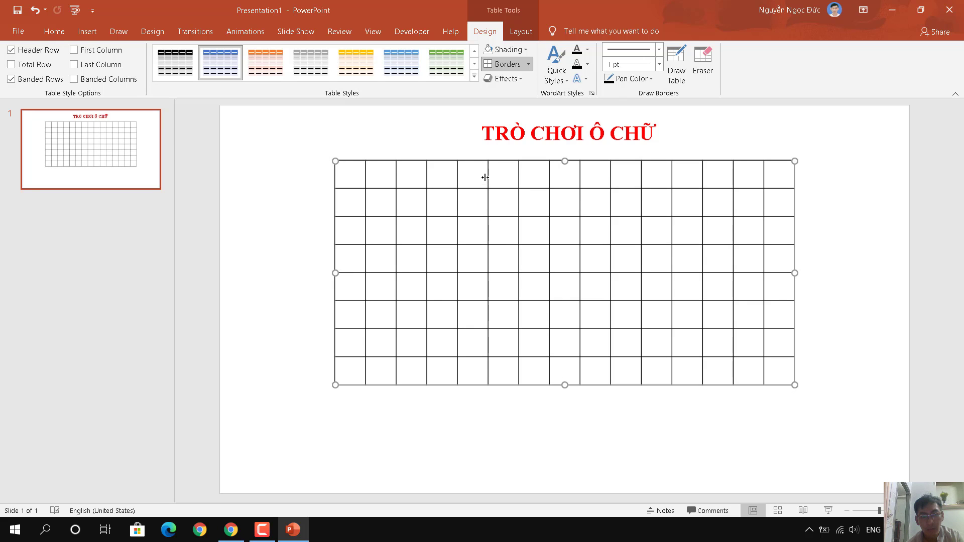
drag(467, 161, 553, 161)
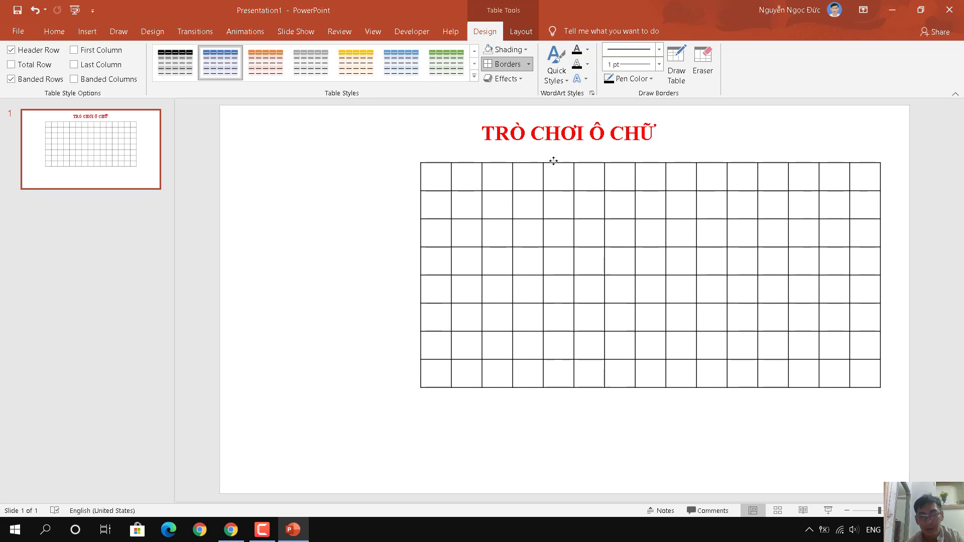
mouse_move(553, 160)
mouse_down()
mouse_move(482, 163)
mouse_move(469, 154)
mouse_up()
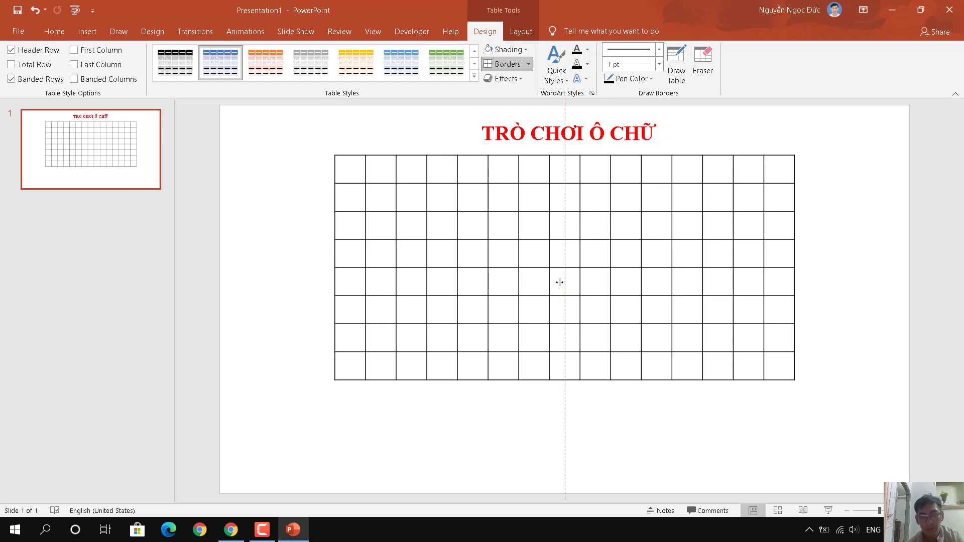
drag(559, 282, 559, 282)
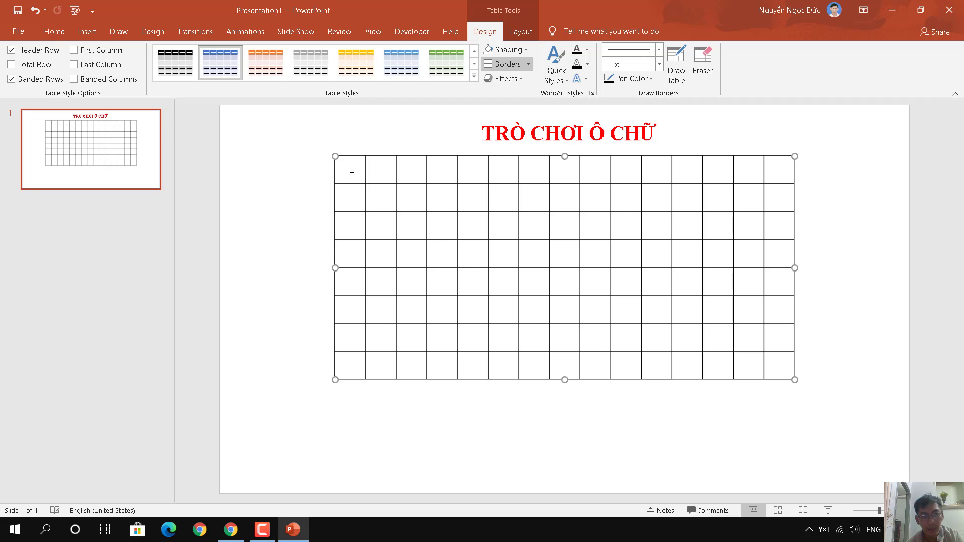
drag(352, 169, 565, 281)
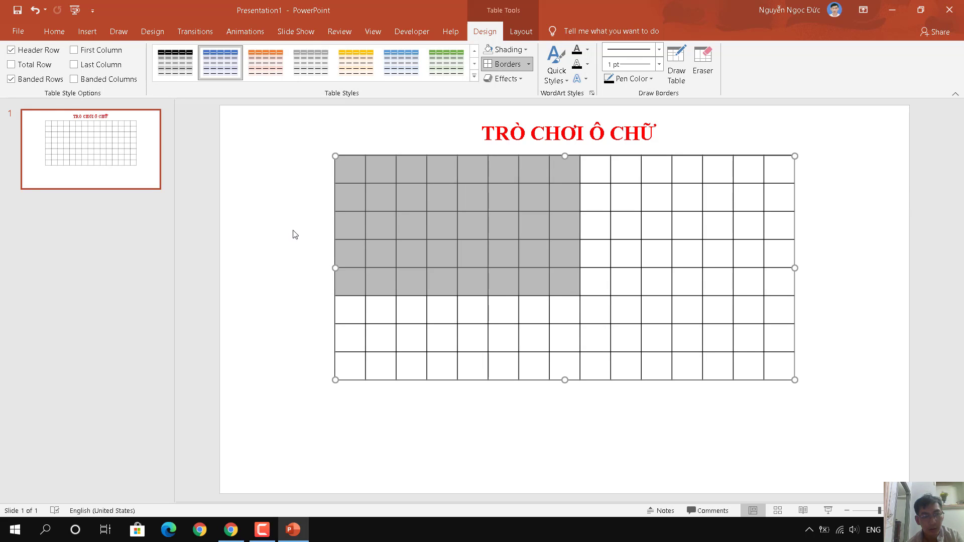
click(270, 203)
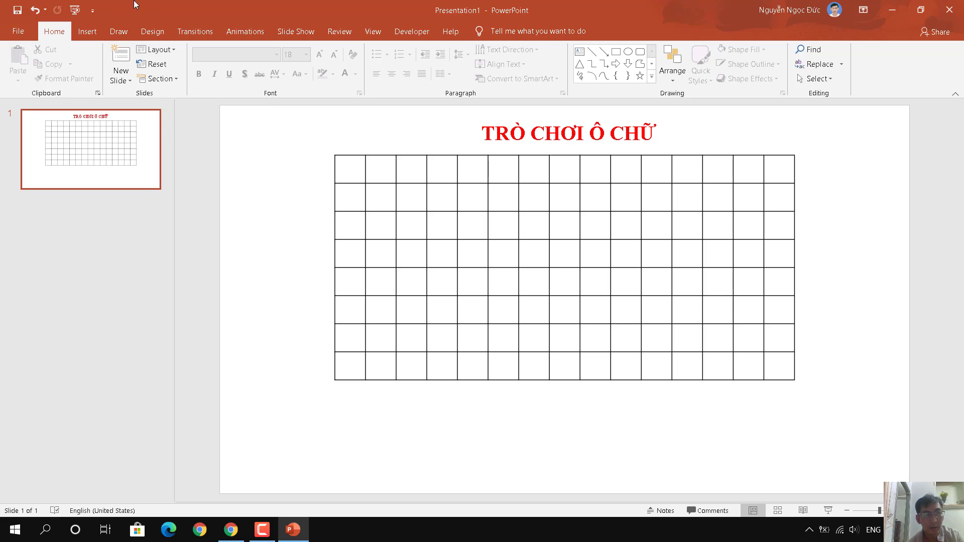
Open the Insert tab's Shapes gallery to find the hexagon
click(91, 37)
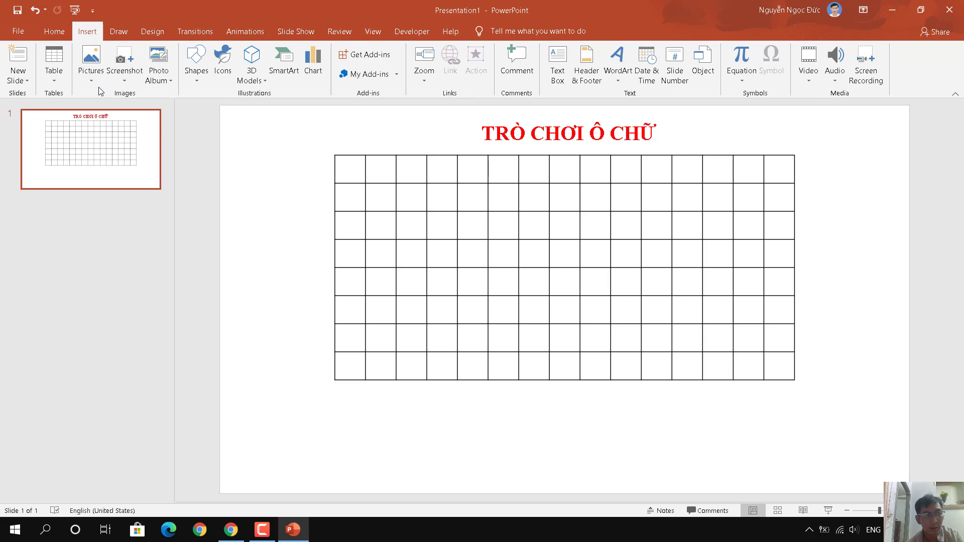
click(53, 88)
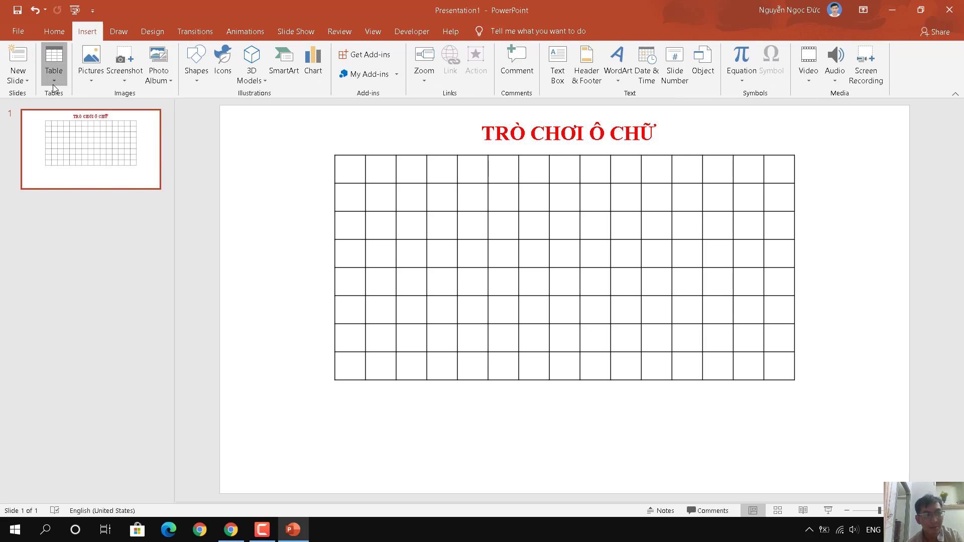
click(195, 81)
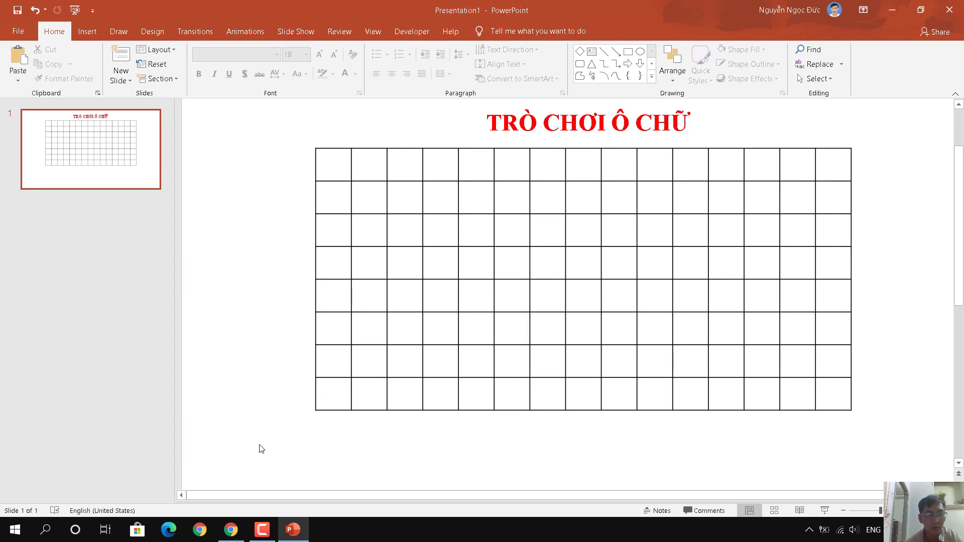
click(87, 32)
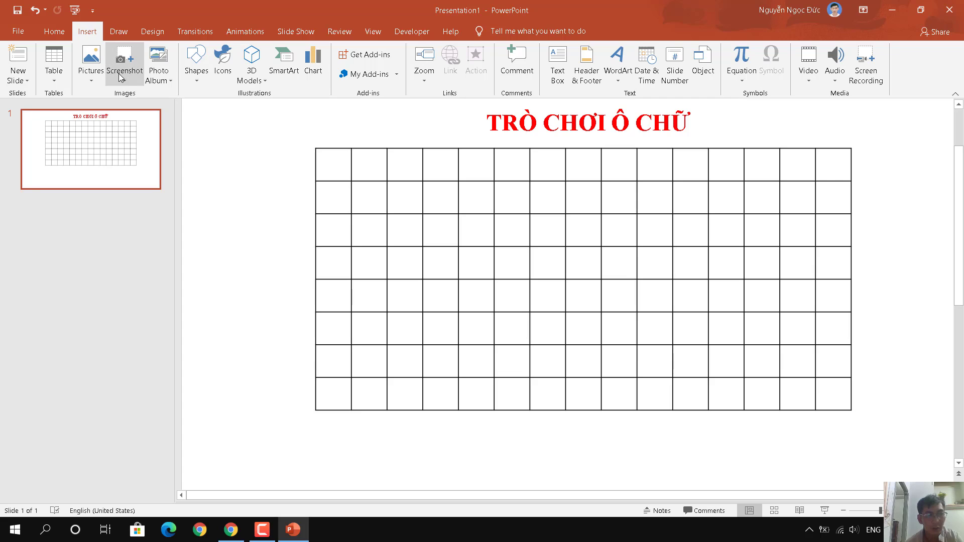
click(197, 81)
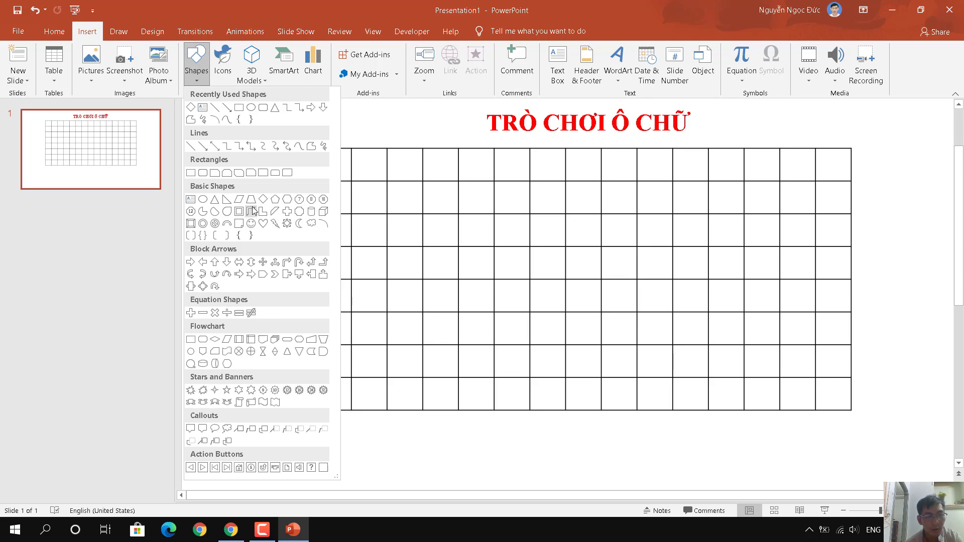
Draw a small hexagon left of the grid's first row and put a bold 1 in it
click(287, 200)
drag(213, 145, 245, 171)
click(224, 254)
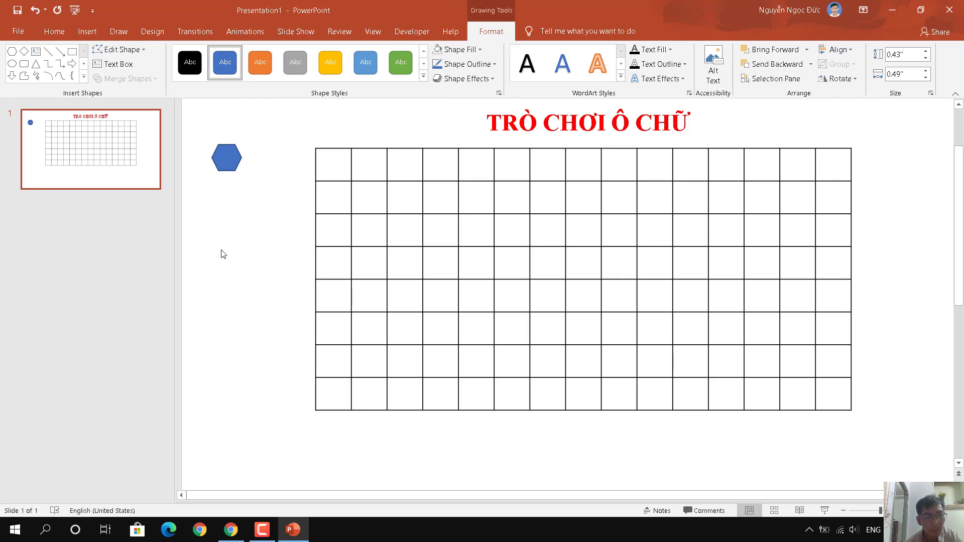
click(230, 160)
right_click(230, 160)
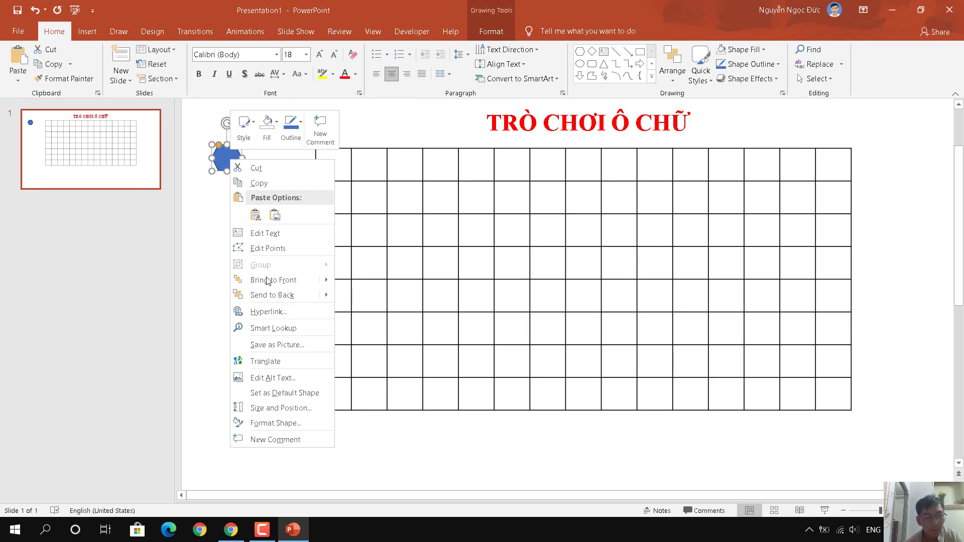
click(259, 235)
text(1)
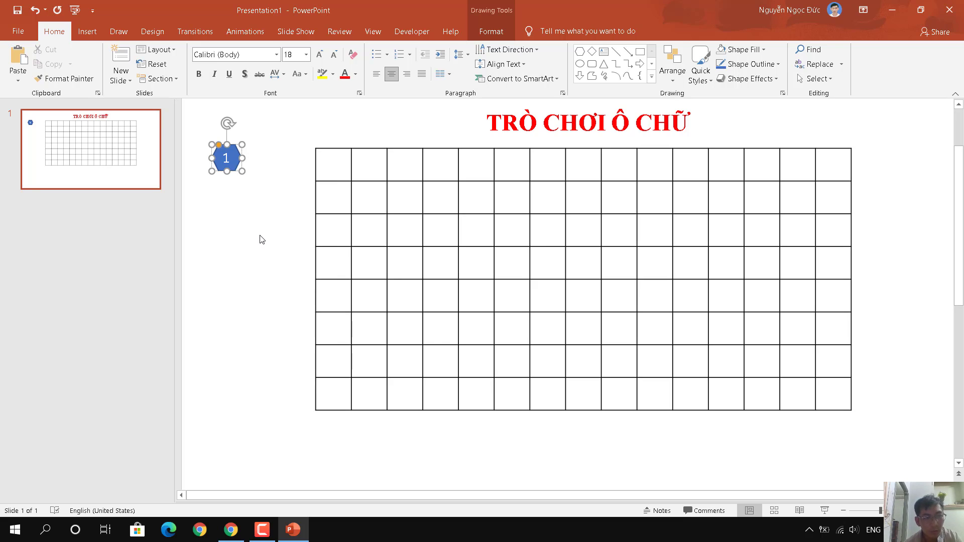
key(ctrl+b)
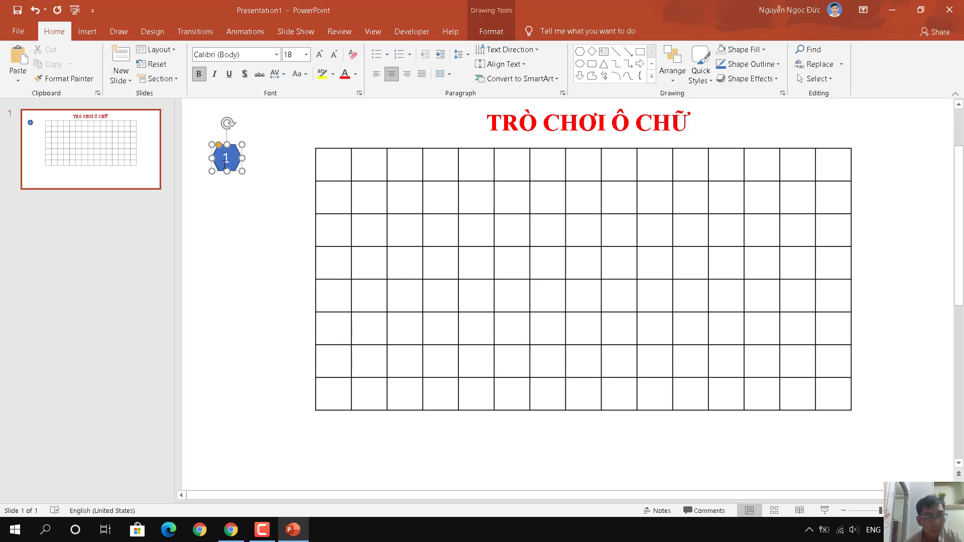
double_click(224, 161)
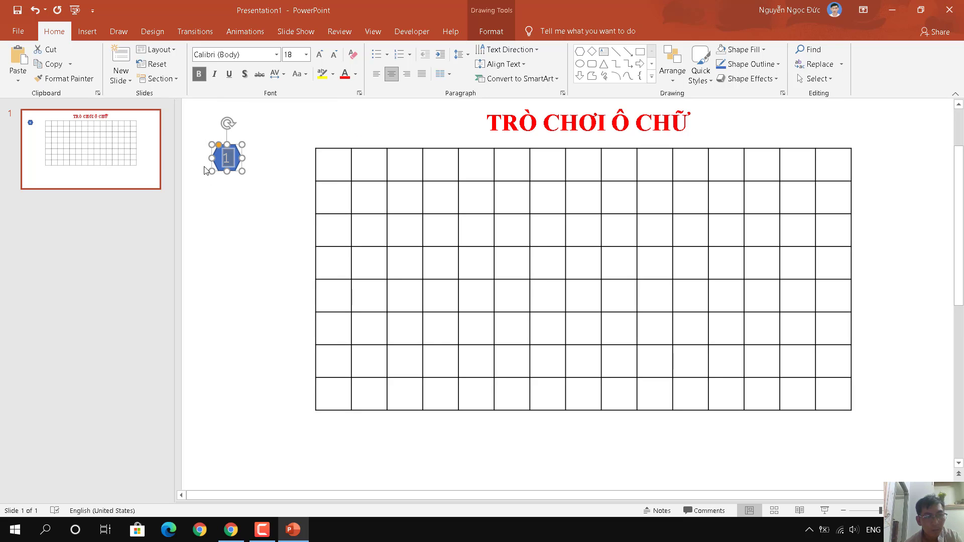
click(216, 179)
Copy the numbered hexagon and place the copy directly below the first
click(218, 167)
right_click(222, 164)
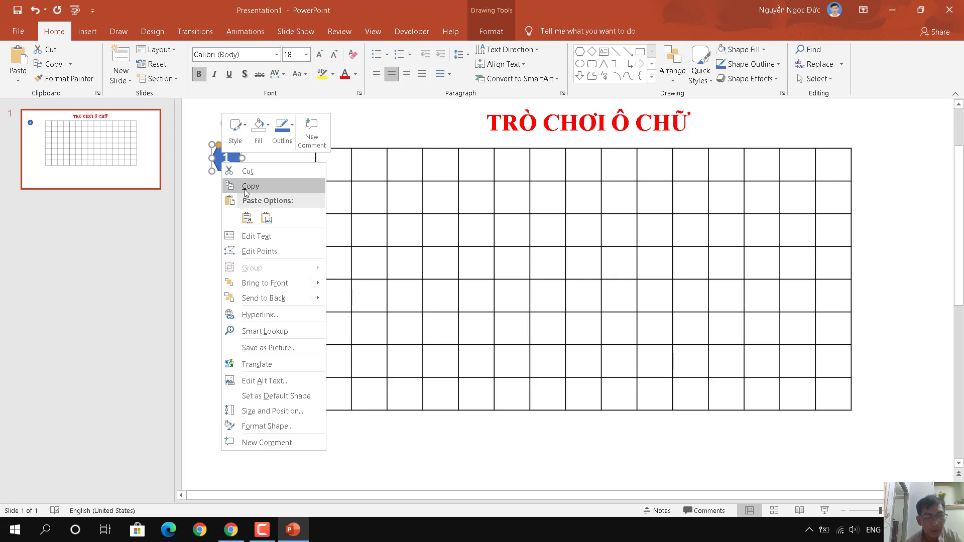
click(229, 185)
click(228, 189)
right_click(229, 187)
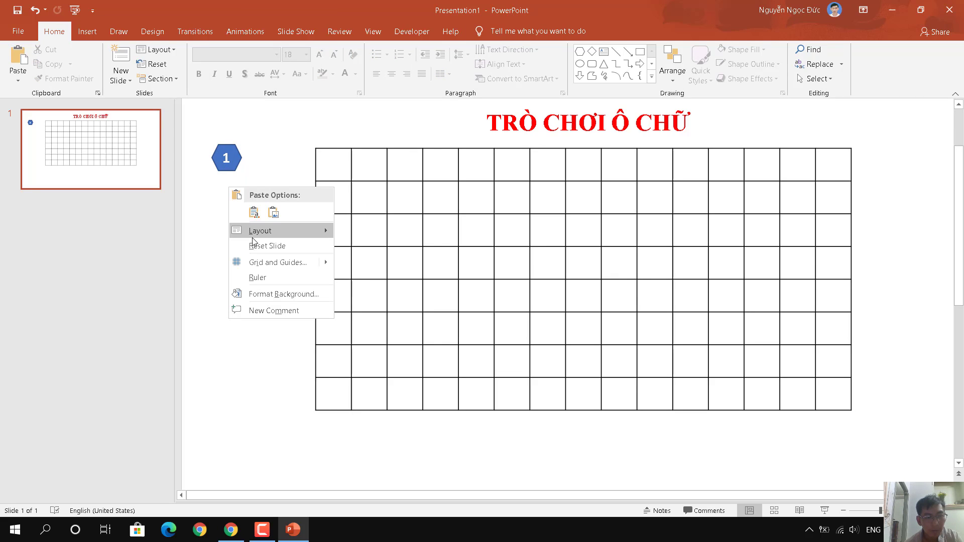
click(254, 212)
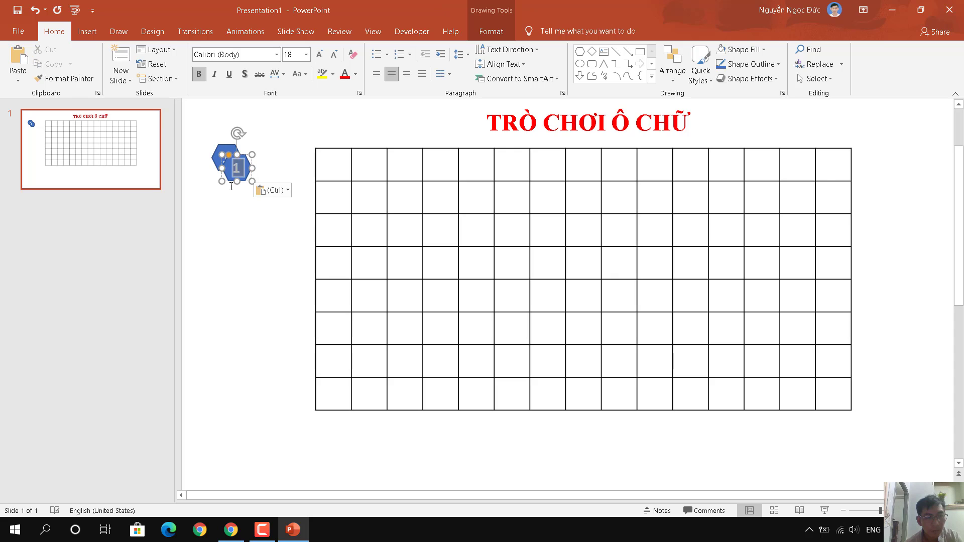
click(224, 231)
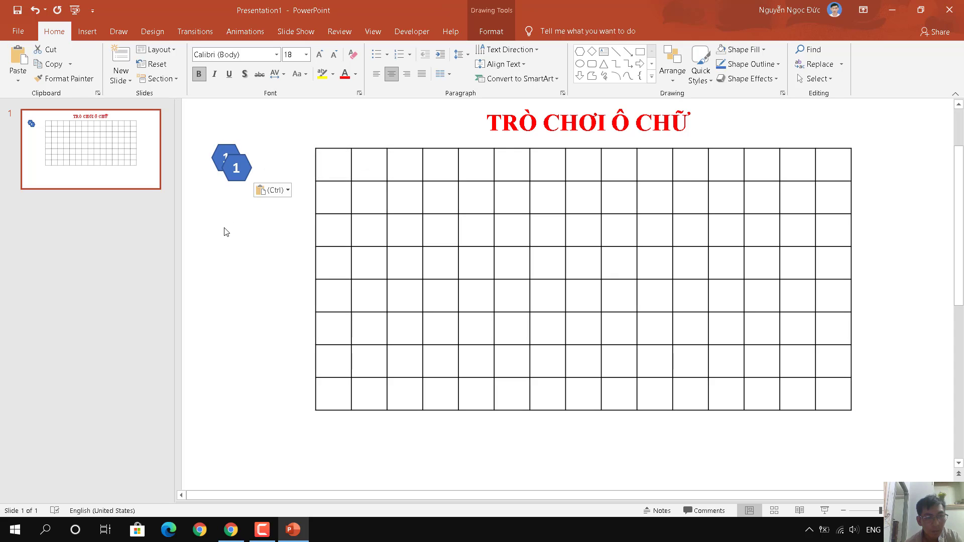
click(236, 172)
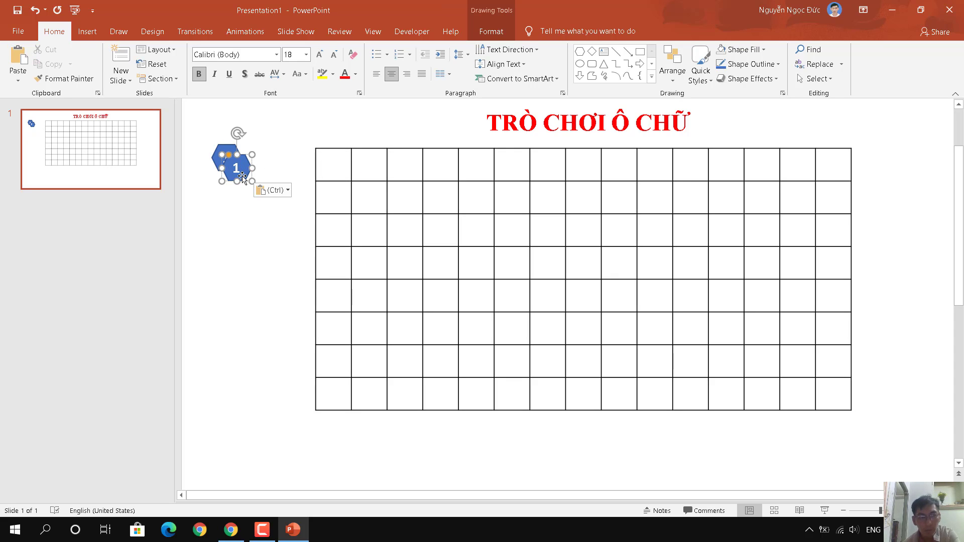
click(223, 241)
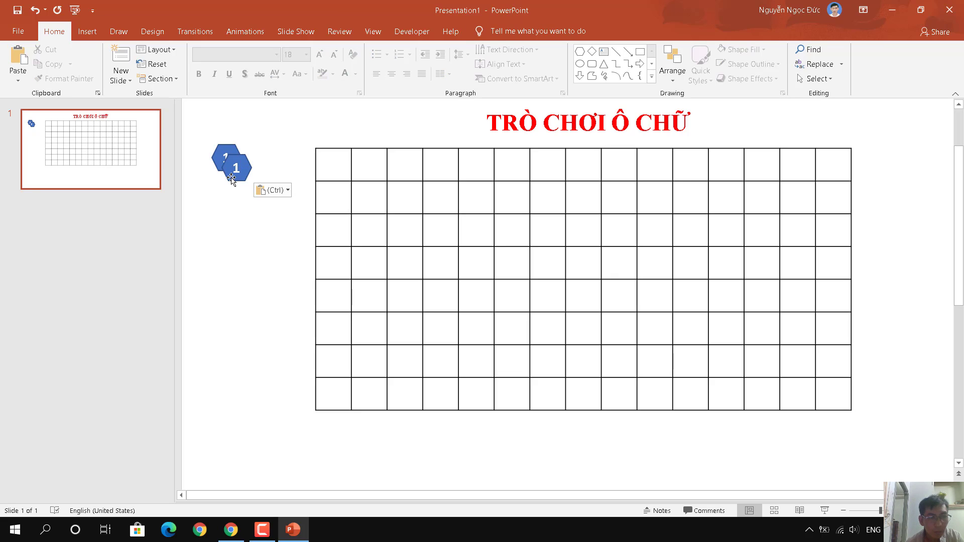
drag(231, 178, 219, 195)
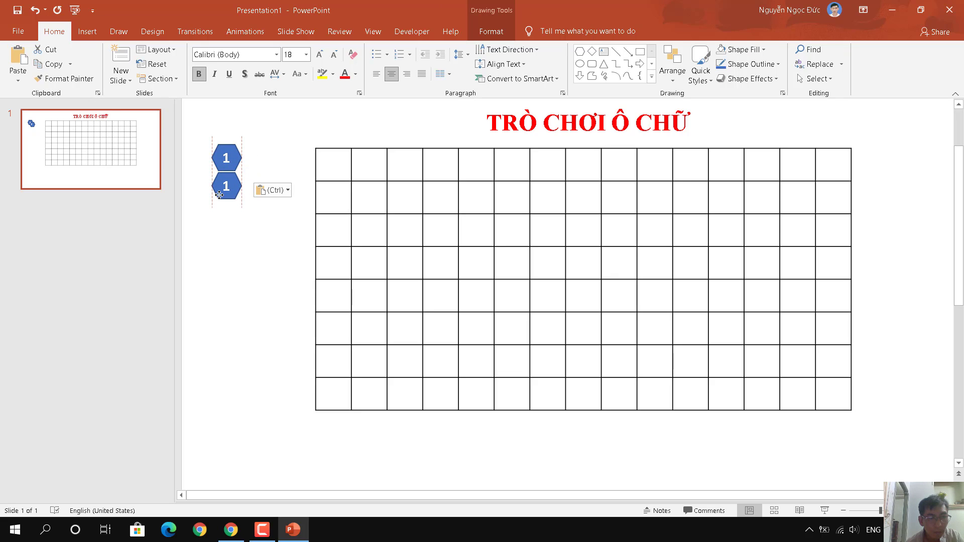
Duplicate the two hexagons and stack the pair below them, making four
click(229, 236)
drag(209, 144, 242, 232)
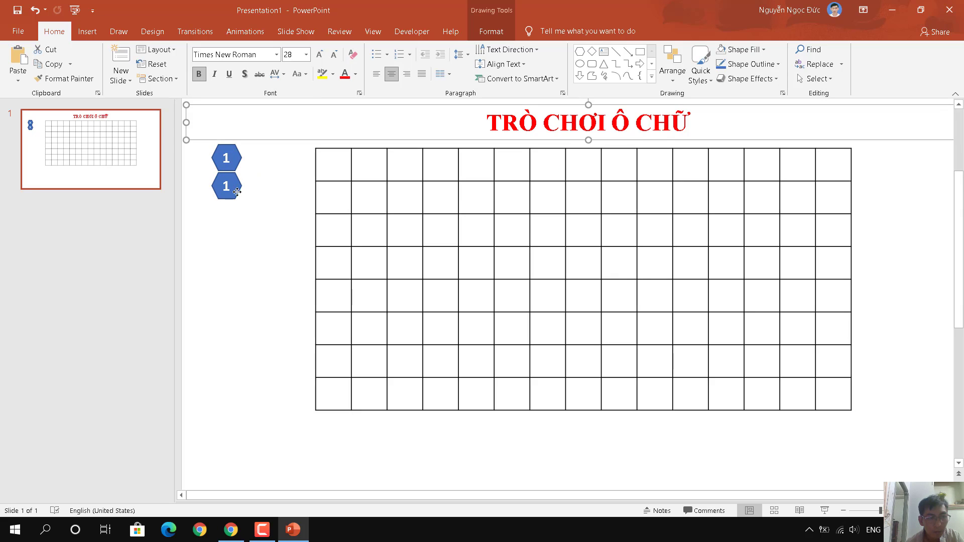
key(ctrl+z)
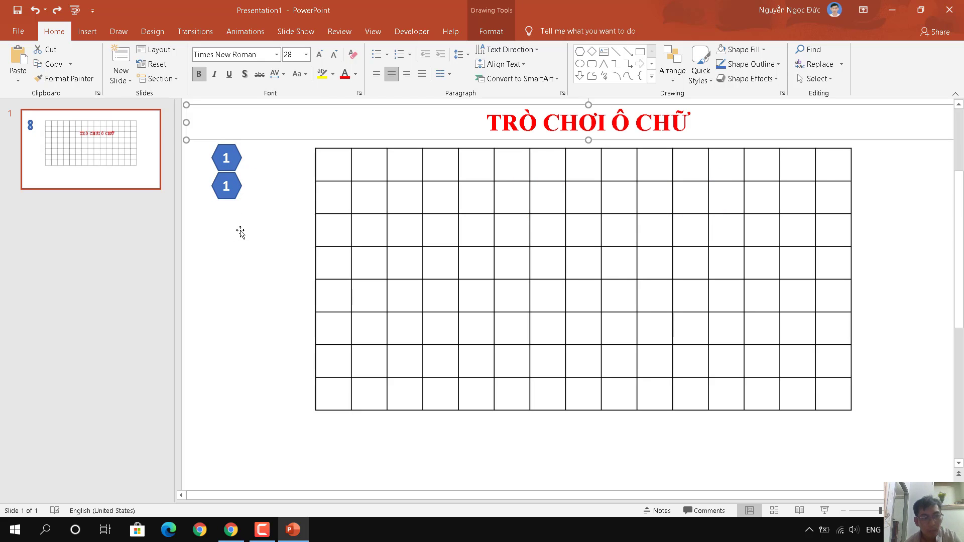
drag(265, 239, 193, 135)
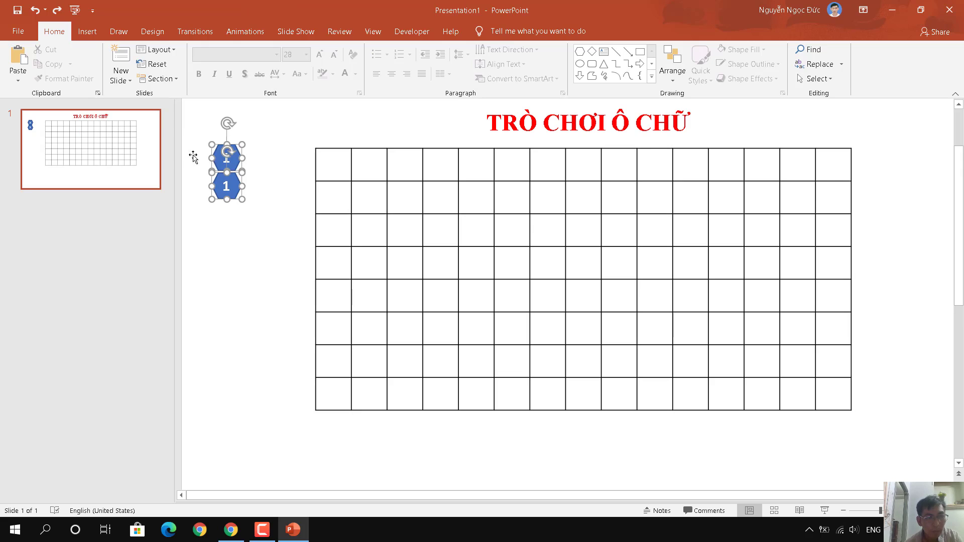
right_click(239, 256)
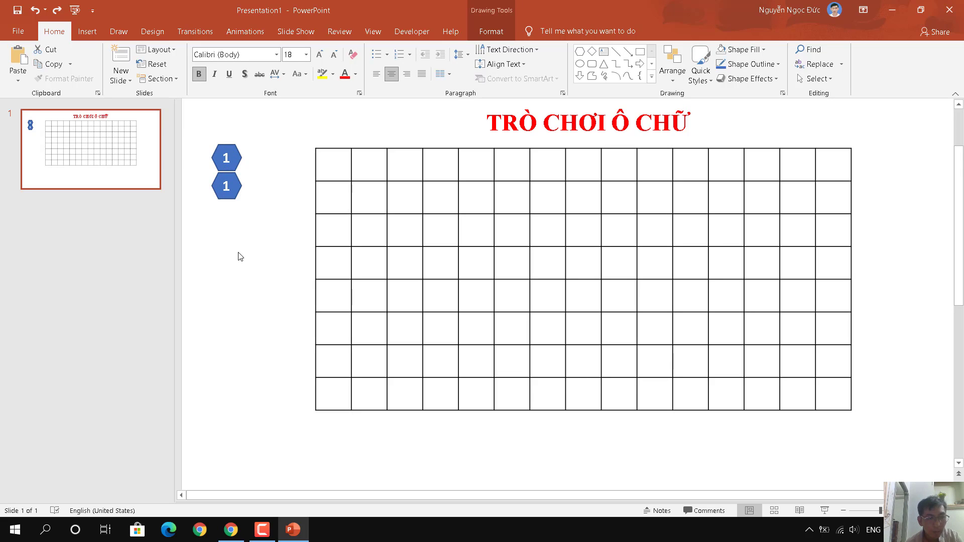
click(264, 277)
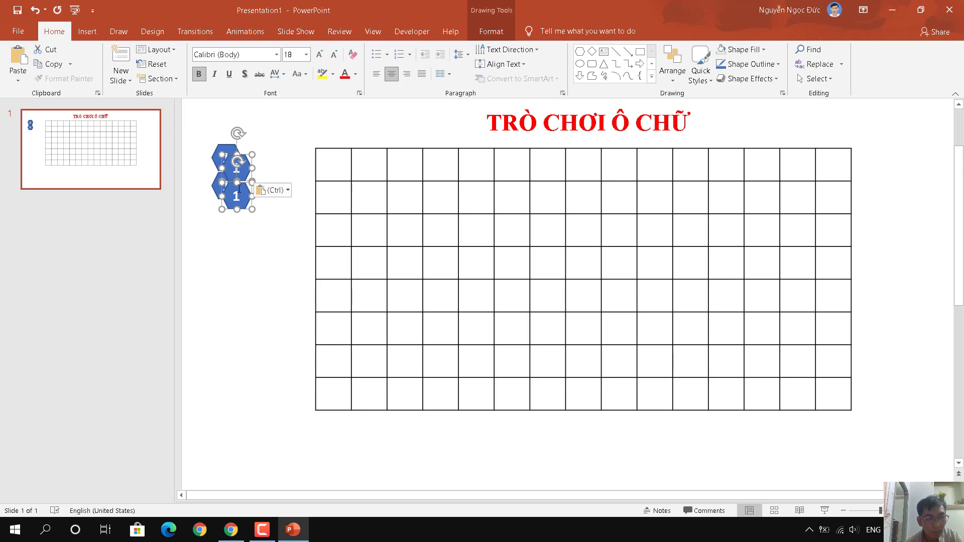
drag(237, 179, 220, 242)
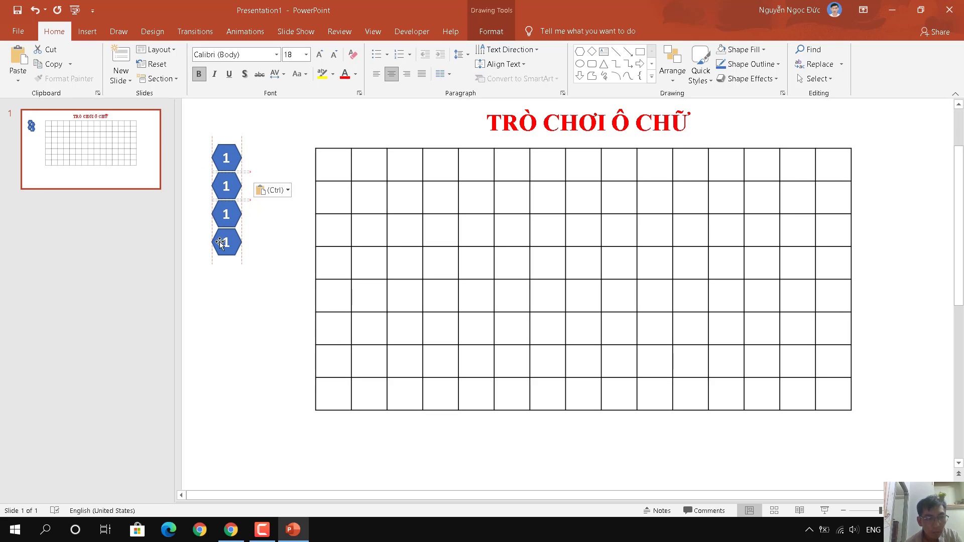
Paste two more hexagon pairs at the bottom of the column to reach eight
right_click(240, 332)
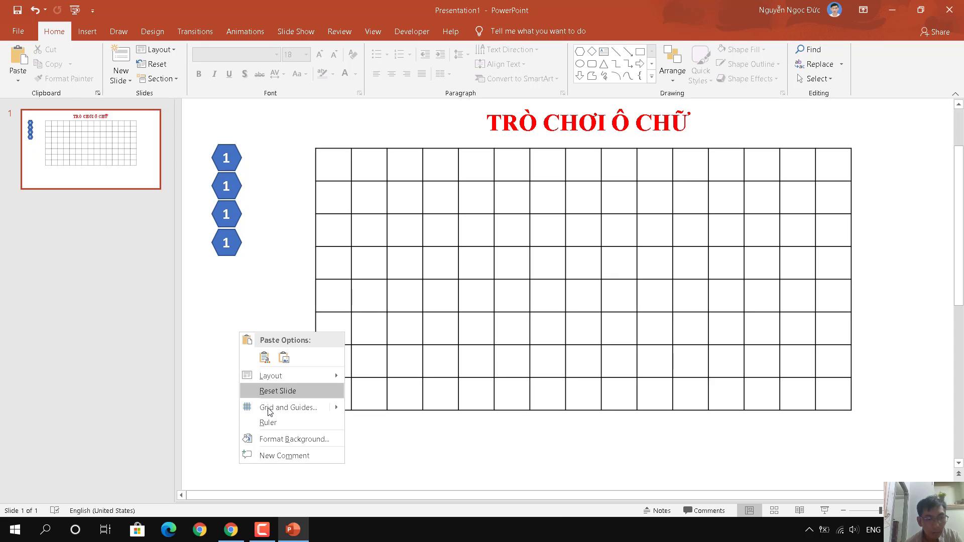
click(265, 357)
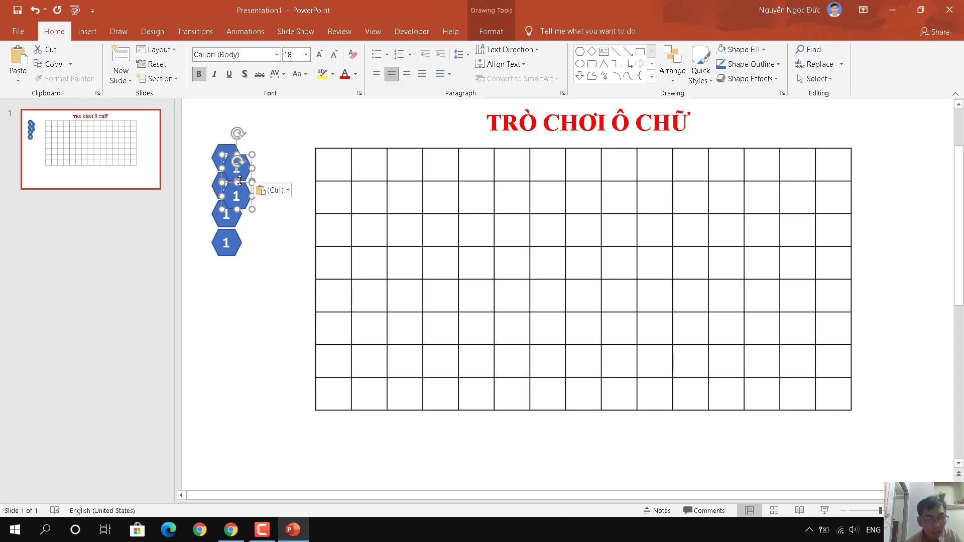
drag(247, 181, 238, 283)
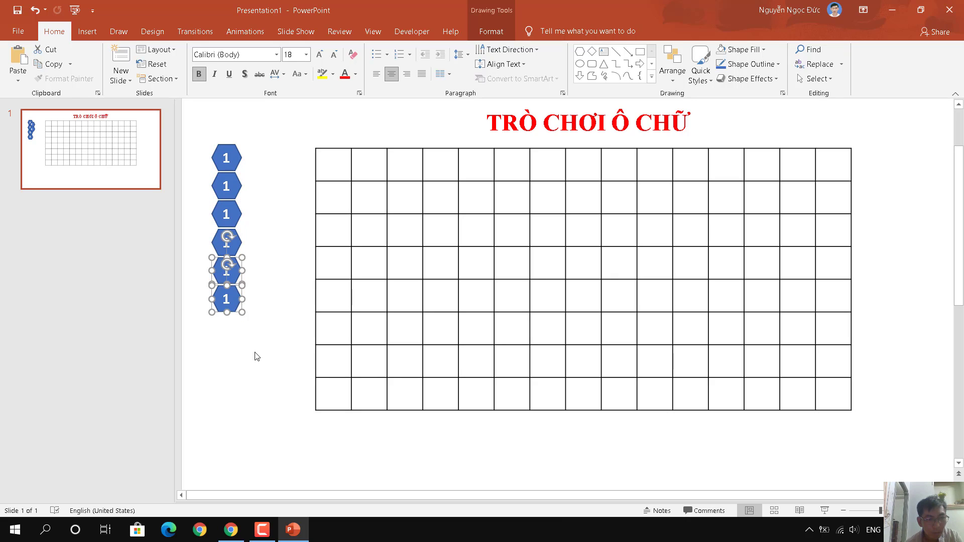
click(250, 363)
right_click(296, 264)
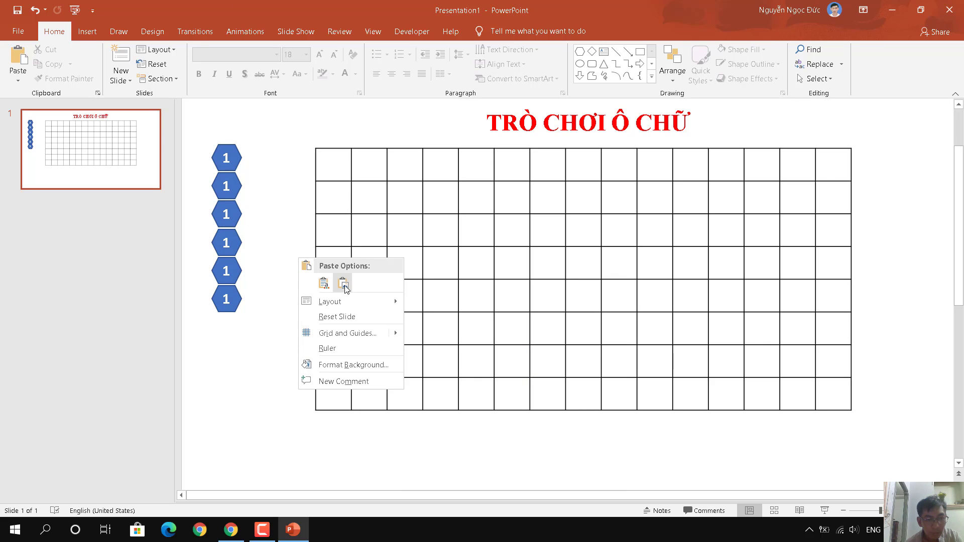
click(323, 284)
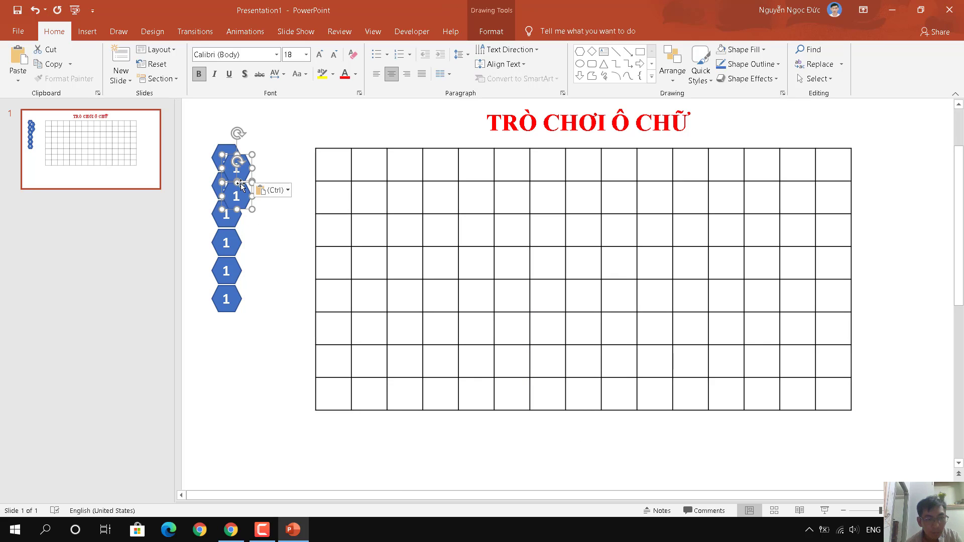
drag(241, 184, 230, 345)
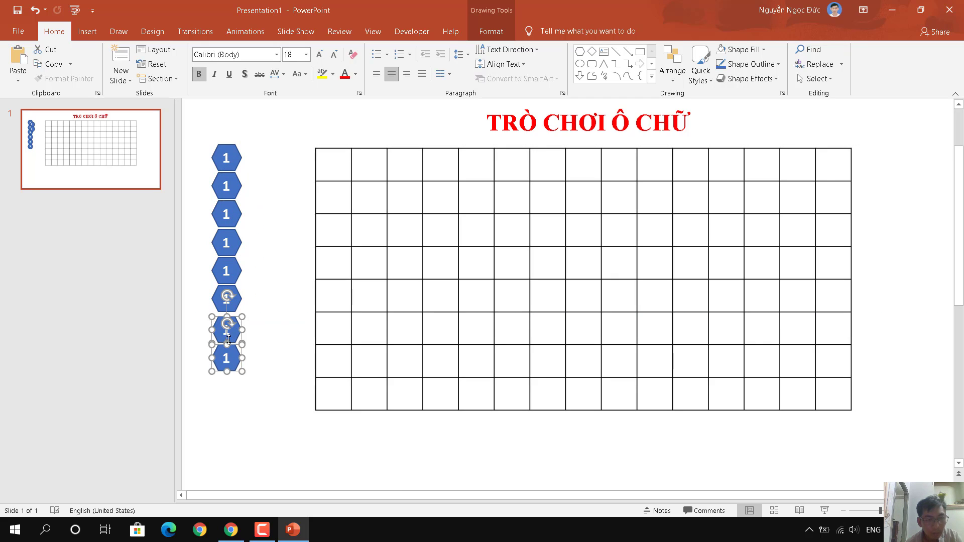
click(266, 218)
drag(206, 138, 246, 404)
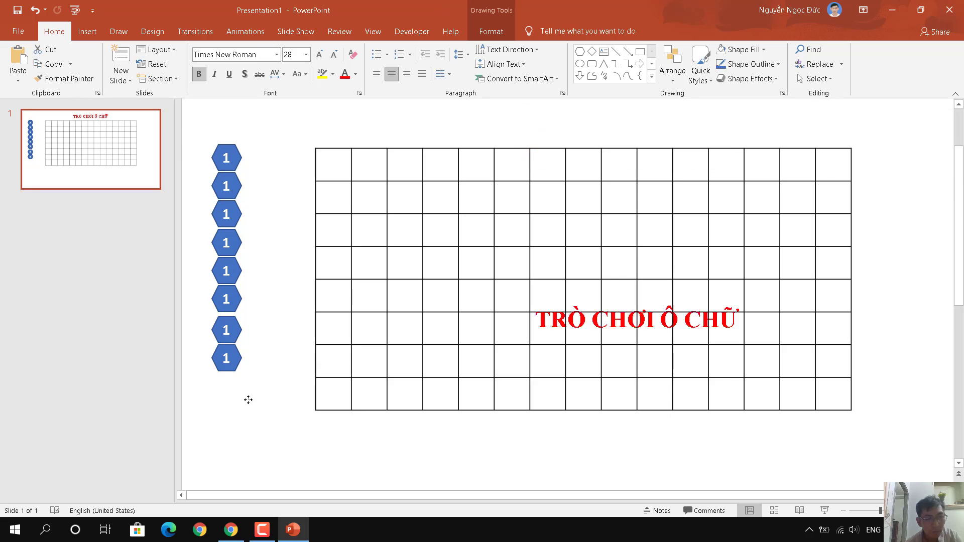
key(ctrl+z)
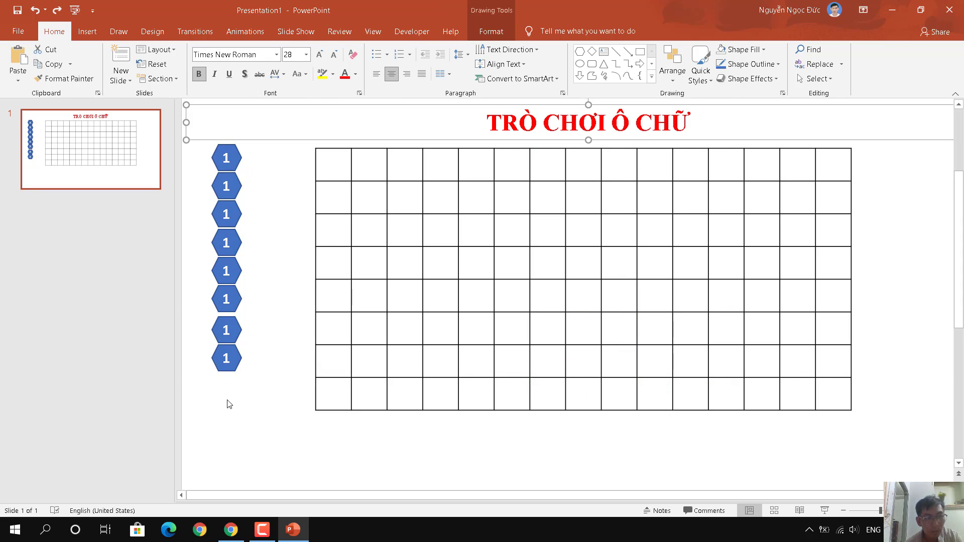
Even out the spacing of the bottom hexagons so all eight align with the grid rows
mouse_move(276, 386)
mouse_down()
mouse_move(184, 213)
mouse_move(182, 133)
mouse_up()
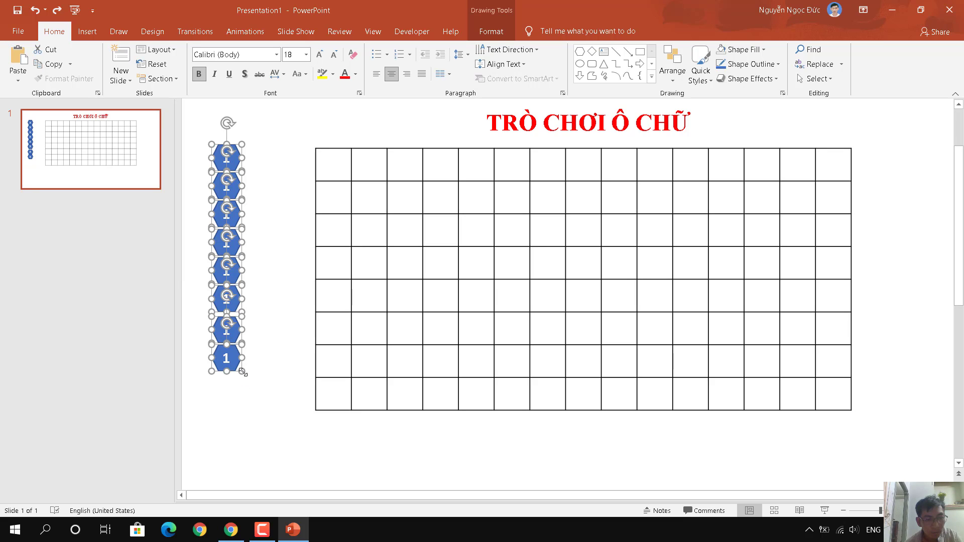
drag(241, 371, 246, 380)
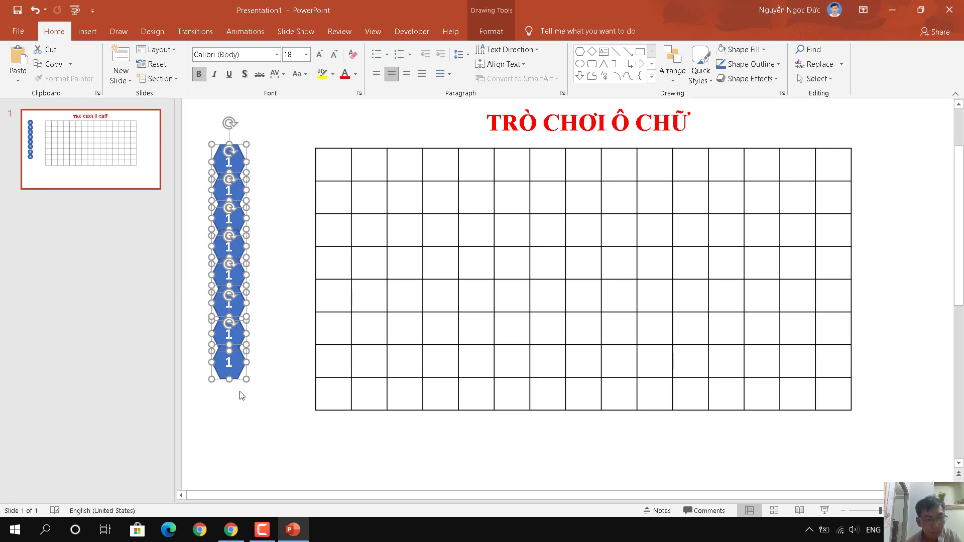
key(ctrl+z)
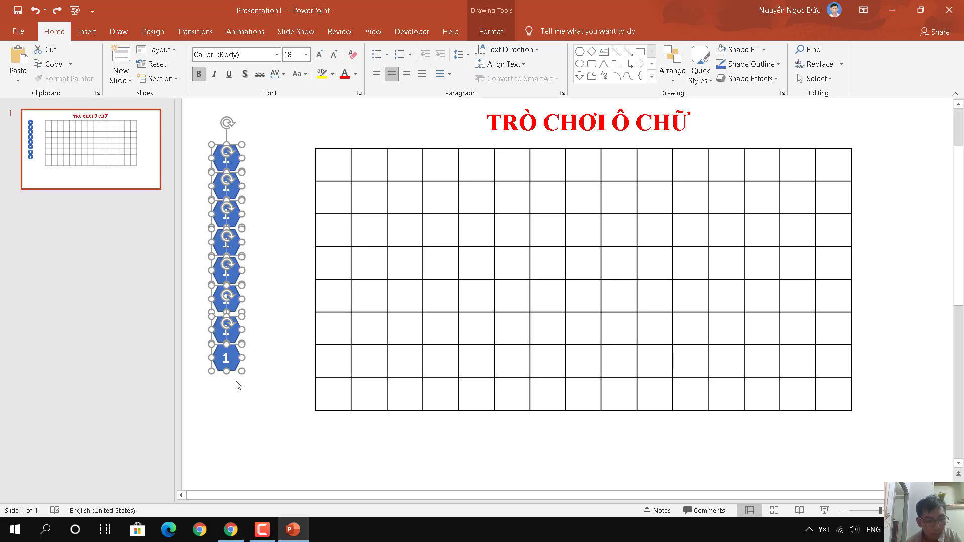
key(ctrl+z)
key(ctrl+z)
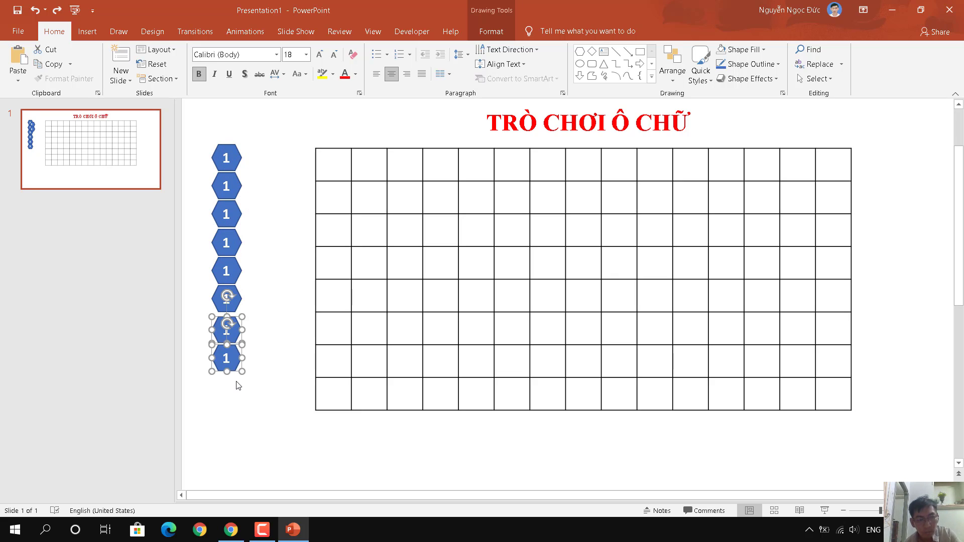
click(263, 398)
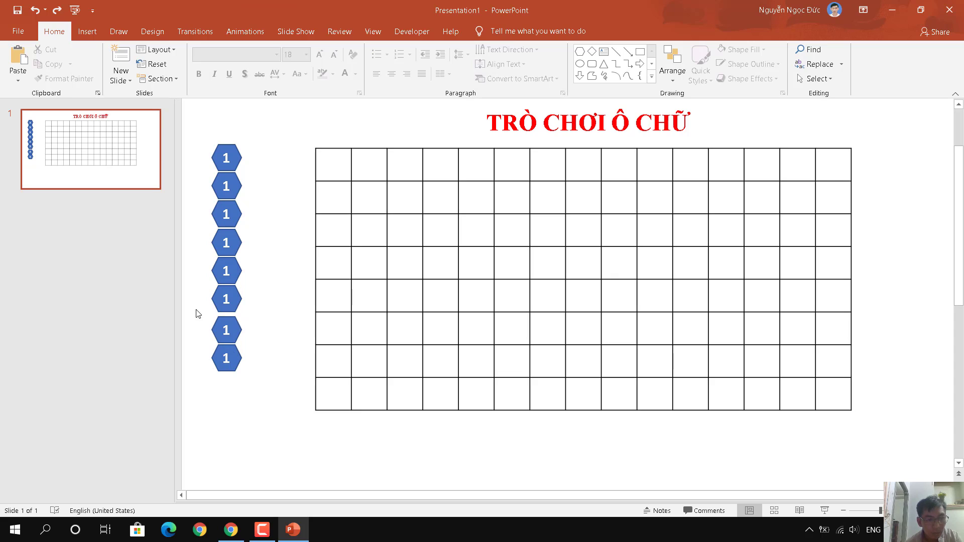
drag(196, 309, 249, 374)
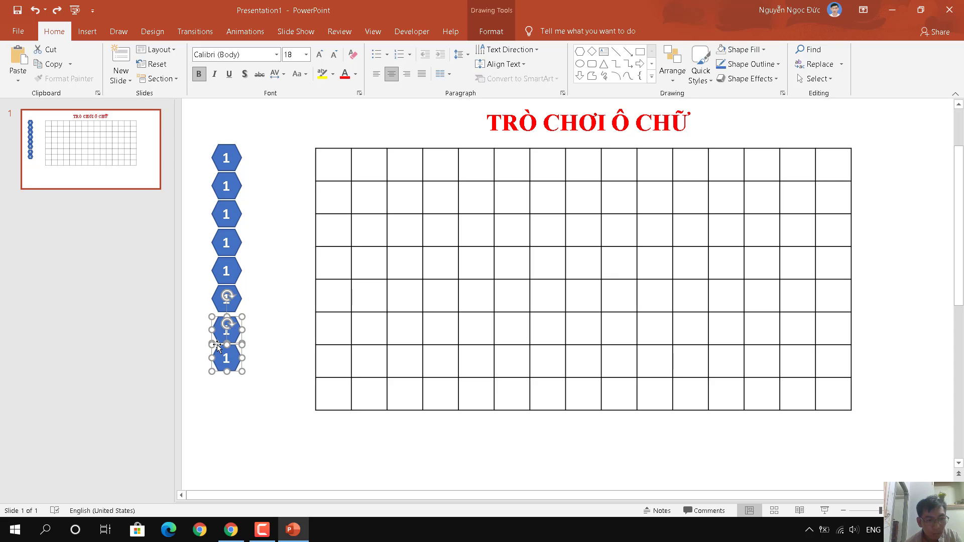
drag(217, 344, 215, 342)
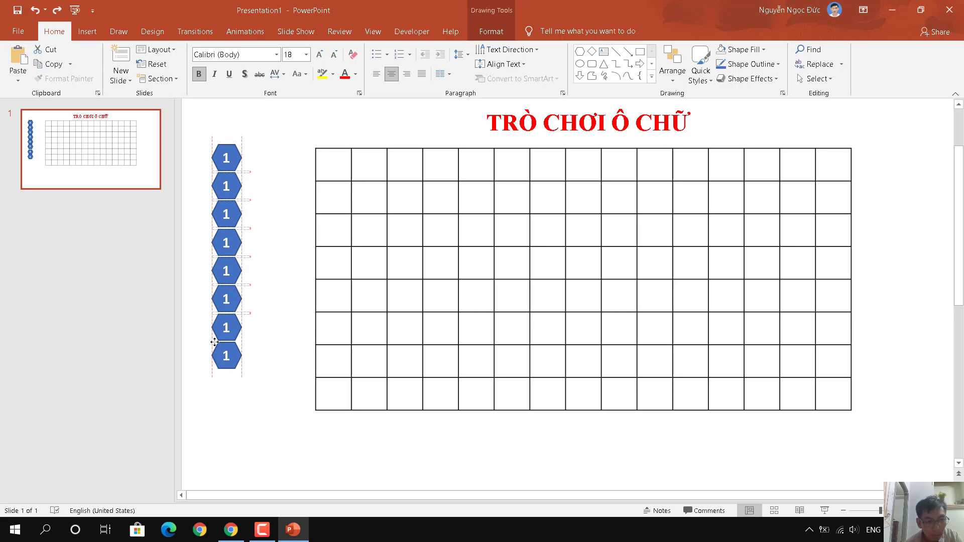
click(248, 409)
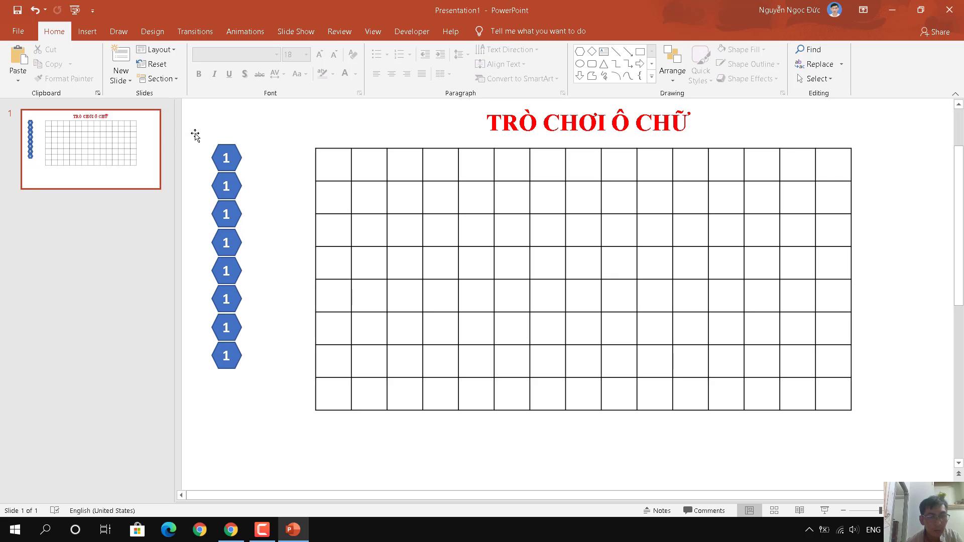
click(843, 511)
click(843, 510)
click(843, 510)
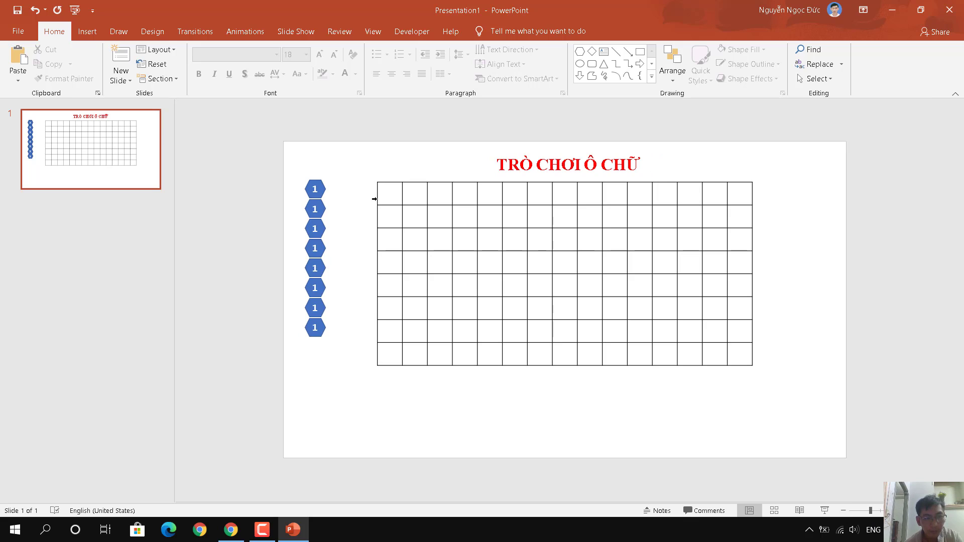
Evenly space the eight hexagons down the column and nudge them slightly upward
drag(272, 168, 344, 394)
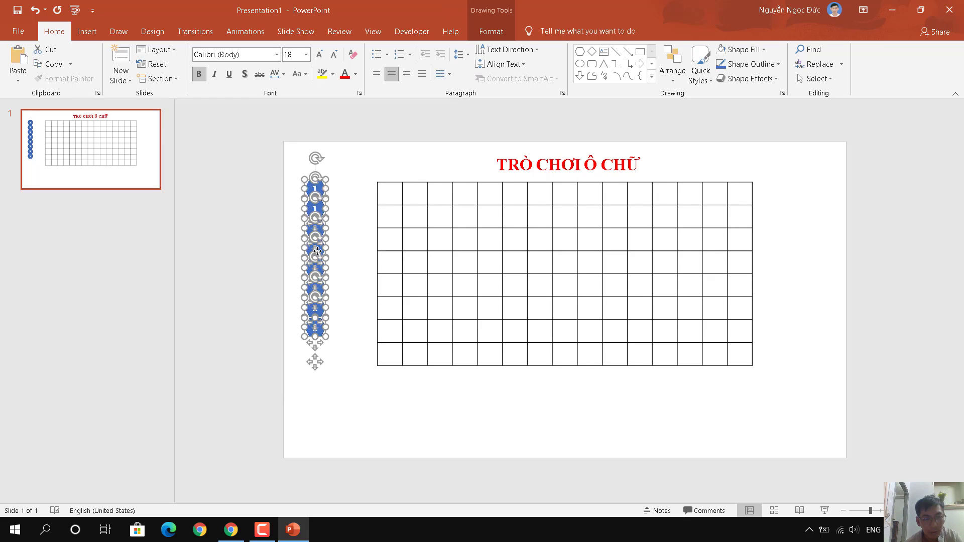
key(ctrl+z)
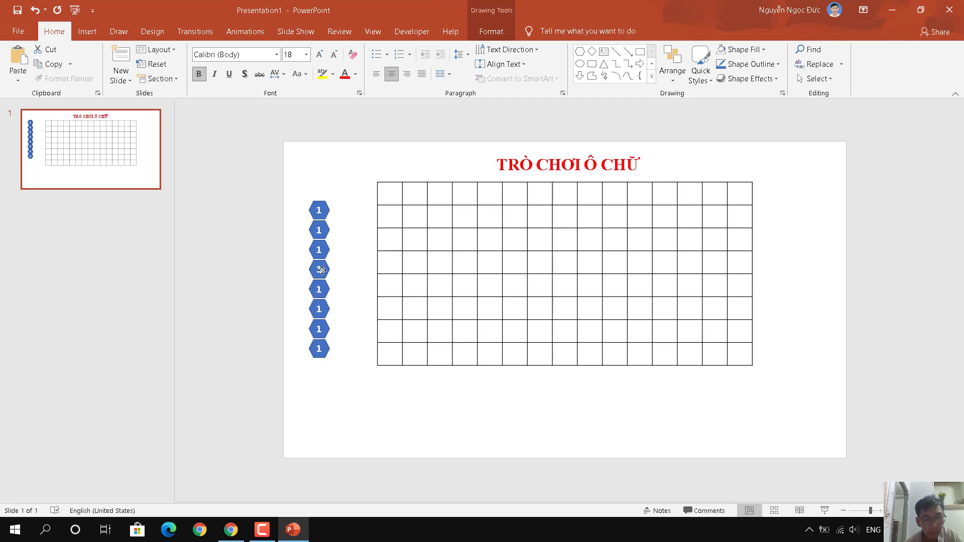
drag(321, 268, 321, 268)
Resize the grid table from its corner and move the hexagon column right toward it
click(377, 366)
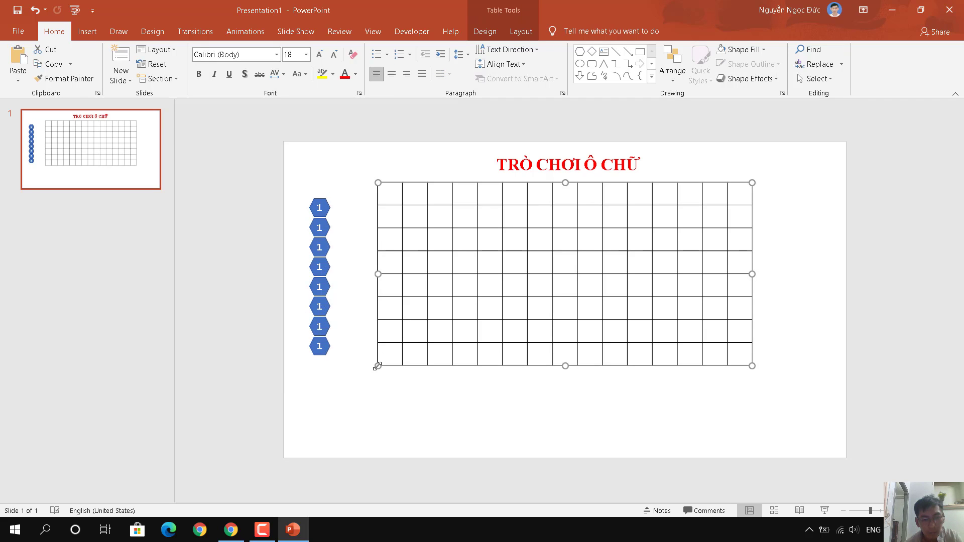
drag(376, 367, 390, 359)
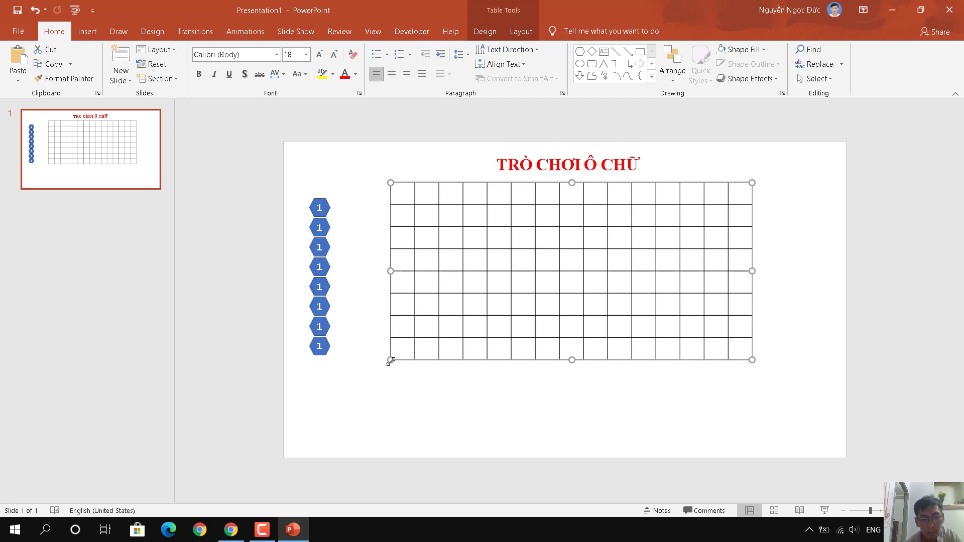
click(286, 176)
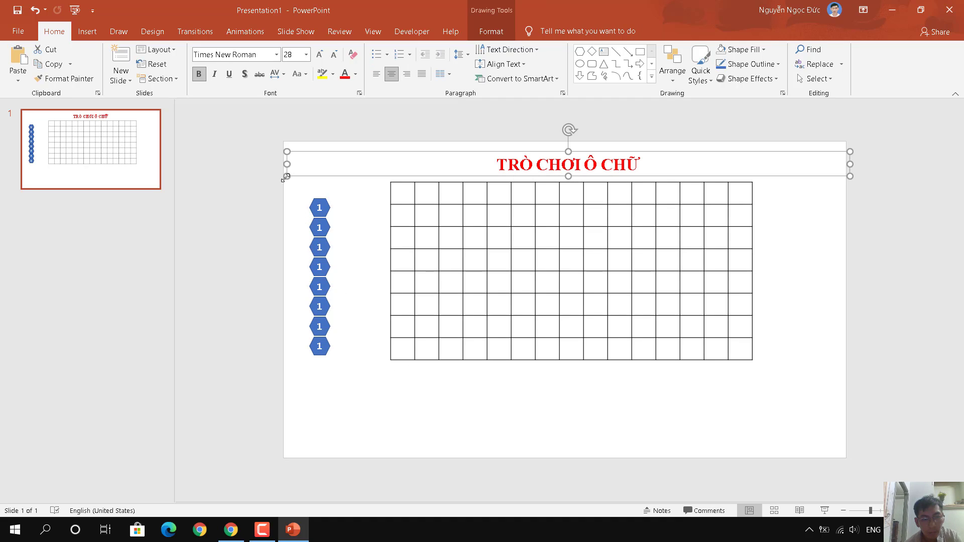
drag(294, 197, 352, 381)
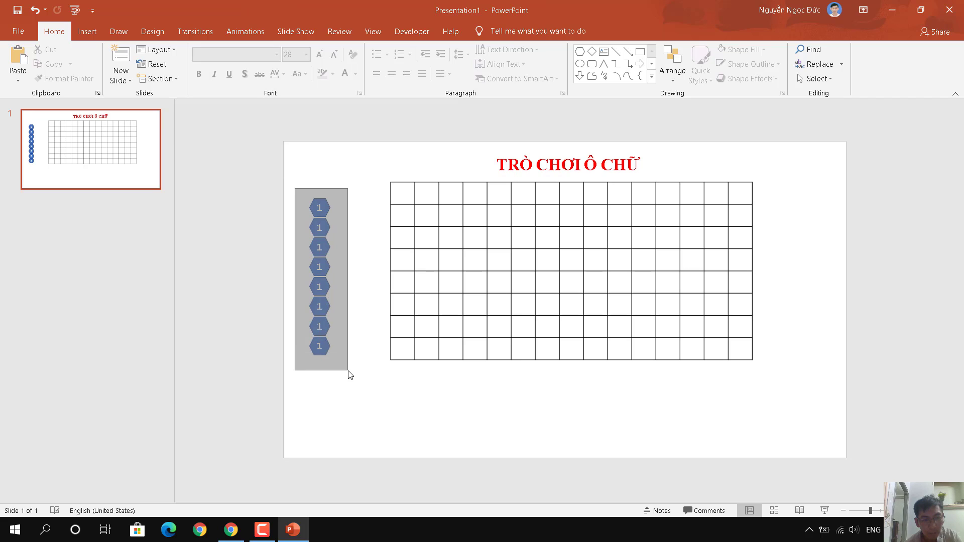
drag(319, 250, 334, 242)
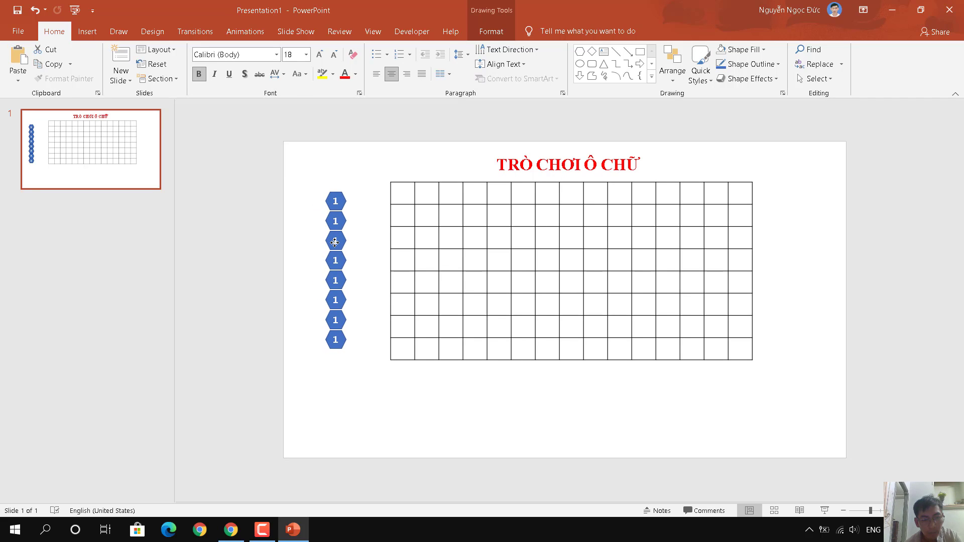
click(400, 365)
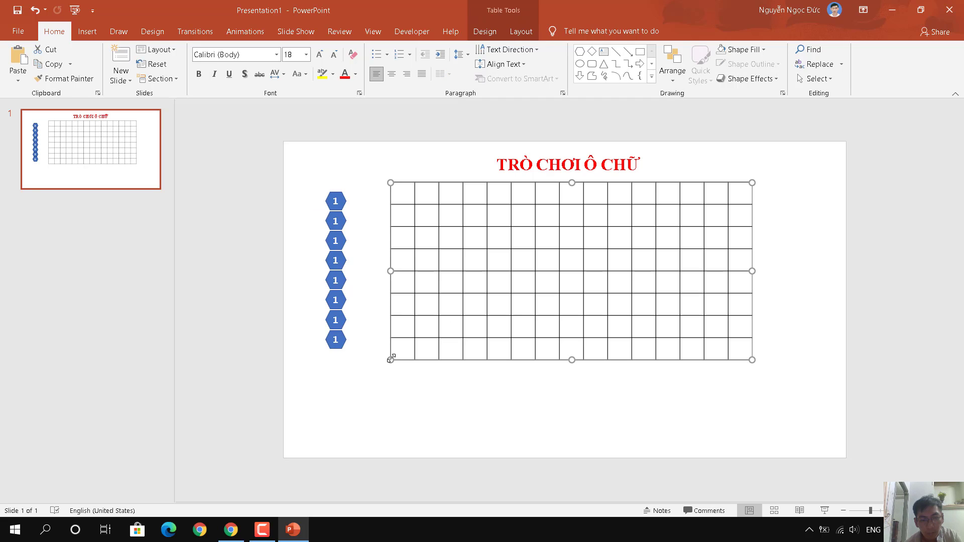
mouse_move(391, 358)
mouse_down()
mouse_move(409, 351)
mouse_move(400, 372)
mouse_up()
click(400, 372)
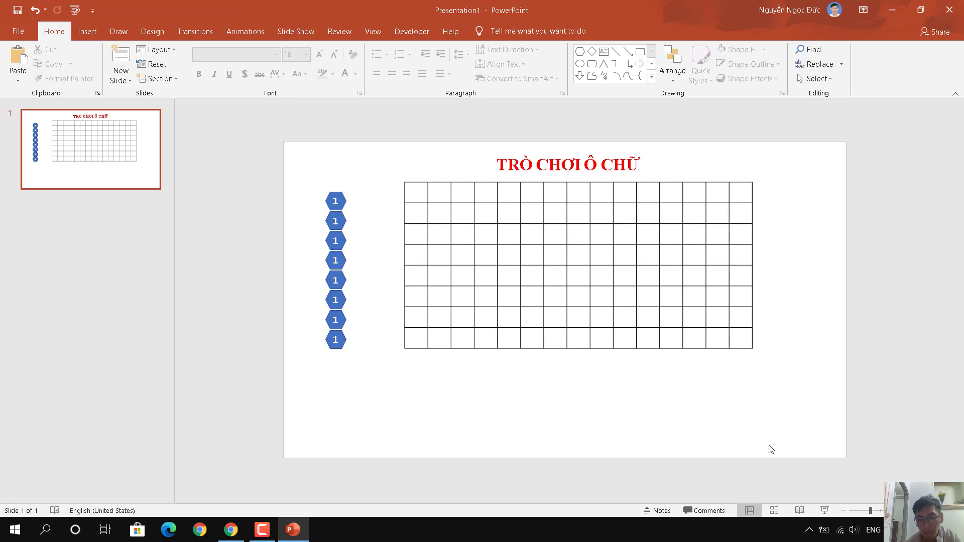
Undo the last three missteps and settle the hexagon column just left of the table
scroll(679, 383, up, 1)
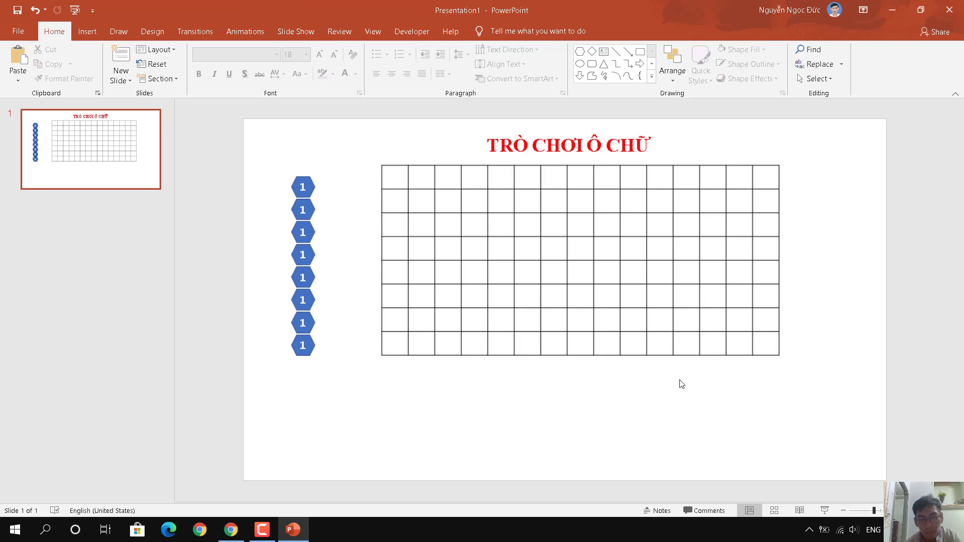
mouse_move(273, 166)
mouse_down()
mouse_move(340, 235)
mouse_move(323, 387)
mouse_up()
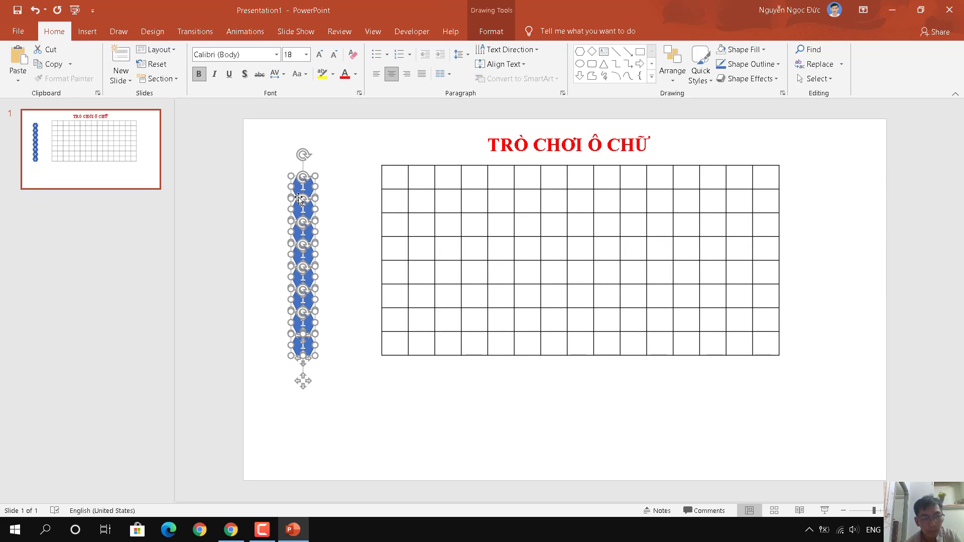
drag(298, 199, 295, 205)
click(274, 222)
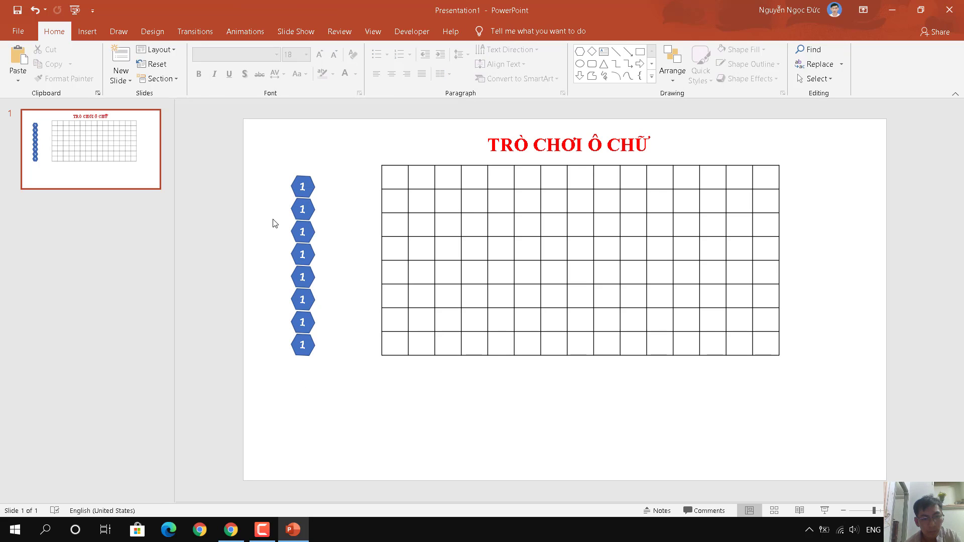
drag(266, 164, 327, 401)
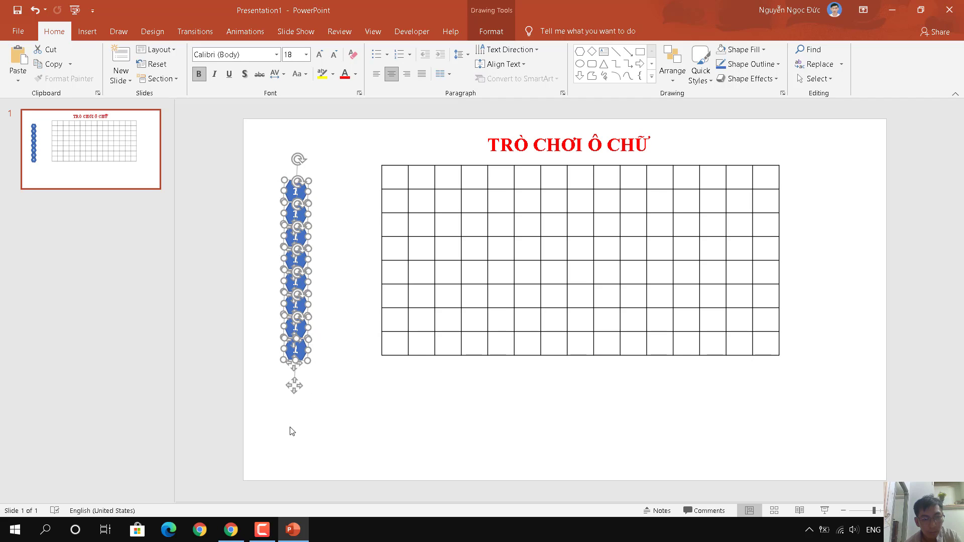
click(299, 445)
key(ctrl+z)
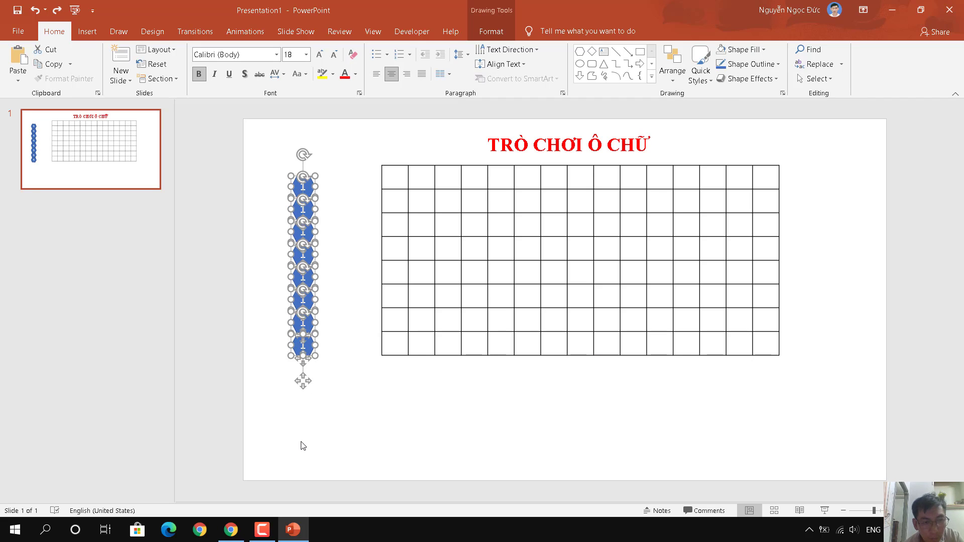
key(ctrl+z)
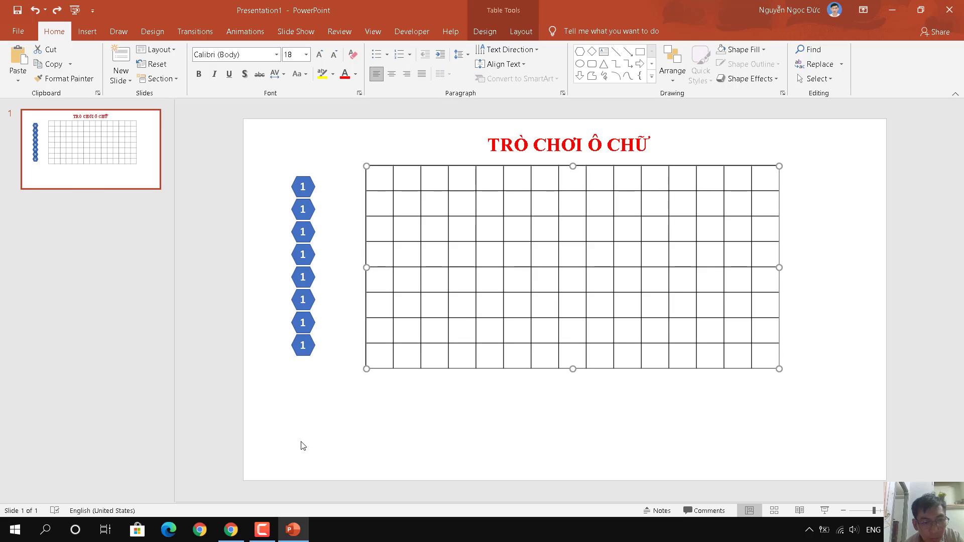
key(ctrl+z)
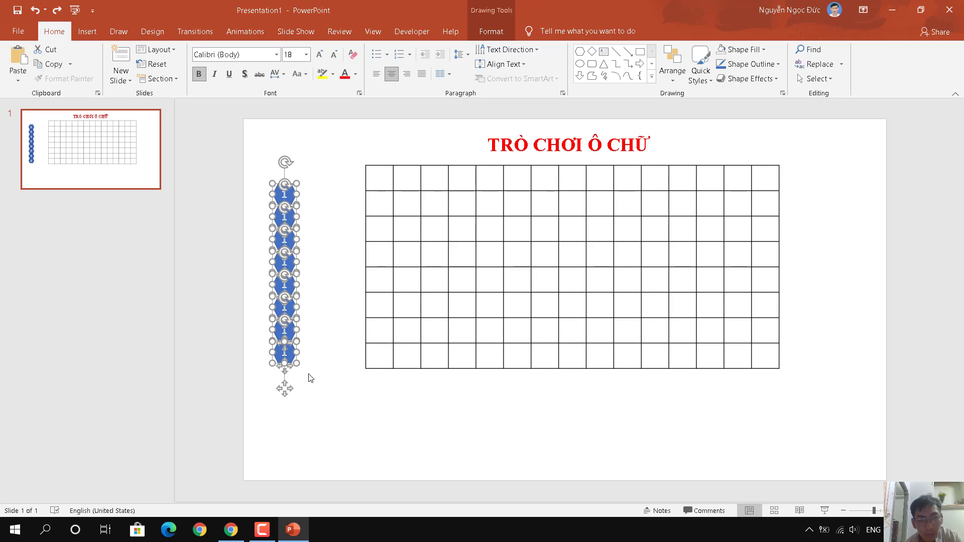
drag(278, 311, 291, 306)
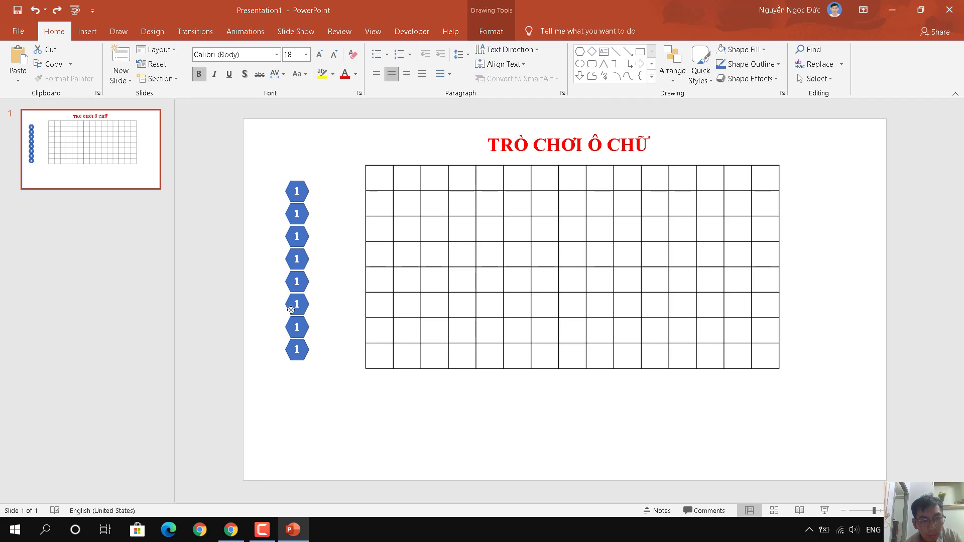
drag(291, 307, 292, 306)
click(303, 403)
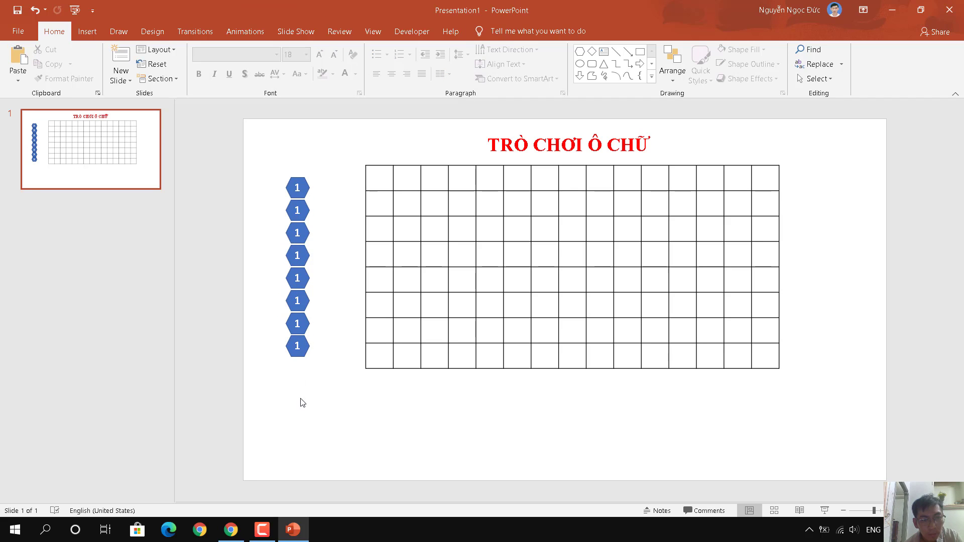
Renumber the second hexagon to 2 and set the numbers in hexagons 1 and 2 to size 20
click(293, 207)
double_click(296, 210)
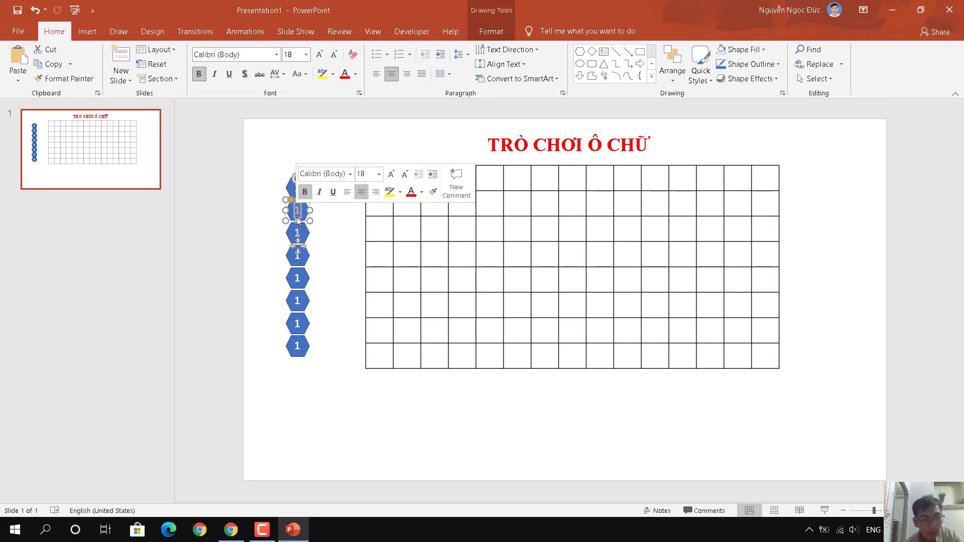
text(2)
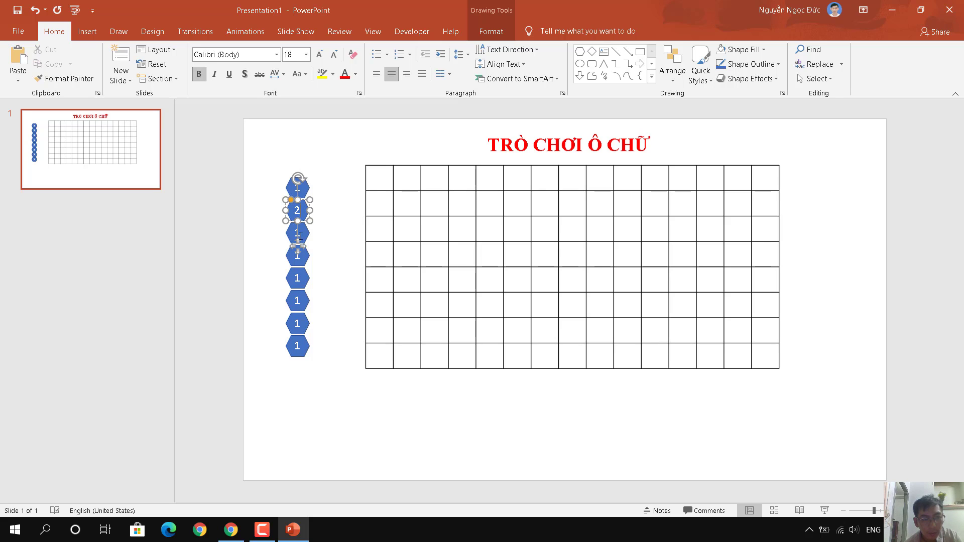
click(297, 190)
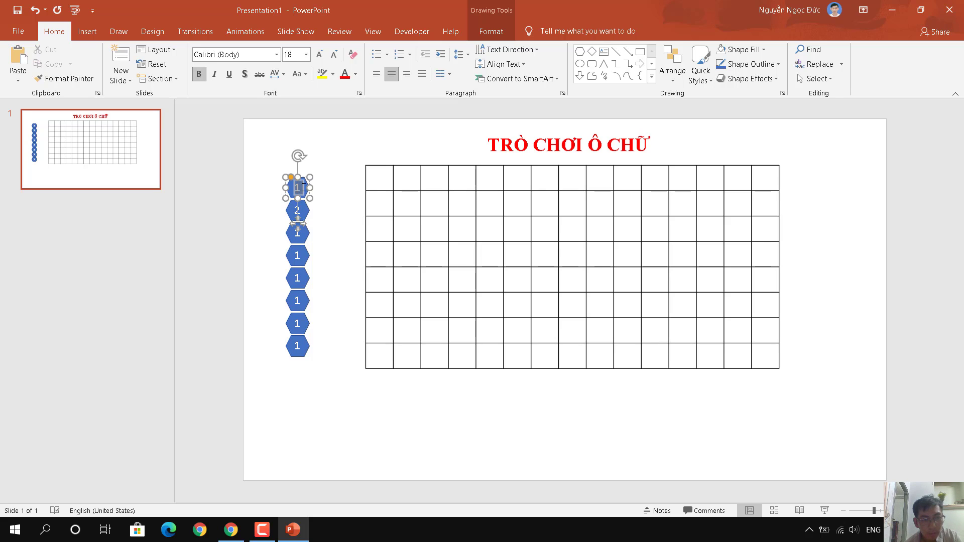
click(305, 55)
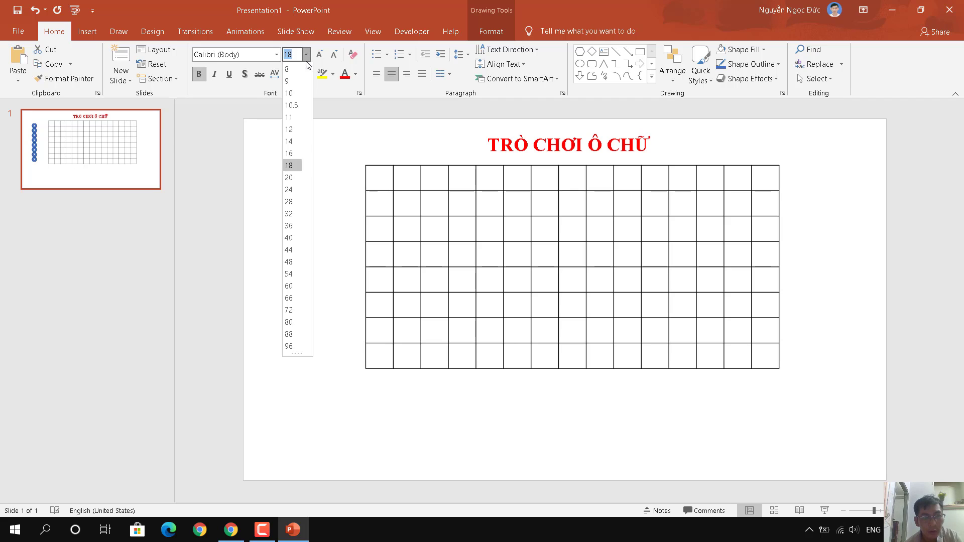
click(289, 178)
click(273, 197)
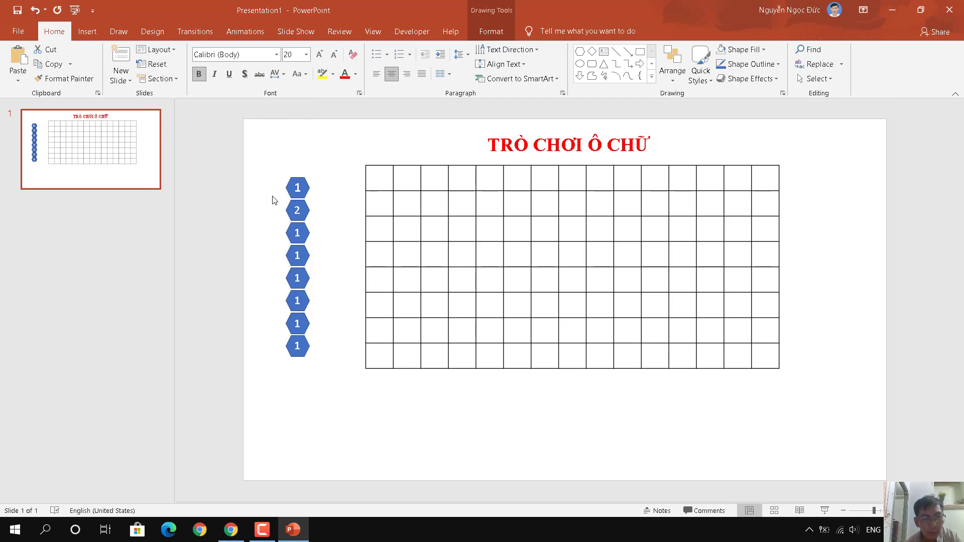
click(298, 210)
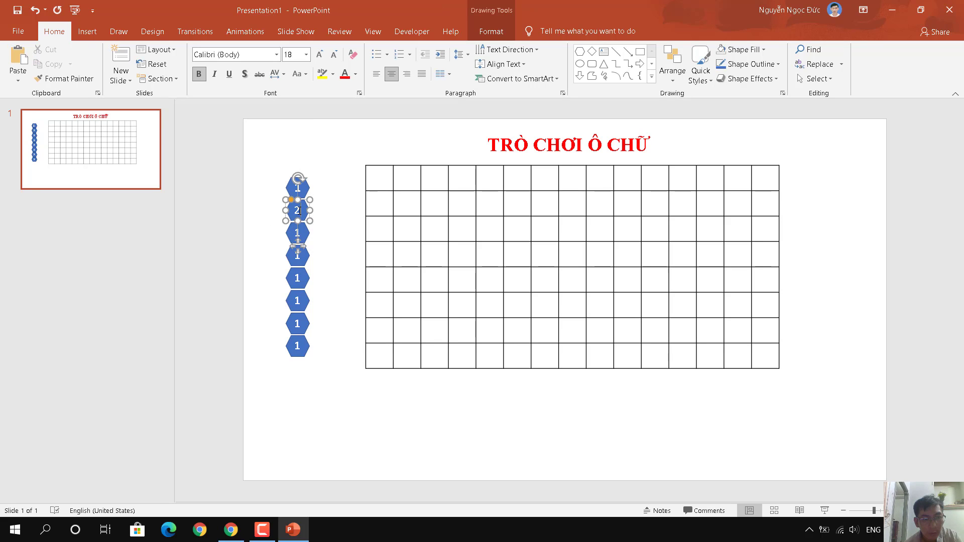
click(305, 55)
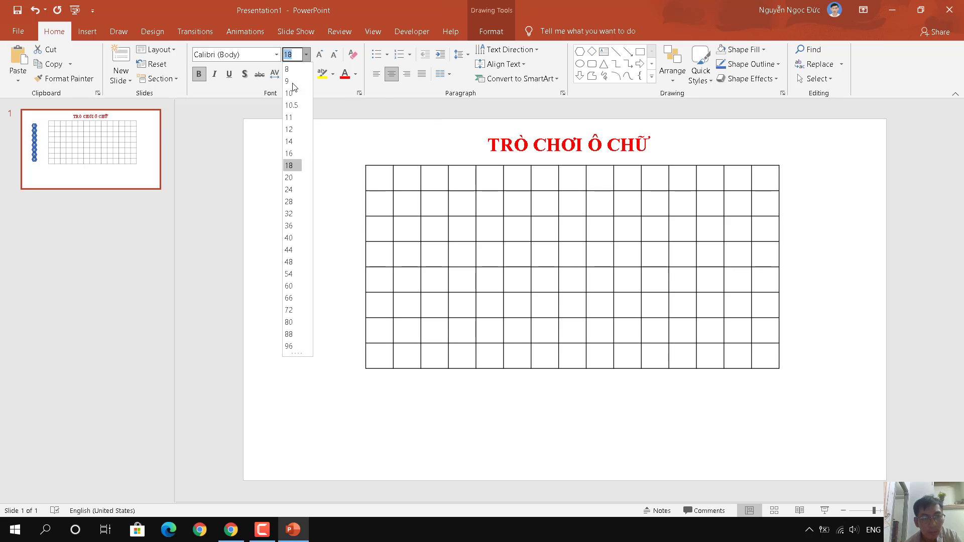
click(289, 178)
click(326, 371)
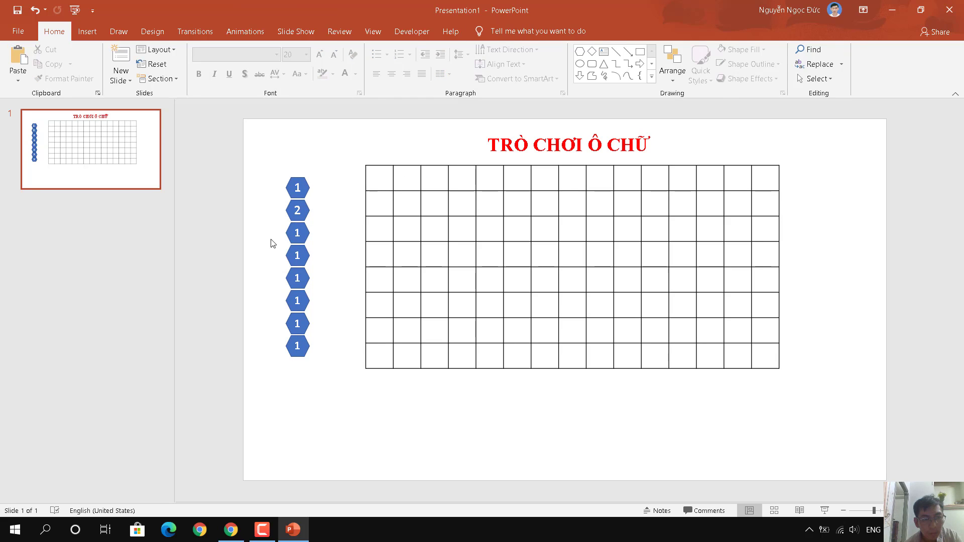
Number the remaining hexagons 3, 4, 5, 6, 7 and 8
double_click(300, 232)
text(3)
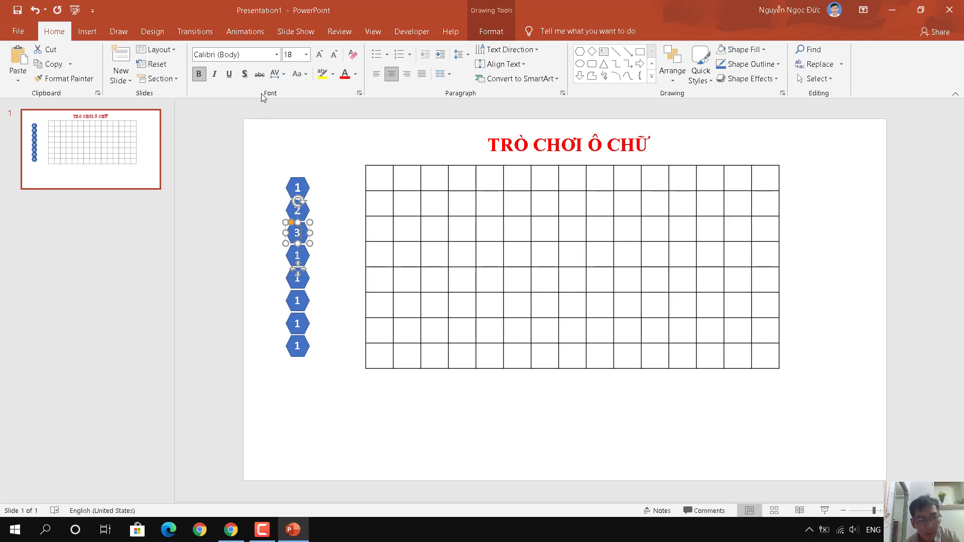
click(299, 256)
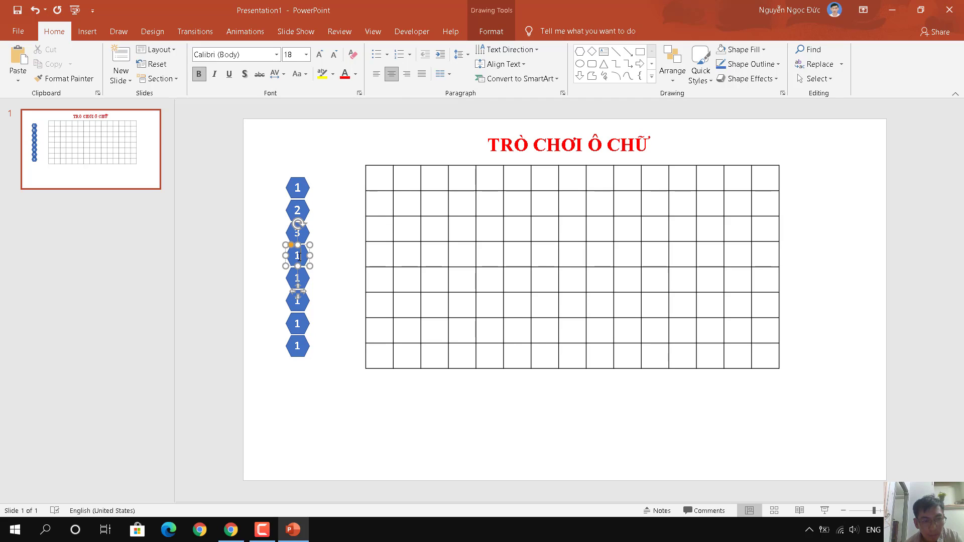
text(4)
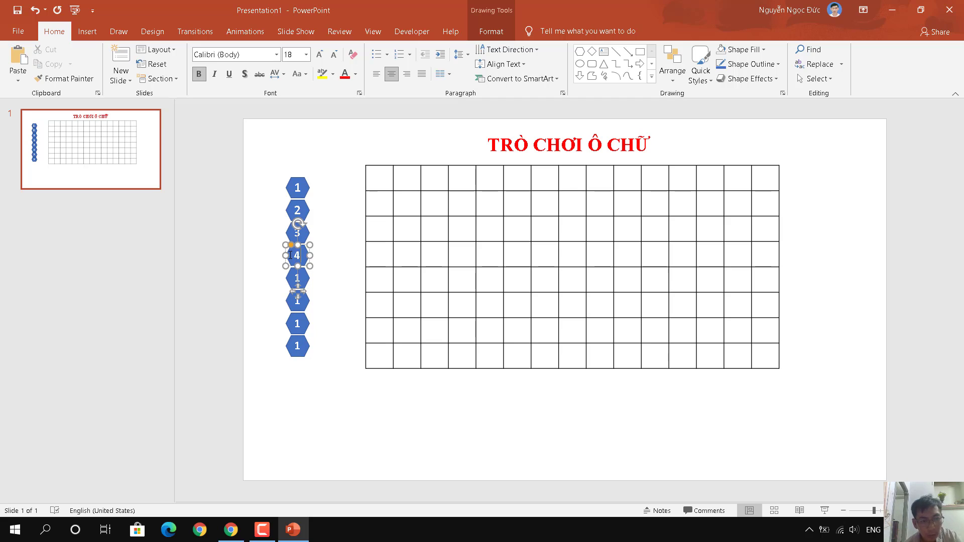
double_click(298, 279)
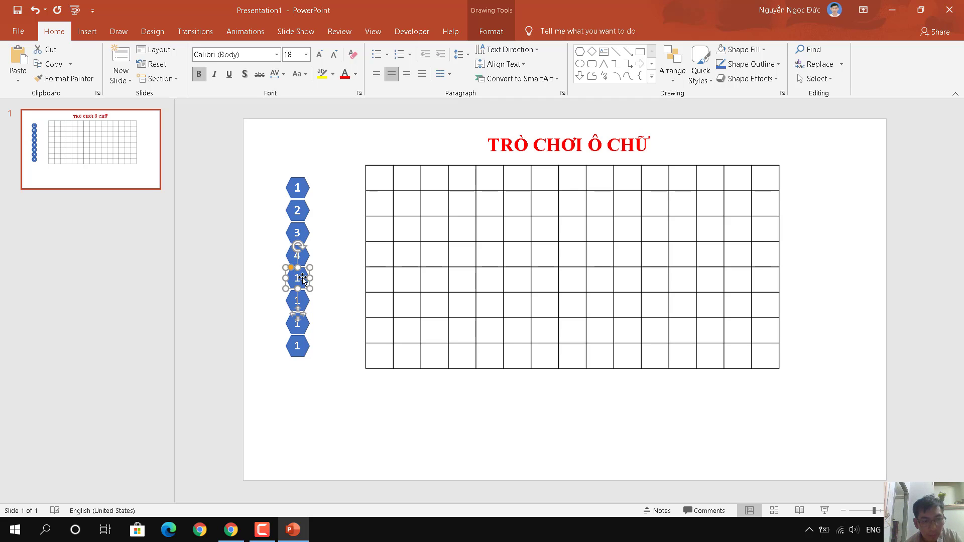
text(5)
click(298, 301)
double_click(297, 300)
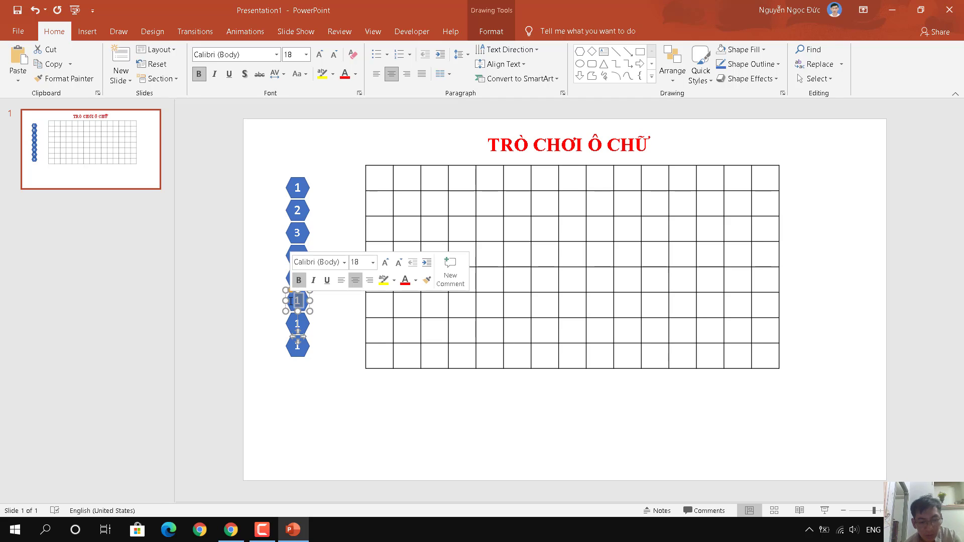
text(6)
click(301, 324)
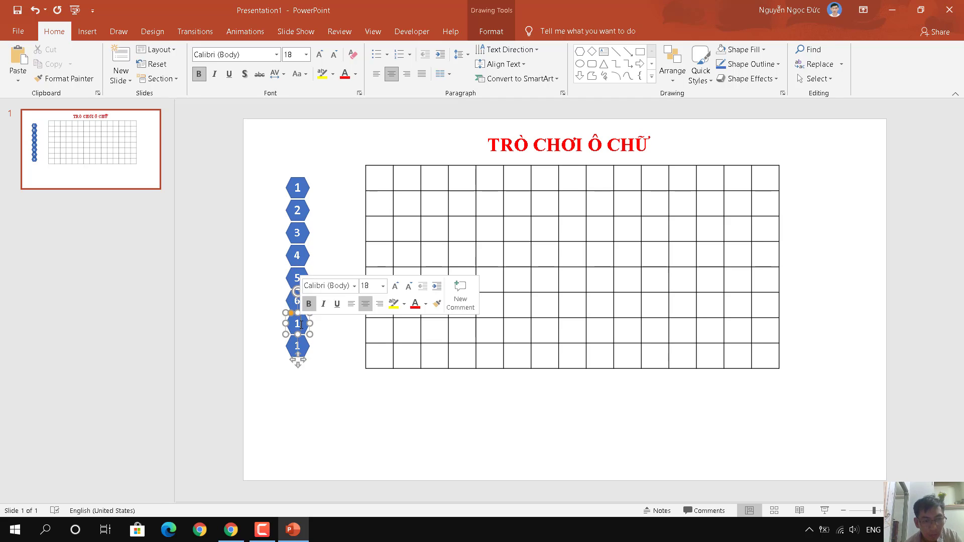
double_click(301, 323)
text(7)
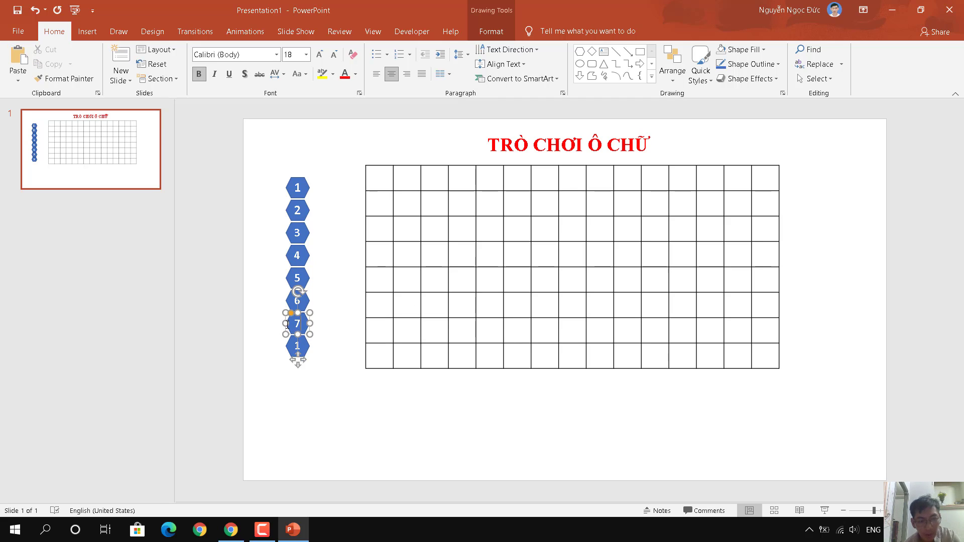
double_click(298, 346)
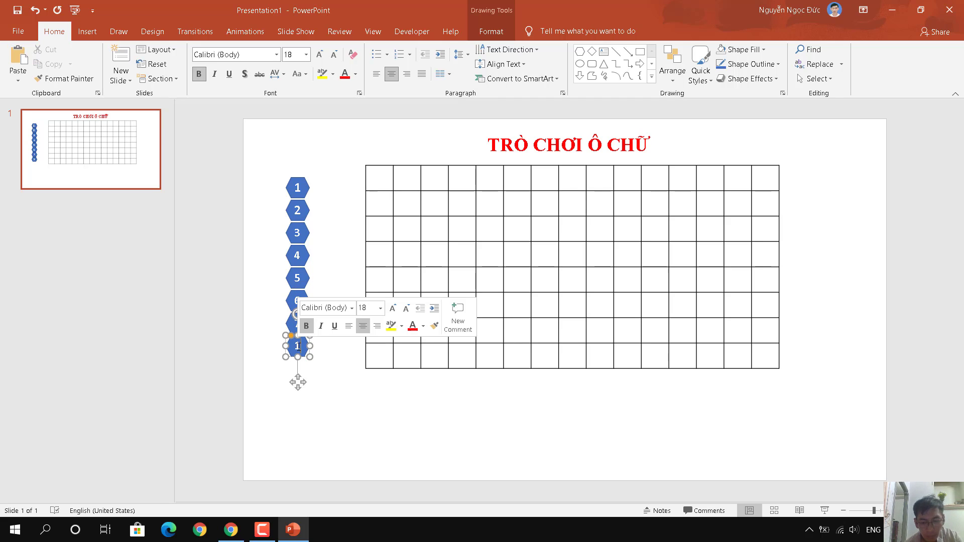
text(8)
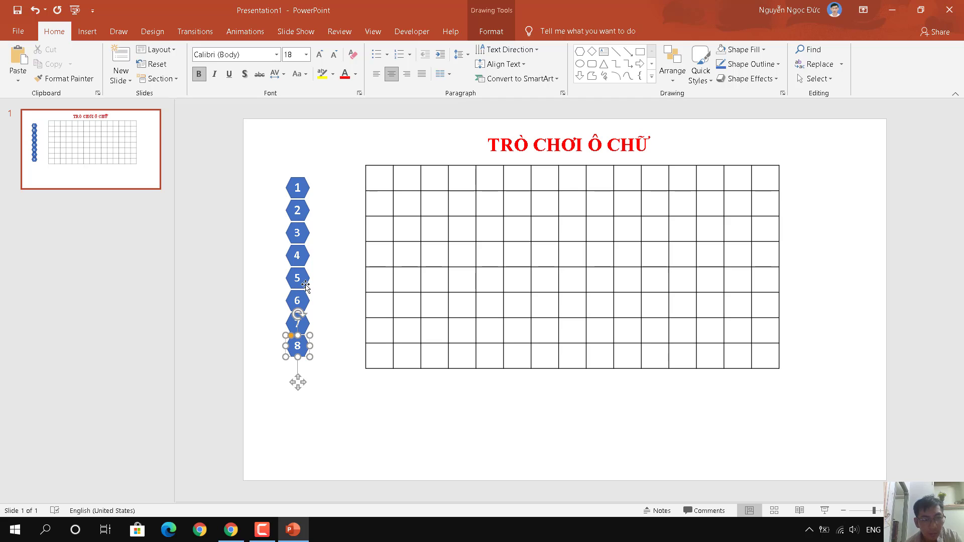
Set the numbers 3, 4, 5 and 6 to font size 20
double_click(297, 238)
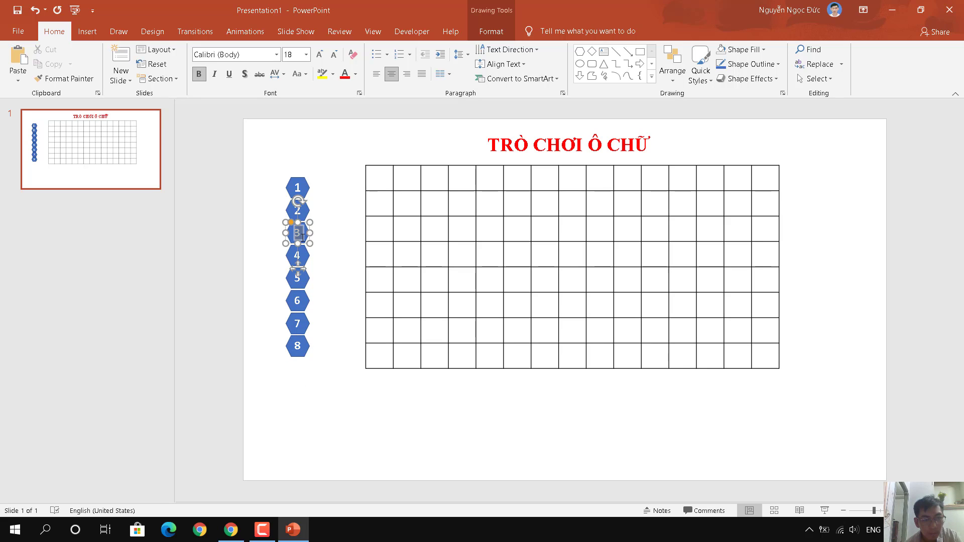
click(306, 54)
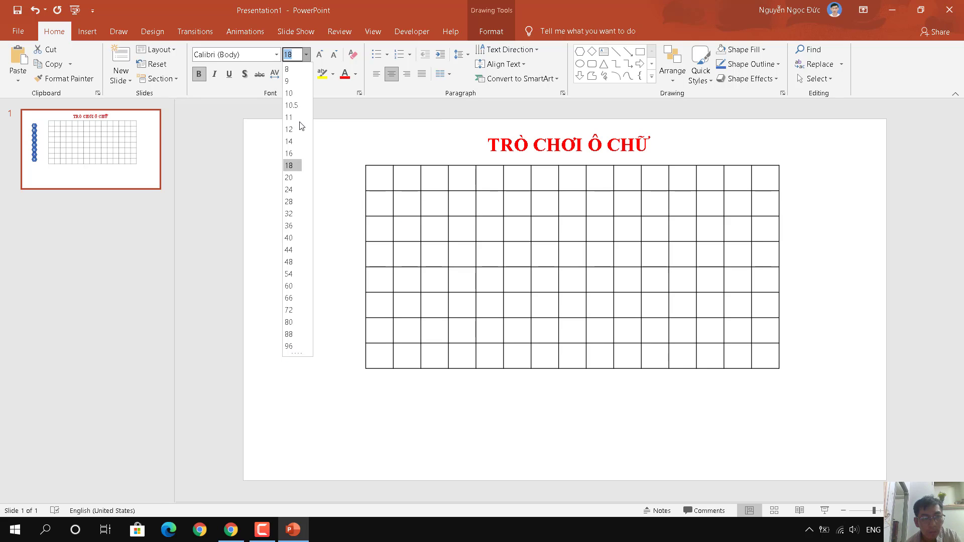
click(295, 184)
double_click(296, 256)
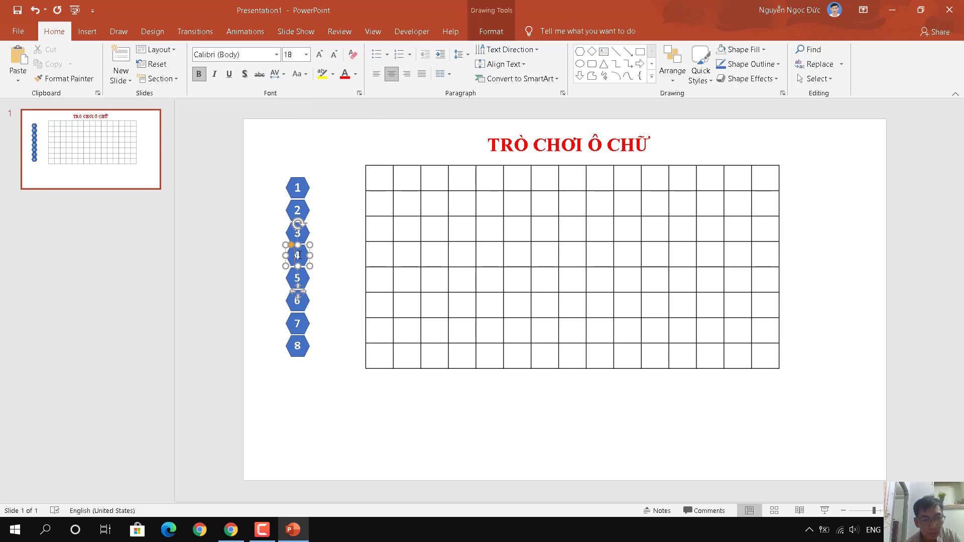
click(307, 56)
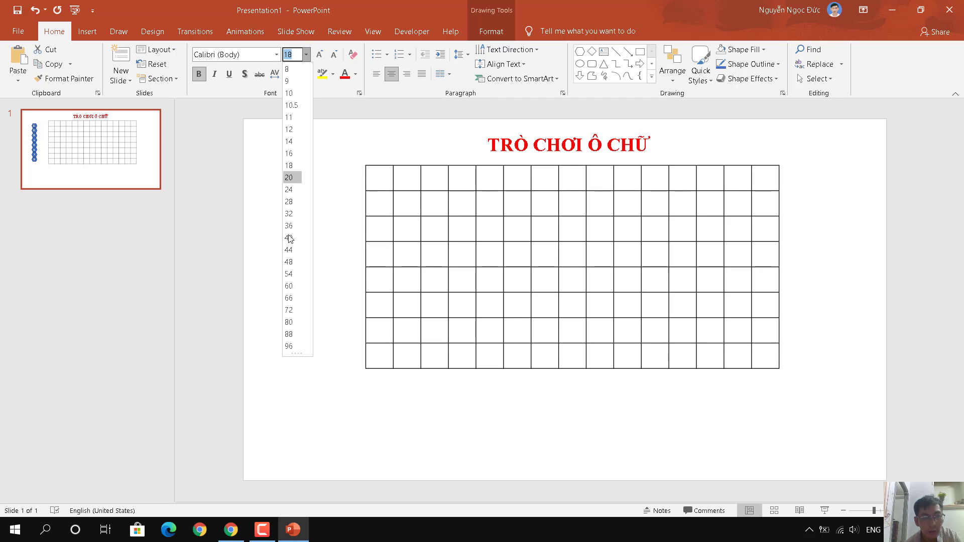
click(293, 179)
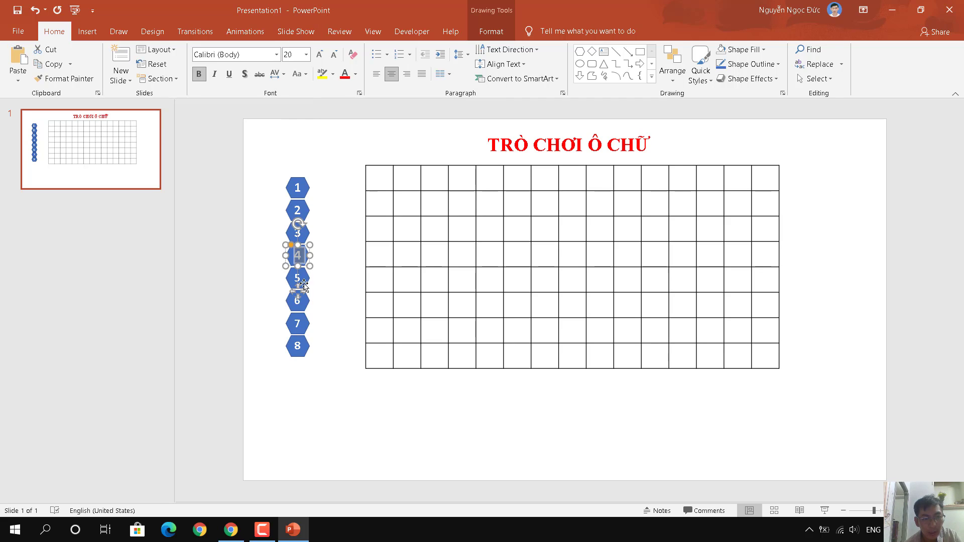
double_click(297, 278)
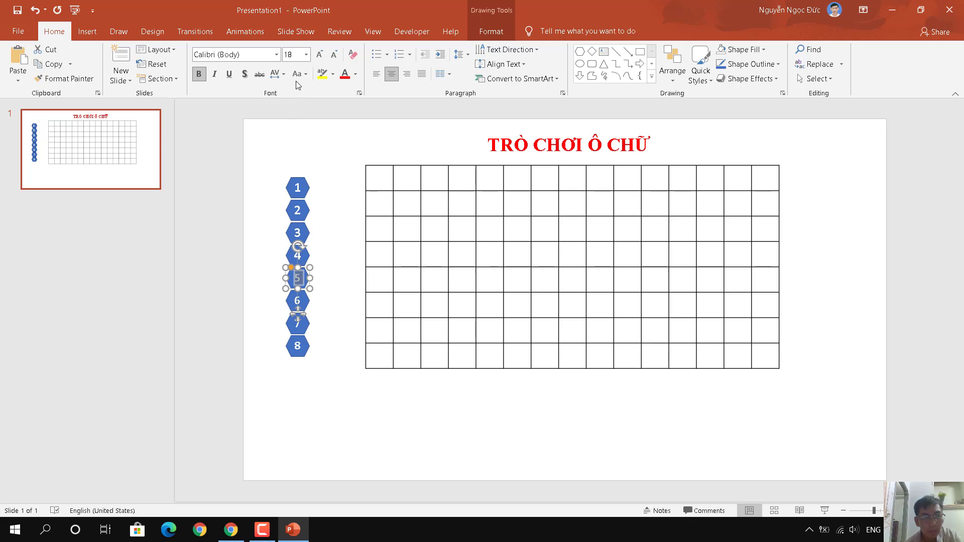
click(306, 55)
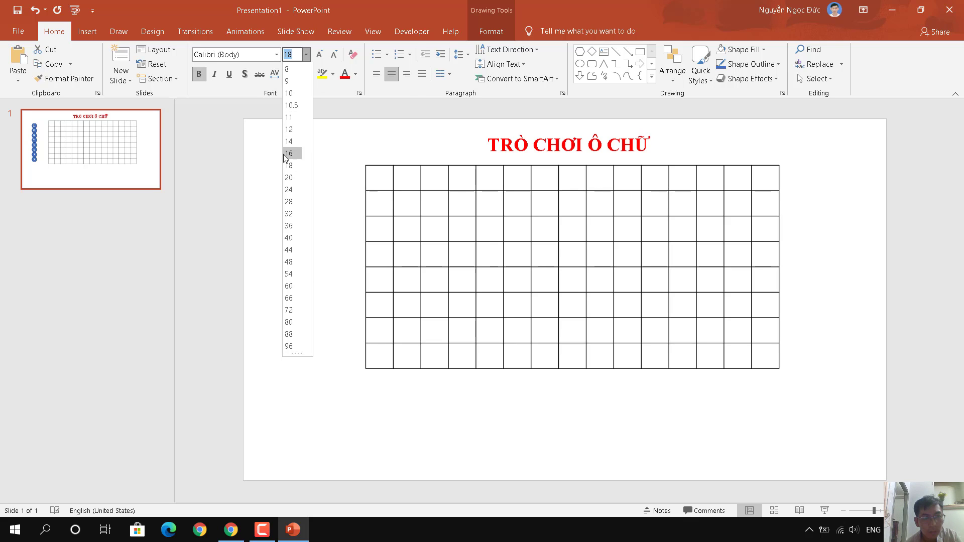
click(293, 178)
click(297, 303)
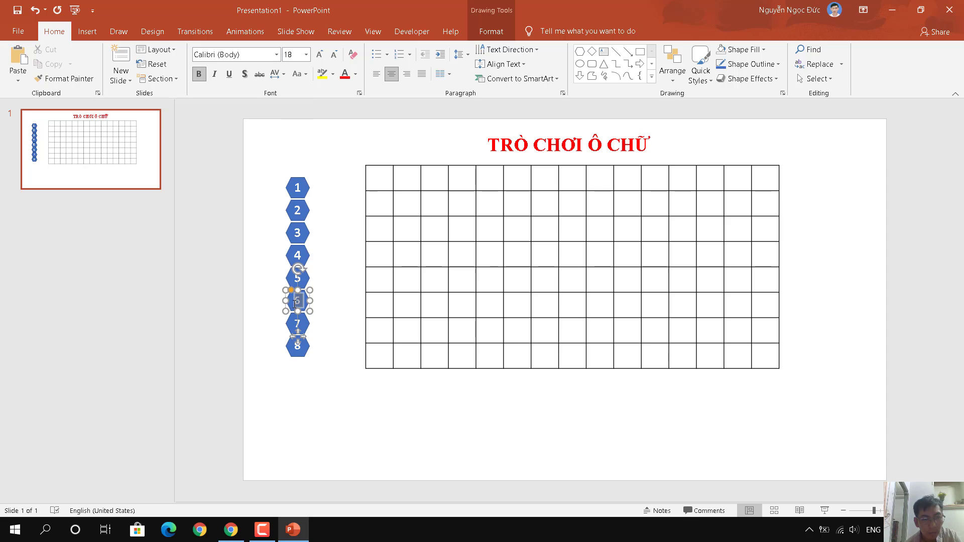
double_click(295, 302)
click(306, 54)
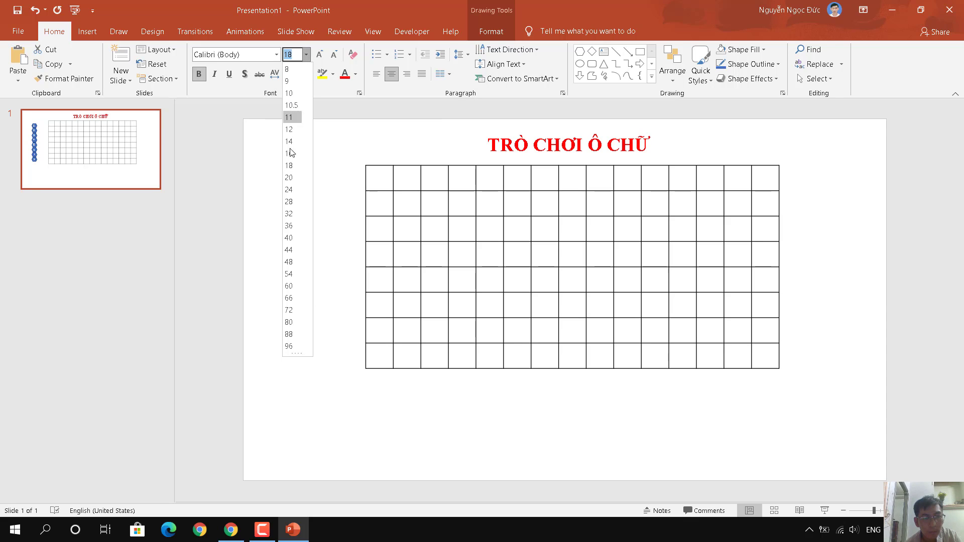
click(291, 178)
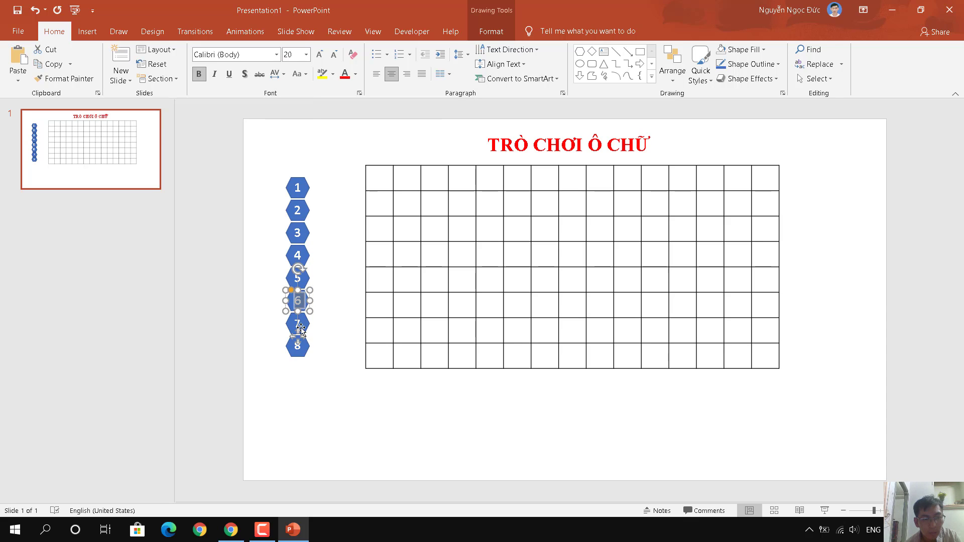
Set the numbers 7 and 8 to font size 20, correcting 7 a second time
click(300, 326)
double_click(298, 323)
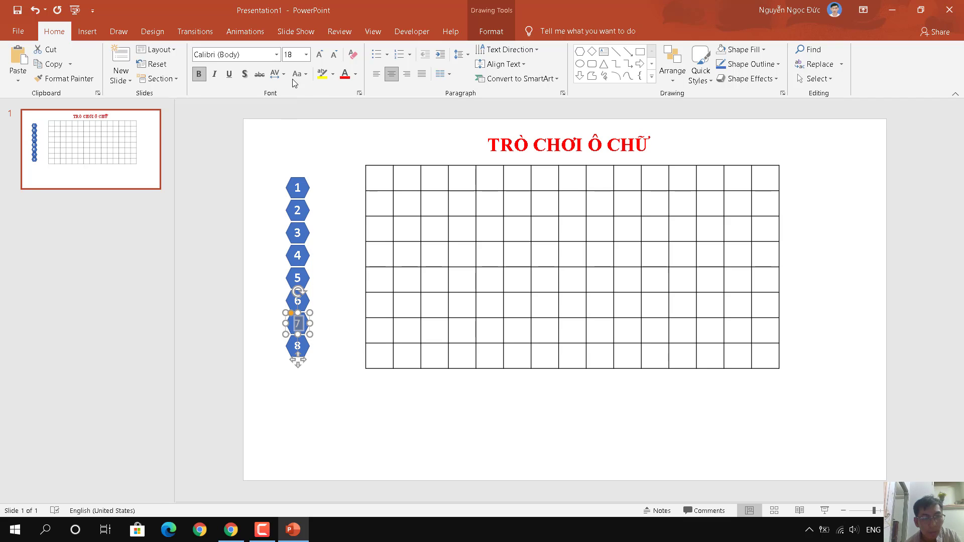
click(306, 54)
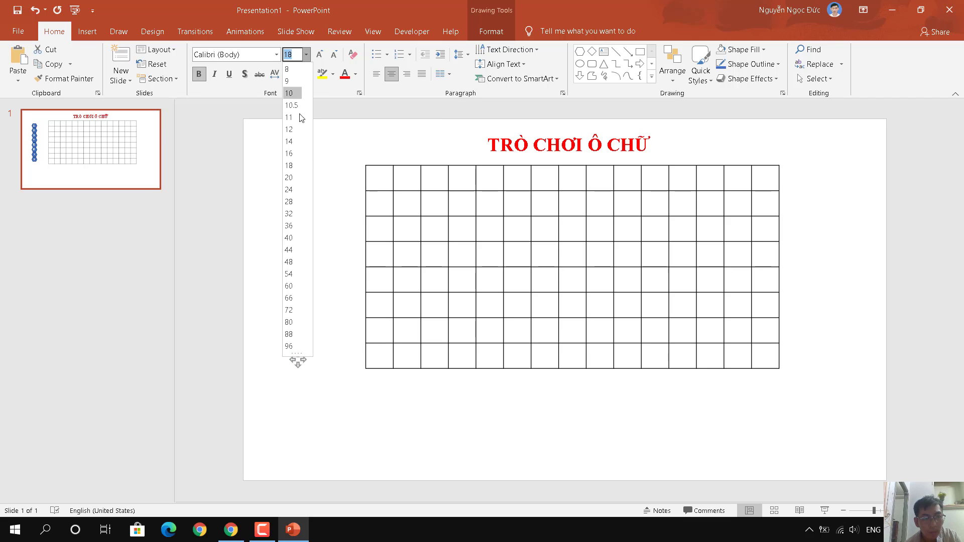
click(292, 178)
click(298, 345)
double_click(300, 345)
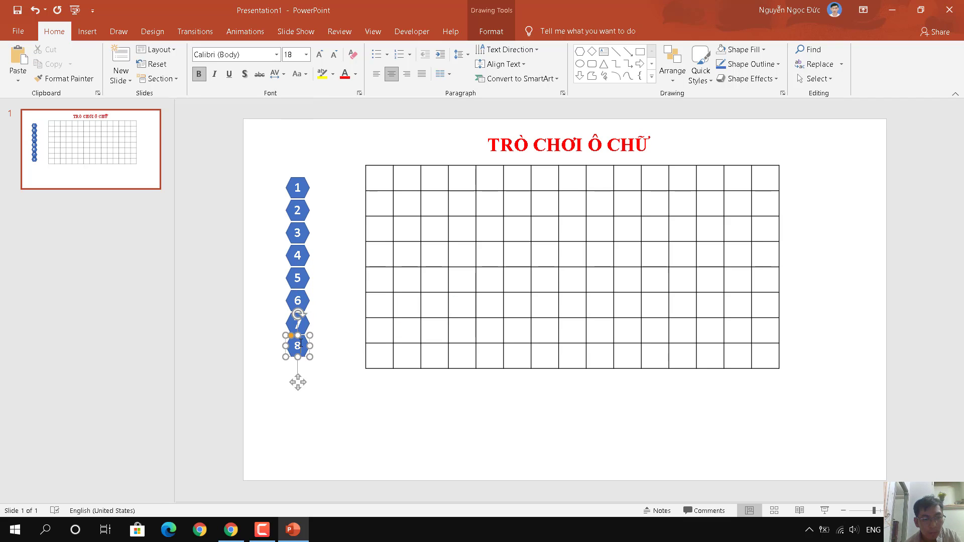
double_click(299, 345)
click(306, 54)
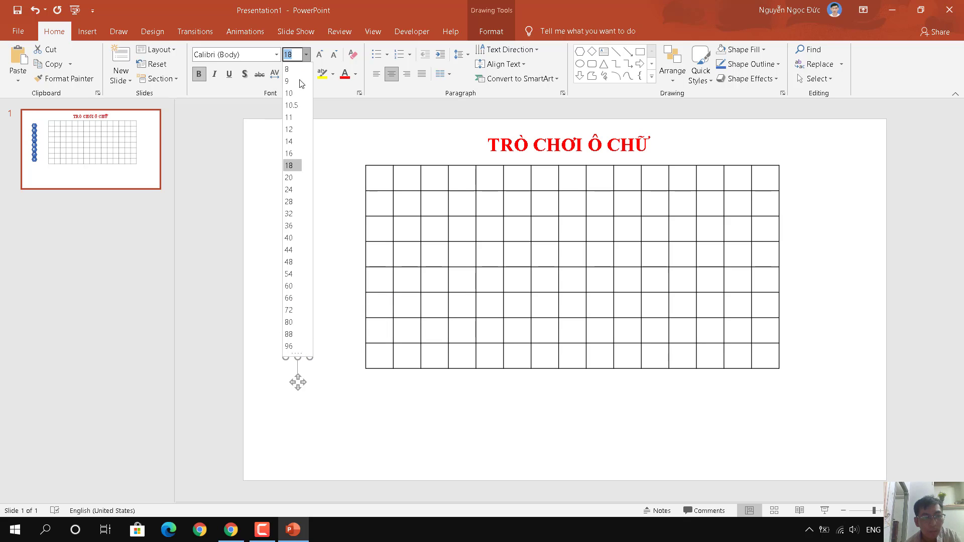
key(Return)
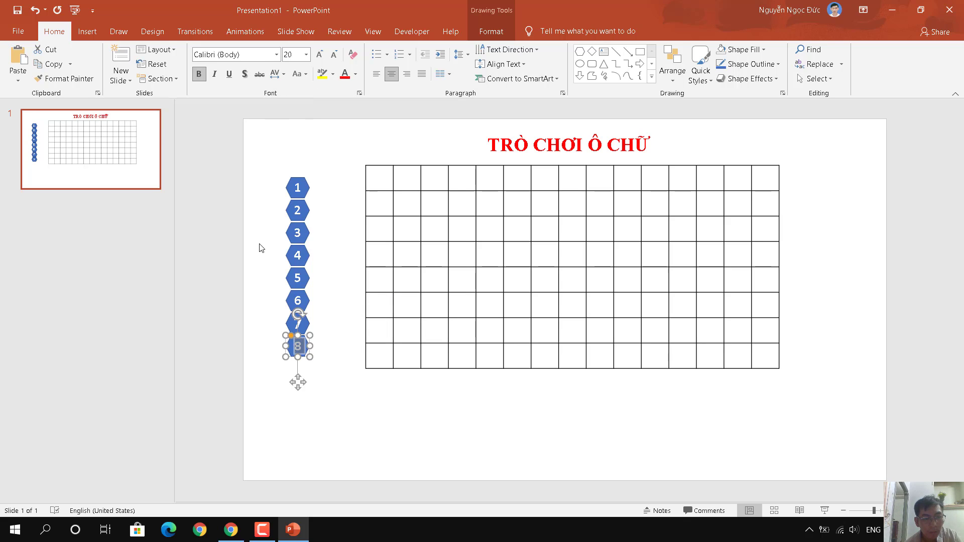
click(357, 182)
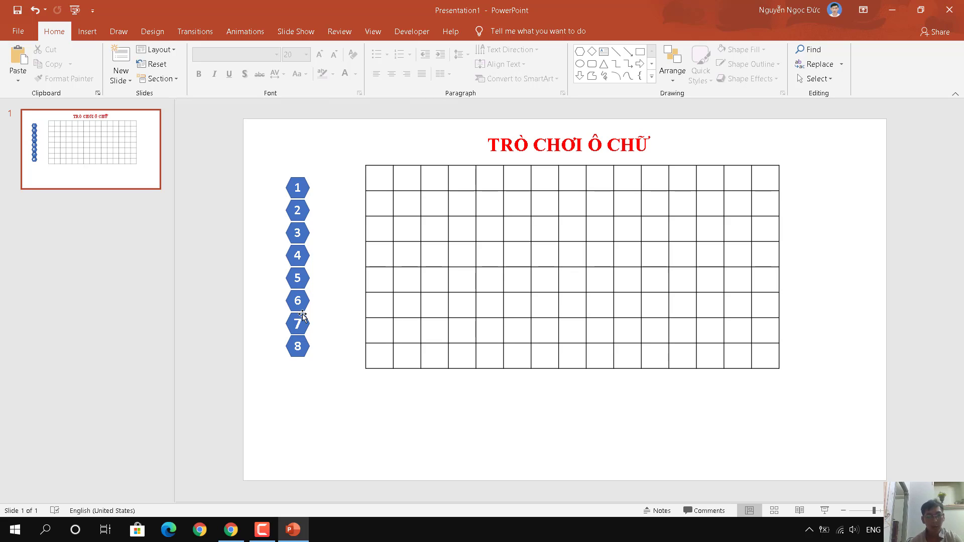
click(298, 324)
double_click(298, 323)
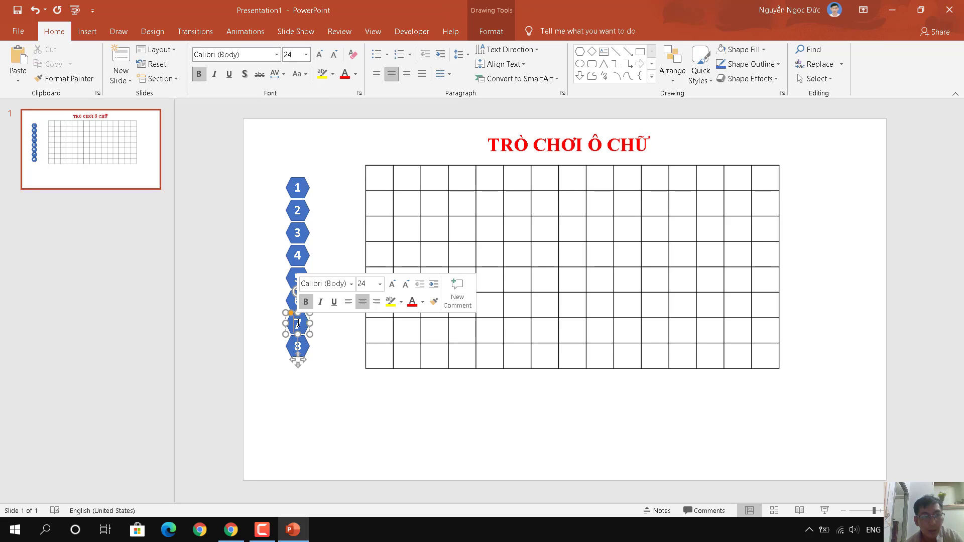
click(305, 54)
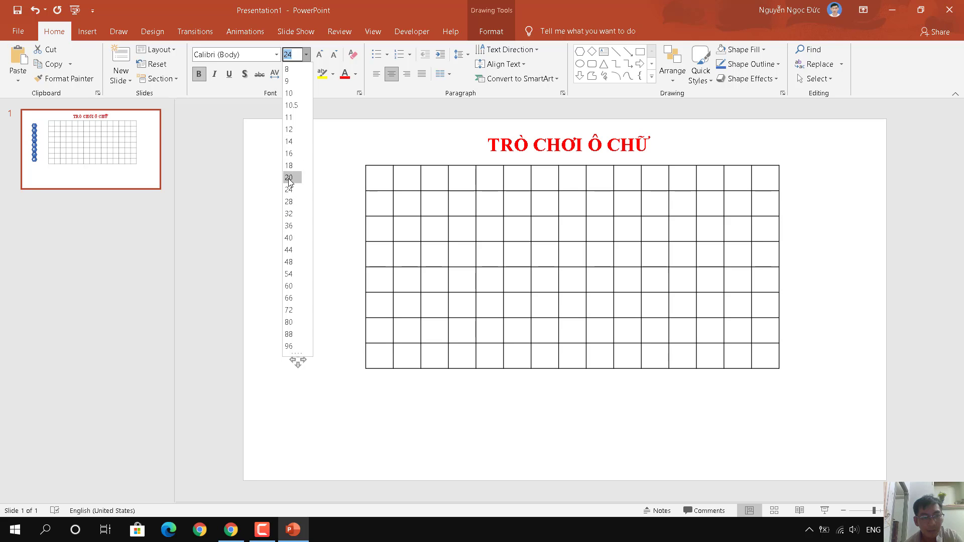
click(288, 178)
click(269, 201)
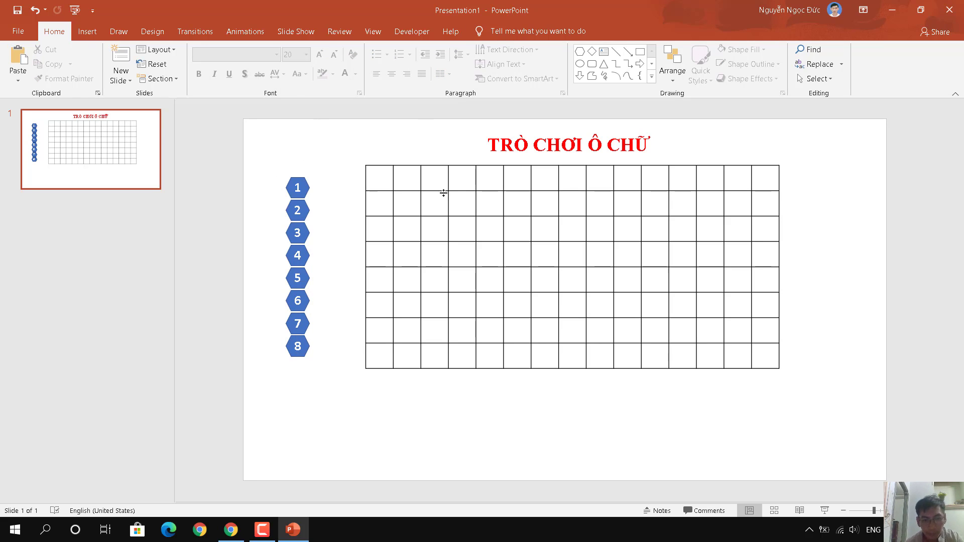
Shrink the grid table slightly from its corner and shift it beside the hexagons
click(421, 203)
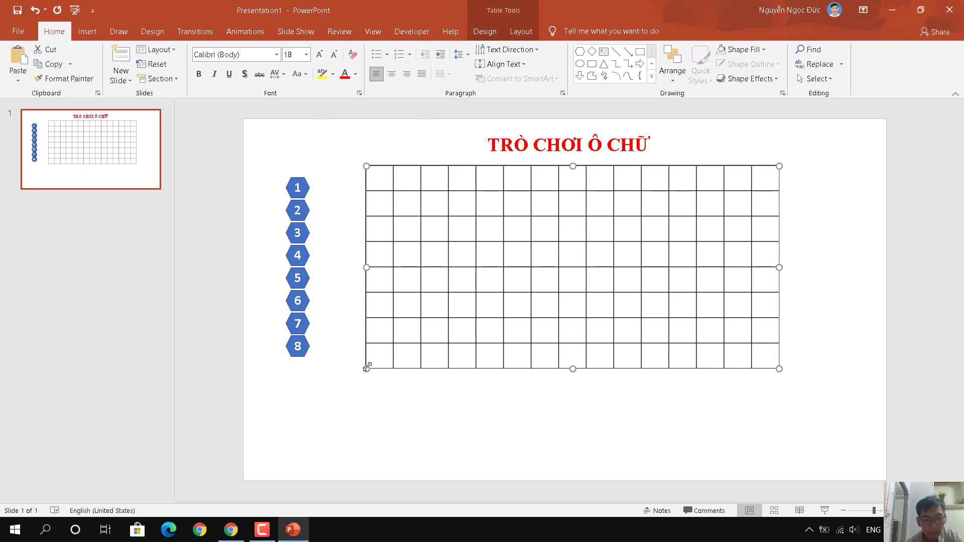
drag(366, 368, 378, 362)
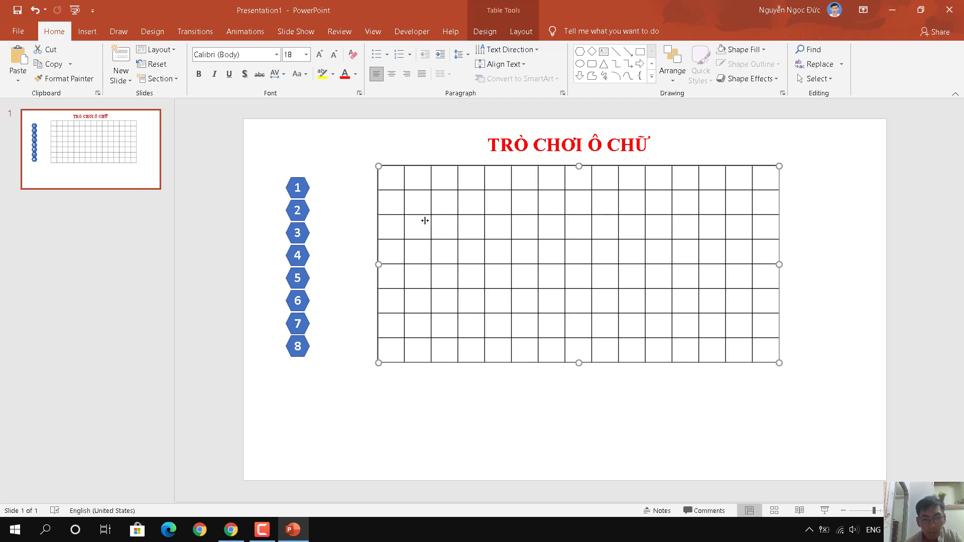
drag(413, 172, 407, 171)
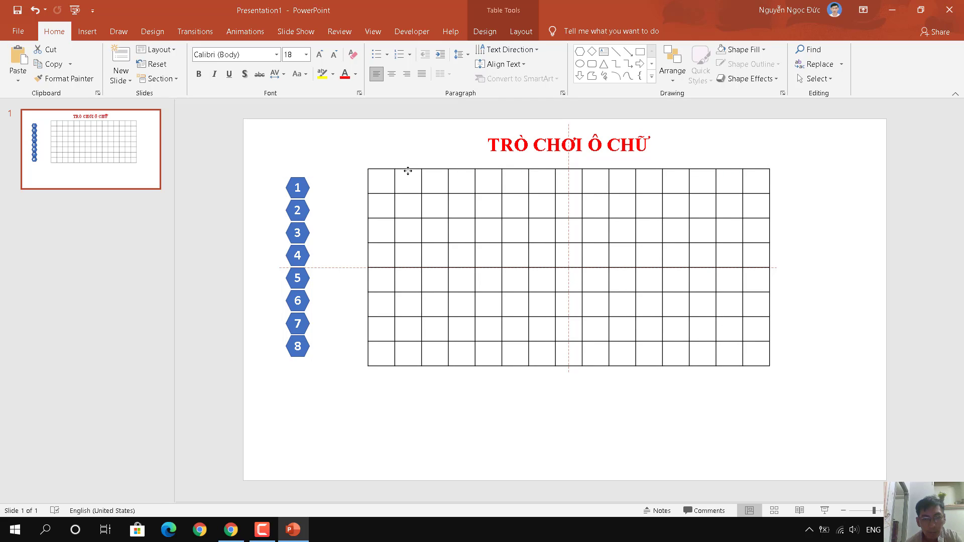
click(493, 424)
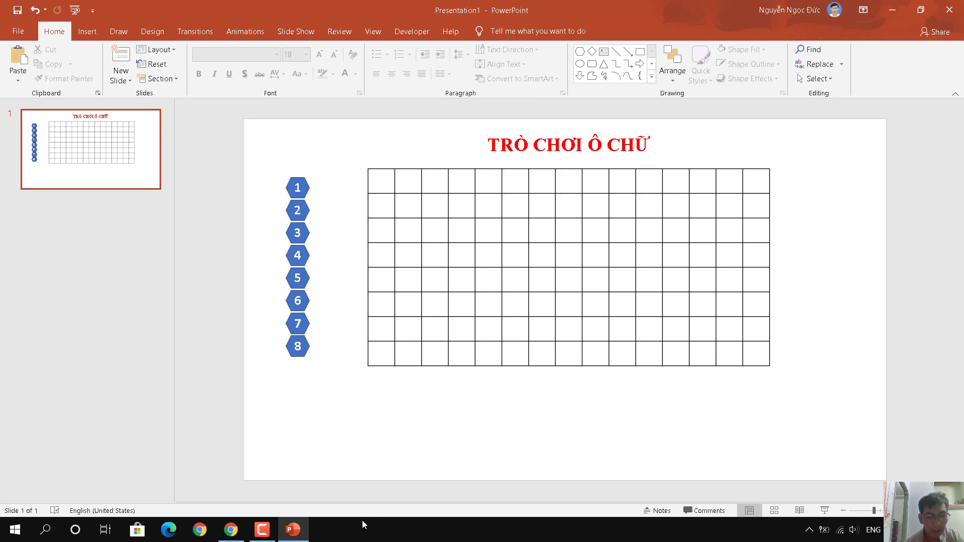
click(231, 530)
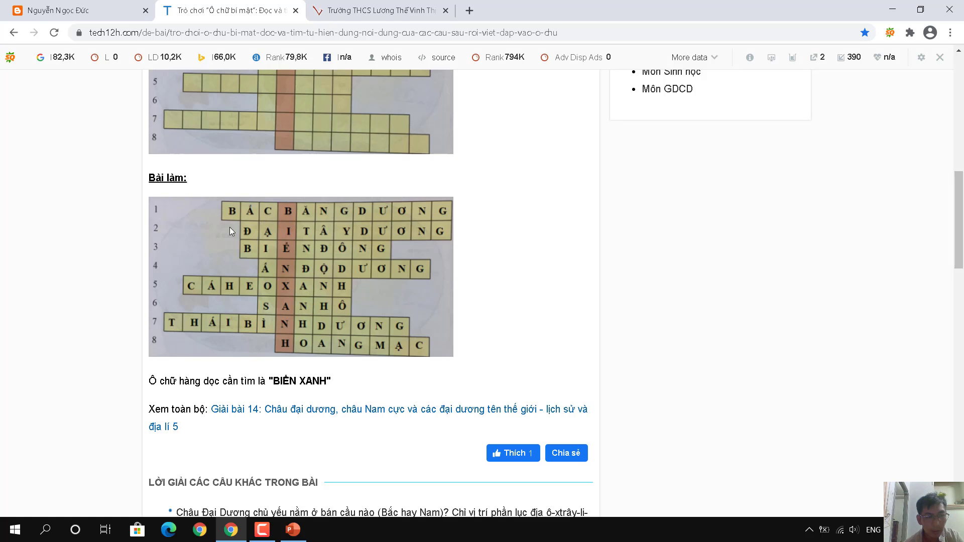
scroll(232, 221, up, 10)
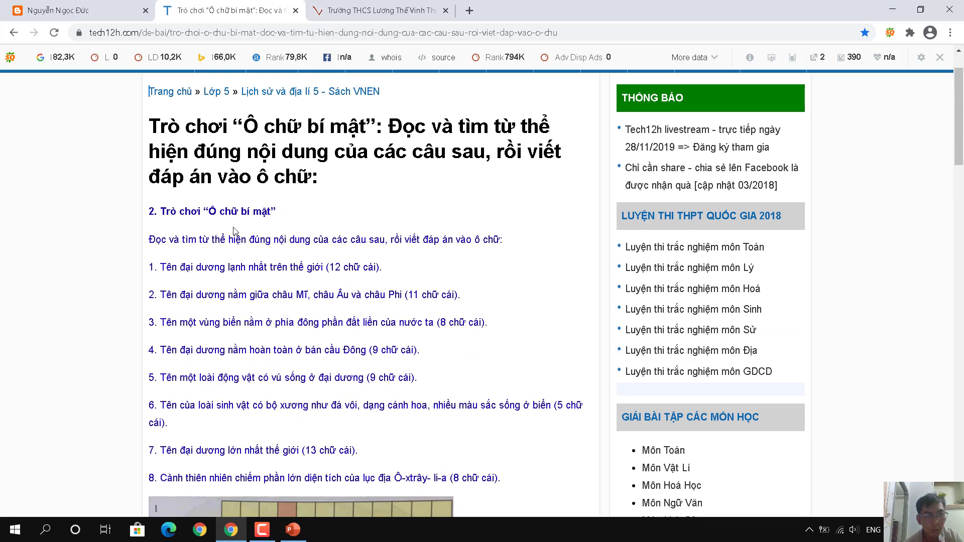
scroll(350, 277, down, 8)
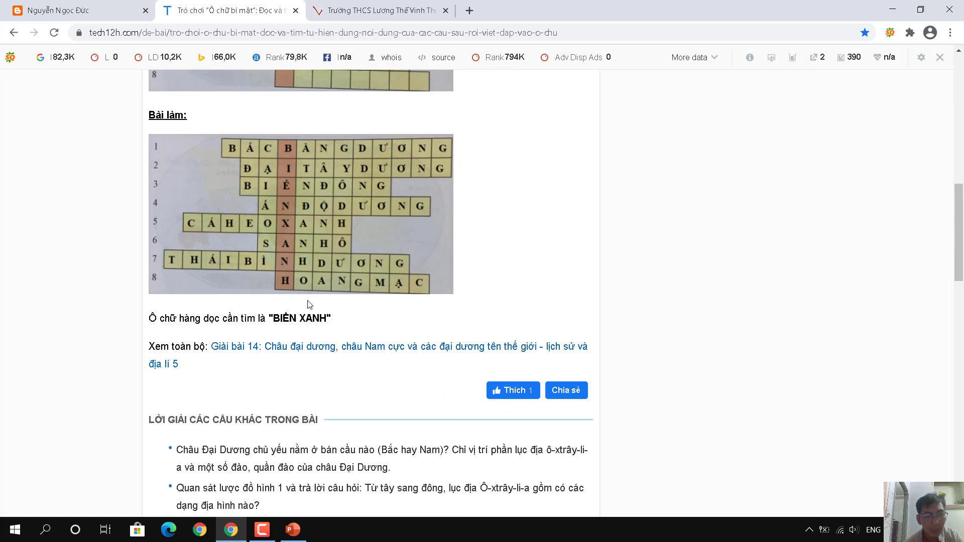
click(261, 530)
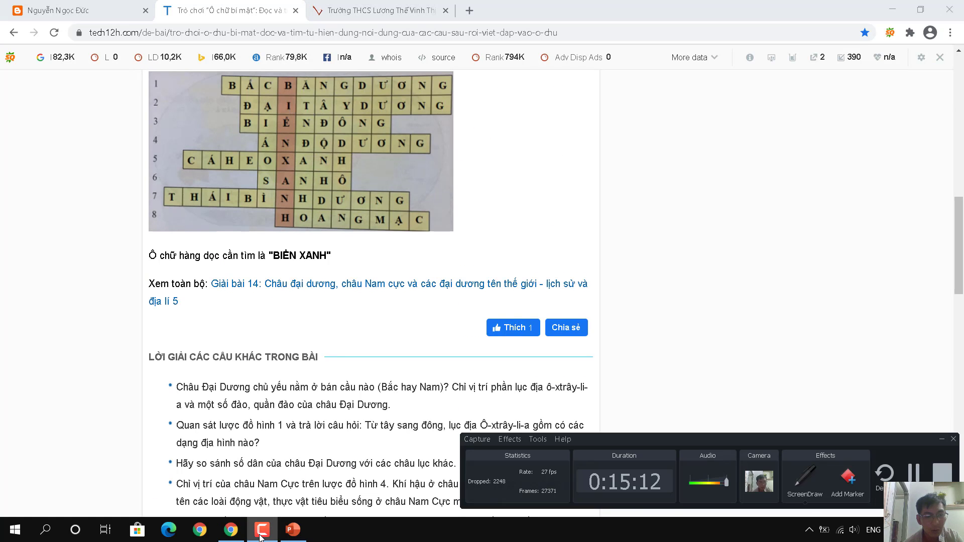
click(261, 529)
click(242, 536)
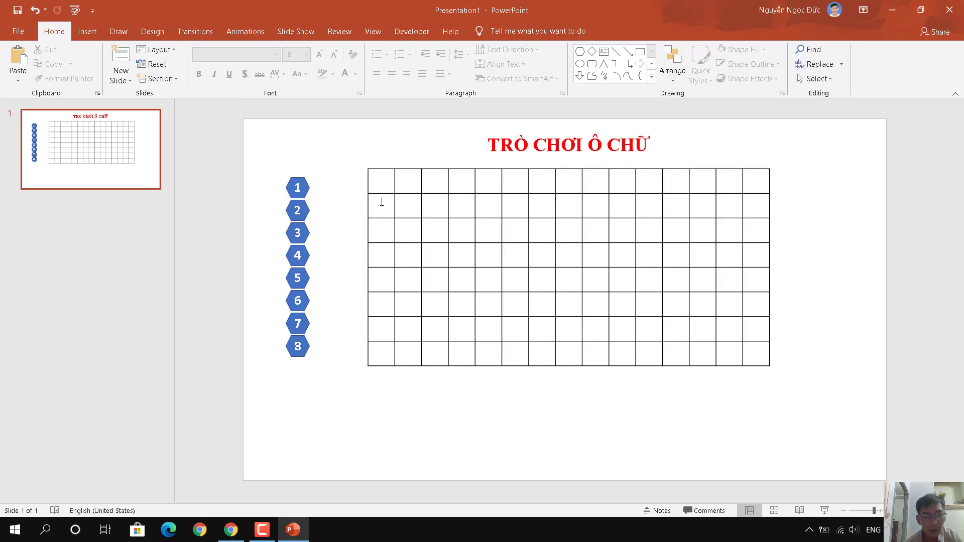
Select the first three cells in the table's top row
click(378, 187)
drag(435, 186, 435, 187)
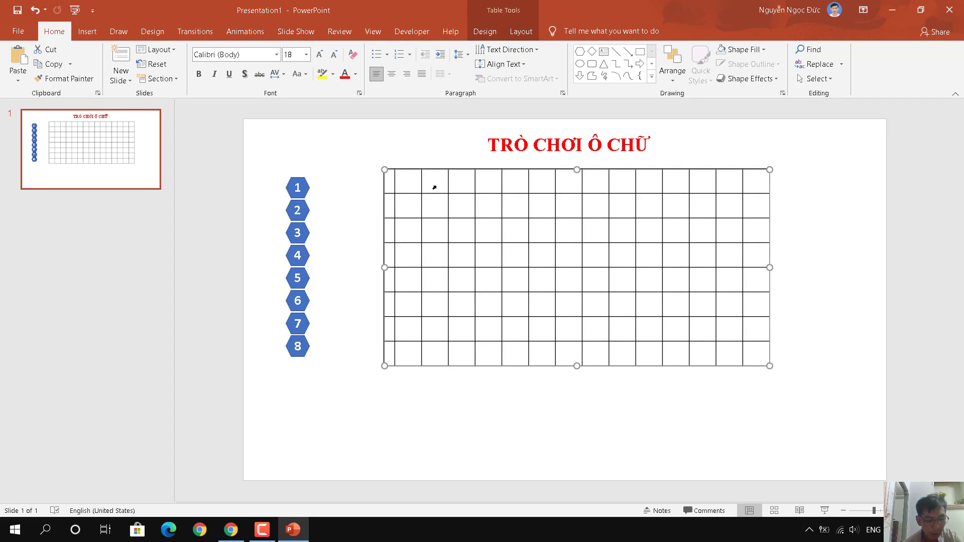
key(ctrl+z)
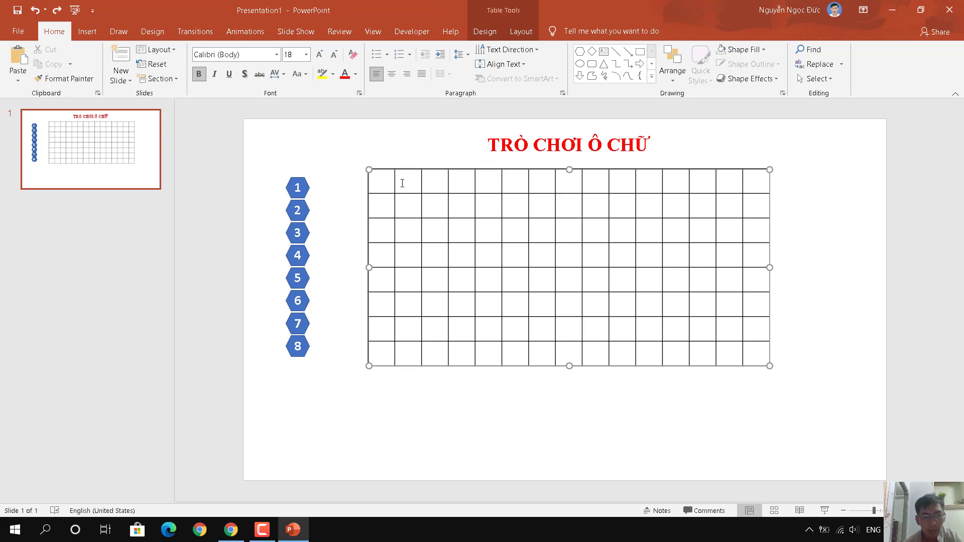
drag(434, 183, 377, 183)
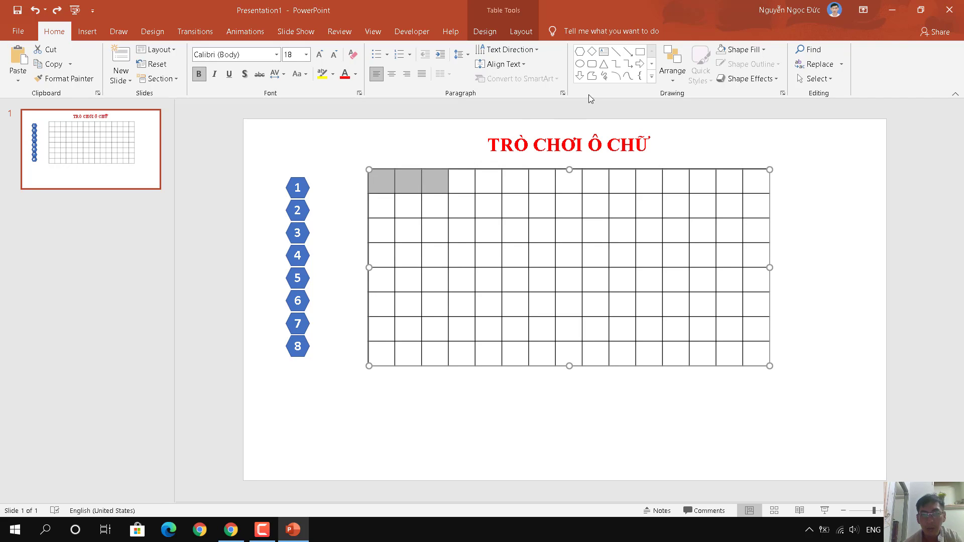
click(91, 34)
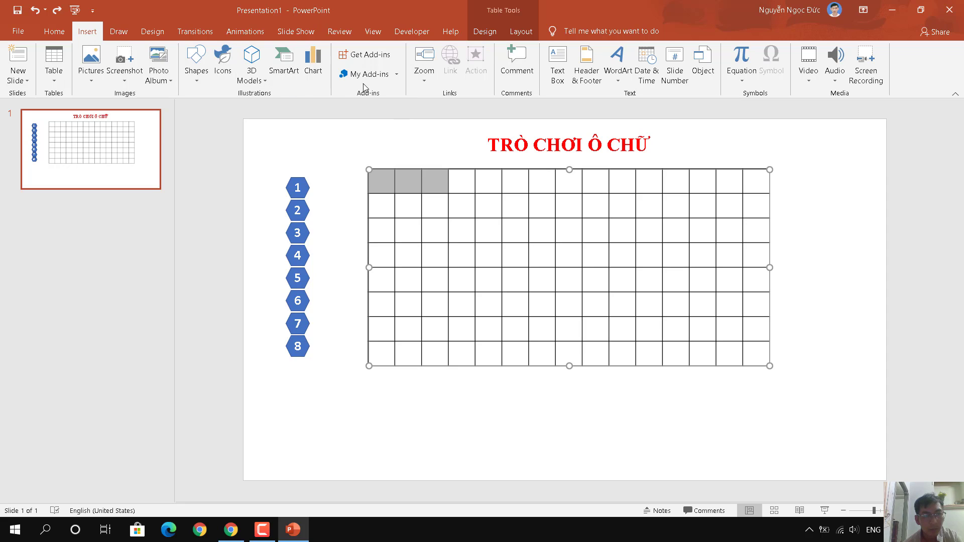
Apply No Border to the three selected top-row cells, keeping the right border beside the grid
click(485, 32)
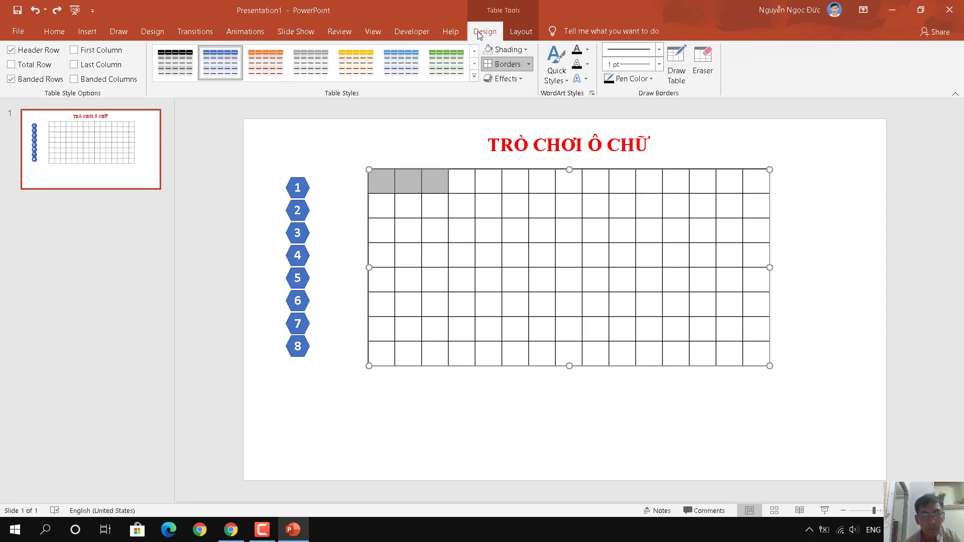
click(529, 65)
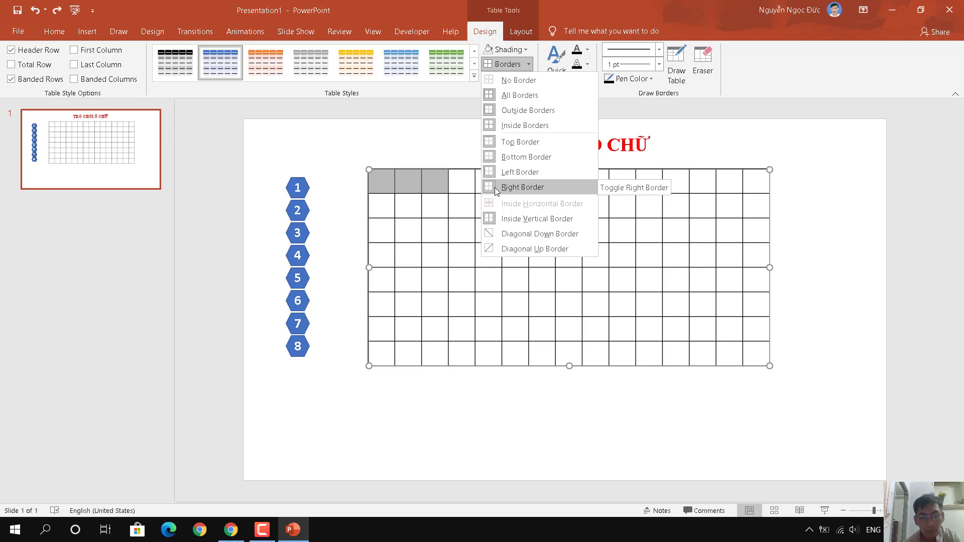
click(495, 188)
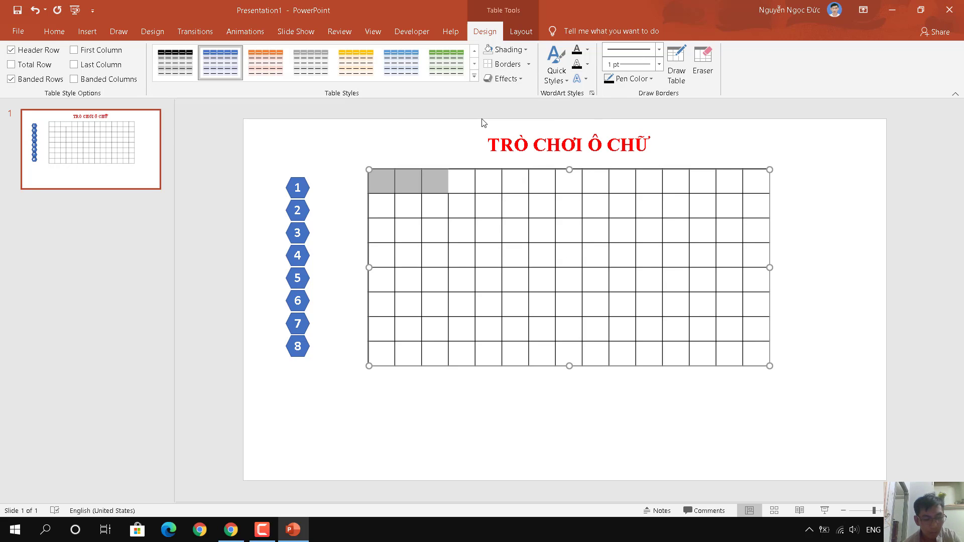
key(ctrl+z)
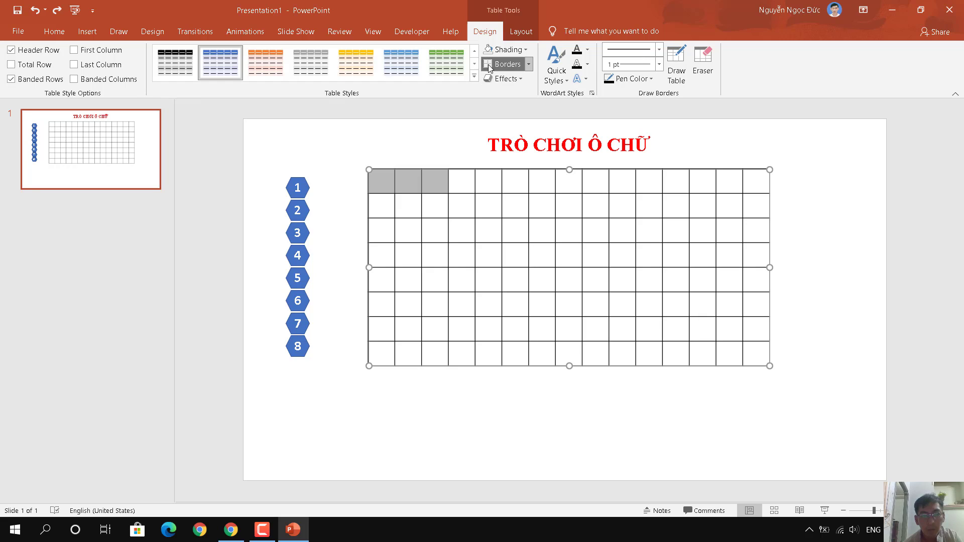
click(489, 65)
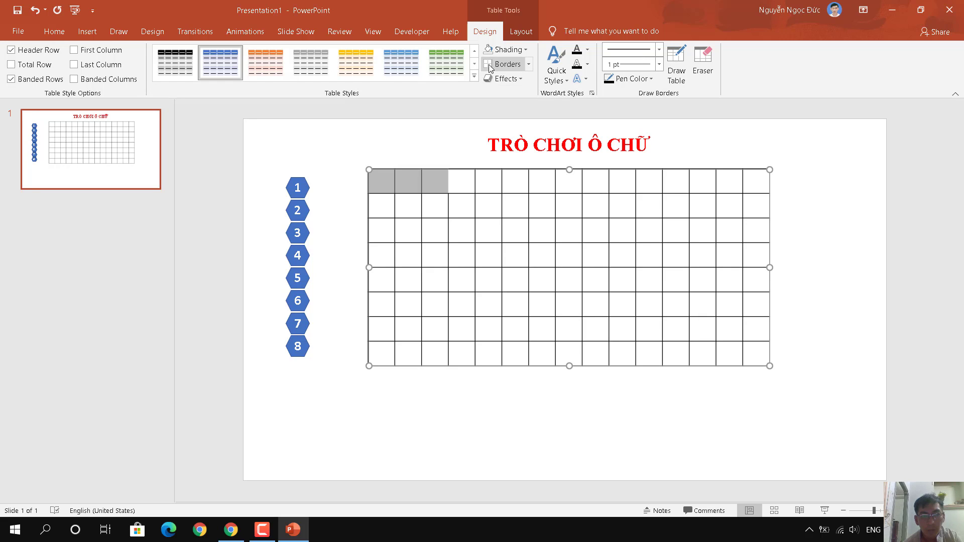
click(529, 64)
click(512, 80)
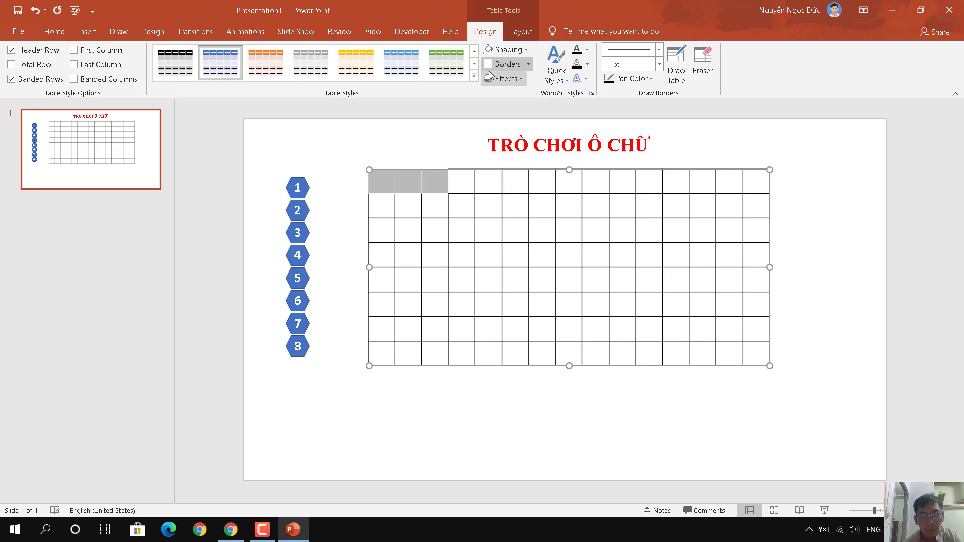
click(529, 64)
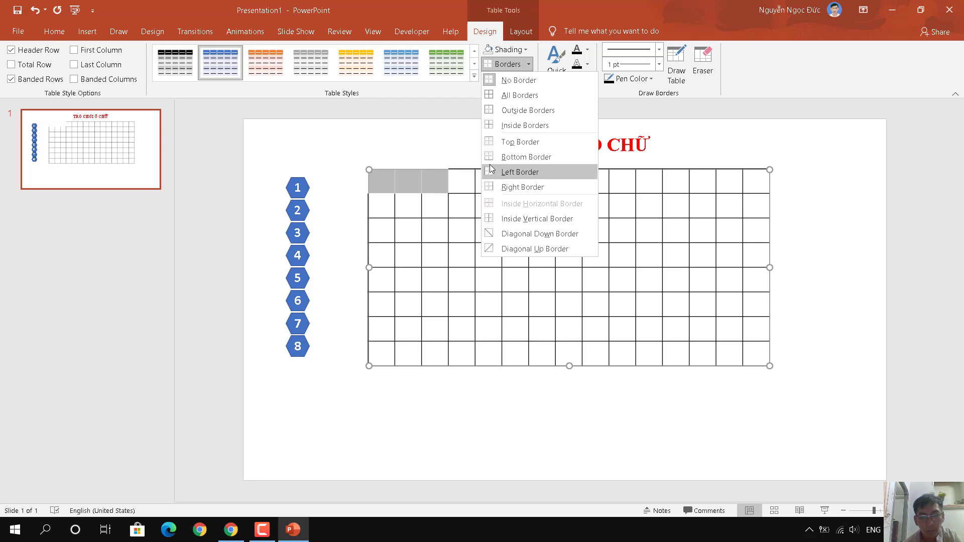
click(490, 191)
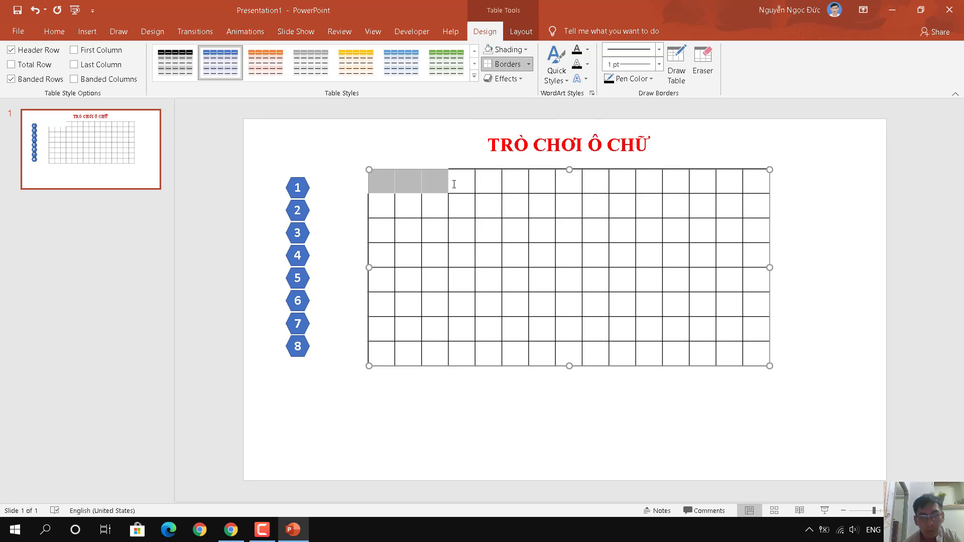
click(377, 159)
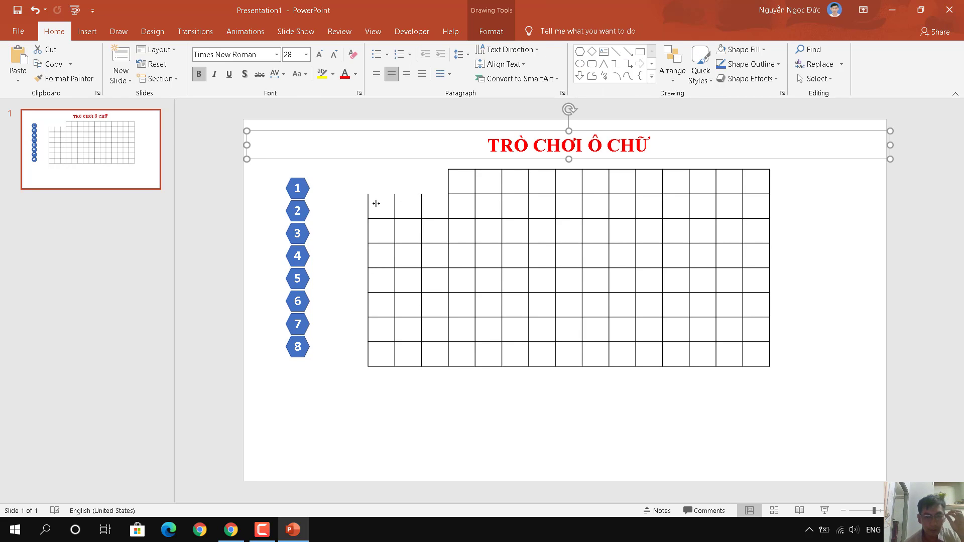
click(459, 182)
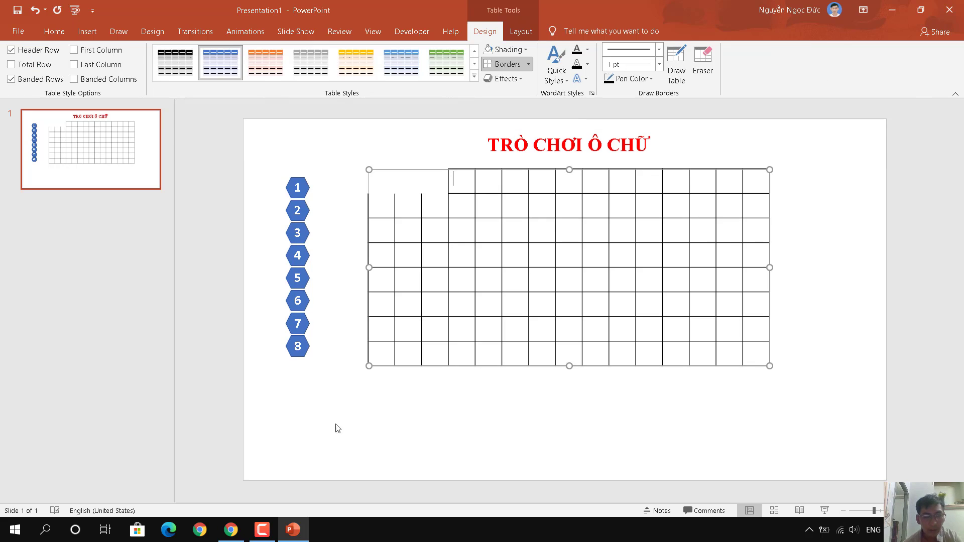
click(231, 529)
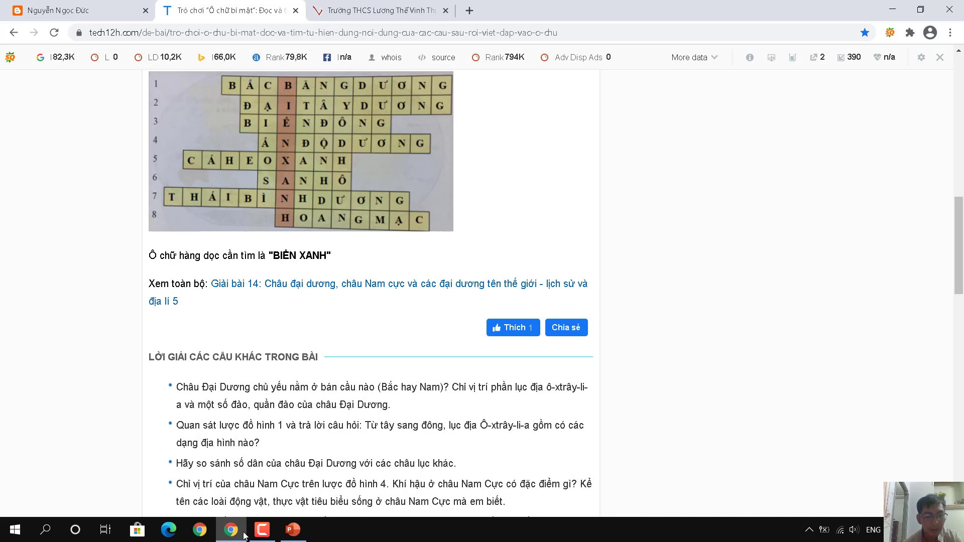
click(262, 530)
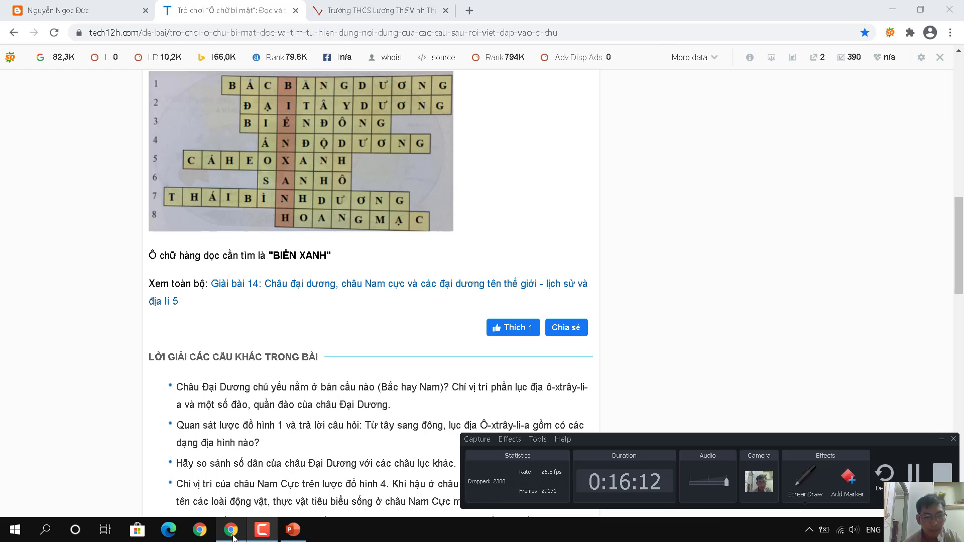
click(293, 530)
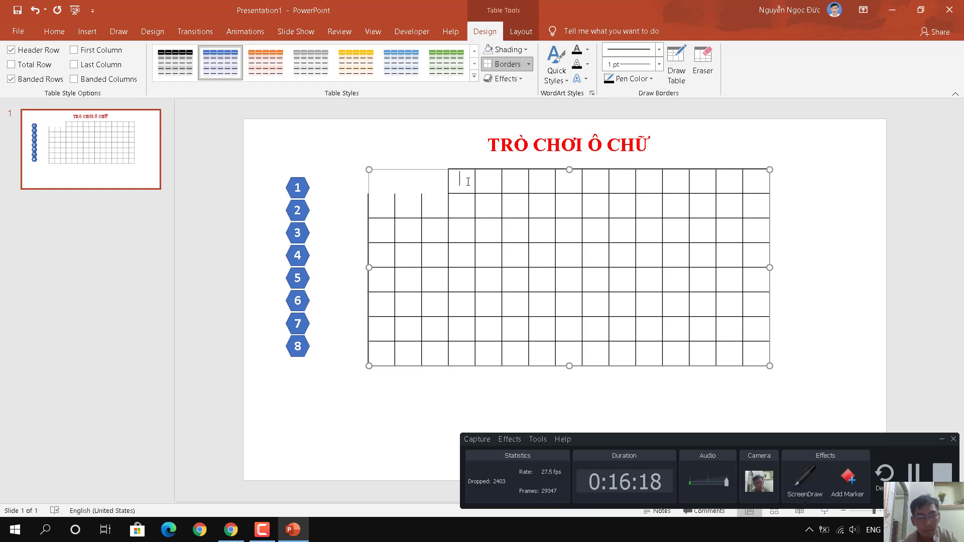
Make the whole top row's text red
drag(460, 179, 753, 179)
text(B)
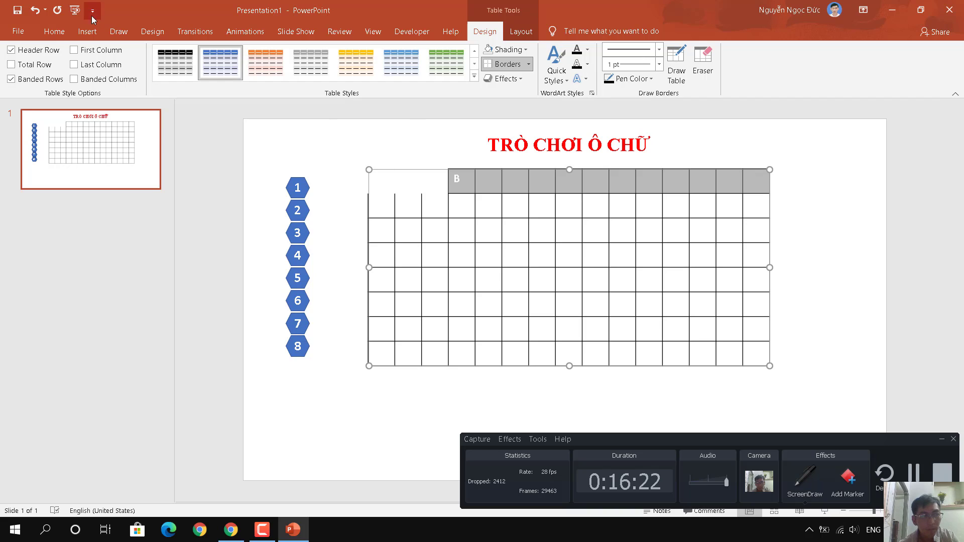
click(54, 32)
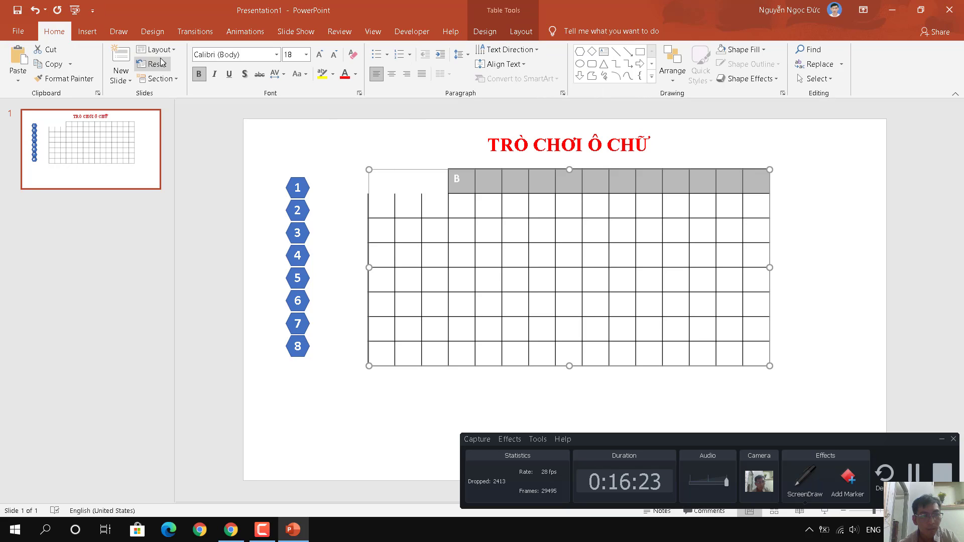
click(345, 74)
Type BẮC BĂNG DƯƠNG across the top row, one letter per cell
click(490, 182)
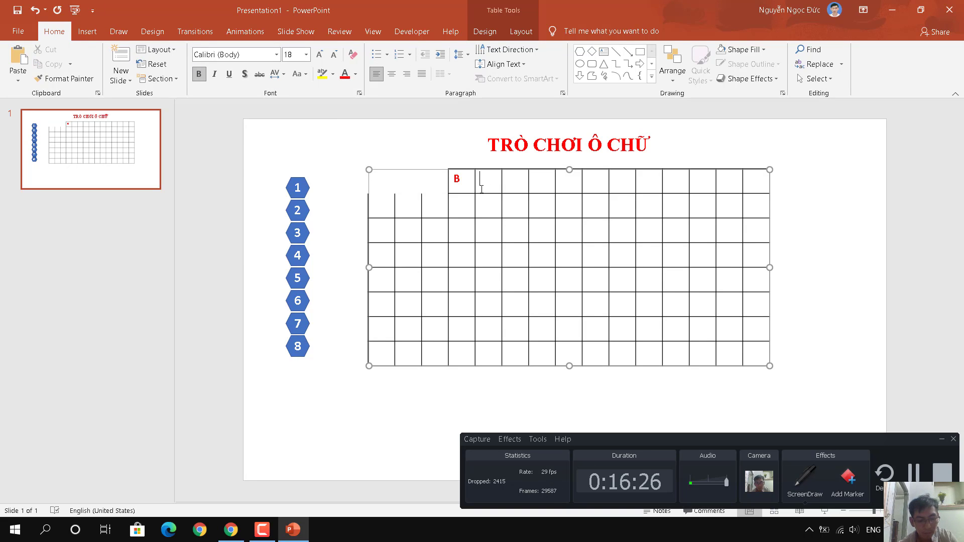
text(Aw)
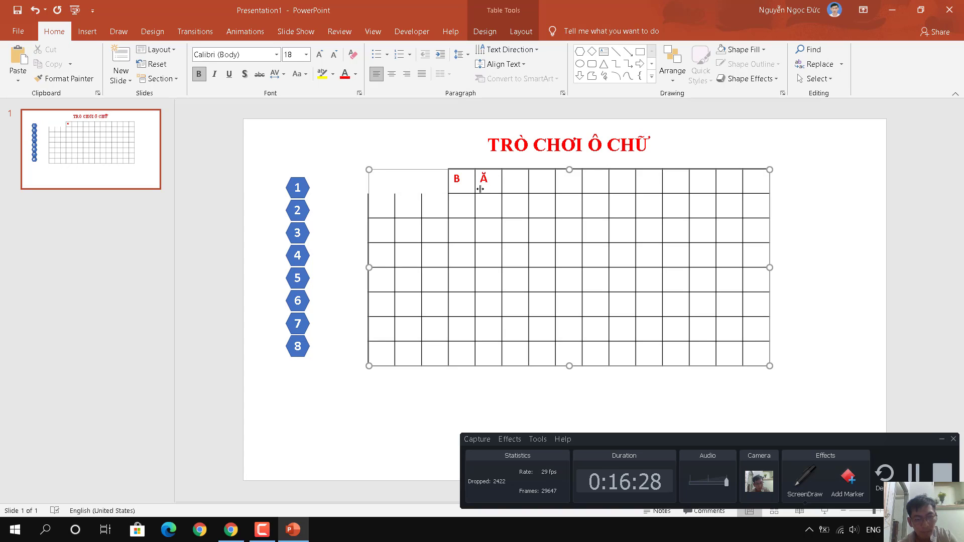
text(C)
key(Tab)
text(B)
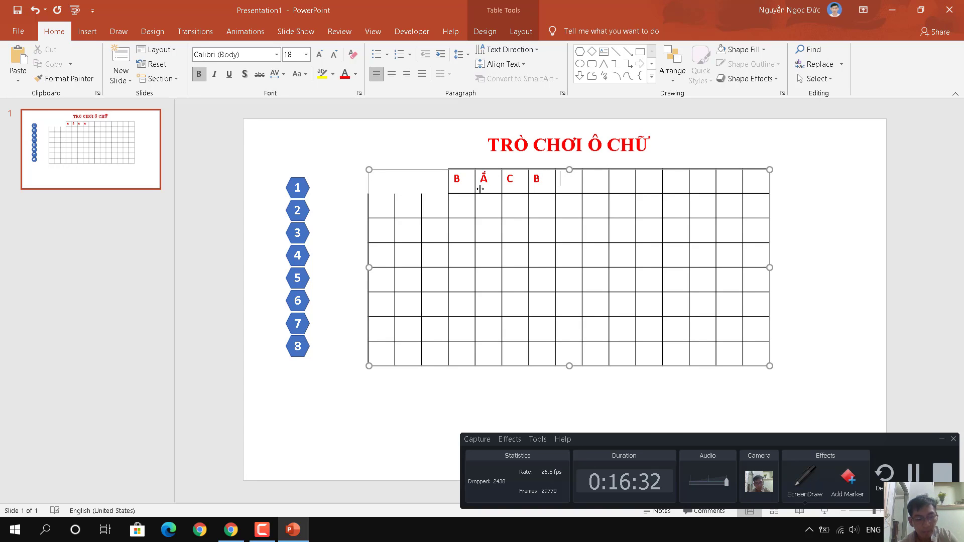
text(Ă)
key(Tab)
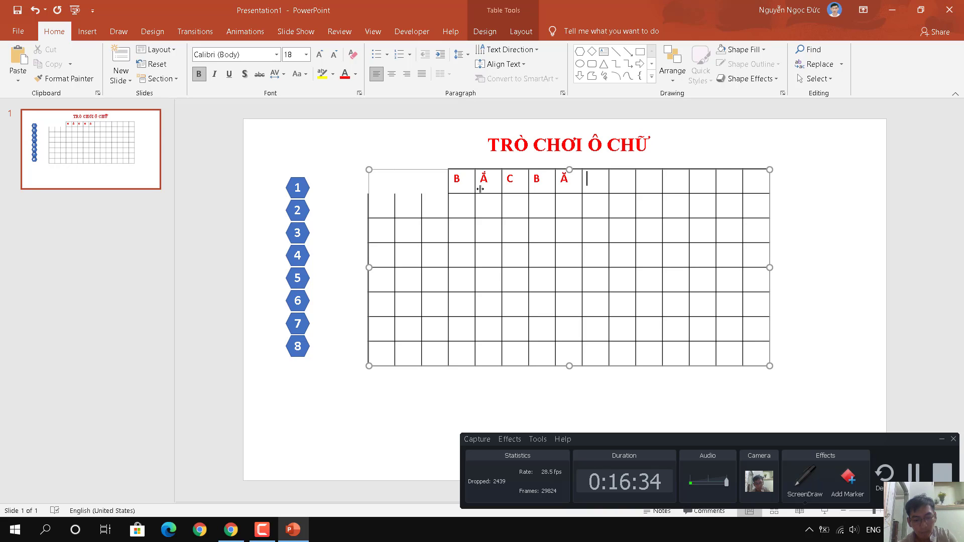
text(N)
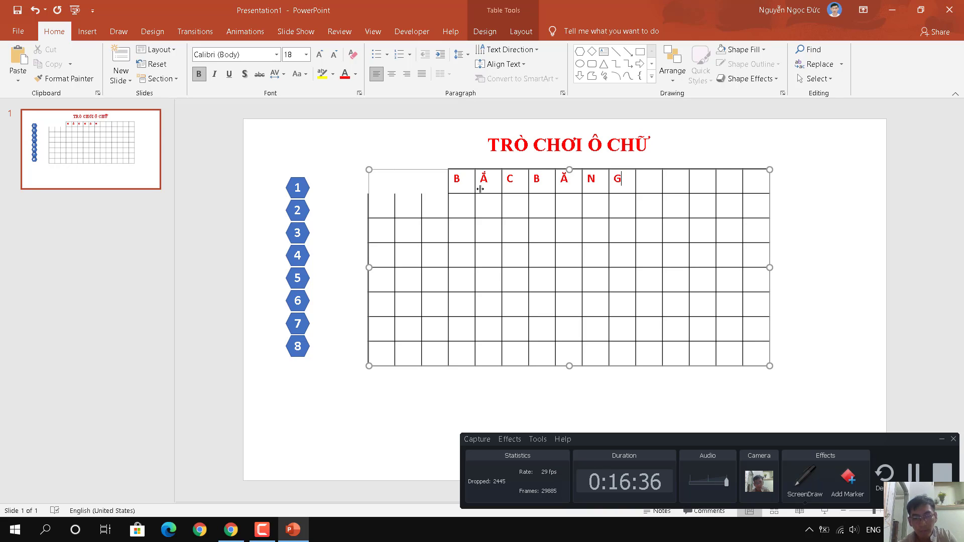
key(BackSpace)
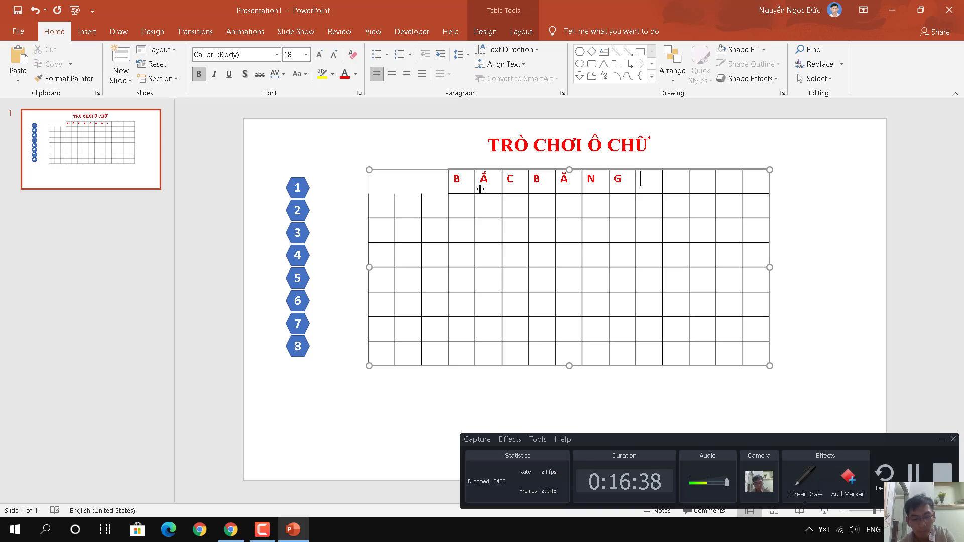
text(D)
key(Tab)
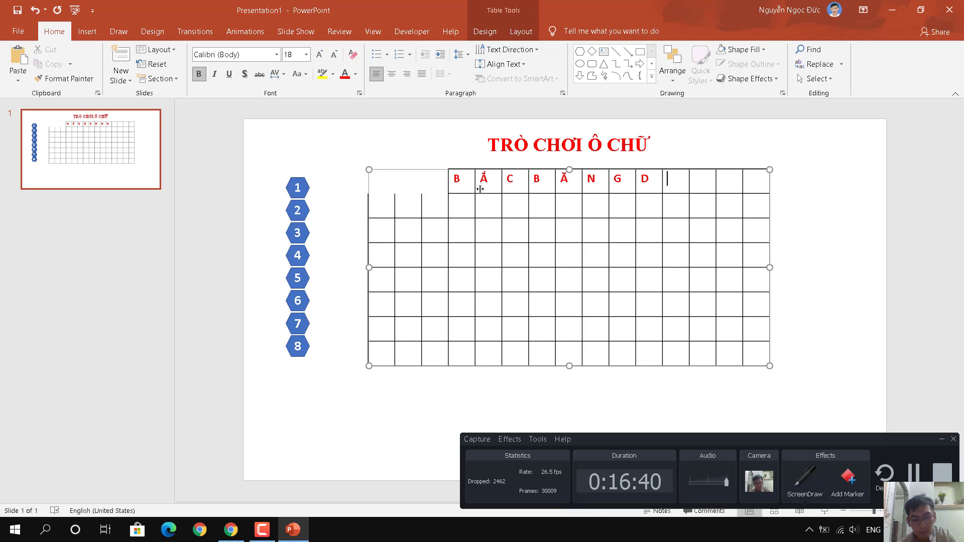
text(Uw)
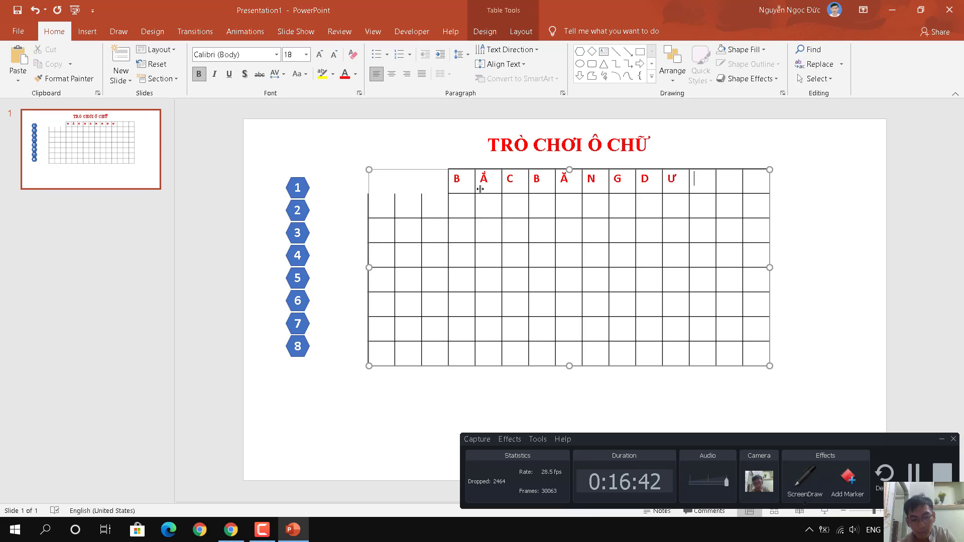
text(Ow)
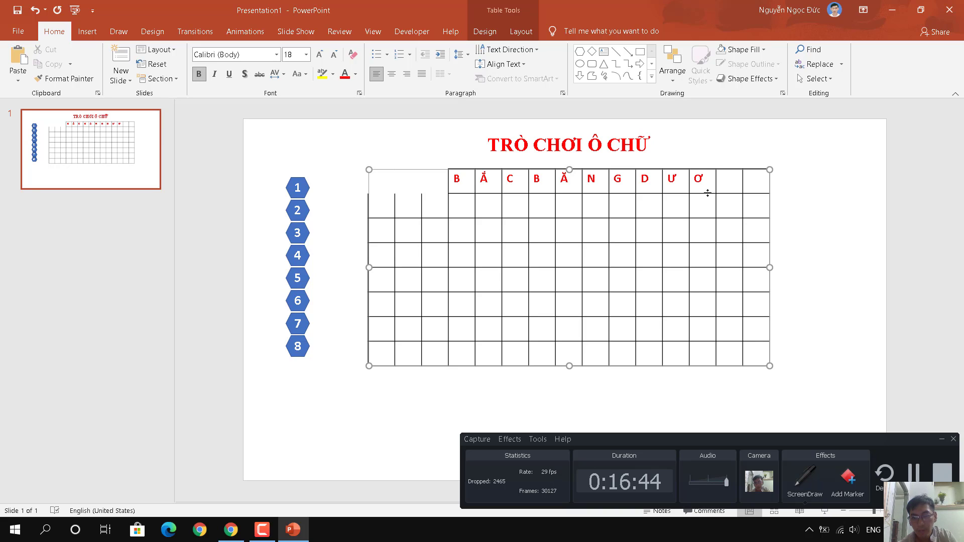
click(727, 179)
text(NG)
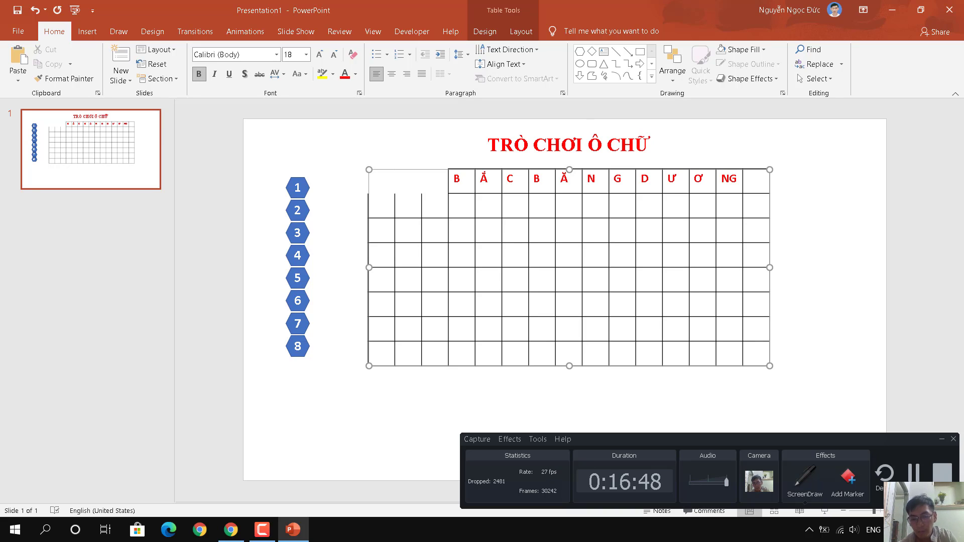
key(BackSpace)
key(Tab)
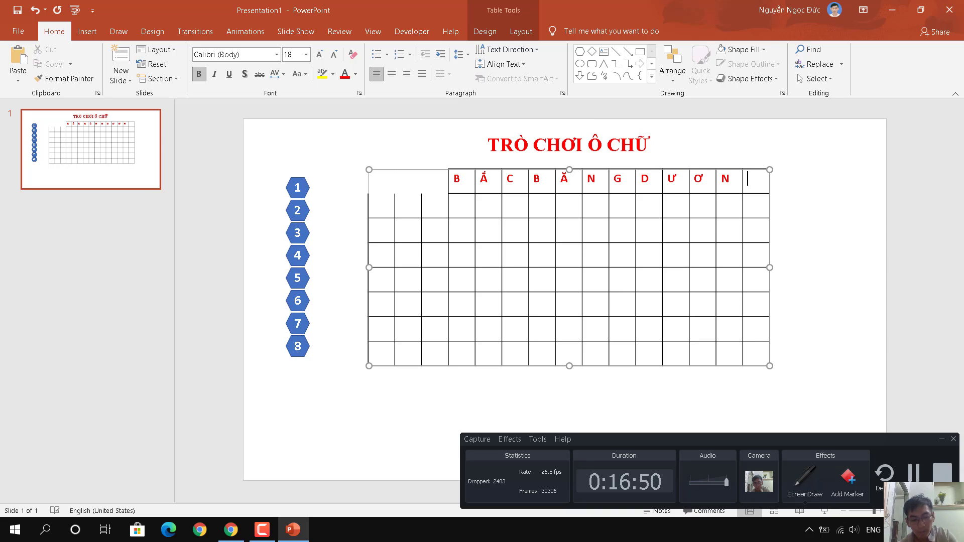
text(G)
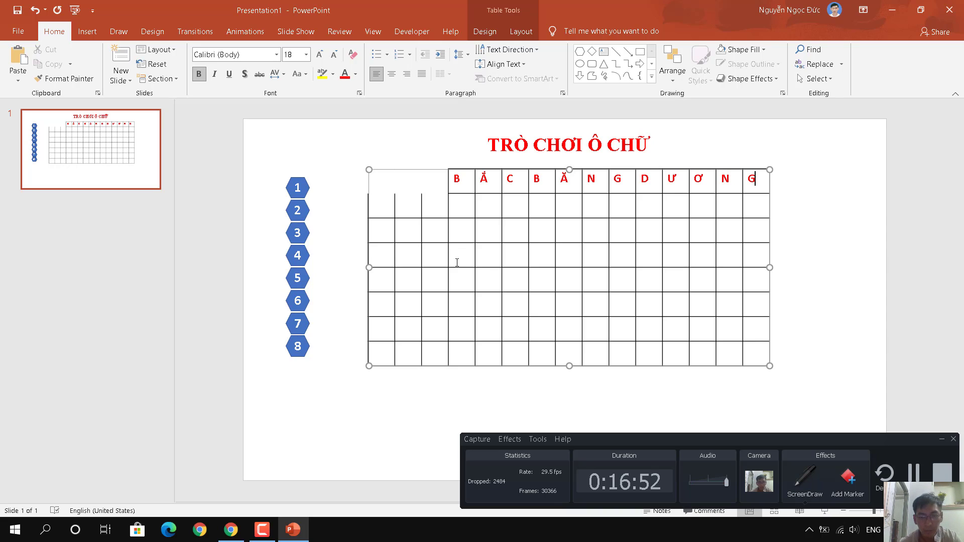
Check row 2's answer in Chrome, then start row 2 at the cell under Ắ
click(231, 530)
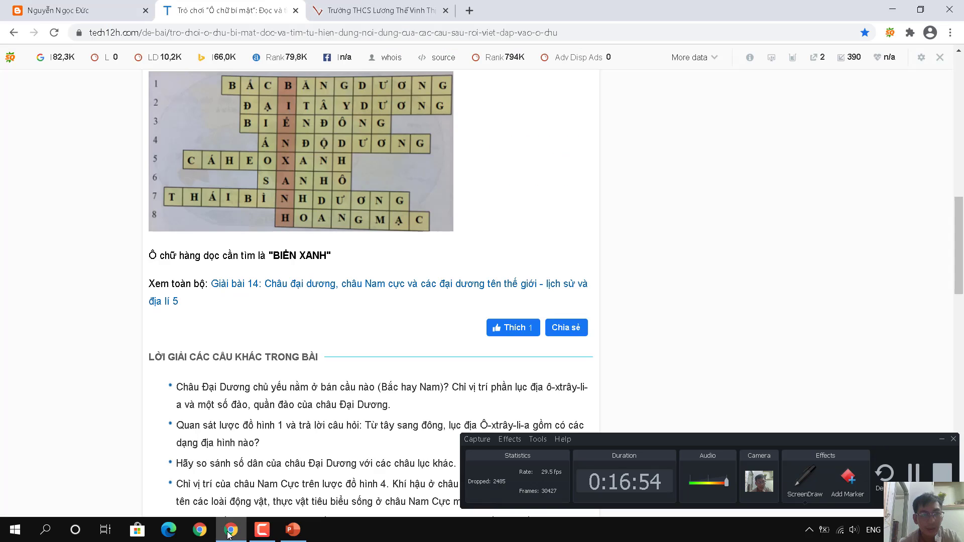
click(230, 530)
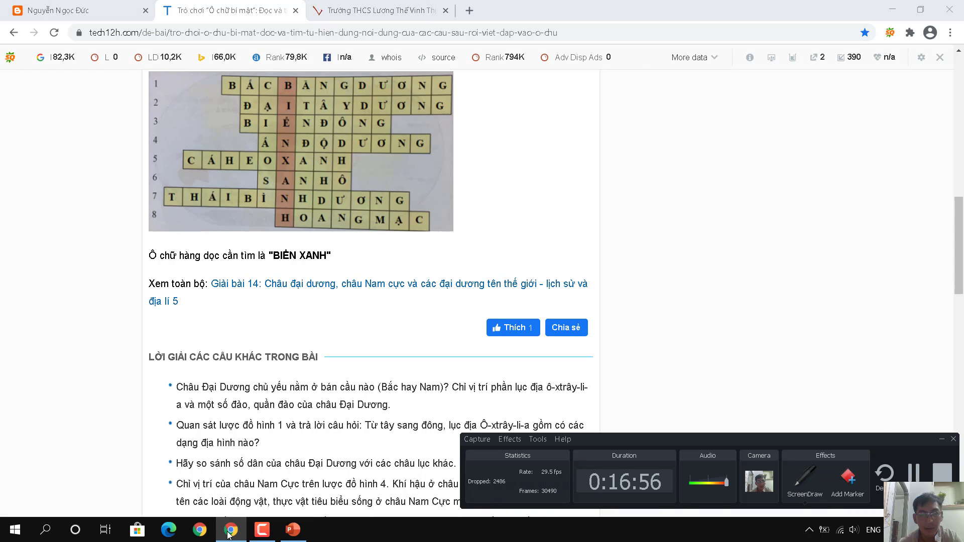
click(492, 208)
text(T\)
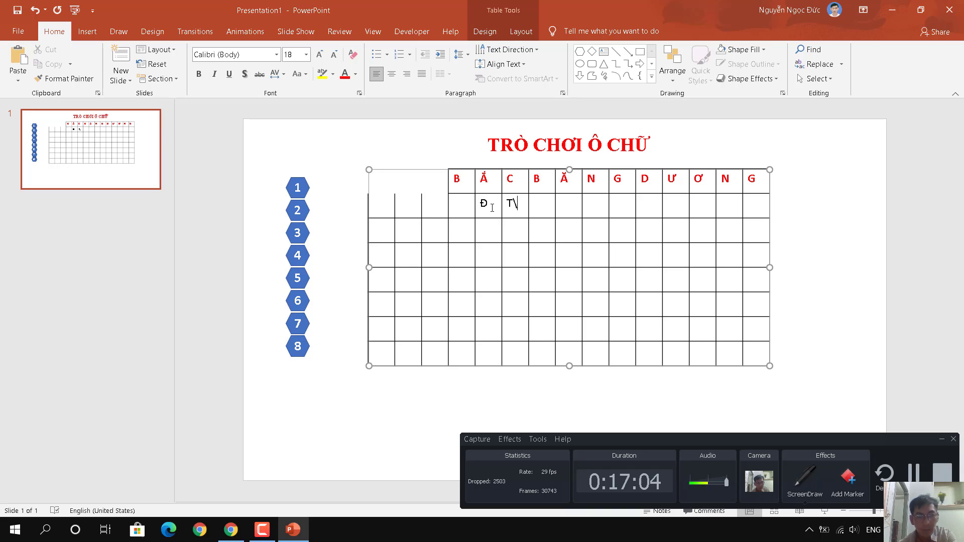
Fill row 2 with the letters Đ Ạ I T Â Y D Ư Ơ N G, one per cell
key(BackSpace)
text(A)
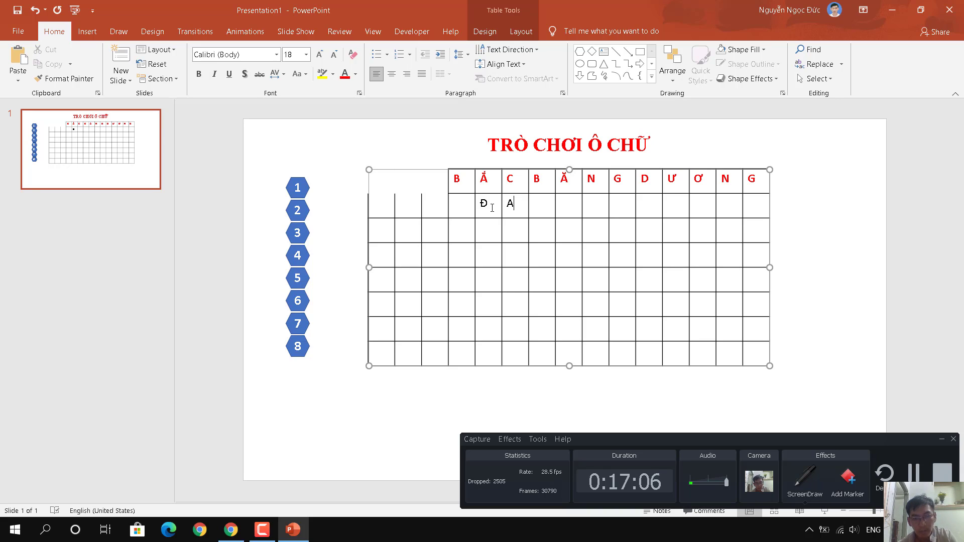
key(Tab)
text(I)
text(T)
text(Â)
key(Tab)
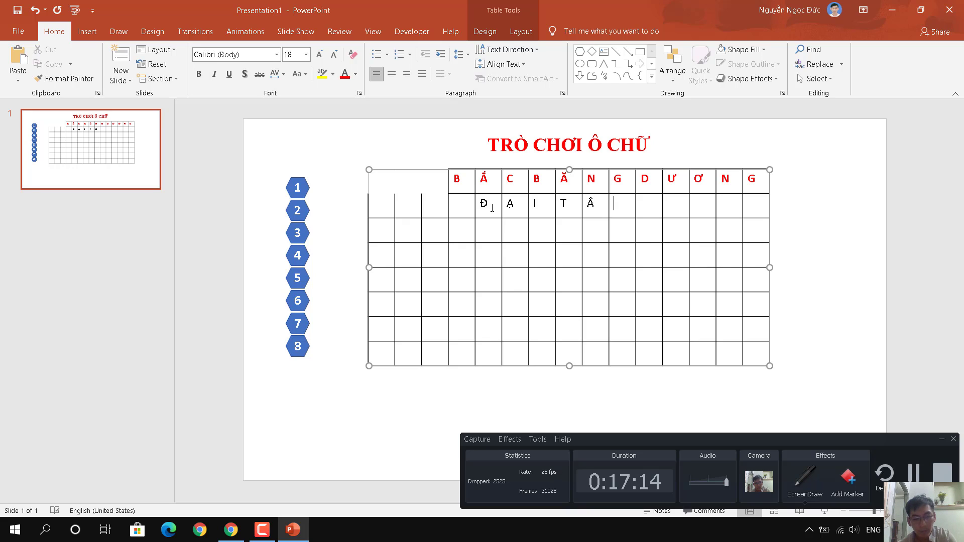
text(Y)
key(Tab)
text(D)
text(U)
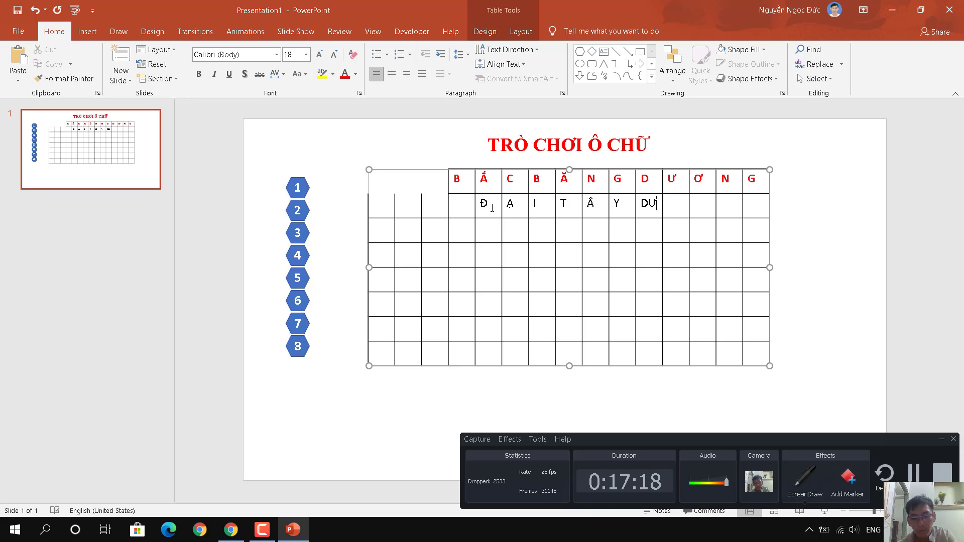
key(BackSpace)
key(Tab)
text(U)
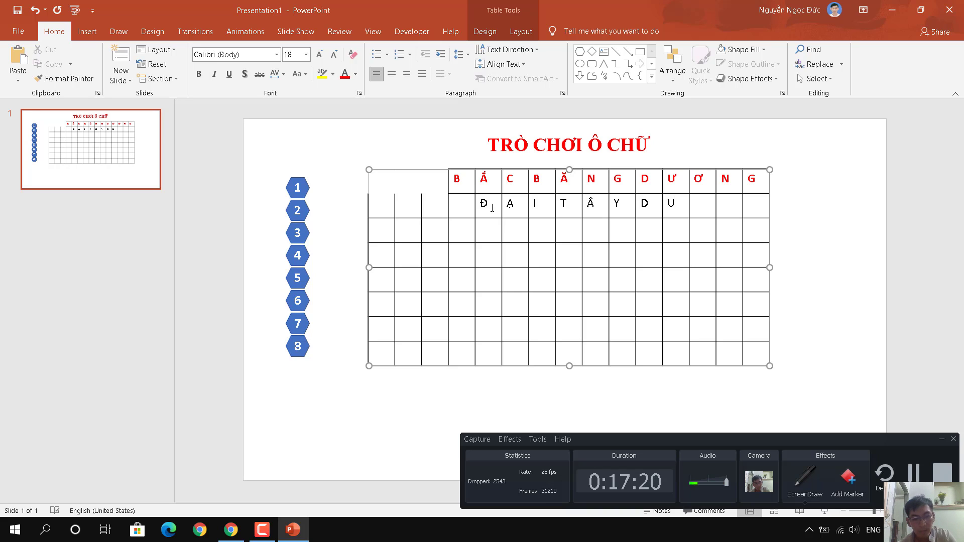
text(w)
text(Ow)
text(N)
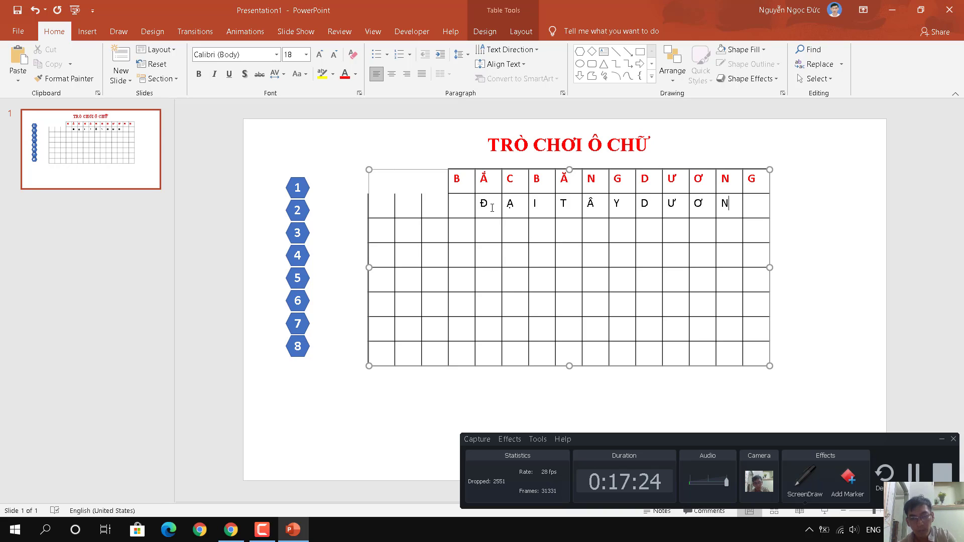
text(G)
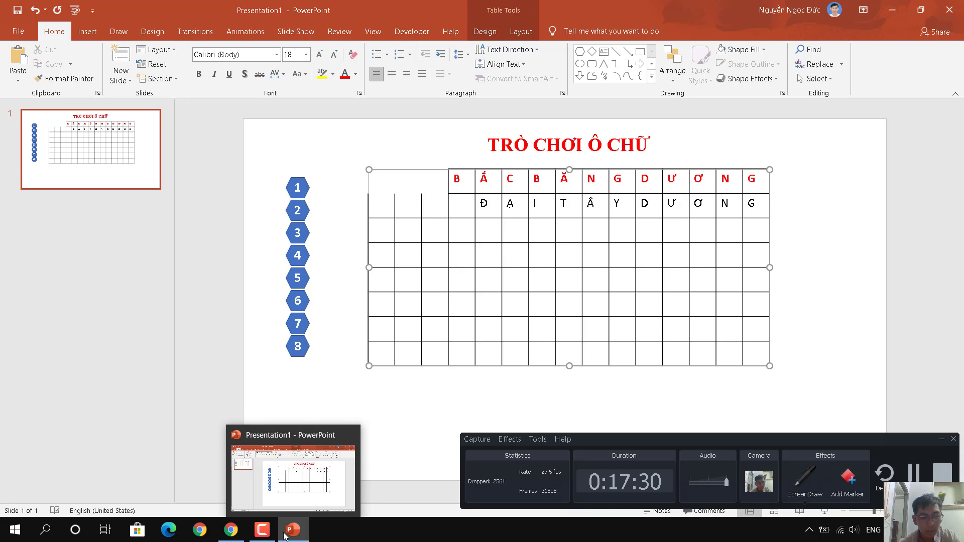
mouse_move(231, 530)
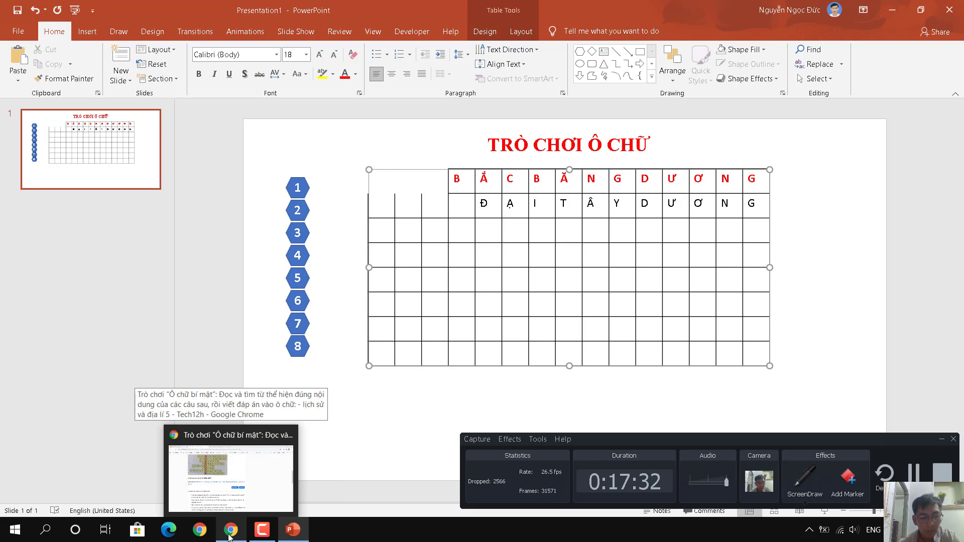
Check the row 3 answer in Chrome, then enter B in row 3's cell under Đ
click(229, 530)
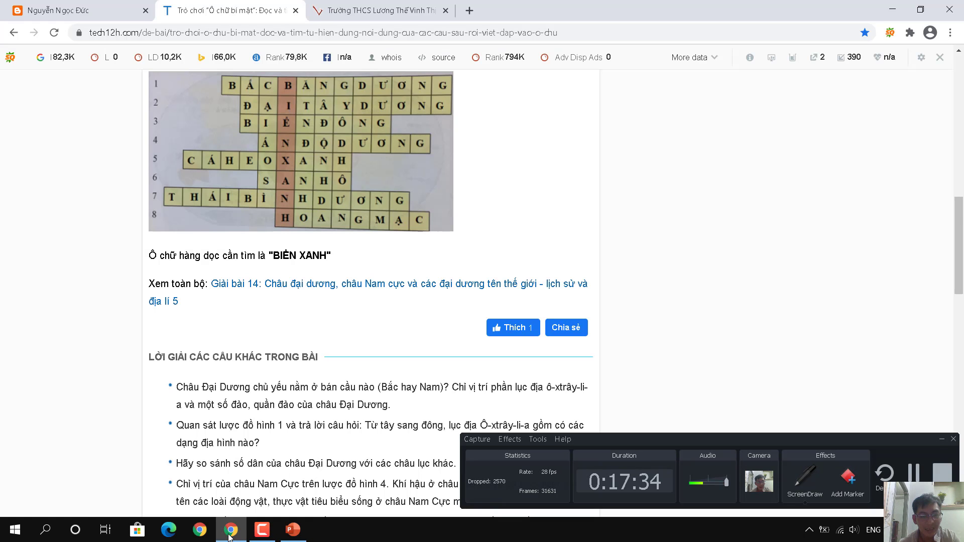
click(301, 536)
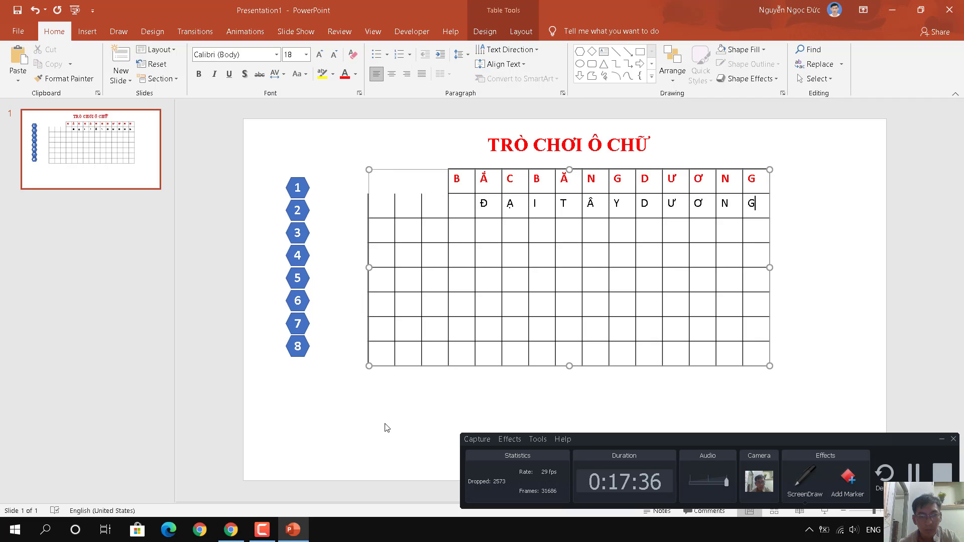
click(480, 230)
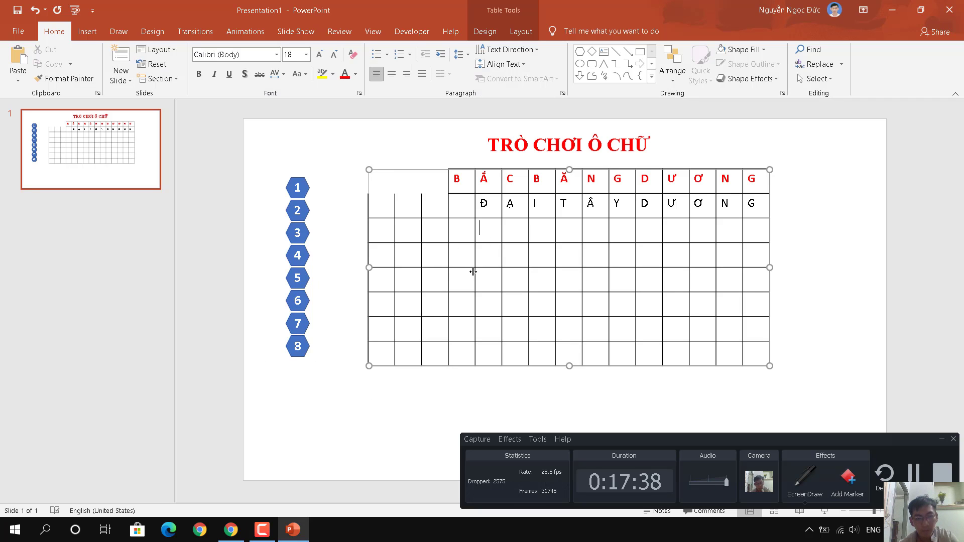
text(B)
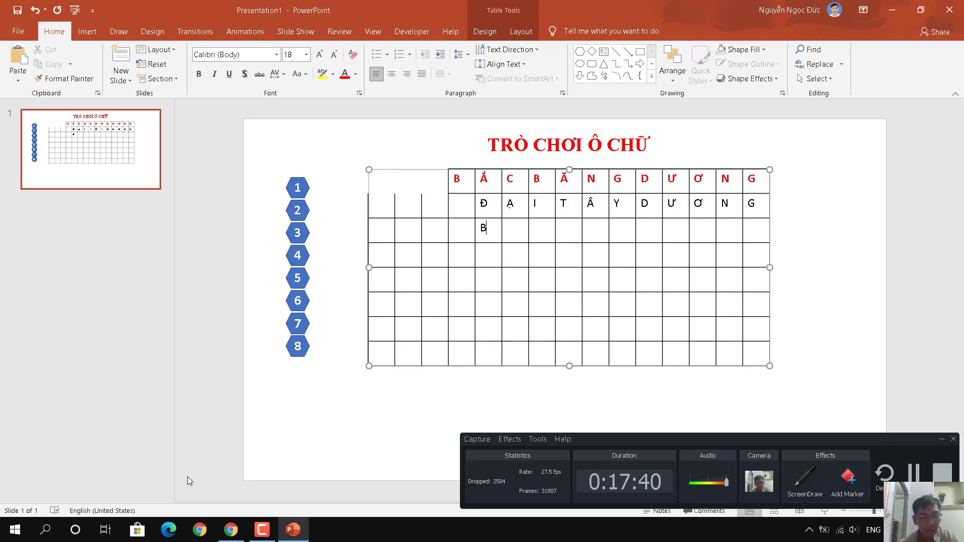
Recheck the answer and fill the remaining letters so row 3 spells BIỂNĐÔNG
click(230, 529)
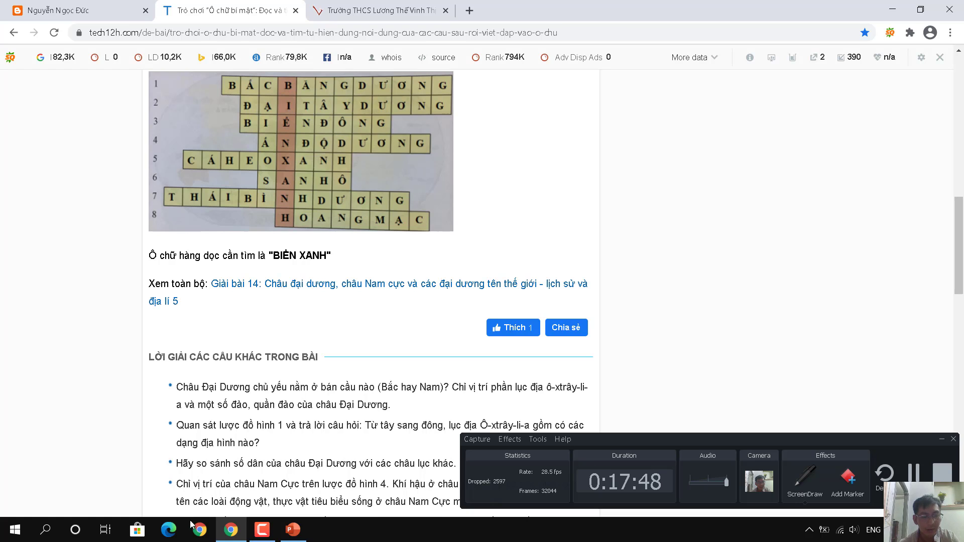
click(236, 531)
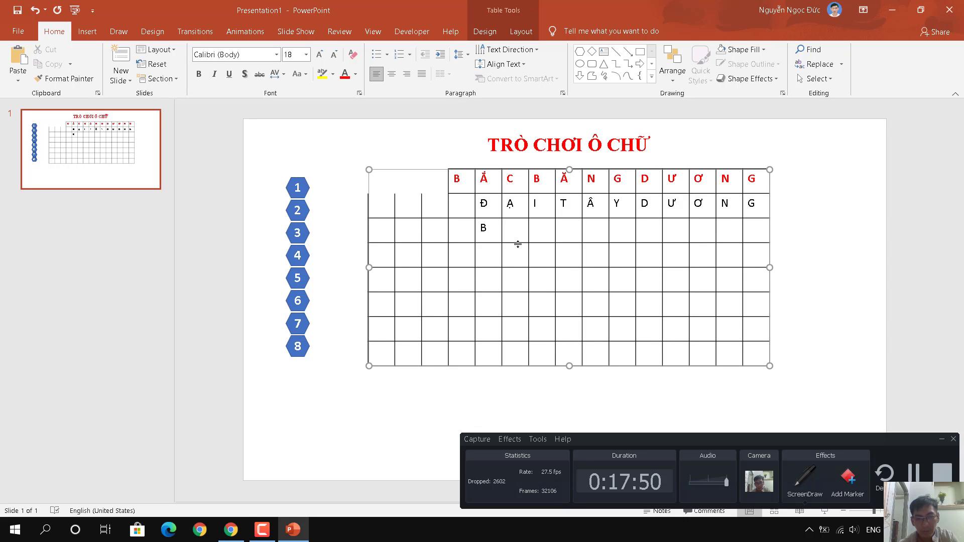
text(I)
key(Tab)
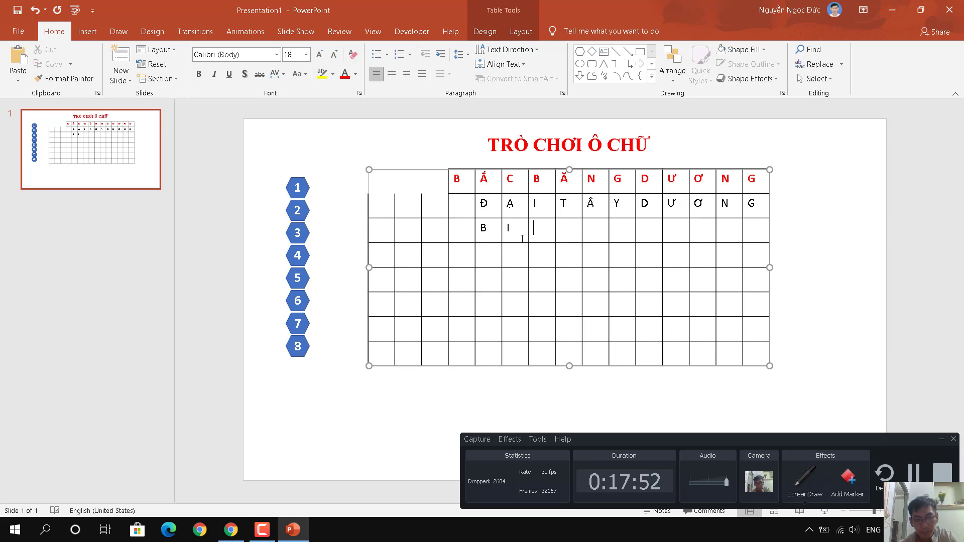
text(e)
text(r)
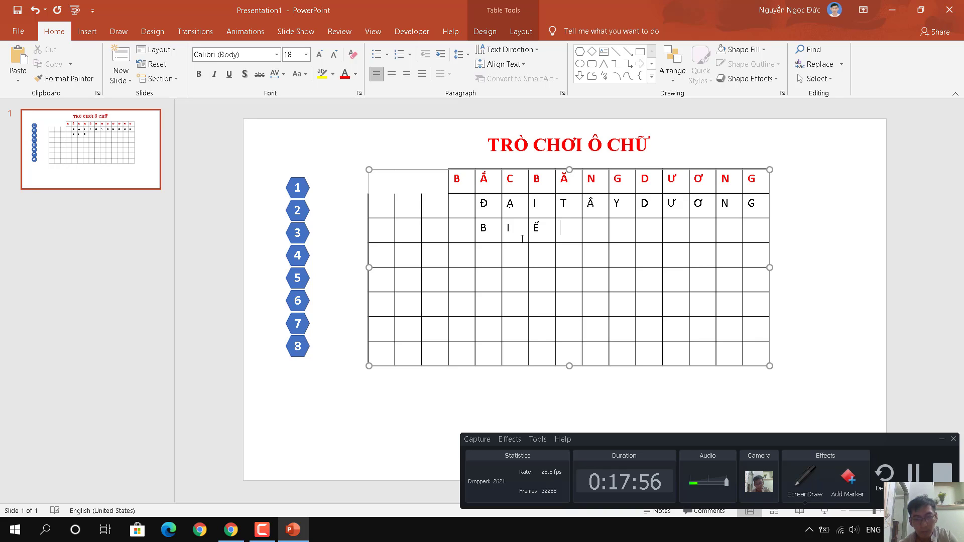
text(N)
key(Tab)
text(O)
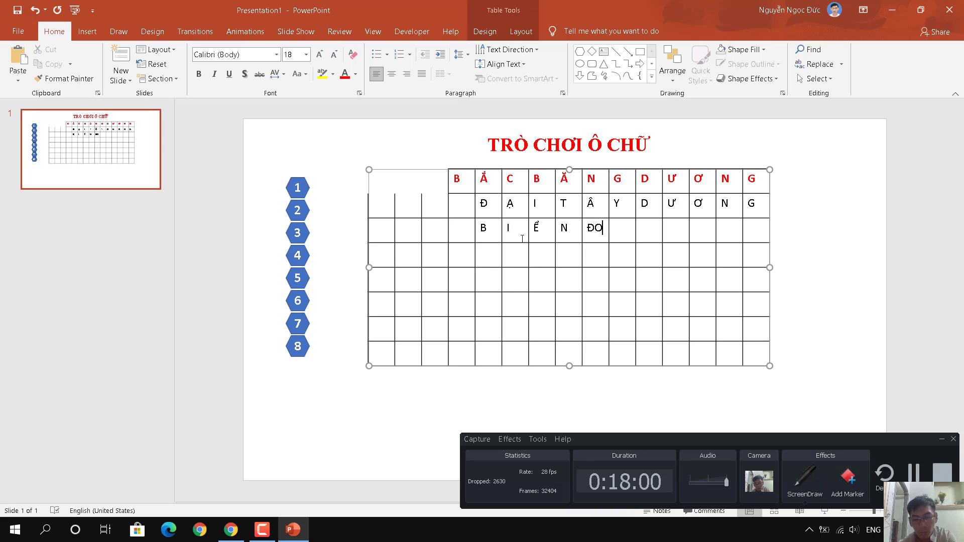
key(BackSpace)
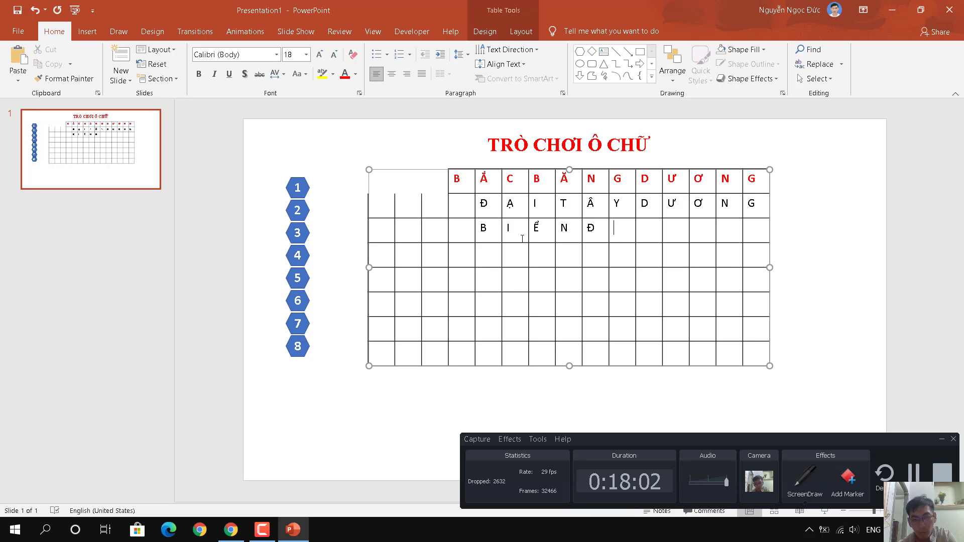
text(Ô)
key(Tab)
text(N)
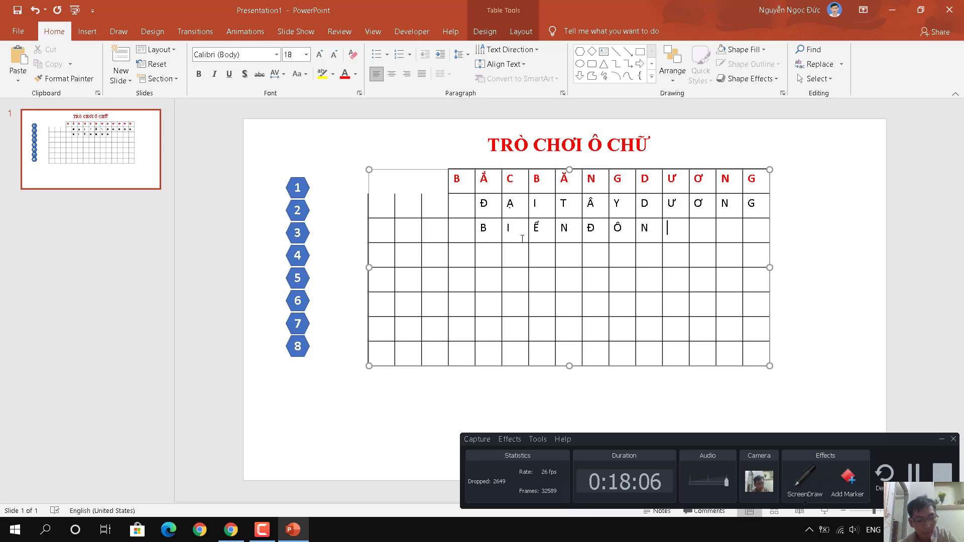
text(G)
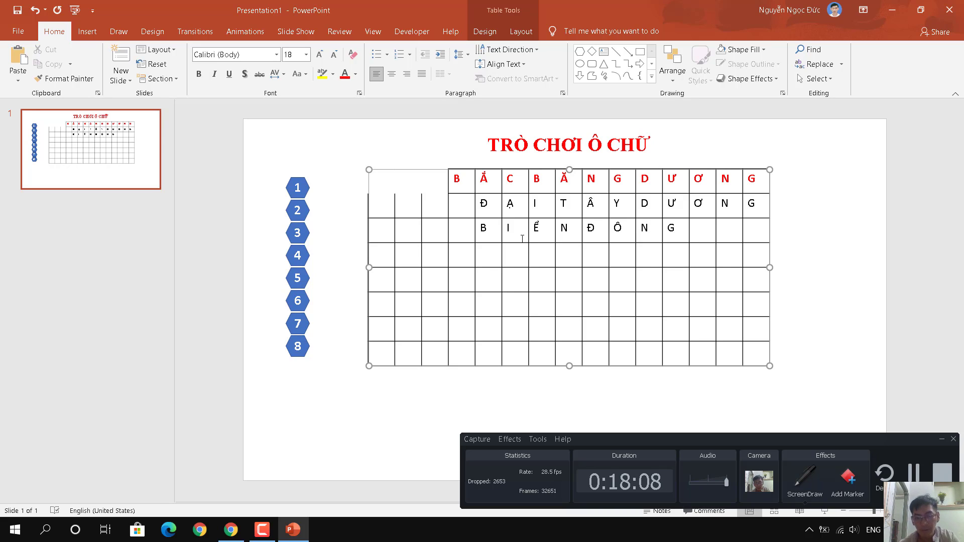
key(Tab)
Set No Border on the three empty cells after G in row 3
drag(736, 231, 759, 228)
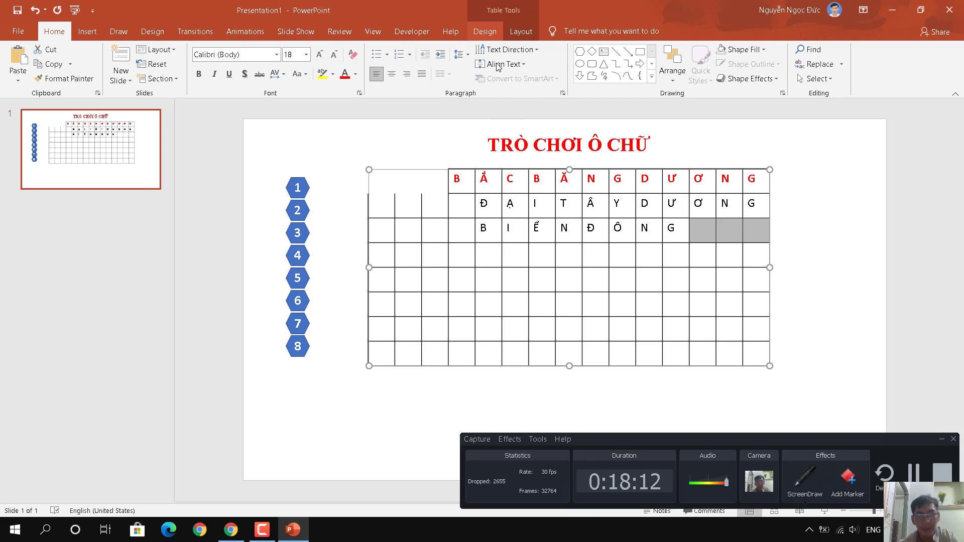
click(484, 32)
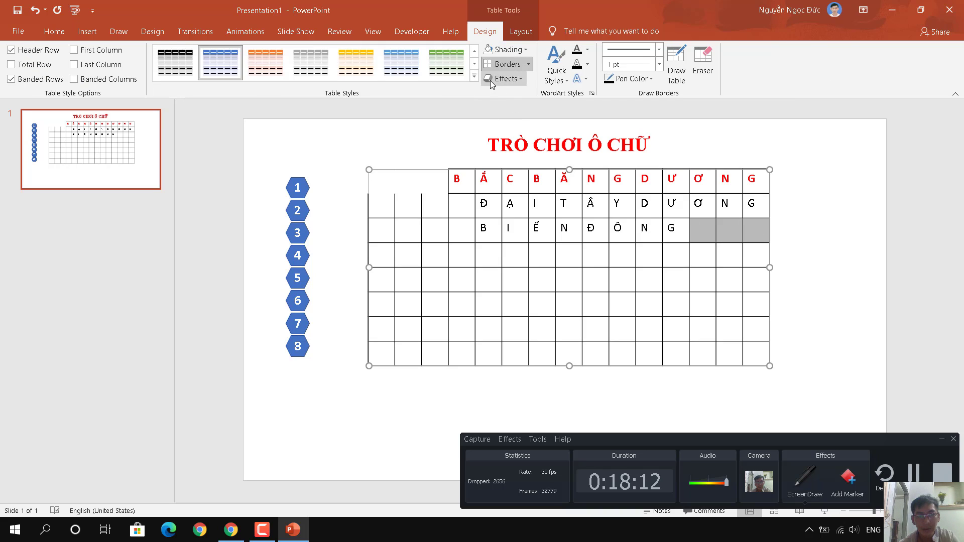
click(528, 64)
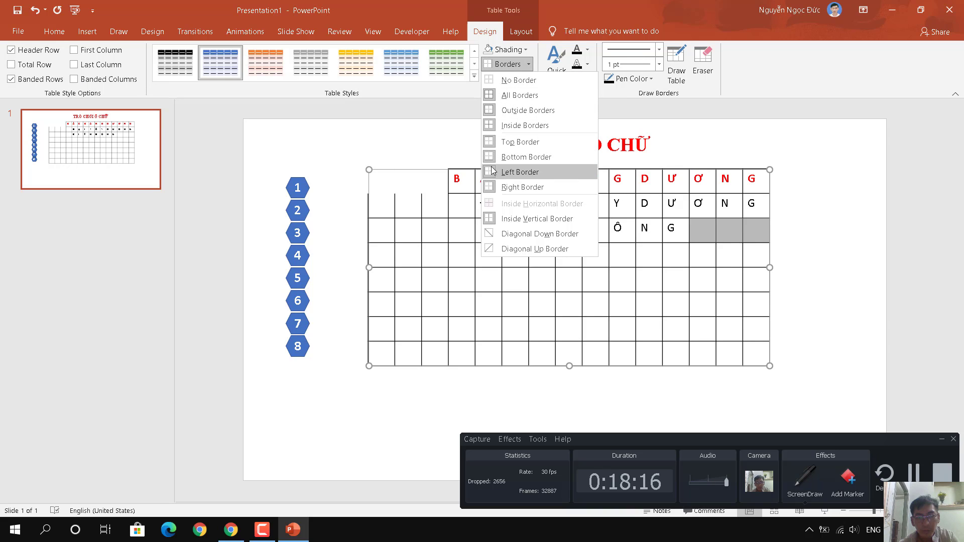
click(491, 84)
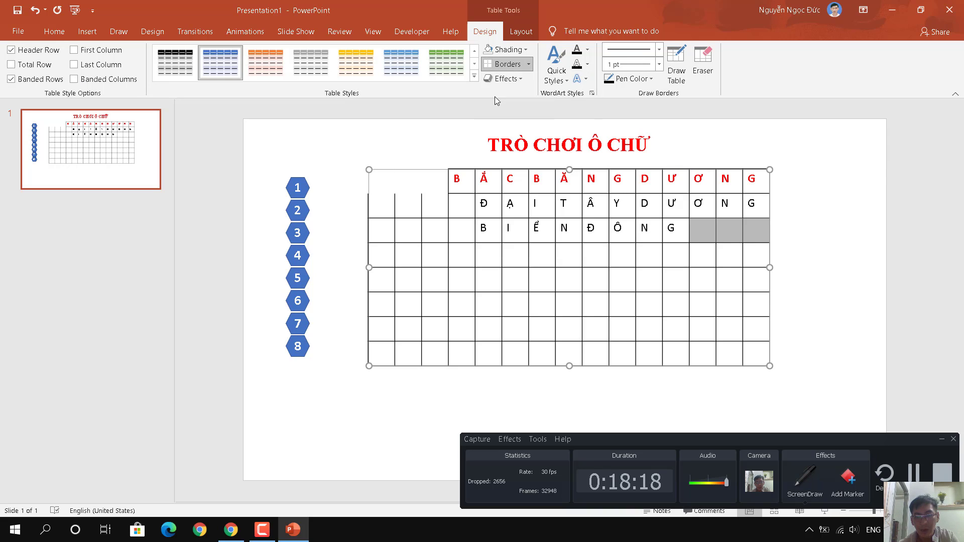
Adjust the top, left and bottom borders of those empty cells so row 3 ends cleanly at G
click(529, 64)
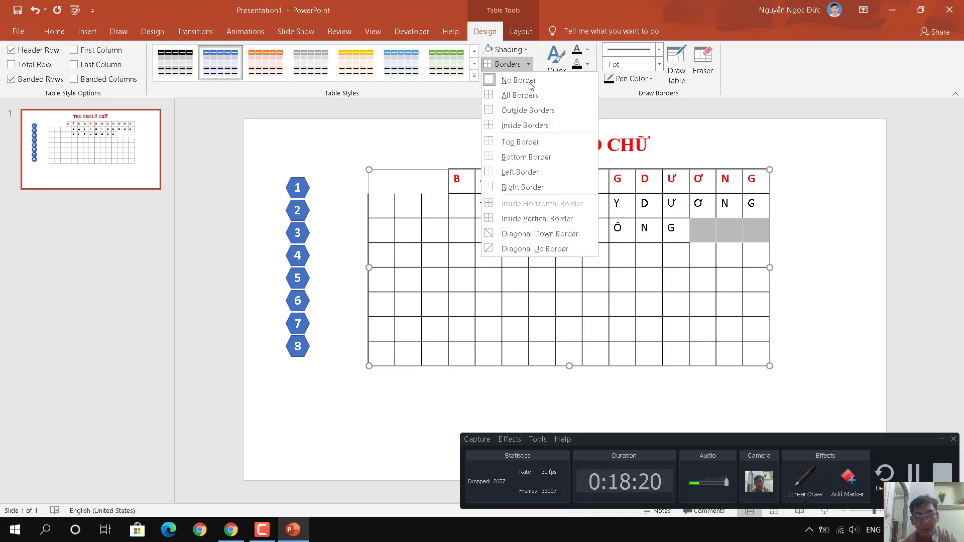
click(507, 141)
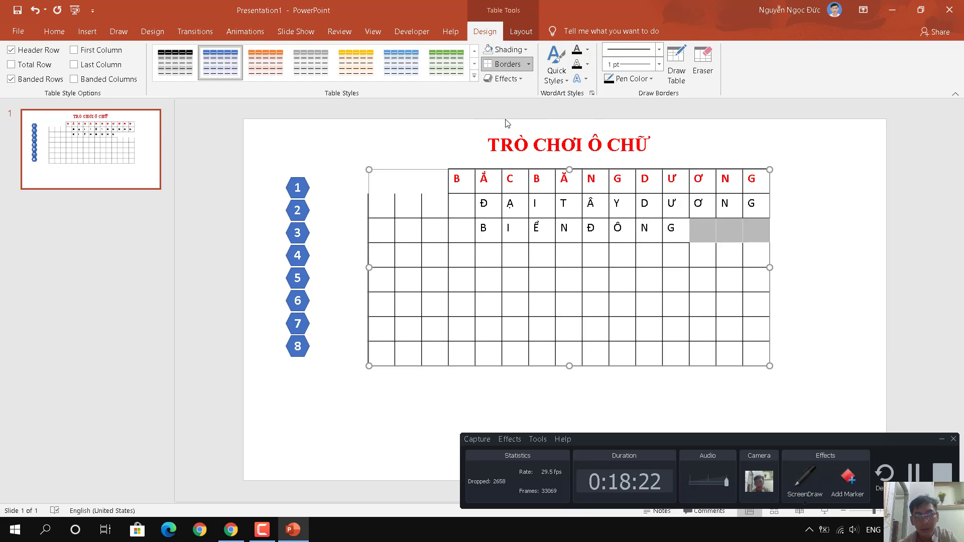
click(514, 65)
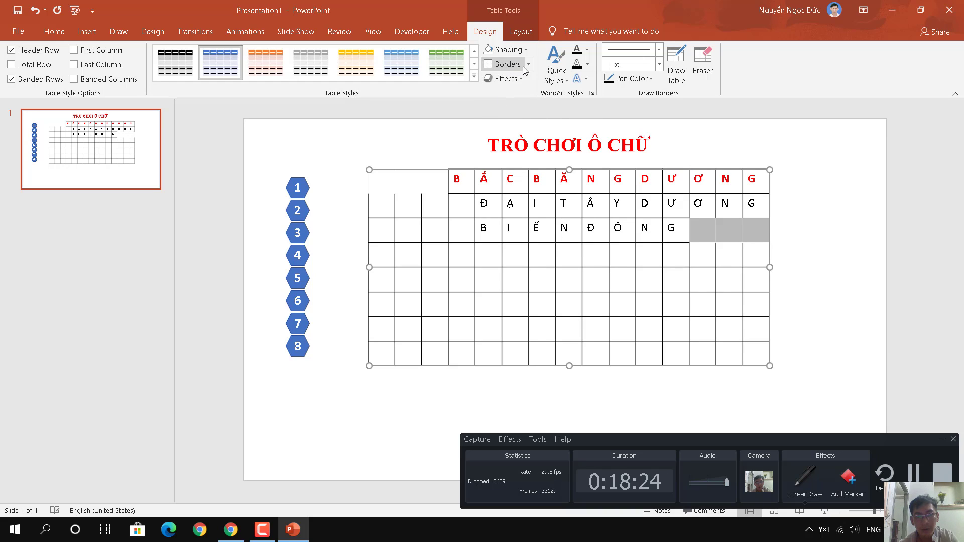
click(528, 65)
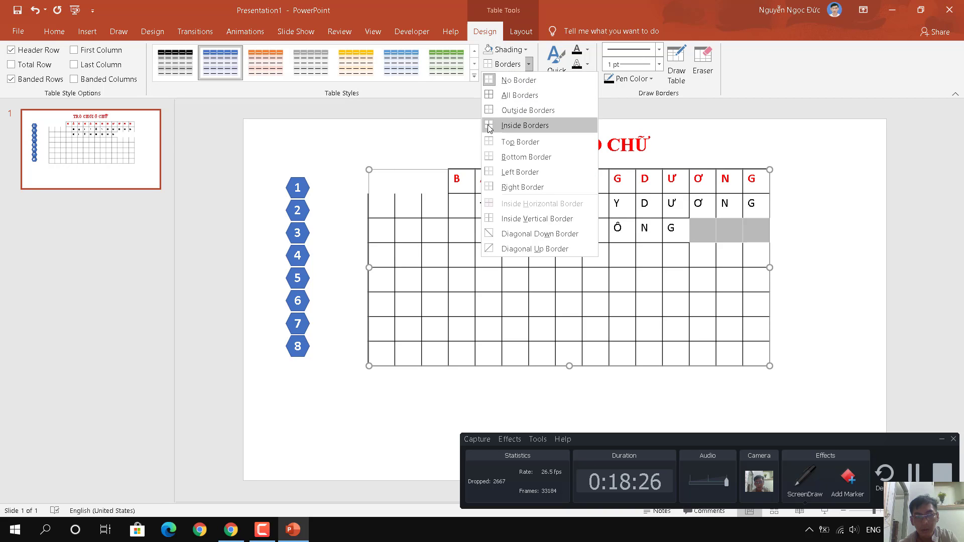
click(507, 142)
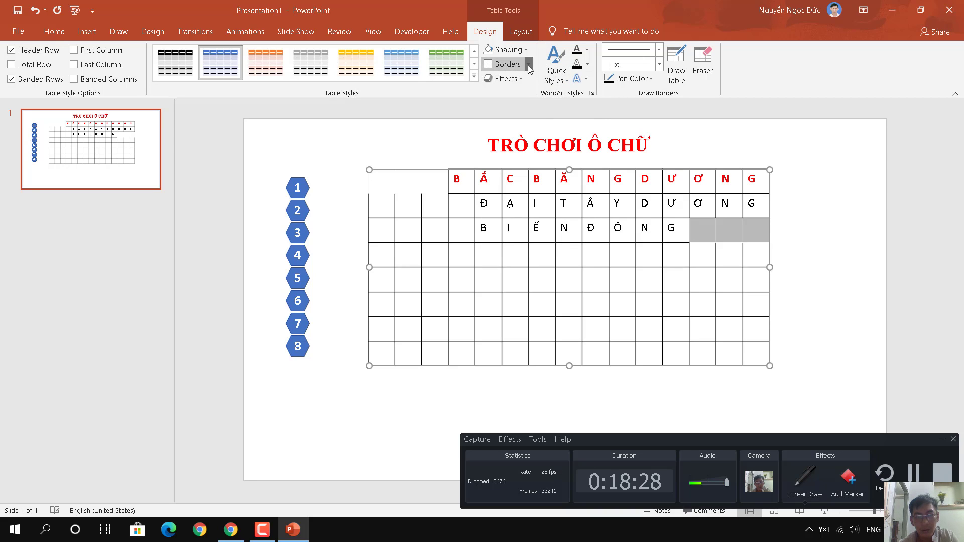
click(529, 64)
click(492, 173)
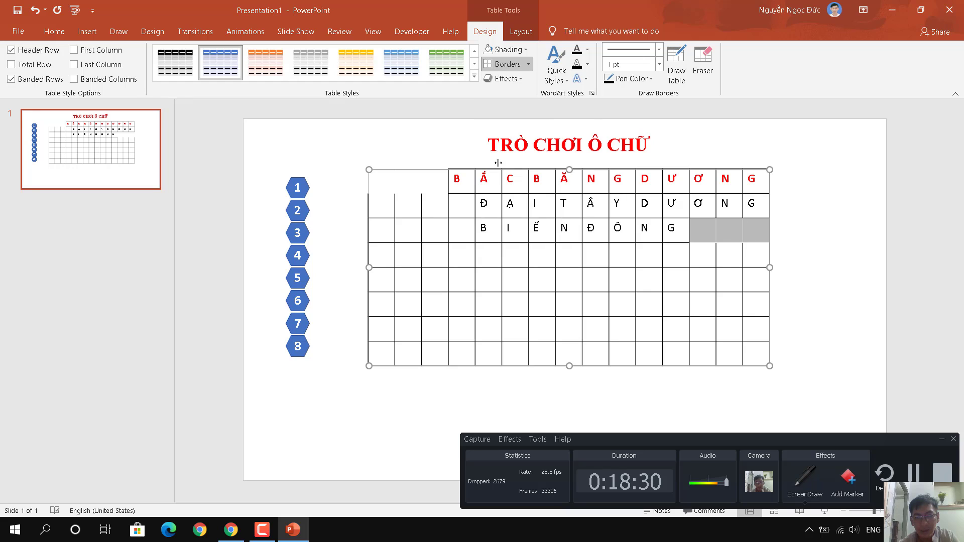
click(528, 64)
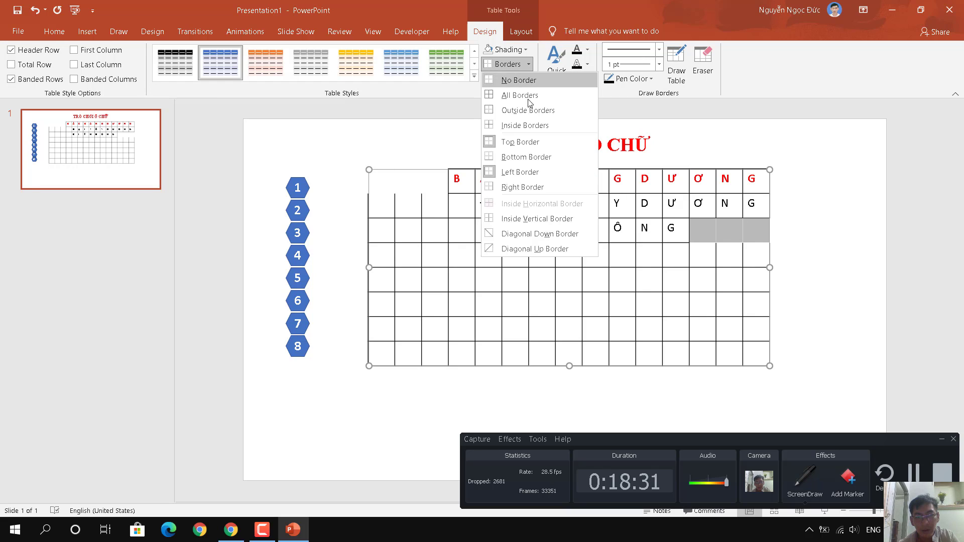
click(495, 158)
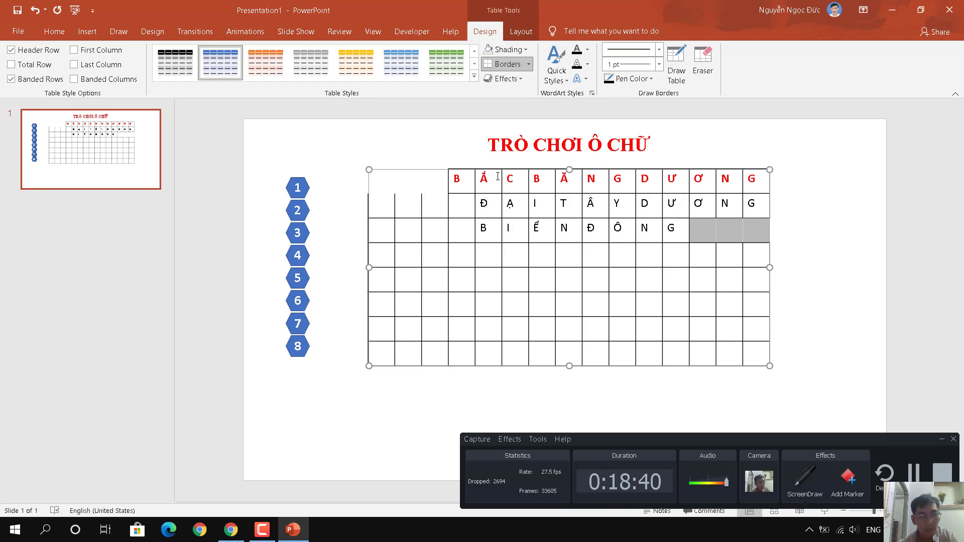
click(837, 263)
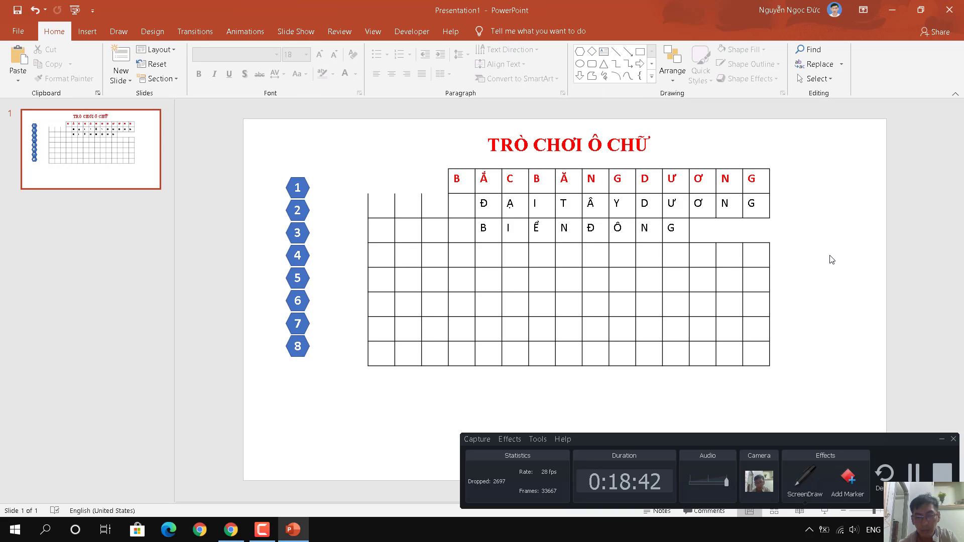
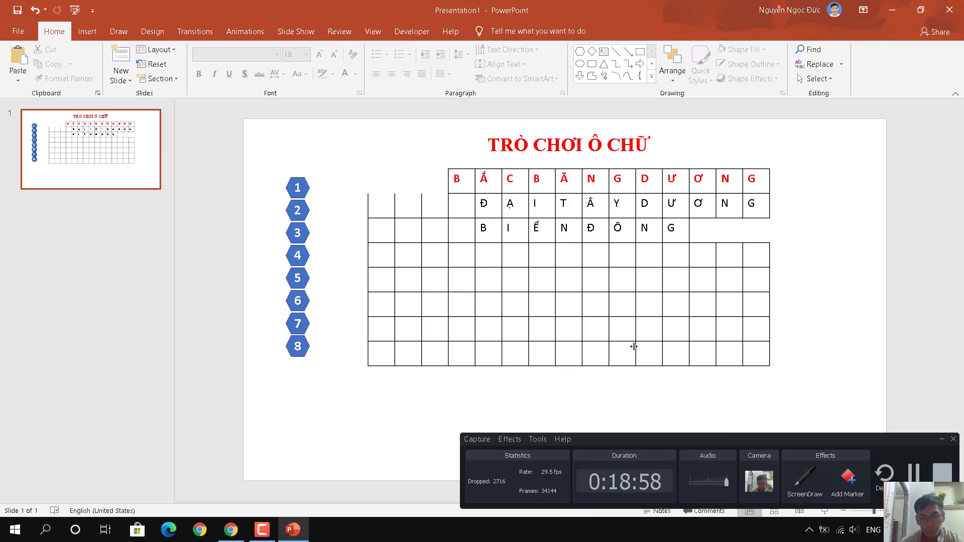
Undo the last change, then make row 2's empty left cells borderless except a right edge before the answer
click(420, 206)
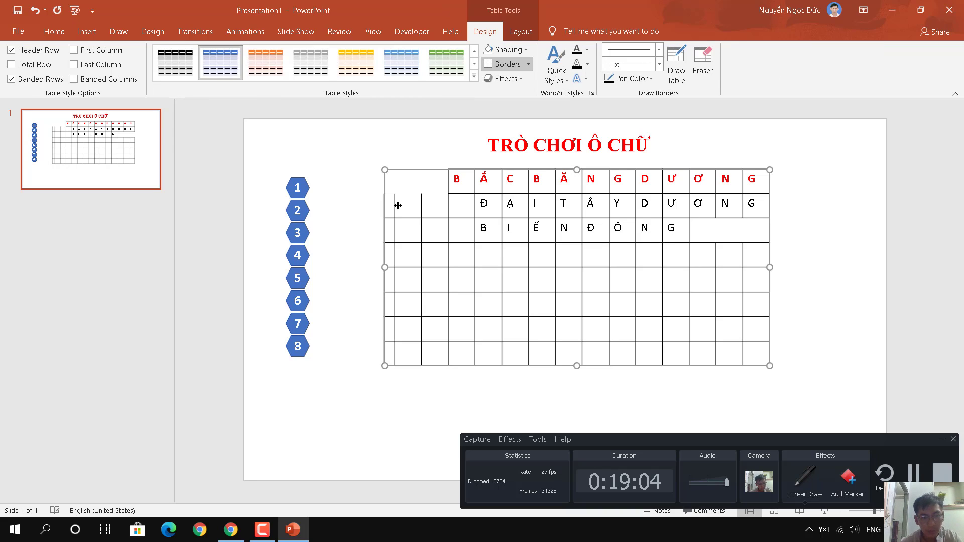
key(ctrl+z)
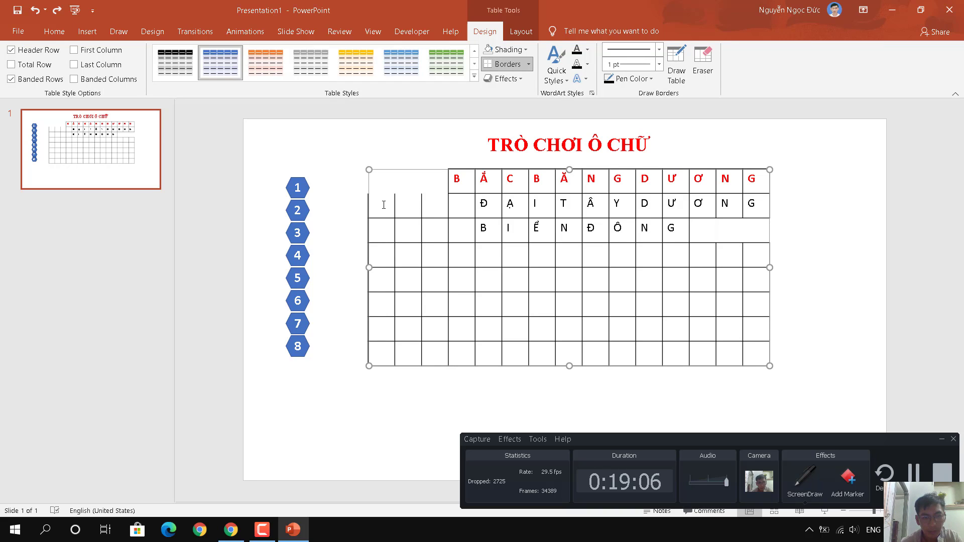
drag(405, 202, 455, 202)
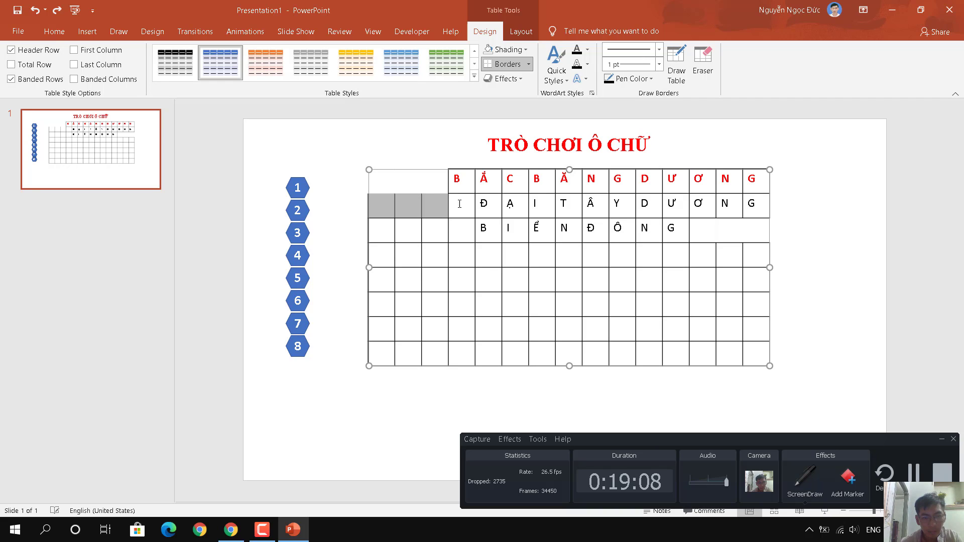
click(528, 64)
click(492, 83)
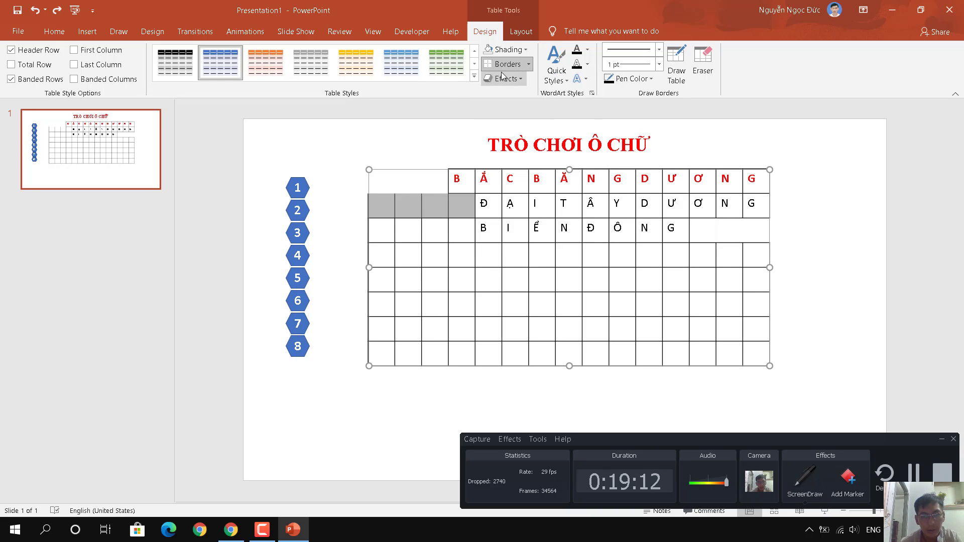
click(528, 64)
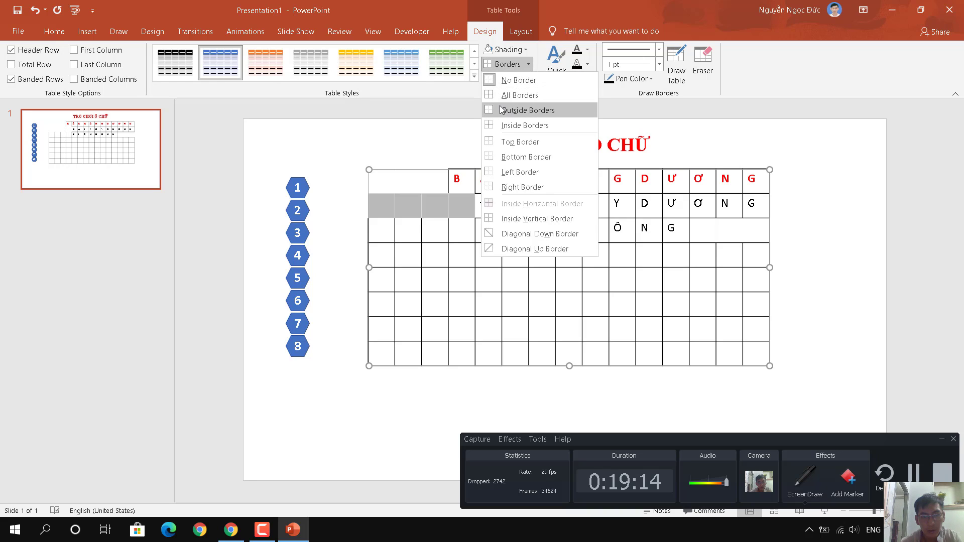
click(490, 158)
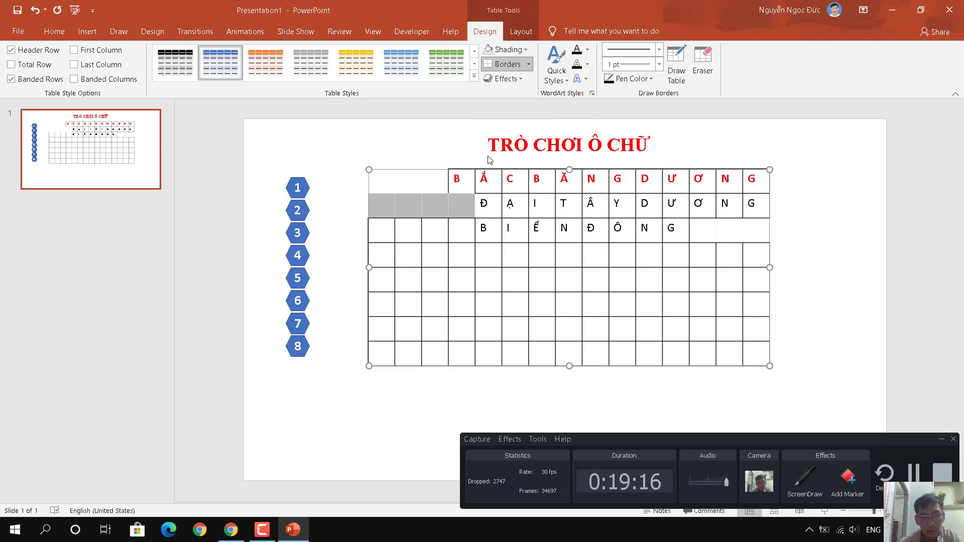
click(529, 64)
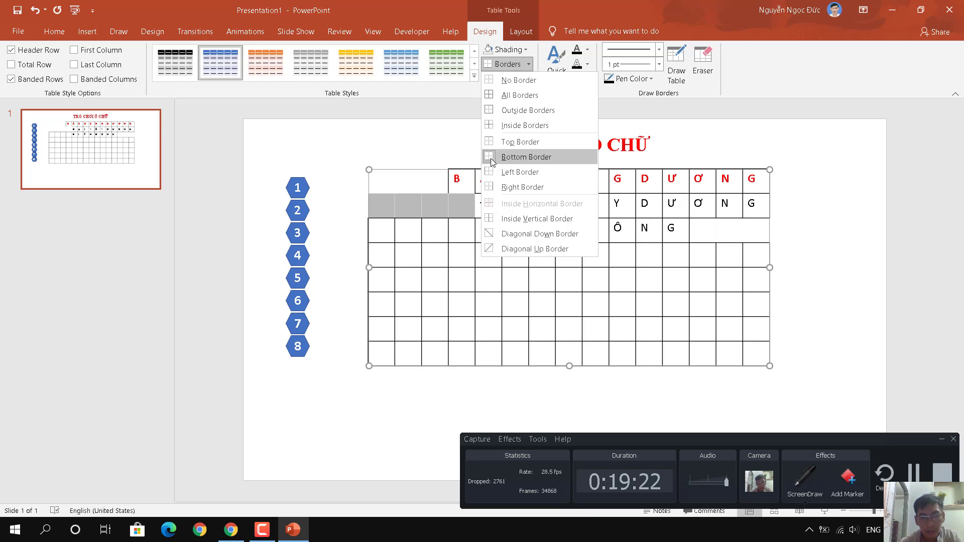
click(522, 187)
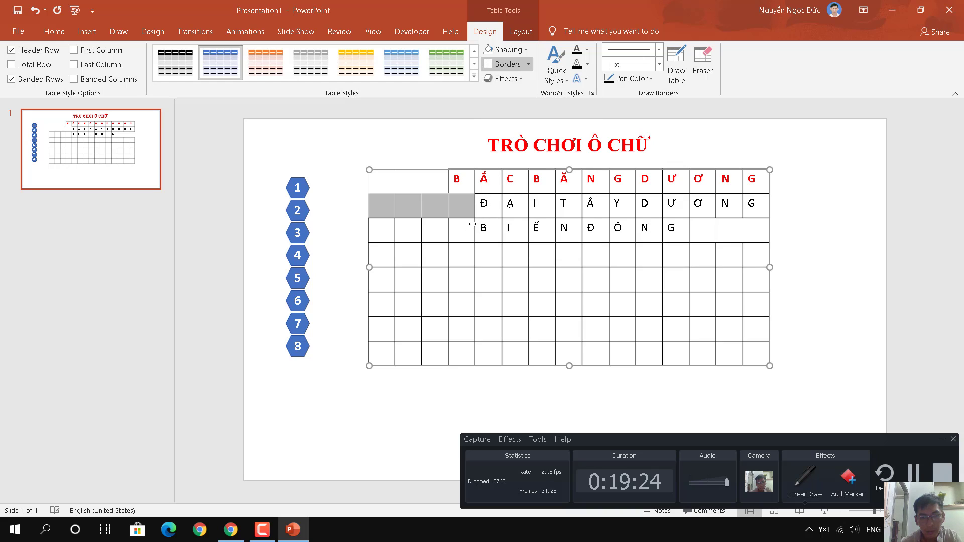
click(459, 206)
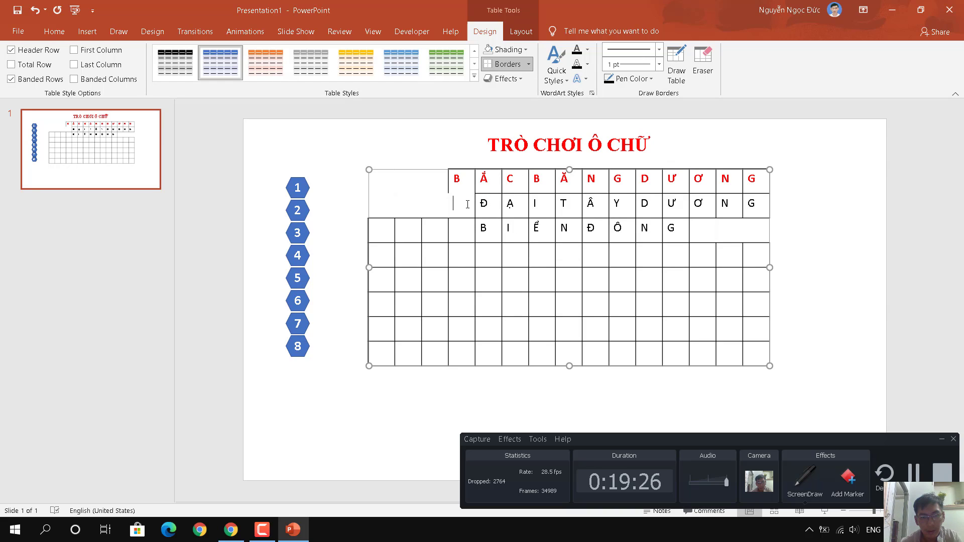
click(528, 65)
click(494, 143)
Make row 3's empty left cells borderless with a right edge before the answer, then check the Chrome reference
drag(374, 231, 465, 231)
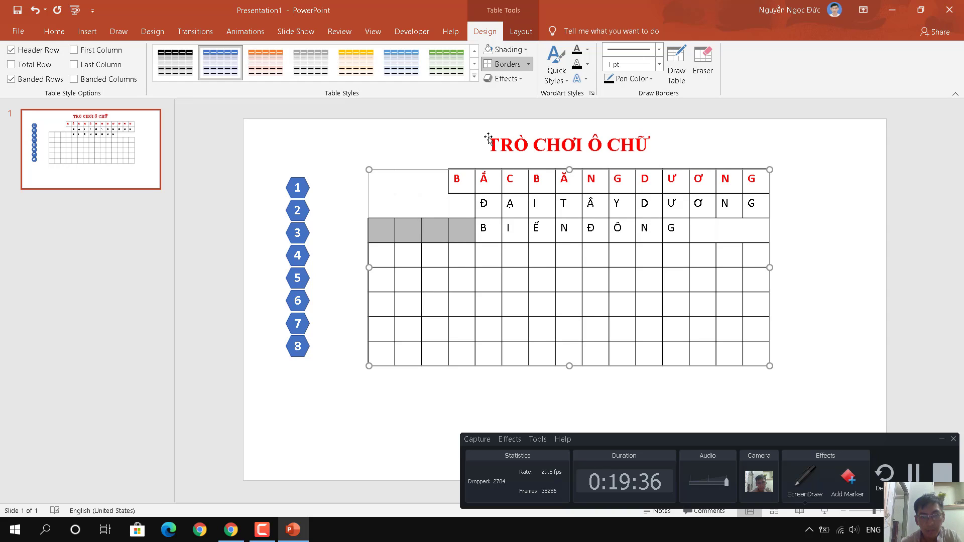
click(527, 64)
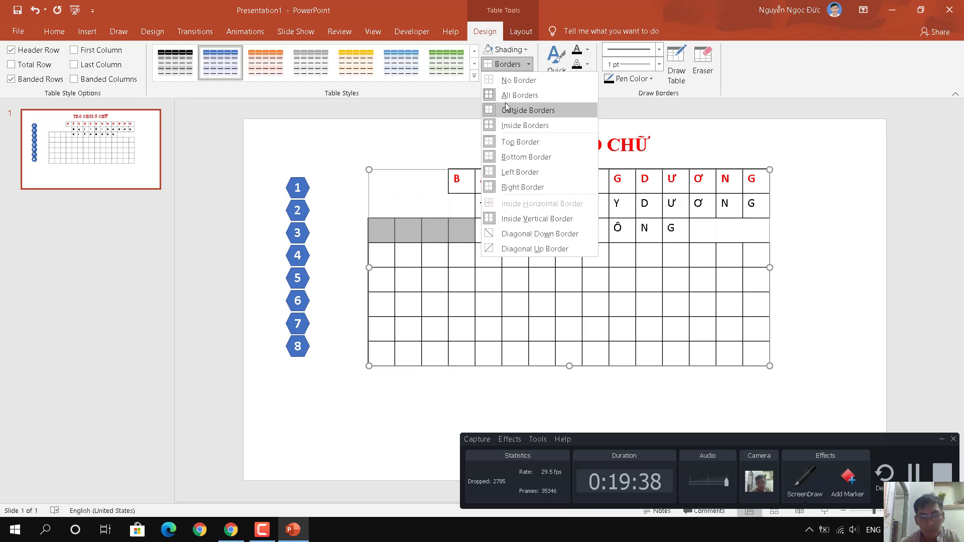
click(502, 80)
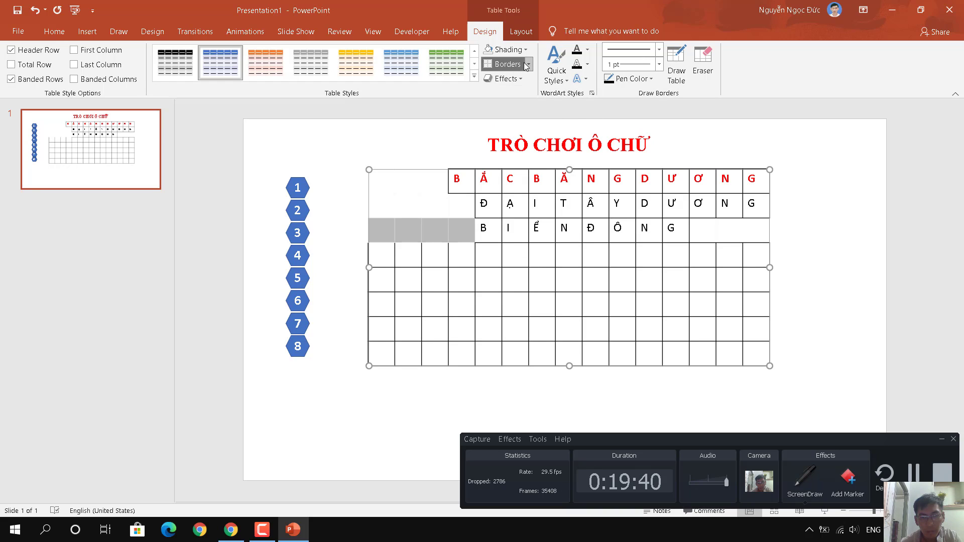
click(529, 64)
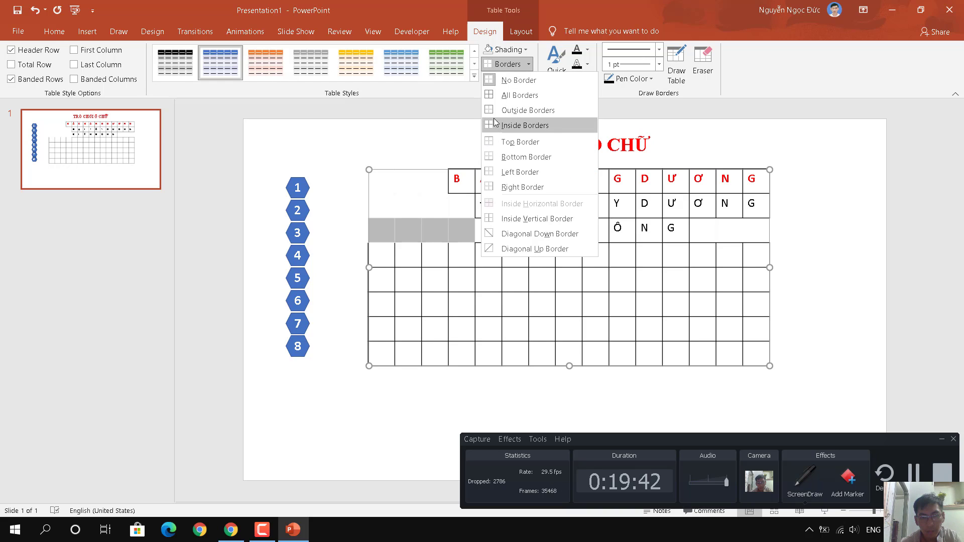
click(490, 189)
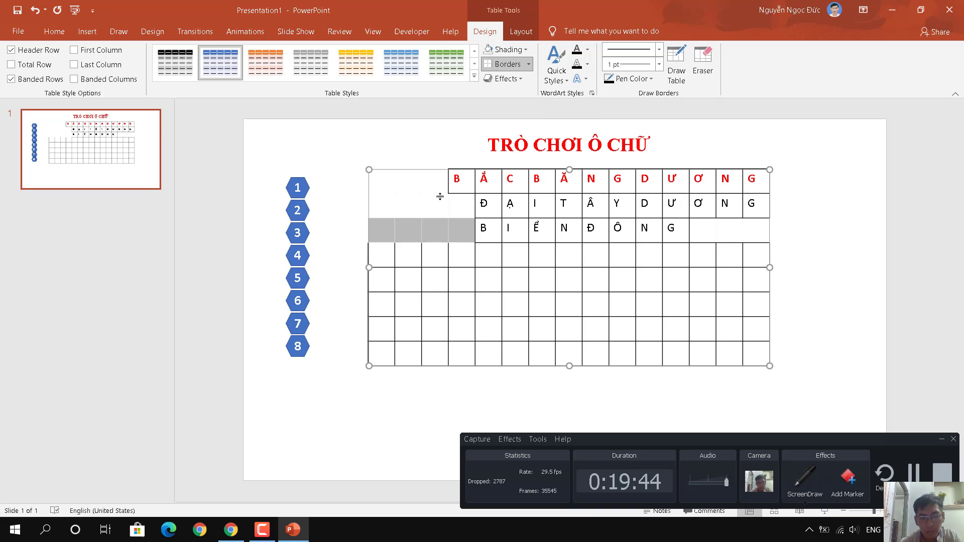
click(498, 253)
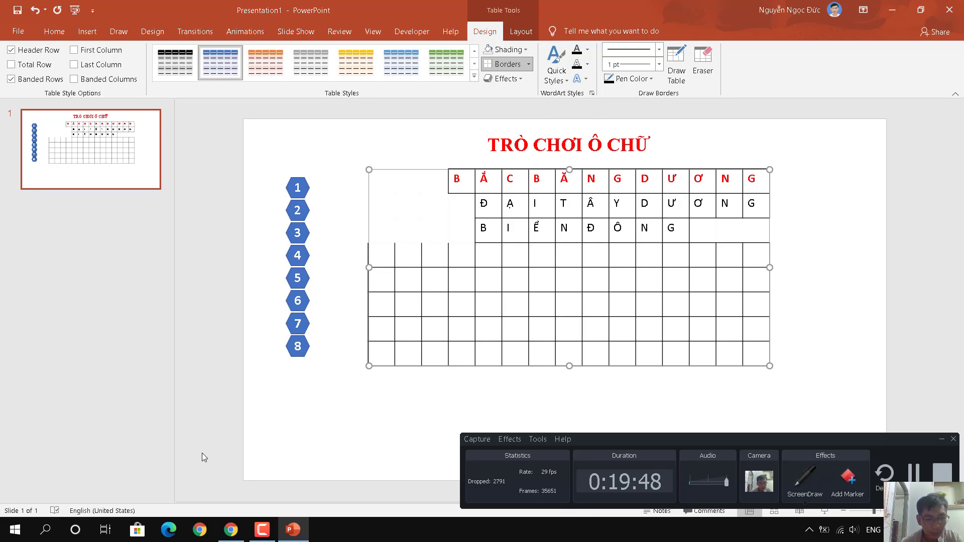
click(231, 530)
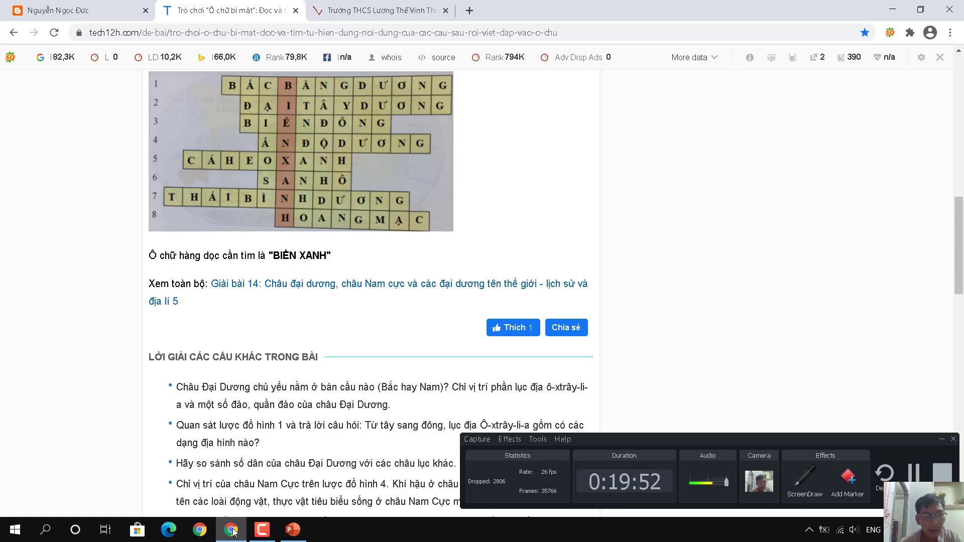
click(232, 530)
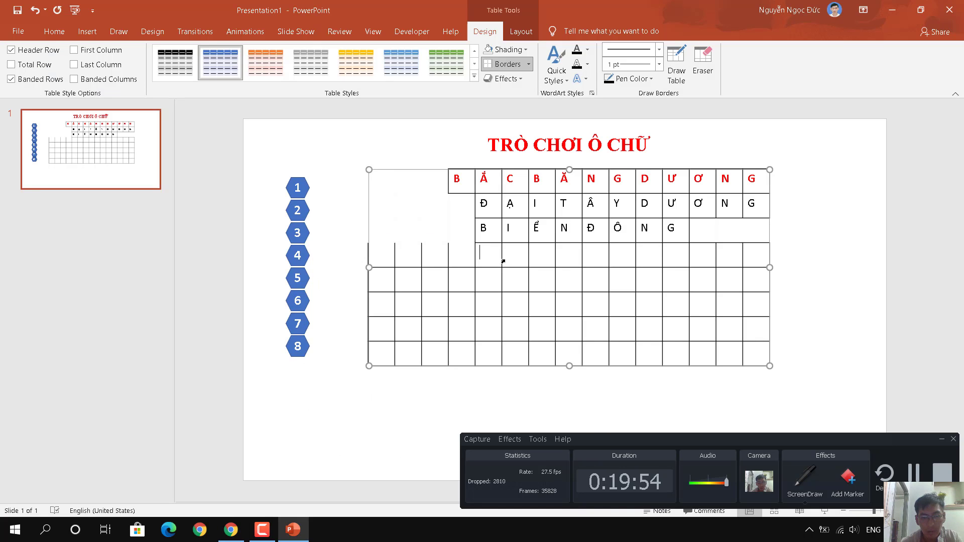
Enter ẤN ĐỘ DƯƠNG across row 4, one letter per cell
text(A)
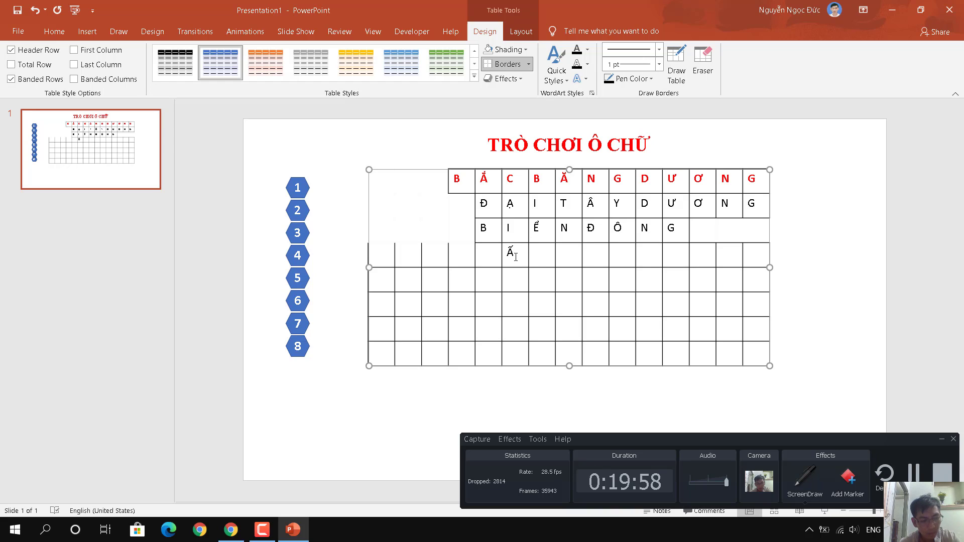
key(Tab)
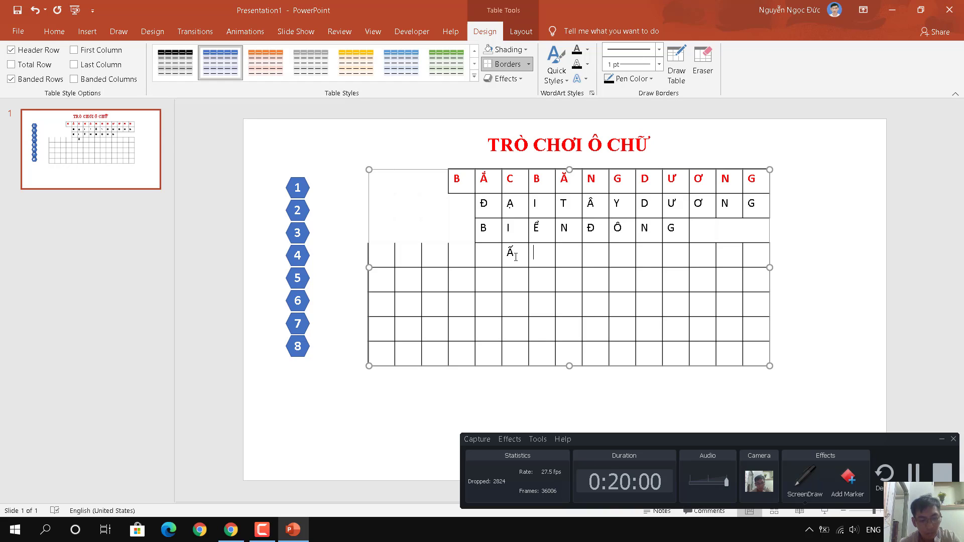
text(N)
key(Tab)
text(Đ)
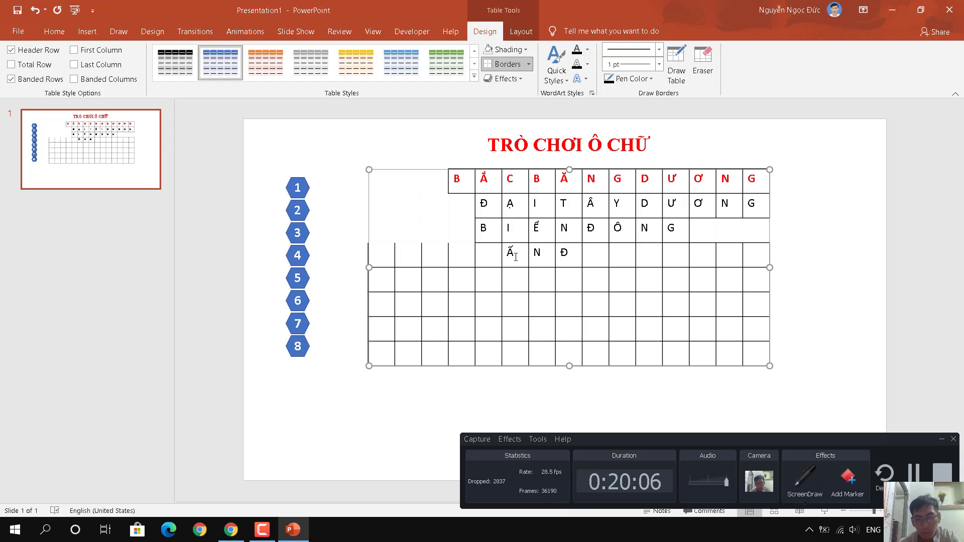
text(j)
text(DƯ)
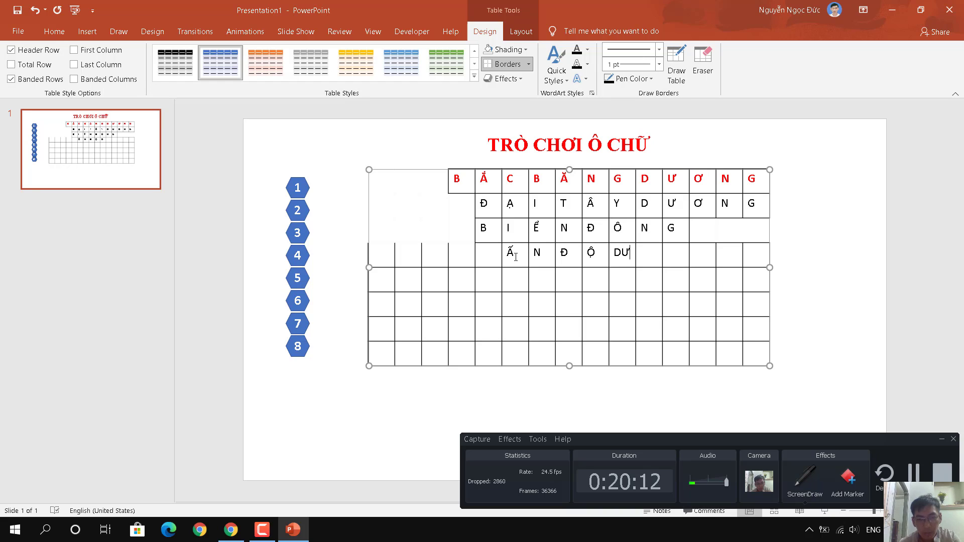
key(BackSpace)
key(Tab)
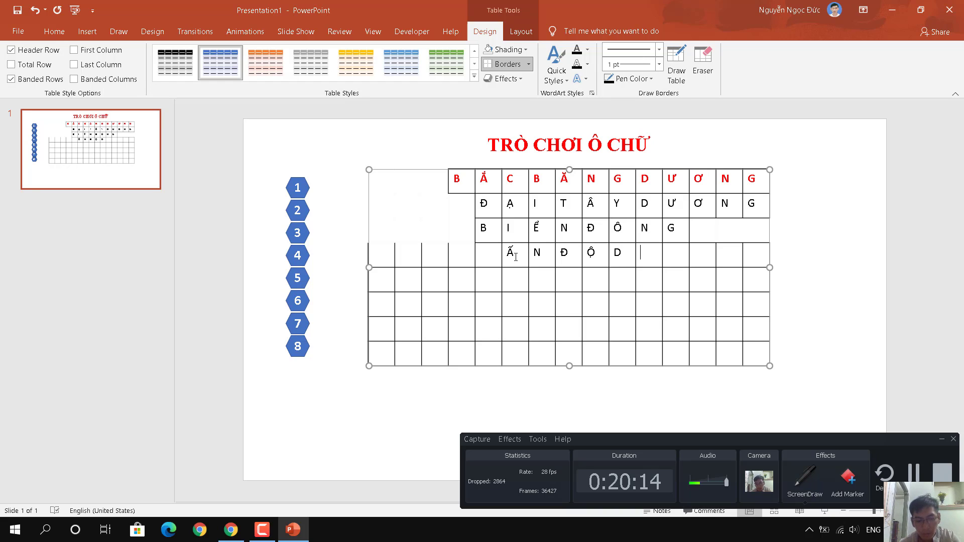
text(Ư)
key(Tab)
text(Ơ)
key(Tab)
text(N)
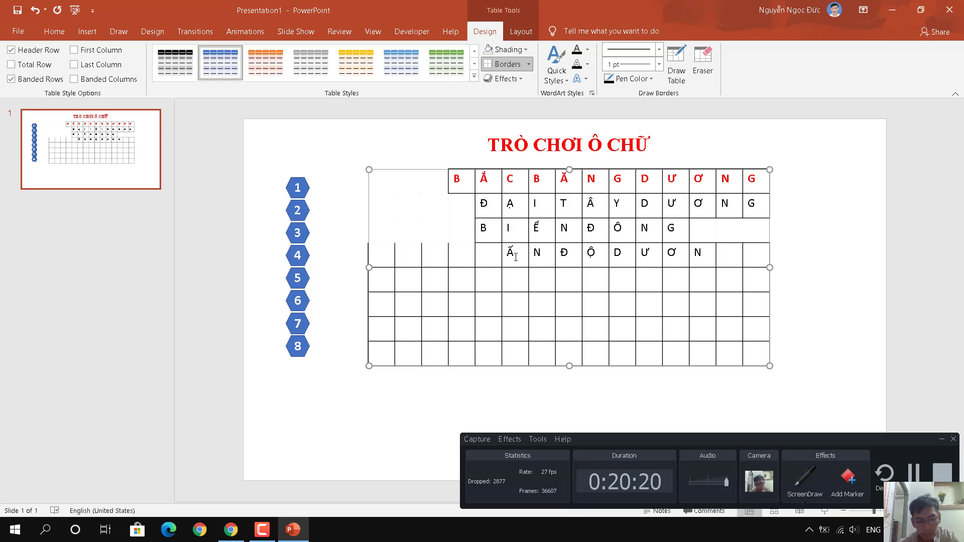
text(G)
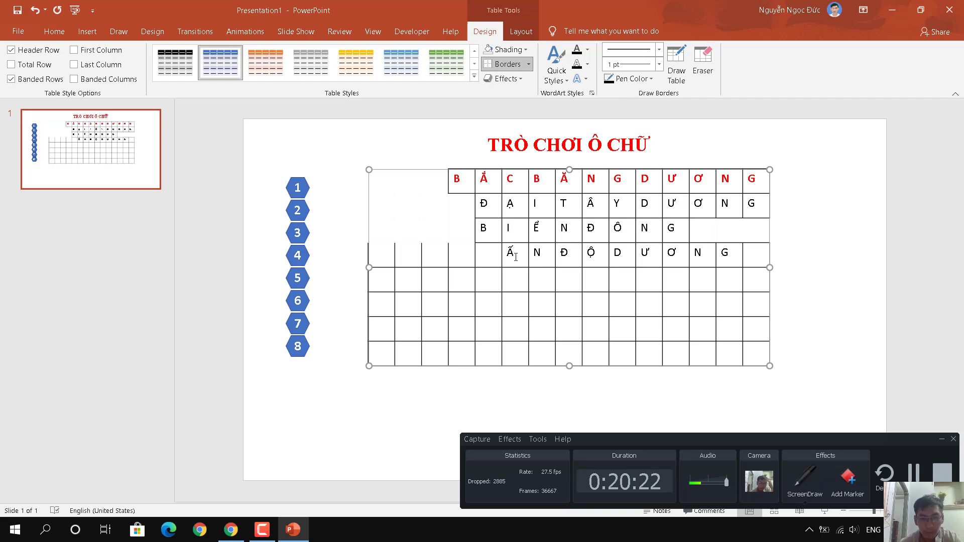
Remove all borders from row 4's empty left cells
drag(381, 254, 484, 257)
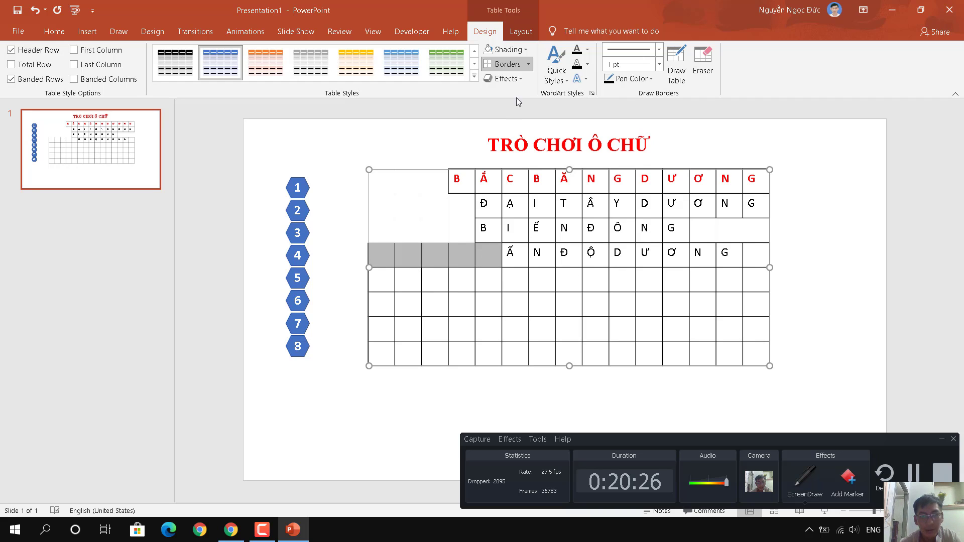
click(528, 63)
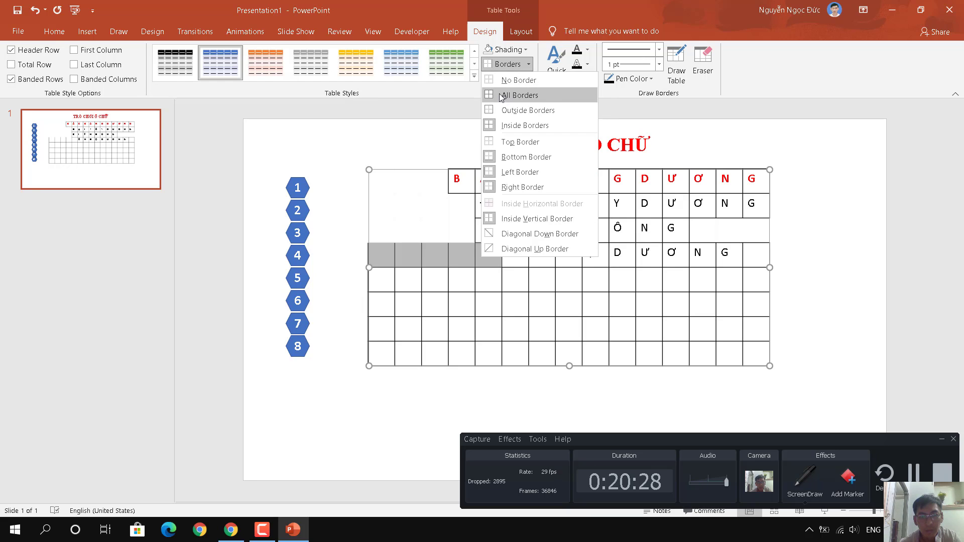
click(490, 81)
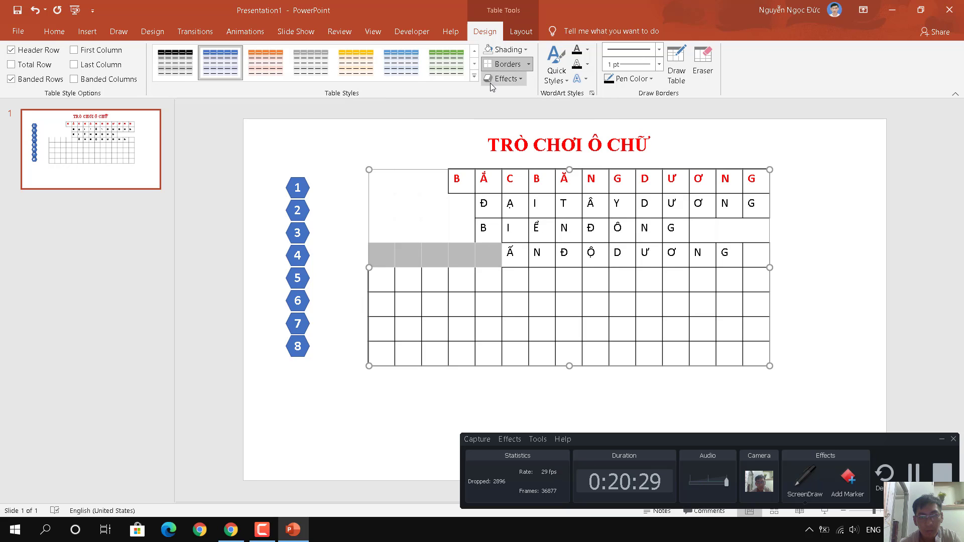
click(529, 65)
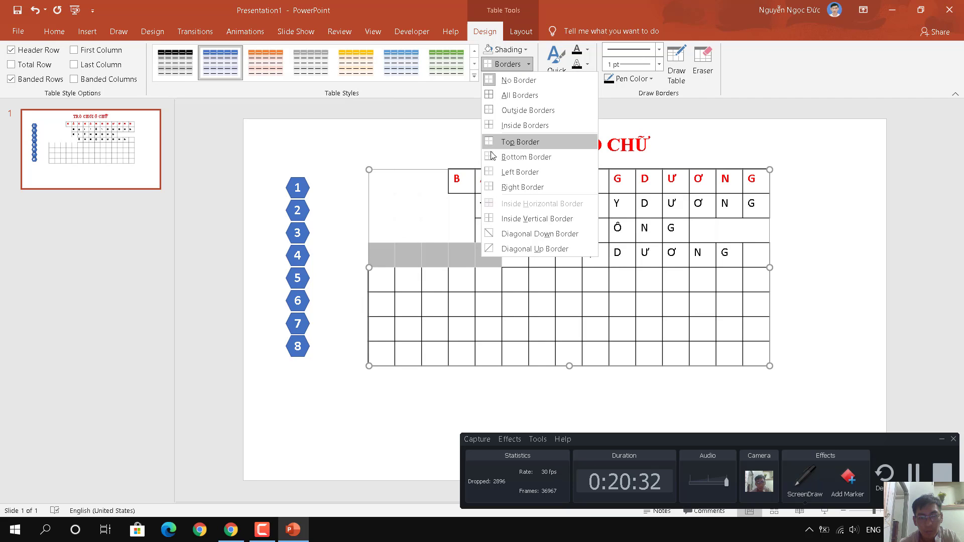
click(490, 188)
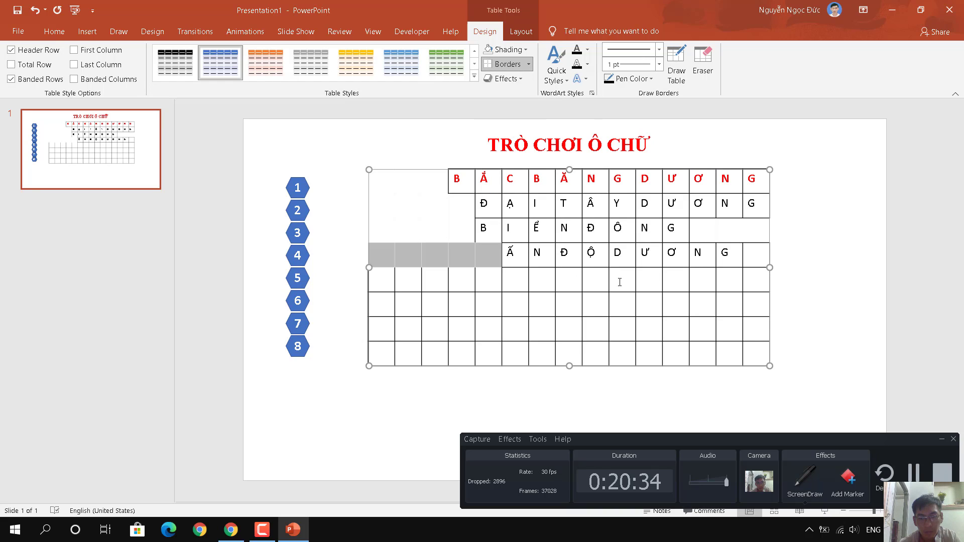
Strip the borders from the empty cell after G, keeping a left border beside G
click(750, 254)
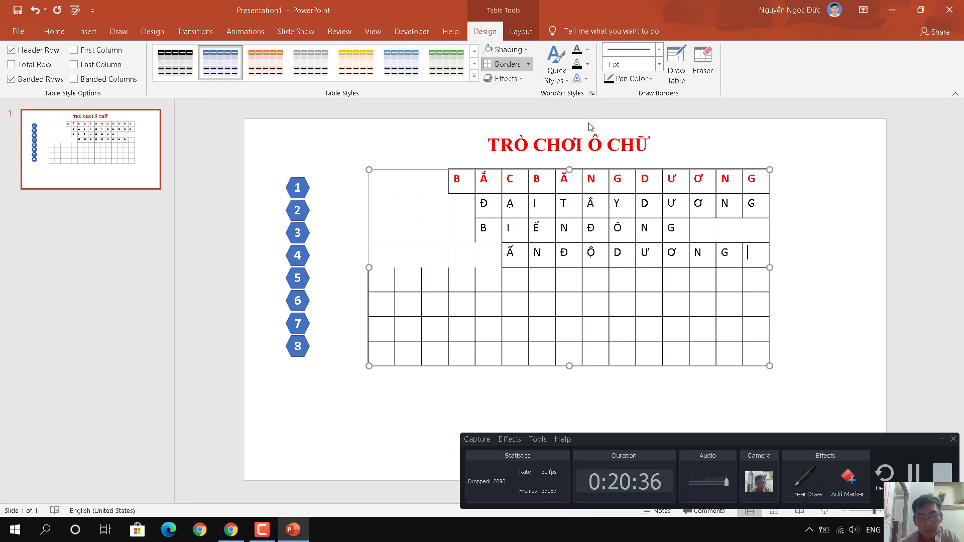
click(528, 64)
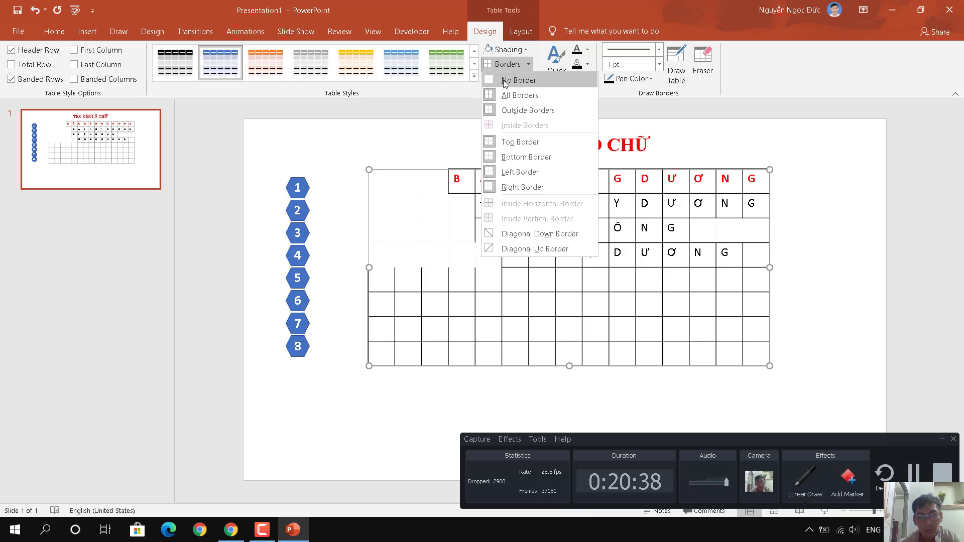
click(504, 81)
click(507, 64)
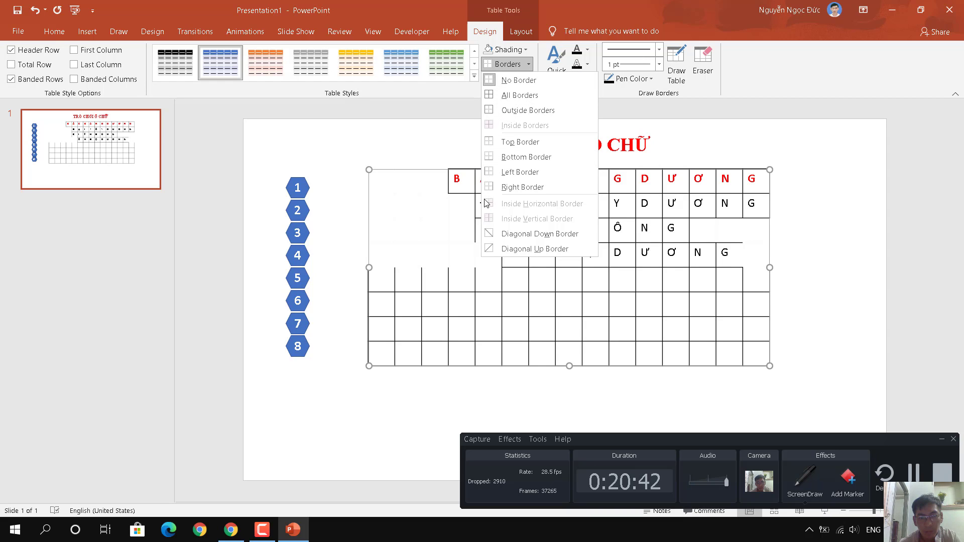
click(490, 173)
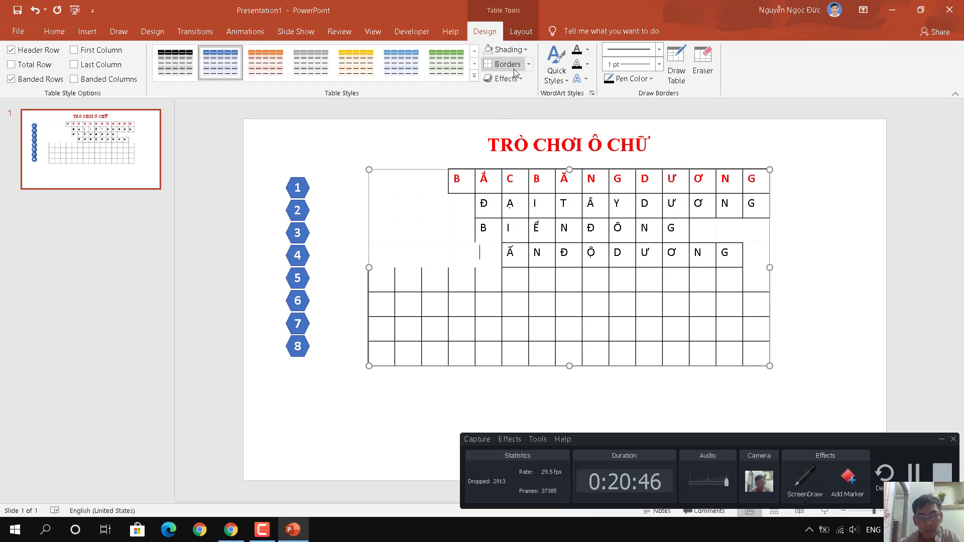
click(528, 64)
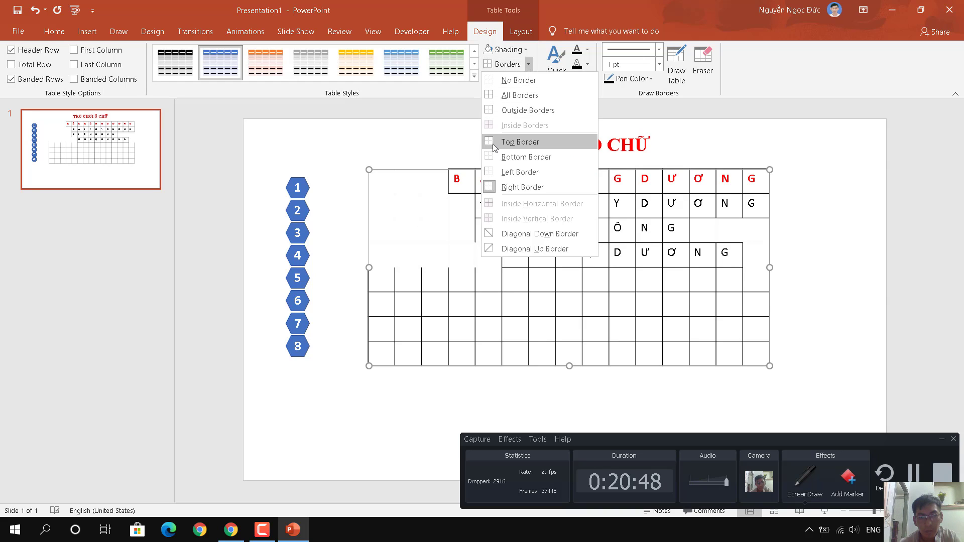
click(493, 147)
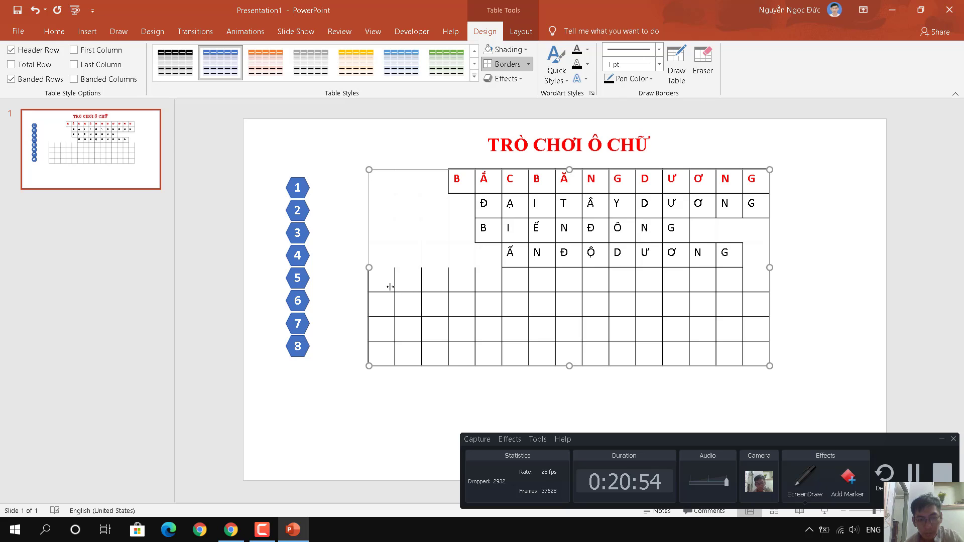
Check the answers in Chrome, then type CÁ HEO XANH across row 5, one letter per cell
click(231, 532)
click(293, 530)
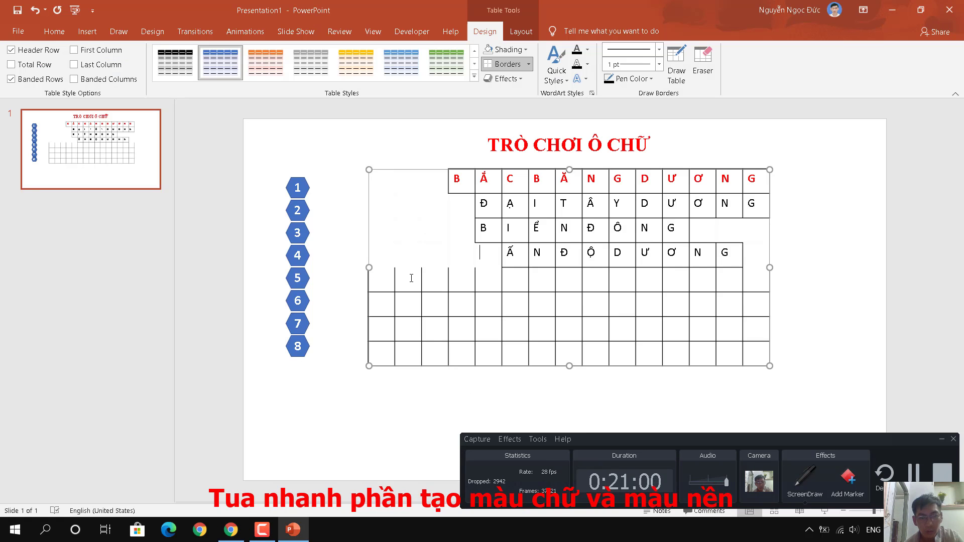
text(Q)
key(Tab)
text(H)
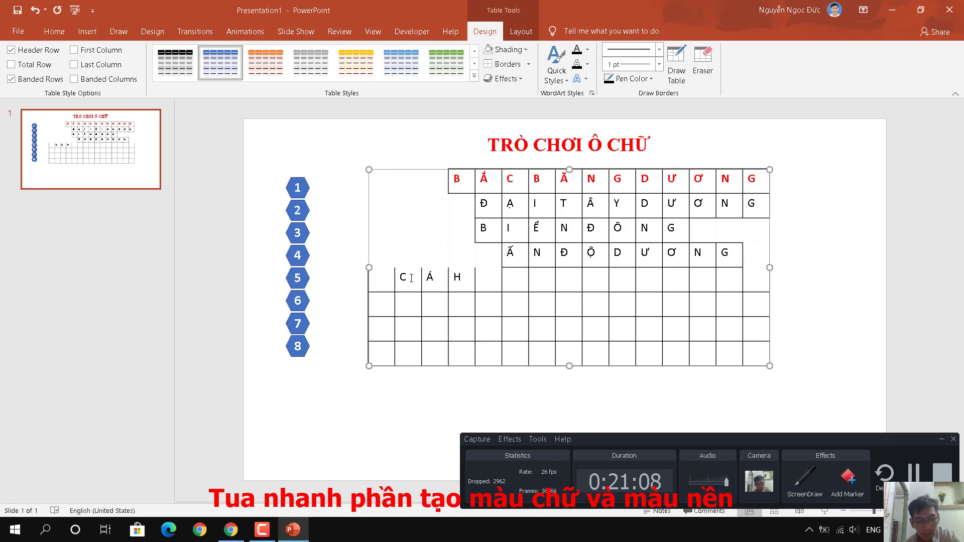
key(Tab)
text(E)
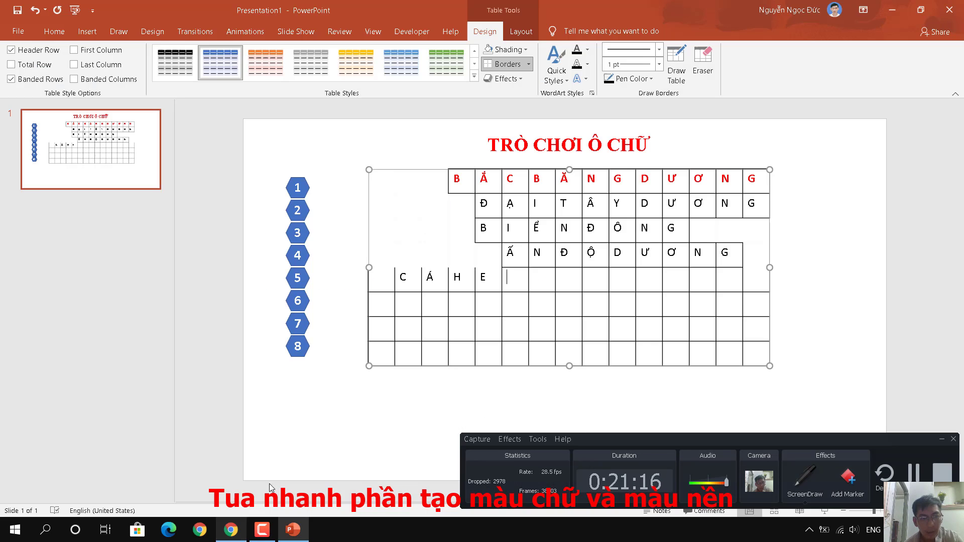
text(O)
key(Tab)
text(X)
key(Tab)
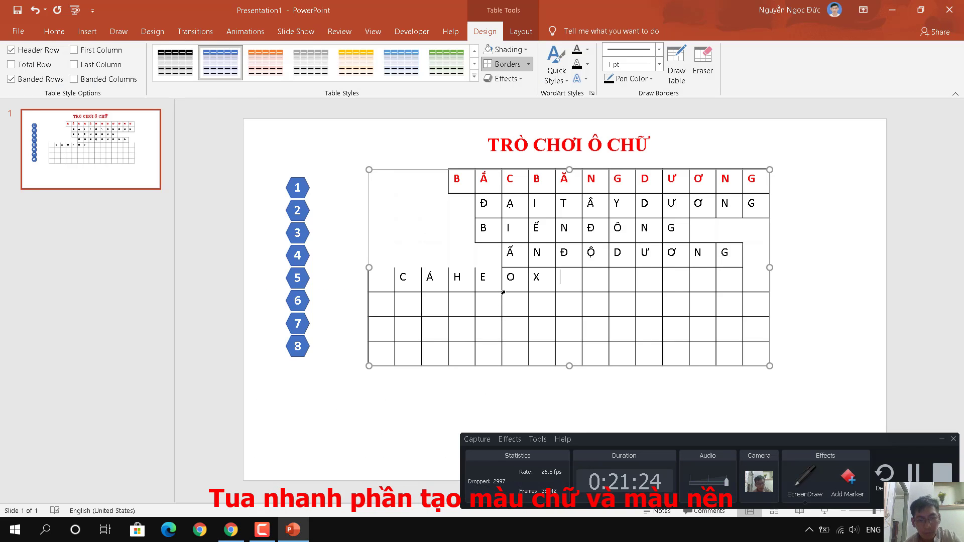
text(A)
key(Tab)
text(N)
key(Tab)
text(H)
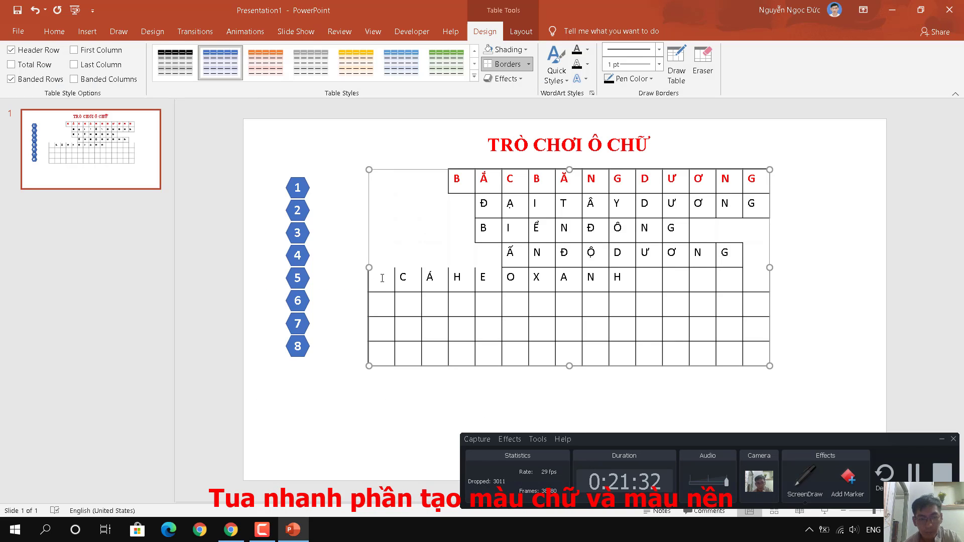
Give row 5's letters C–H full borders and make the empty cells at both ends borderless
mouse_move(382, 278)
mouse_down()
mouse_move(728, 280)
mouse_move(383, 281)
mouse_up()
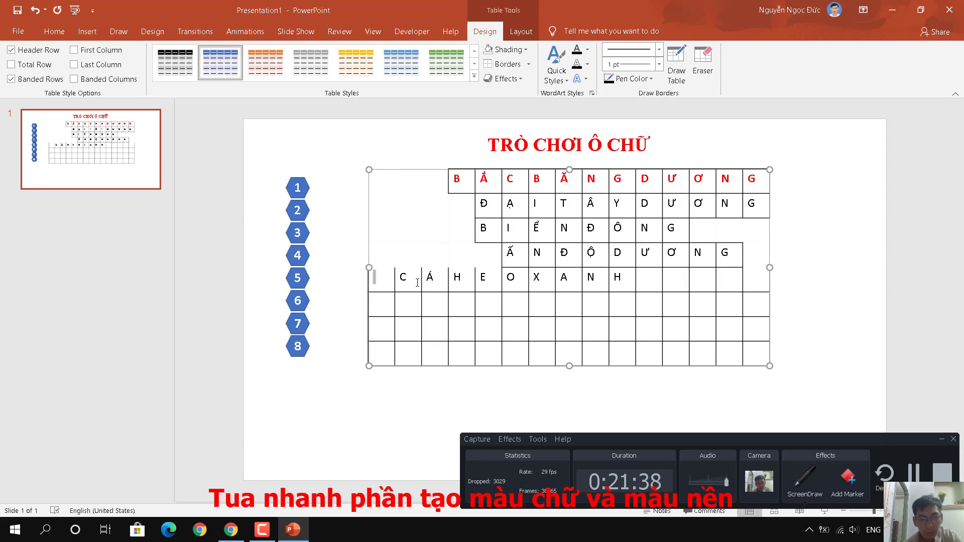
right_click(383, 281)
click(507, 63)
click(526, 156)
click(507, 64)
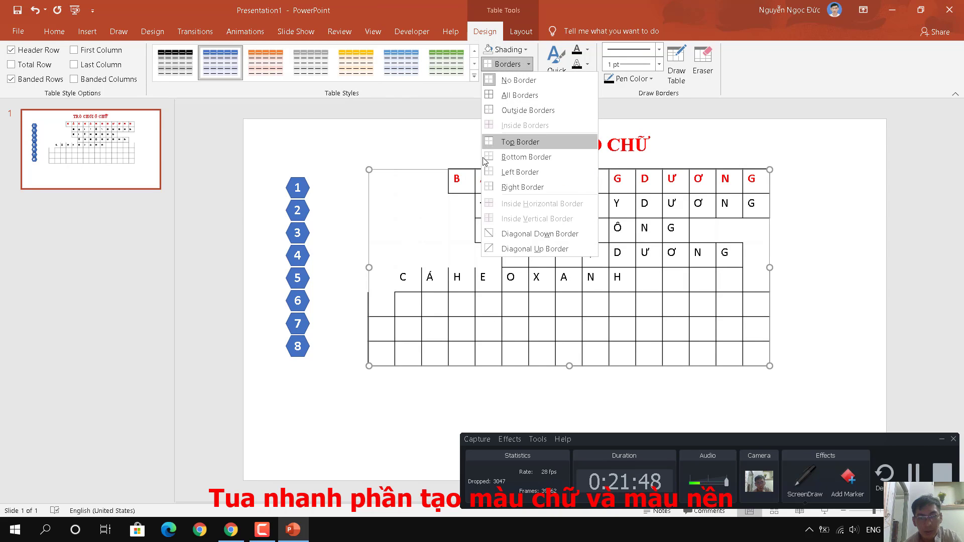
click(485, 160)
drag(401, 279, 733, 280)
click(528, 64)
click(513, 157)
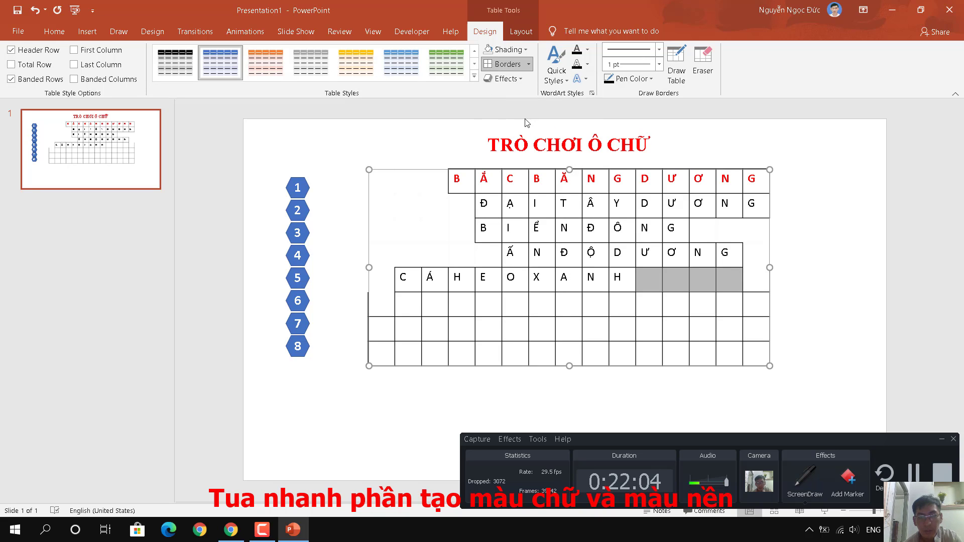
click(528, 63)
click(522, 143)
Add a right border to row 5's H cell and check the answers in the browser
click(448, 239)
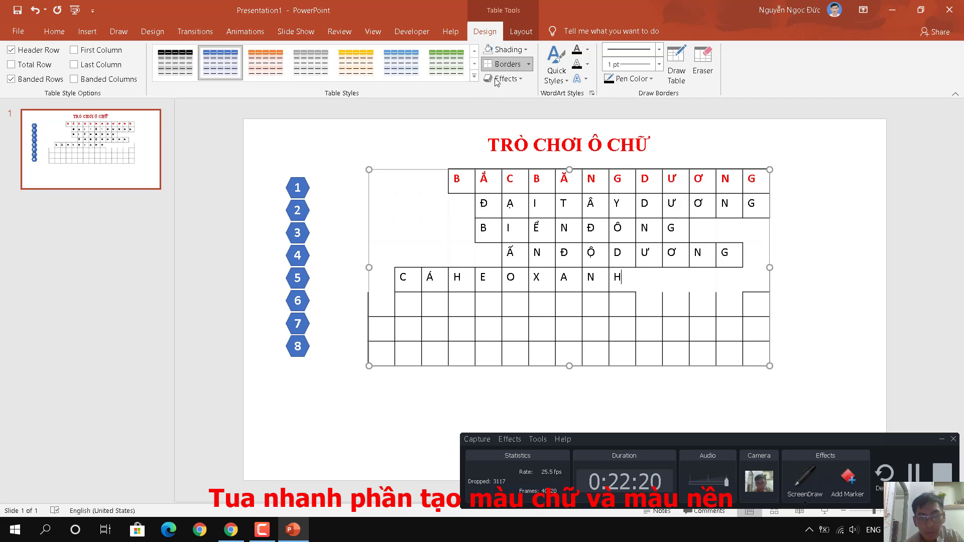
click(528, 64)
click(522, 188)
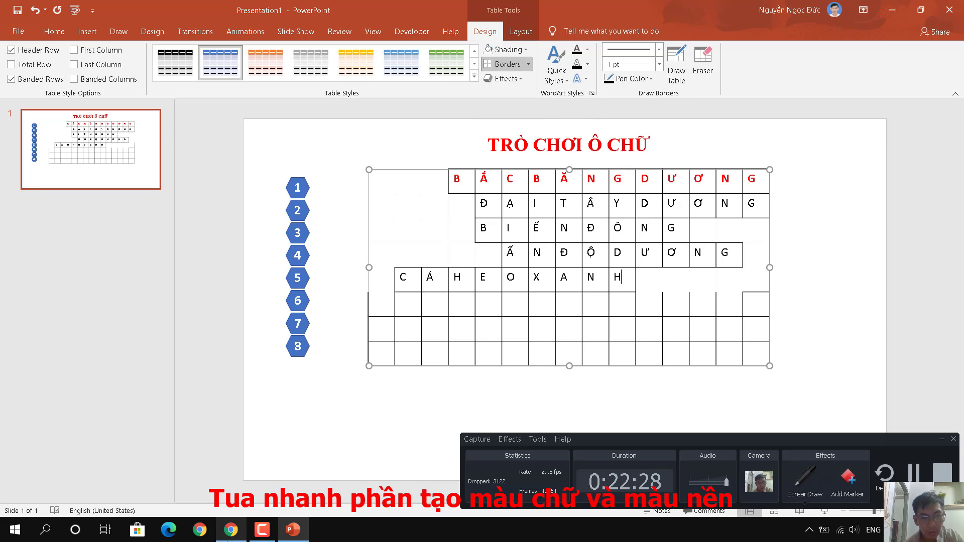
key(alt+Tab)
key(alt+Tab)
Type SAN HÔ into row 6, one letter per cell
click(542, 304)
text(S)
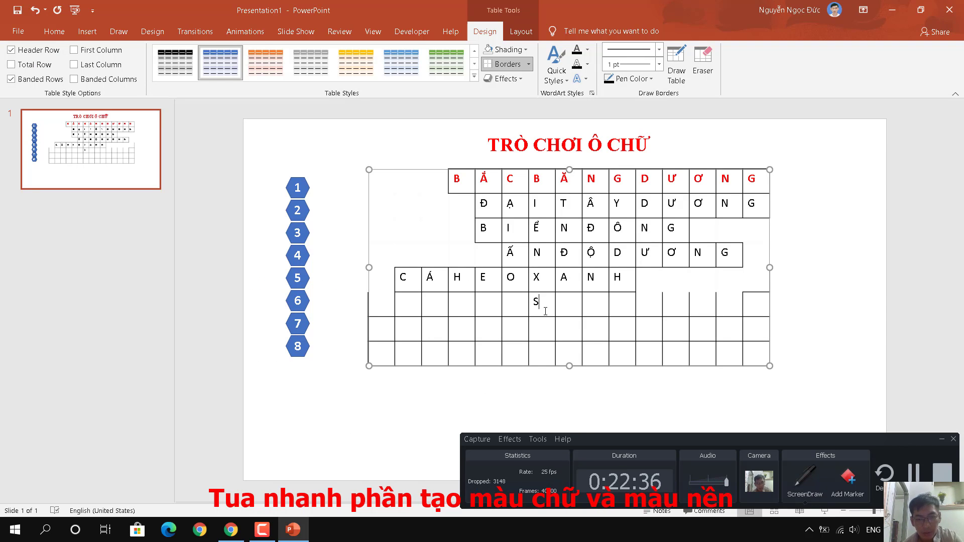
click(513, 303)
text(S)
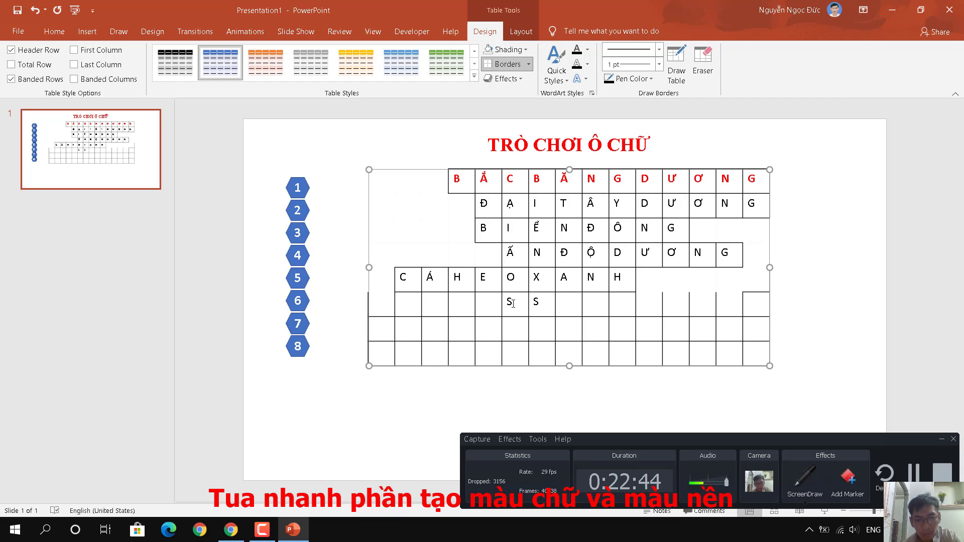
key(Tab)
text(N)
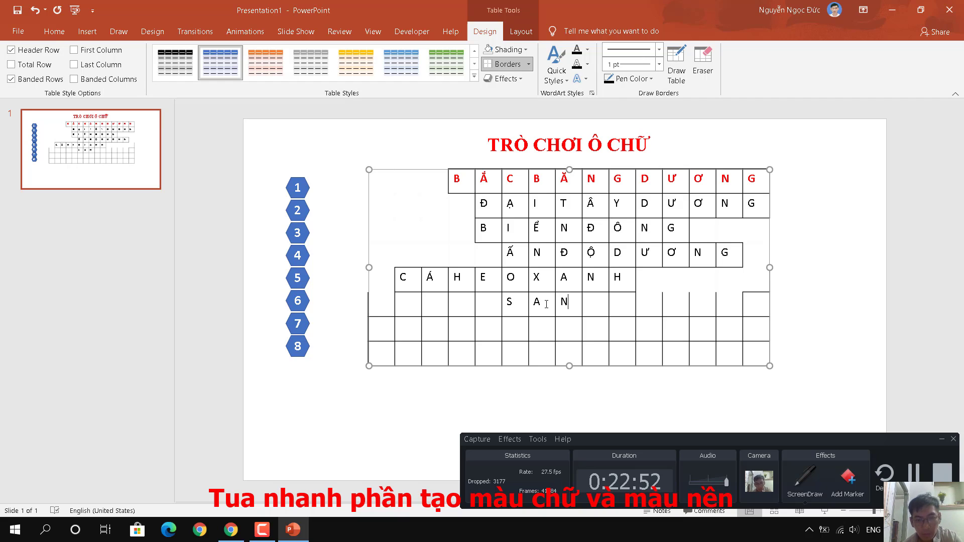
text(HÔ)
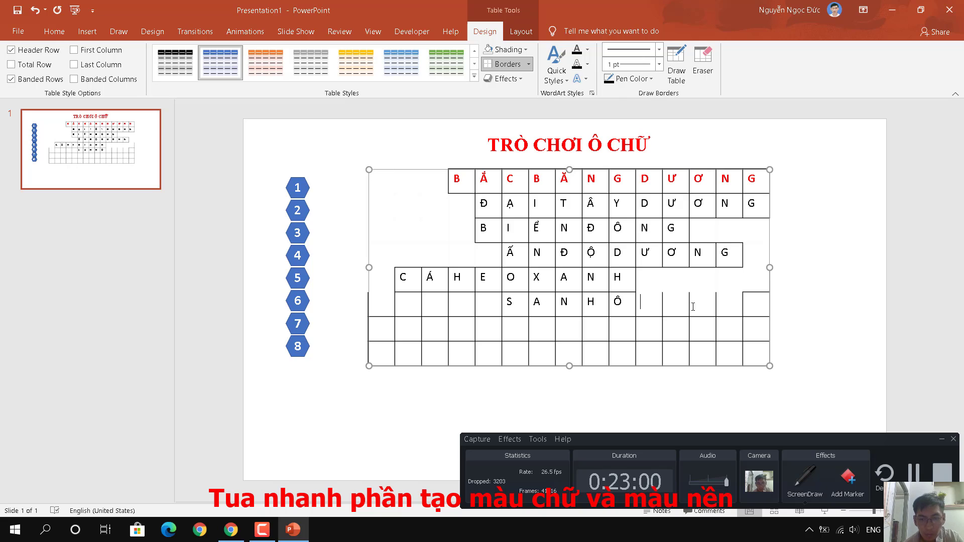
Remove borders from the empty row-6 cells on both sides of SAN HÔ
drag(647, 304, 758, 304)
click(508, 63)
click(507, 140)
click(508, 63)
click(507, 187)
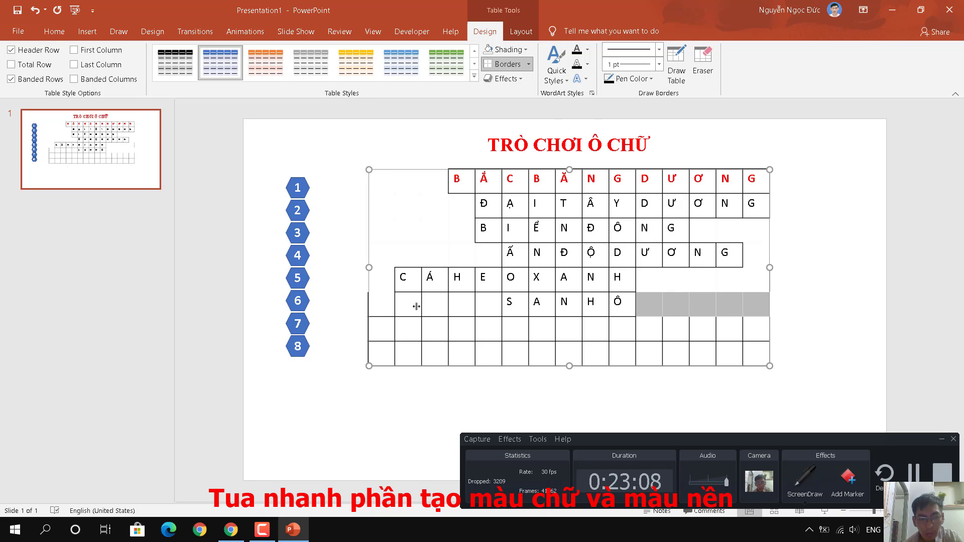
drag(380, 304, 474, 312)
click(508, 64)
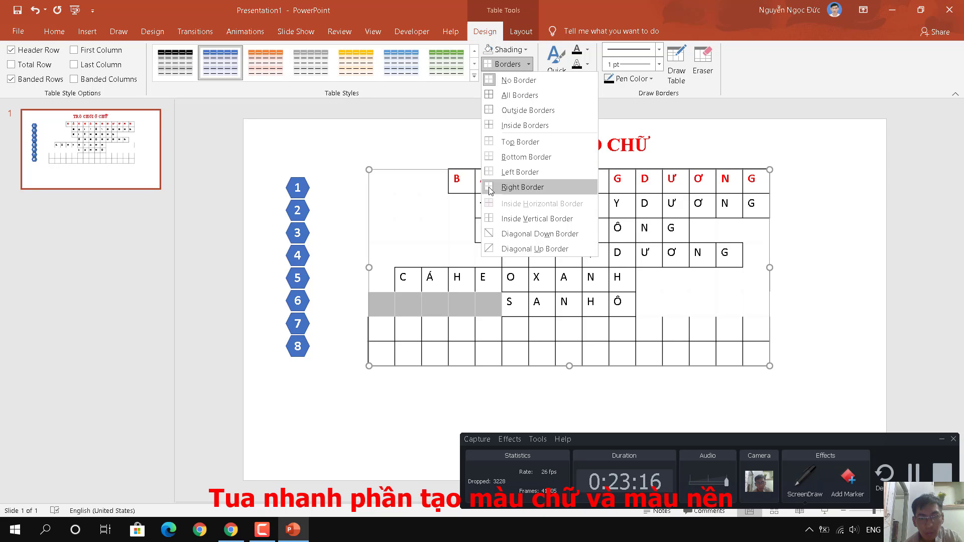
click(507, 188)
Apply borders on all sides to row 5's C through E cells
drag(409, 284, 490, 283)
click(508, 64)
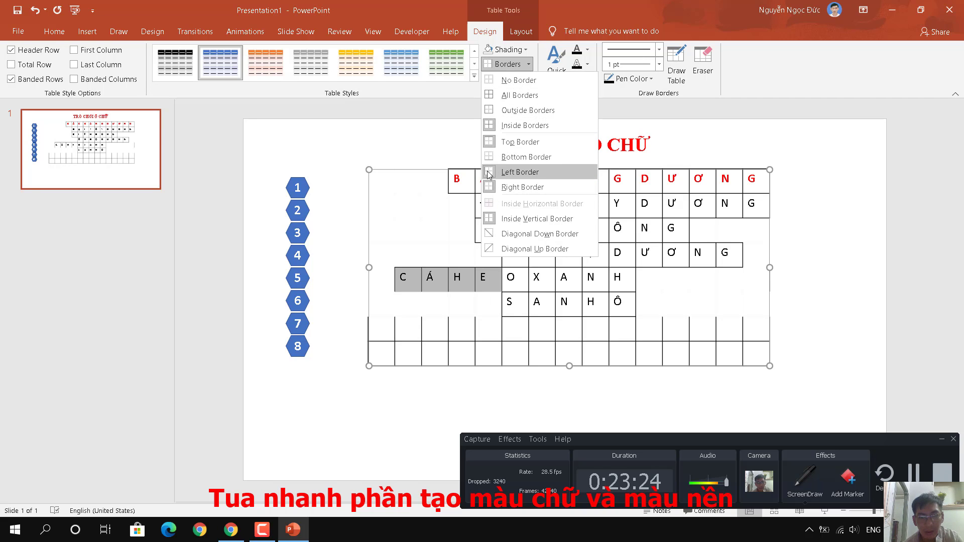
click(507, 172)
click(509, 64)
click(507, 95)
click(459, 279)
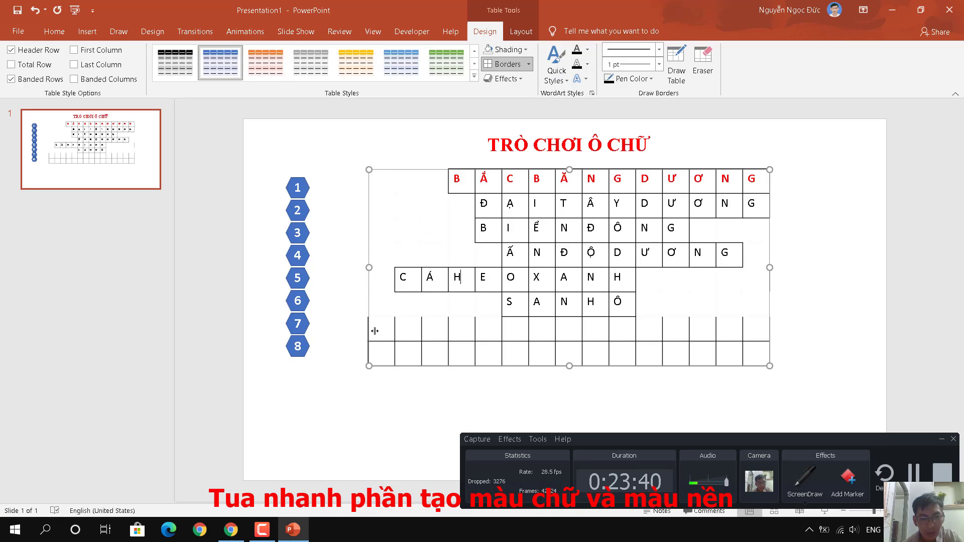
Type THÁI BÌNH DƯƠNG into row 7, correcting a mistyped vowel along the way
click(385, 330)
text(THÁ)
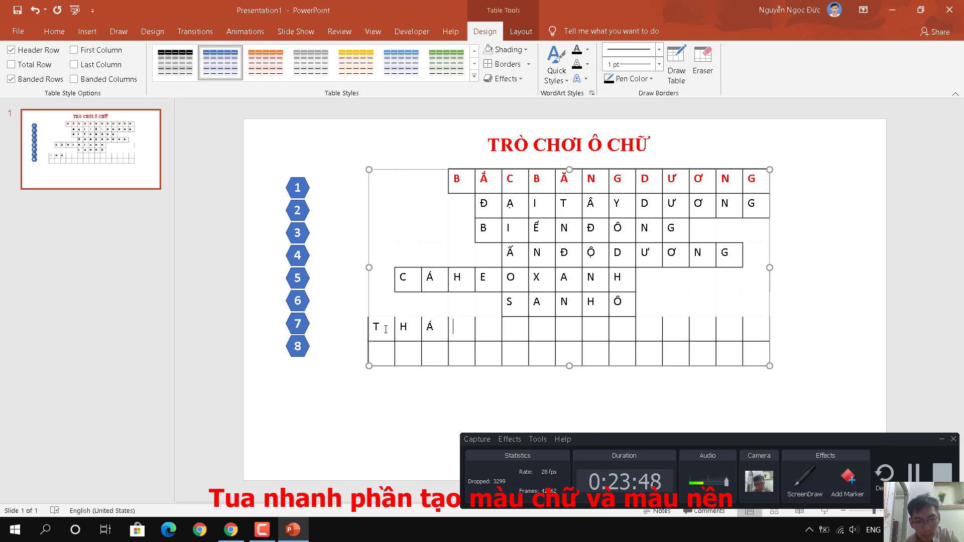
text(I)
key(Tab)
text(B)
key(Tab)
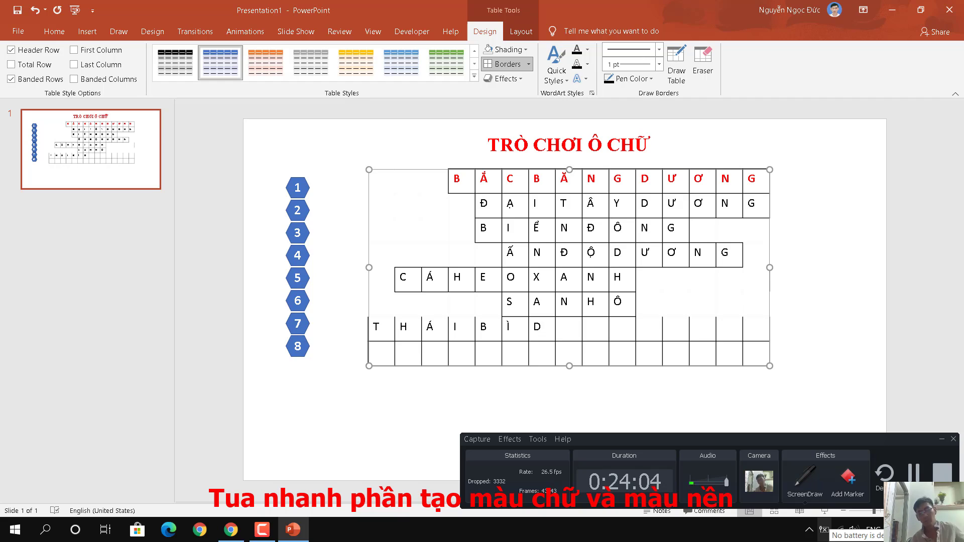
key(BackSpace)
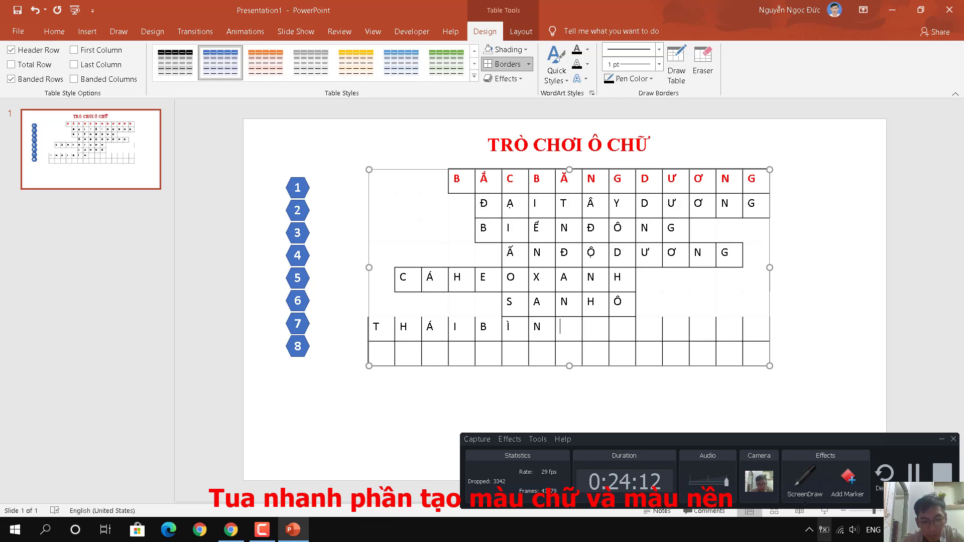
key(BackSpace)
key(BackSpace)
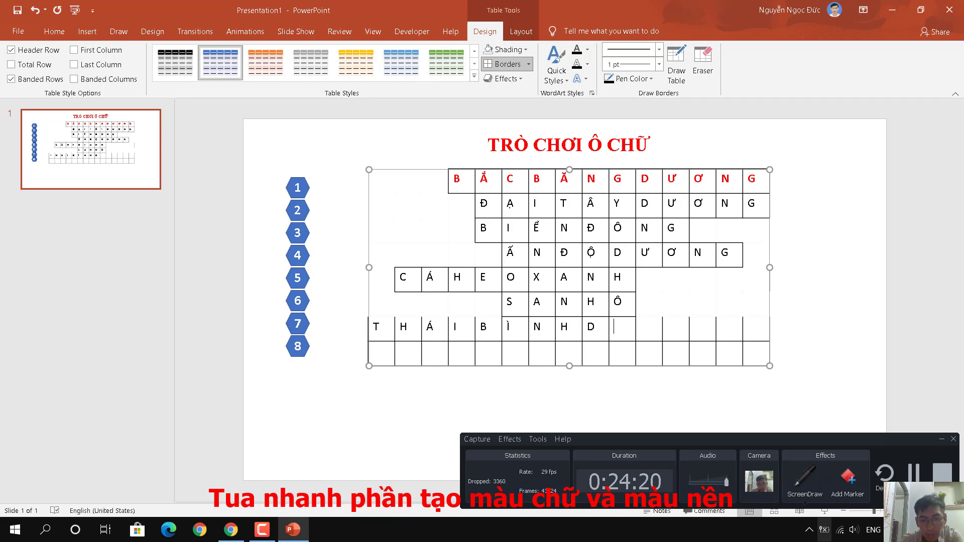
text(Ư)
key(Tab)
text(N)
key(Tab)
text(G)
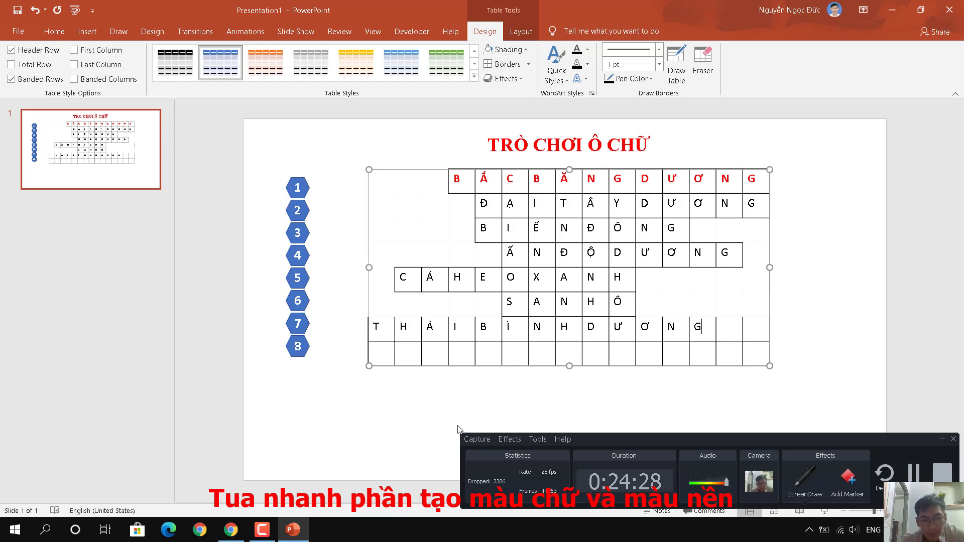
Make the empty cells after row 7's answer borderless, then bring up the Chrome answer page
drag(376, 329, 703, 329)
drag(733, 329, 756, 329)
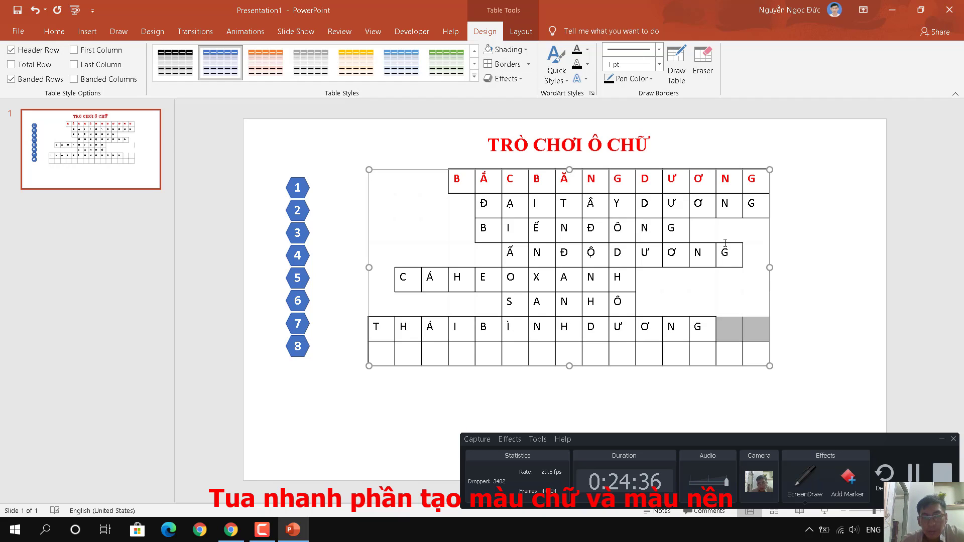
click(528, 64)
click(516, 79)
click(721, 327)
click(528, 64)
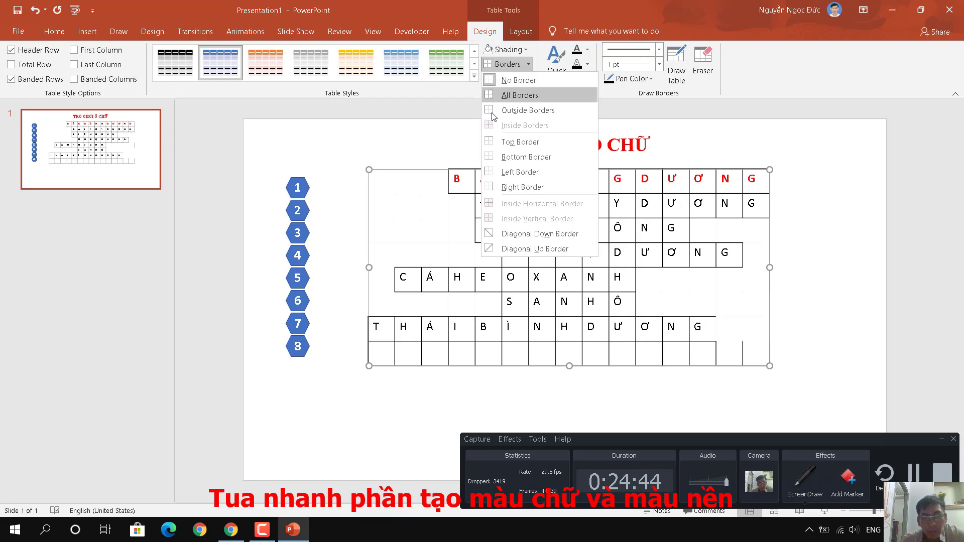
click(507, 189)
click(232, 531)
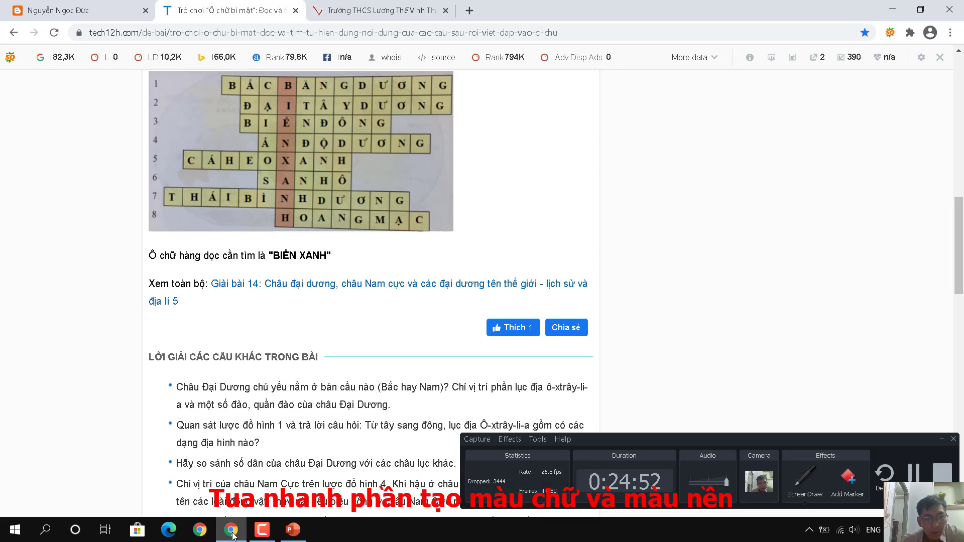
Enter H O A N G M A C across row 8, one letter per cell
click(232, 531)
click(541, 352)
key(Tab)
text(O)
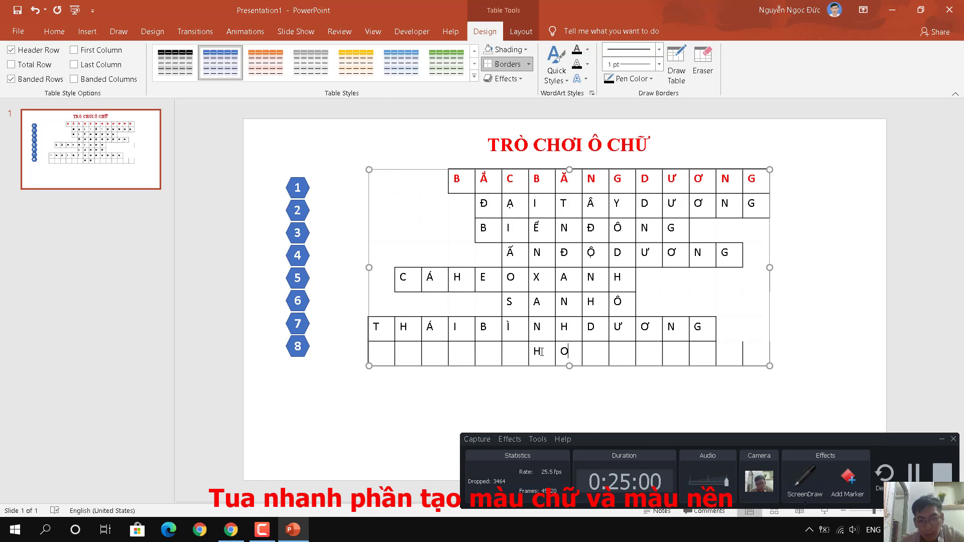
text(	A	N	G	)
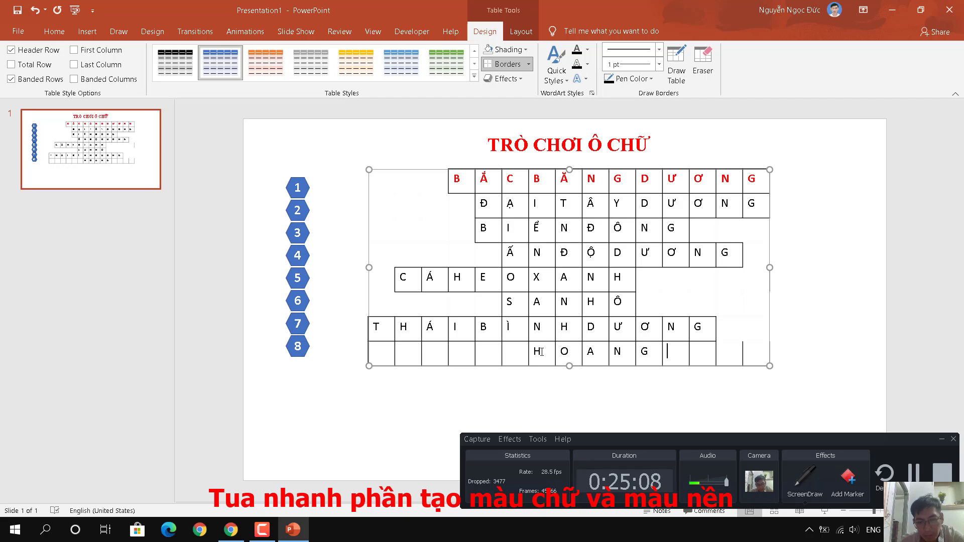
text(M	A	C)
Set the border options on the empty cells left of row 8's answer
drag(382, 354, 514, 354)
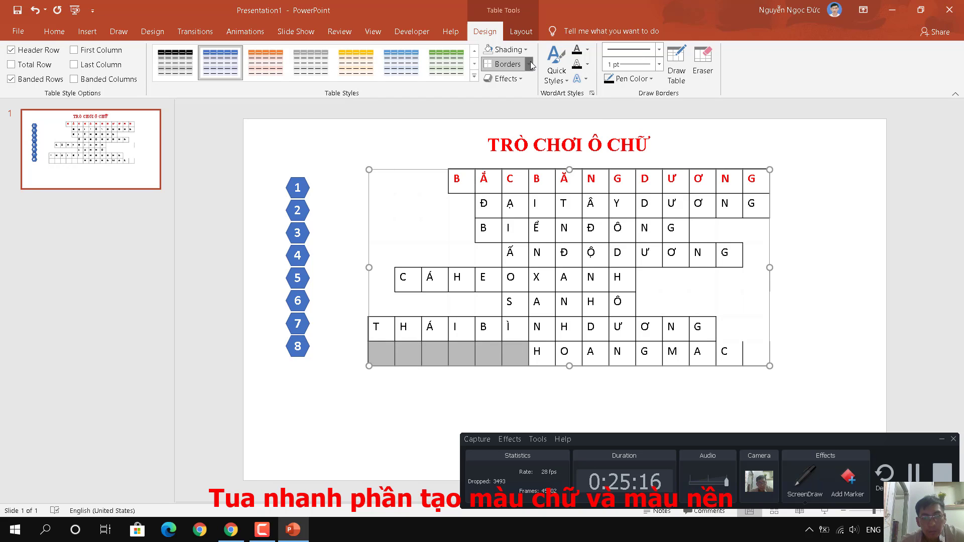
click(526, 65)
click(522, 187)
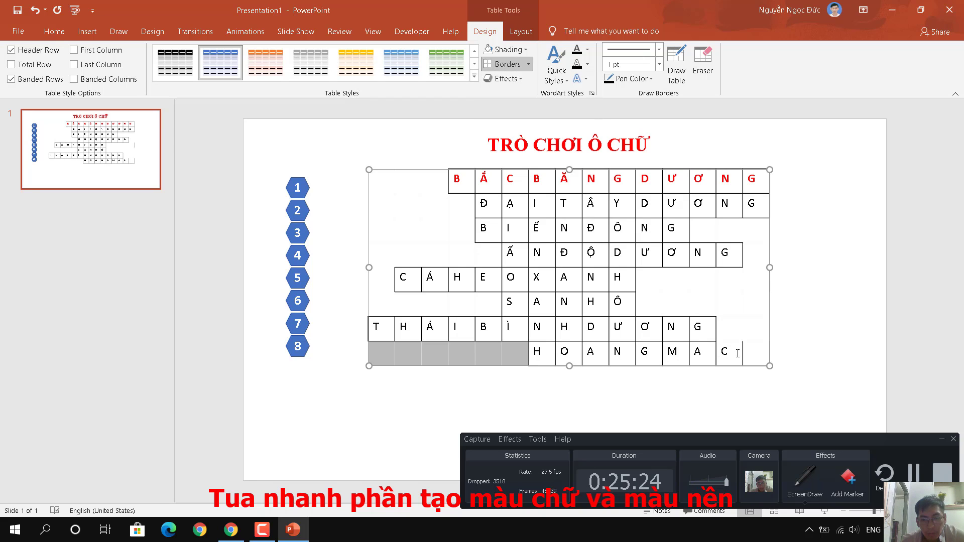
click(528, 64)
click(523, 85)
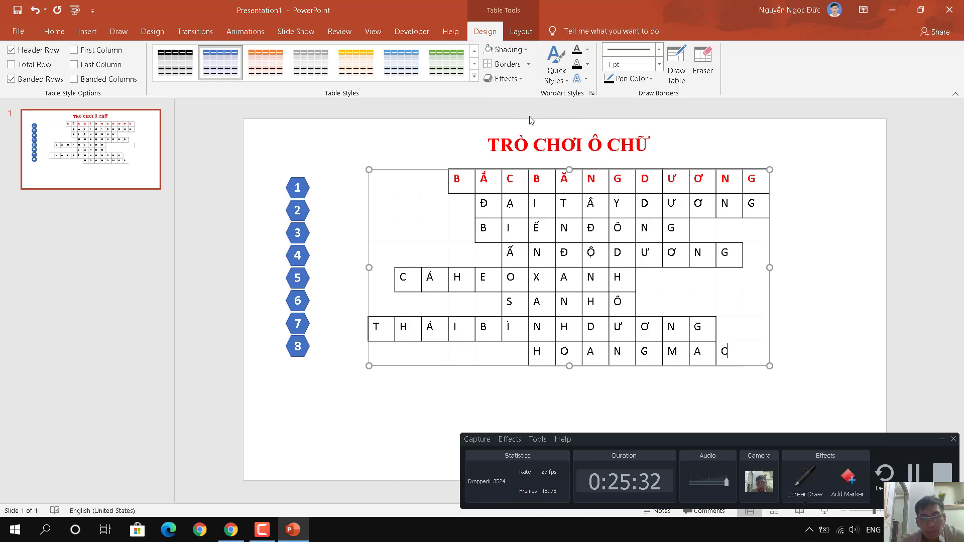
click(529, 65)
click(516, 98)
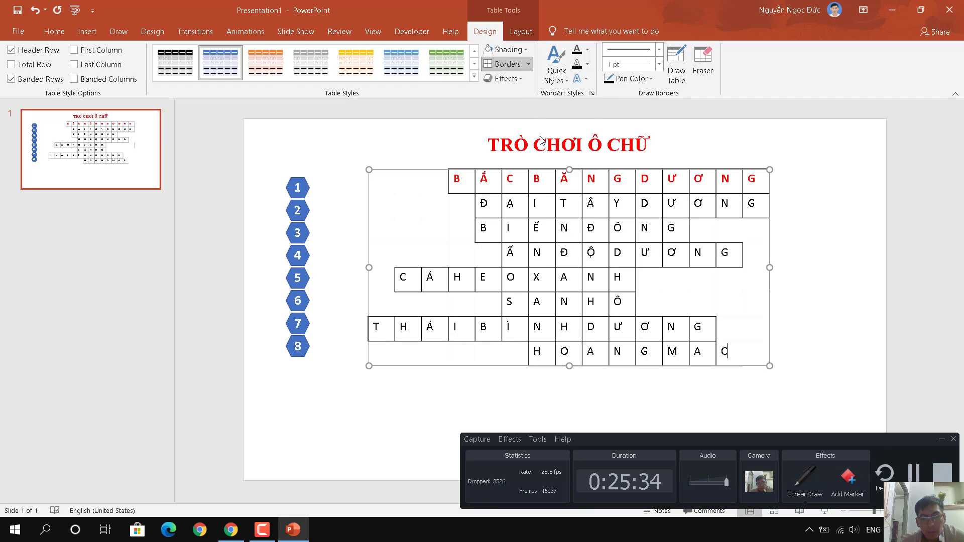
Select every table cell and apply Center alignment plus Middle vertical alignment to the letters
click(799, 352)
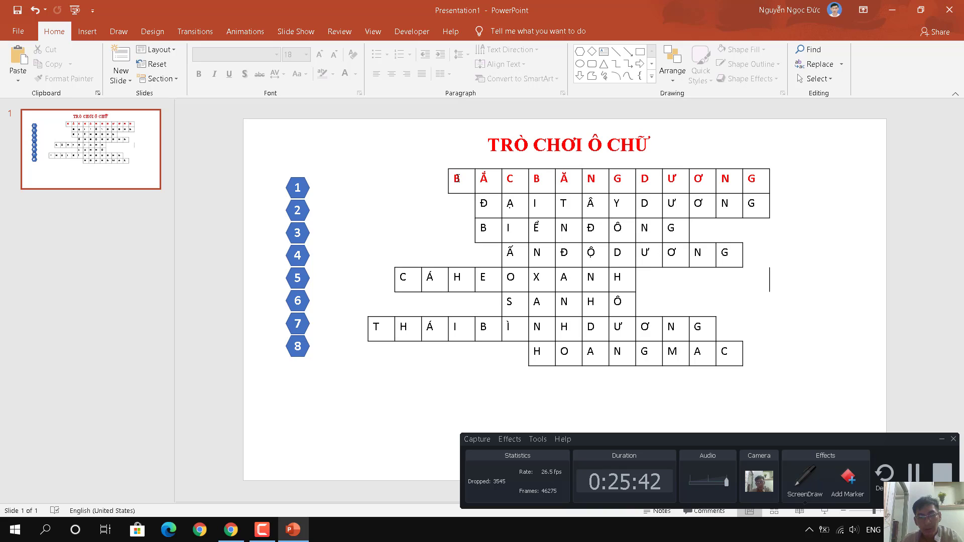
drag(464, 179, 727, 359)
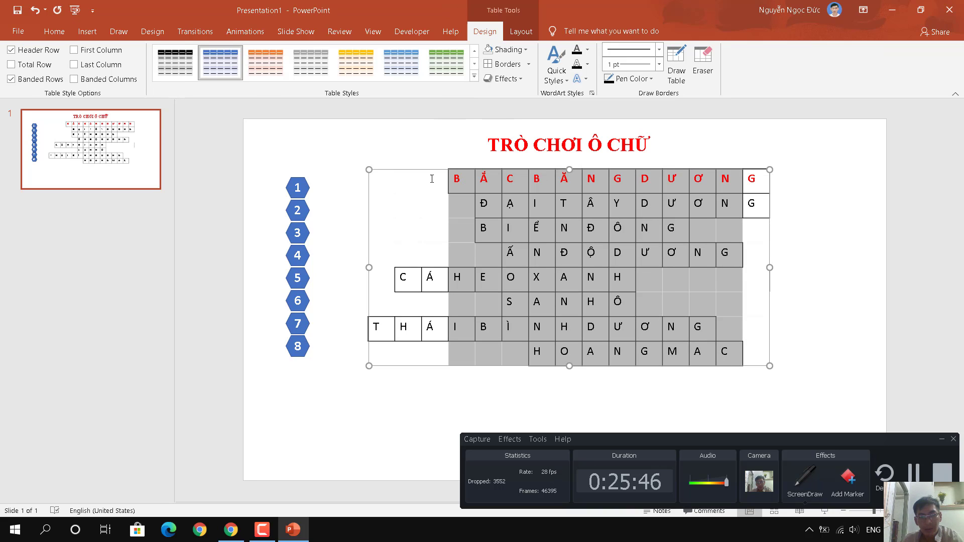
click(450, 177)
drag(381, 177, 768, 367)
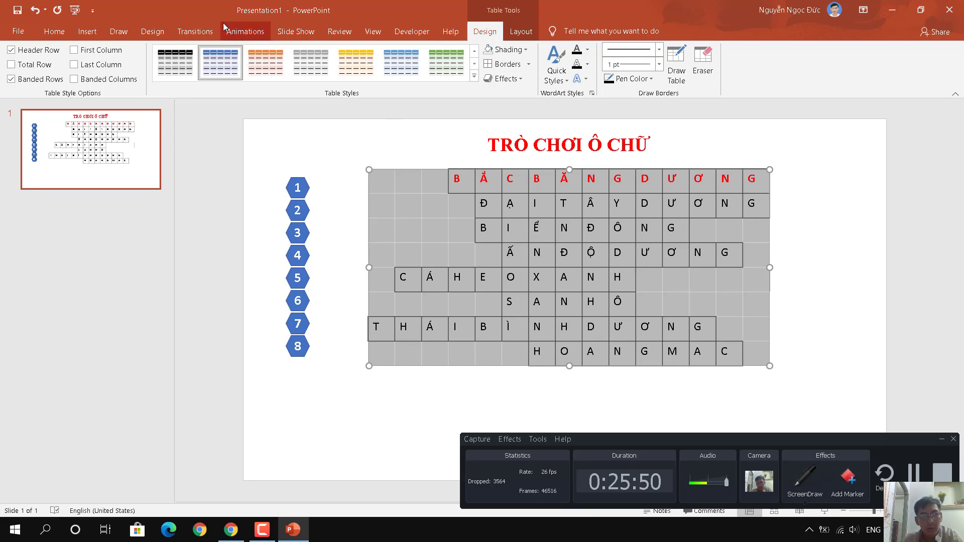
click(54, 32)
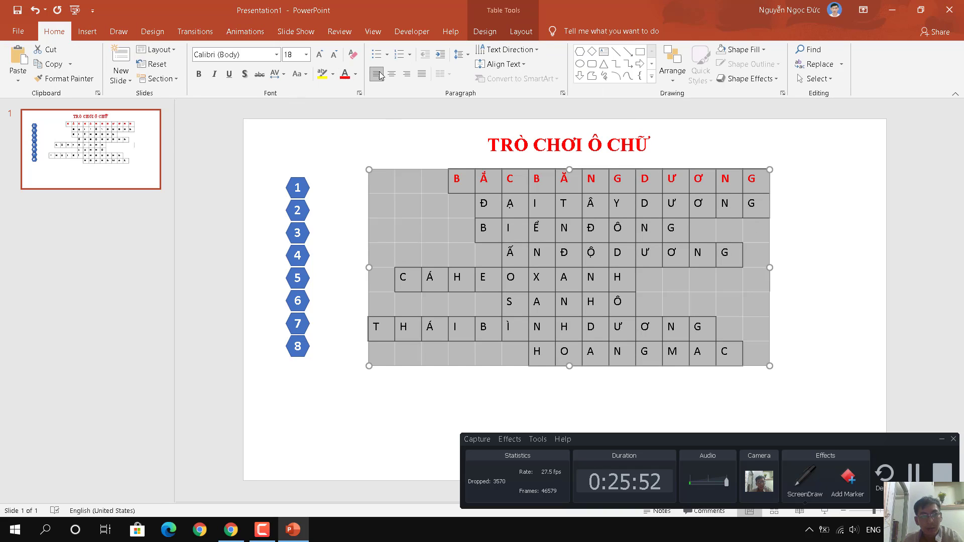
click(391, 75)
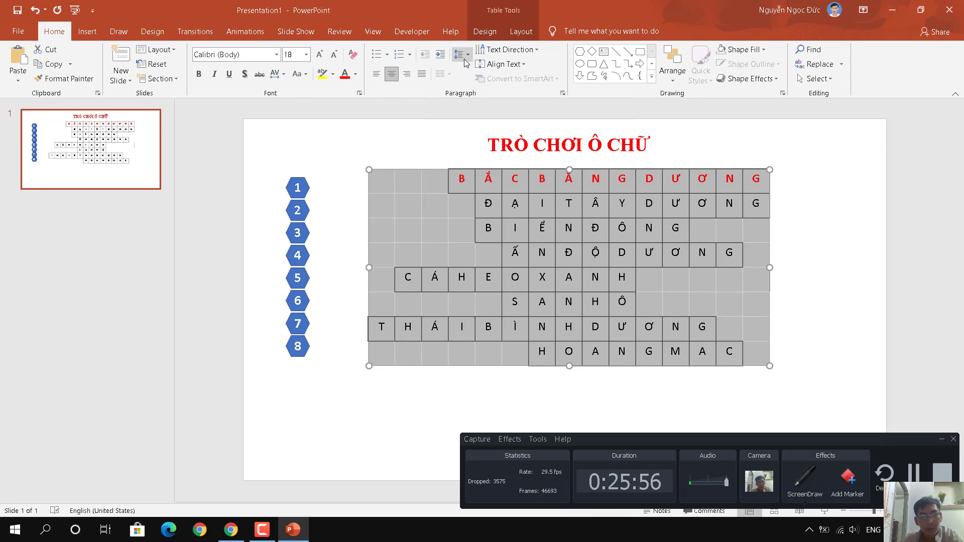
click(522, 65)
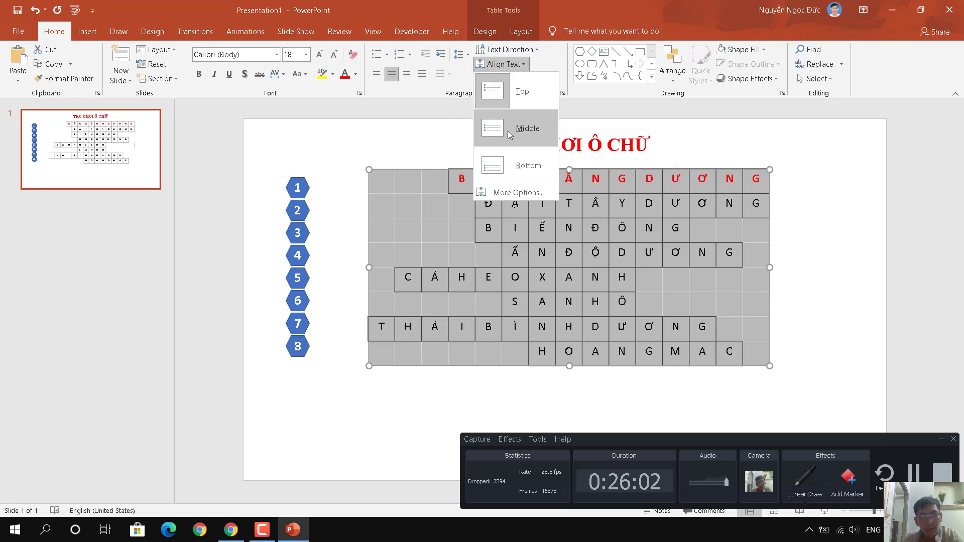
click(510, 132)
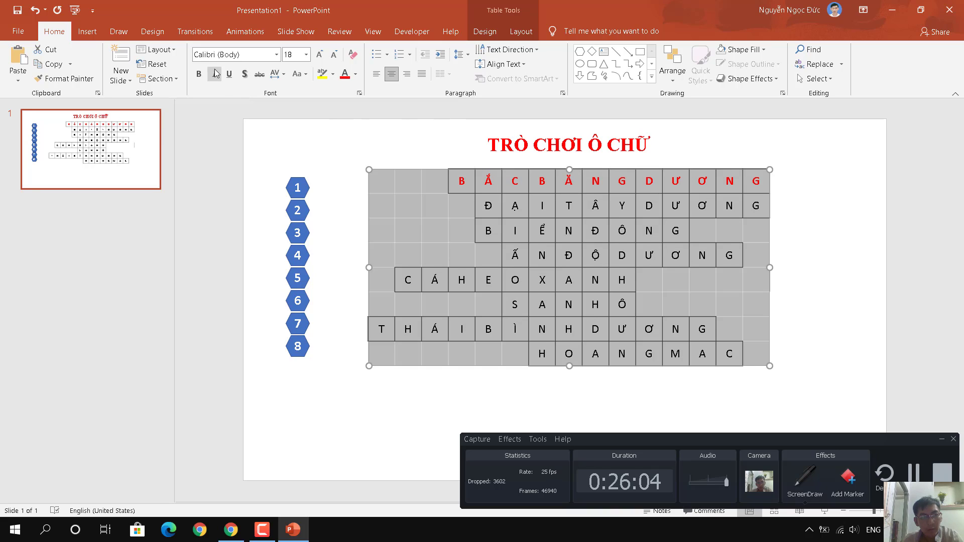
Format the table letters as bold Times New Roman at font size 25
click(199, 74)
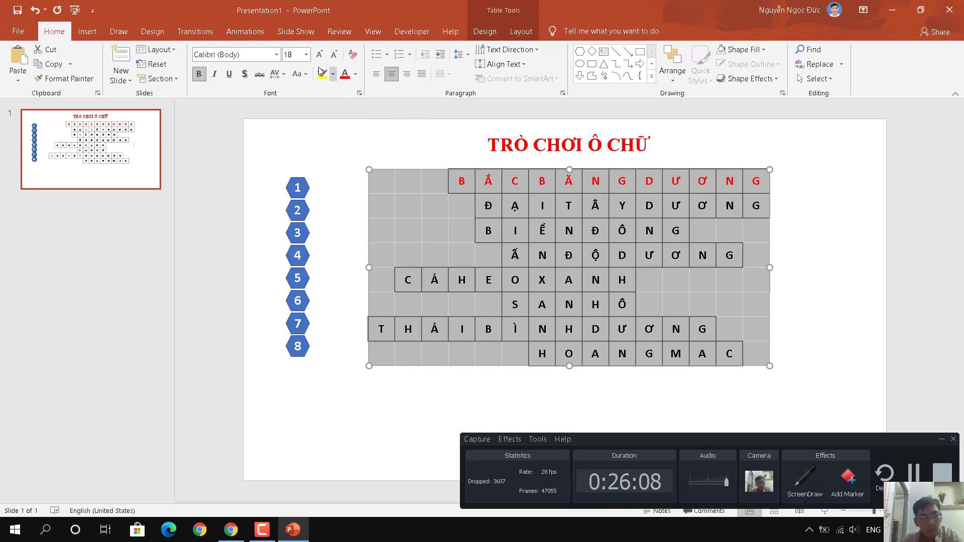
click(258, 55)
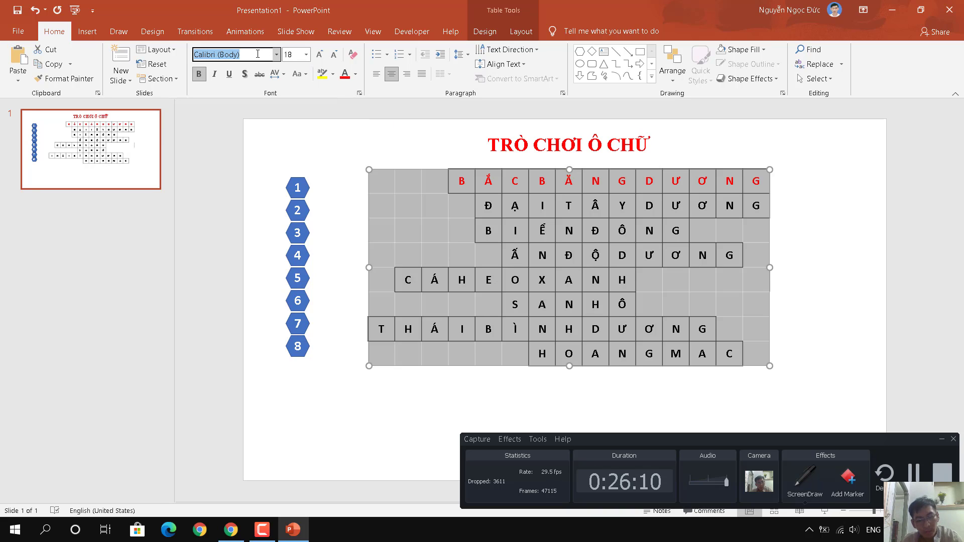
text(Times New Roman)
key(Return)
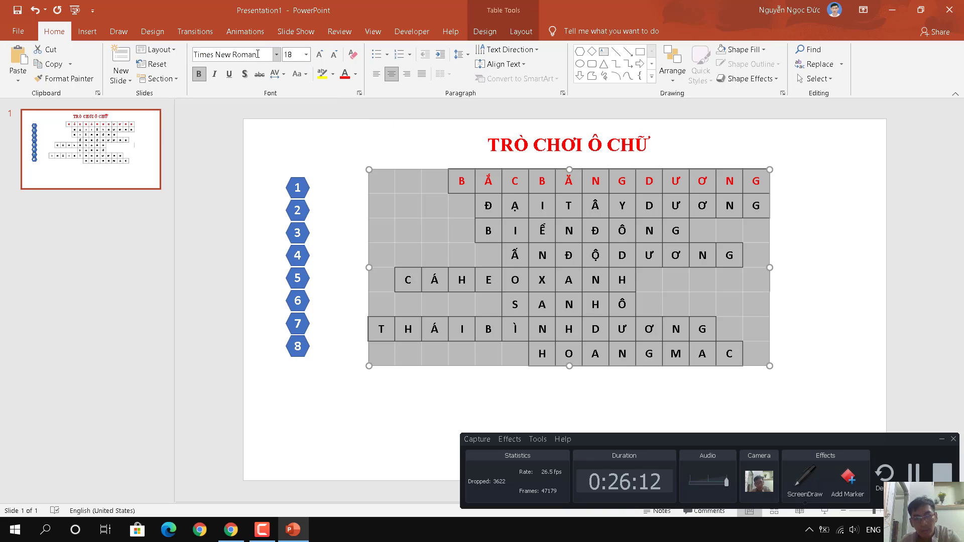
click(305, 55)
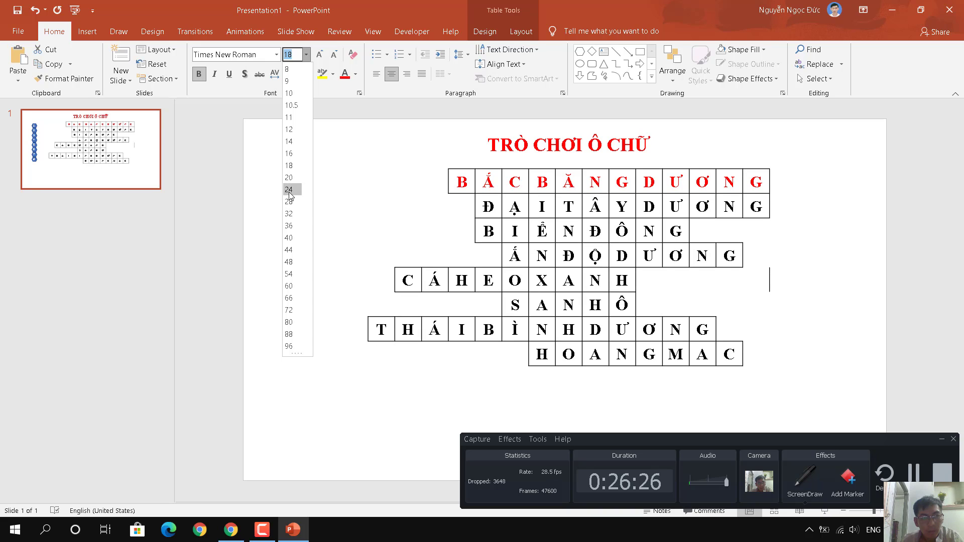
click(289, 190)
text(26)
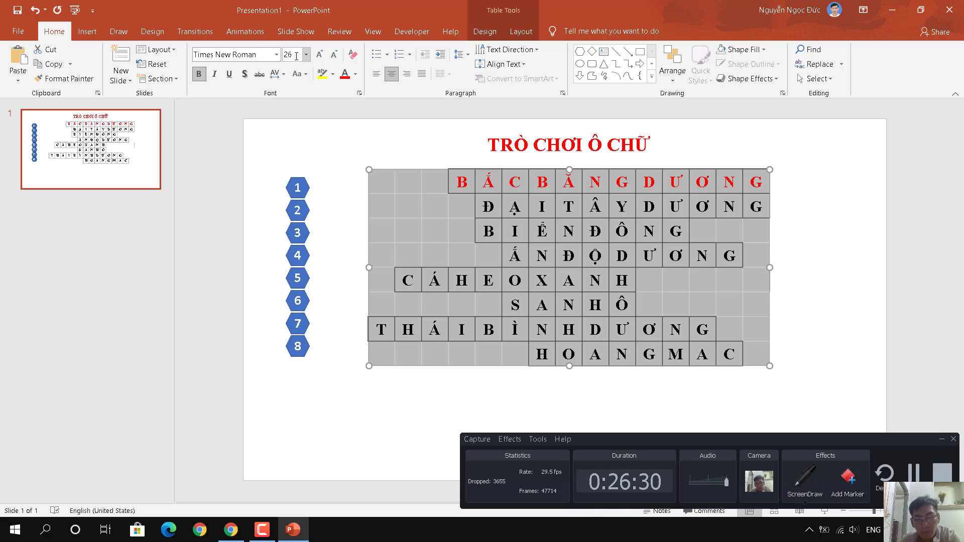
key(Return)
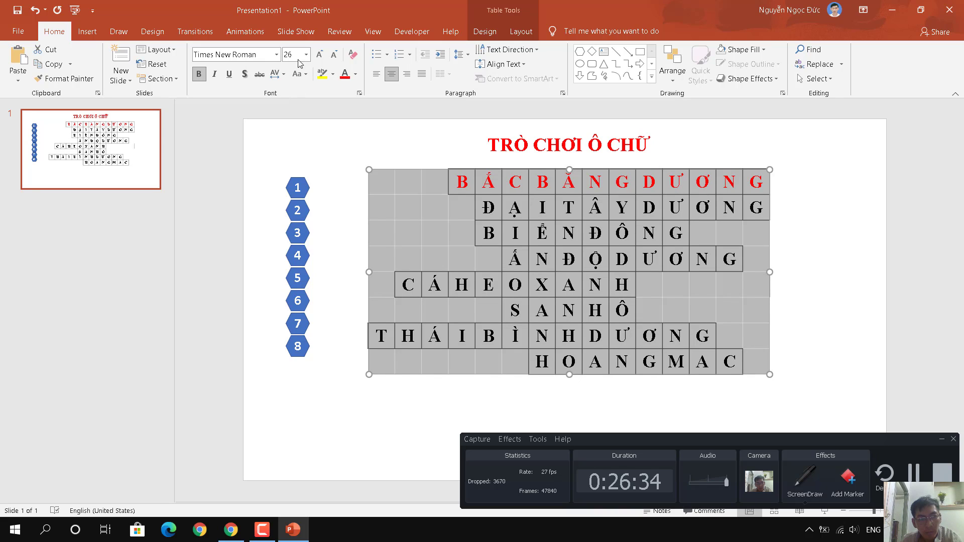
click(297, 57)
text(25)
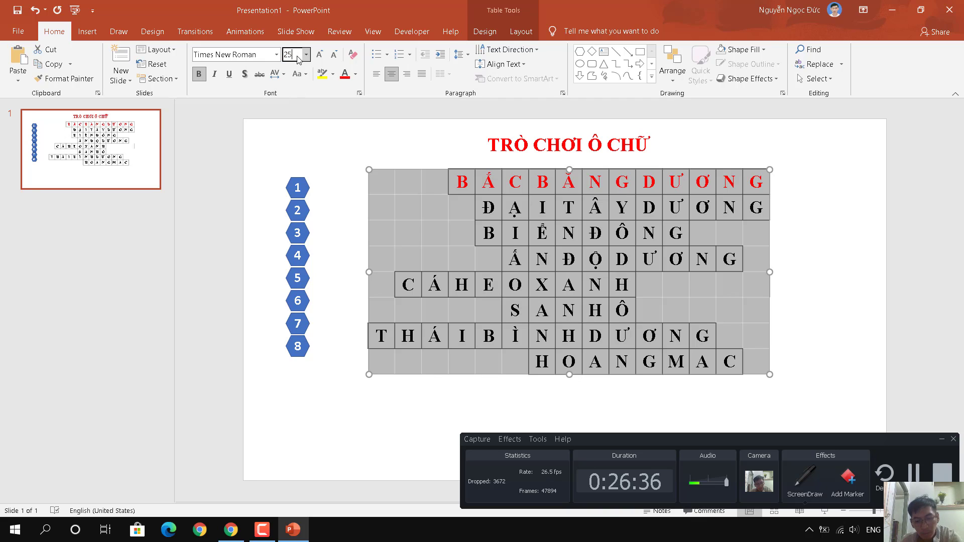
key(Return)
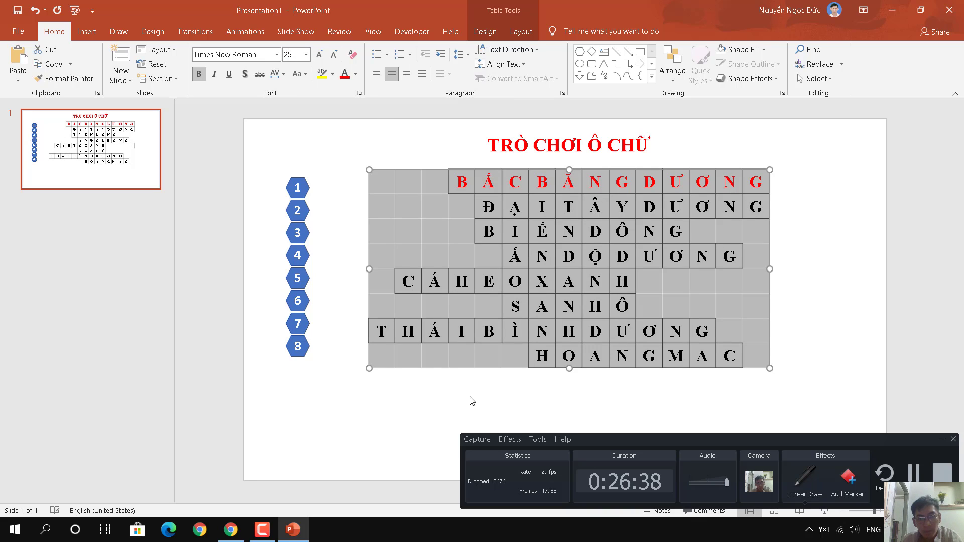
click(448, 406)
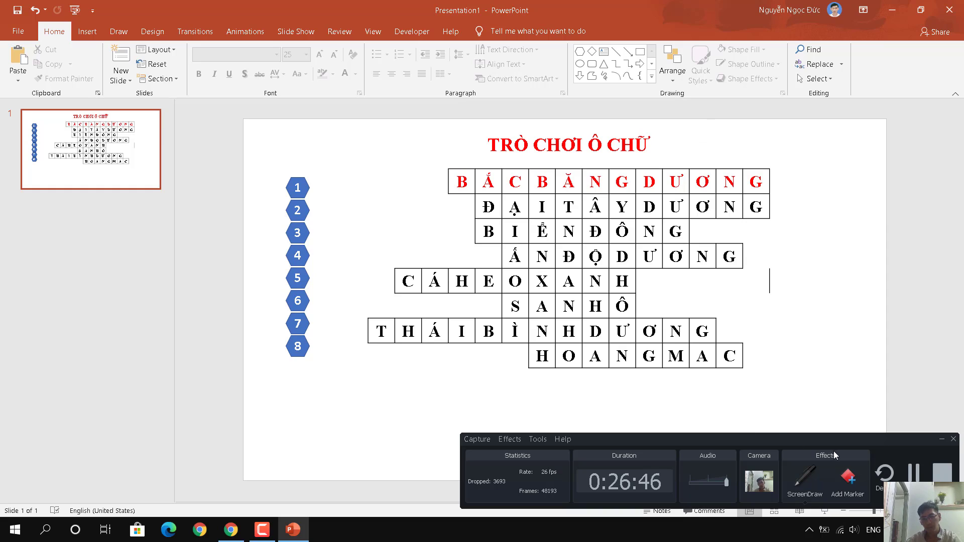
click(941, 441)
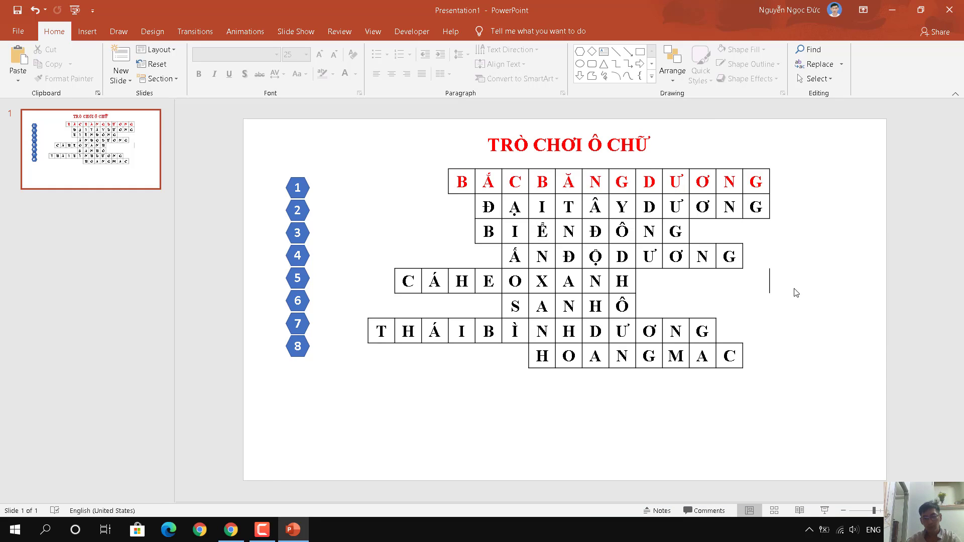
click(763, 281)
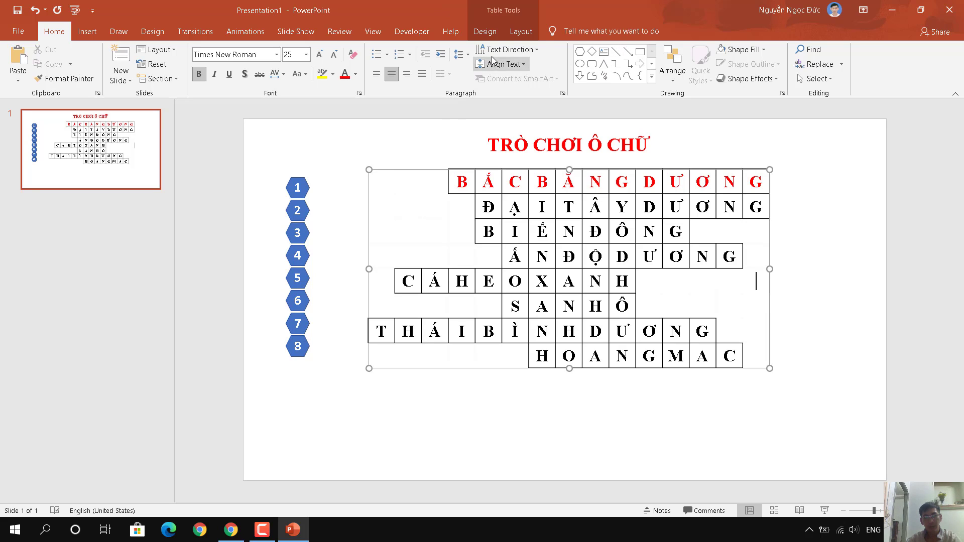
click(485, 32)
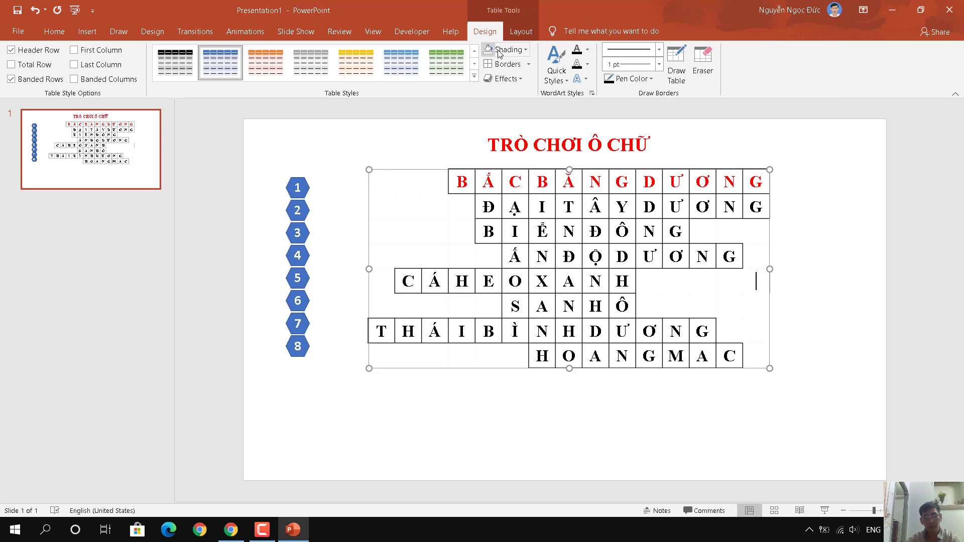
click(529, 64)
click(517, 82)
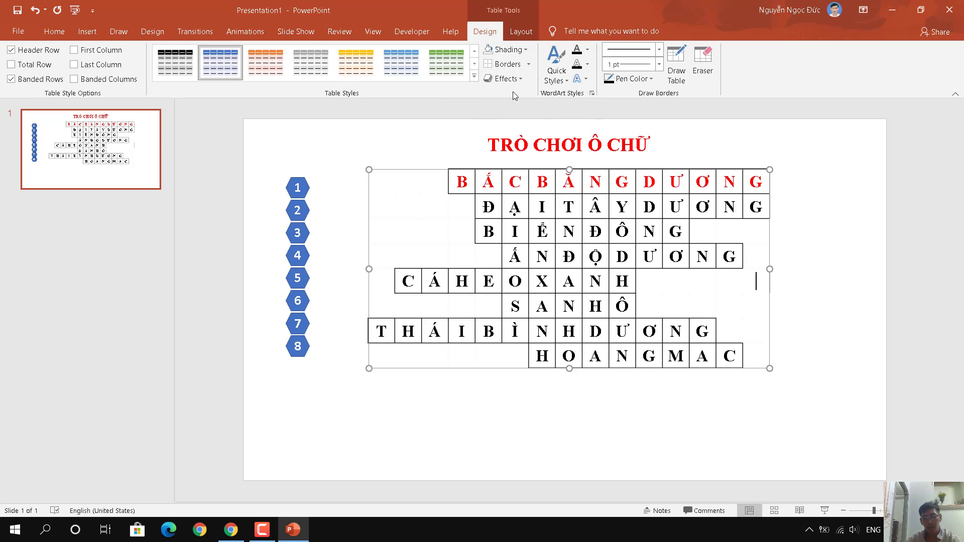
click(814, 246)
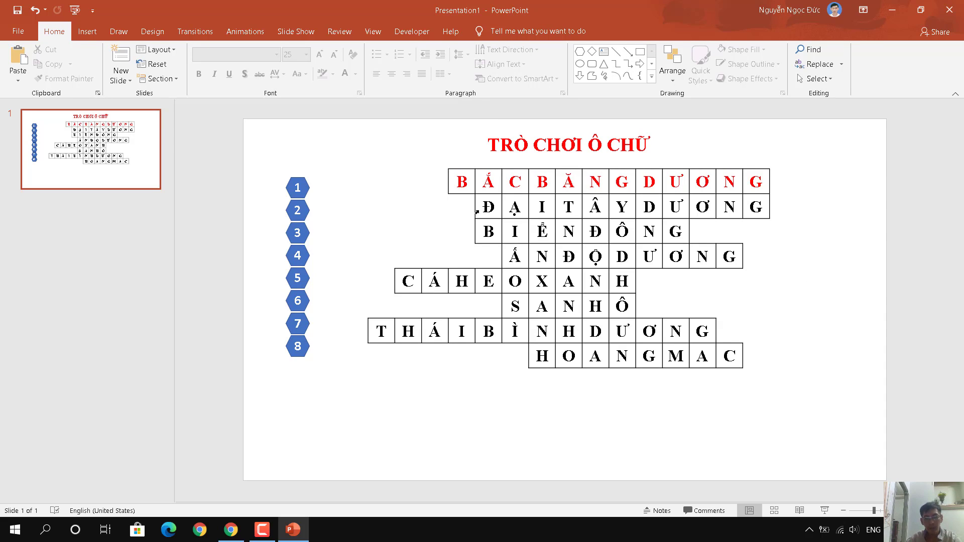
drag(459, 181, 755, 181)
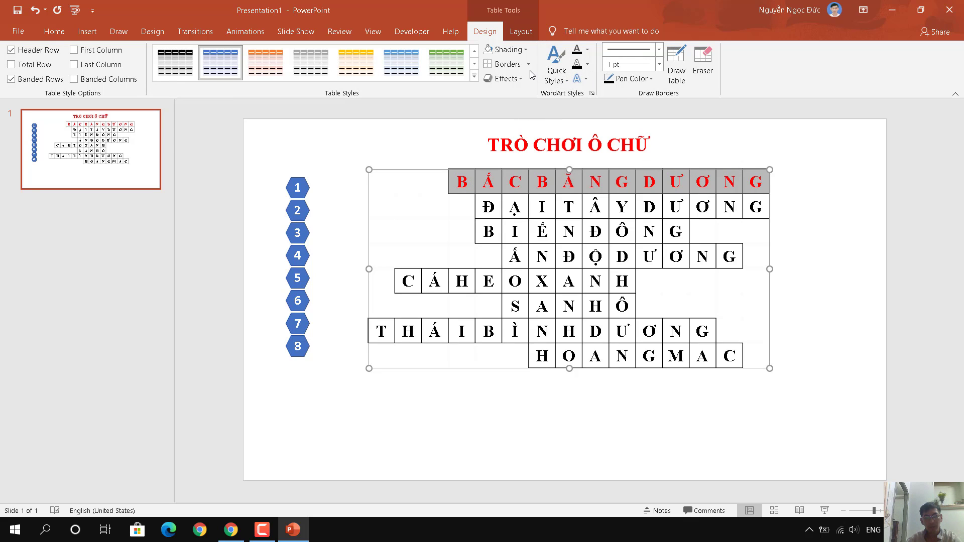
Shade the cells of the BẮC BĂNG DƯƠNG row with a standard blue fill
click(527, 50)
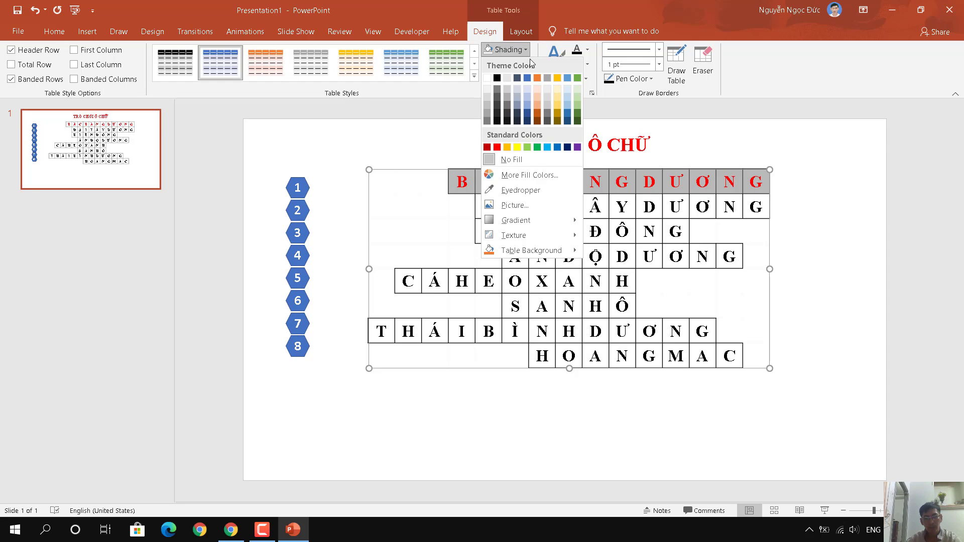
click(549, 150)
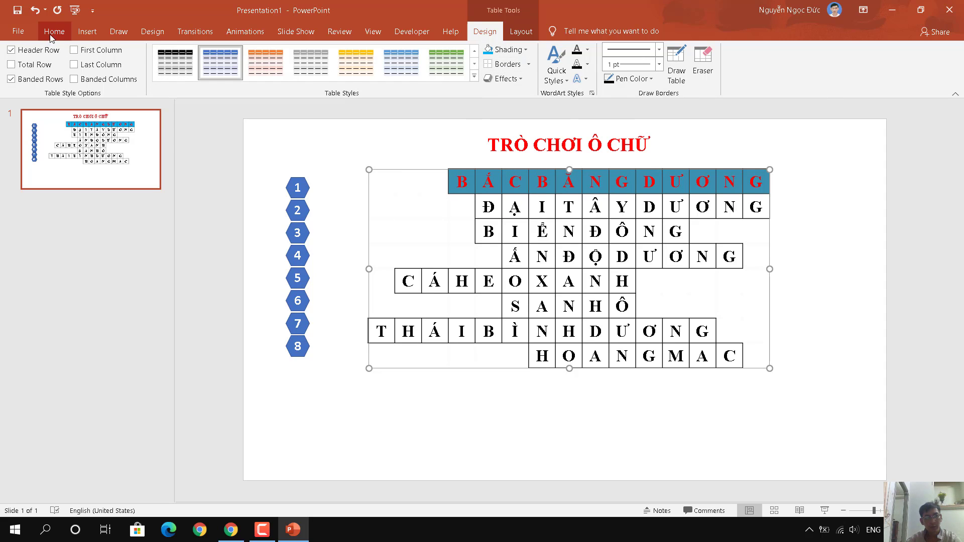
Make row 1's letters yellow and copy that letter formatting to rows 2 and 3
click(355, 74)
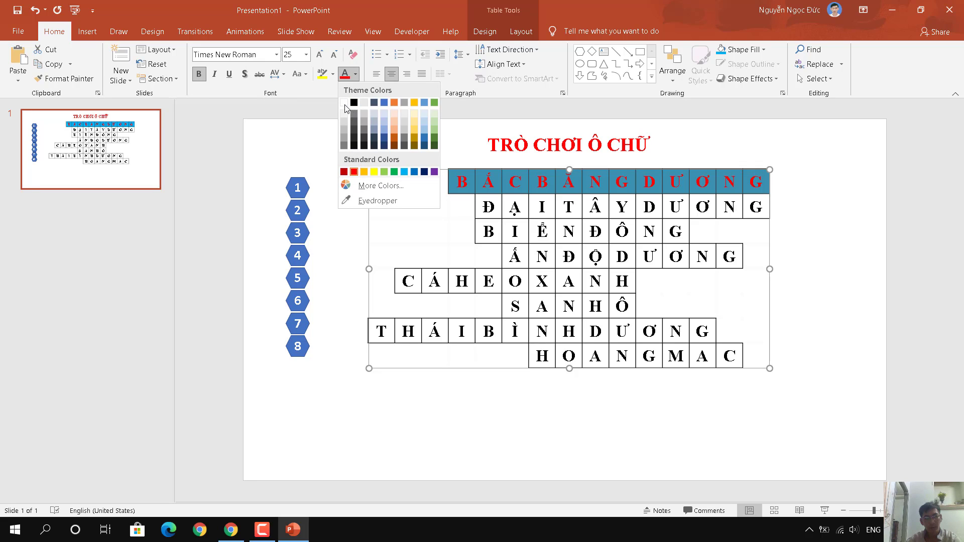
click(374, 173)
click(469, 213)
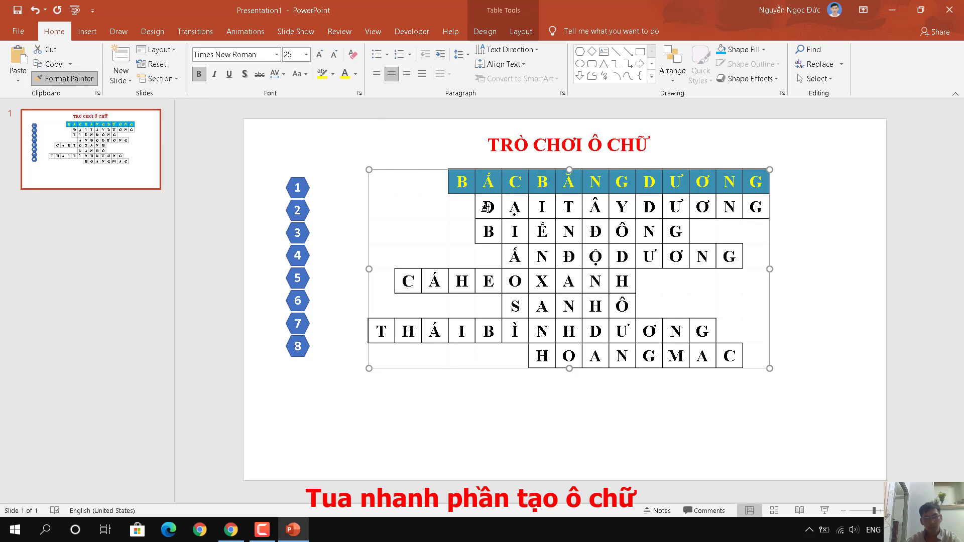
drag(487, 207, 679, 210)
click(64, 78)
drag(490, 228, 679, 231)
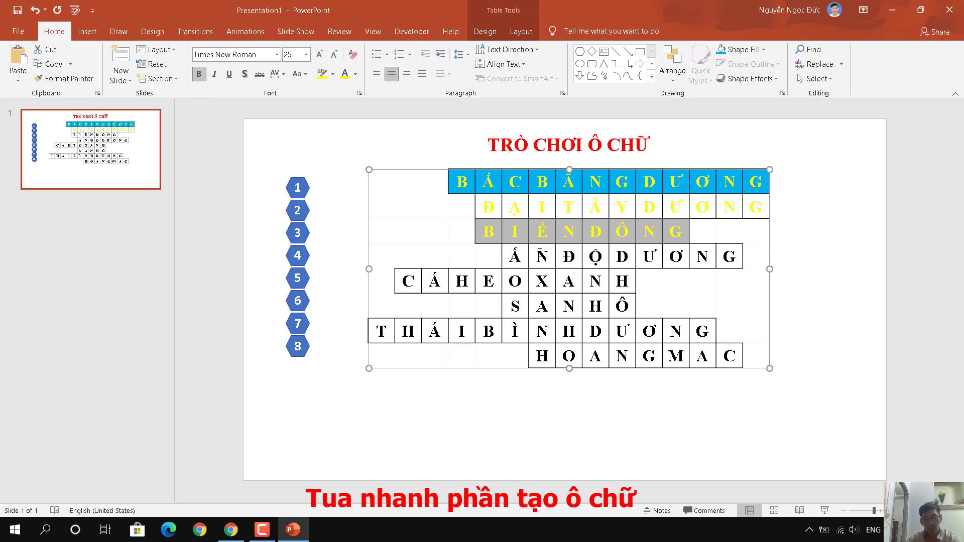
Fill row 2 with blue shading and turn the letters of rows 3 to 8 yellow
drag(476, 207, 756, 208)
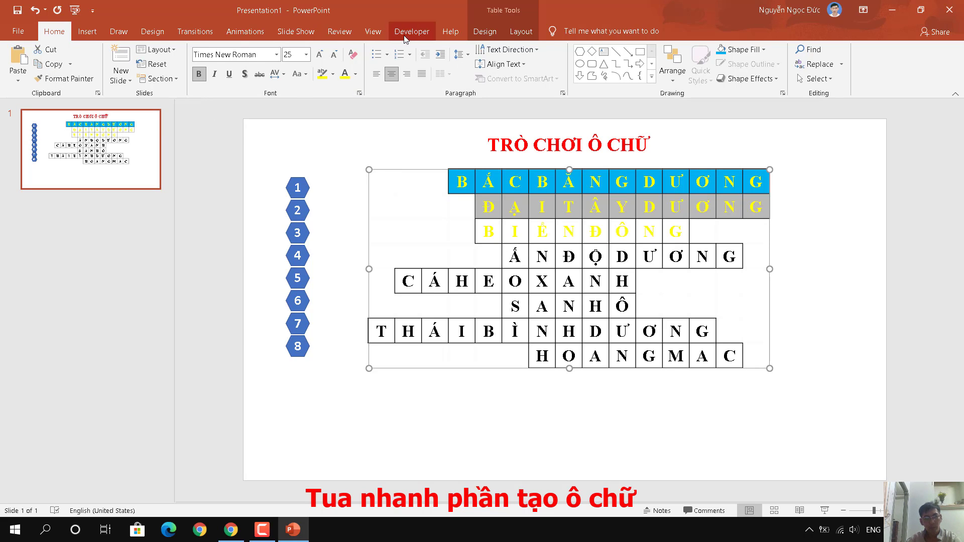
click(485, 32)
click(497, 52)
drag(482, 231, 738, 256)
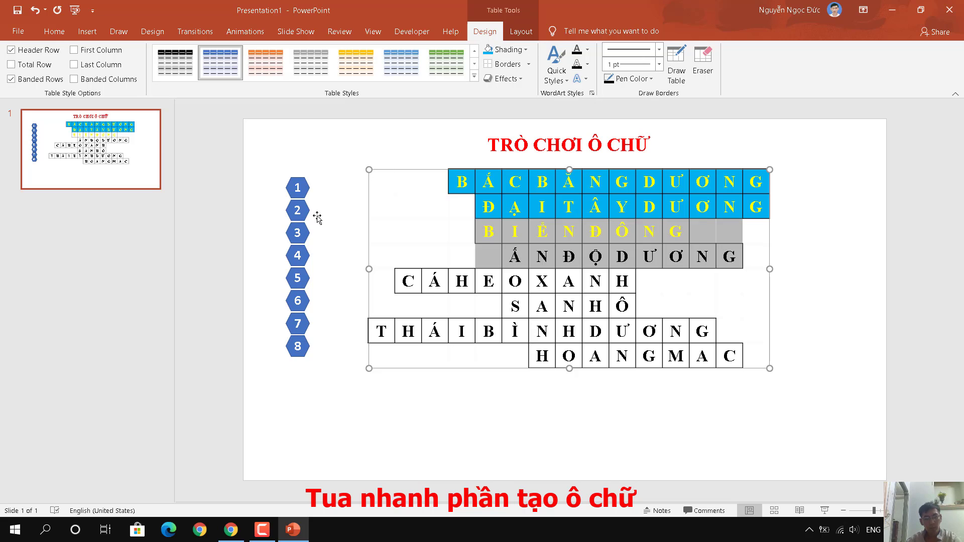
click(735, 356)
drag(735, 356, 381, 231)
click(55, 31)
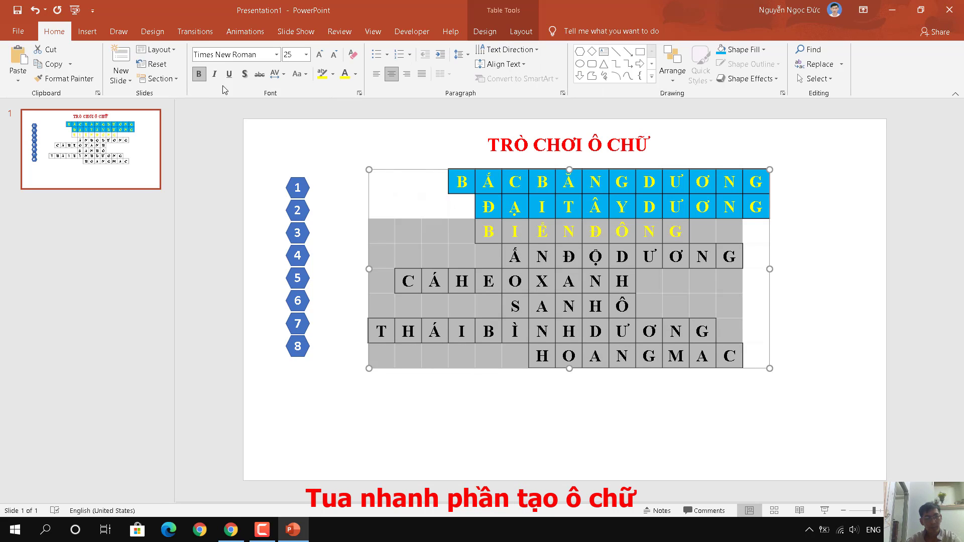
click(345, 74)
click(431, 195)
Shade rows 3, 4 and 5 (CÁHEOXANH) blue
drag(477, 231, 688, 232)
click(485, 31)
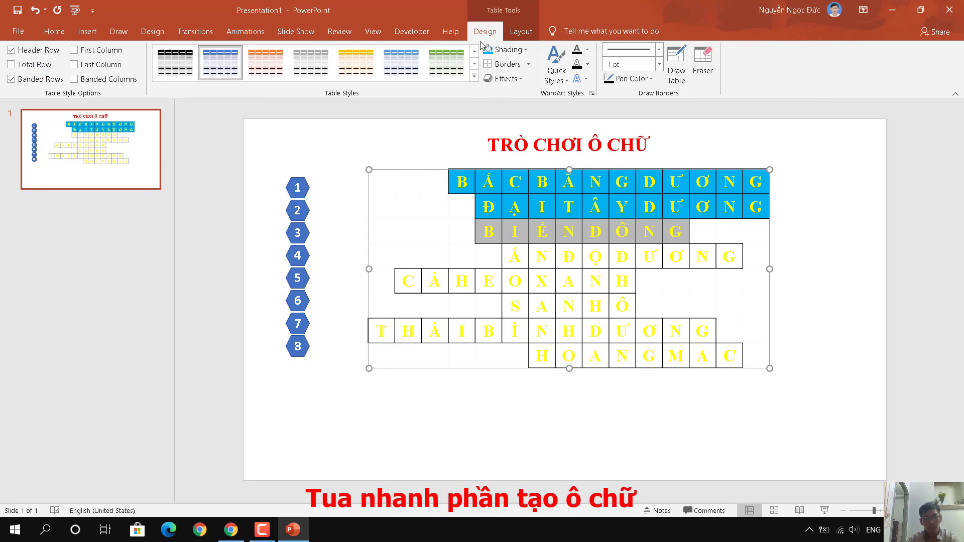
click(490, 49)
click(548, 148)
drag(514, 256, 733, 256)
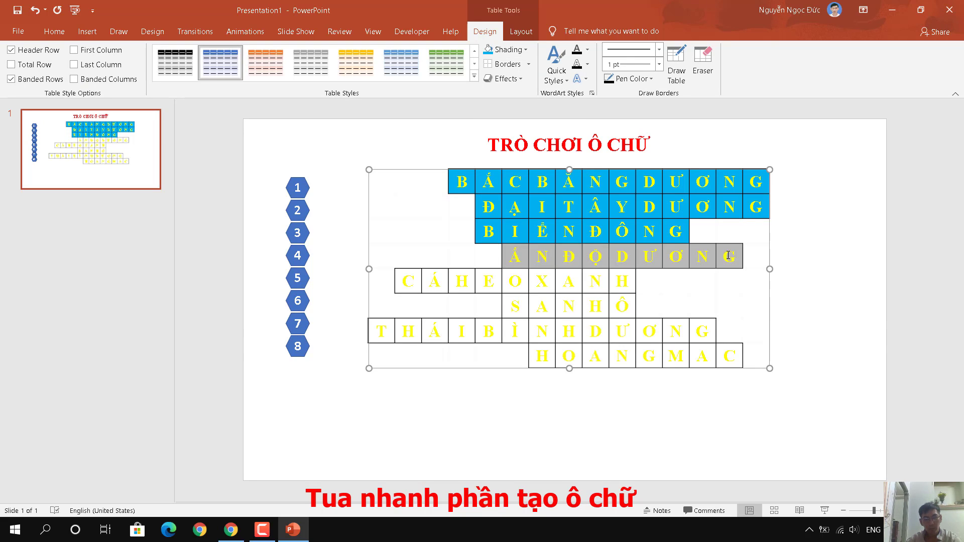
click(489, 49)
drag(403, 282, 622, 281)
click(490, 50)
Shade rows 6, 7 and 8 (SANHÔ, THÁIBÌNHDƯƠNG, HOANGMAC) blue
drag(515, 306, 622, 306)
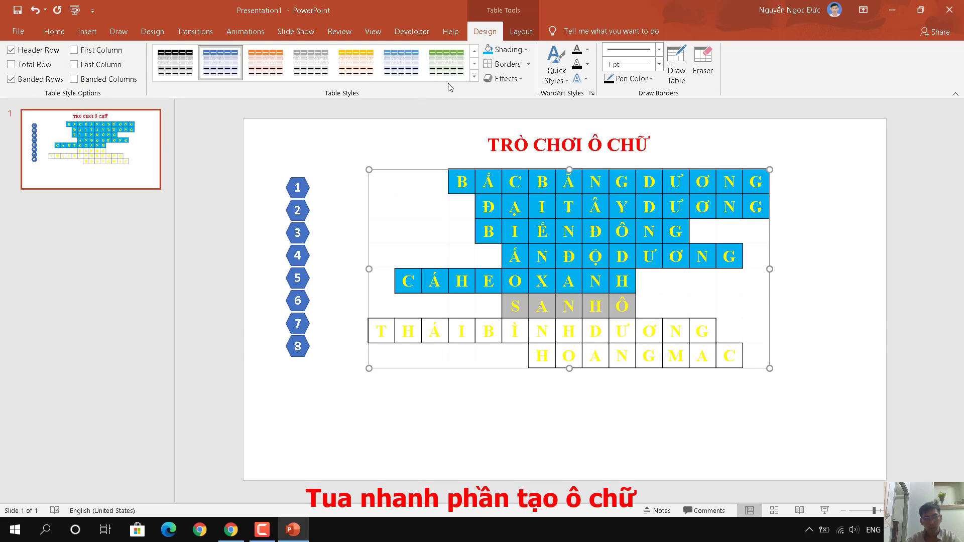
click(489, 49)
drag(380, 334, 703, 331)
click(490, 49)
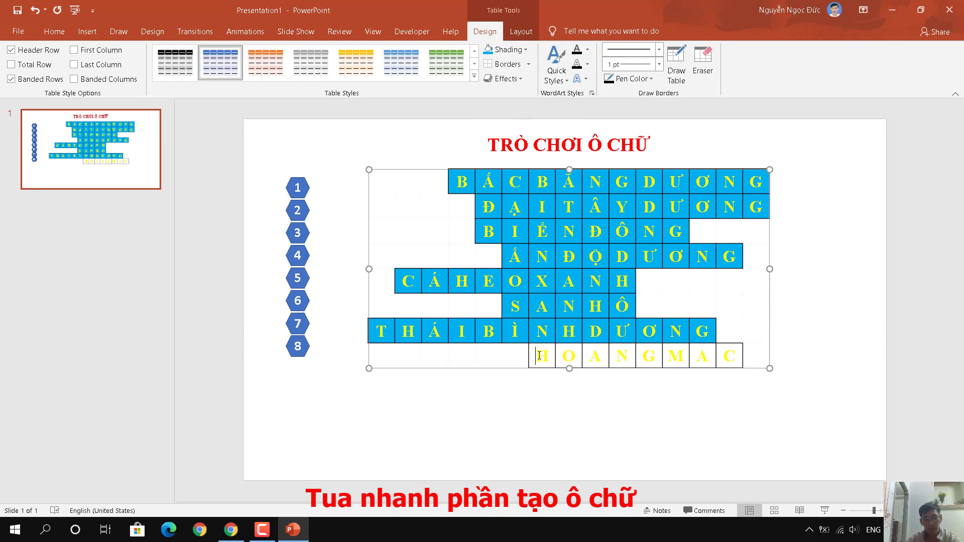
drag(541, 356, 731, 355)
click(490, 49)
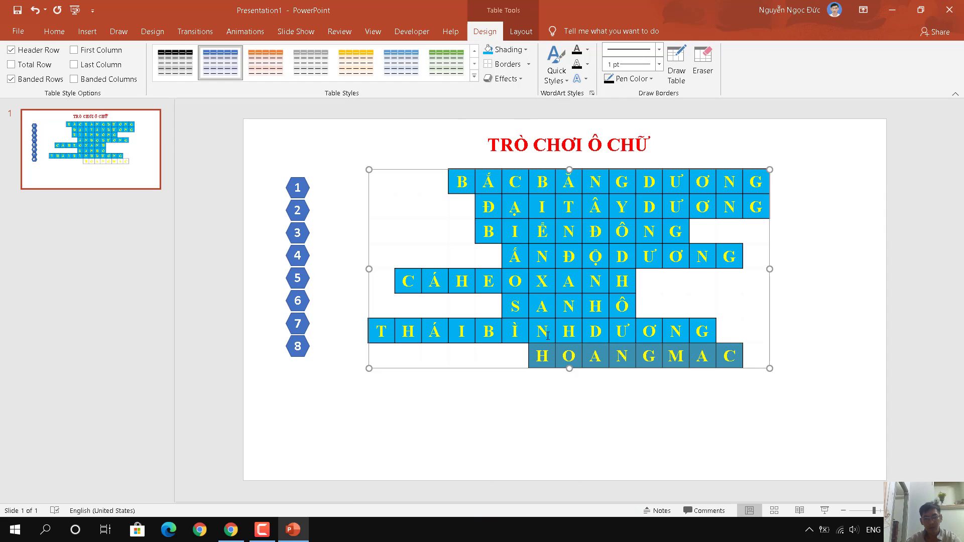
click(537, 232)
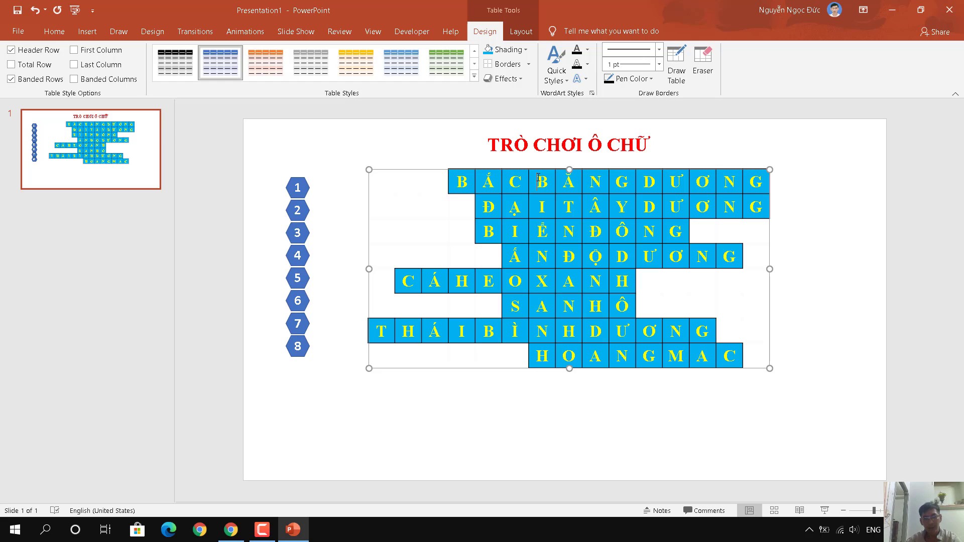
Colour the vertical key column's letters red so they spell BIỂN XANH
drag(543, 204, 549, 355)
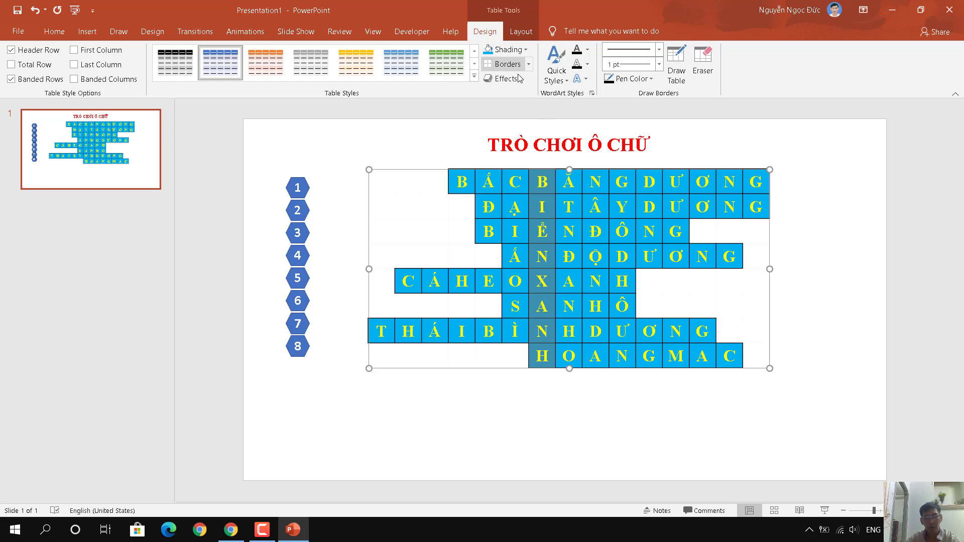
click(55, 31)
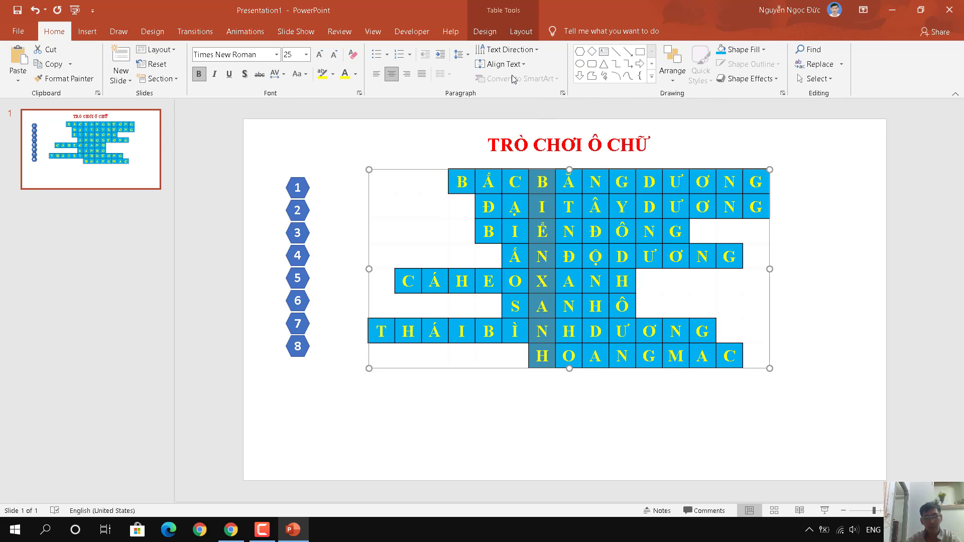
click(355, 74)
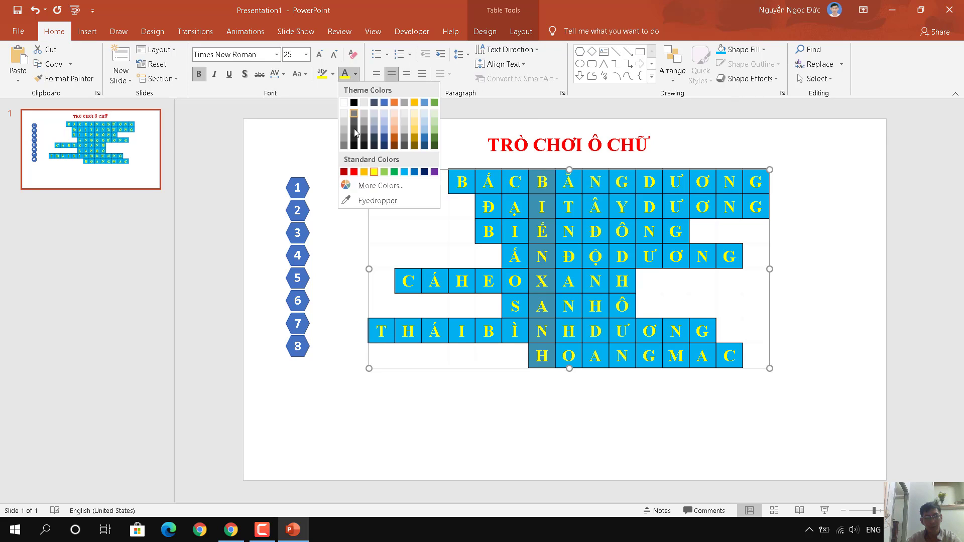
click(354, 172)
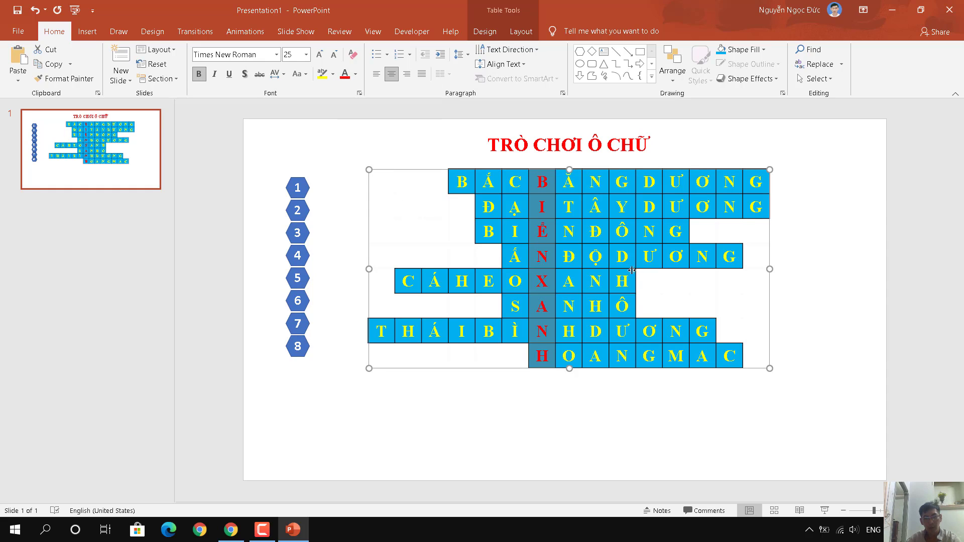
click(568, 257)
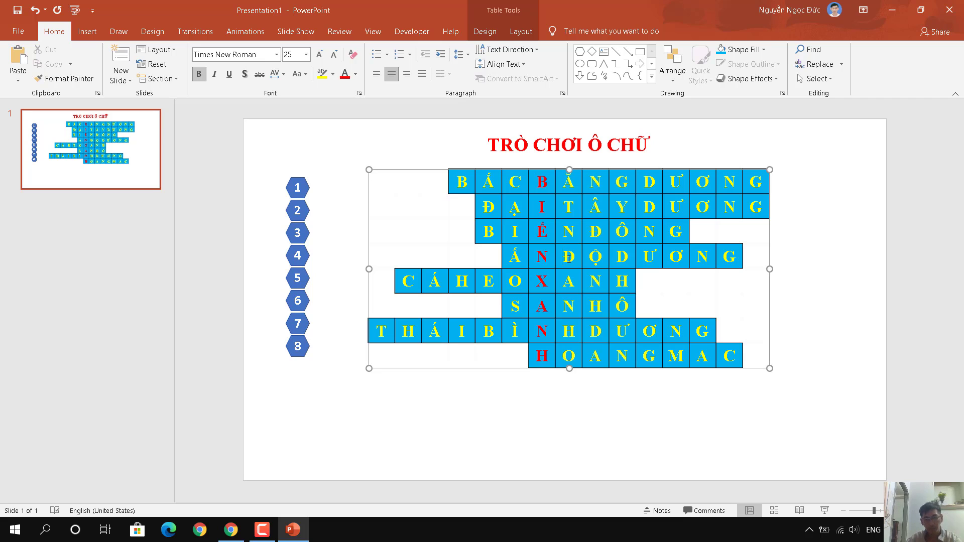
click(577, 413)
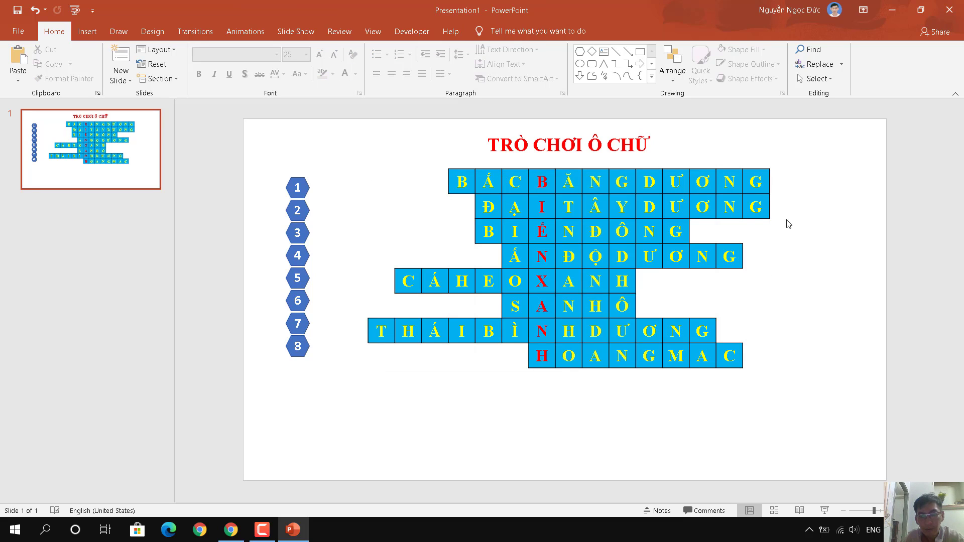
Draw a rectangle and fit its size exactly over the crossword's first row
click(87, 31)
click(203, 76)
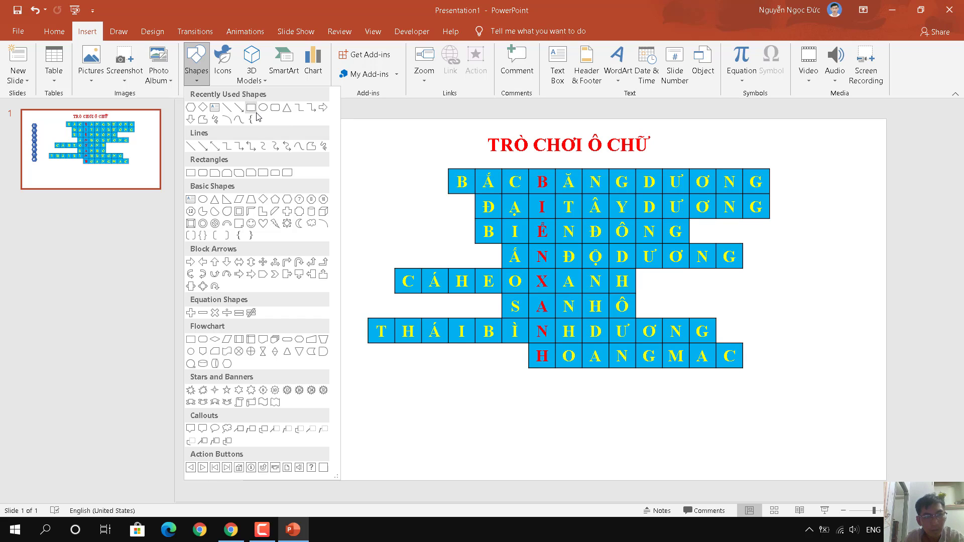
click(252, 109)
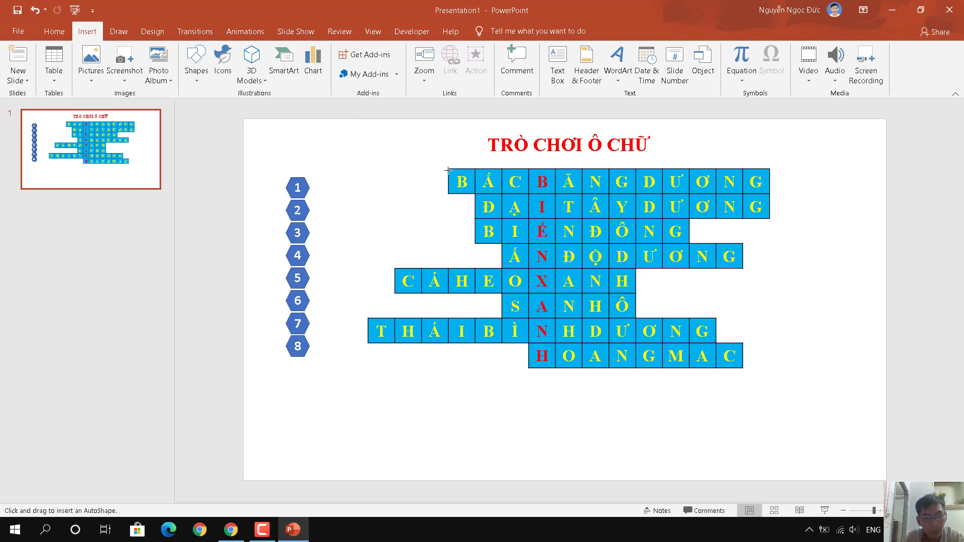
drag(508, 179, 768, 193)
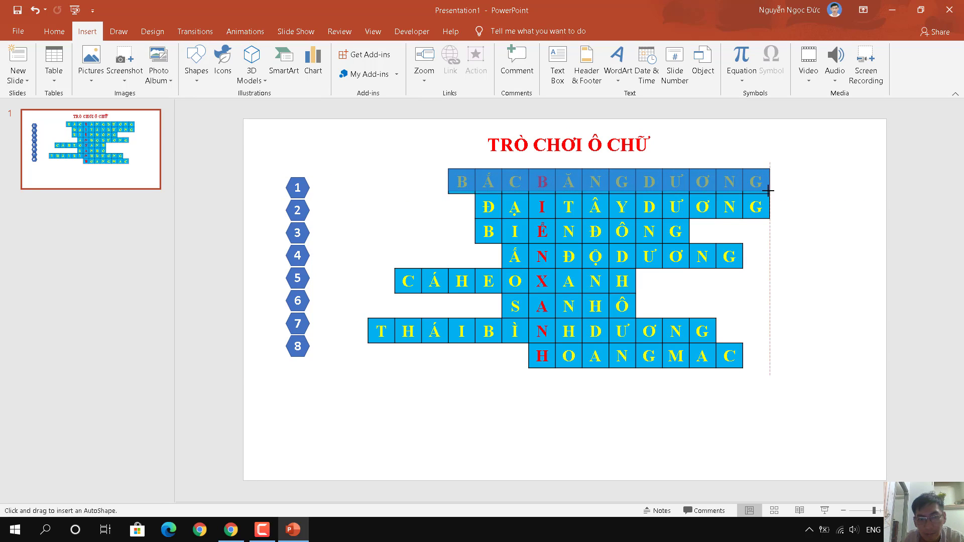
drag(768, 193, 765, 191)
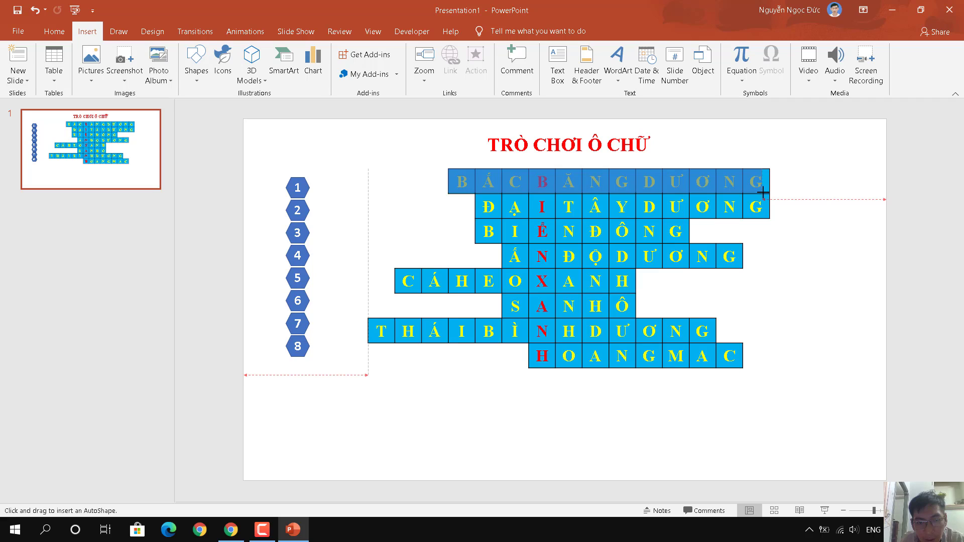
drag(762, 192, 768, 192)
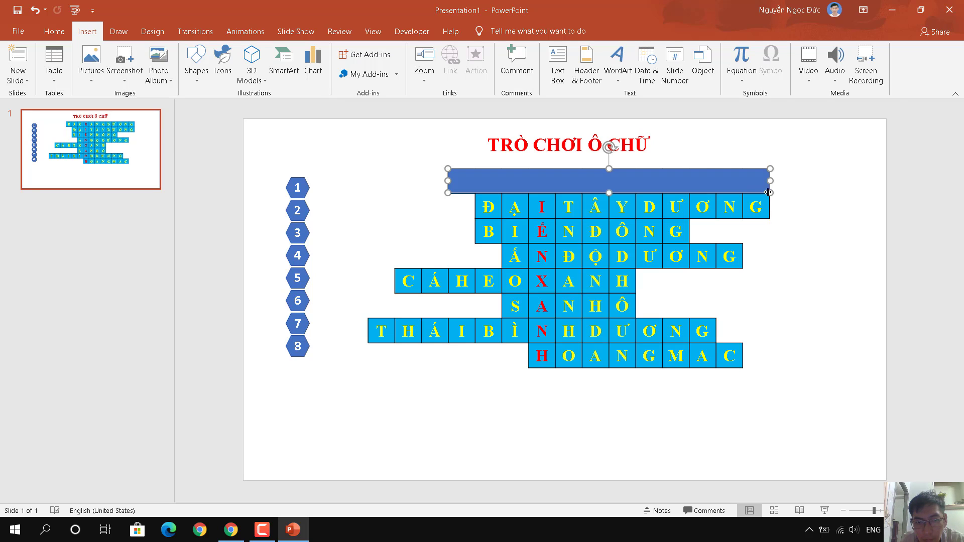
Align the rectangle's edges with row 1 and change its fill to light blue
drag(609, 192, 610, 193)
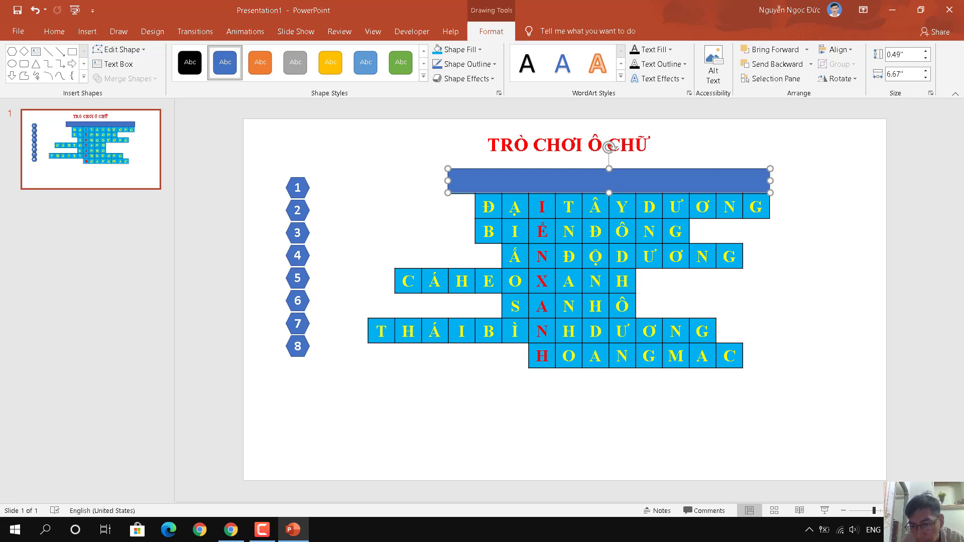
scroll(565, 299, up, 1)
scroll(565, 300, up, 1)
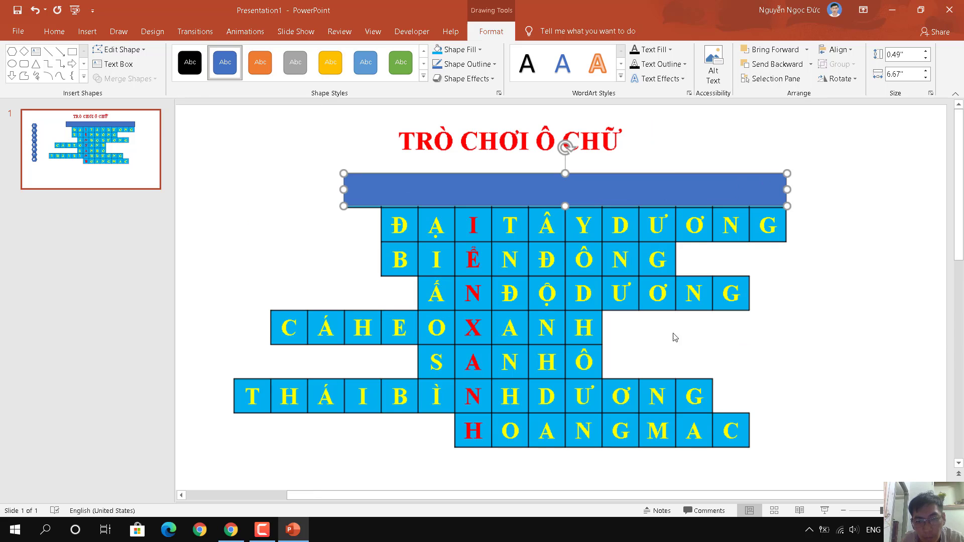
scroll(675, 338, up, 1)
drag(565, 216, 565, 218)
click(281, 244)
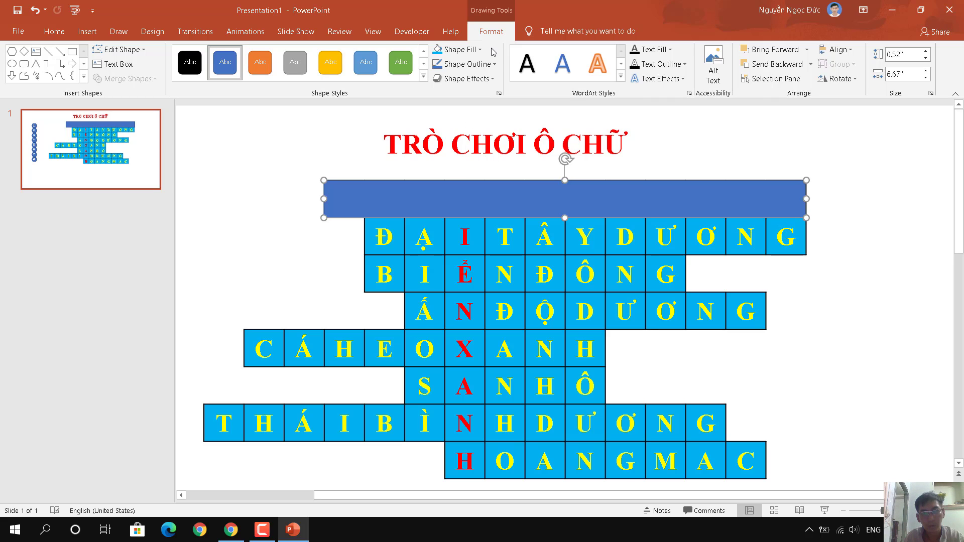
click(527, 206)
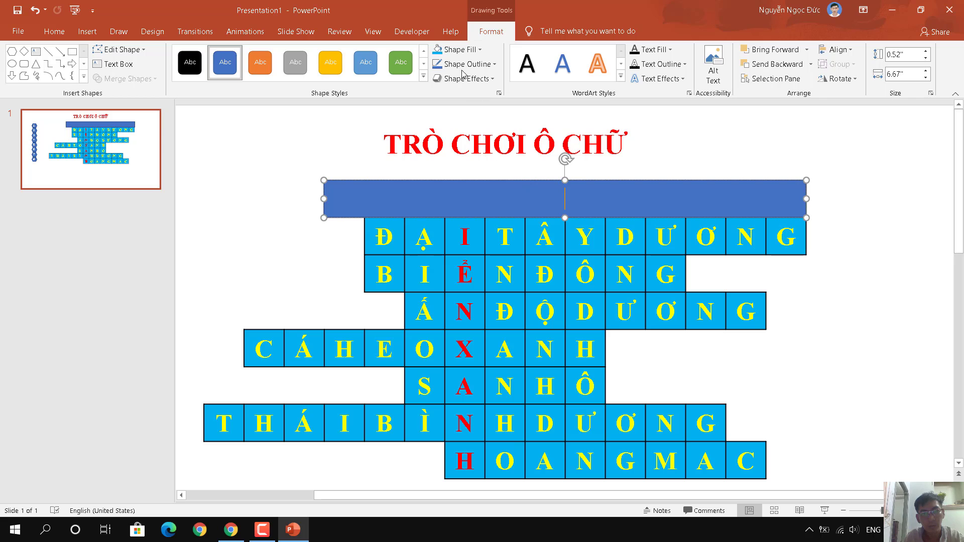
click(436, 51)
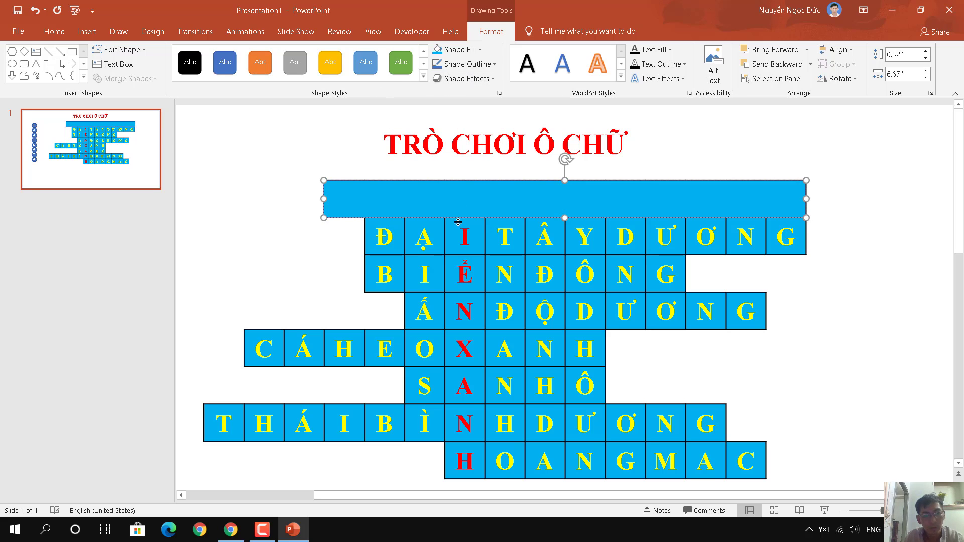
click(302, 258)
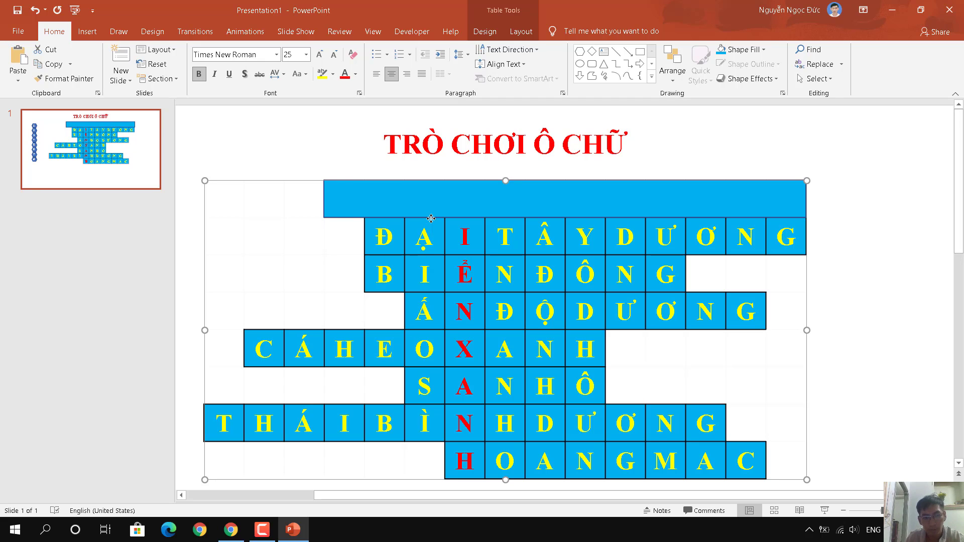
Paste a copy of the blue bar onto the slide, undoing an accidental picture paste into the table
click(328, 216)
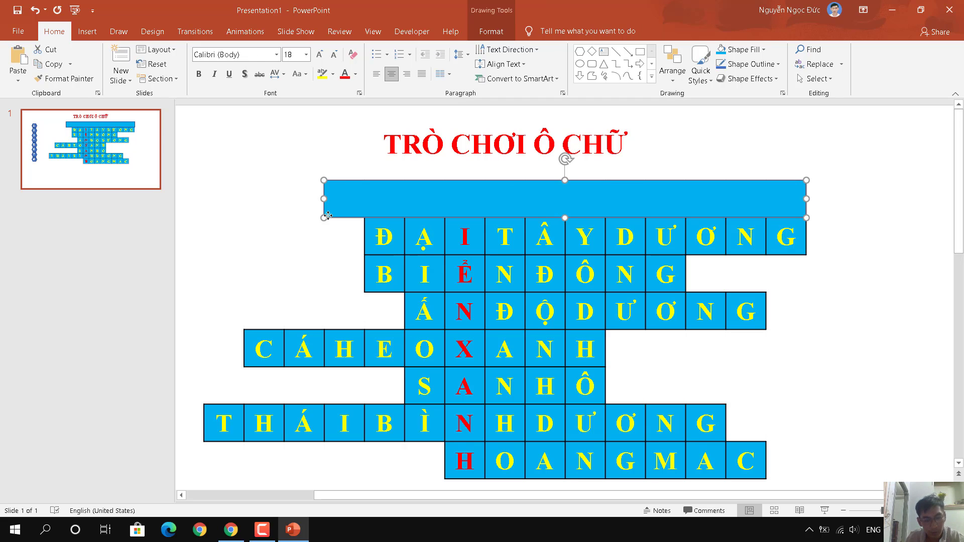
key(ctrl+v)
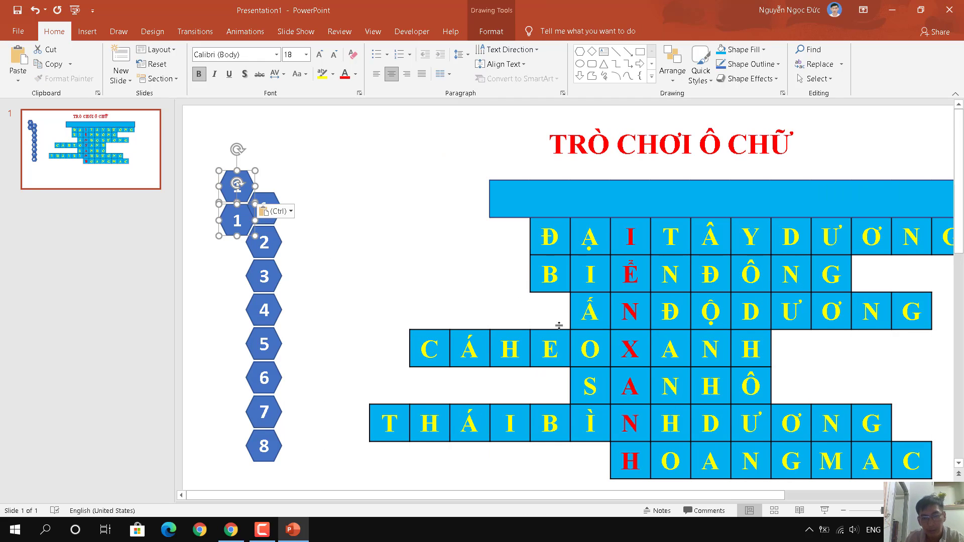
right_click(467, 287)
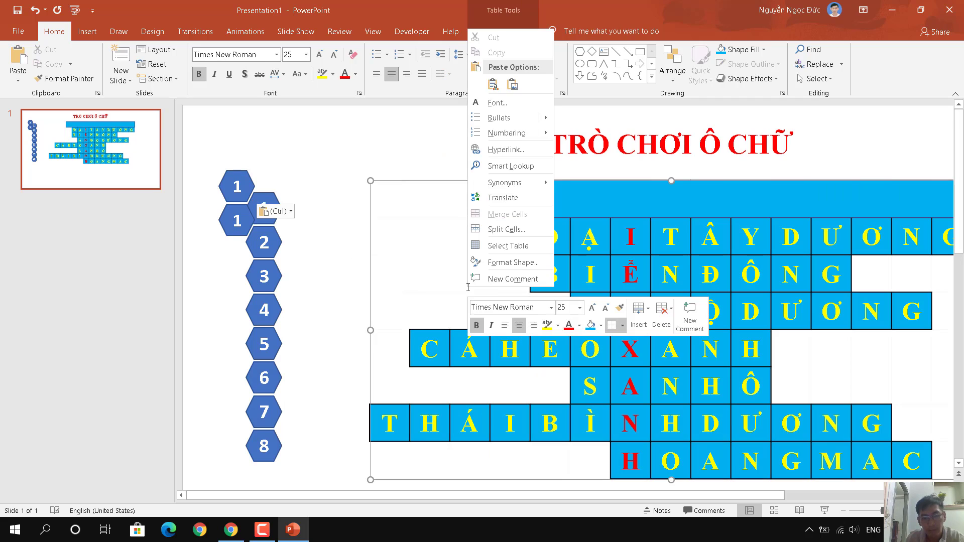
click(511, 83)
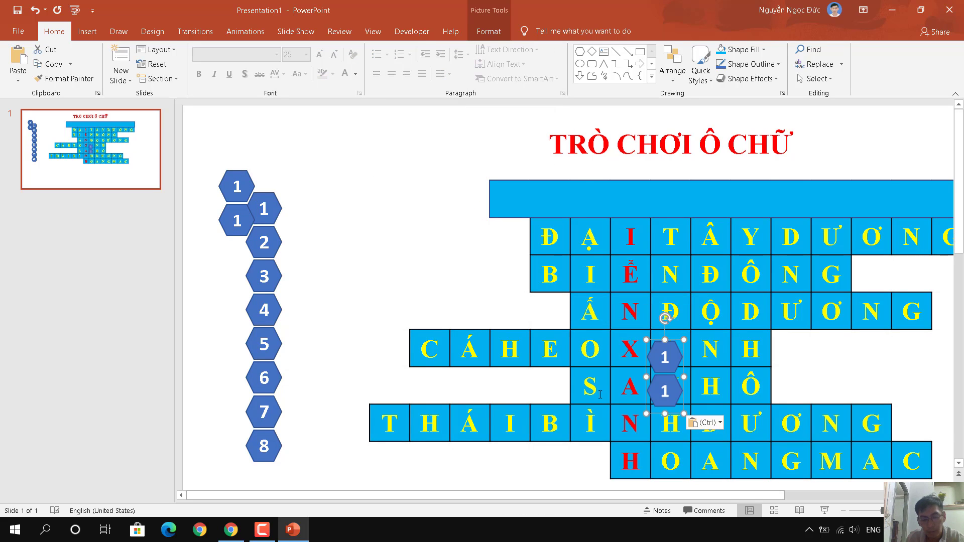
key(ctrl+z)
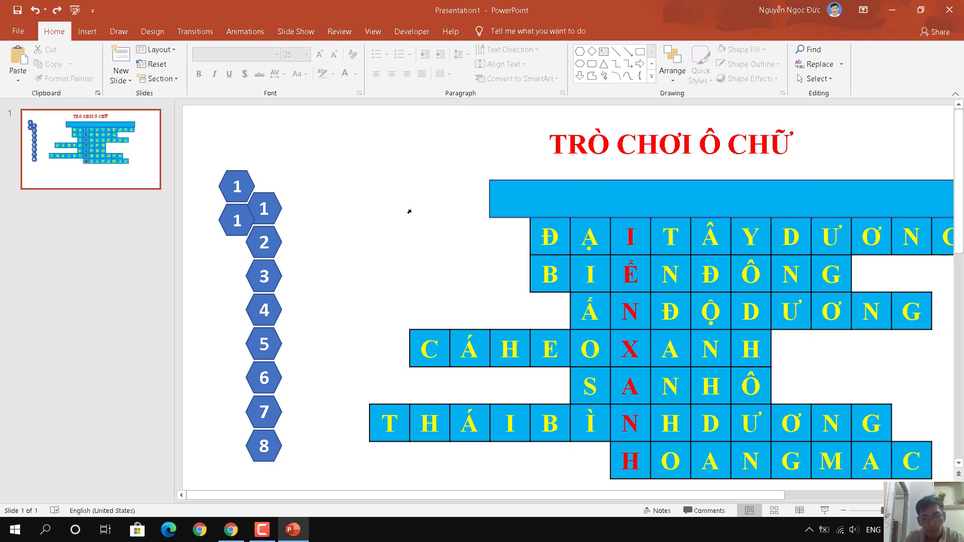
click(499, 184)
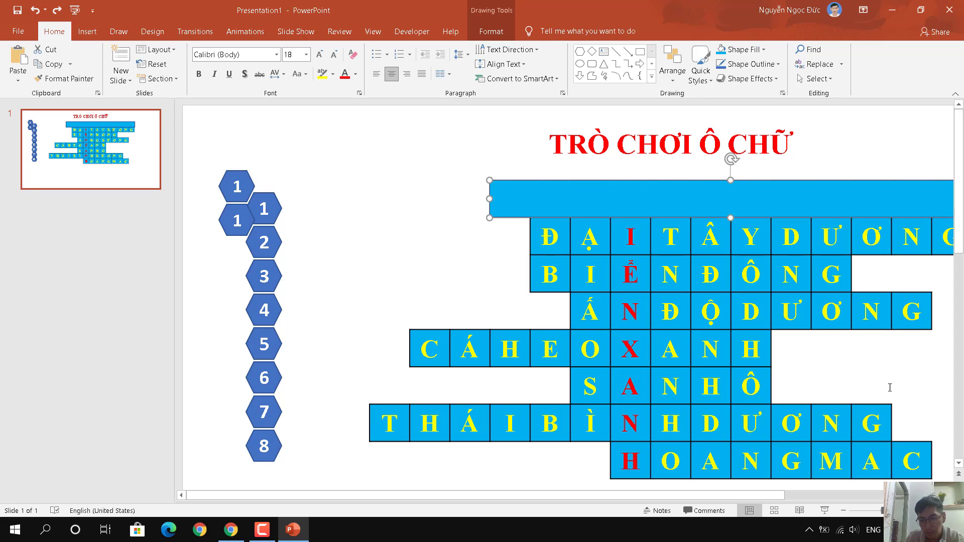
click(844, 510)
click(844, 510)
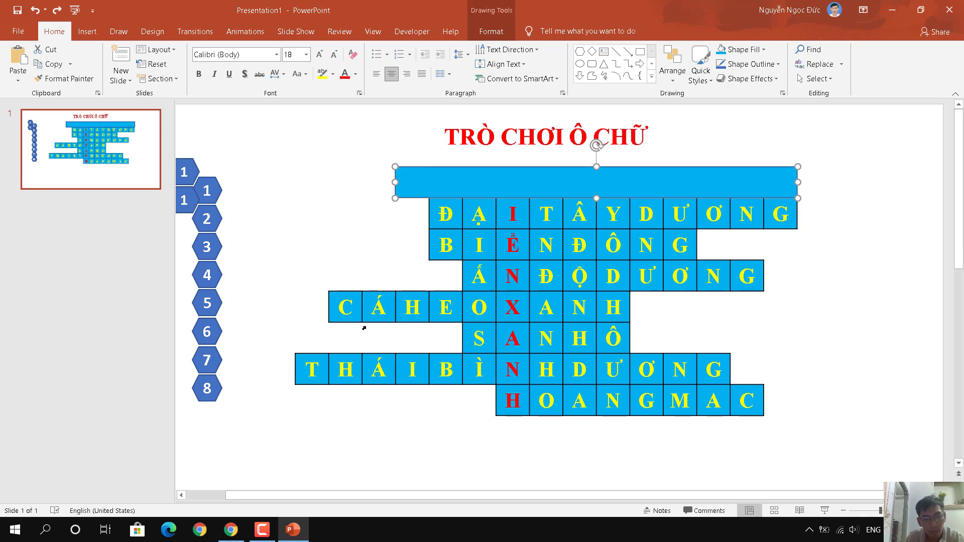
click(342, 224)
Paste a copy of the blue bar and fit it over the ĐẠI TÂY DƯƠNG row
key(ctrl+v)
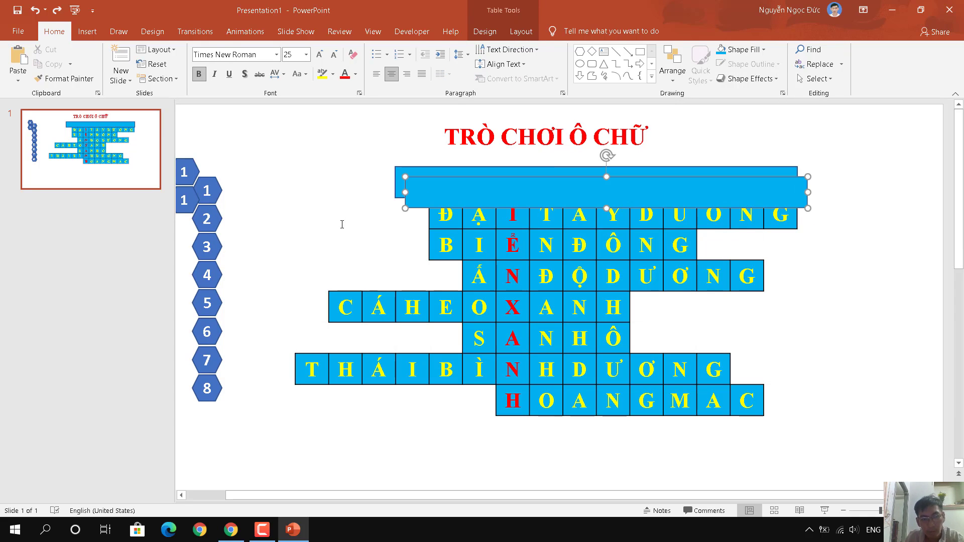
drag(501, 204, 480, 228)
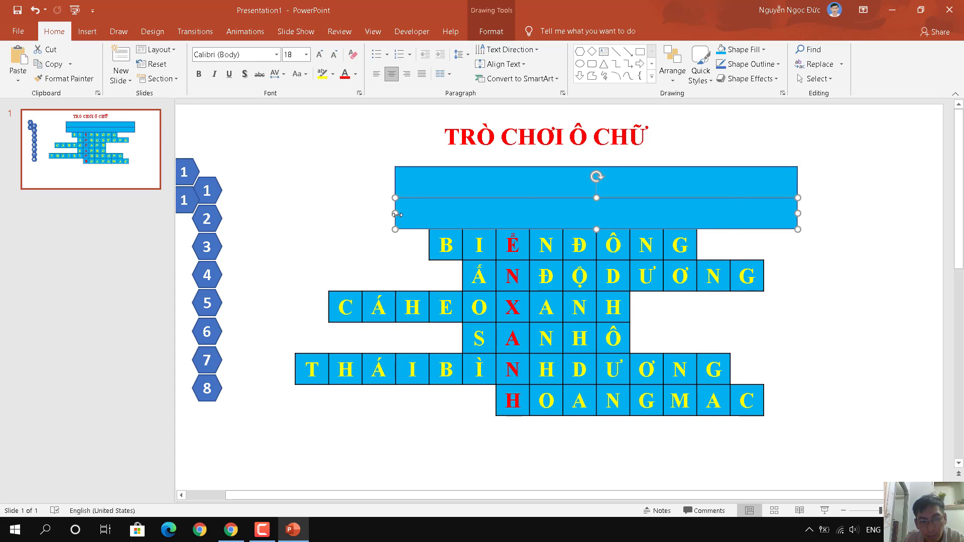
drag(395, 213, 429, 216)
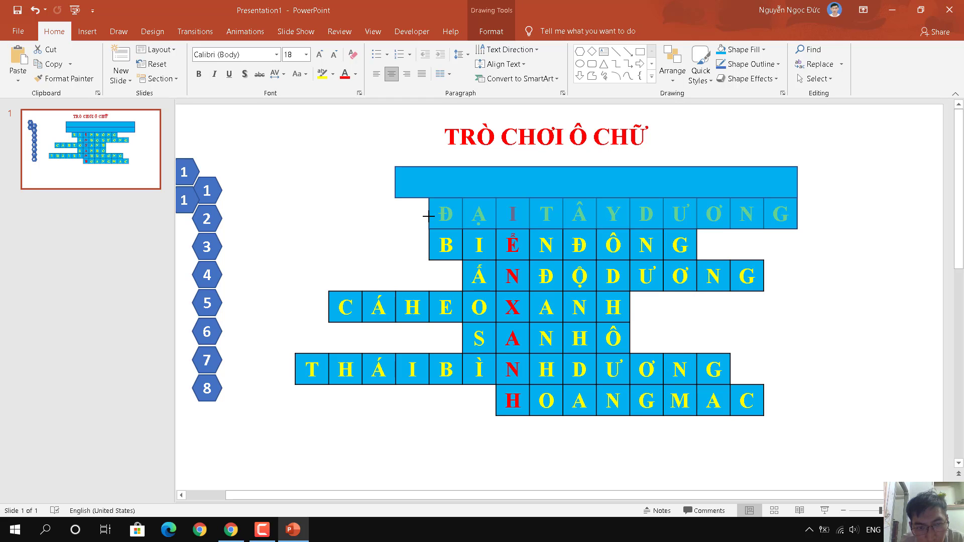
drag(428, 216, 428, 216)
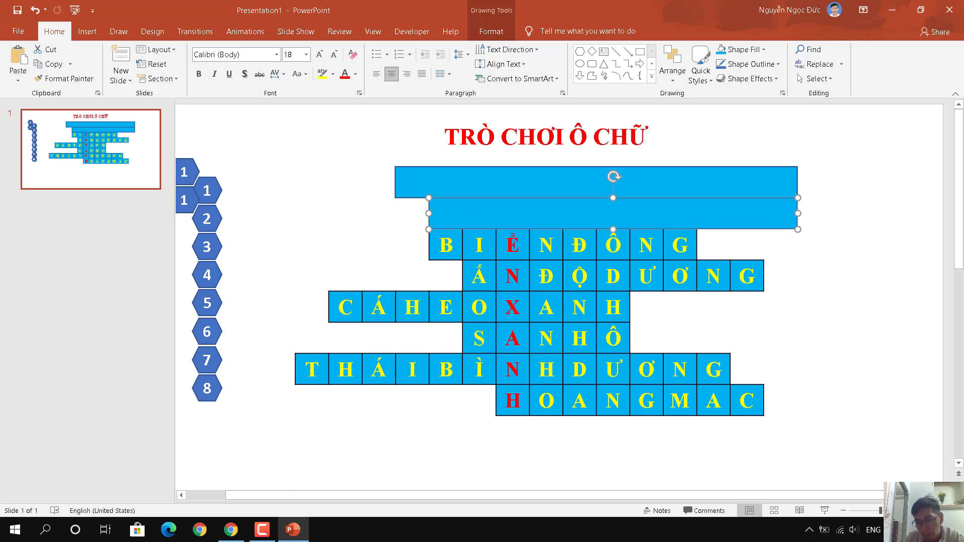
scroll(559, 301, up, 1)
scroll(487, 327, up, 1)
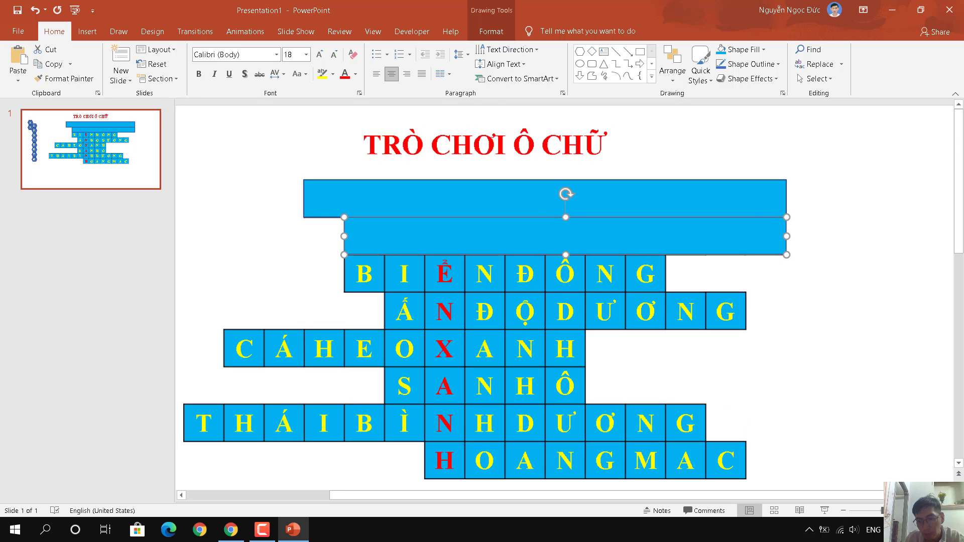
scroll(739, 360, down, 1)
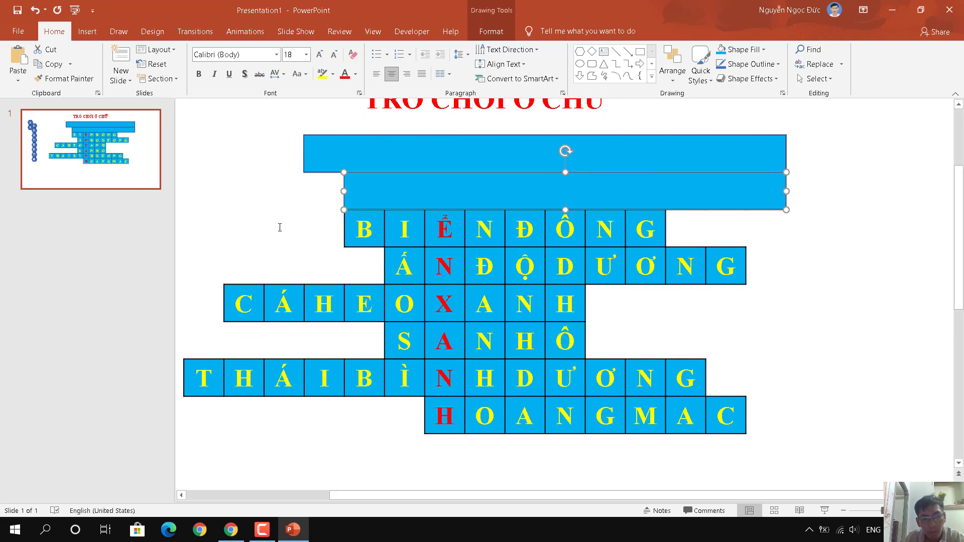
click(280, 228)
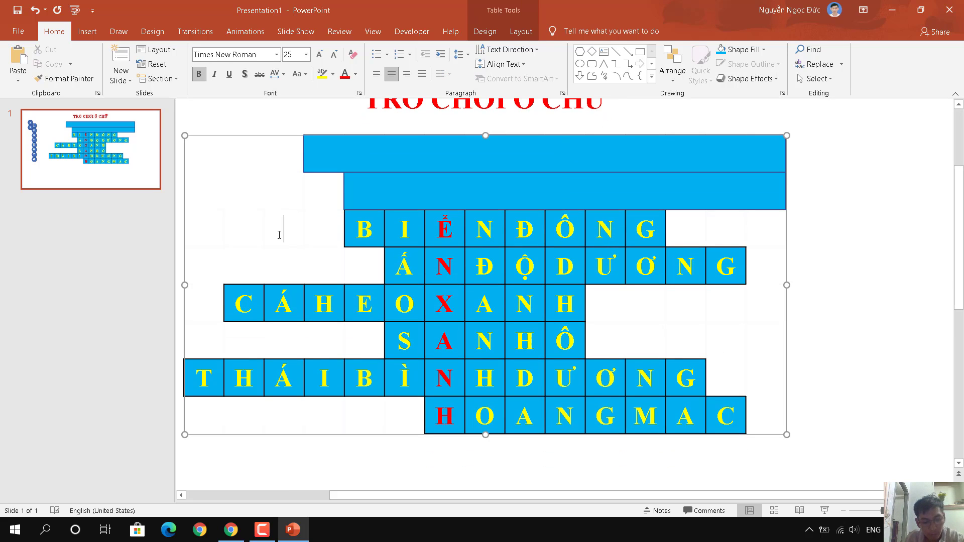
Paste another bar and fit it over the BIỂN ĐÔNG row
key(ctrl+v)
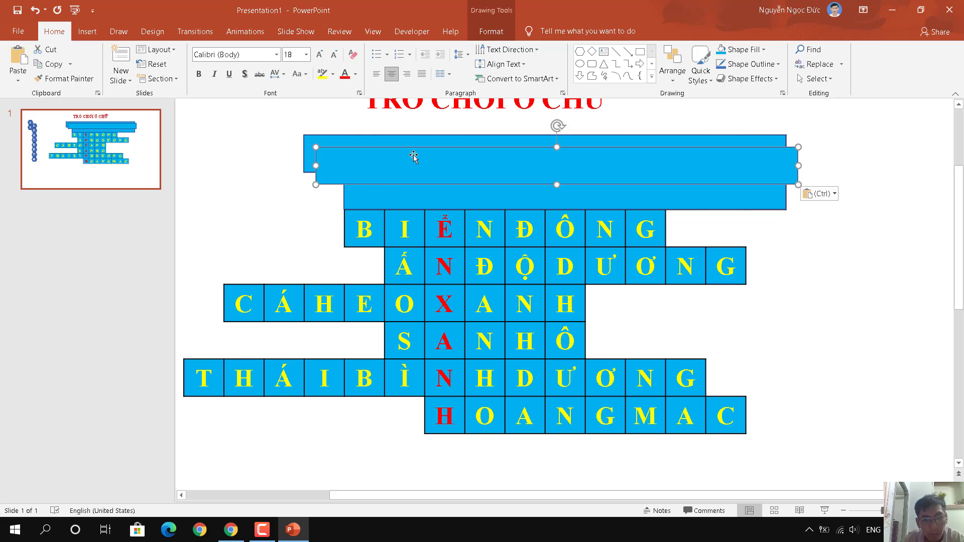
drag(410, 184, 435, 246)
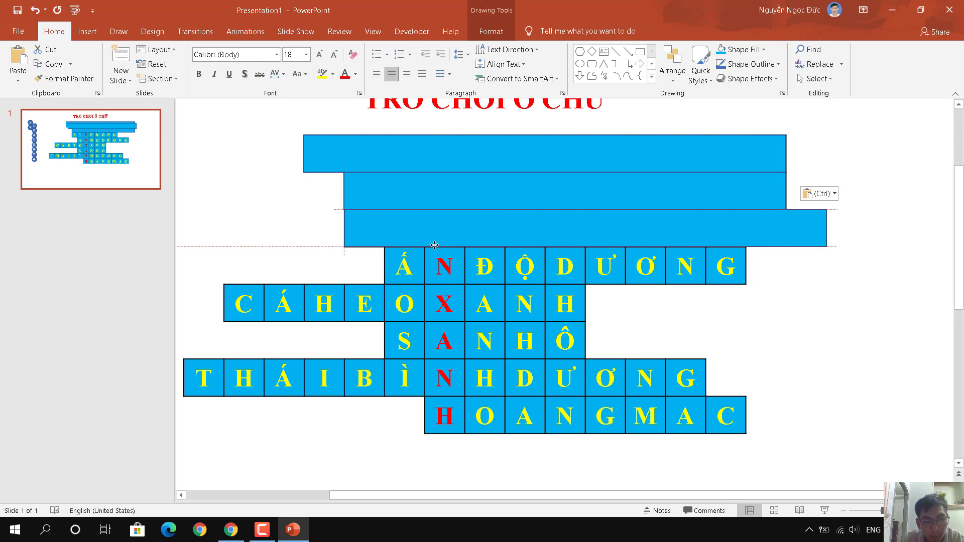
drag(436, 247, 431, 246)
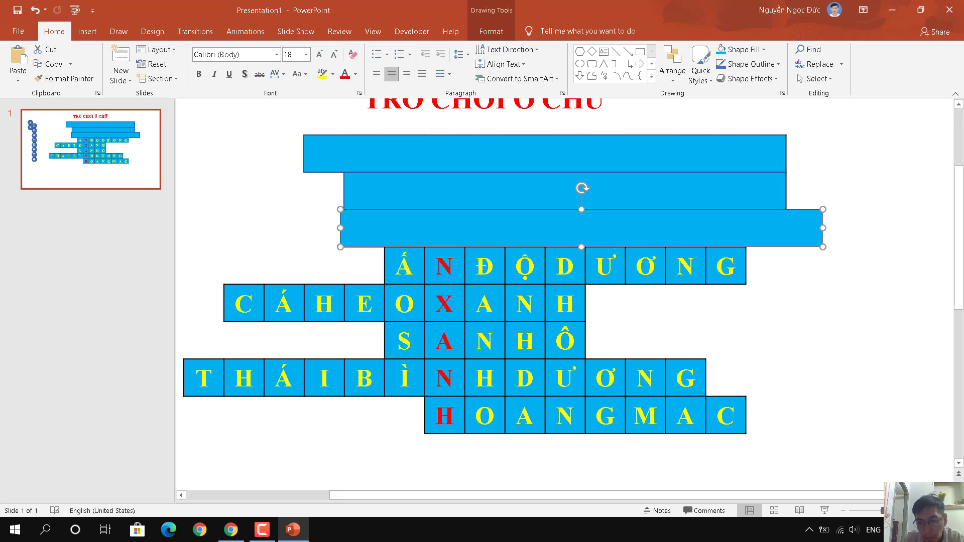
ctrl+scroll(282, 326, up, 1)
ctrl+scroll(282, 326, up, 1)
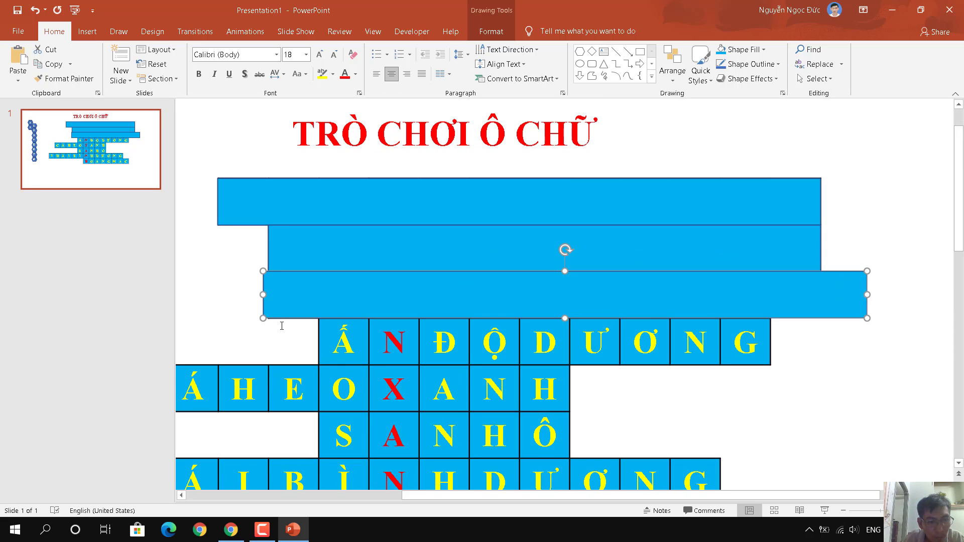
drag(283, 319, 287, 318)
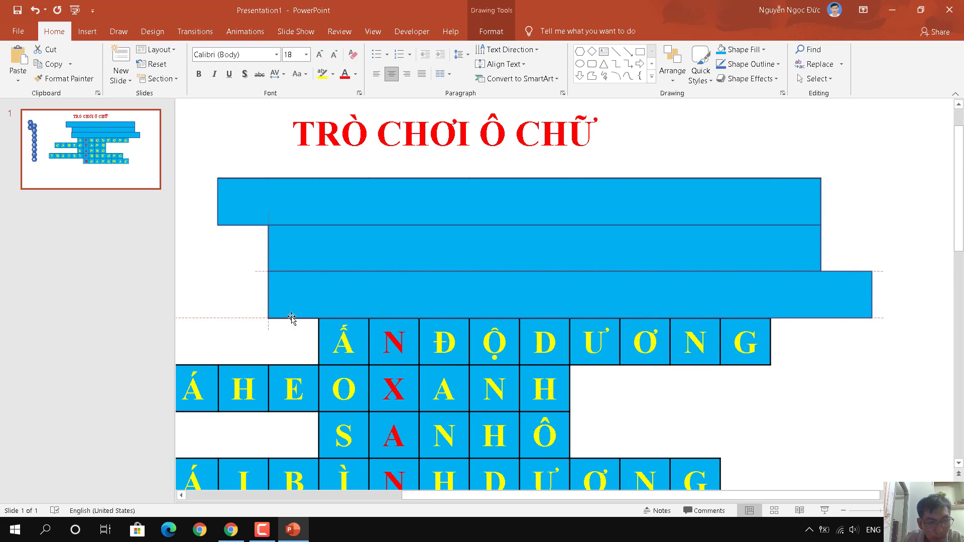
drag(873, 296, 822, 291)
scroll(318, 271, down, 3)
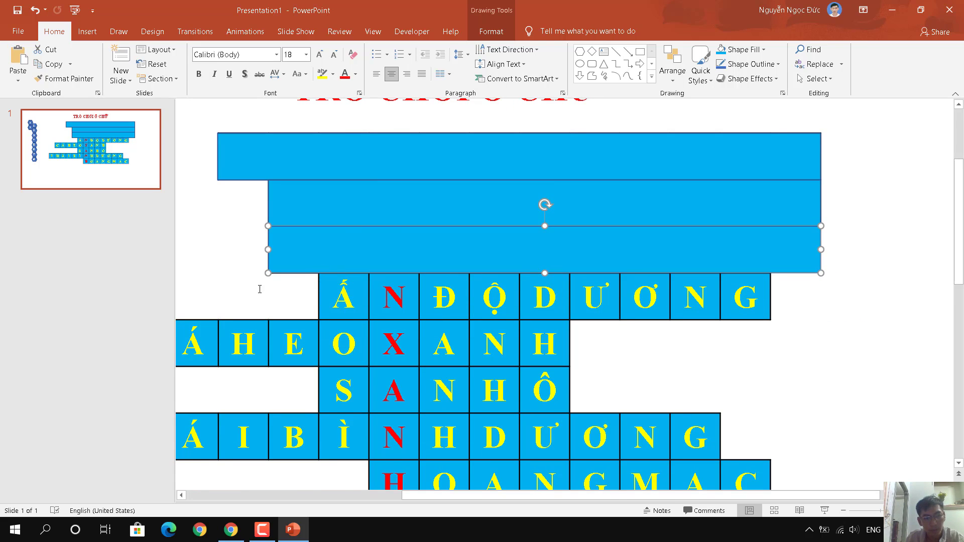
Copy the top bar and fit the duplicate over the ẤN ĐỘ DƯƠNG row
click(261, 156)
key(ctrl+c)
key(ctrl+v)
drag(273, 175, 365, 316)
drag(921, 295, 770, 308)
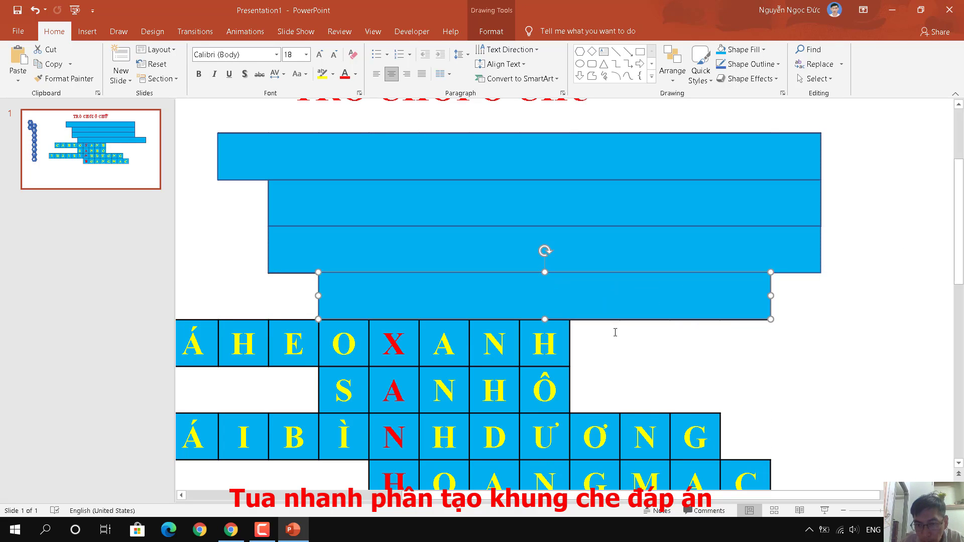
click(684, 329)
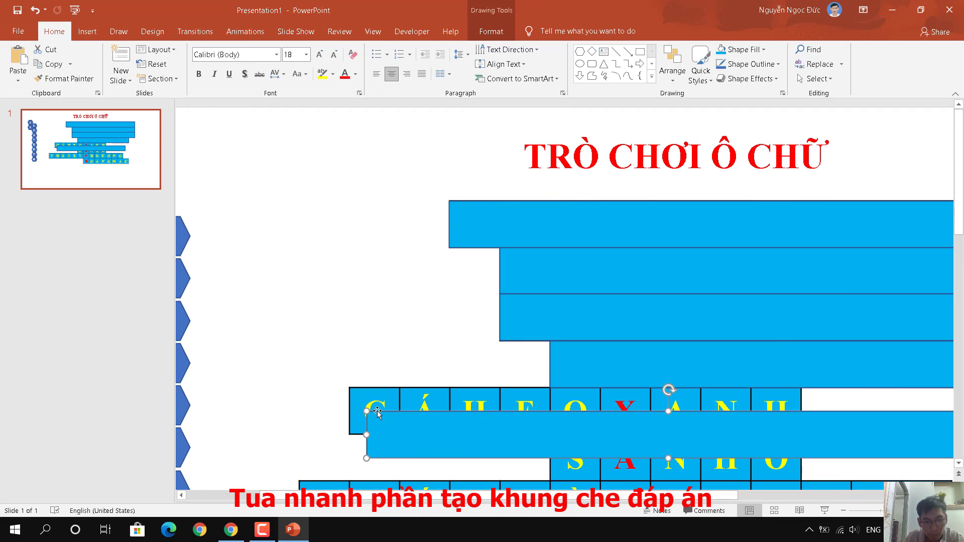
Paste another bar and shorten it to cover the SANH Ô row
drag(384, 391, 385, 391)
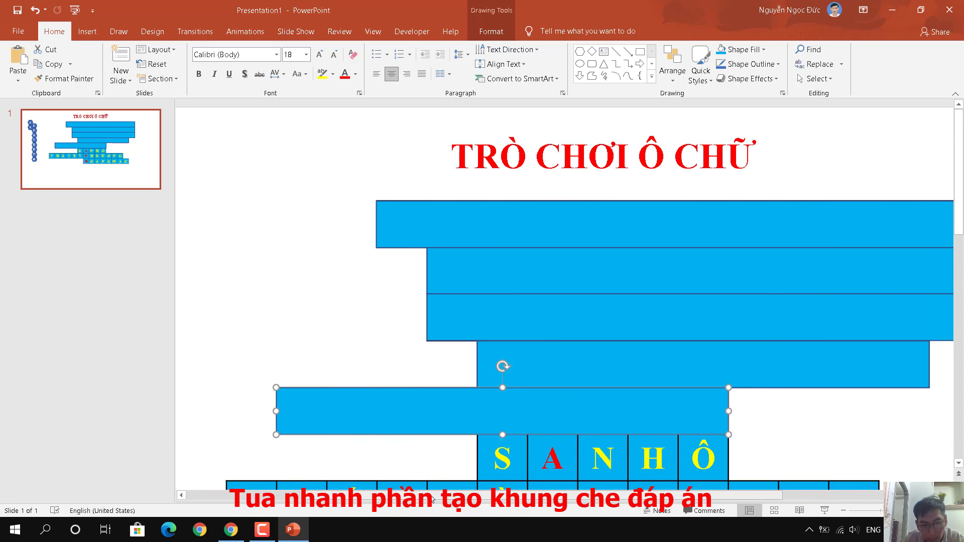
key(ctrl+v)
drag(337, 263, 413, 465)
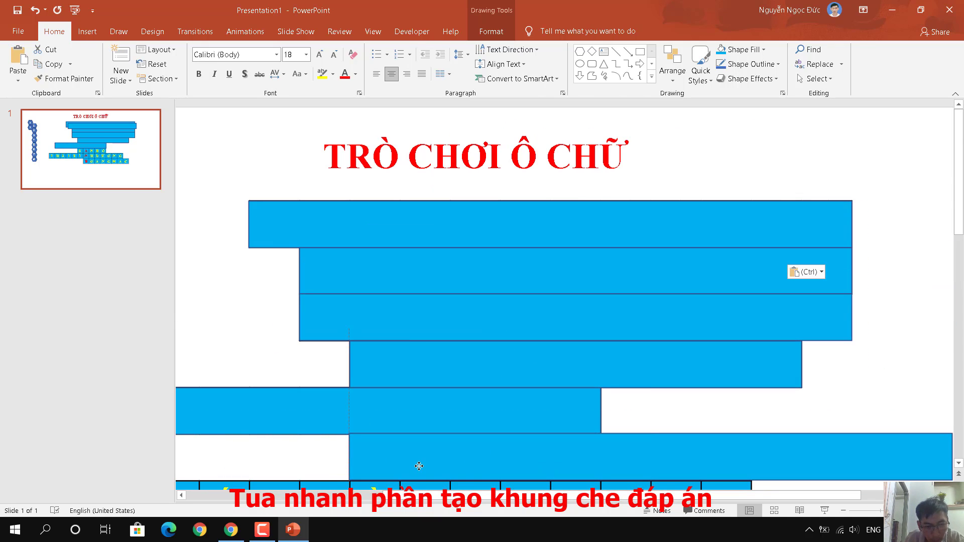
drag(944, 456, 600, 446)
scroll(600, 447, down, 2)
Duplicate the top bar and stretch it over the THÁI BÌNH DƯƠNG row
click(552, 166)
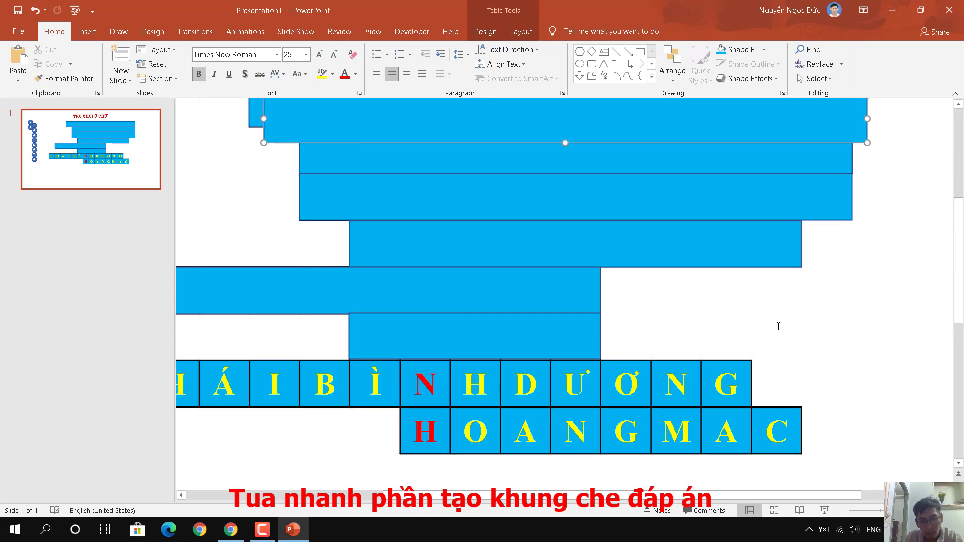
key(ctrl+c)
key(ctrl+v)
mouse_move(486, 171)
mouse_down()
mouse_move(359, 470)
mouse_move(369, 424)
mouse_move(283, 434)
mouse_up()
scroll(452, 427, left, 5)
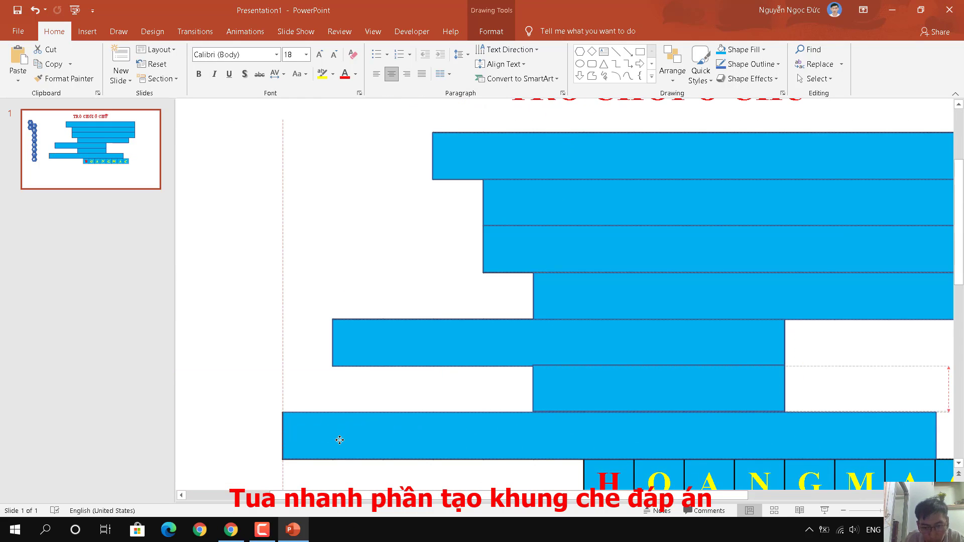
scroll(856, 387, right, 5)
drag(620, 436, 618, 437)
scroll(618, 435, down, 3)
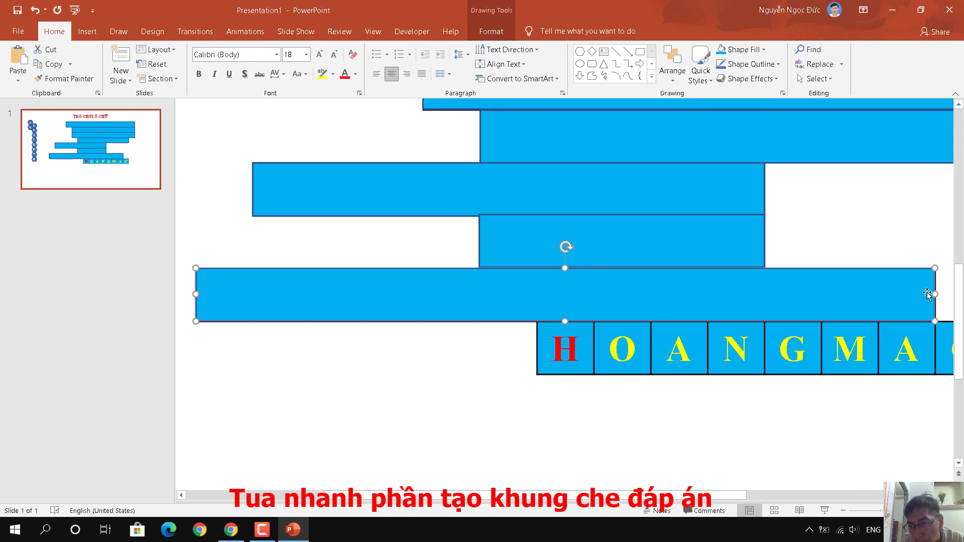
drag(935, 295, 934, 293)
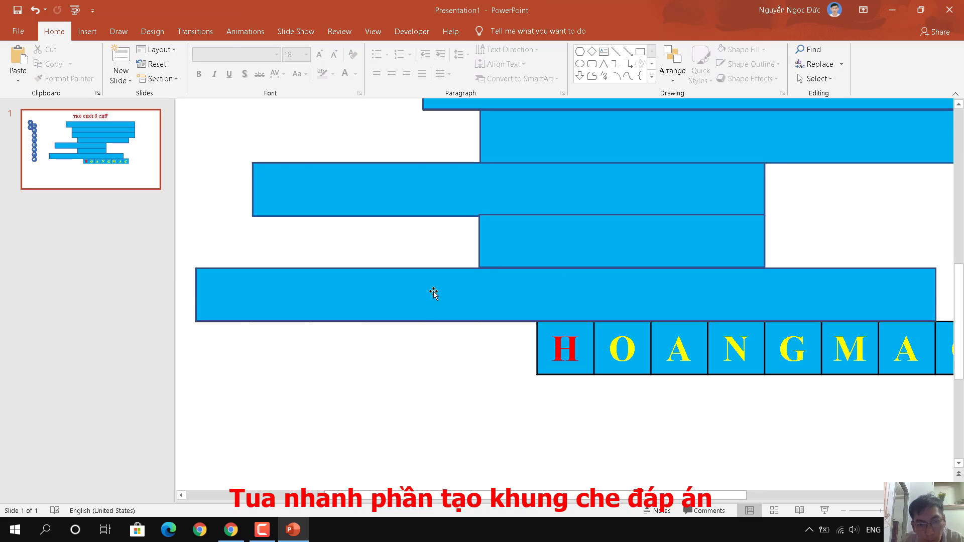
drag(433, 291, 435, 291)
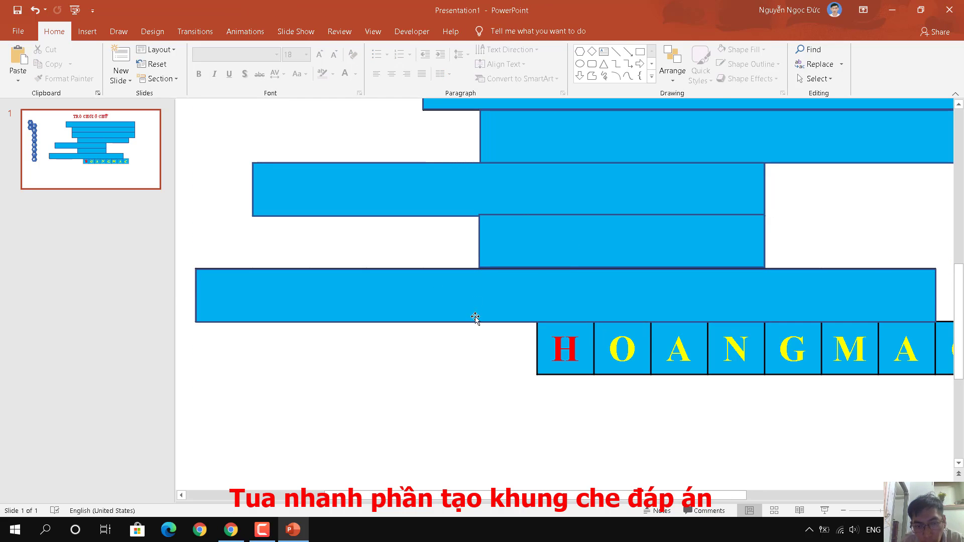
click(454, 364)
Paste a final bar and fit it over the bottom HOANGMAC row
key(ctrl+v)
scroll(469, 327, down, 1)
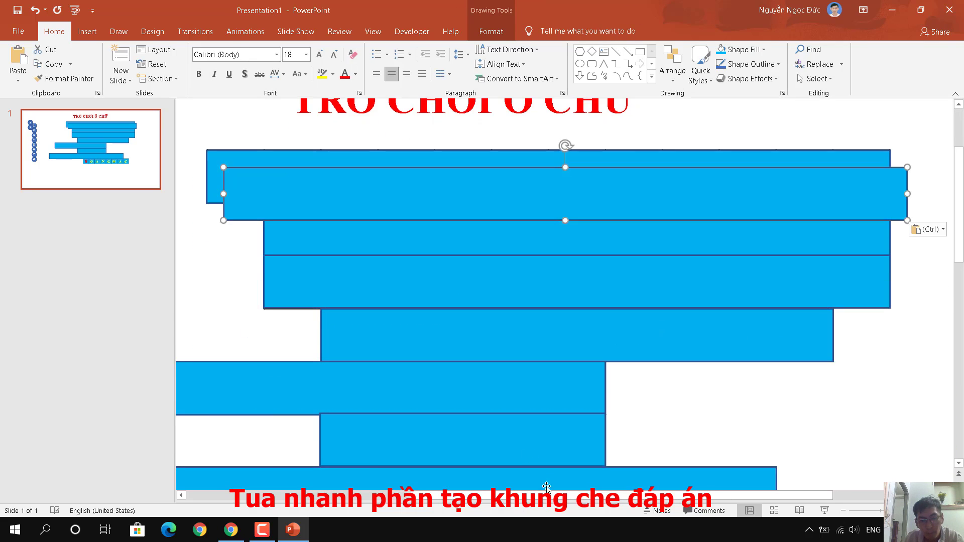
scroll(470, 327, down, 2)
drag(510, 120, 668, 465)
scroll(469, 370, down, 1)
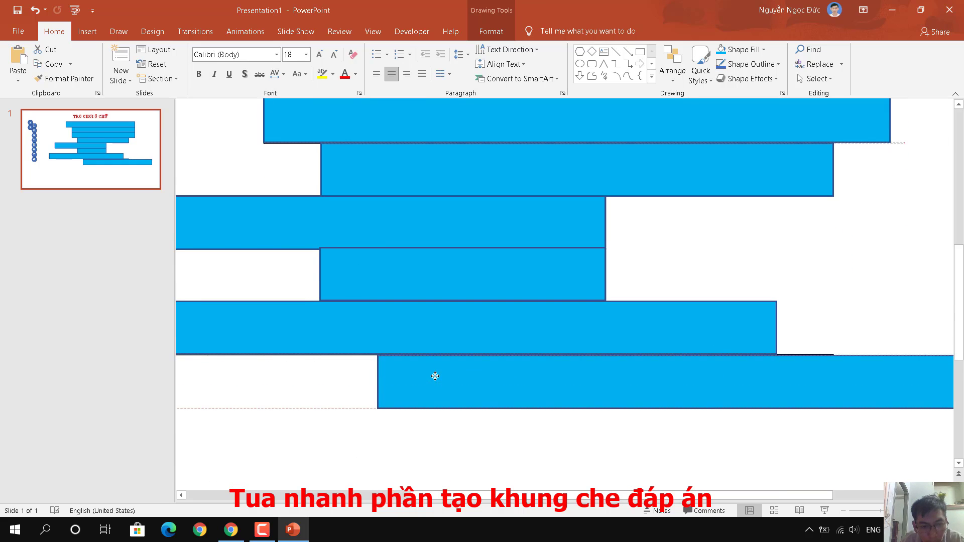
scroll(914, 386, right, 3)
drag(913, 383, 679, 382)
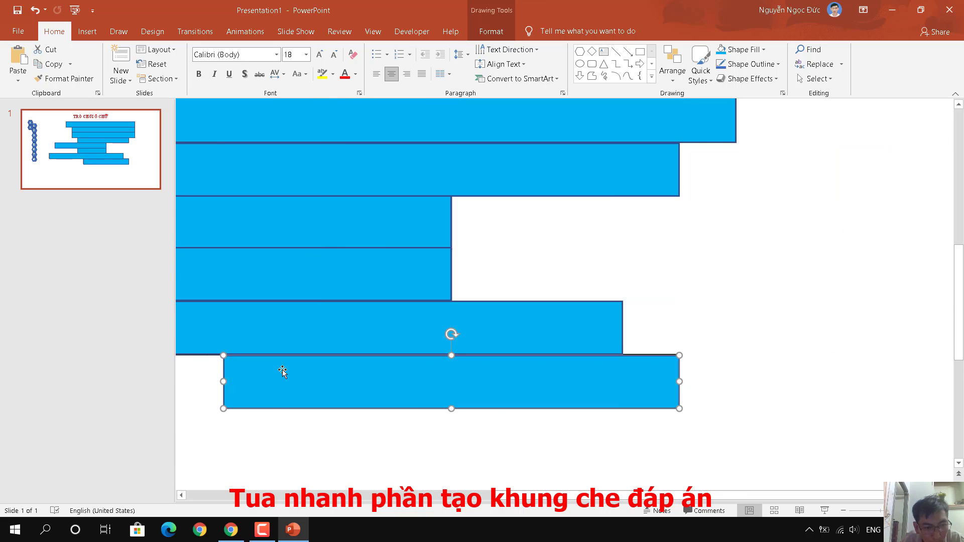
drag(279, 370, 285, 369)
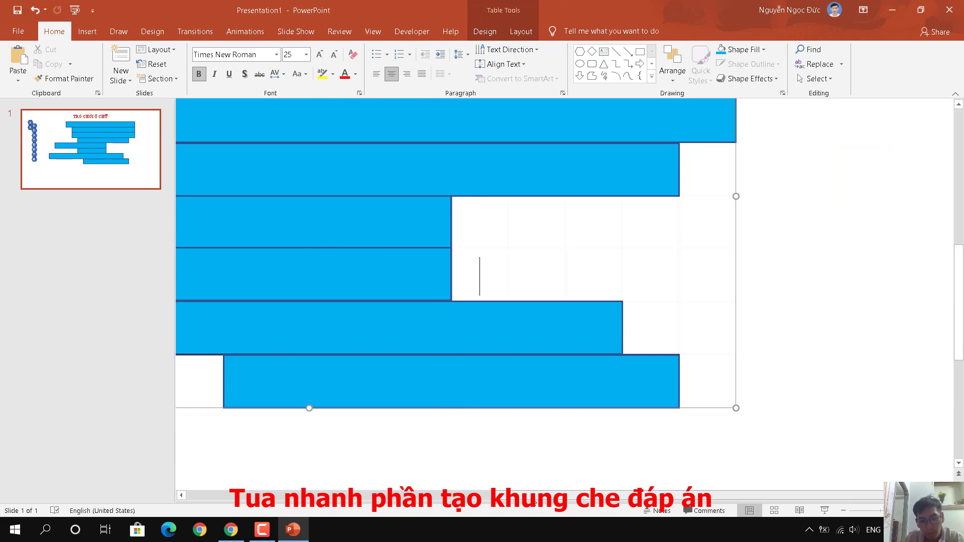
scroll(273, 441, left, 5)
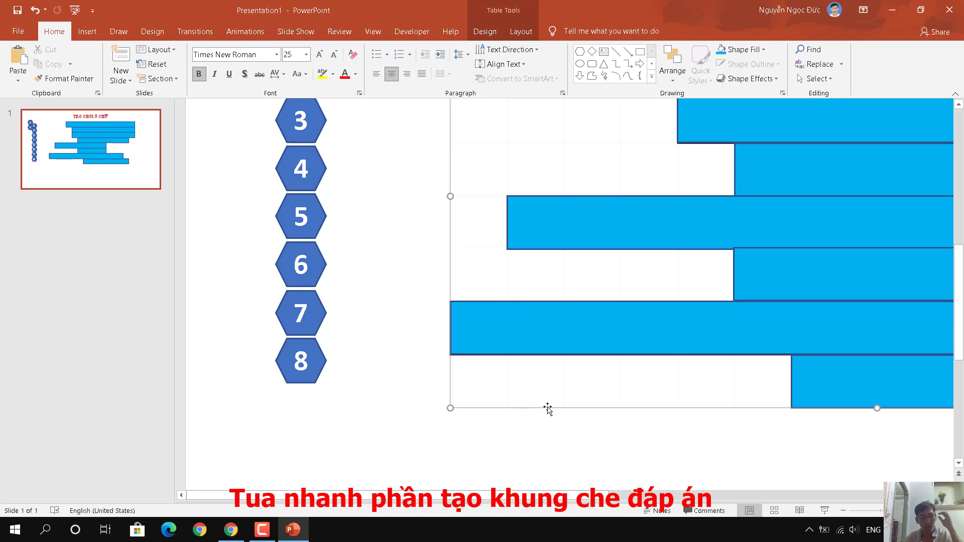
Zoom out to view the whole slide including its title
click(843, 510)
click(843, 510)
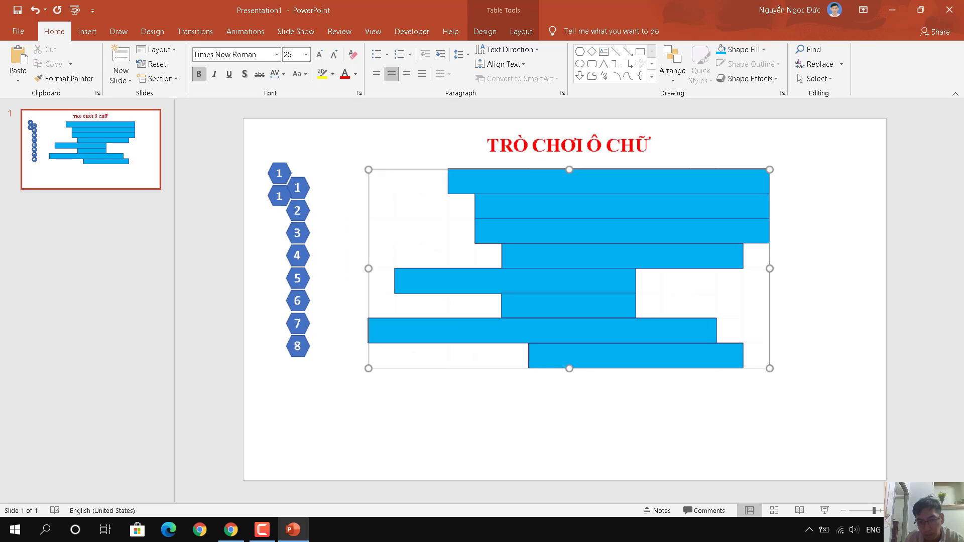
click(881, 511)
scroll(514, 270, up, 1)
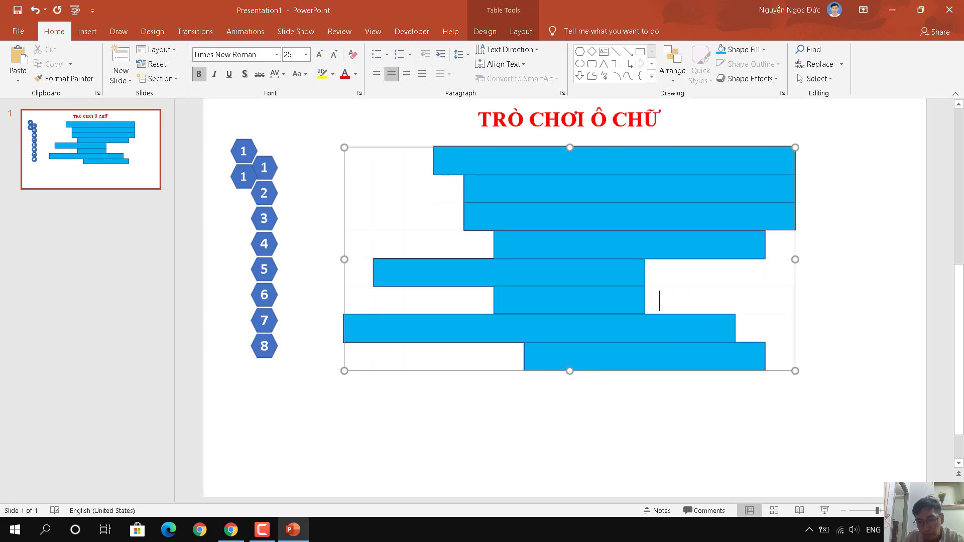
scroll(514, 270, up, 1)
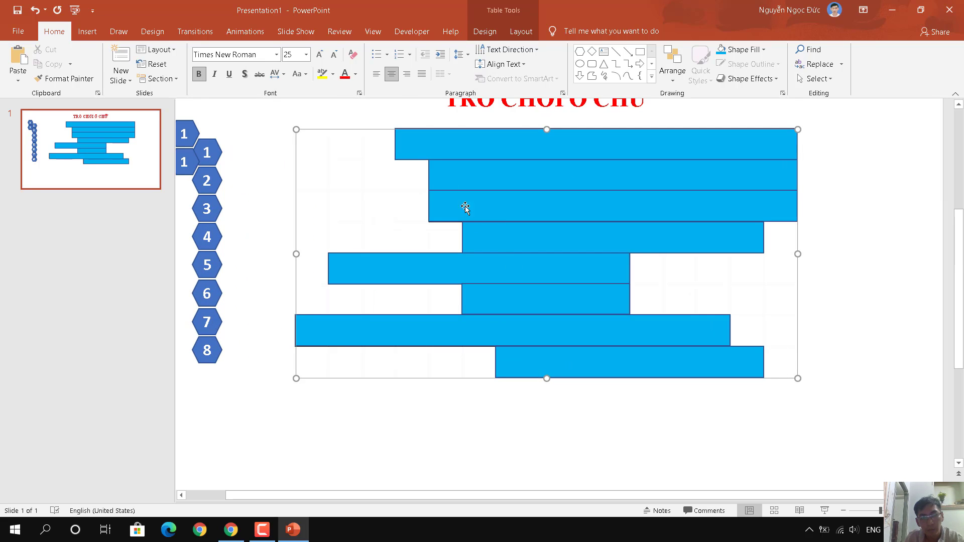
click(420, 154)
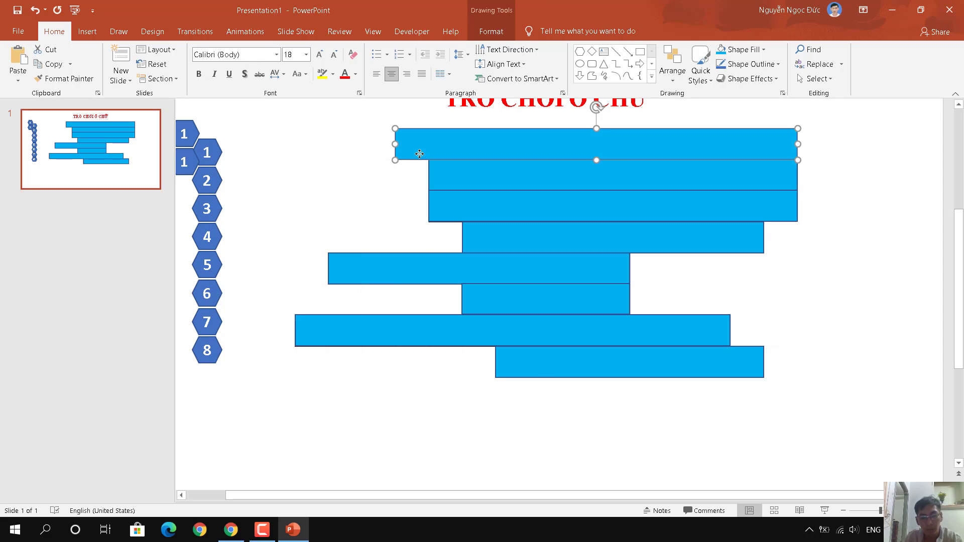
click(844, 511)
Draw a wide rounded rectangle beneath the crossword and stretch its sides toward the slide edges
click(88, 37)
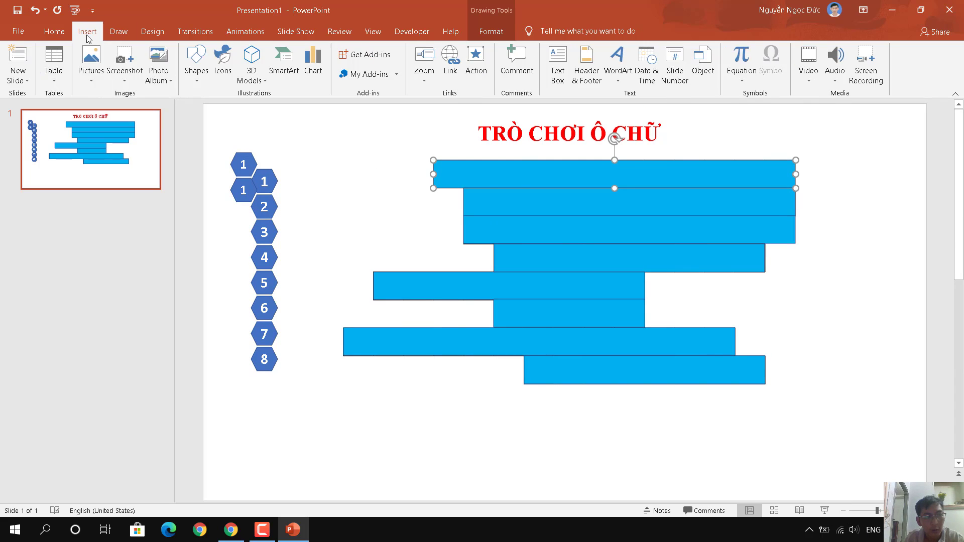
click(198, 77)
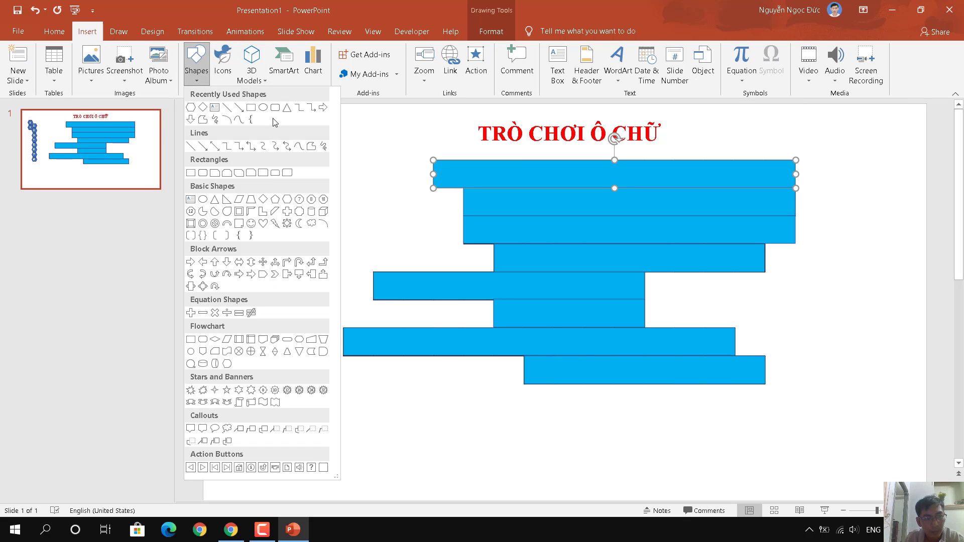
click(275, 108)
scroll(427, 452, down, 1)
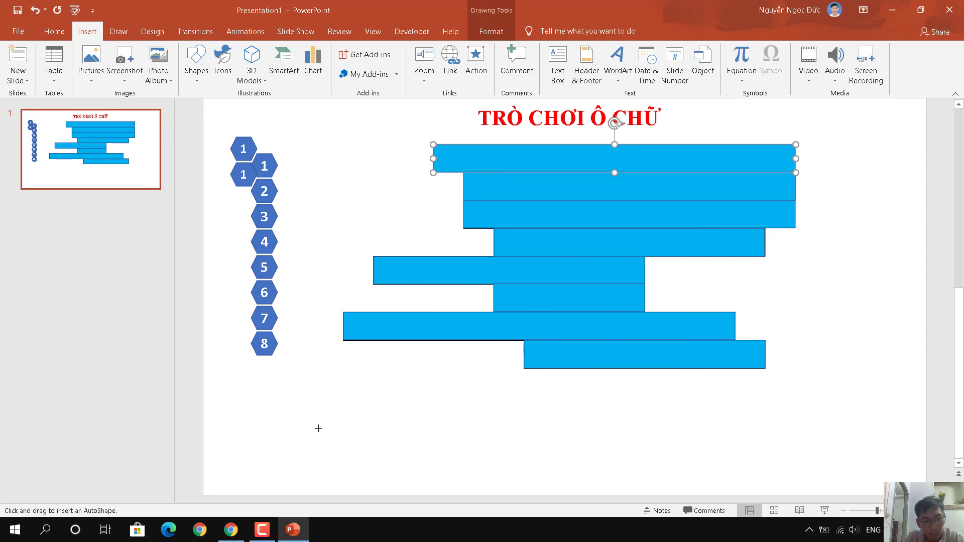
drag(298, 424, 870, 482)
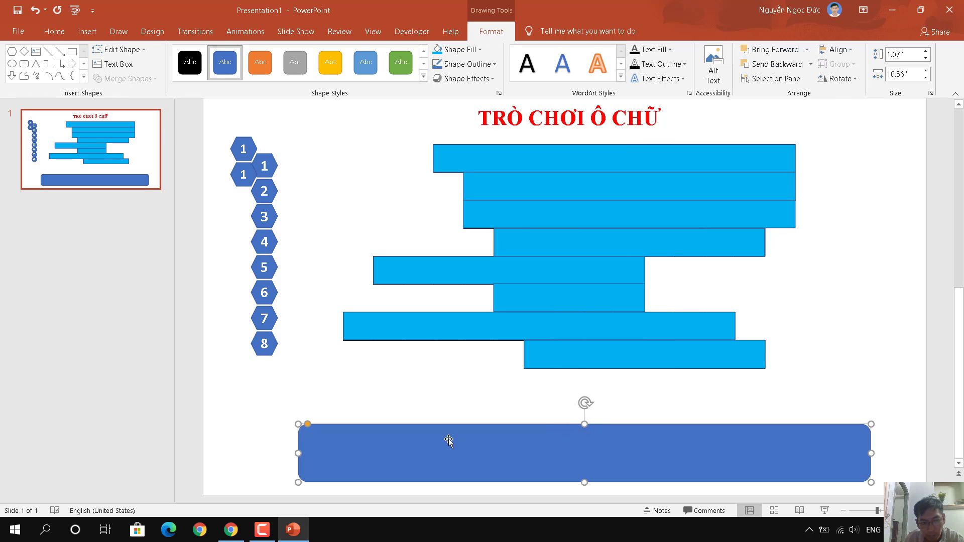
drag(298, 453, 239, 454)
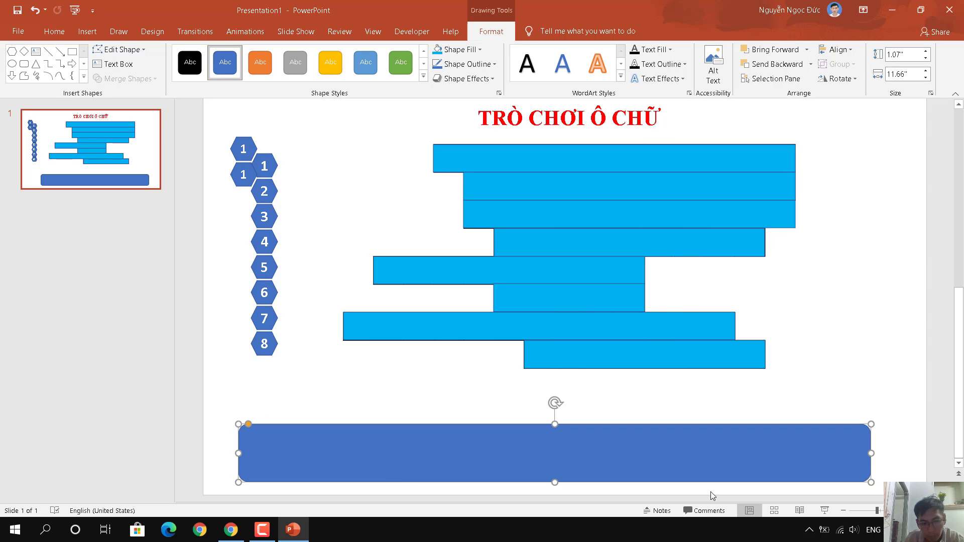
drag(879, 452, 886, 453)
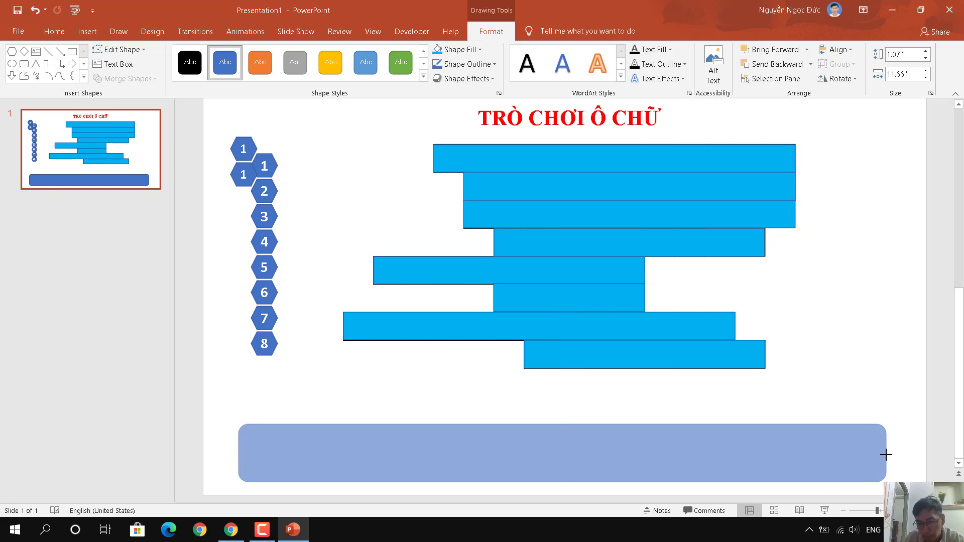
click(226, 128)
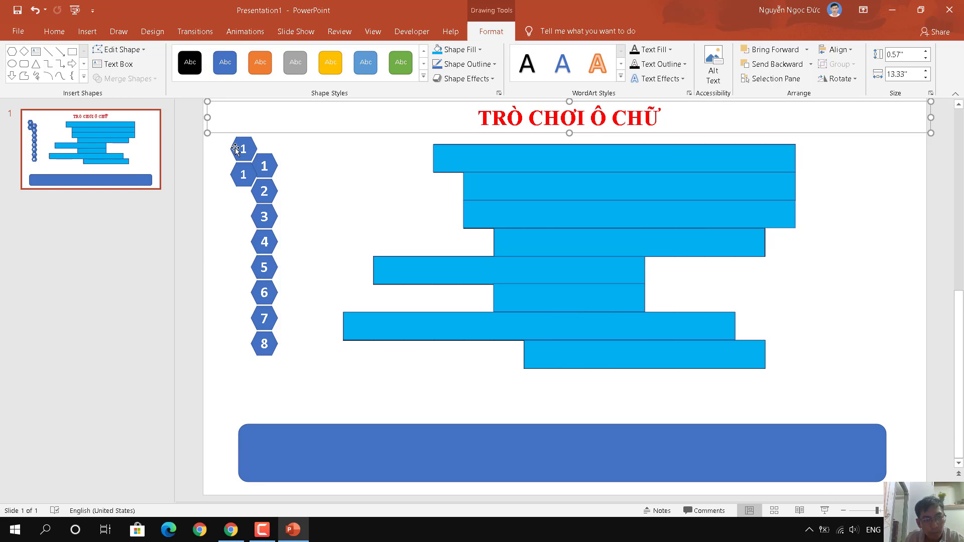
Delete the two duplicate number-1 hexagons
click(234, 148)
key(Delete)
click(234, 149)
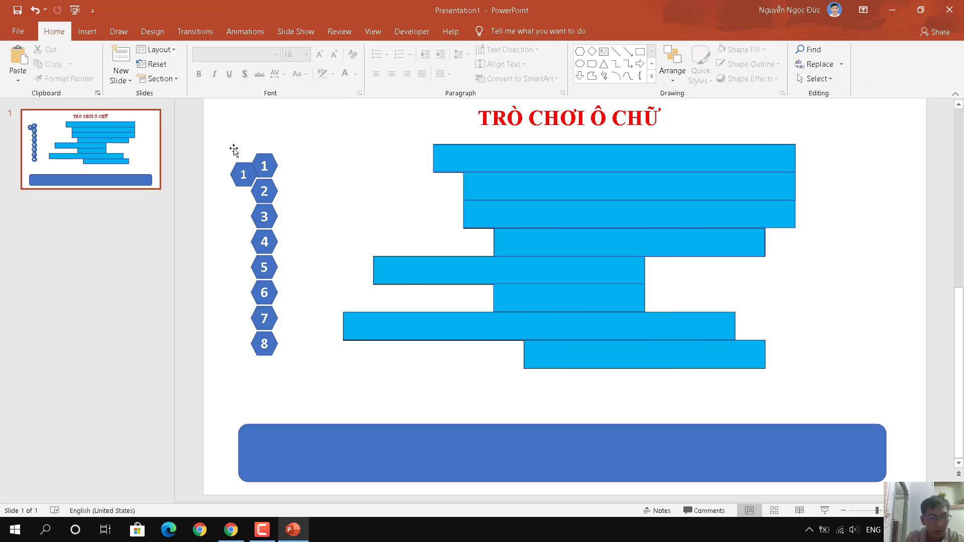
click(236, 169)
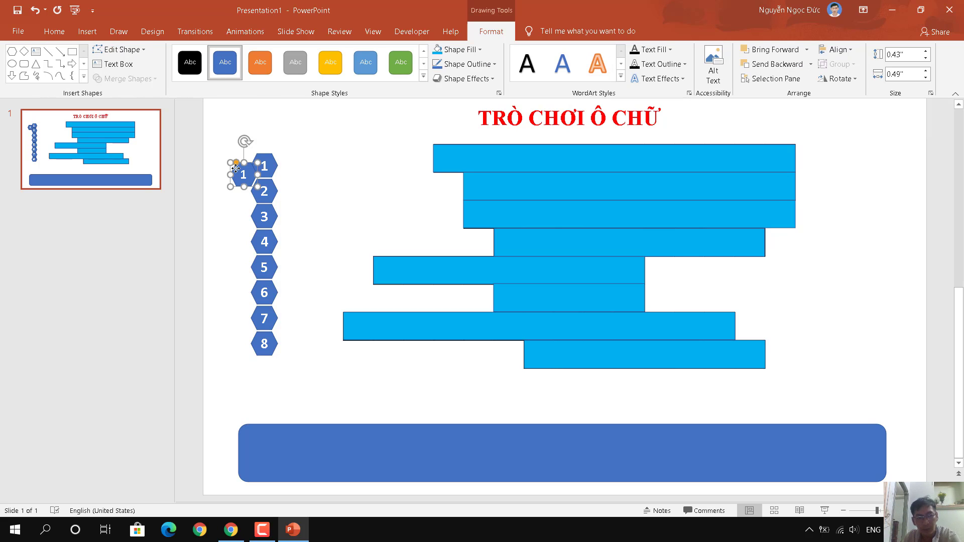
key(Delete)
Fill the wide rounded rectangle with purple
click(499, 448)
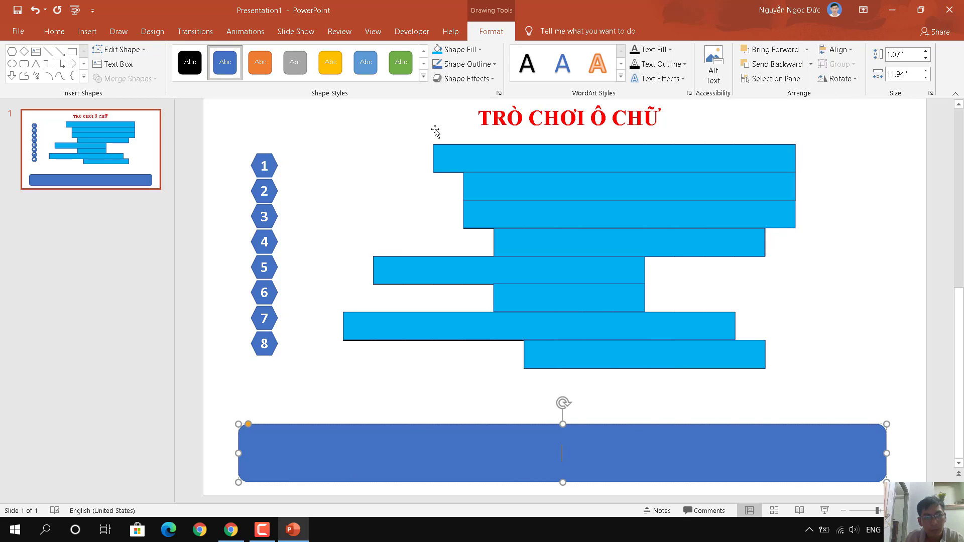
click(424, 76)
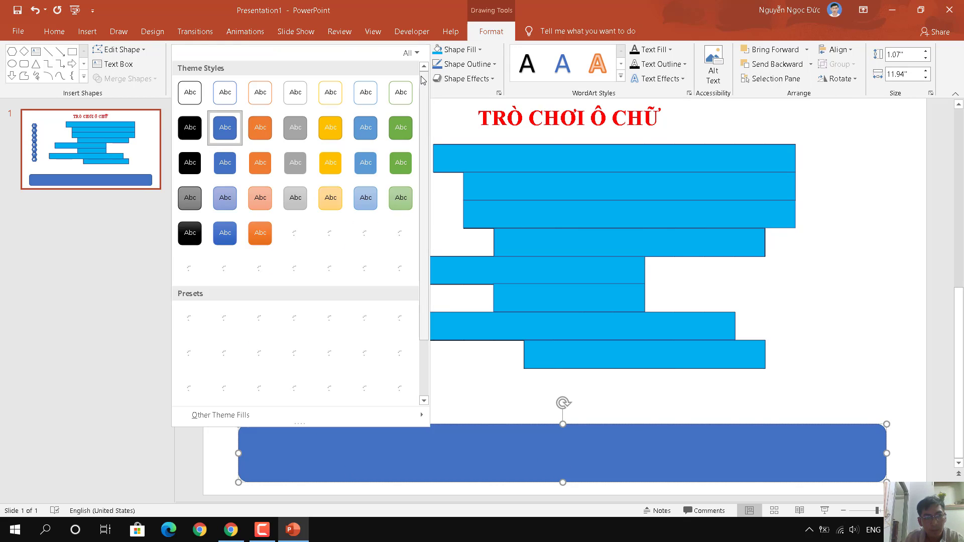
click(61, 33)
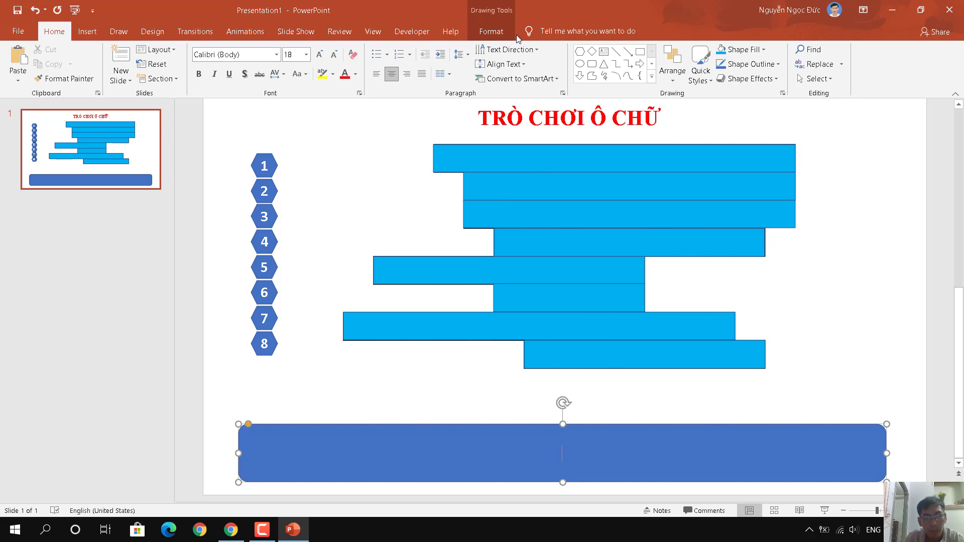
click(490, 39)
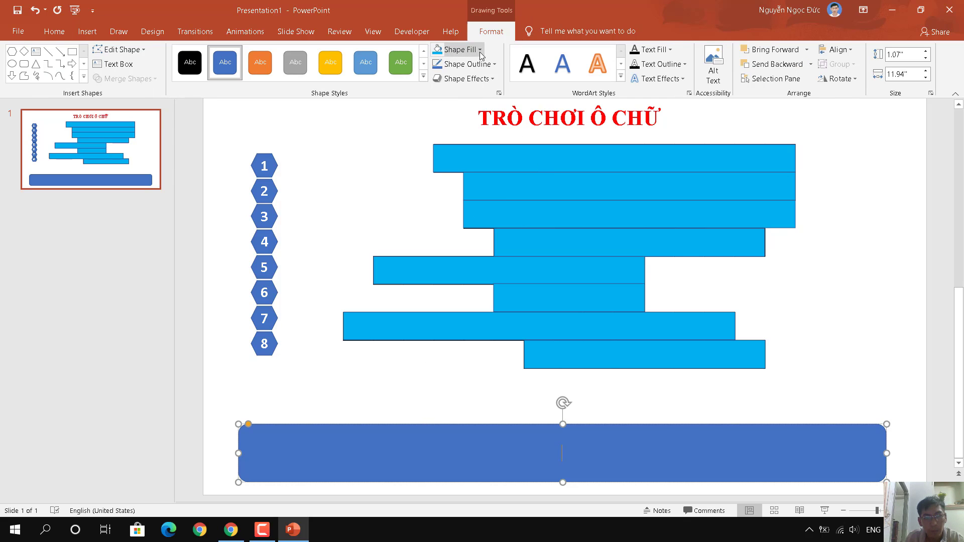
click(480, 50)
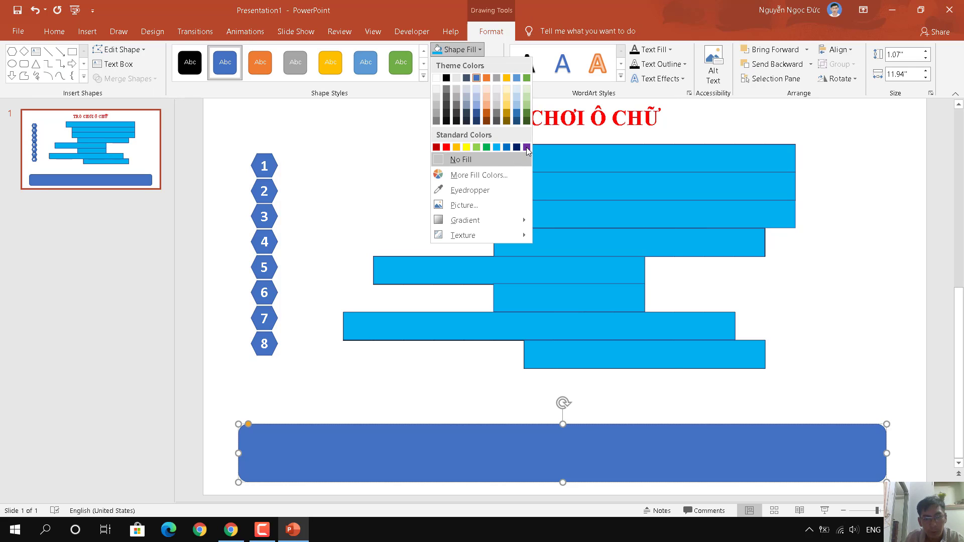
click(526, 146)
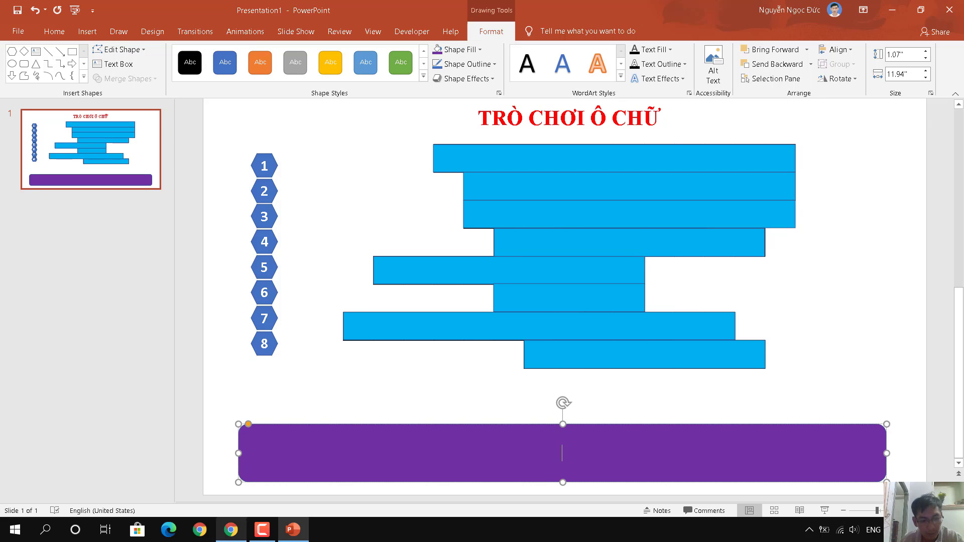
Copy clue 1 about the world's coldest ocean (12 letters) from the crossword web page
click(234, 534)
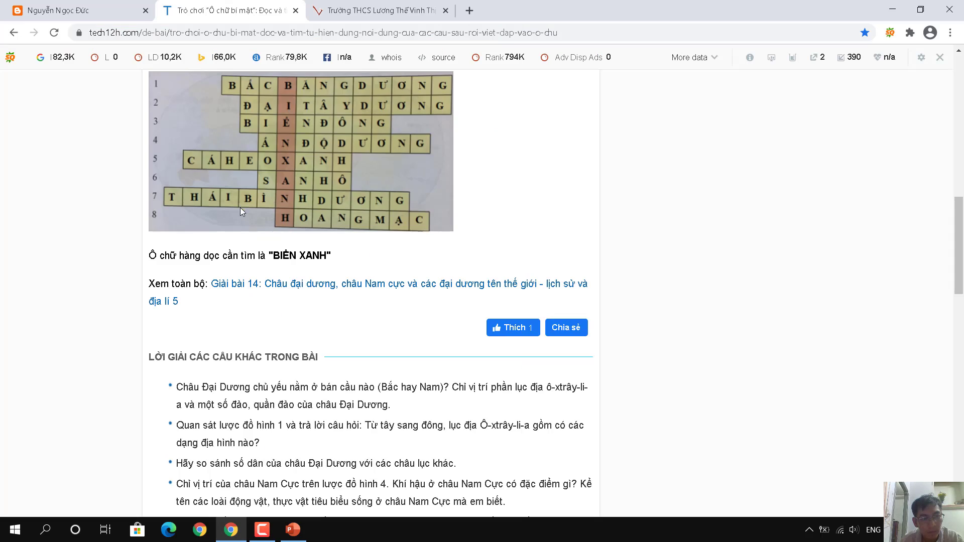
scroll(240, 206, up, 5)
scroll(199, 245, up, 6)
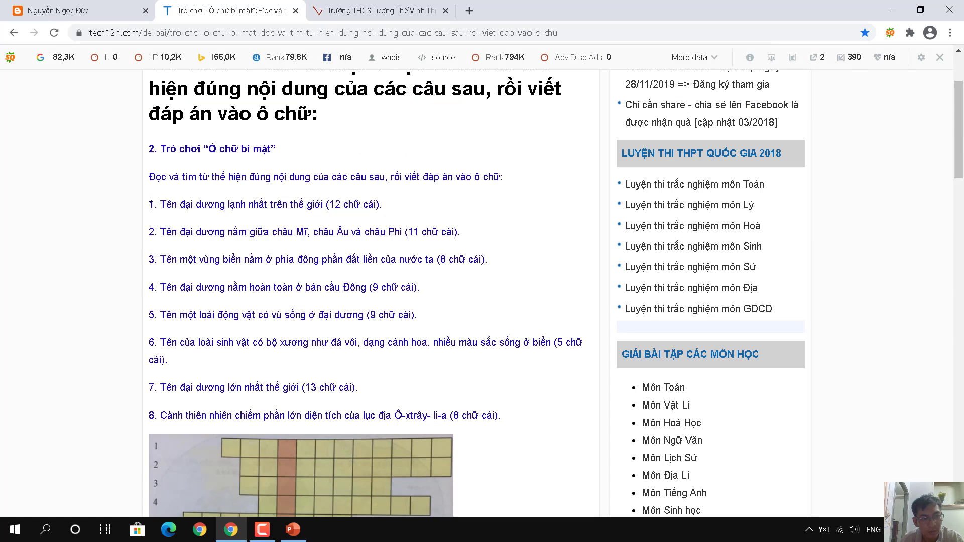
drag(149, 204, 397, 206)
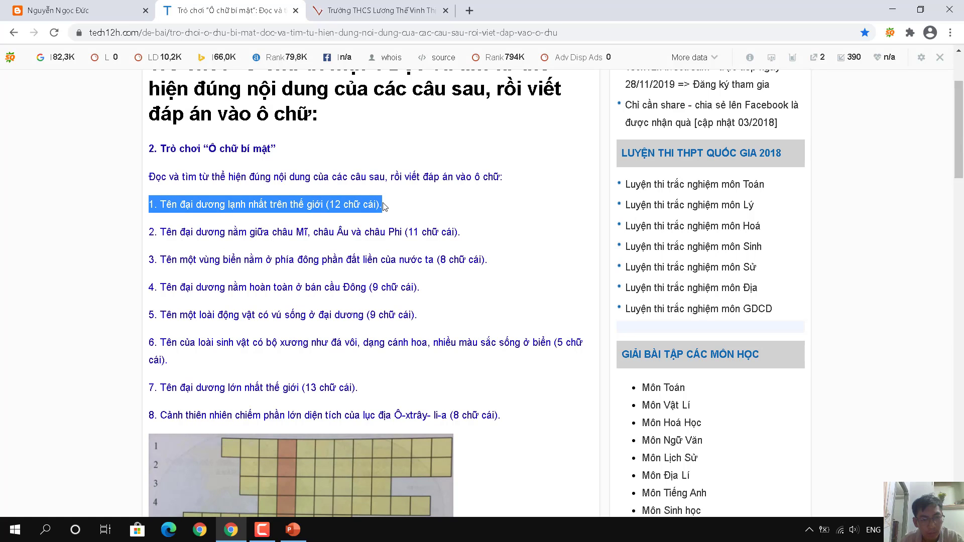
right_click(341, 217)
click(359, 225)
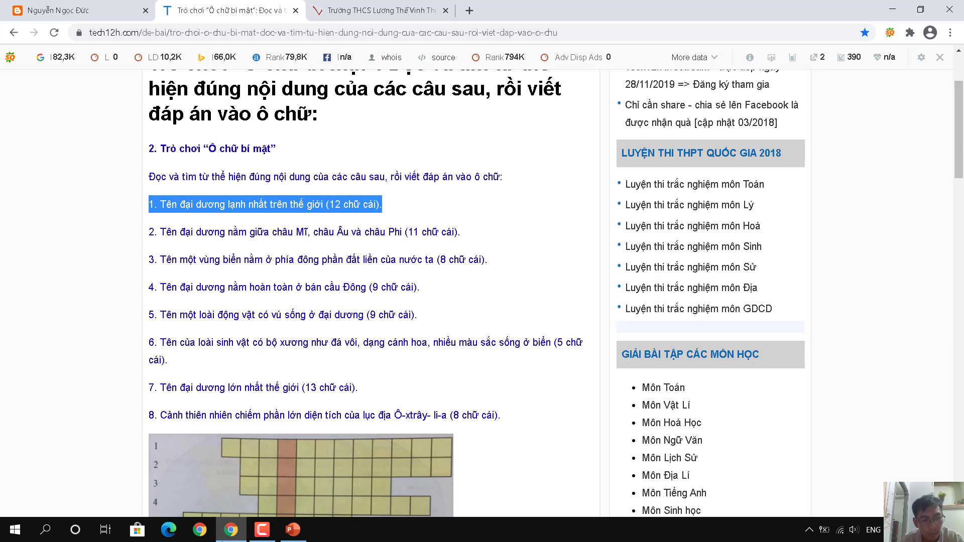
Paste clue 1 into the purple box and make it bold, justified and white
click(293, 530)
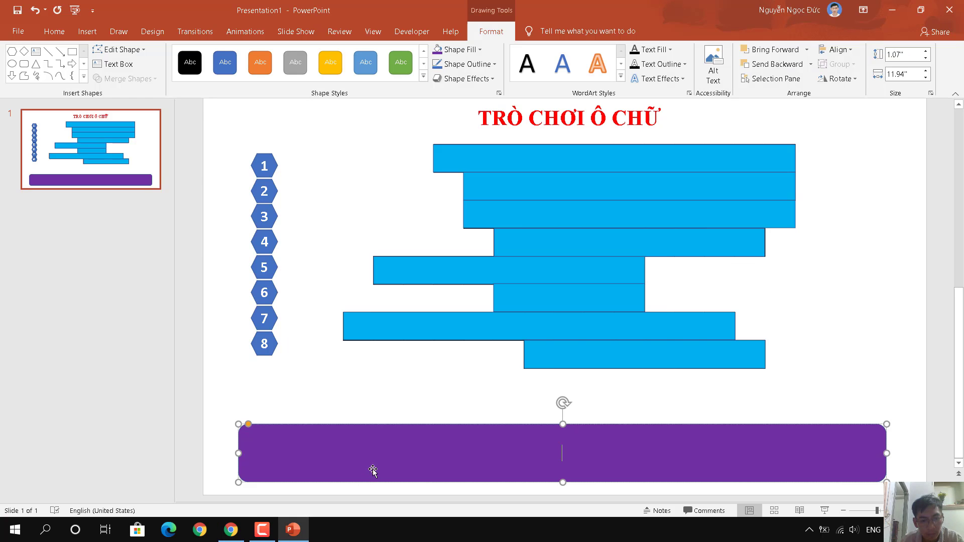
key(ctrl+v)
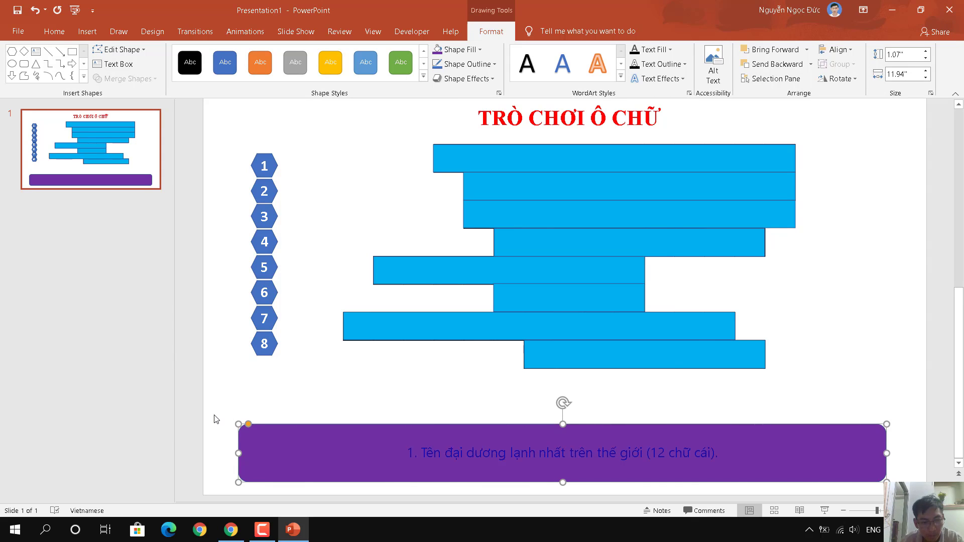
drag(406, 453, 722, 453)
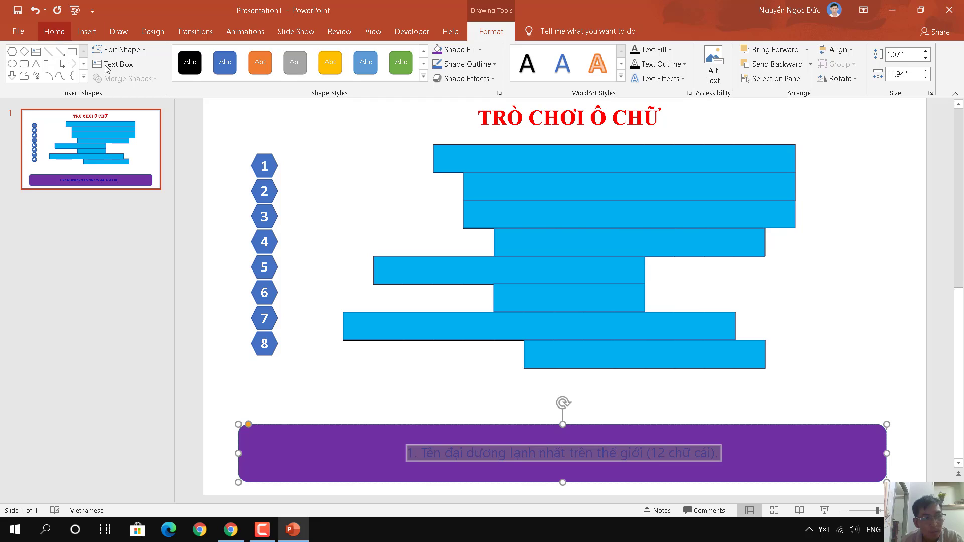
click(54, 31)
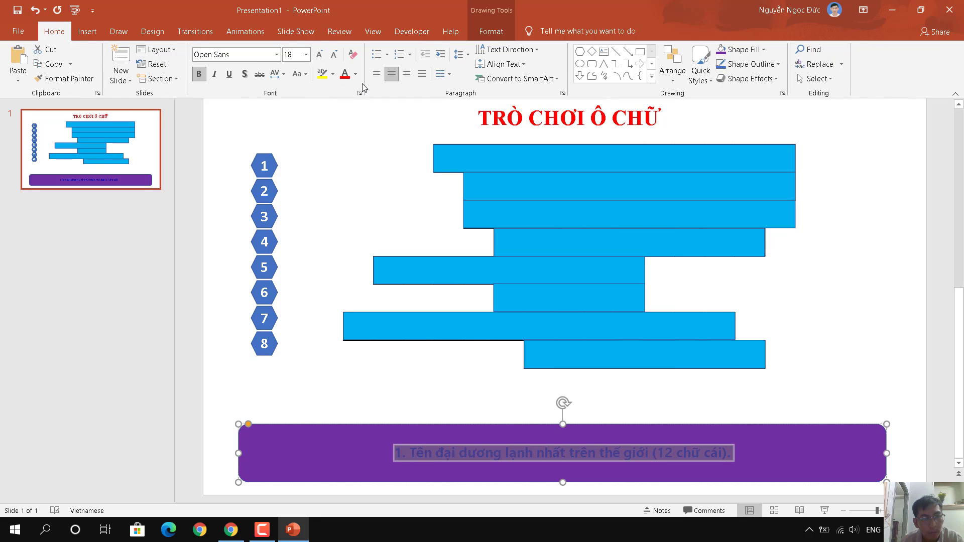
click(376, 74)
click(422, 75)
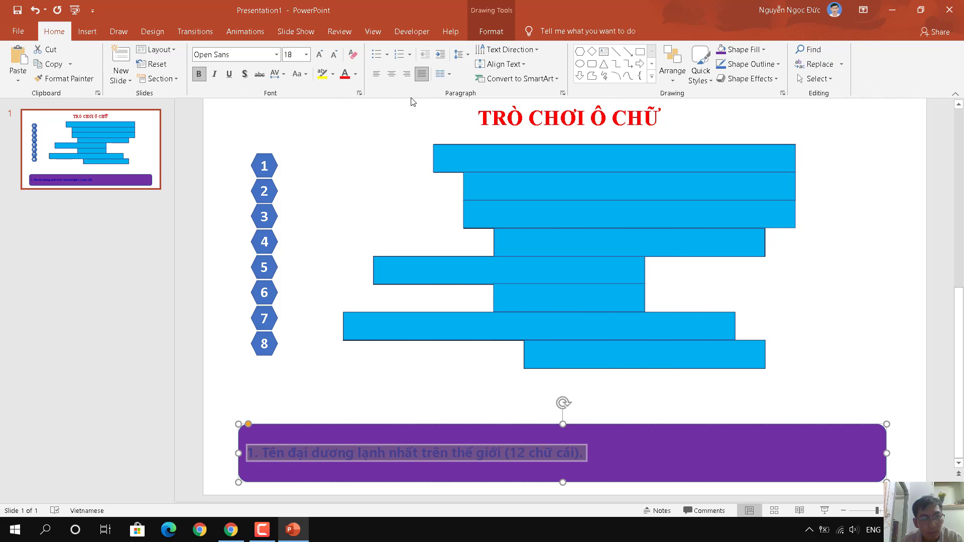
click(356, 76)
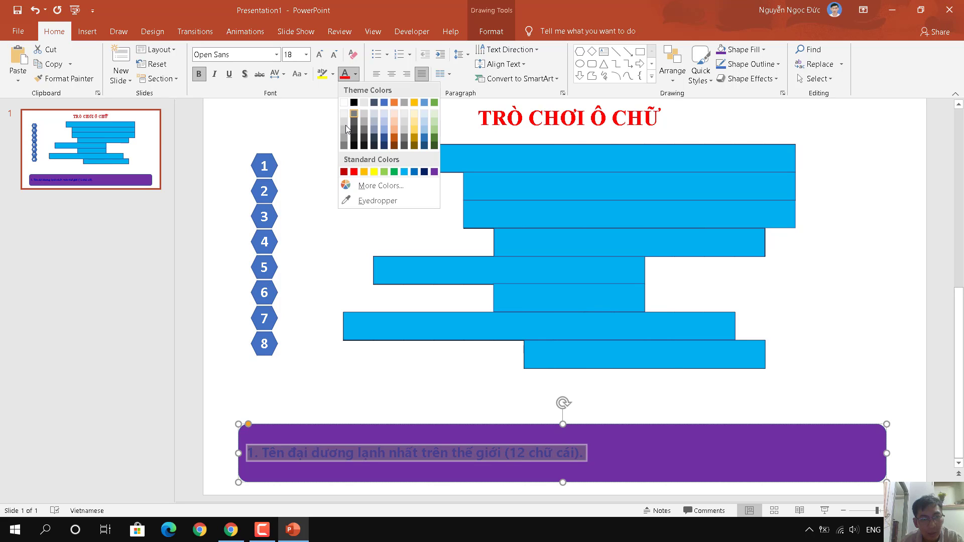
click(344, 103)
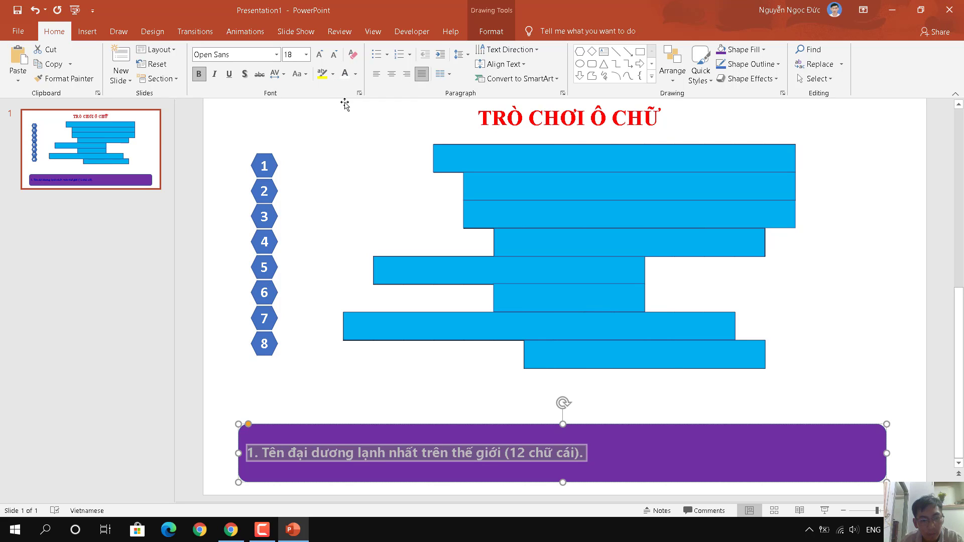
Select the purple question box as a whole shape
click(341, 263)
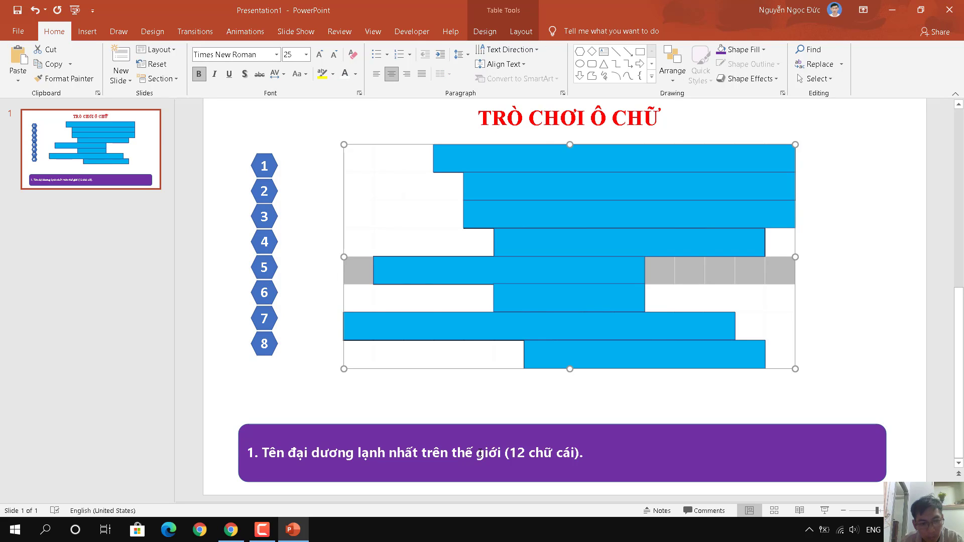
click(447, 453)
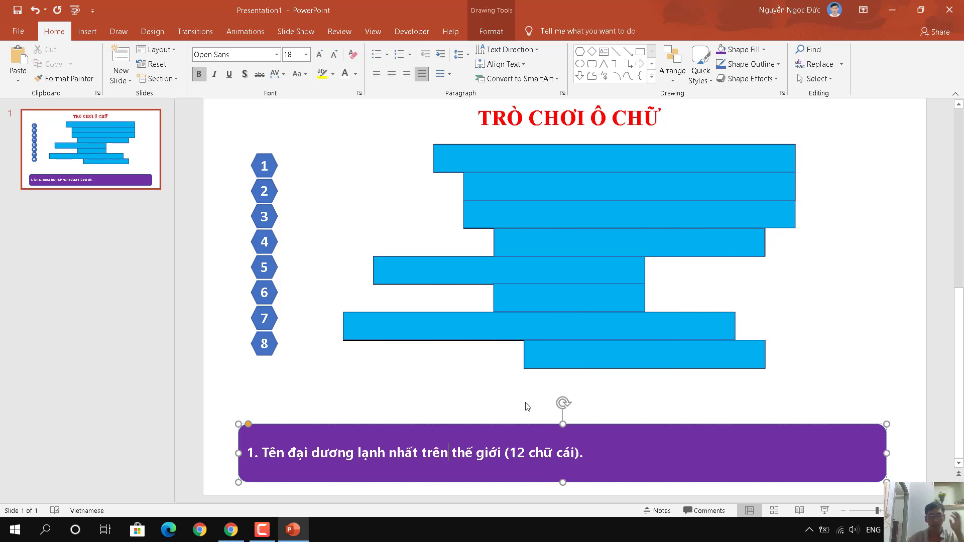
click(365, 409)
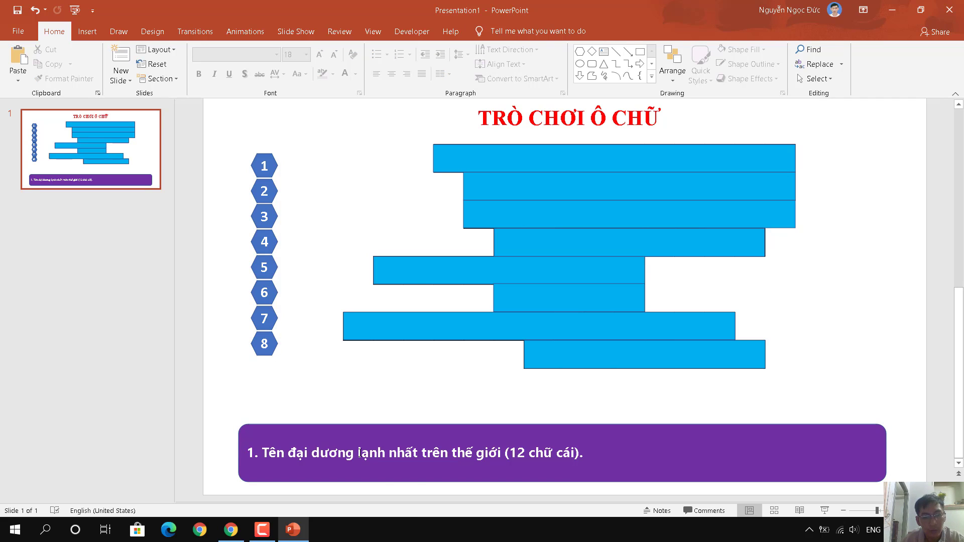
click(351, 436)
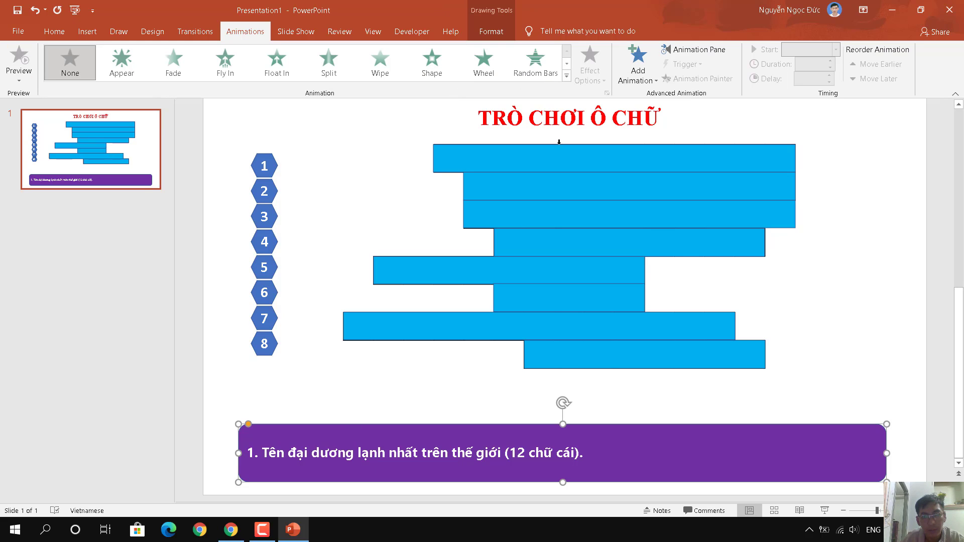
Give the purple question box a Fade entrance animation as the first effect
click(635, 86)
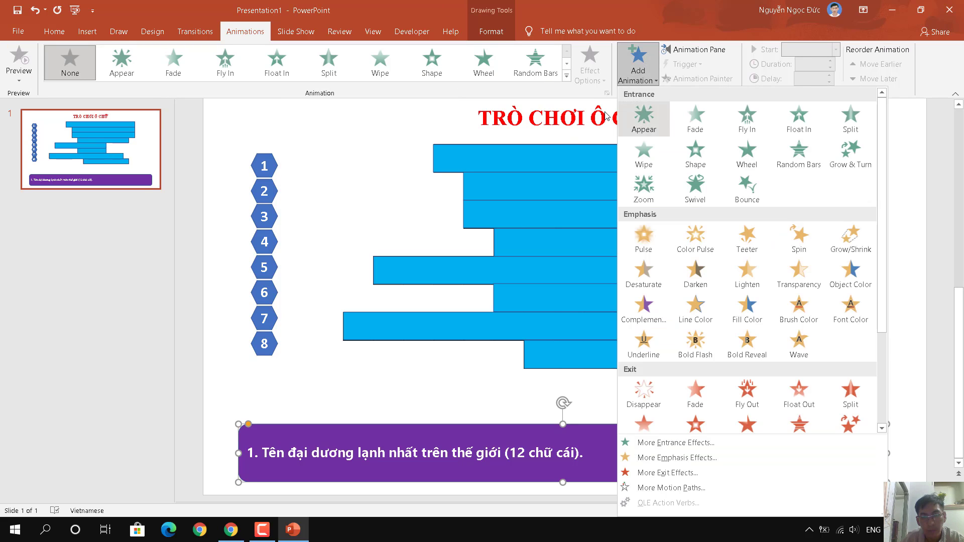
click(681, 117)
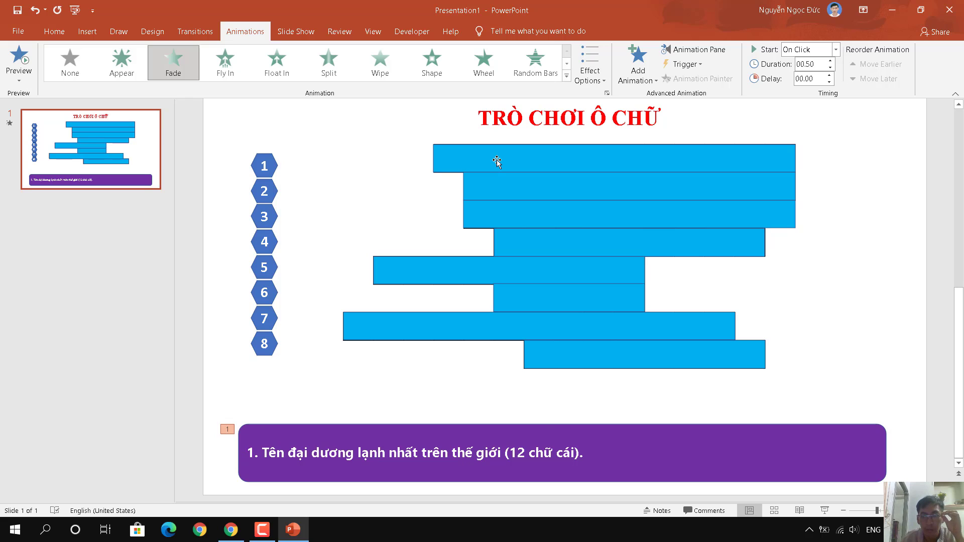
click(496, 160)
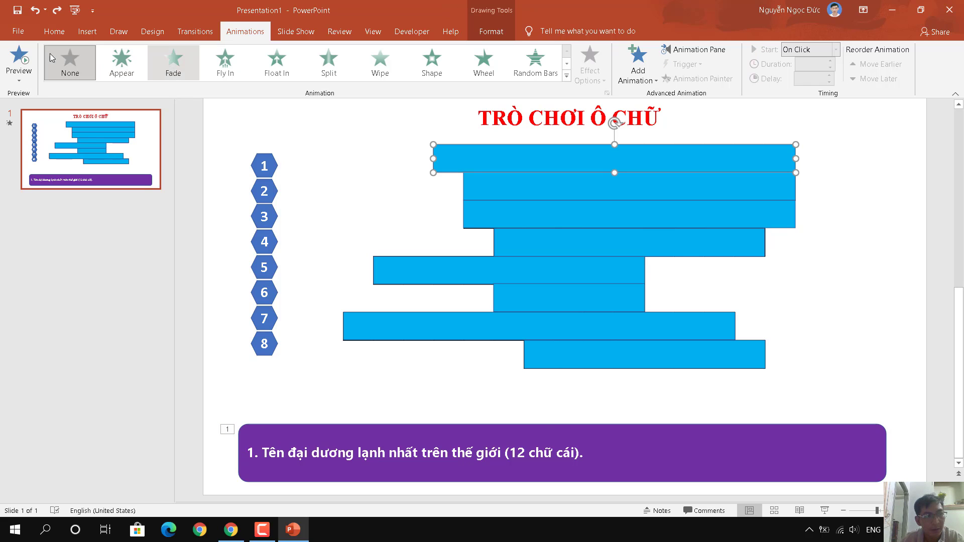
click(52, 33)
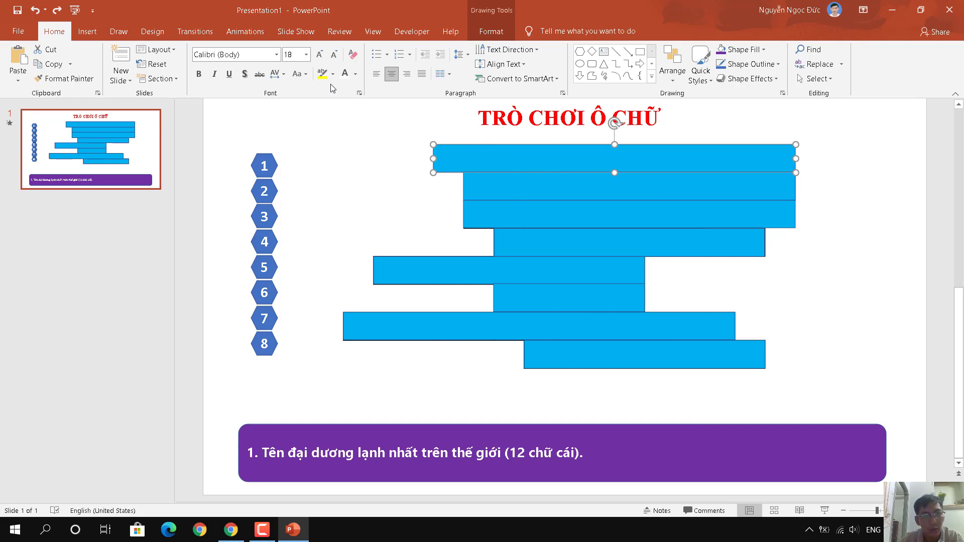
Insert a table with 12 columns and 1 row onto the slide
click(89, 33)
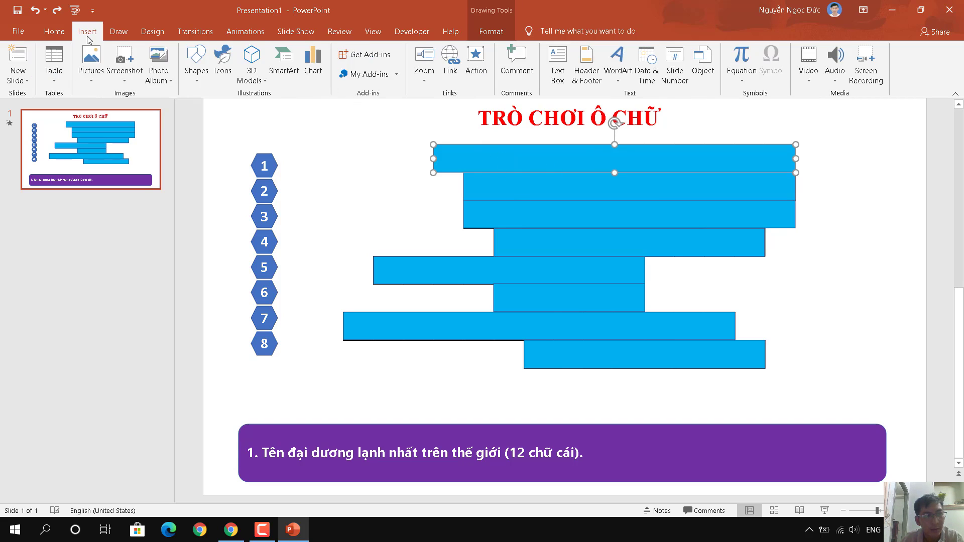
click(54, 80)
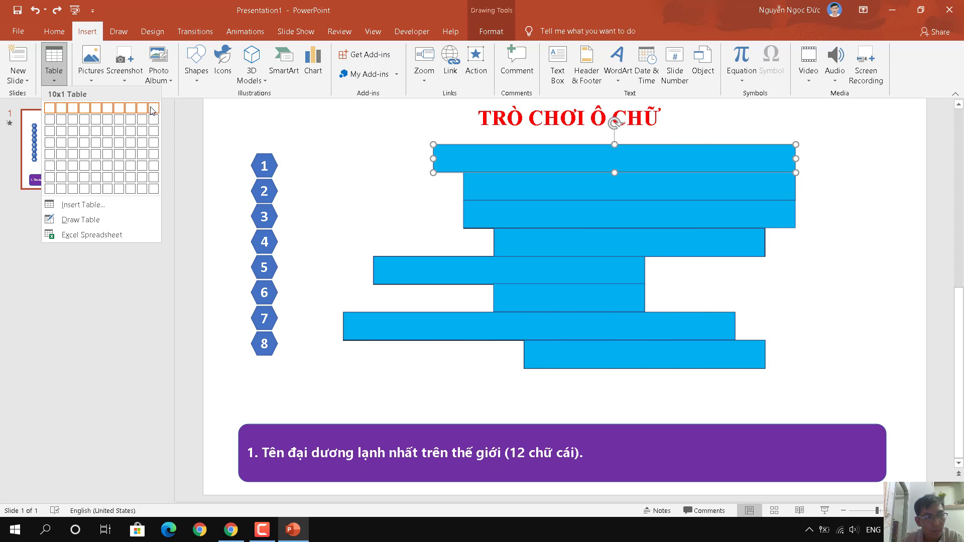
click(90, 204)
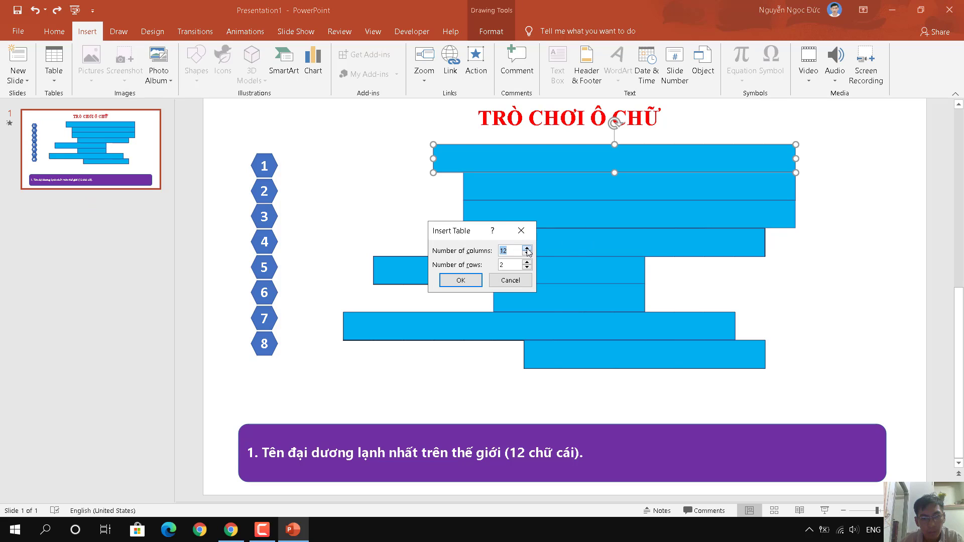
click(527, 267)
click(467, 277)
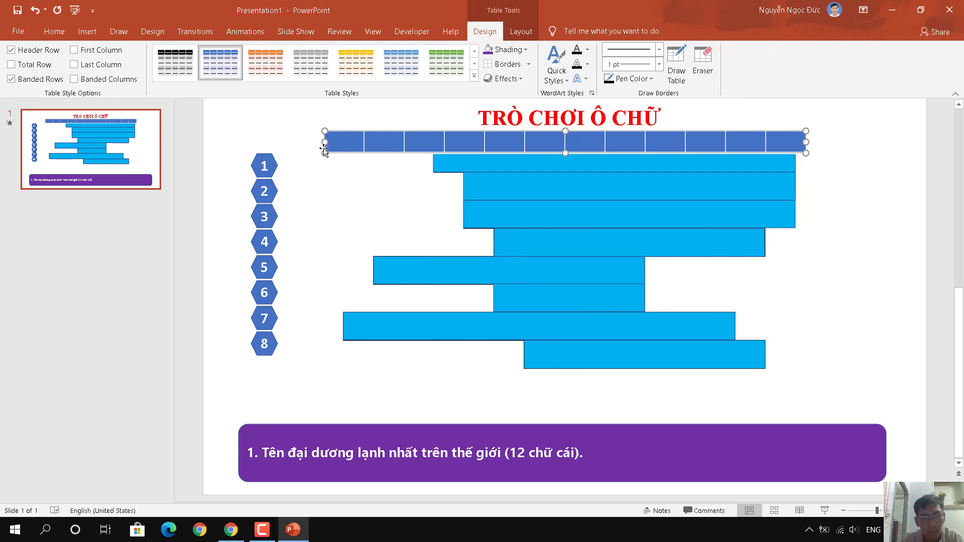
Narrow the 12-cell table to the first blue row's width and place it over row 1
drag(324, 142, 434, 142)
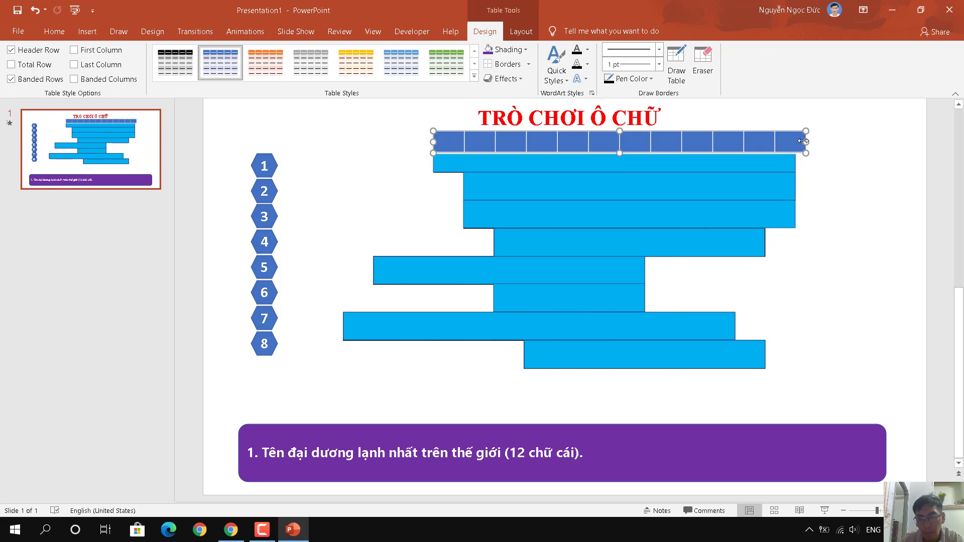
drag(803, 141, 795, 143)
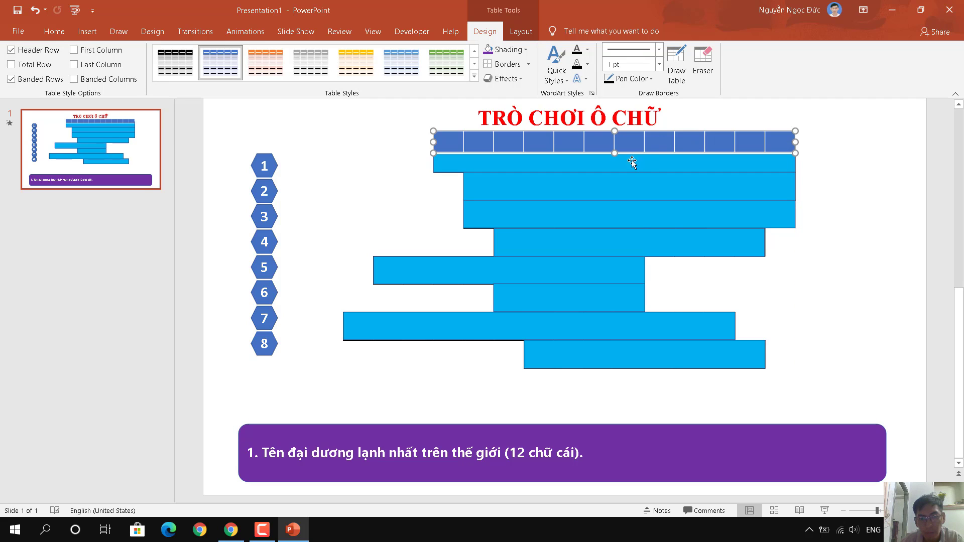
drag(596, 132, 597, 145)
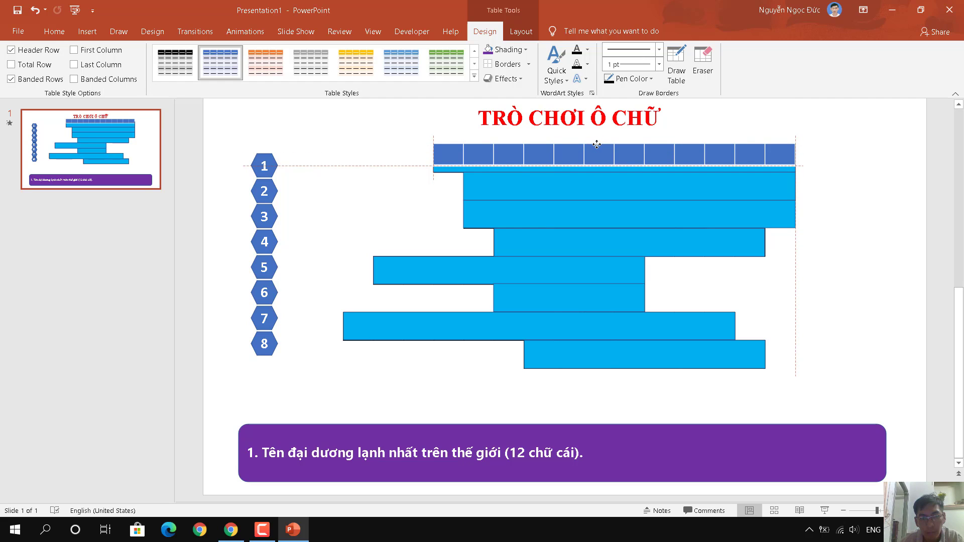
drag(596, 144, 615, 172)
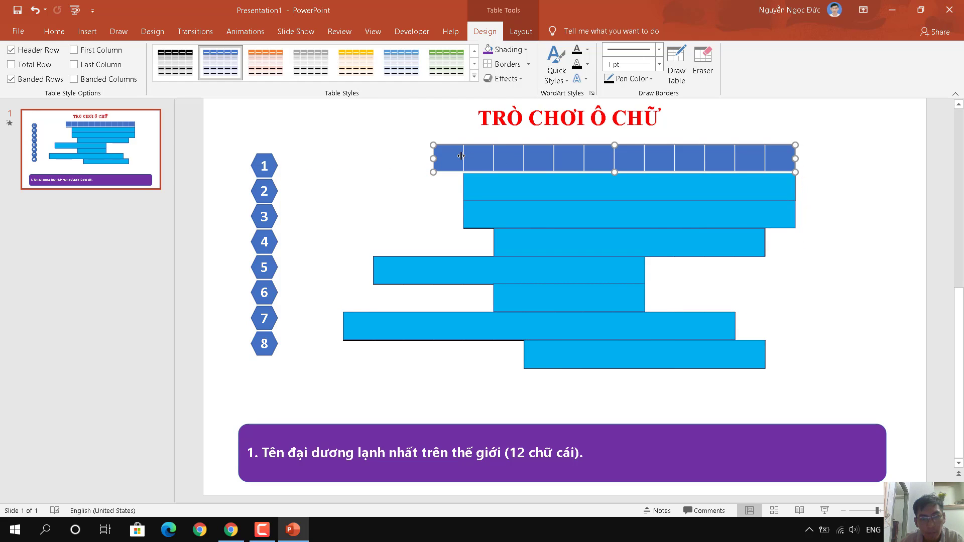
Add All Borders to every cell of the 12-cell table
click(528, 64)
click(492, 96)
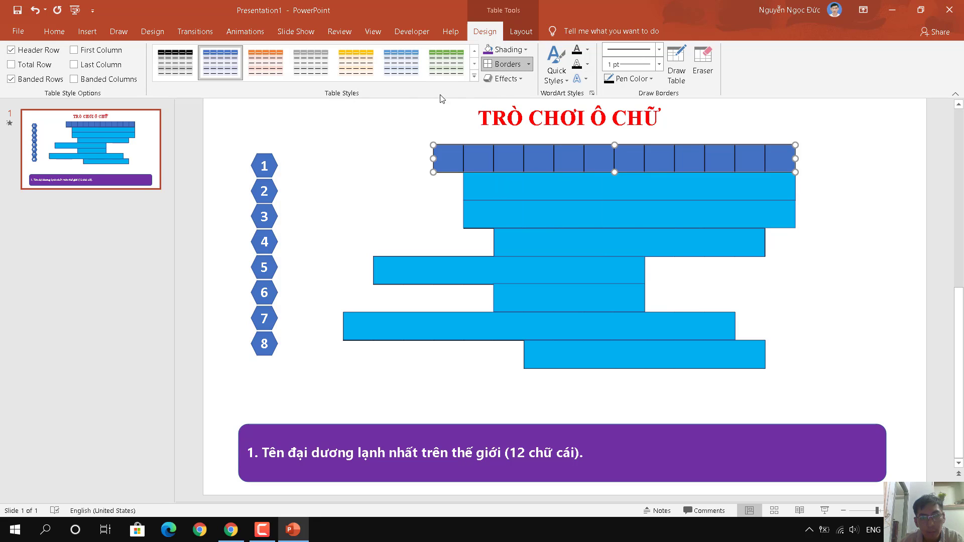
click(51, 33)
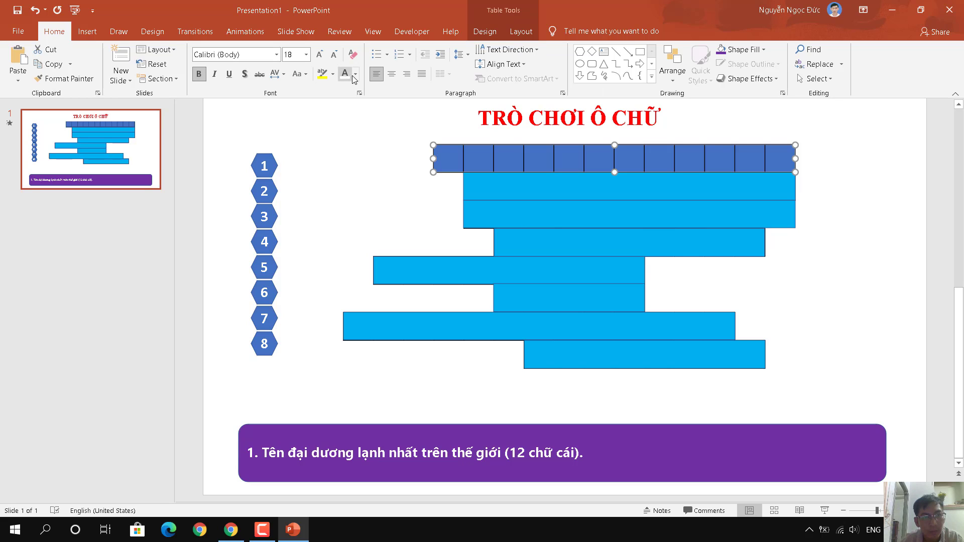
click(484, 31)
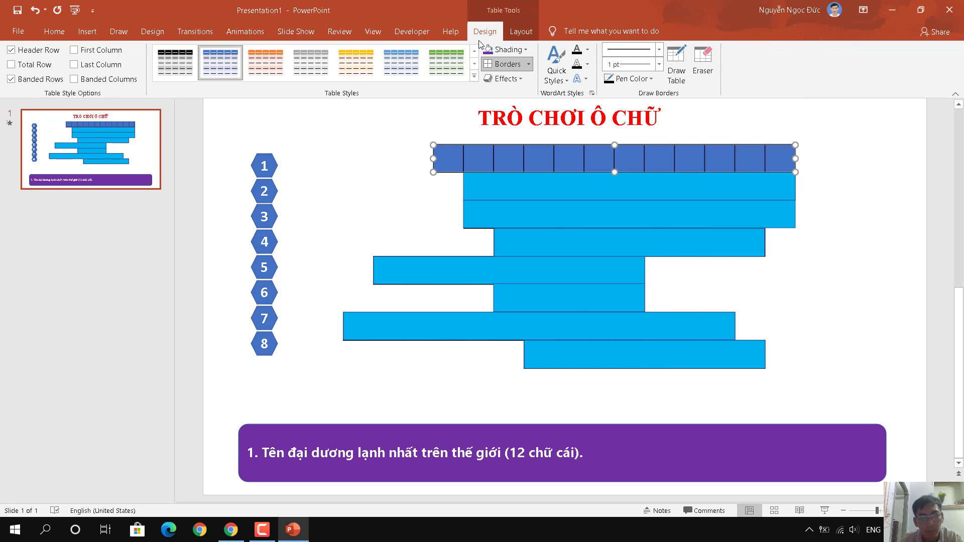
Shade the table cells light blue and move the table just above the first row bar
click(527, 50)
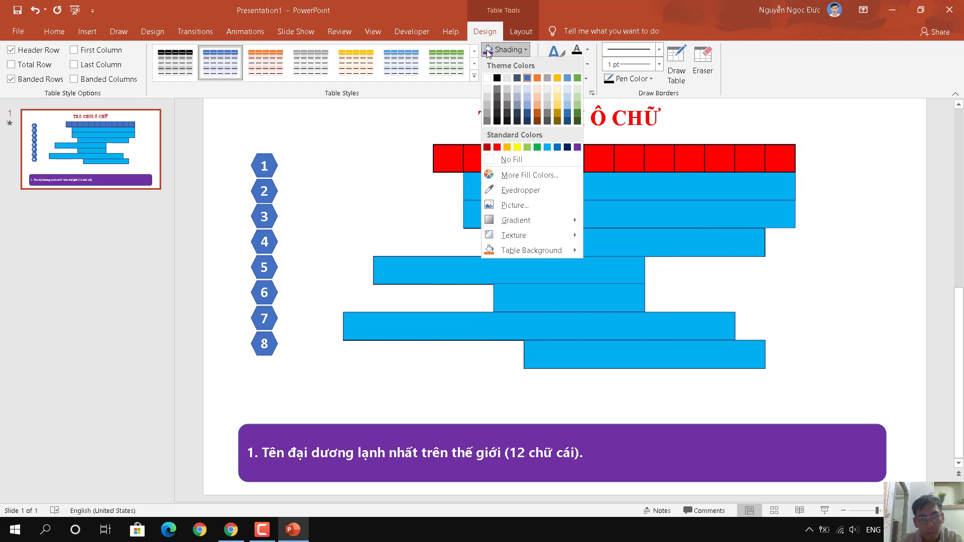
click(548, 148)
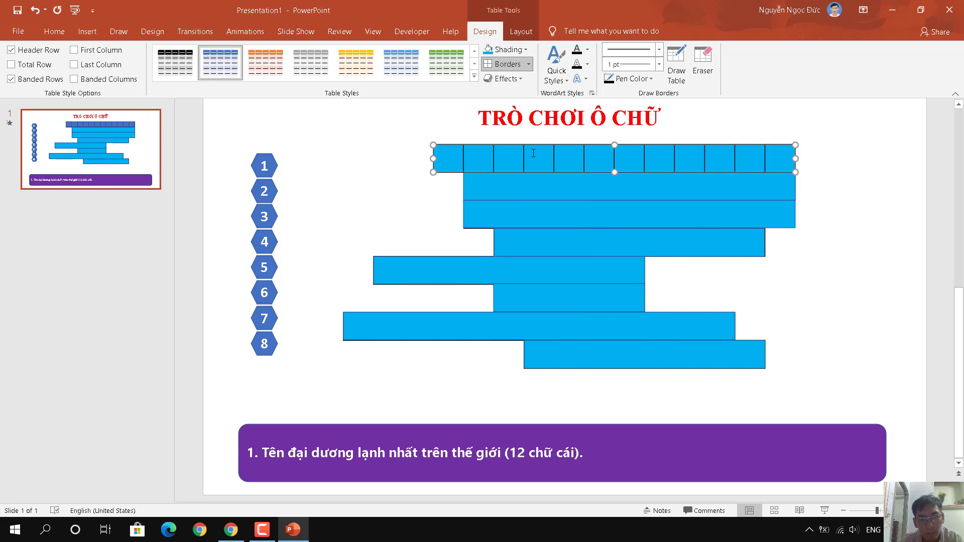
drag(455, 143, 455, 123)
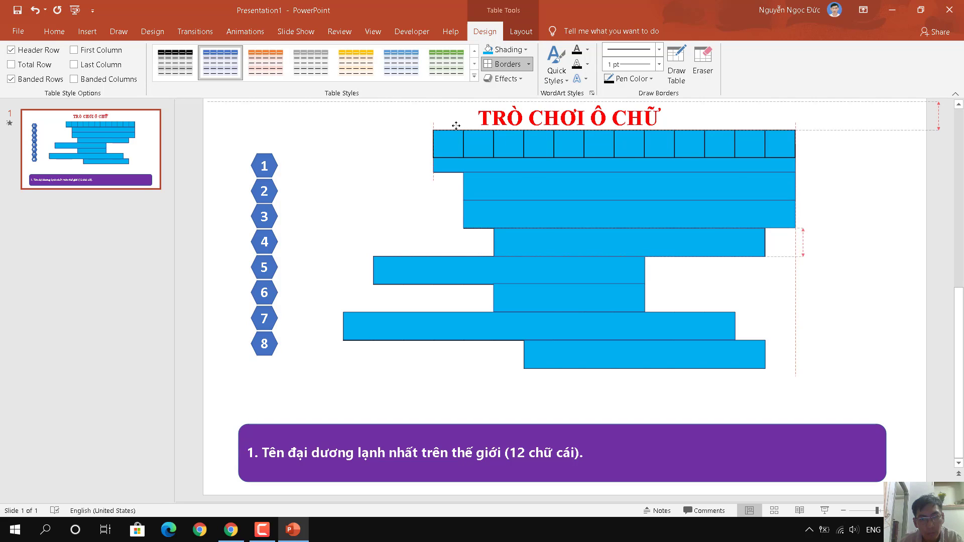
click(453, 161)
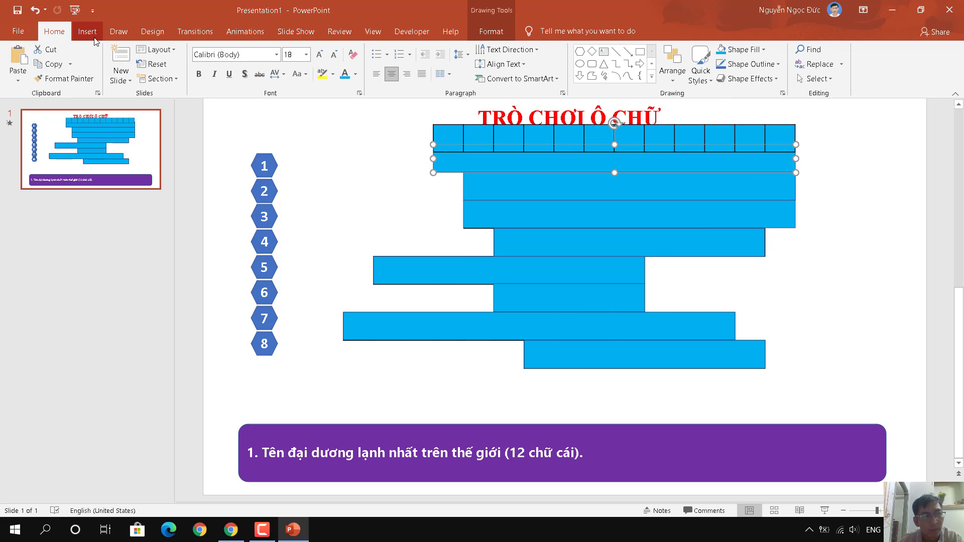
Fill the first row bar with green
click(448, 167)
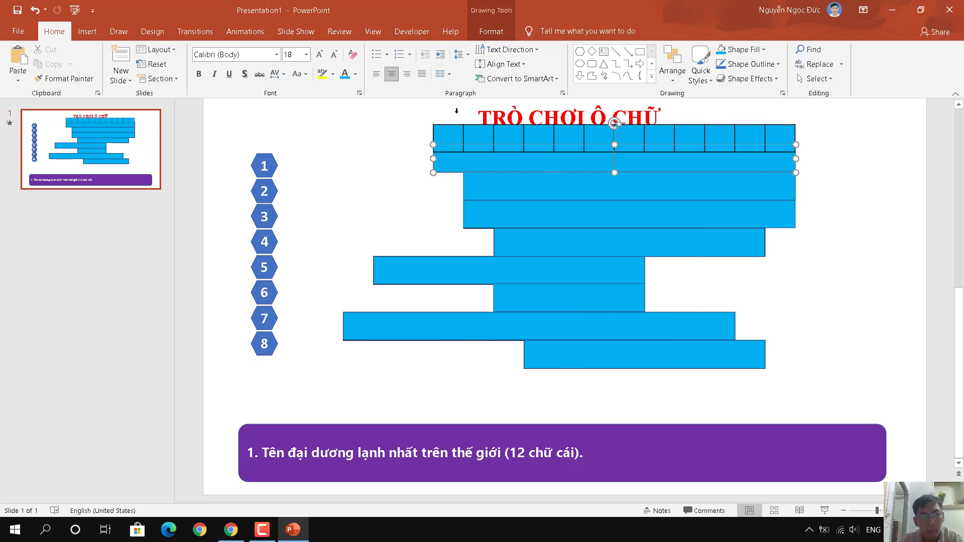
click(491, 33)
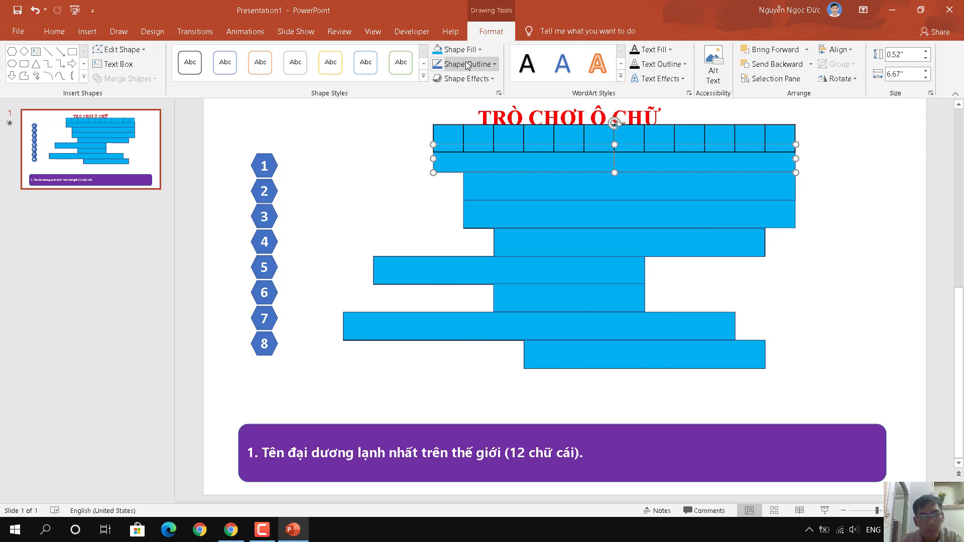
click(479, 50)
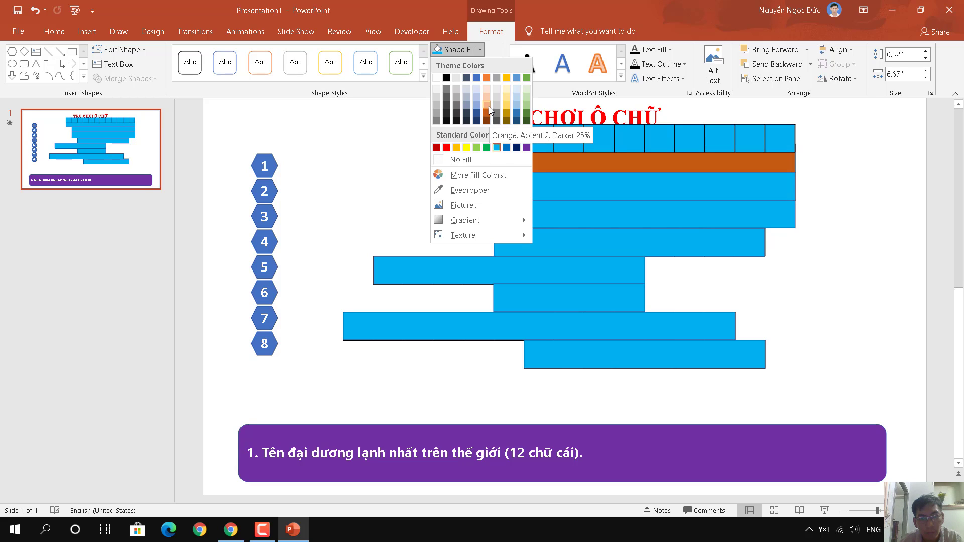
click(487, 147)
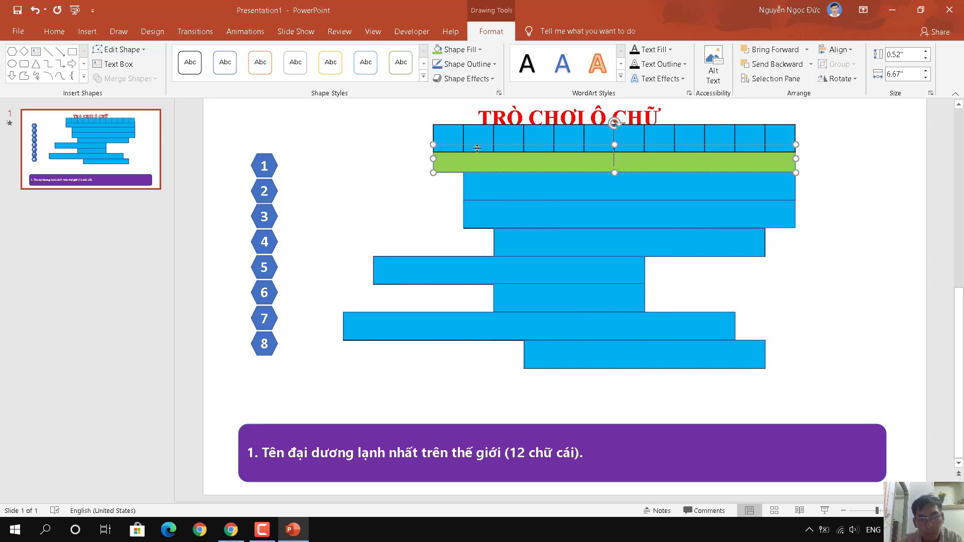
Fill row bars 2 through 8 with the same green
click(484, 186)
click(437, 50)
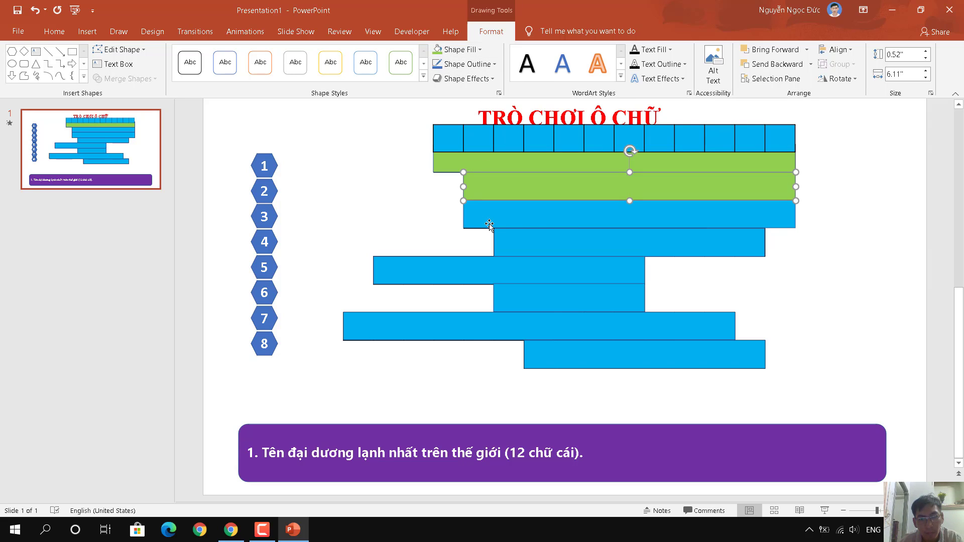
click(480, 223)
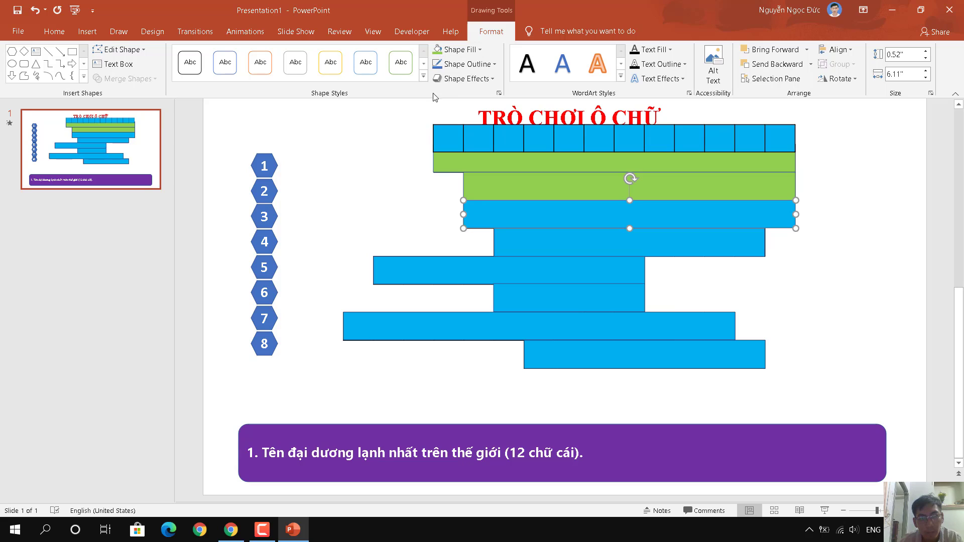
click(437, 49)
click(502, 240)
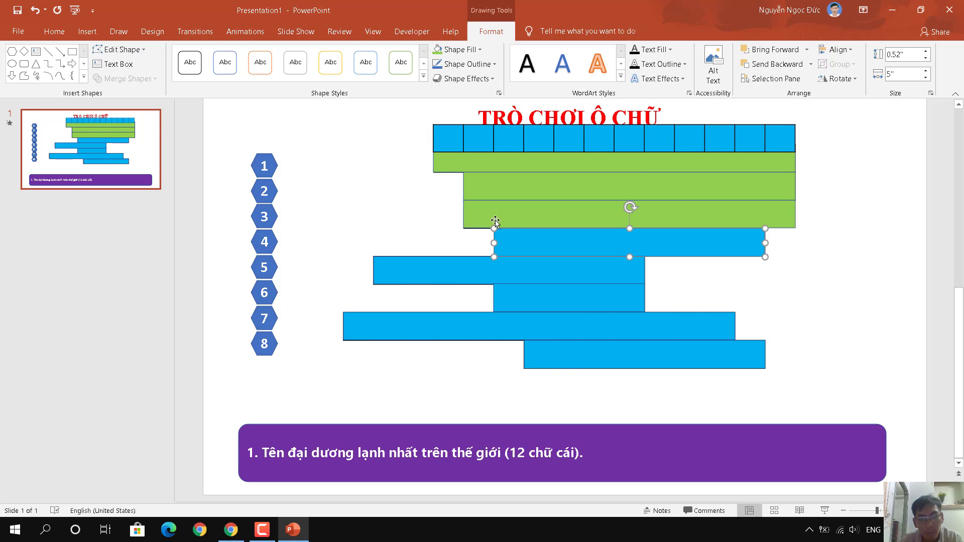
click(436, 50)
click(517, 274)
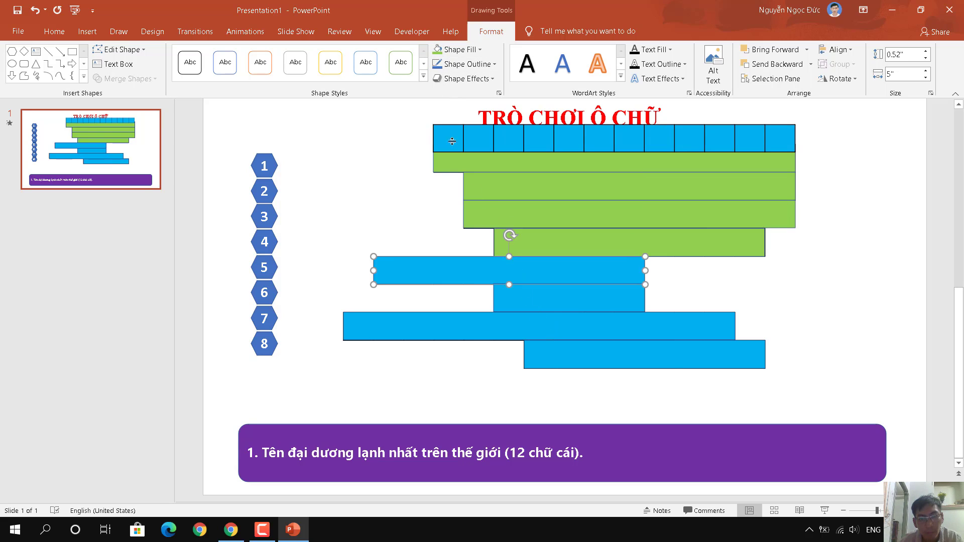
click(437, 49)
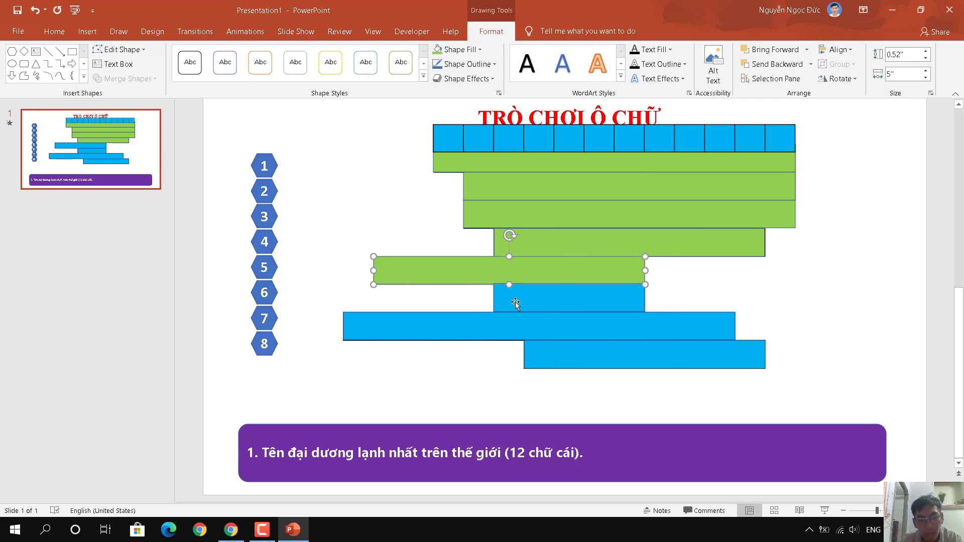
click(516, 303)
click(436, 49)
click(540, 326)
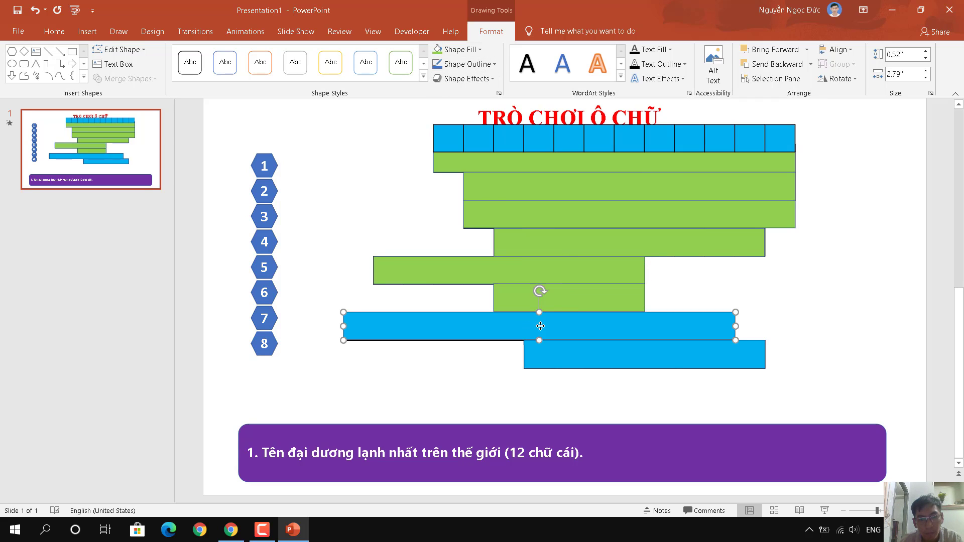
click(437, 49)
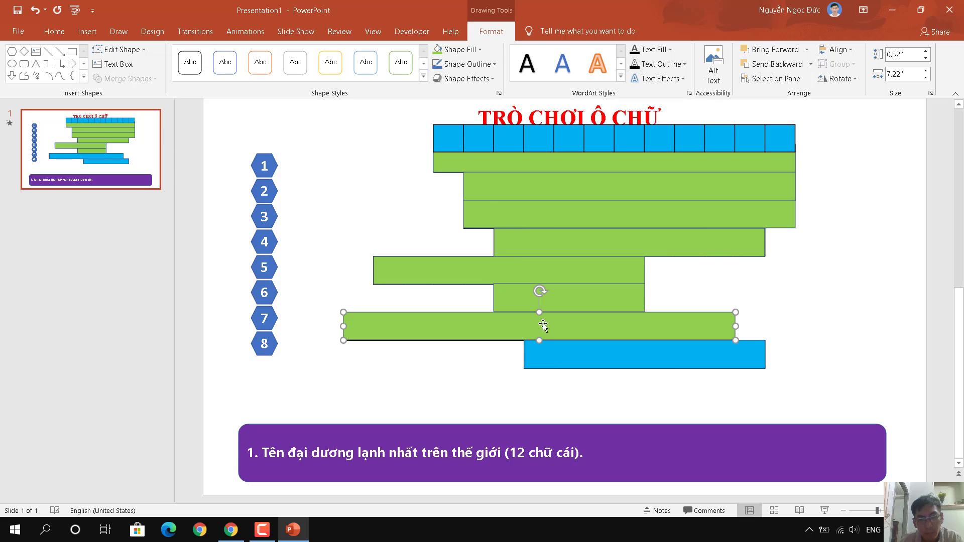
click(556, 362)
click(436, 49)
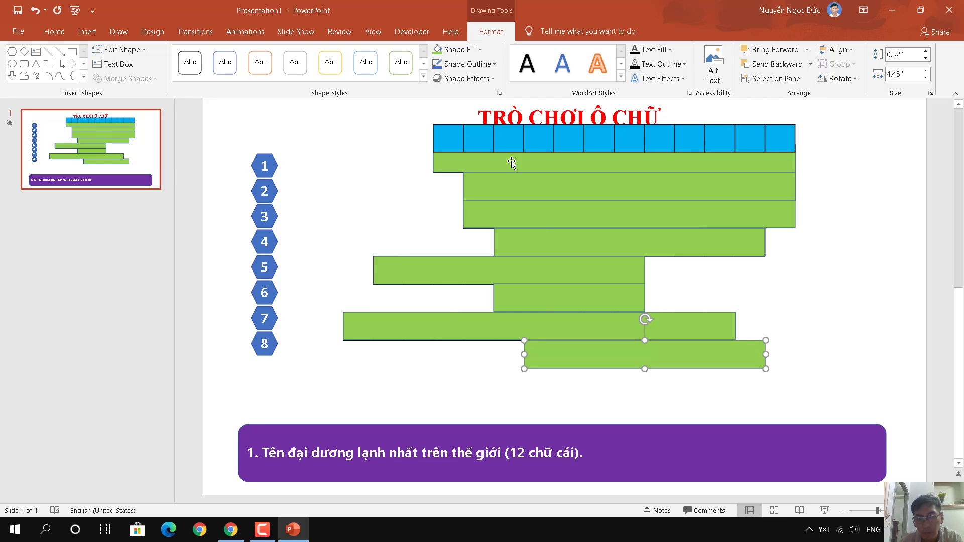
click(469, 143)
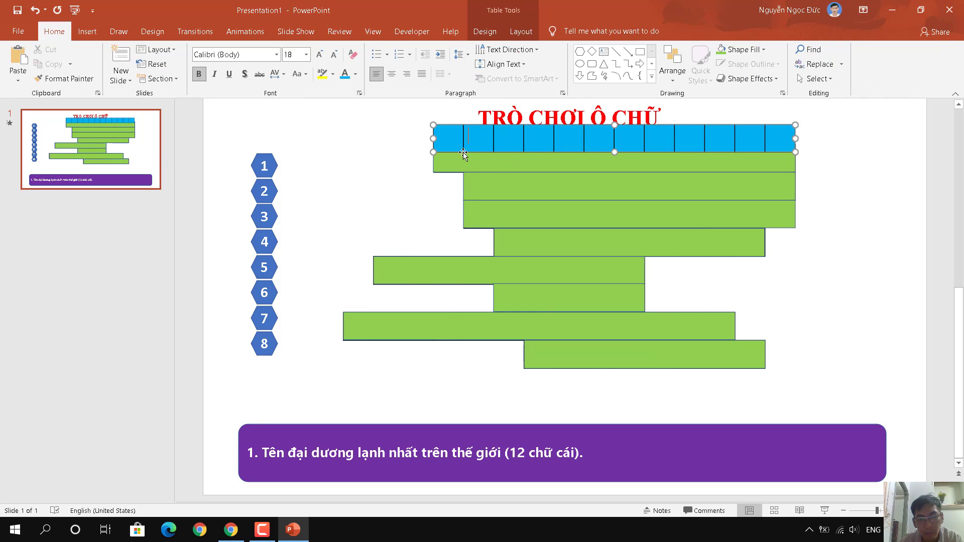
Move the letter table down over the first green bar, then back up so the bar is uncovered
drag(463, 153, 465, 173)
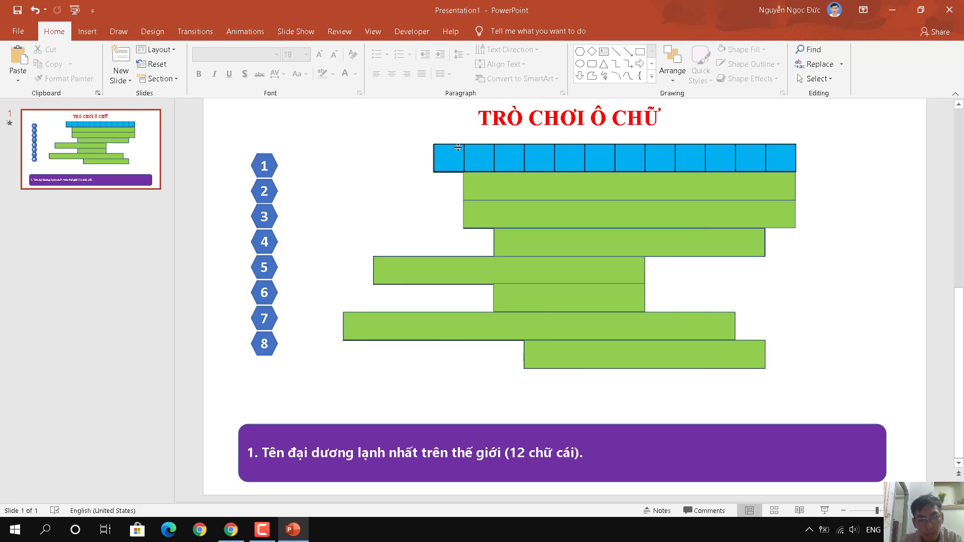
click(452, 150)
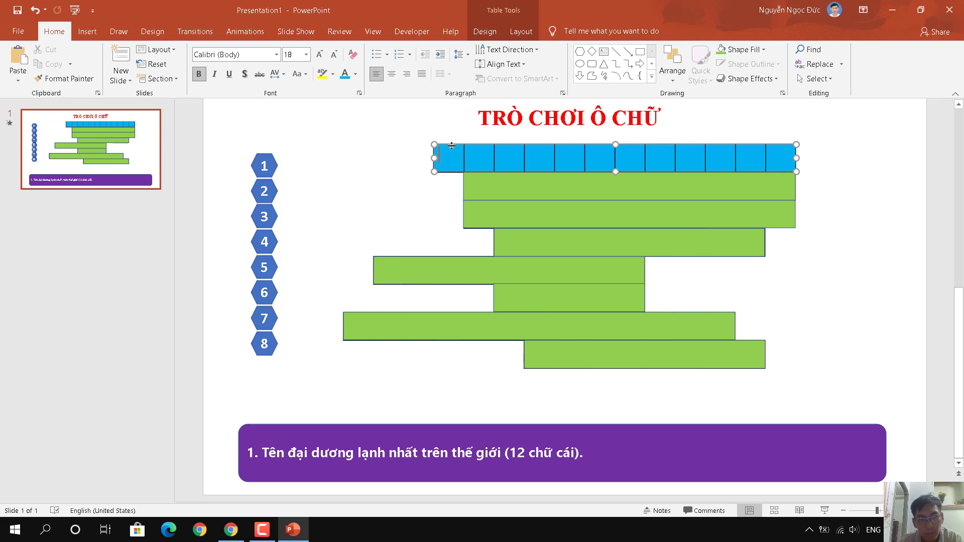
drag(449, 146, 440, 121)
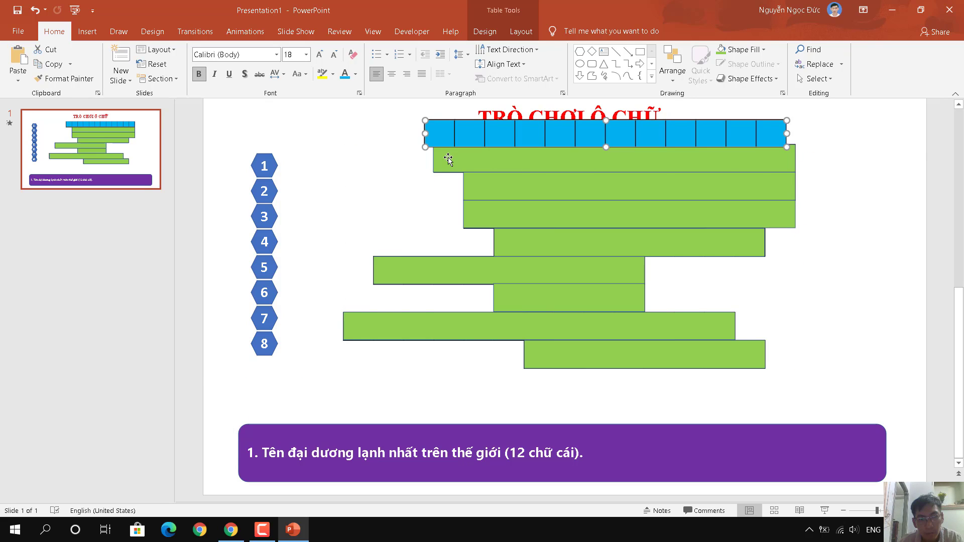
click(448, 158)
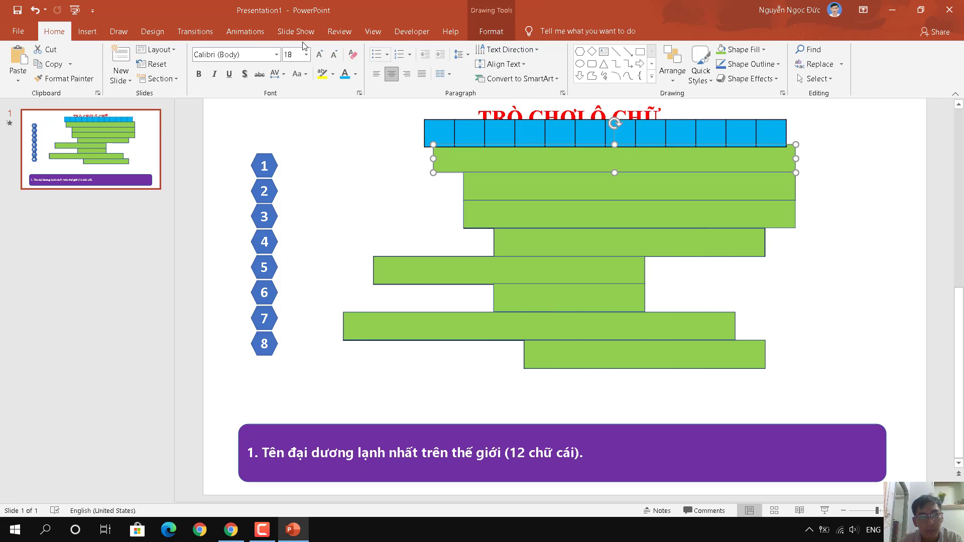
Give the first green bar a Fade entrance animation, numbered 2 in the order
click(240, 35)
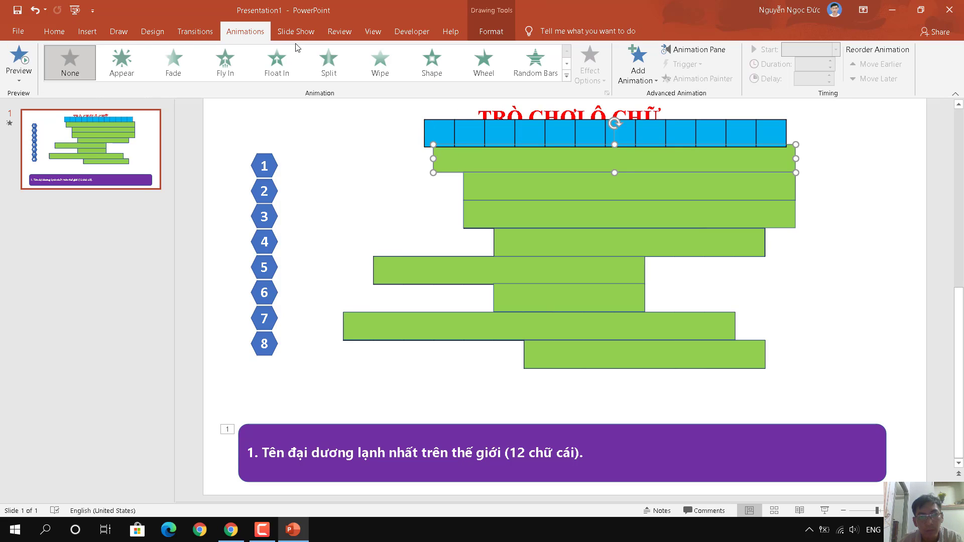
click(634, 70)
click(696, 118)
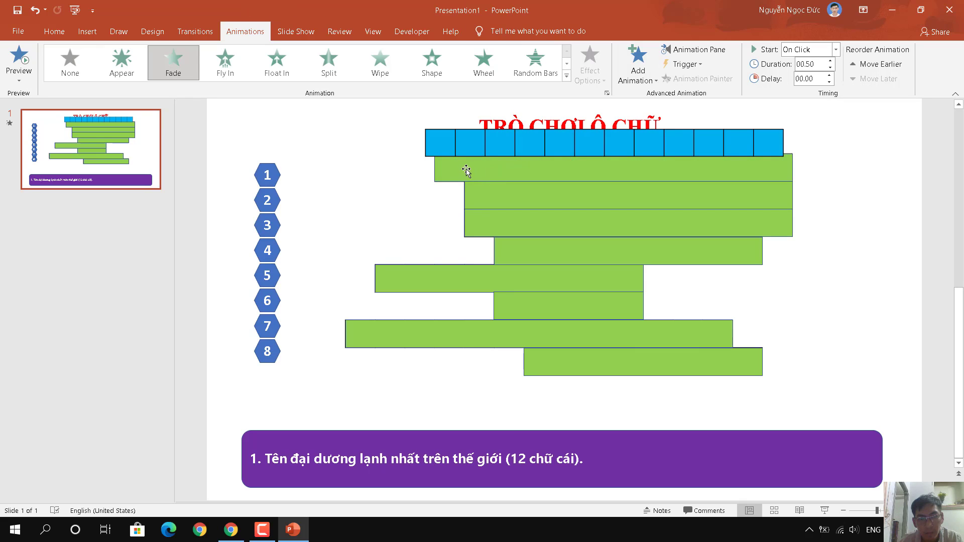
click(460, 165)
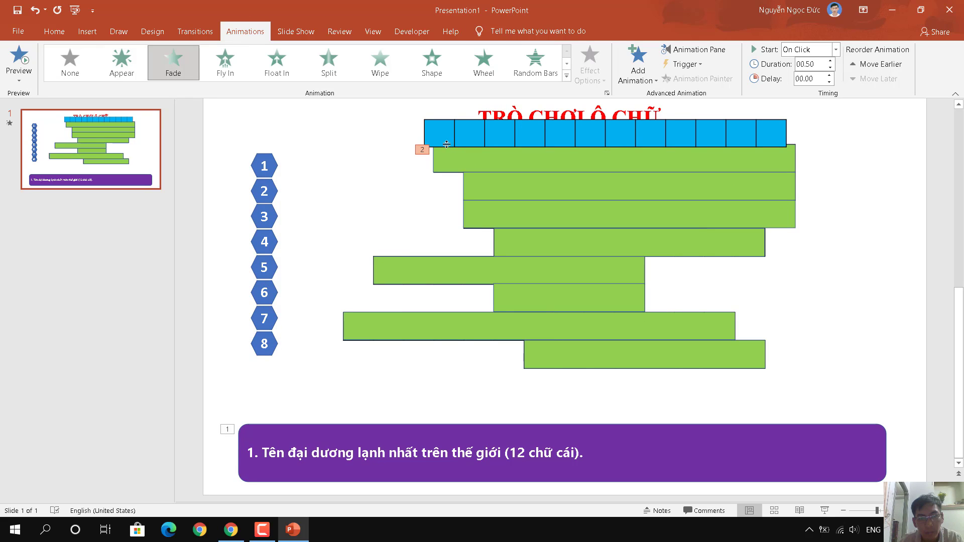
click(468, 137)
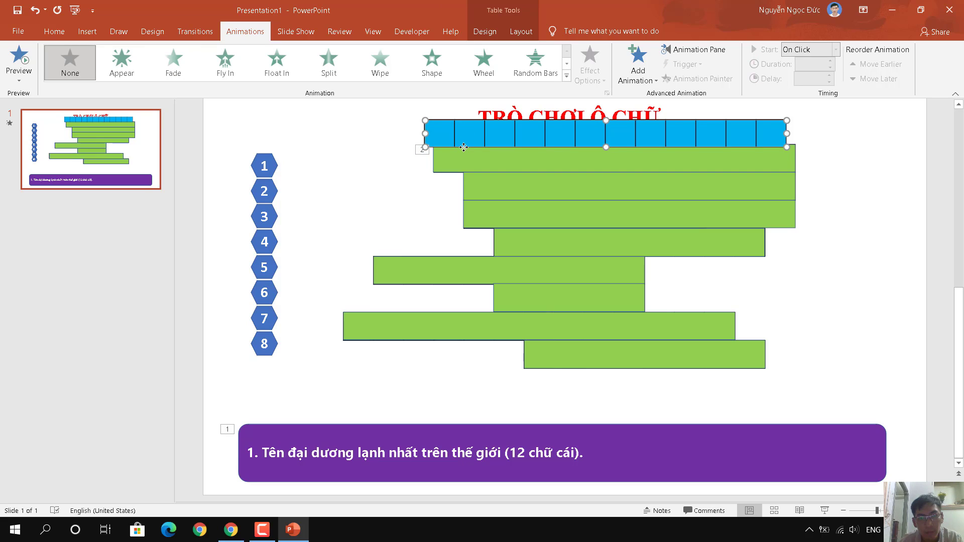
Give the letter table a Fade exit animation (number 3) and drag it onto the first green bar
click(567, 77)
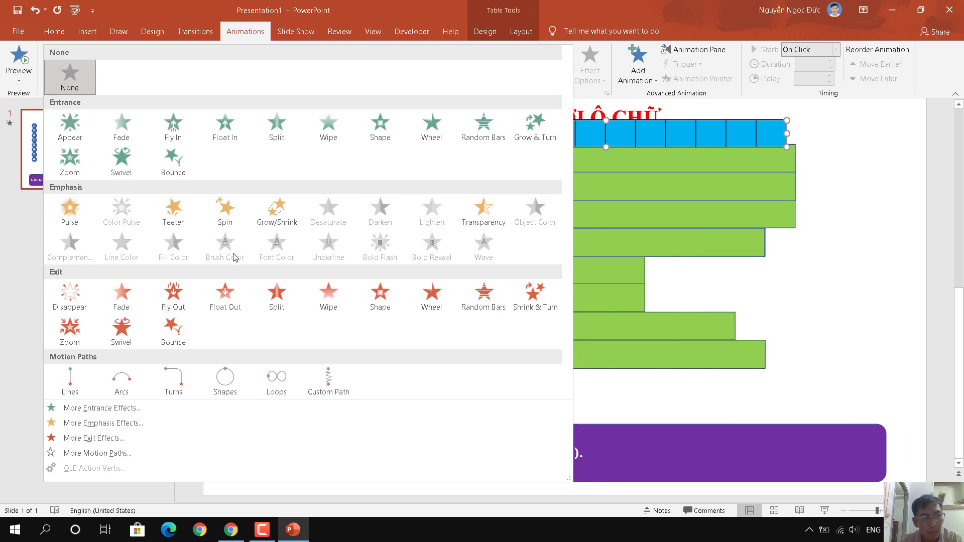
click(121, 296)
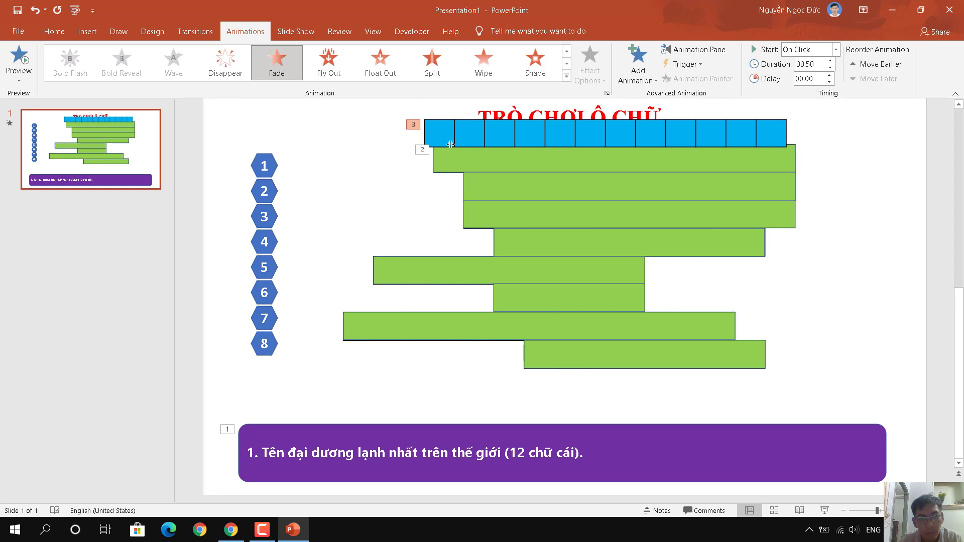
drag(434, 123, 447, 145)
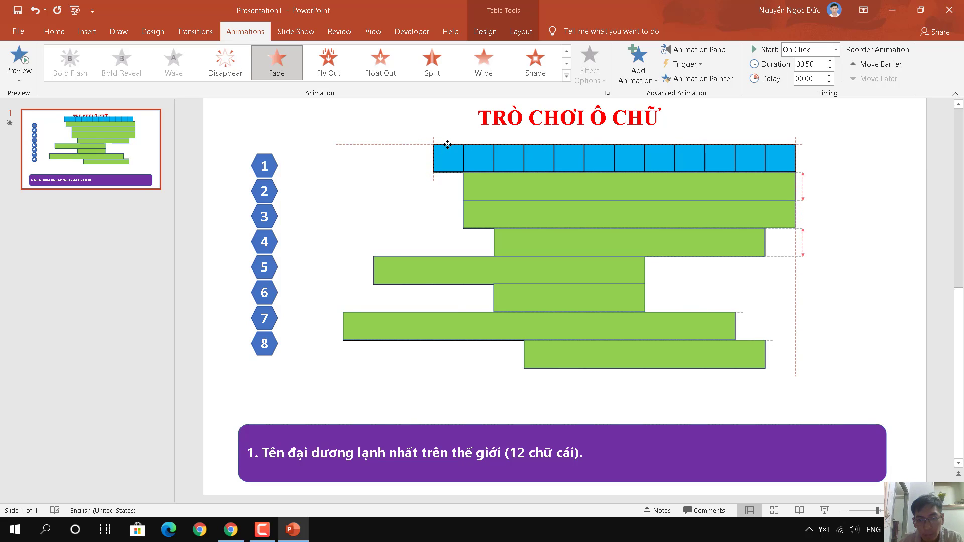
click(371, 173)
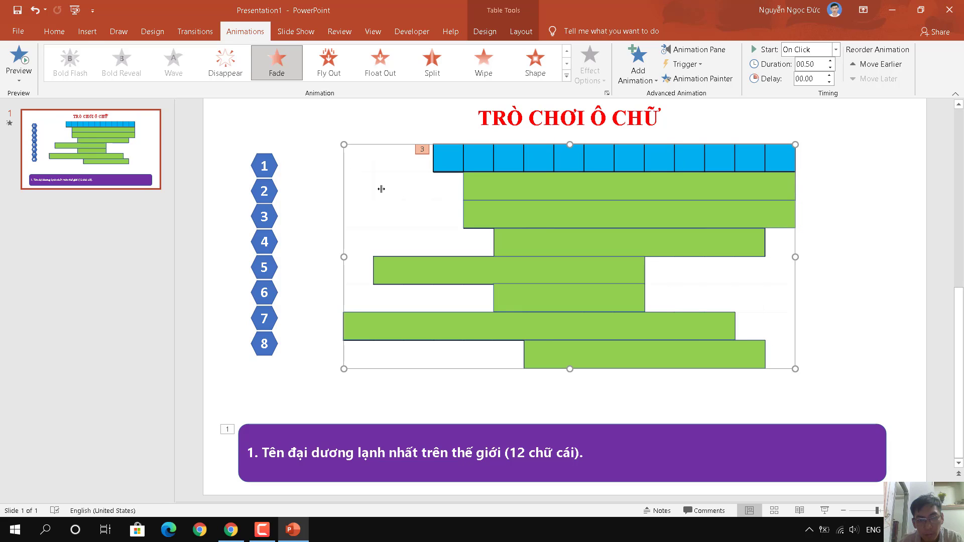
click(824, 510)
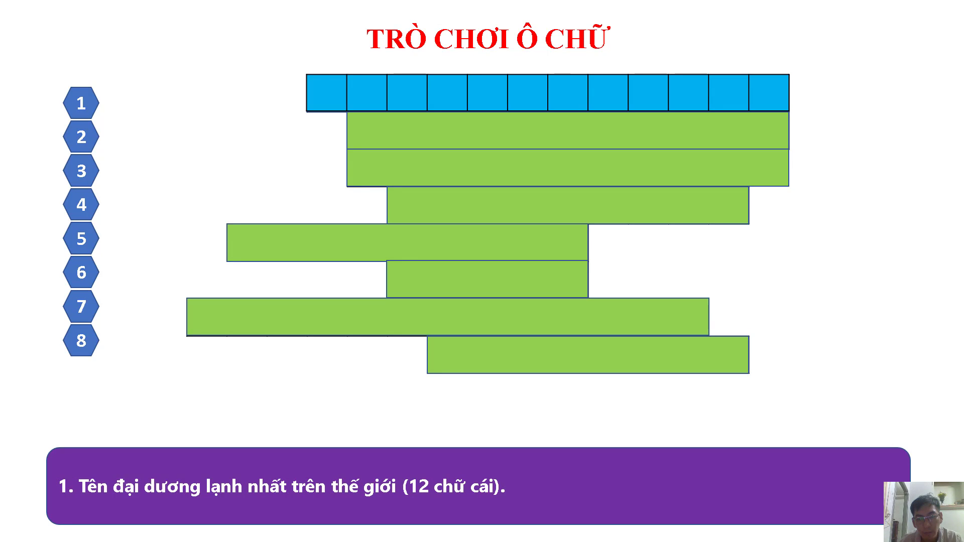
click(252, 182)
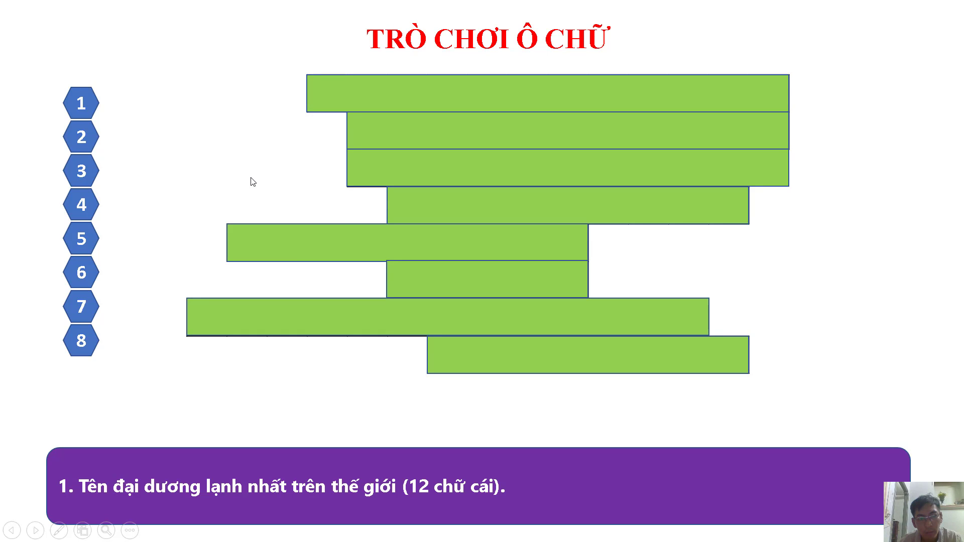
click(253, 182)
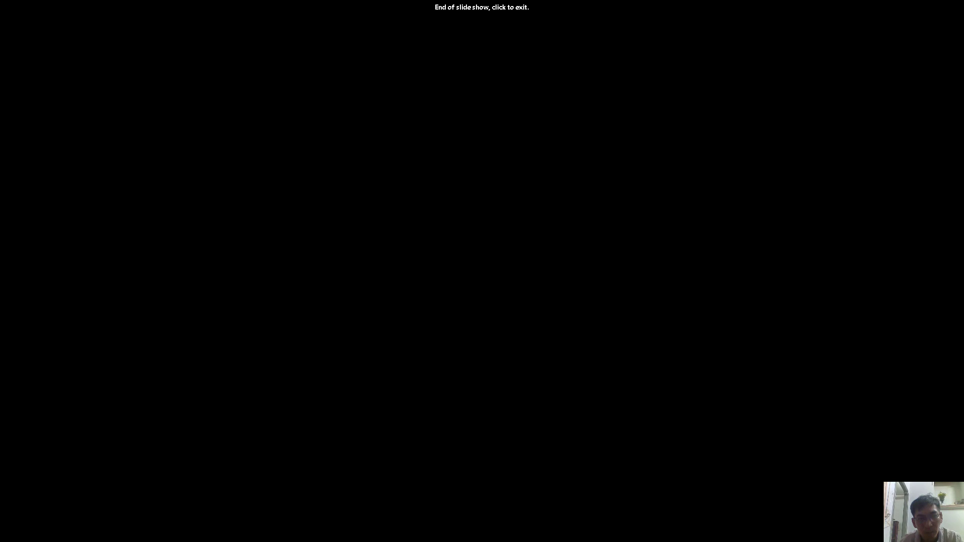
key(Escape)
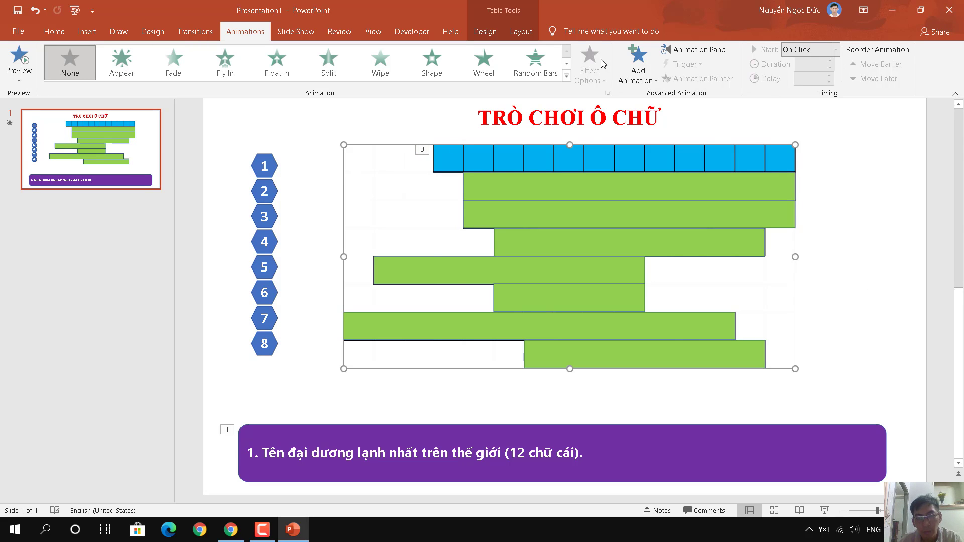
Move the table's fade-out ahead of Rectangle 22 in the Animation Pane and test it in a slide show
click(677, 49)
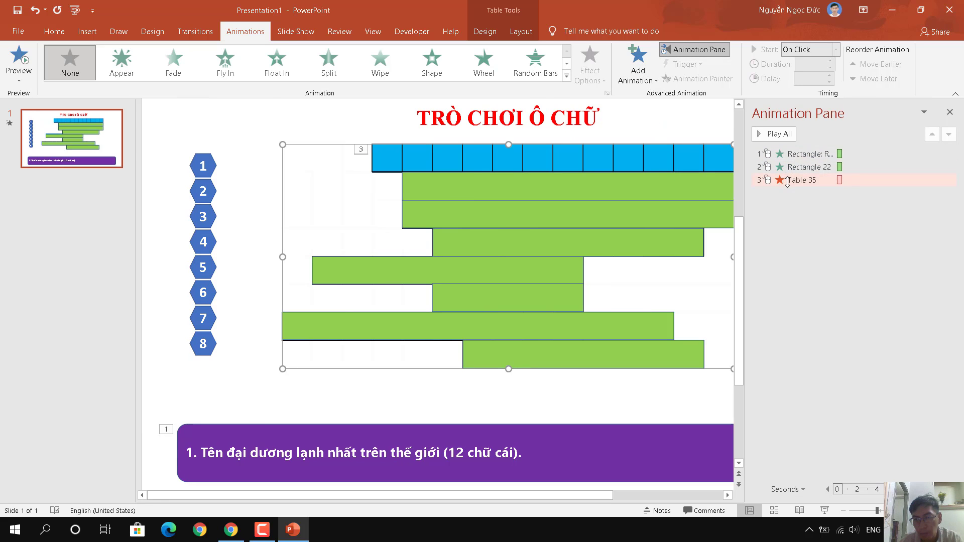
drag(788, 180, 792, 168)
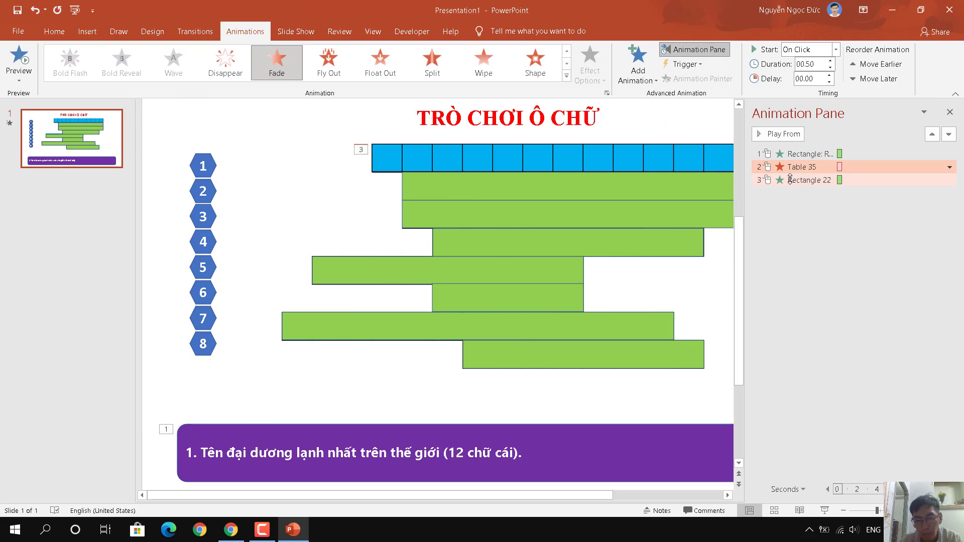
click(824, 510)
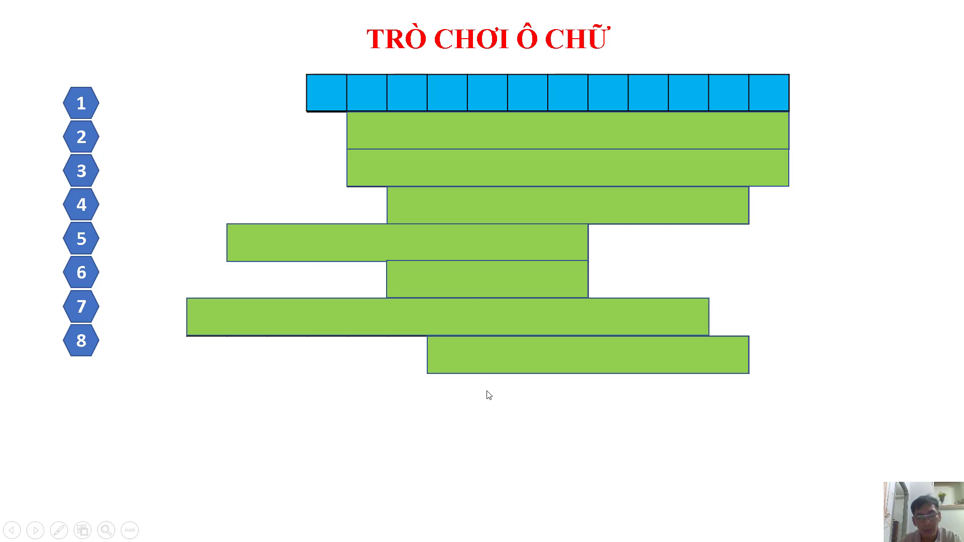
click(496, 460)
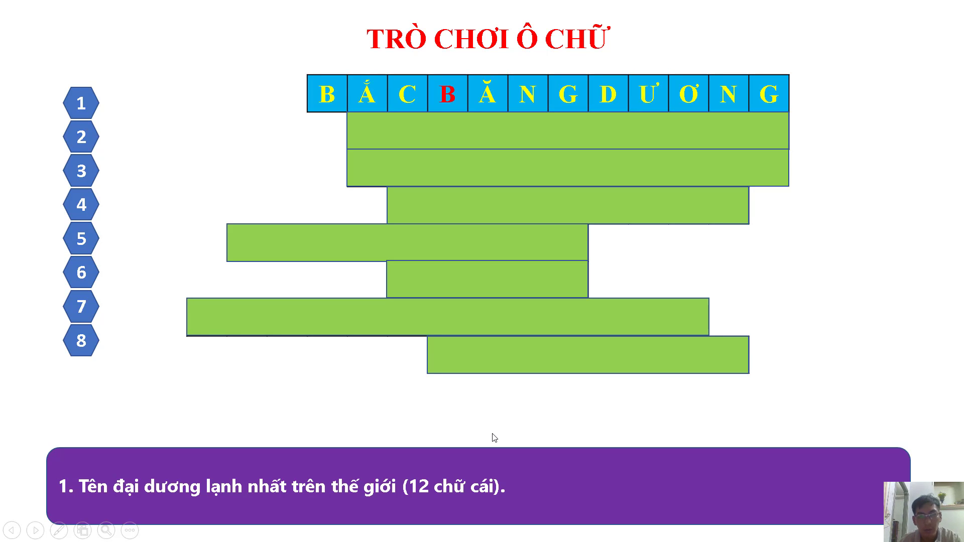
key(Escape)
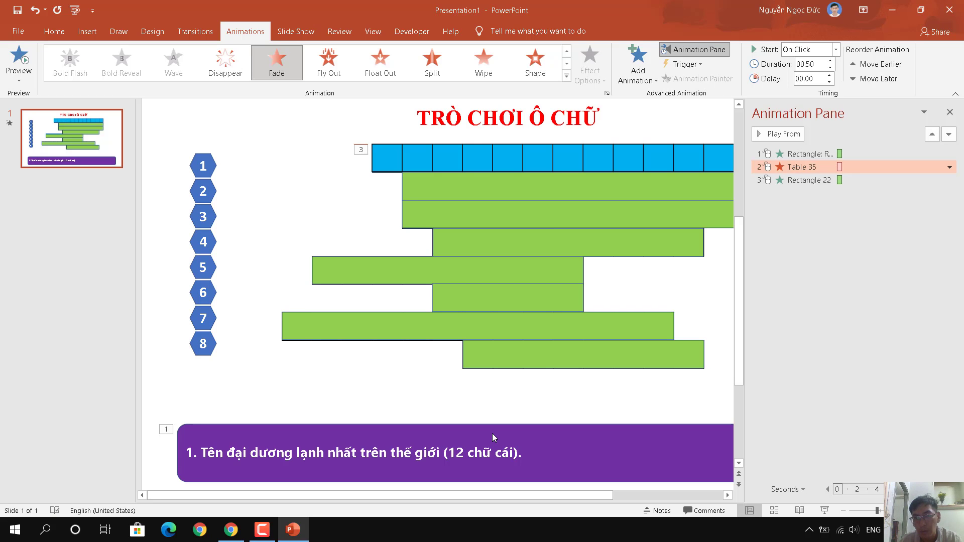
Drag Rectangle 22's animation above Table 35, then play the slide show through all animations
click(812, 181)
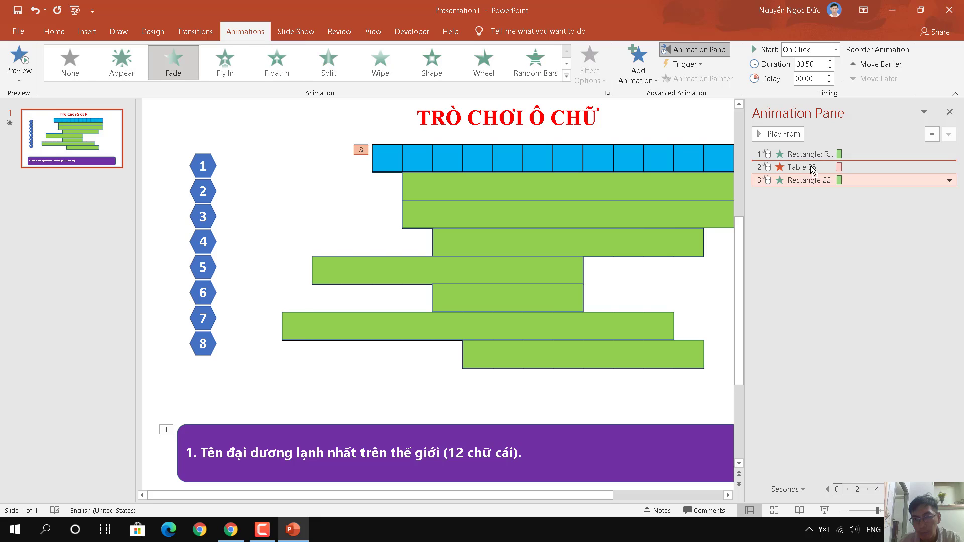
drag(812, 180, 809, 167)
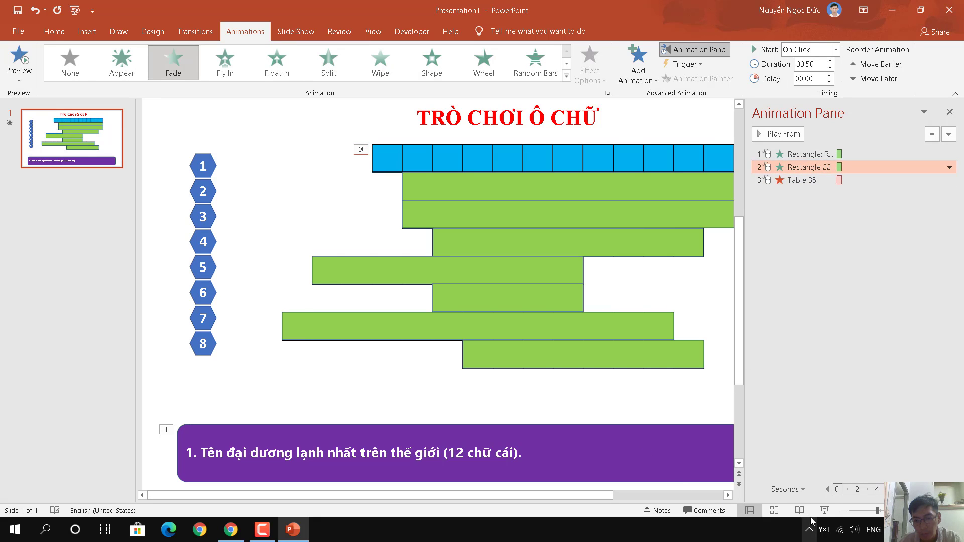
click(824, 510)
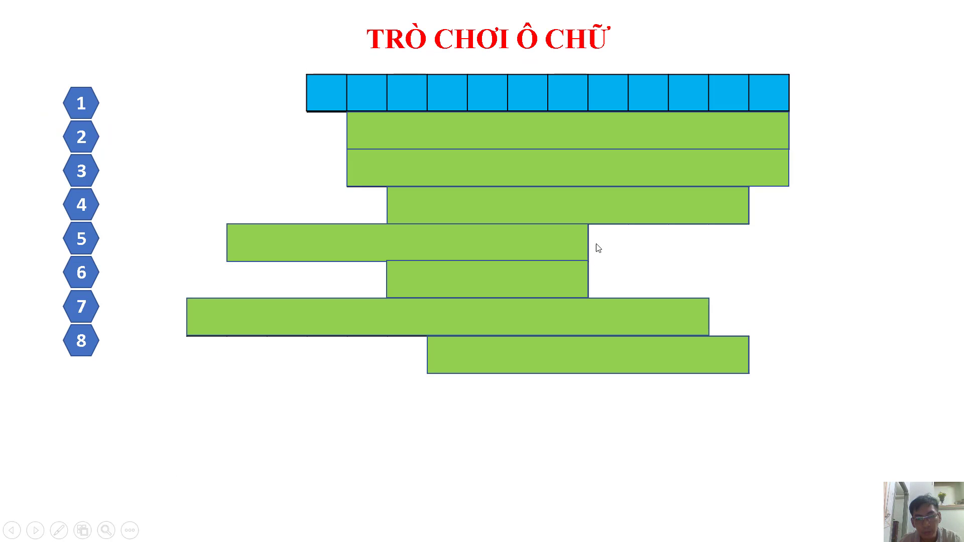
click(587, 425)
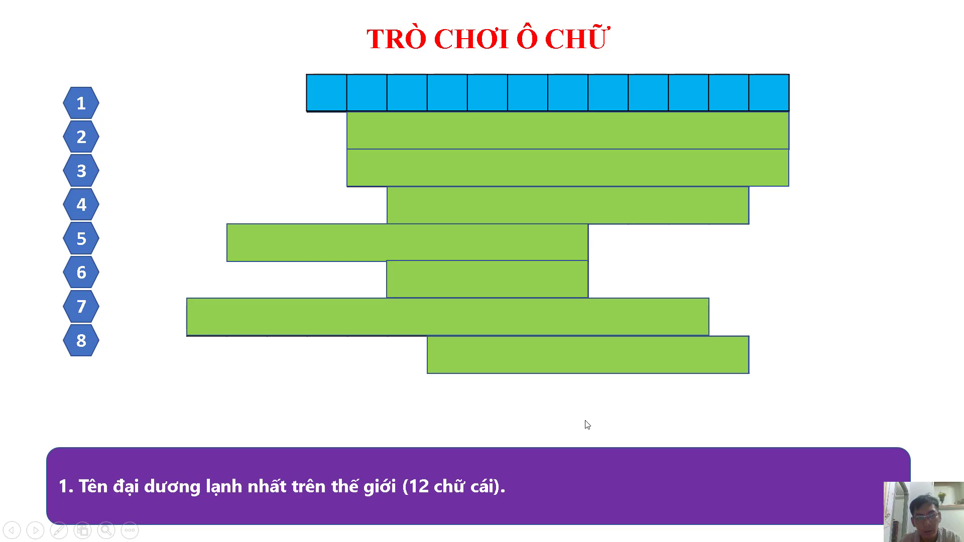
click(520, 420)
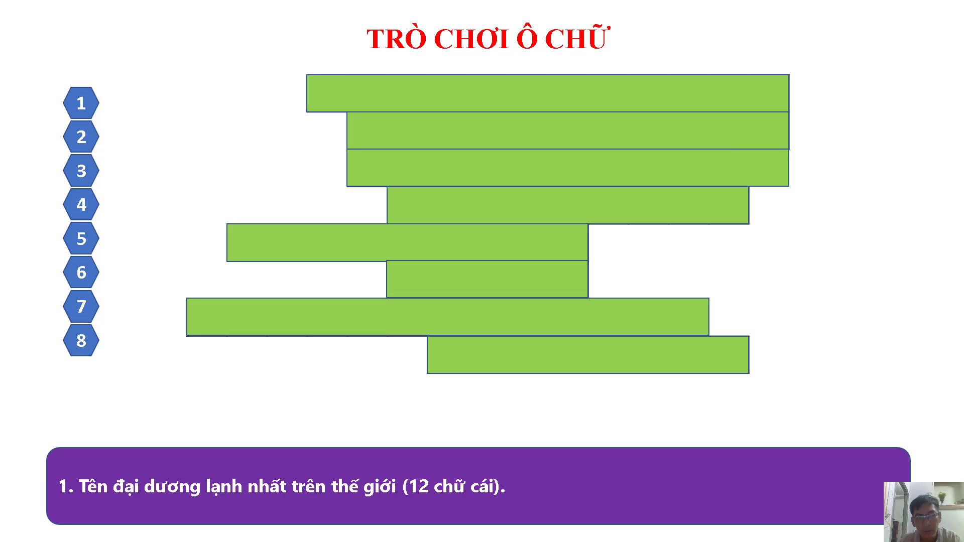
click(520, 419)
click(521, 420)
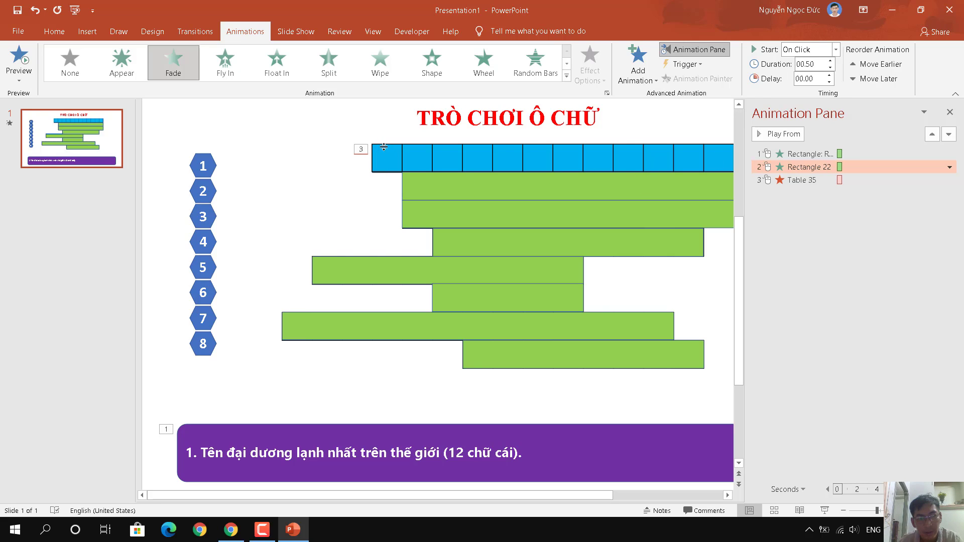
Reorder Rectangle 22's animation so it plays after Table 35
click(804, 180)
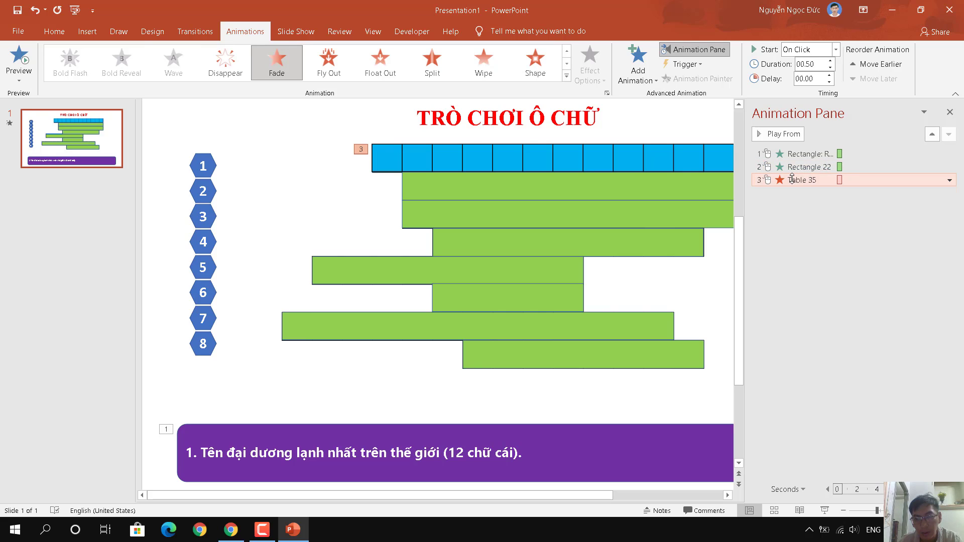
click(804, 169)
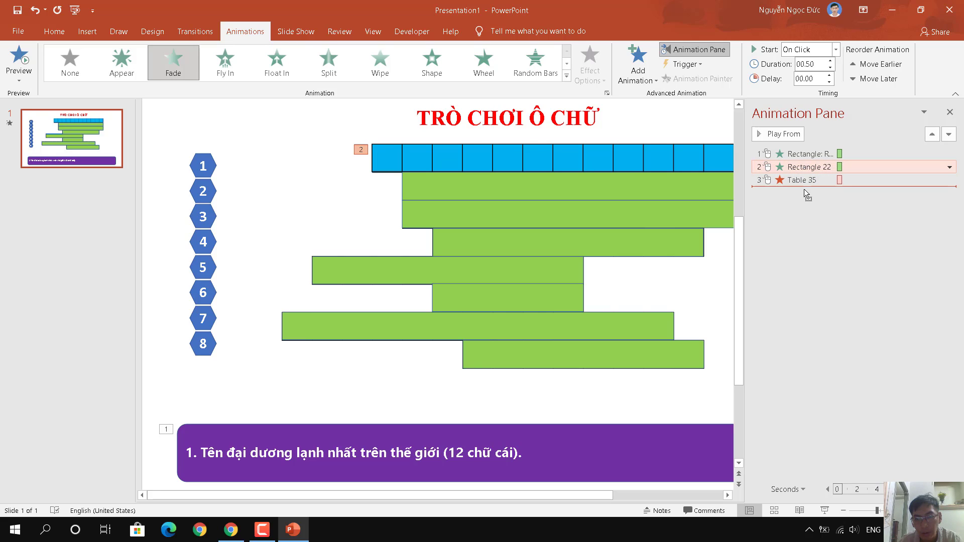
drag(804, 168, 805, 192)
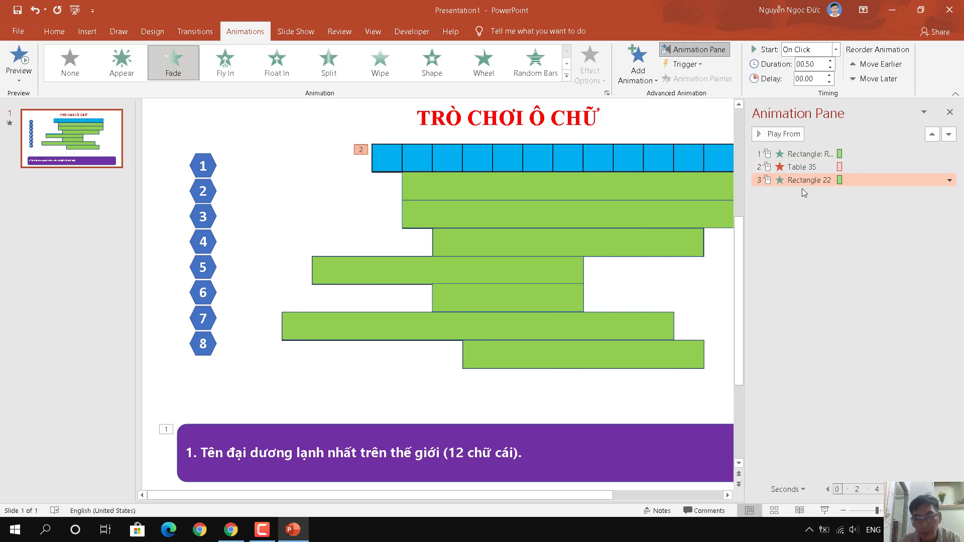
Change Rectangle 22 to a Fade exit effect and start the slide show
click(949, 181)
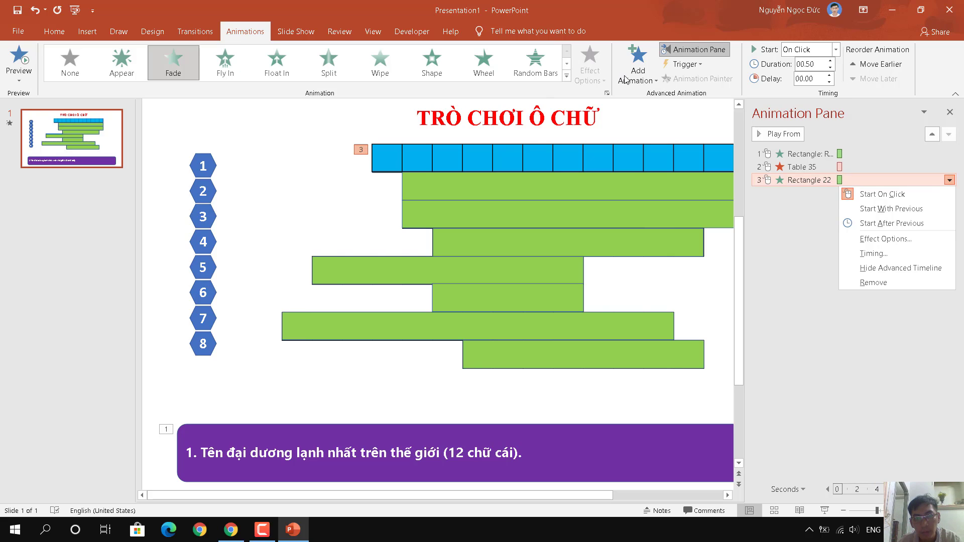
click(566, 75)
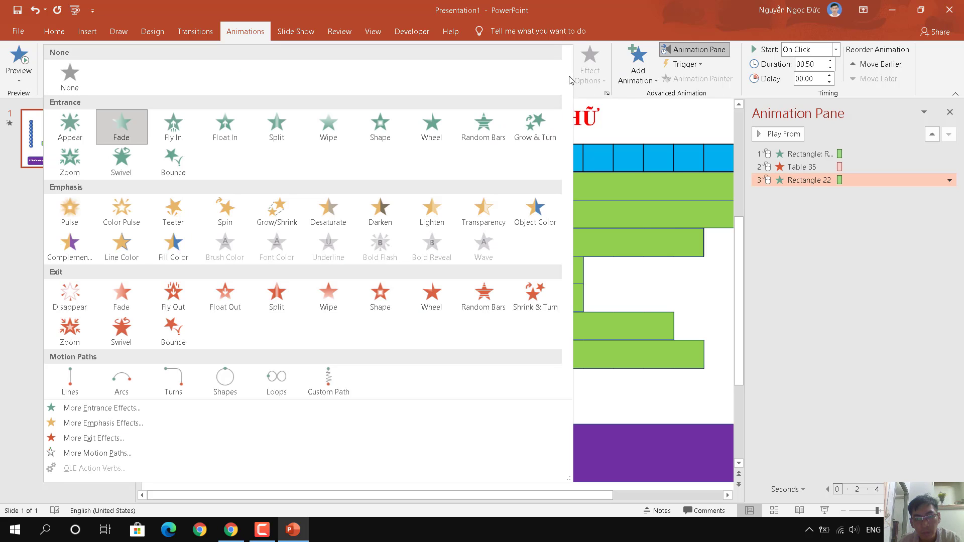
click(122, 302)
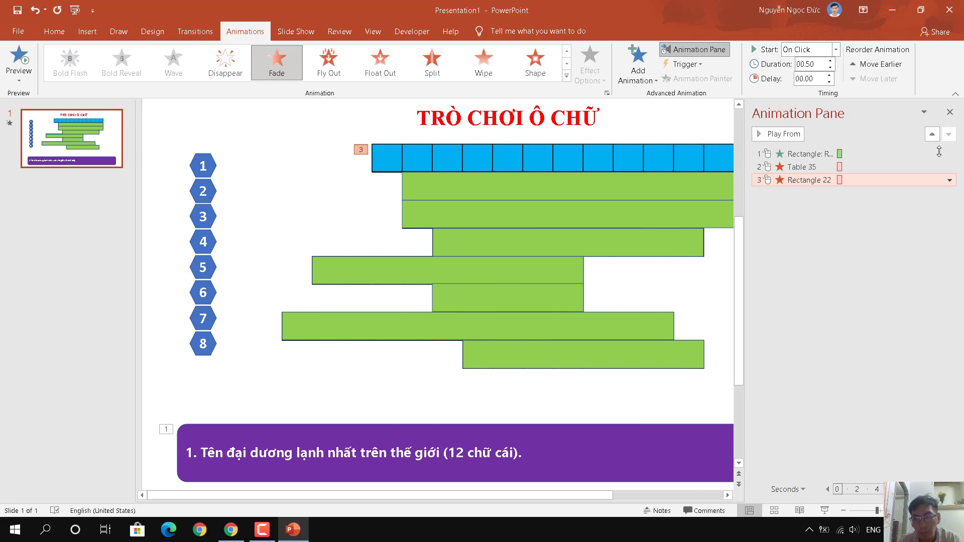
click(823, 511)
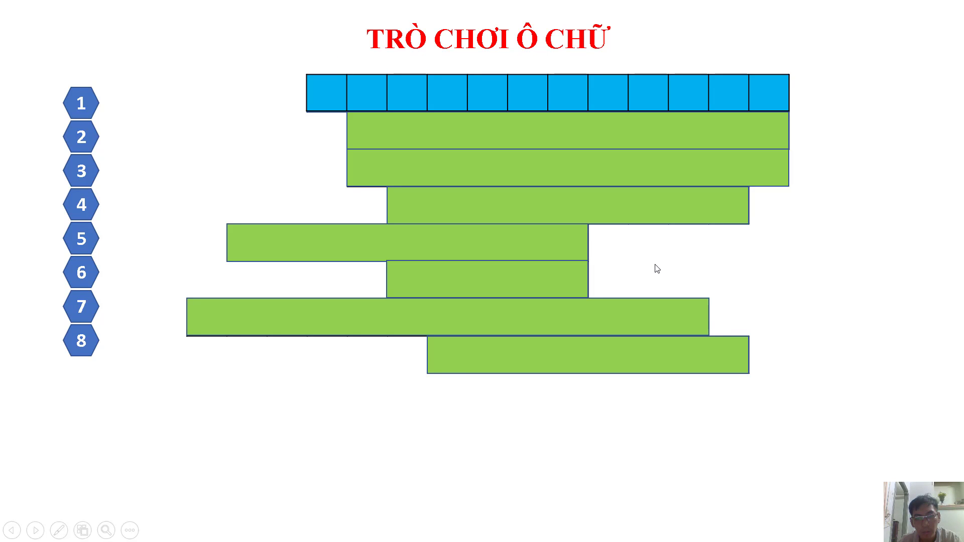
Show question 1, fade row 1's cover to reveal BẮC BĂNG DƯƠNG, then end the show
click(655, 268)
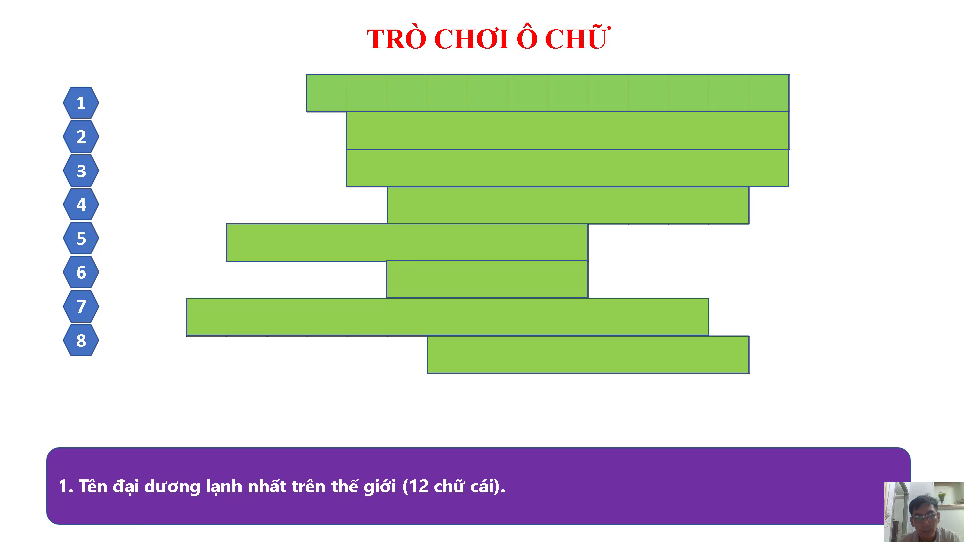
key(space)
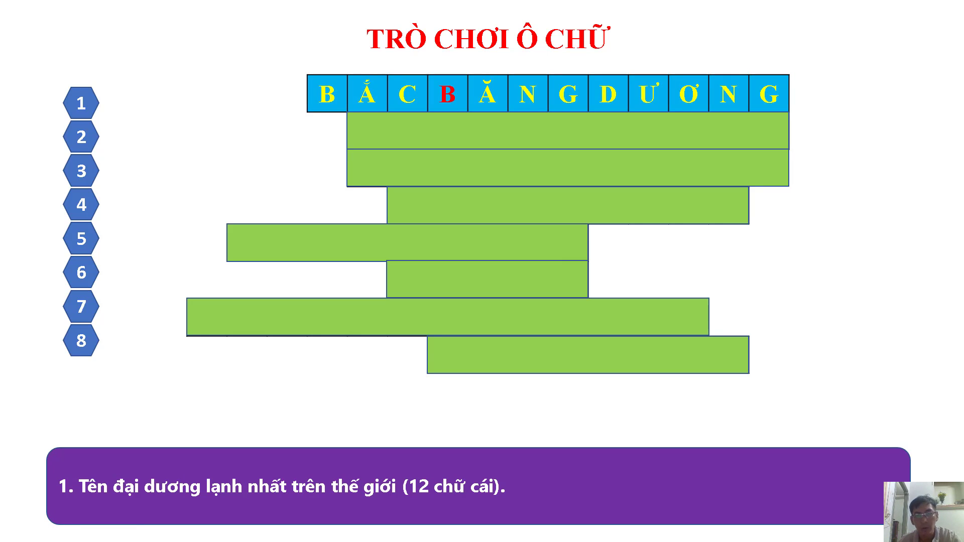
key(Escape)
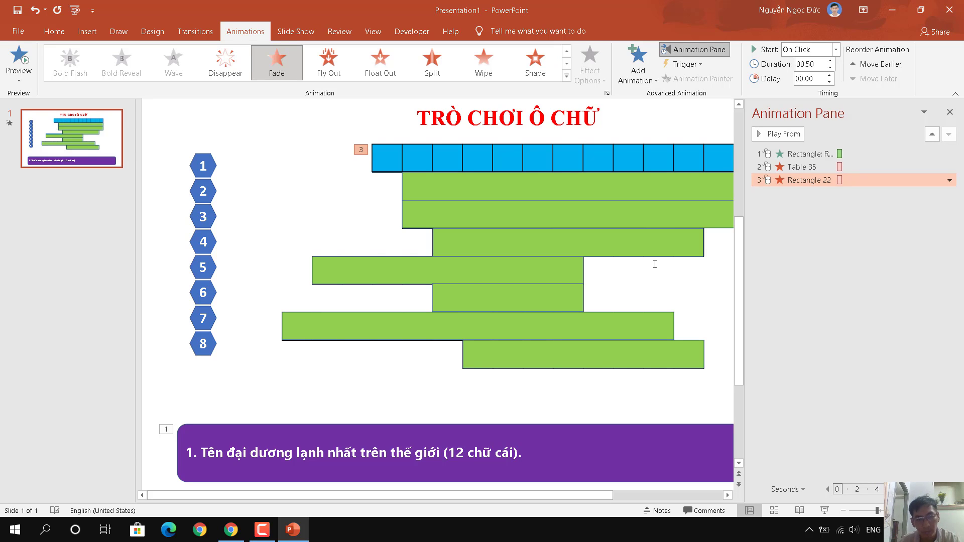
Hide the Animation Pane, then paste a copy of the blue letter table and place it over row 2
click(948, 114)
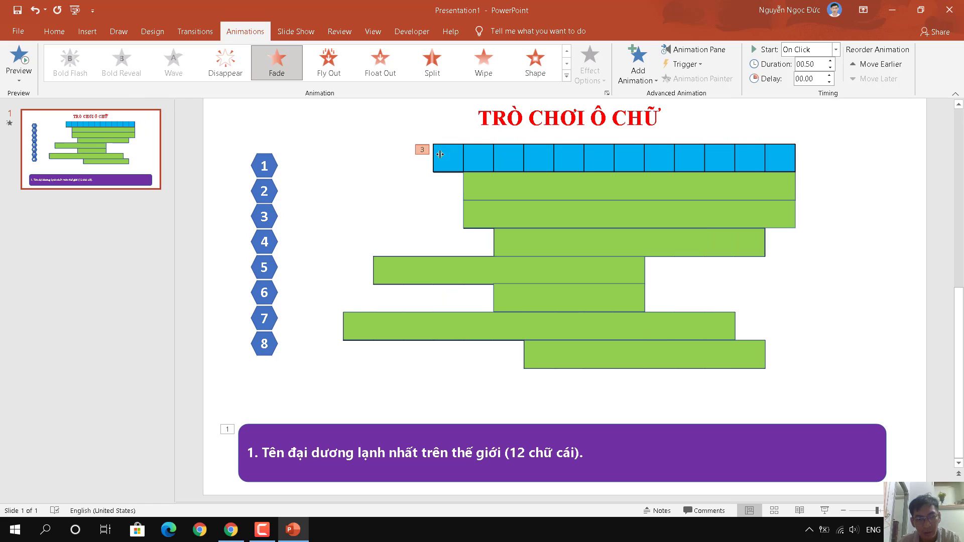
click(440, 154)
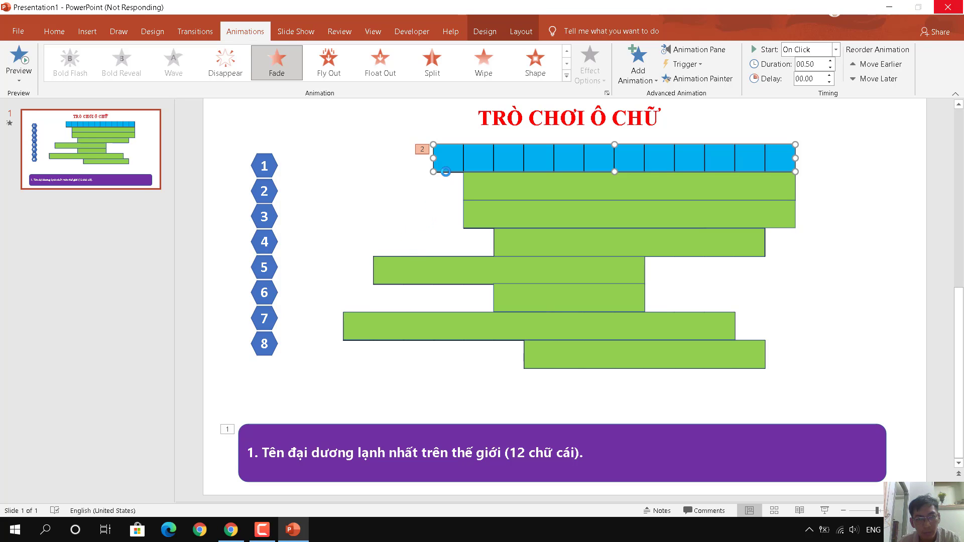
right_click(366, 393)
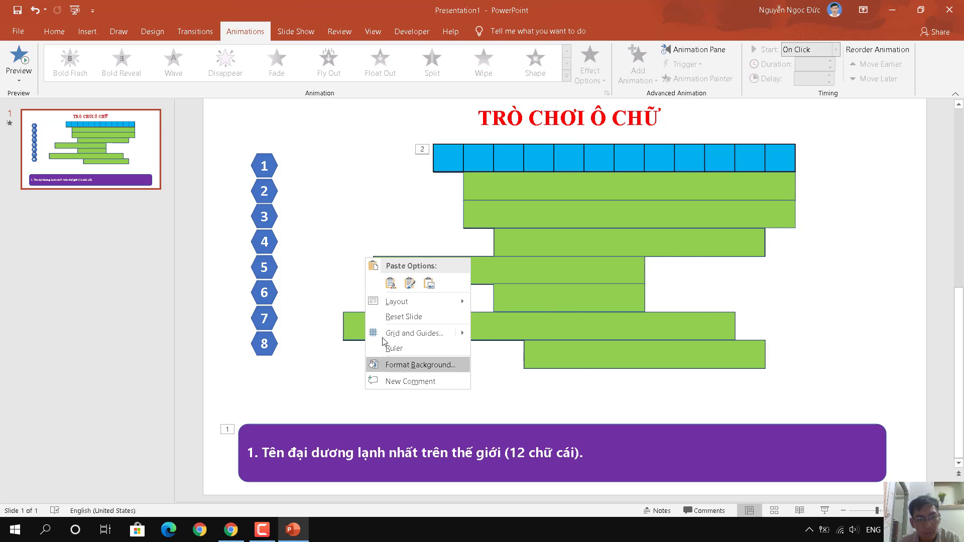
click(428, 284)
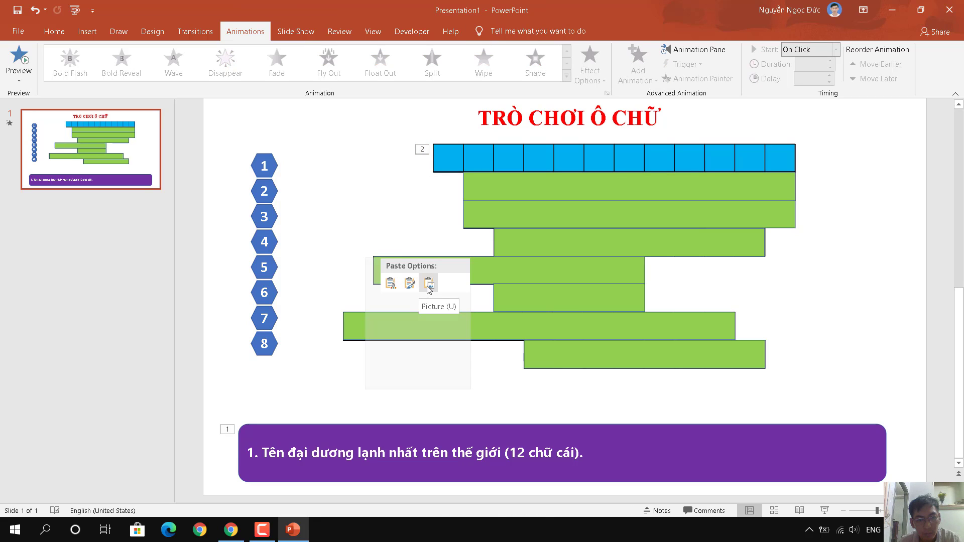
click(391, 284)
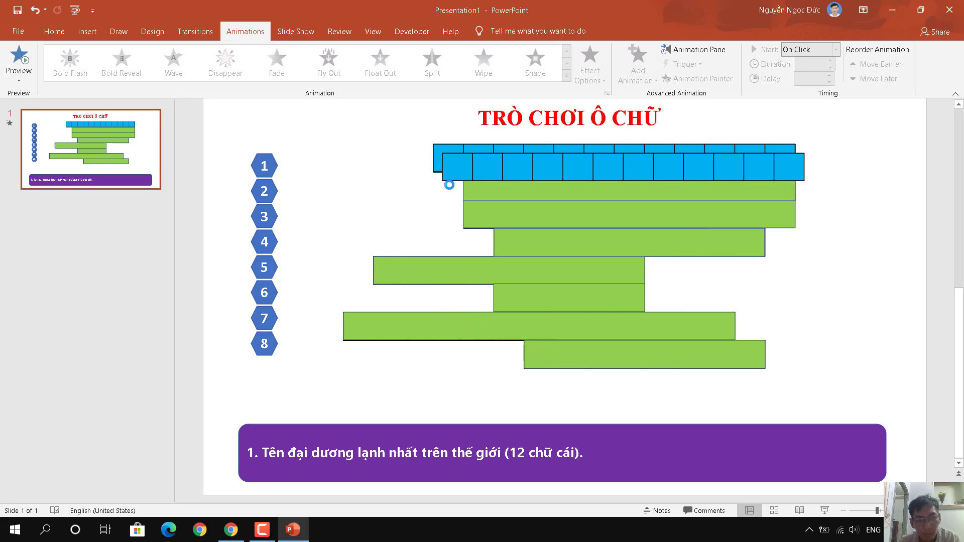
drag(456, 182, 476, 199)
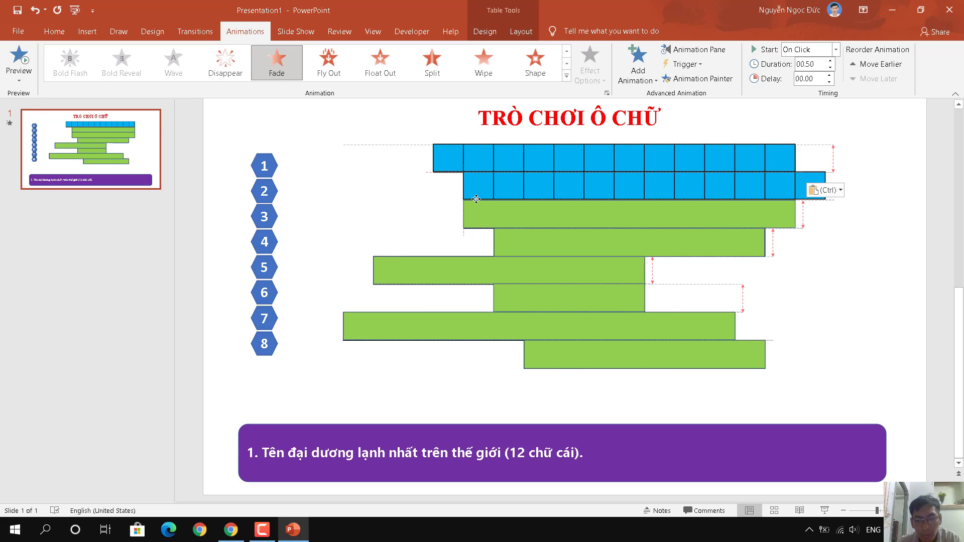
drag(476, 199, 476, 199)
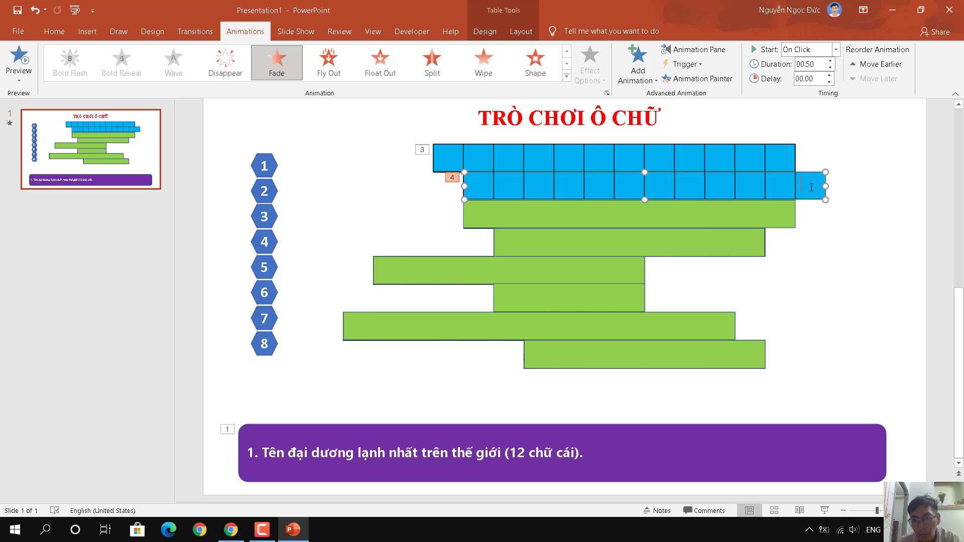
Delete the copied table's last column to fit row 2's green bar
right_click(812, 187)
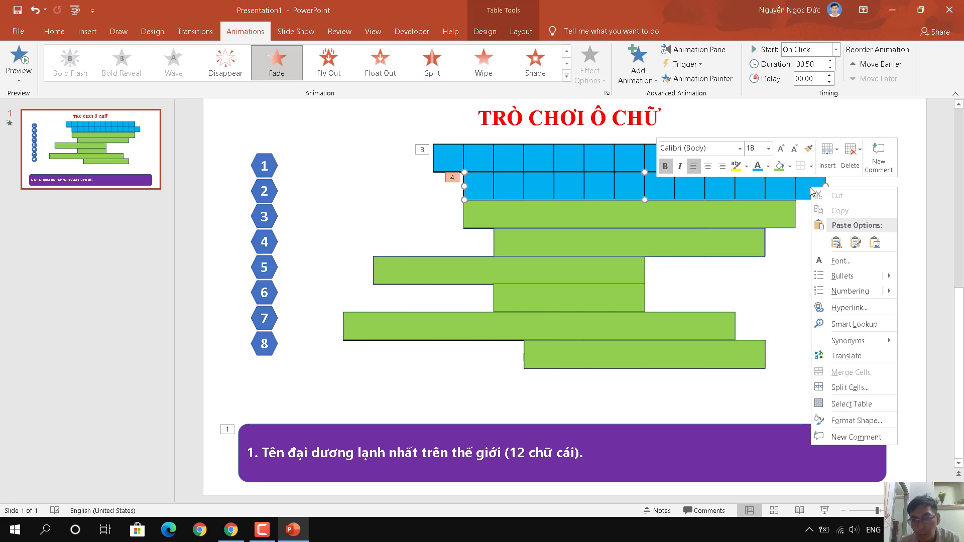
click(851, 156)
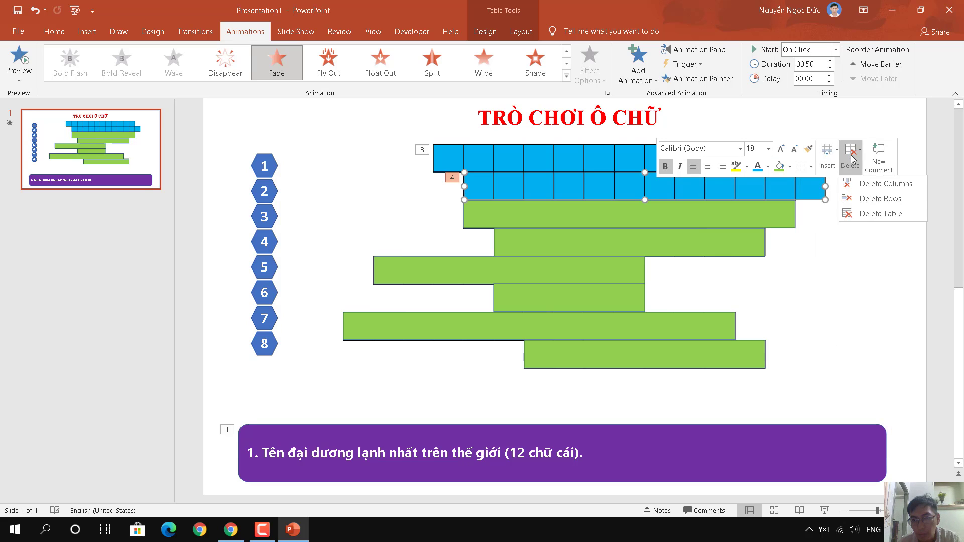
click(878, 184)
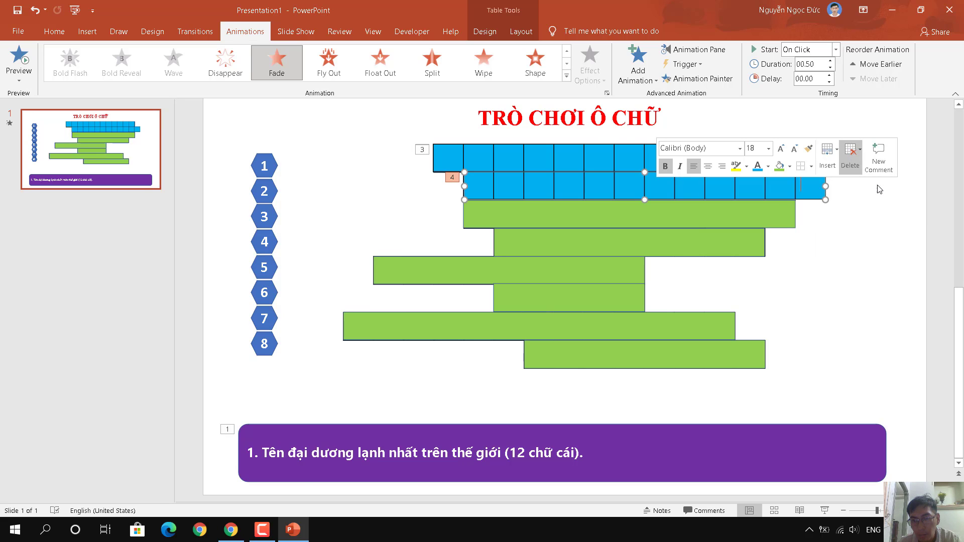
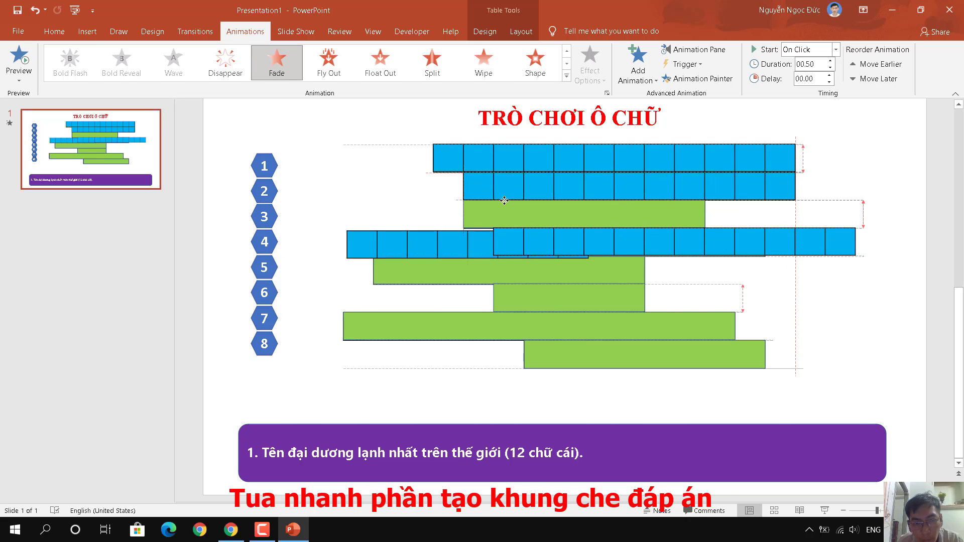
Trim the row-4 blue grid by deleting its last three columns
click(515, 256)
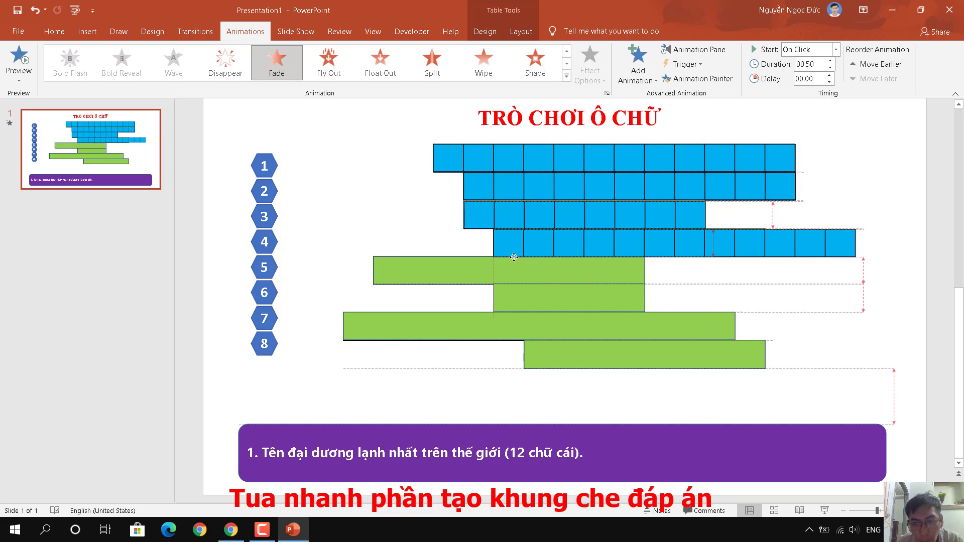
drag(778, 241, 848, 241)
right_click(833, 242)
click(883, 210)
click(899, 240)
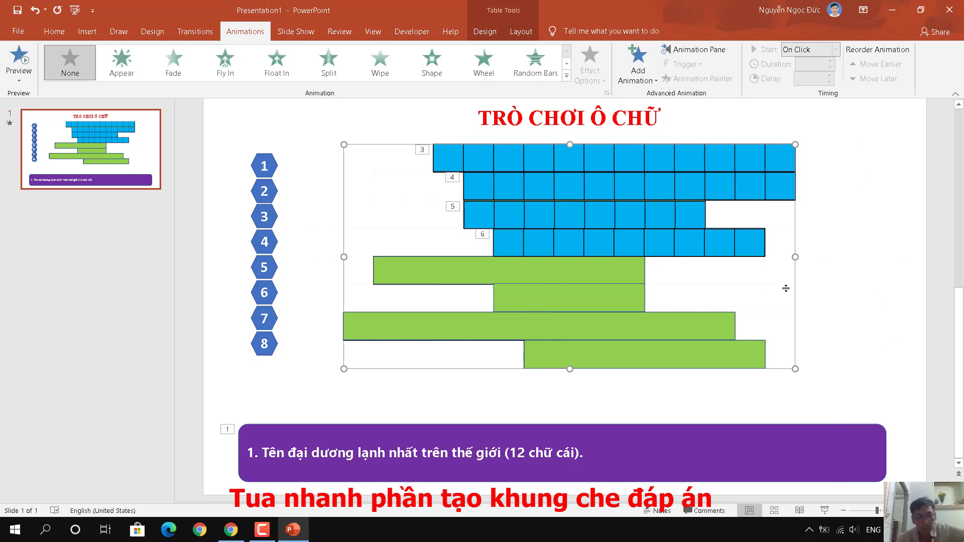
Align the row-3 and row-4 grids with the rows above
click(481, 215)
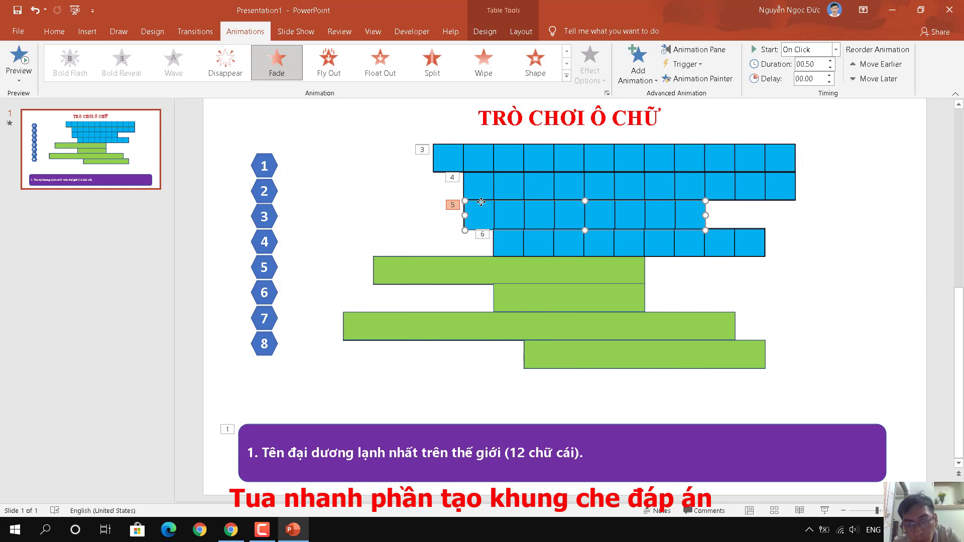
click(788, 196)
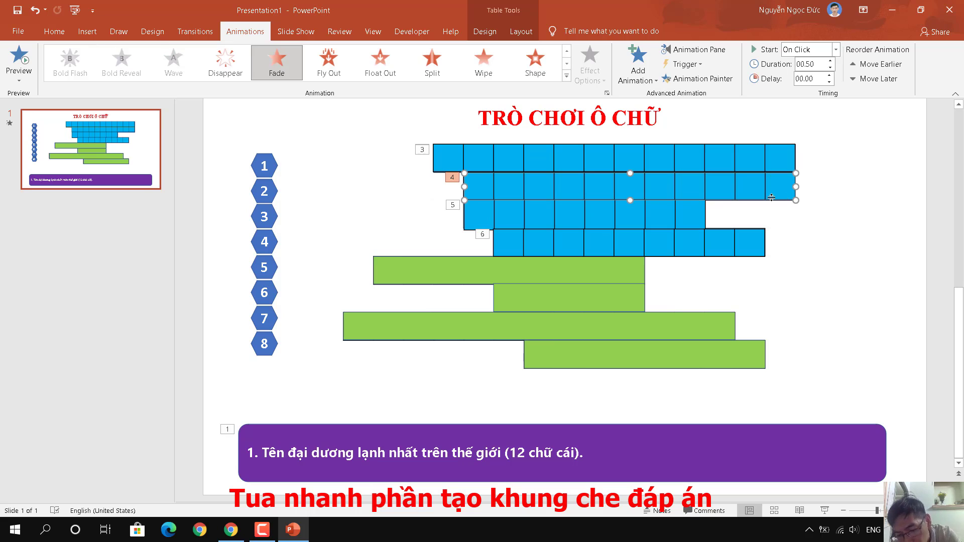
drag(469, 232, 470, 234)
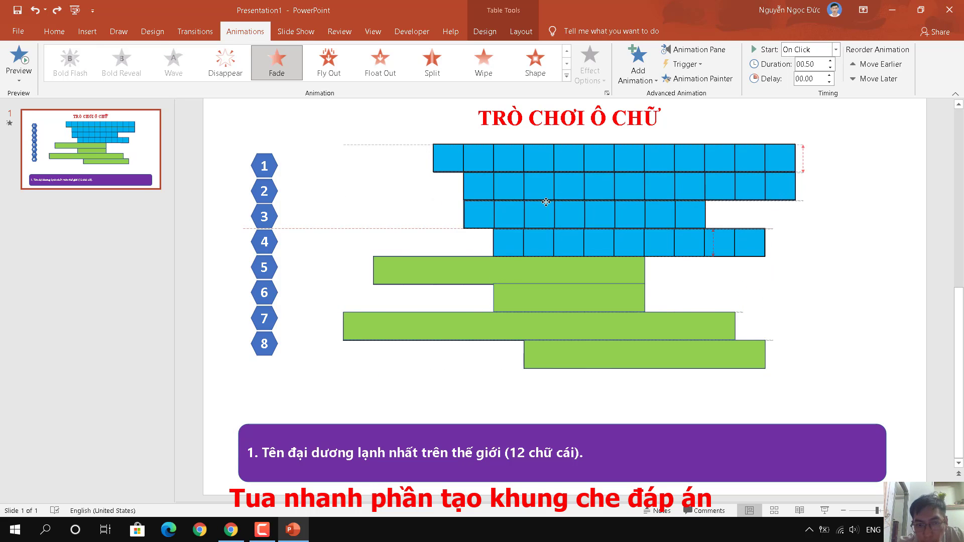
drag(712, 229, 711, 229)
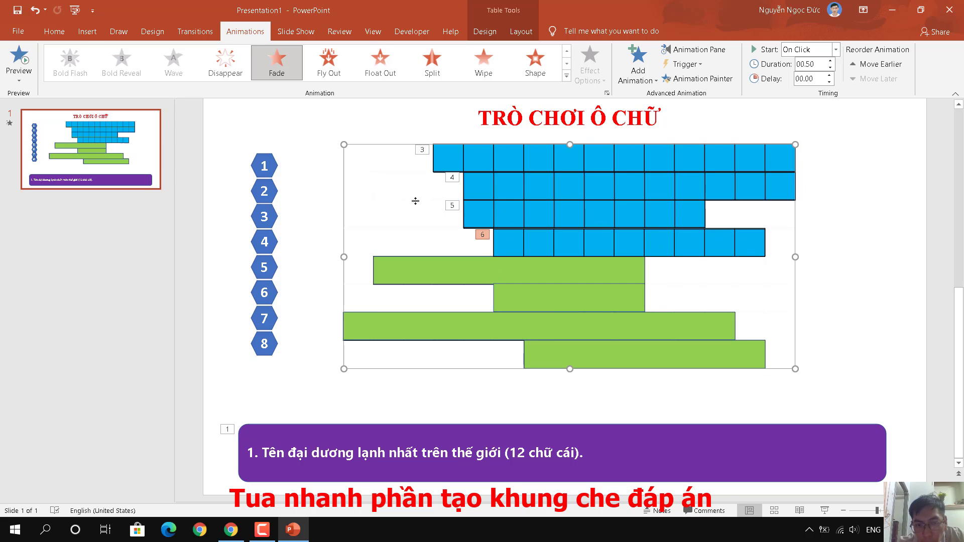
Duplicate the 12-cell grid onto row 5 and delete its last three columns
key(ctrl+c)
key(ctrl+v)
mouse_move(454, 147)
mouse_down()
mouse_move(442, 258)
mouse_move(408, 258)
mouse_up()
drag(655, 271, 728, 276)
right_click(727, 275)
click(753, 101)
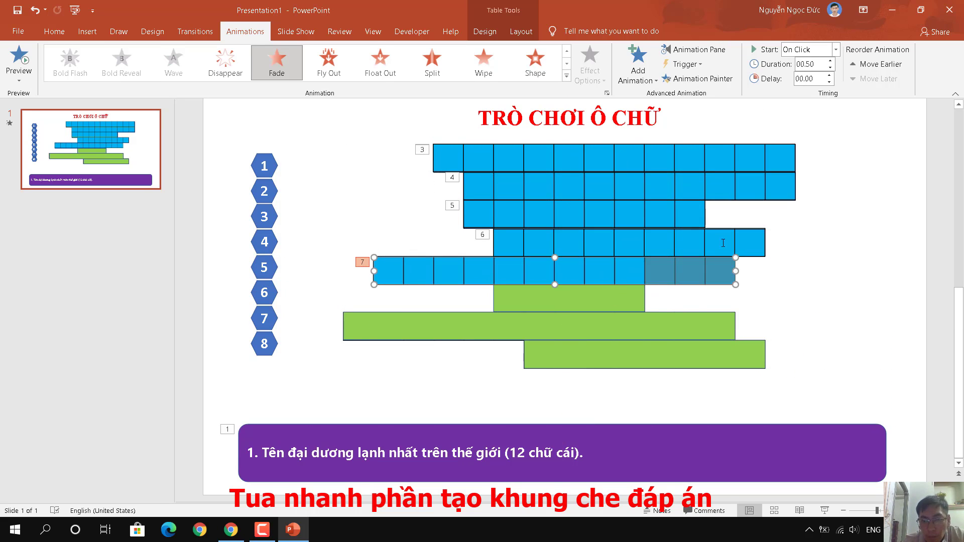
click(578, 229)
click(401, 239)
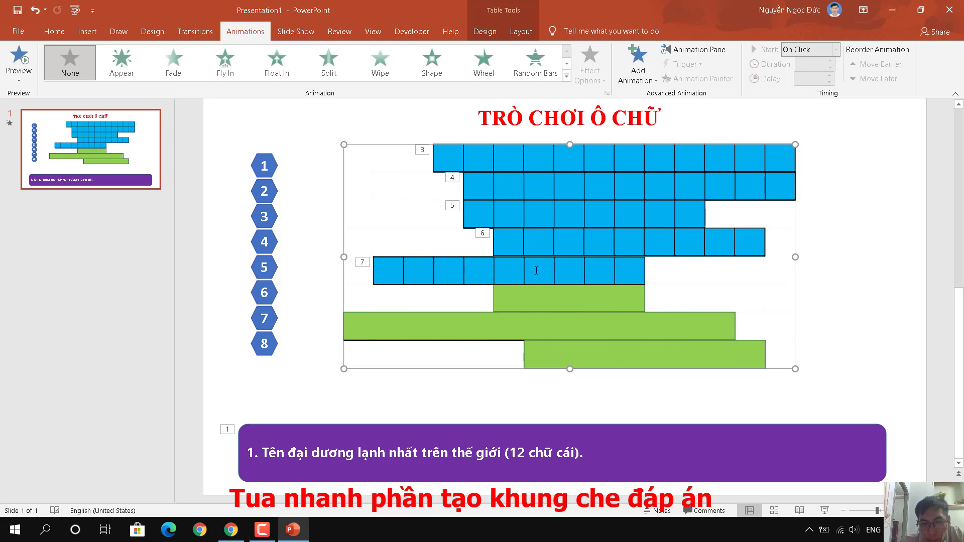
Duplicate the row-5 grid onto row 6 and shift it right over the green bar
click(447, 260)
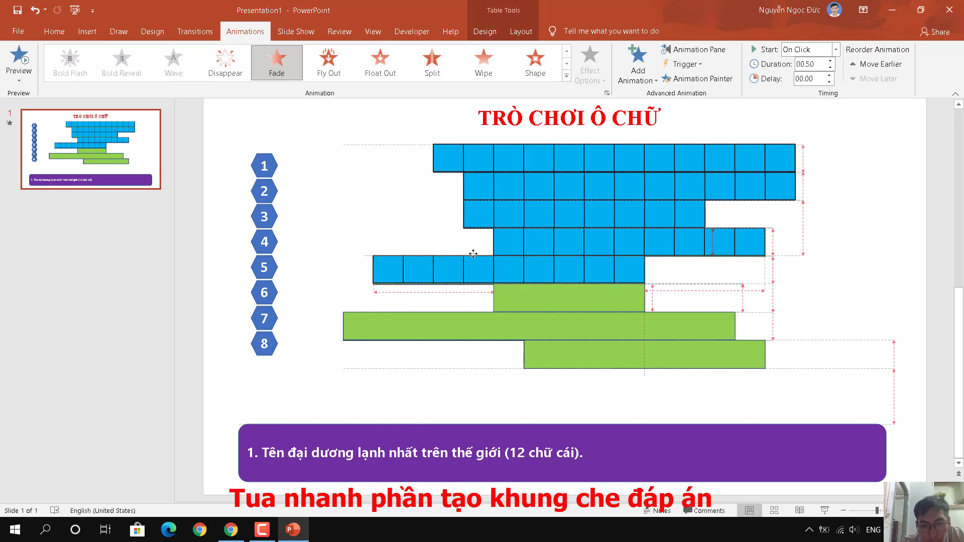
click(424, 306)
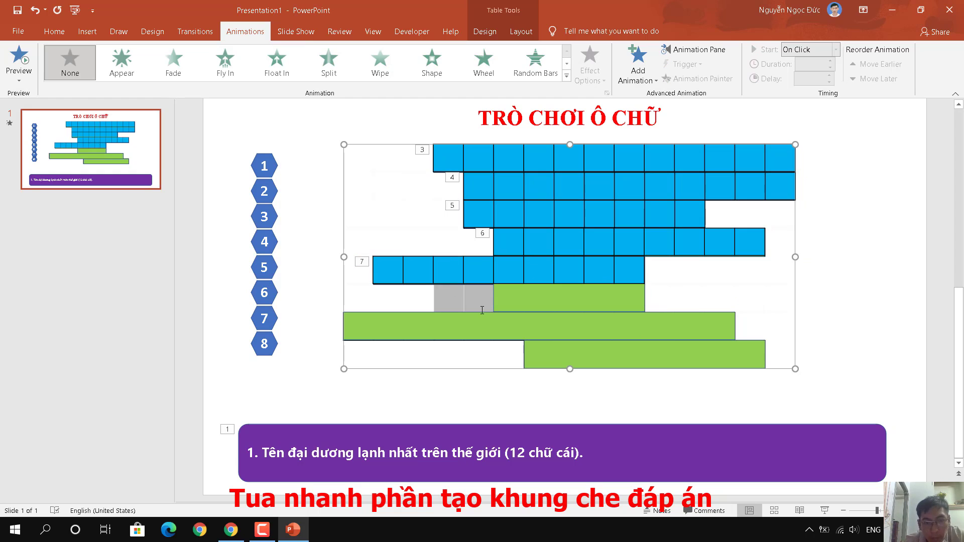
click(447, 269)
click(424, 306)
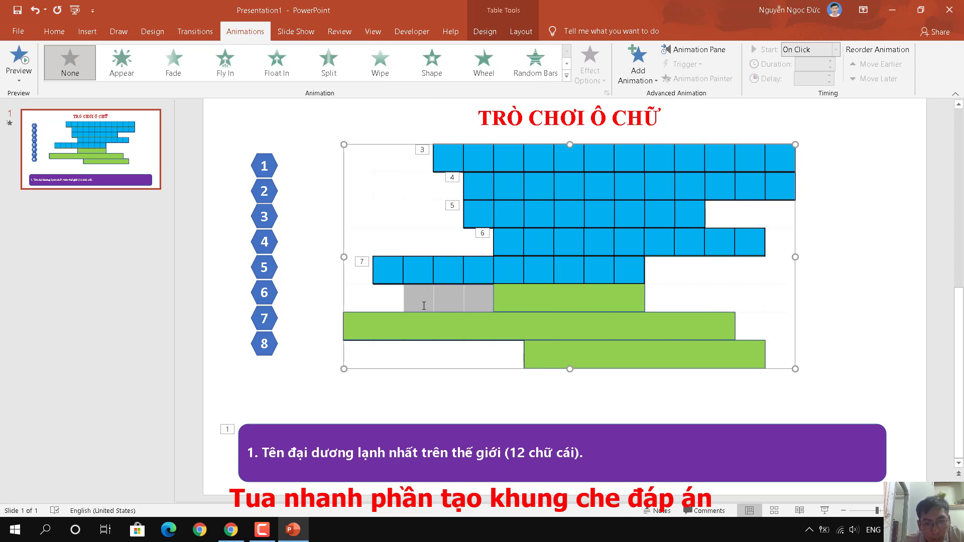
click(411, 260)
key(ctrl+c)
key(ctrl+v)
drag(420, 281, 420, 310)
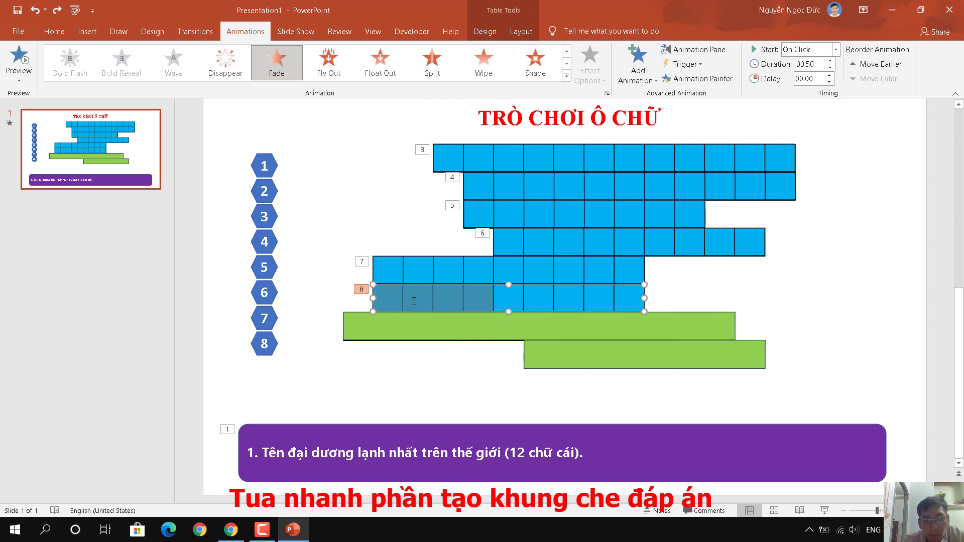
drag(390, 311, 511, 311)
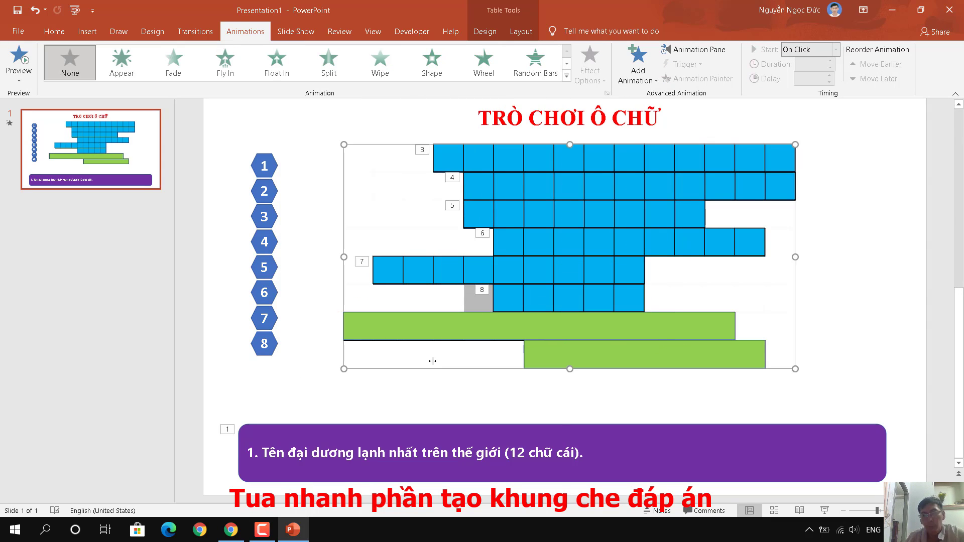
Insert a 1×13 table and fit it over the row-7 green bar
click(54, 62)
click(71, 196)
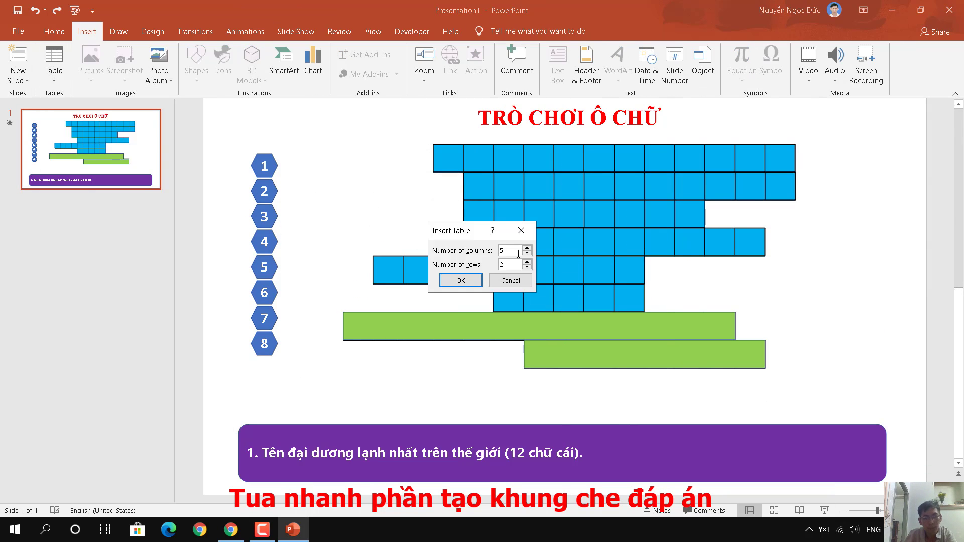
click(527, 267)
click(461, 280)
drag(585, 148, 584, 327)
drag(829, 326, 735, 327)
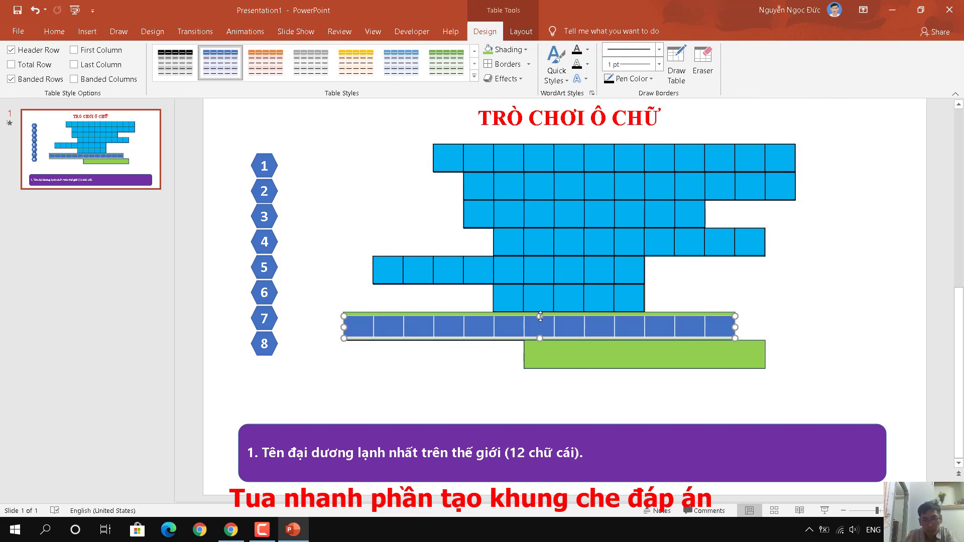
drag(540, 319, 541, 311)
Shade the row-7 table light blue with black borders and align it with the rows above
click(504, 50)
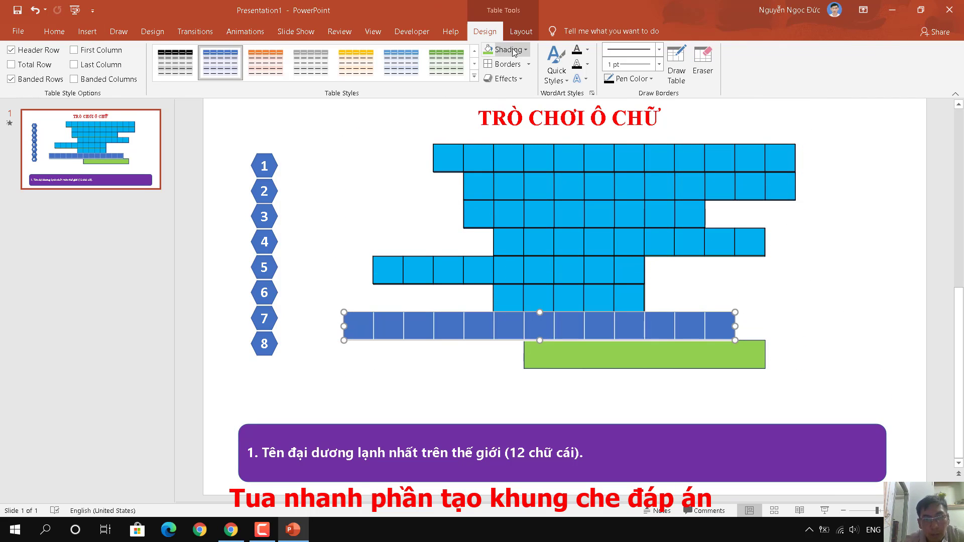
click(630, 186)
click(421, 316)
click(525, 50)
click(548, 195)
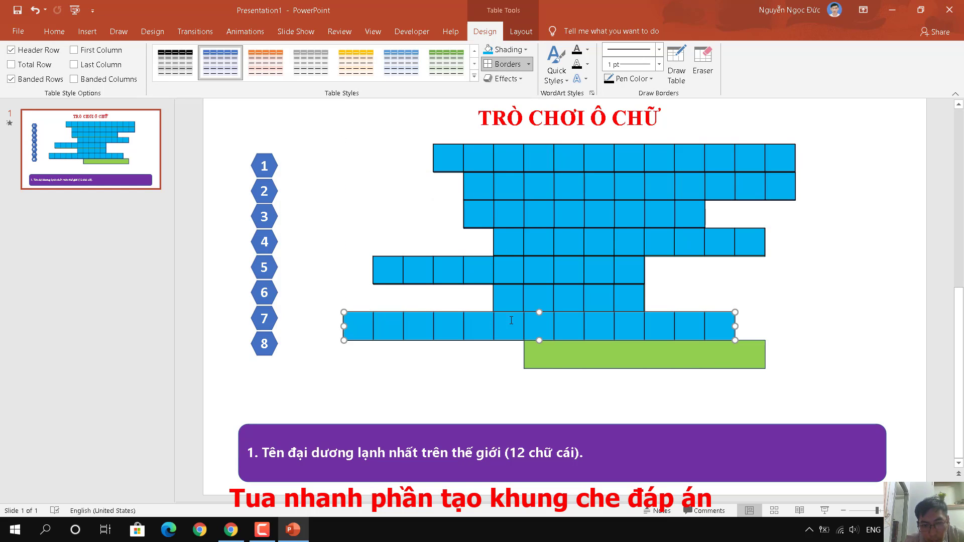
drag(539, 316, 539, 321)
click(405, 383)
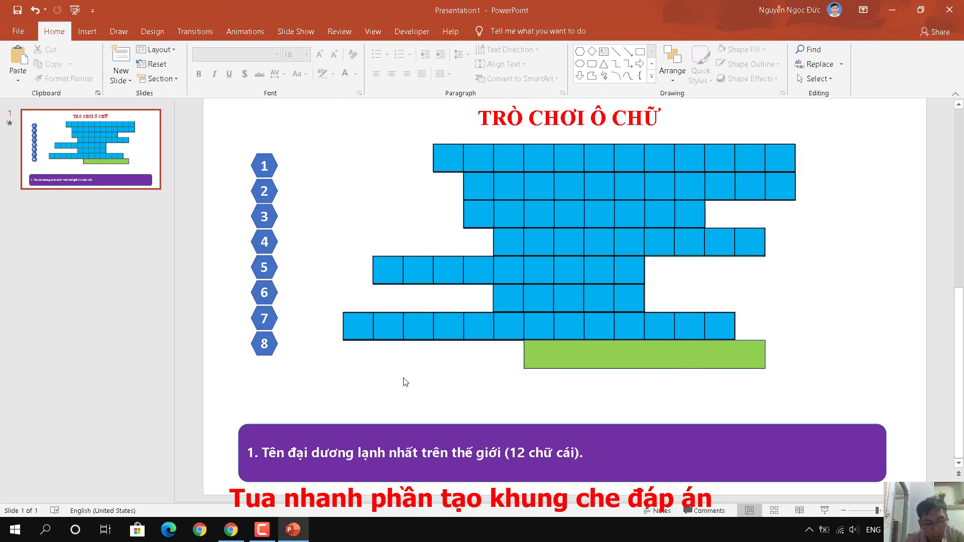
Place a copy of the row-3 grid onto row 8
click(481, 213)
drag(482, 214, 542, 354)
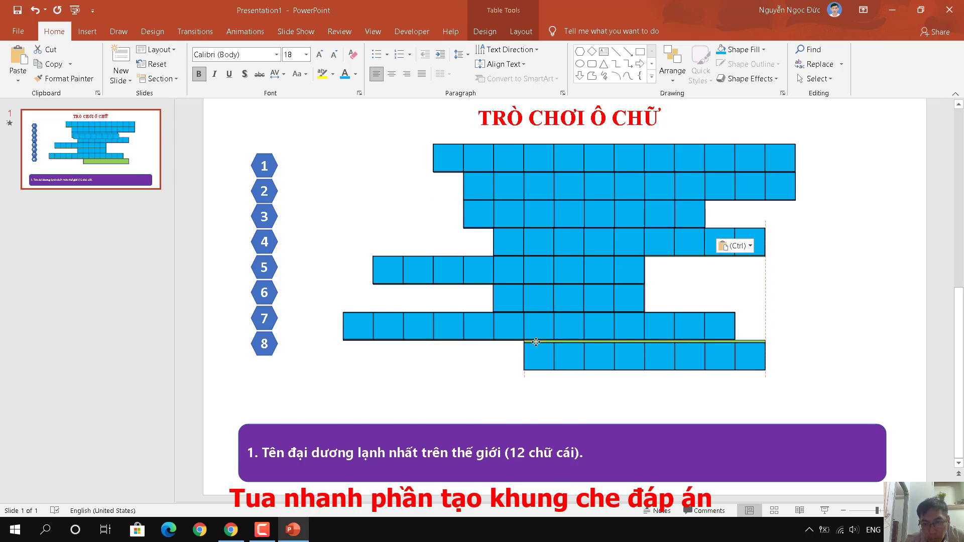
click(481, 378)
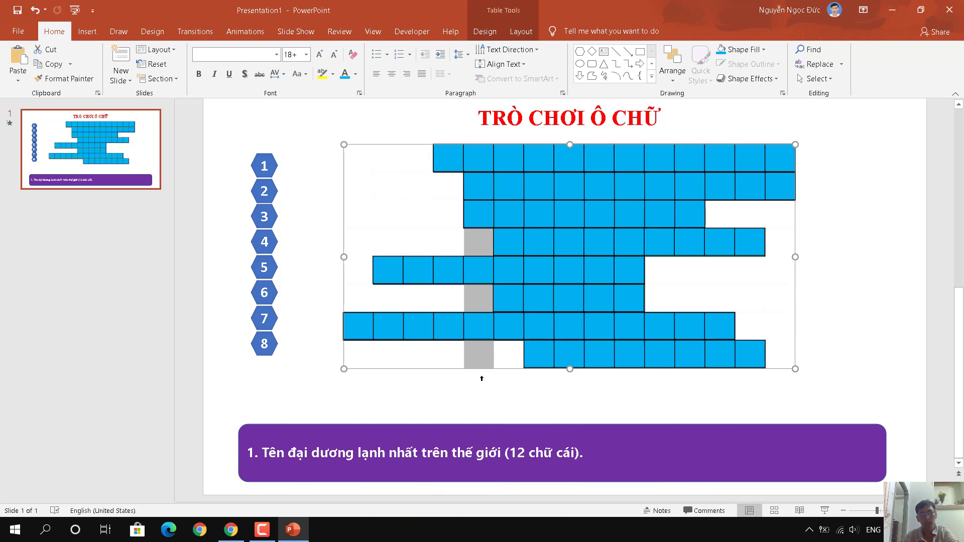
click(456, 158)
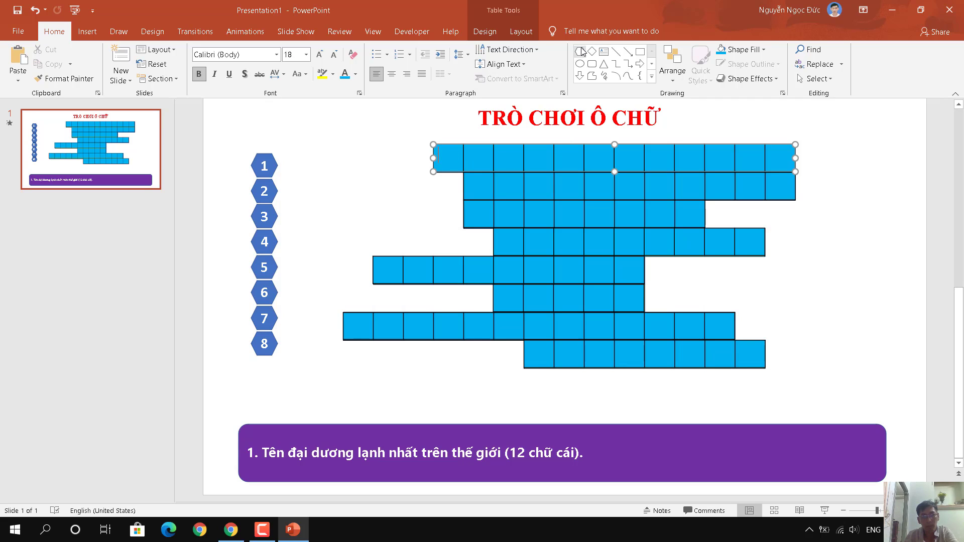
Delete the two extra Table 35 exit animations in the Animation Pane, then close the pane
click(245, 31)
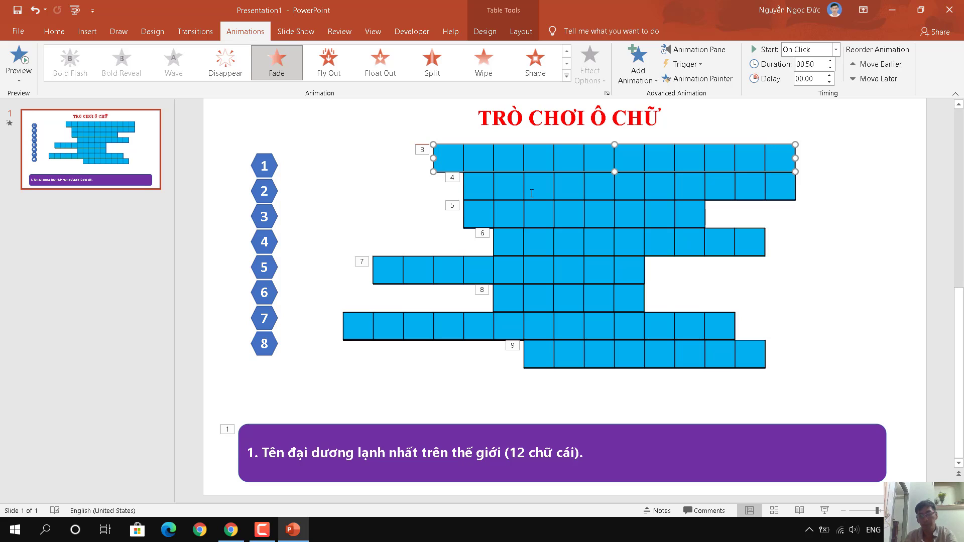
click(695, 49)
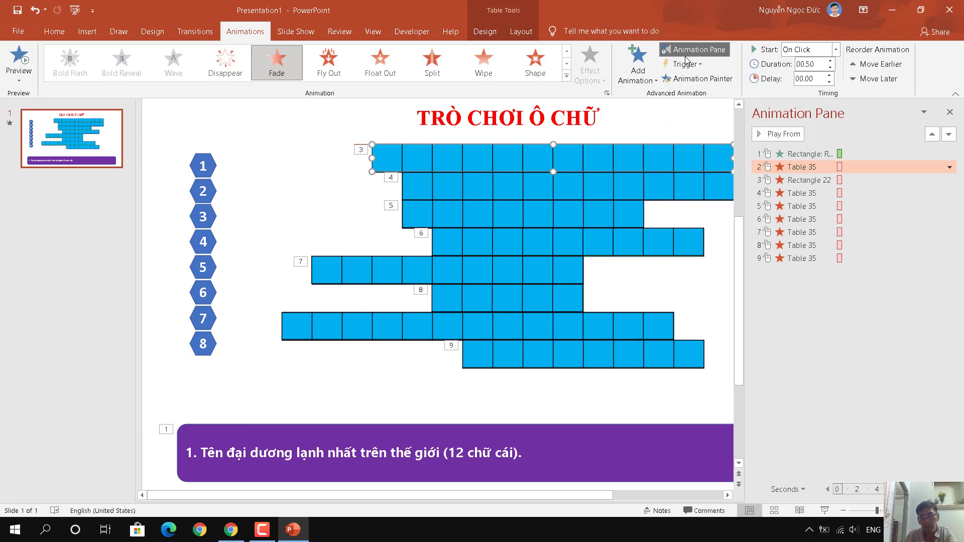
click(802, 258)
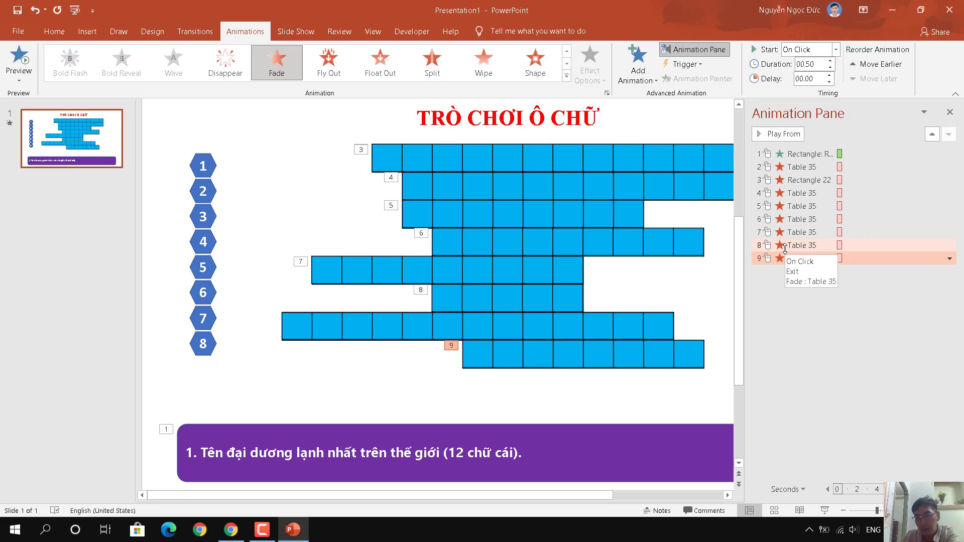
key(Delete)
key(Delete)
key(Delete)
key(Delete)
key(Delete)
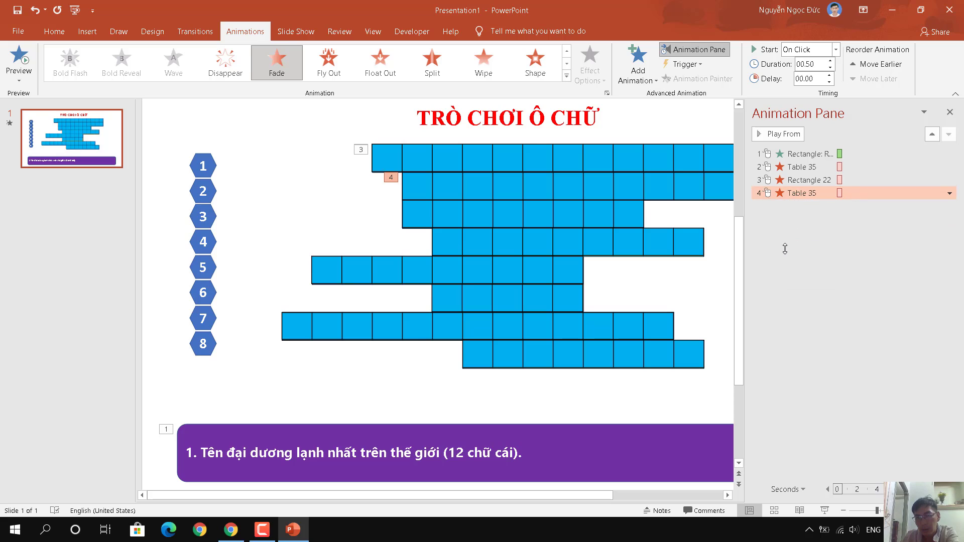
key(Delete)
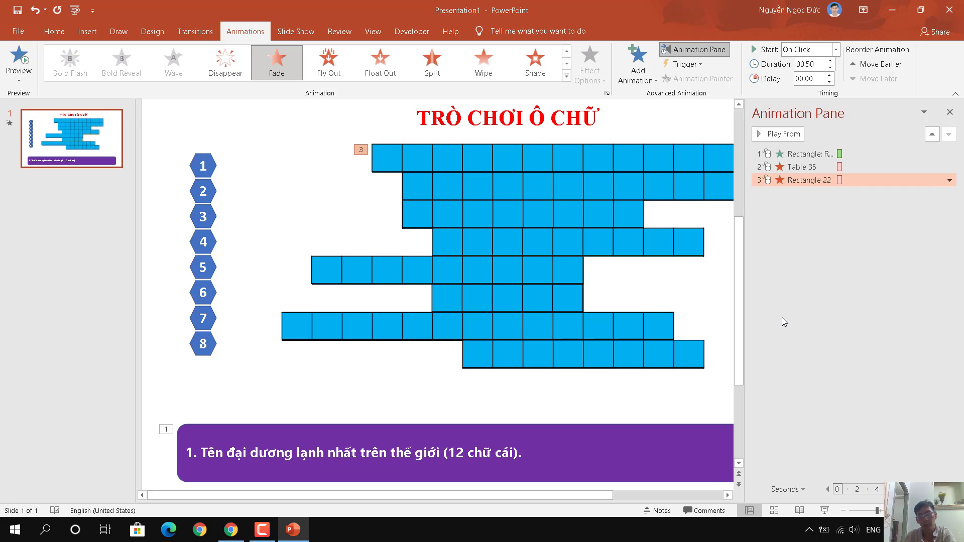
scroll(696, 361, up, 1)
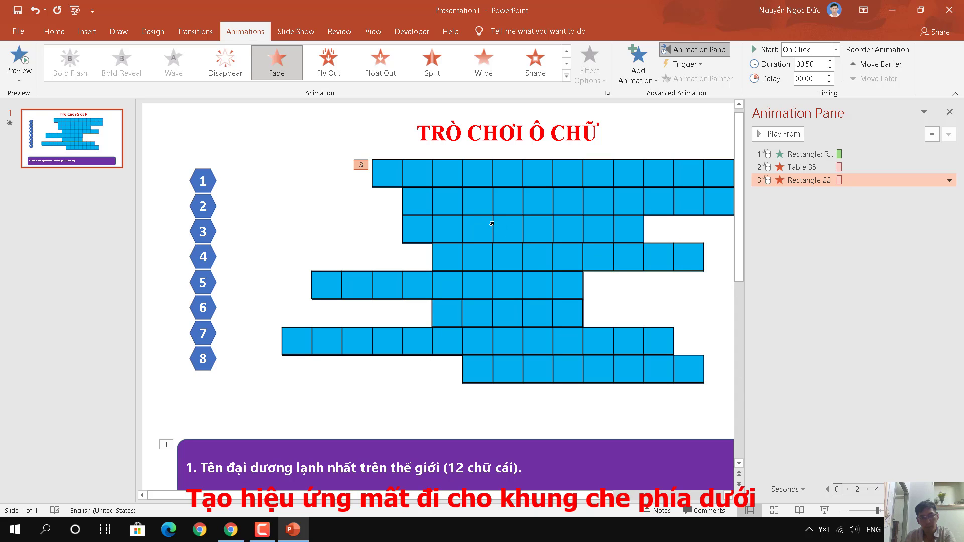
click(455, 207)
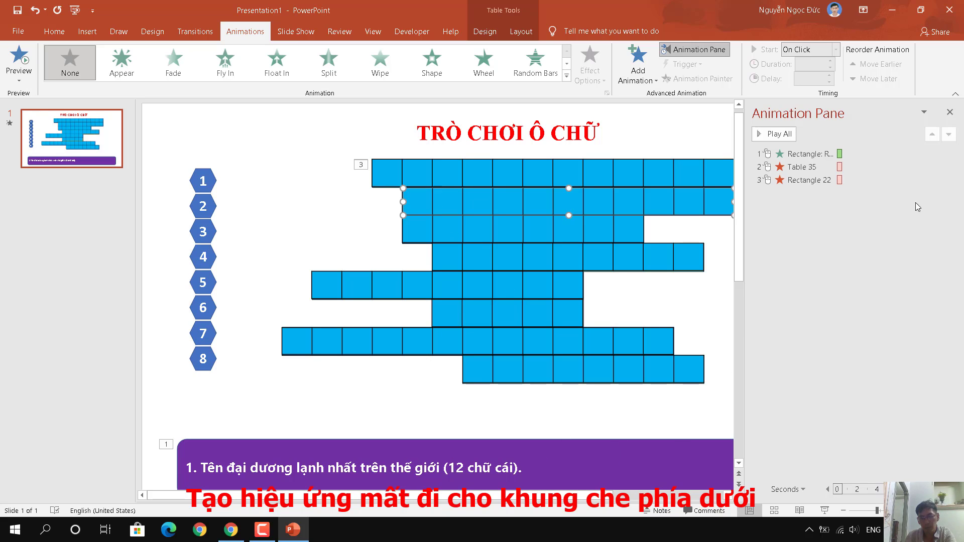
click(950, 114)
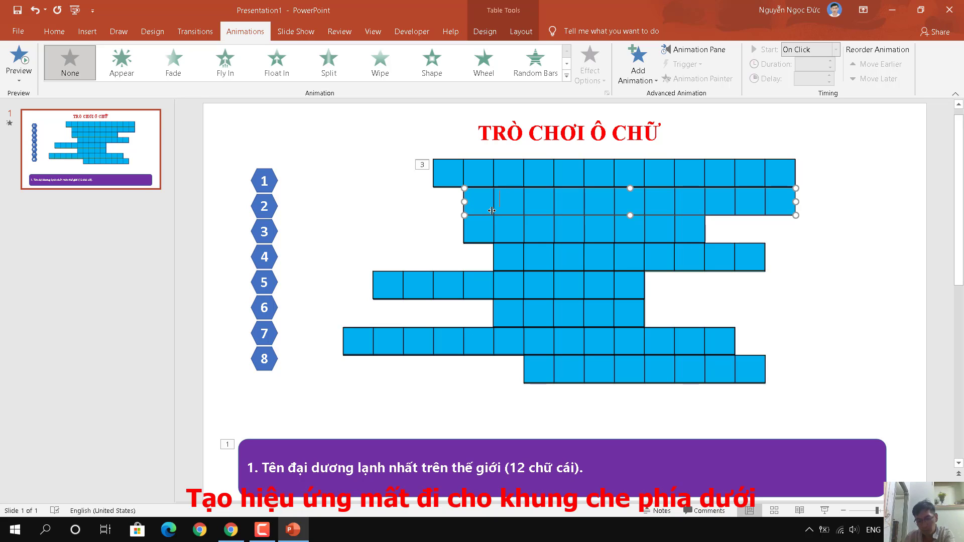
Undo the row-2 grid width changes and shift it right to uncover its green cover
key(shift+Right)
key(shift+Right)
key(shift+Right)
key(shift+Right)
key(shift+Right)
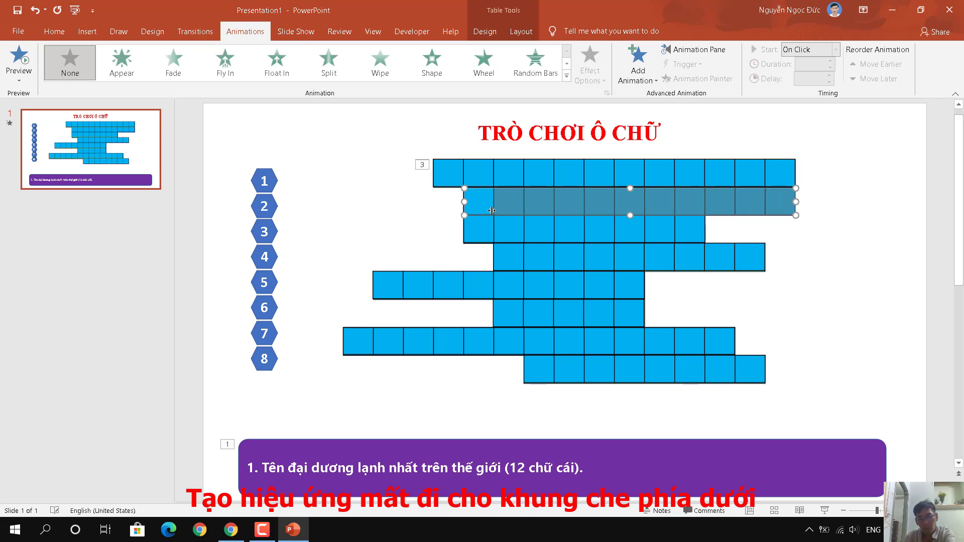
click(484, 210)
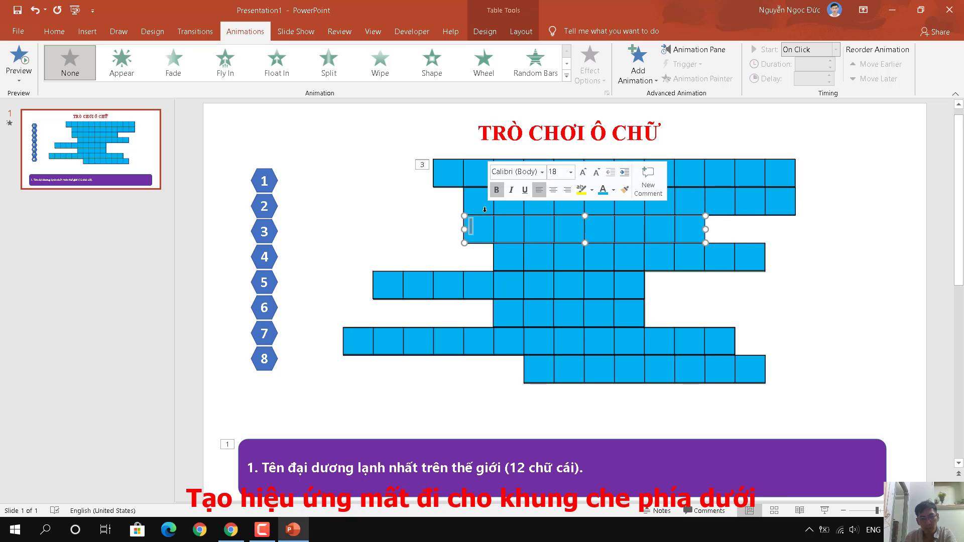
click(466, 203)
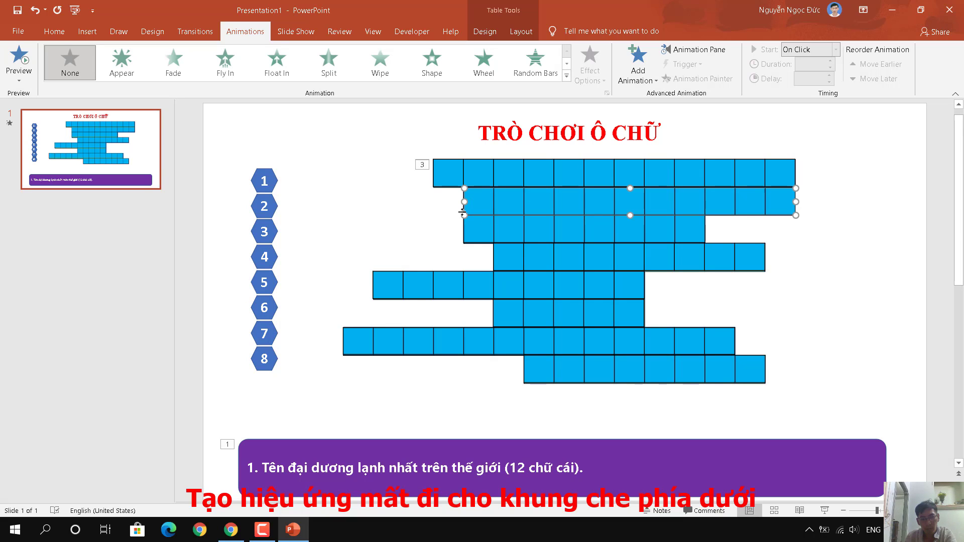
drag(463, 210, 462, 208)
key(ctrl+z)
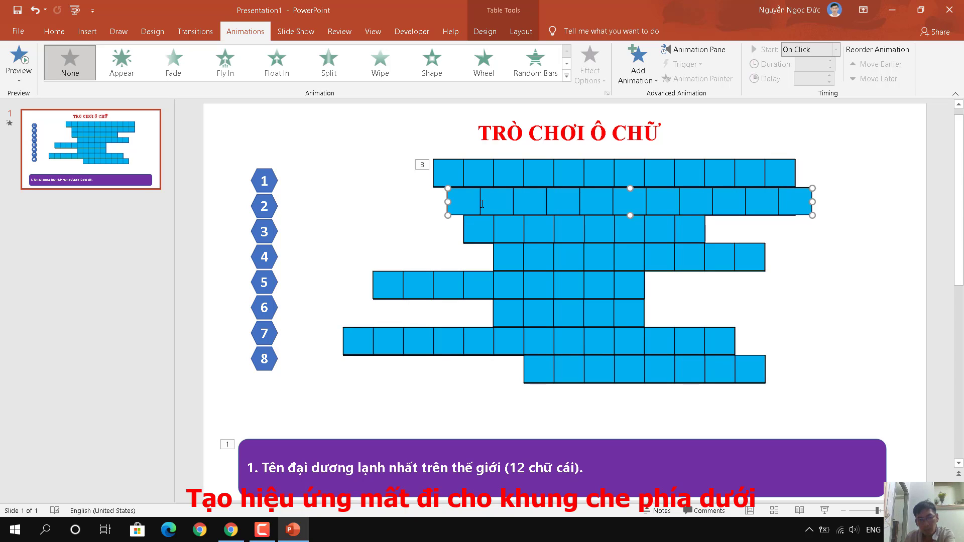
key(ctrl+z)
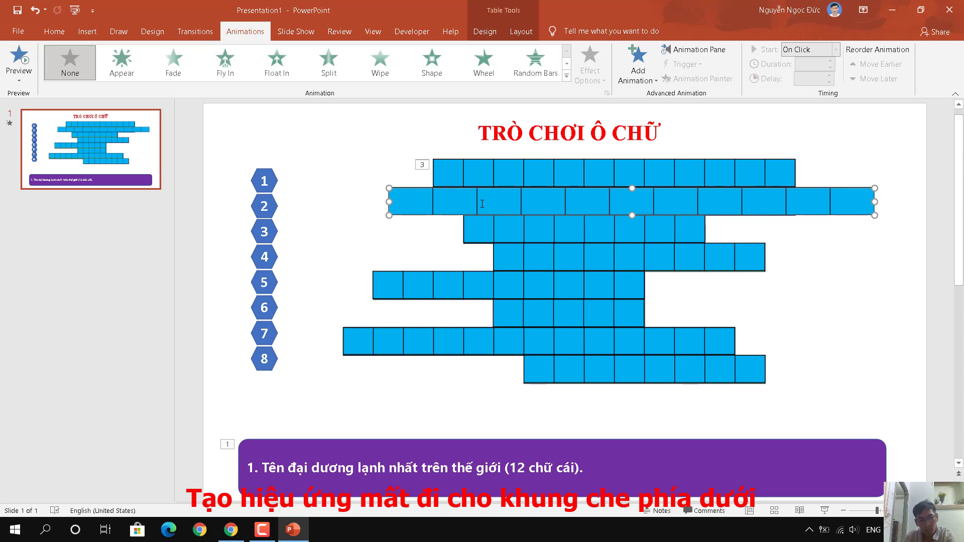
key(ctrl+z)
key(ctrl+z)
key(ctrl+z)
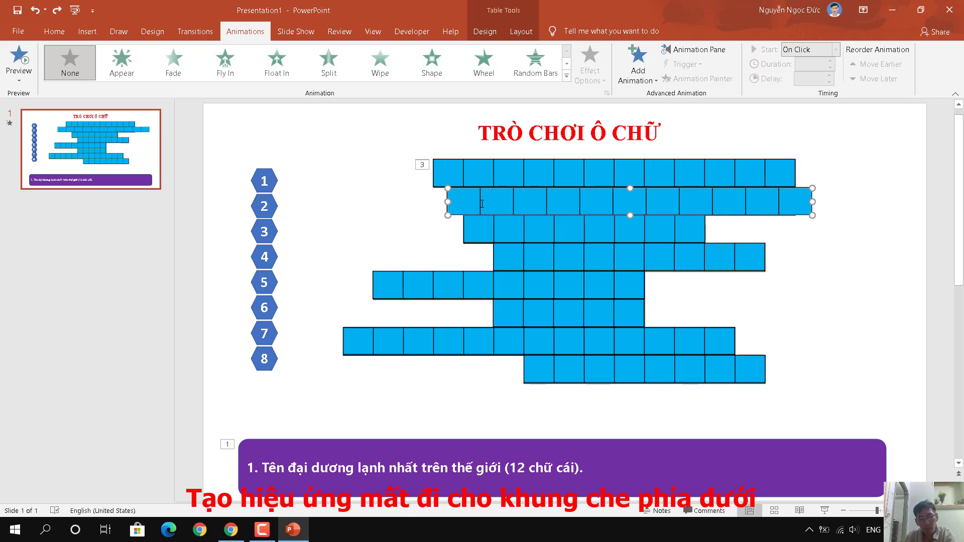
key(ctrl+z)
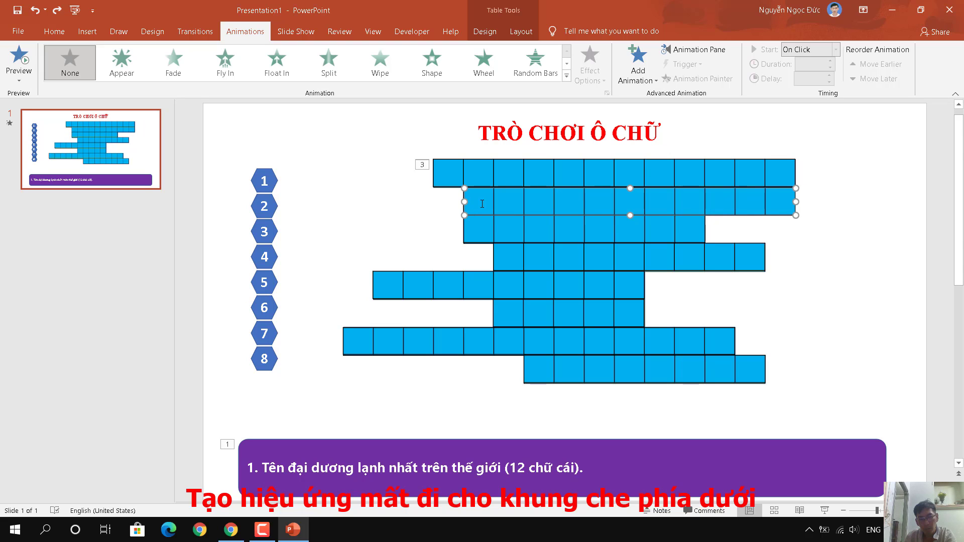
key(ctrl+z)
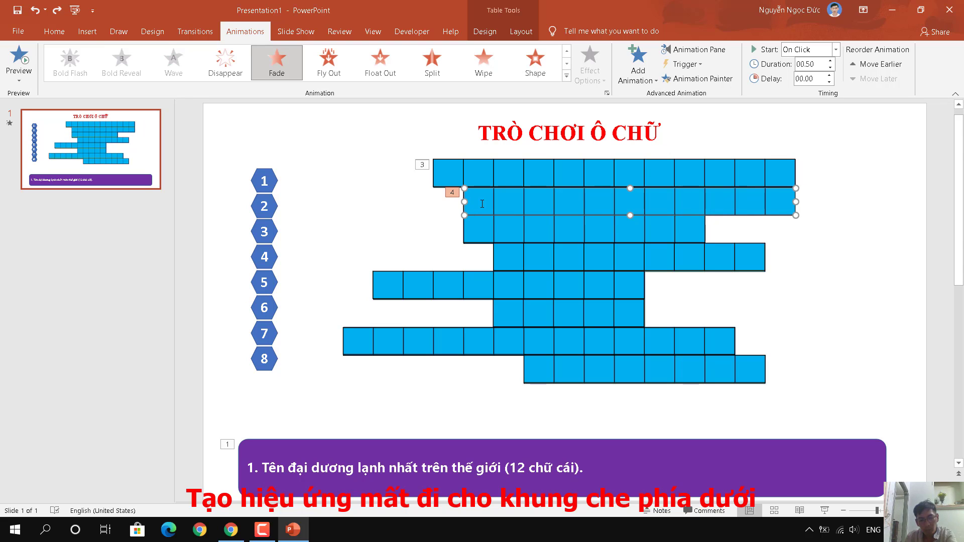
key(ctrl+z)
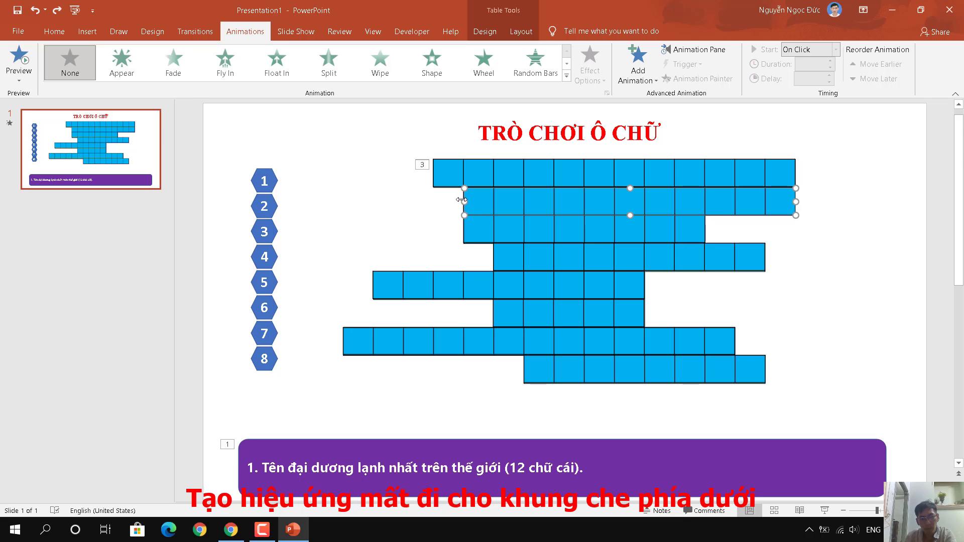
key(ctrl+y)
key(ctrl+y)
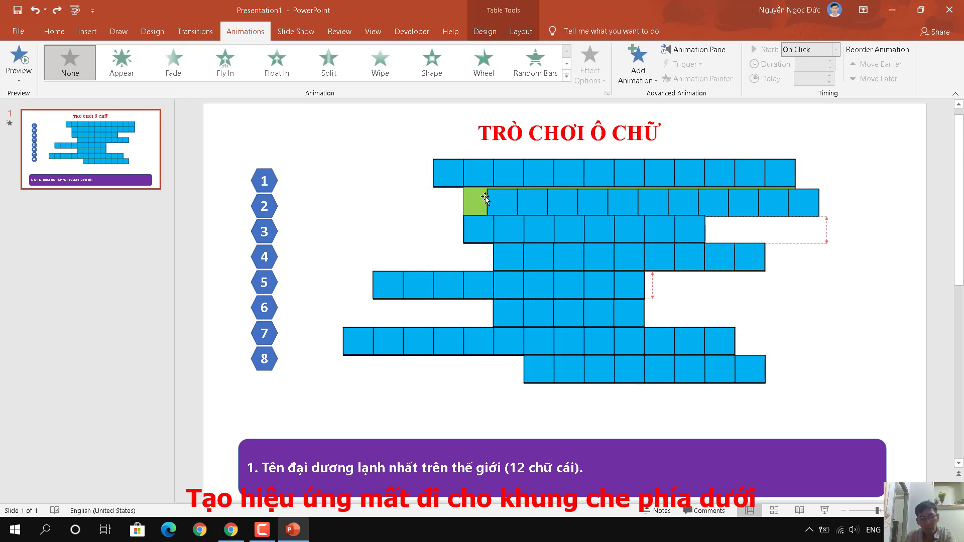
key(ctrl+y)
key(ctrl+y)
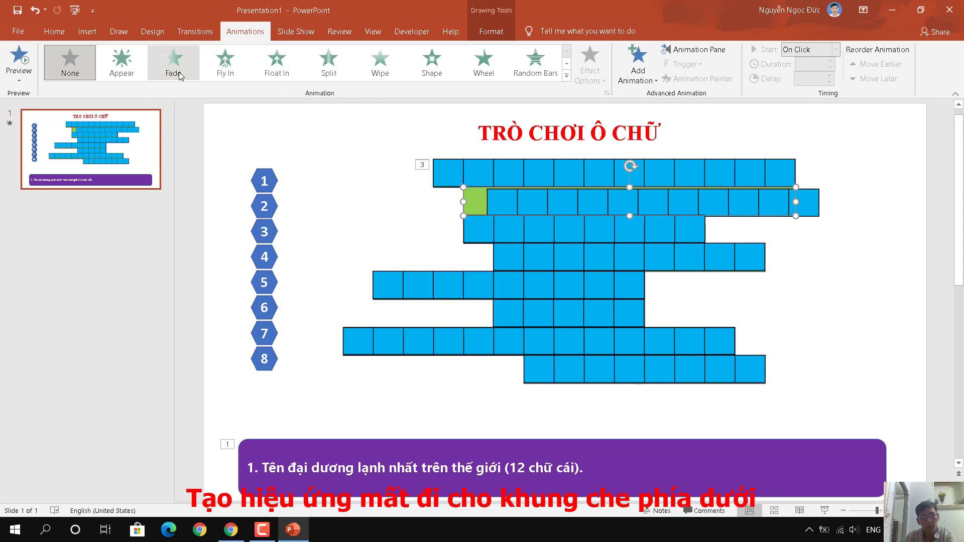
Apply a Fade exit animation to the green cover beside row 2
click(176, 75)
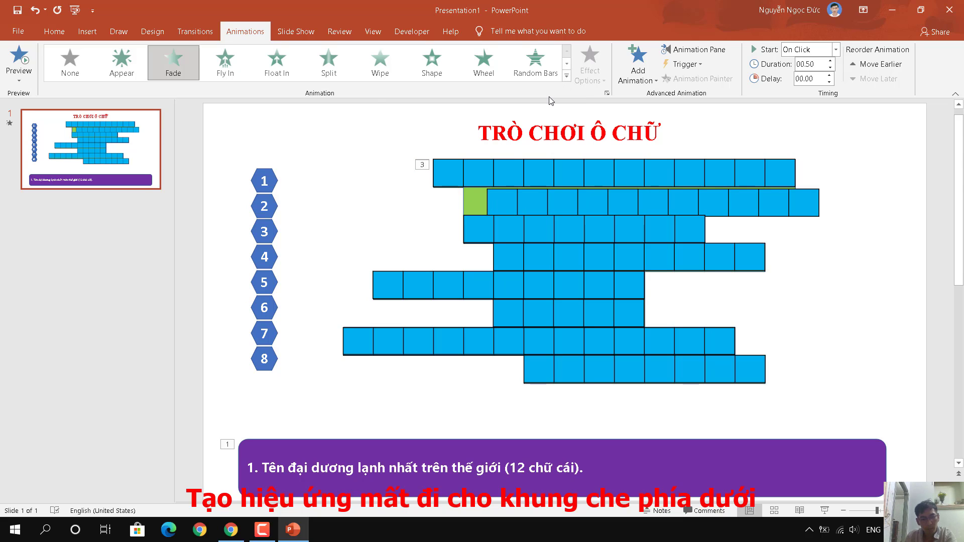
key(ctrl+z)
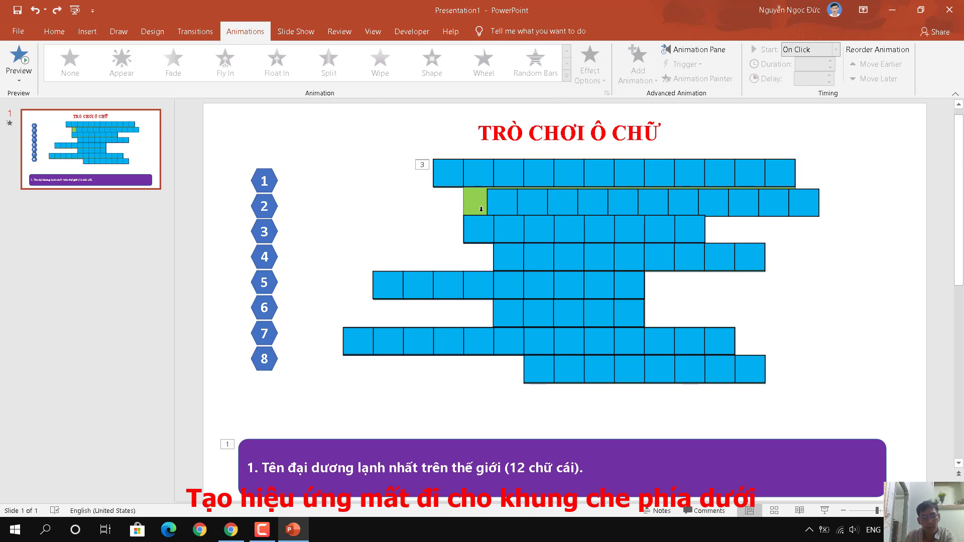
click(472, 208)
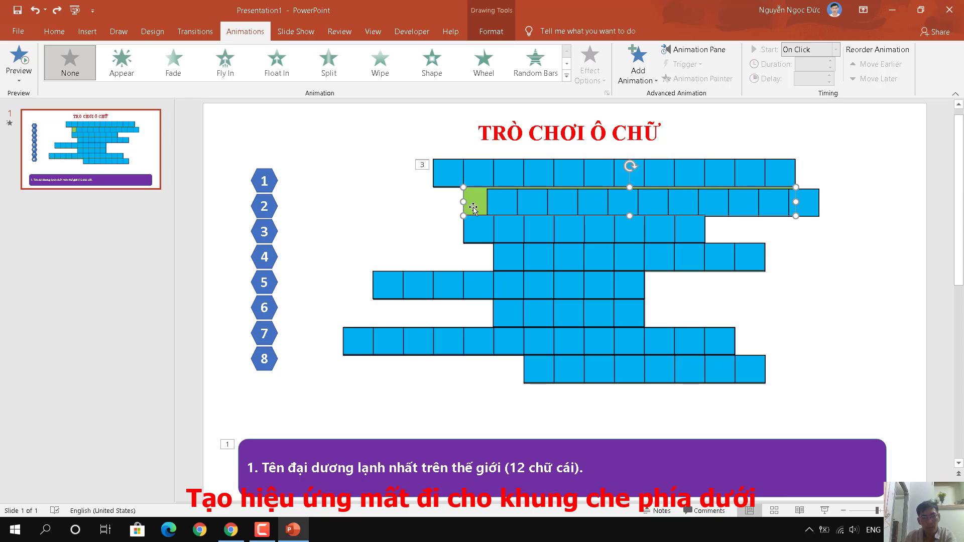
click(566, 76)
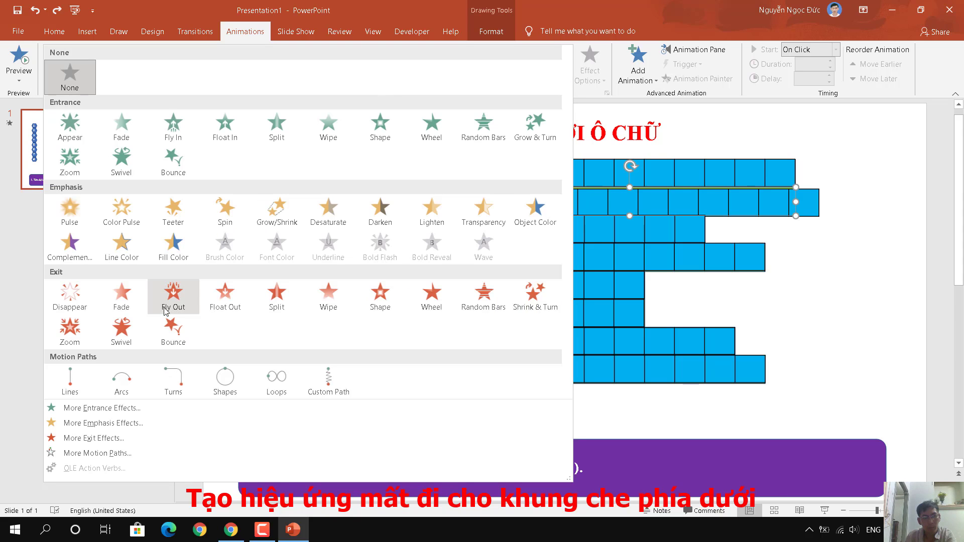
click(137, 307)
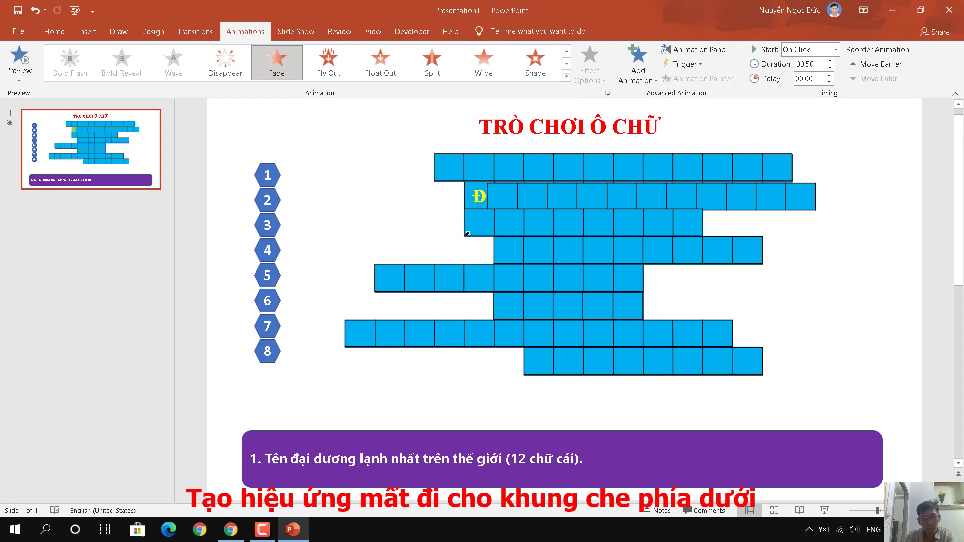
Shift the row 3 and row 4 grids right and give their green covers Fade exits
click(472, 232)
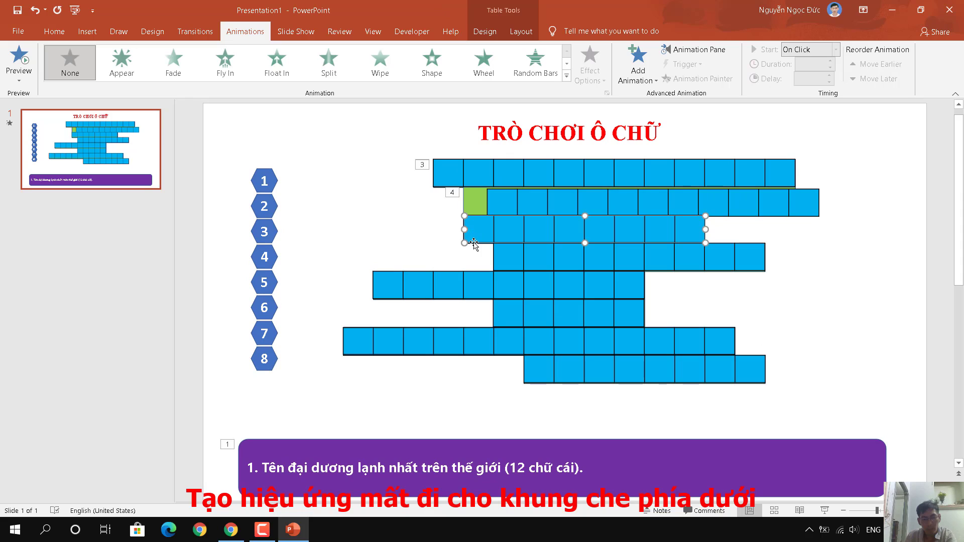
key(Right)
key(Right)
key(Right)
click(477, 236)
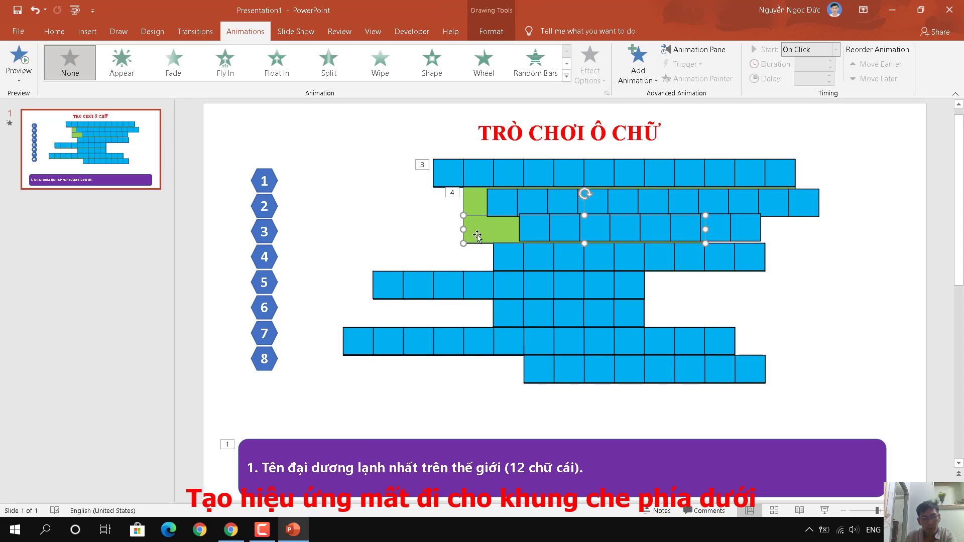
click(173, 62)
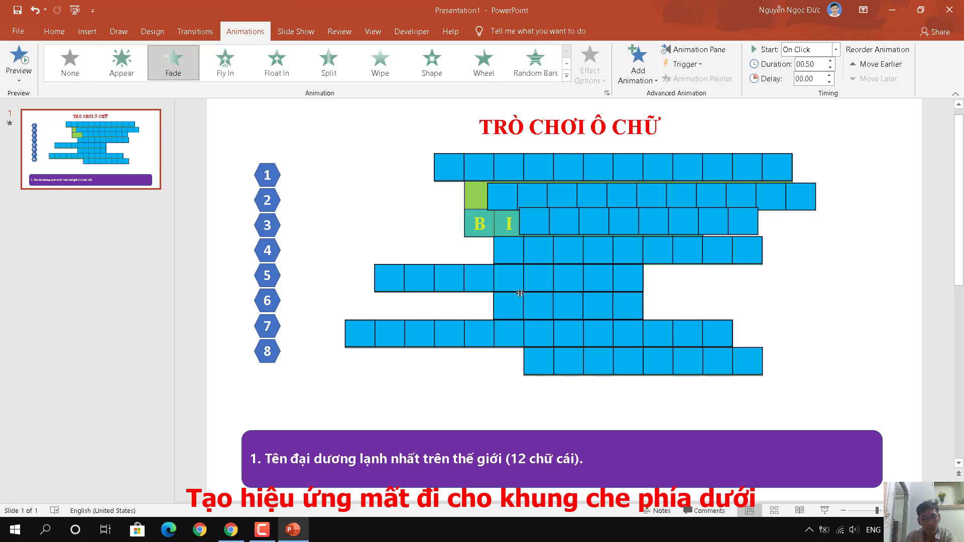
click(507, 259)
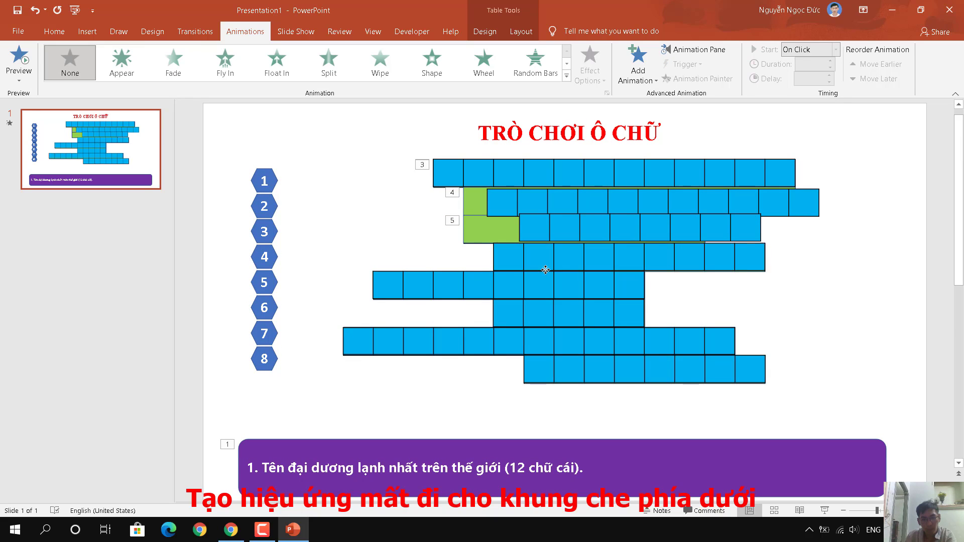
drag(505, 270, 553, 270)
click(499, 262)
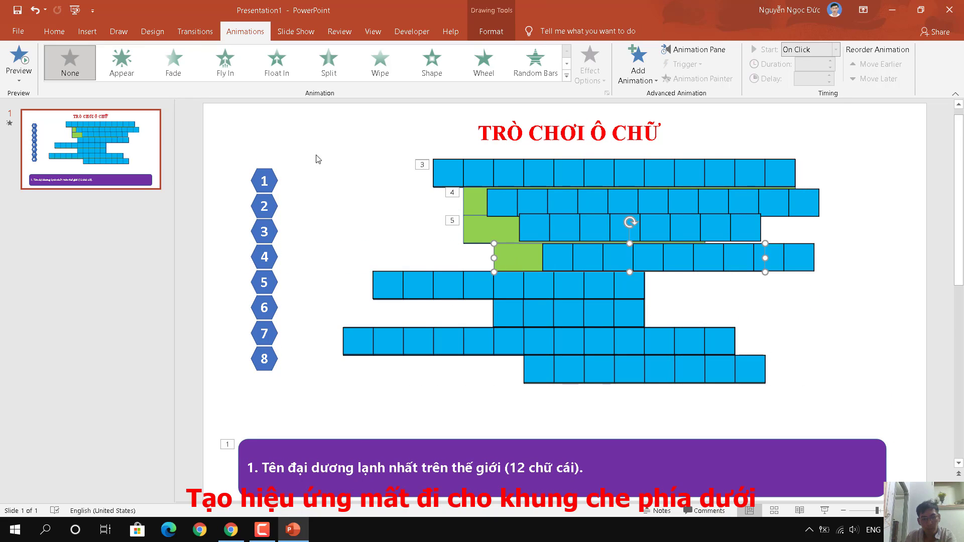
click(174, 63)
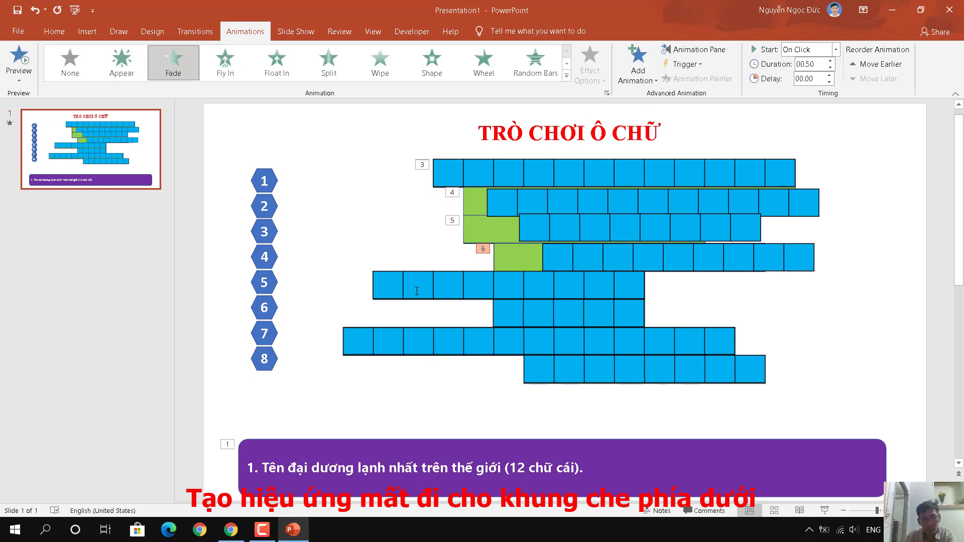
Shift the row 5–7 grids aside, fading out the row-5 cover and selecting the last cover
click(417, 292)
drag(417, 291, 487, 299)
click(406, 286)
click(173, 62)
click(546, 307)
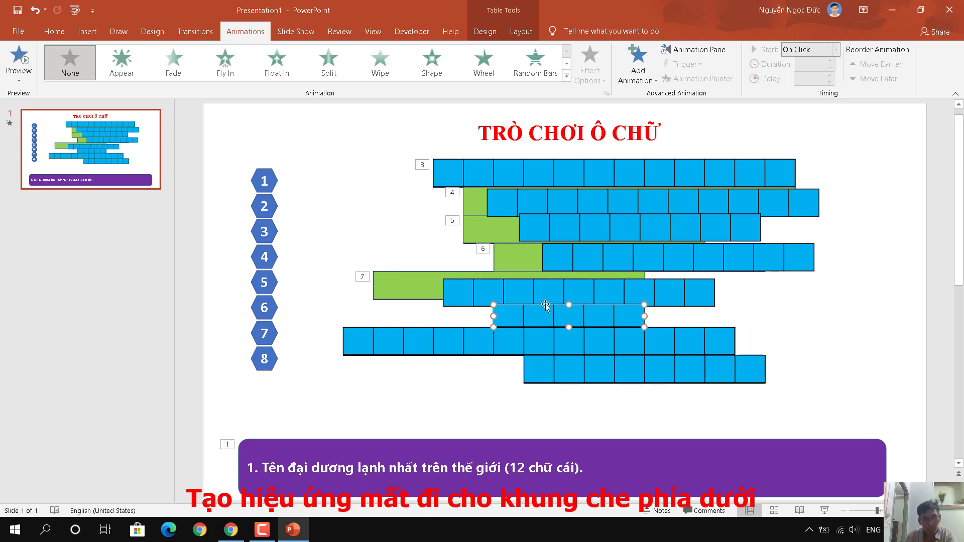
drag(546, 307, 592, 307)
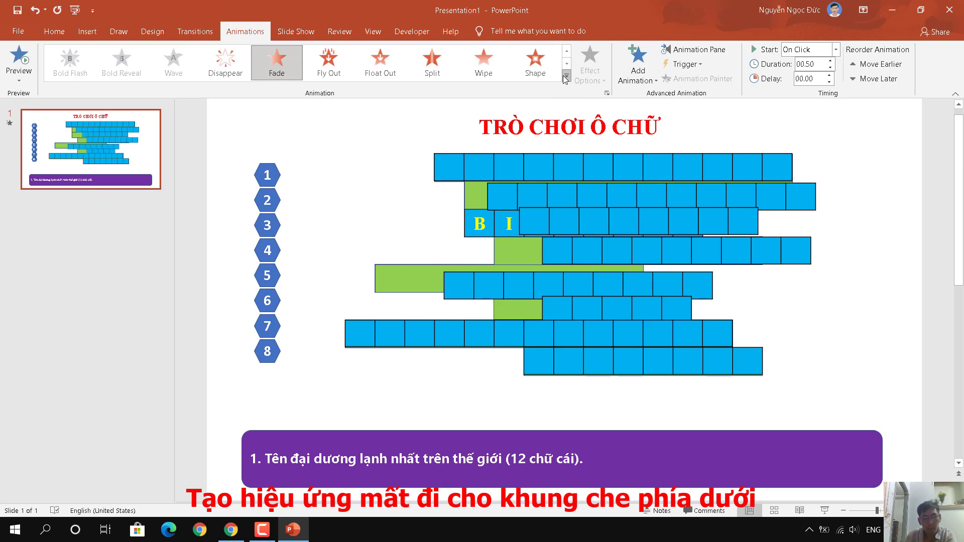
drag(542, 326, 538, 308)
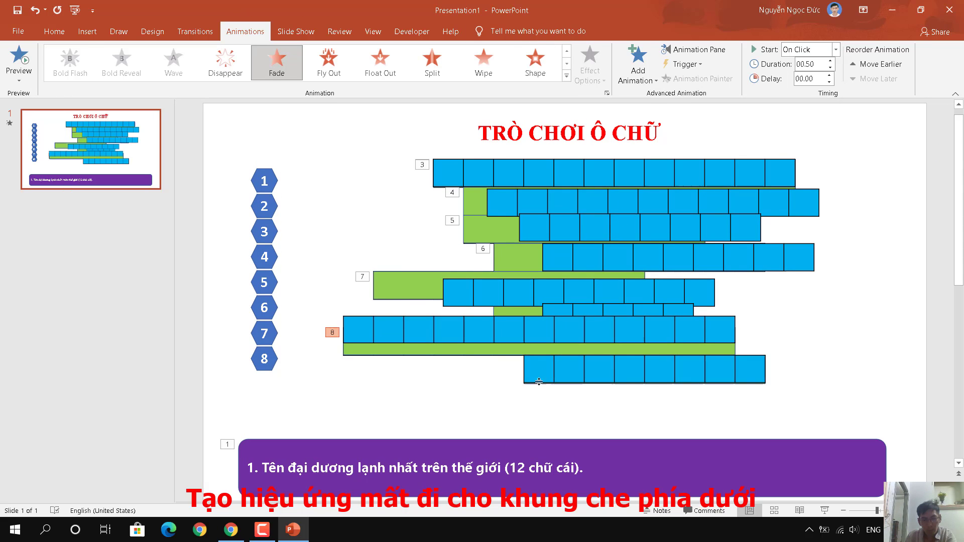
click(540, 381)
click(475, 205)
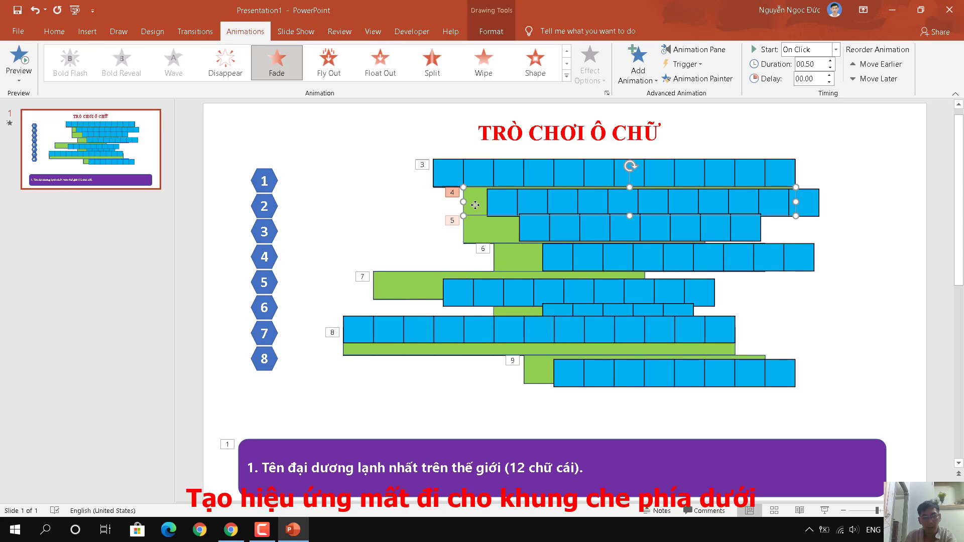
Move the row 2–7 blue grids back over their green covers
key(Tab)
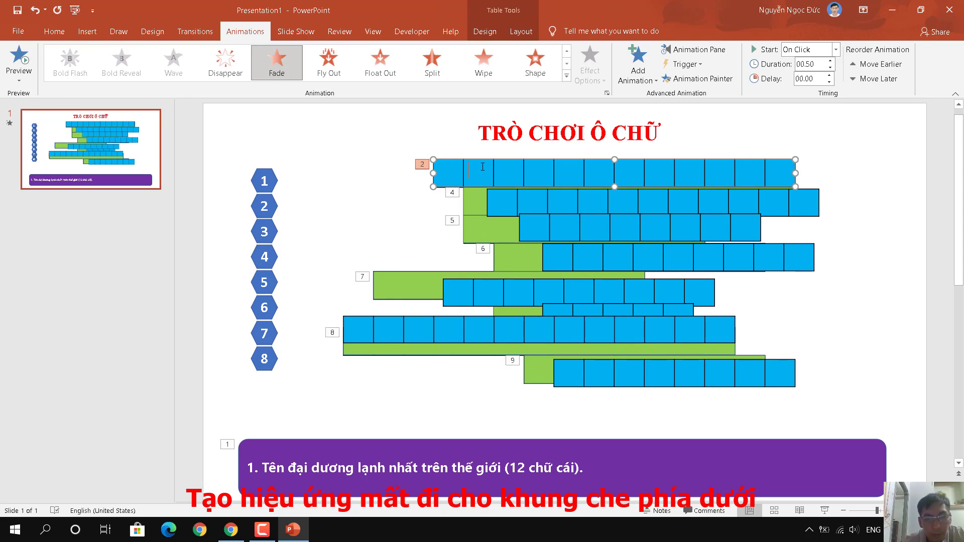
mouse_move(497, 215)
mouse_down()
mouse_move(473, 213)
mouse_move(464, 229)
mouse_up()
click(552, 270)
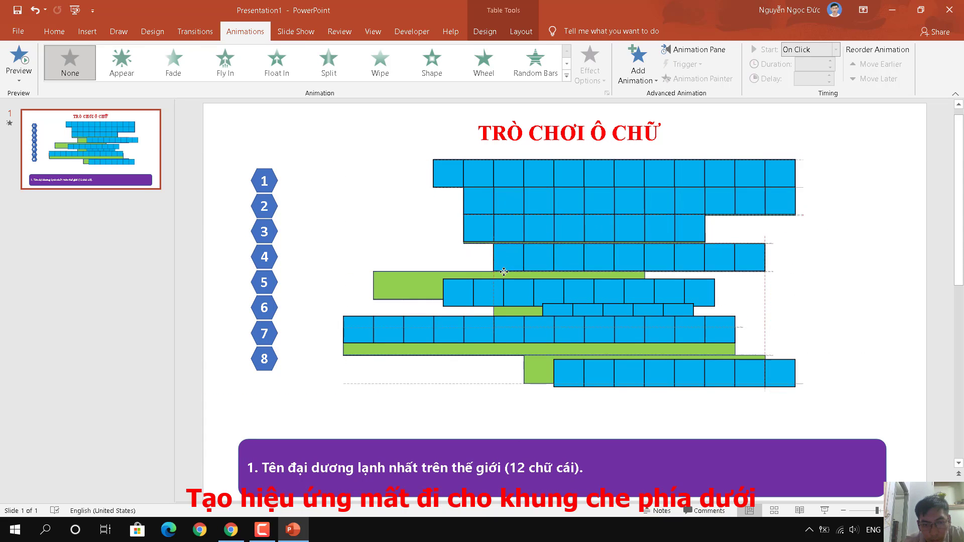
mouse_move(553, 269)
mouse_down()
mouse_move(617, 274)
mouse_move(519, 246)
mouse_up()
click(654, 271)
drag(519, 280, 450, 273)
drag(501, 338, 501, 351)
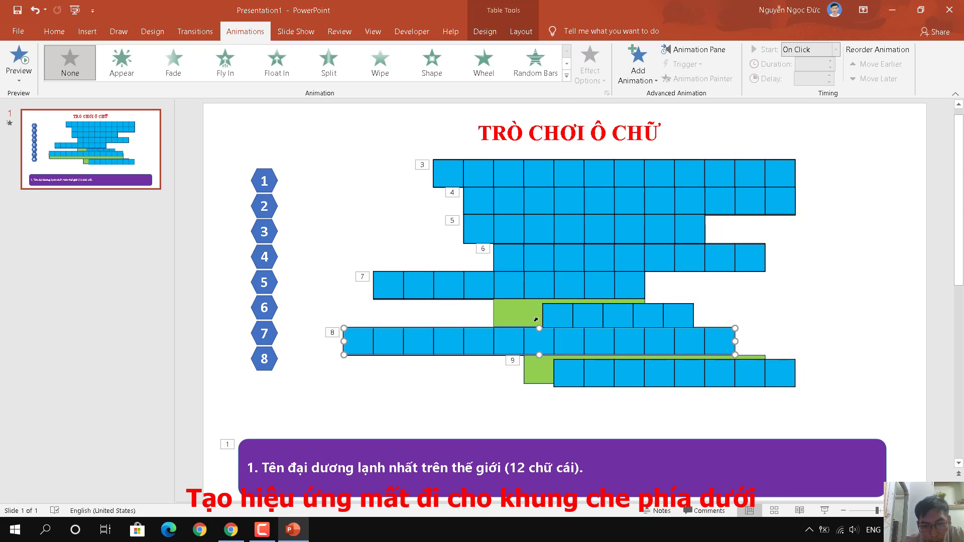
mouse_move(547, 319)
mouse_down()
mouse_move(499, 315)
mouse_move(494, 305)
mouse_up()
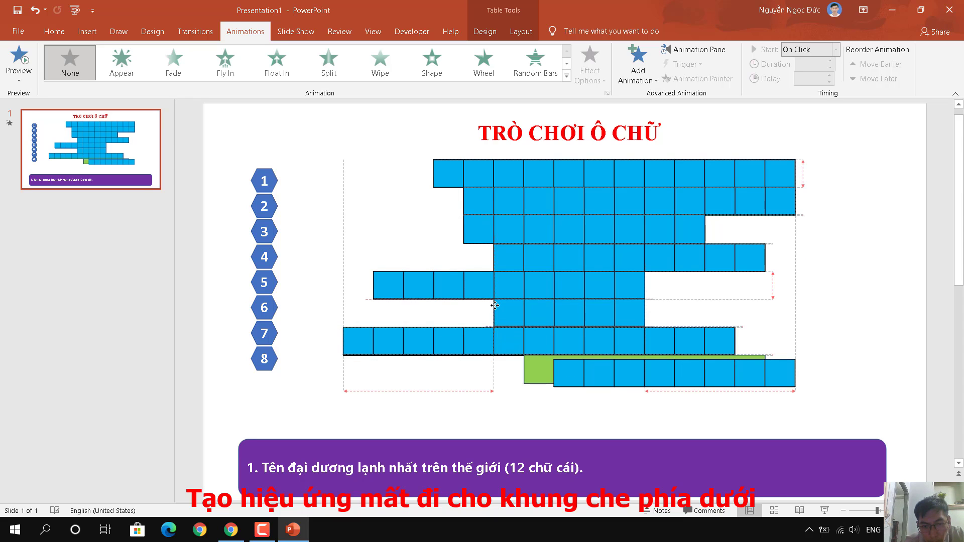
drag(495, 305, 495, 305)
Slide the bottom blue cover left over its green cell and open the Animation Pane with the grid frame selected
click(473, 329)
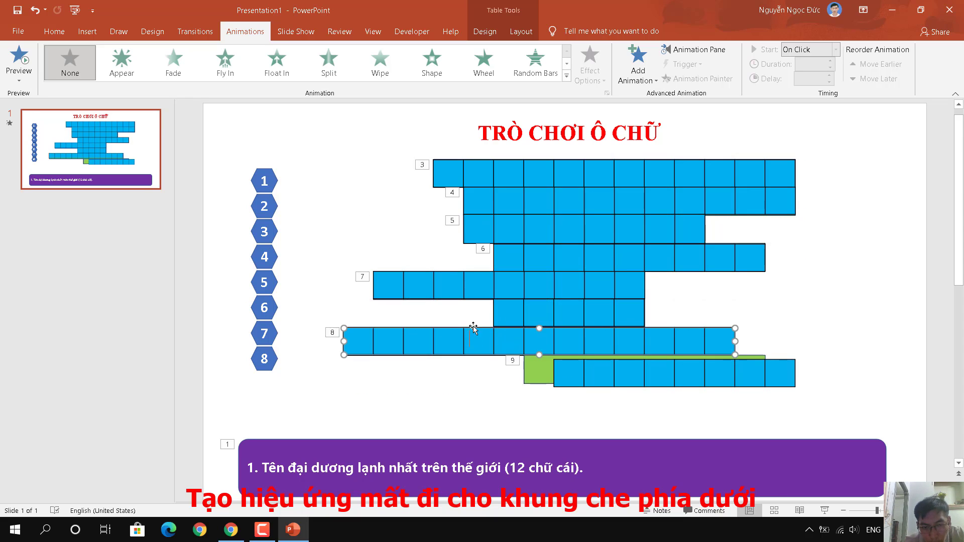
click(569, 313)
ctrl+scroll(578, 351, up, 2)
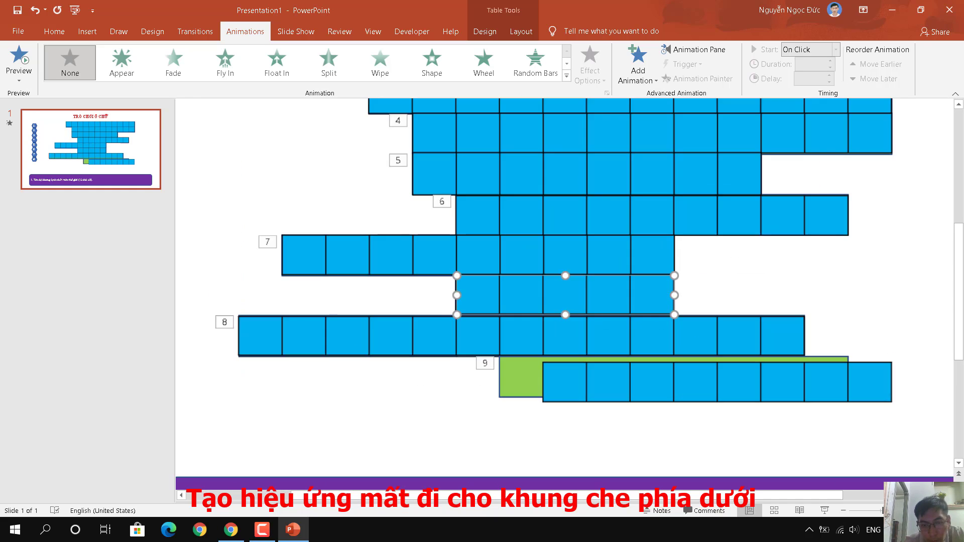
ctrl+scroll(400, 287, up, 1)
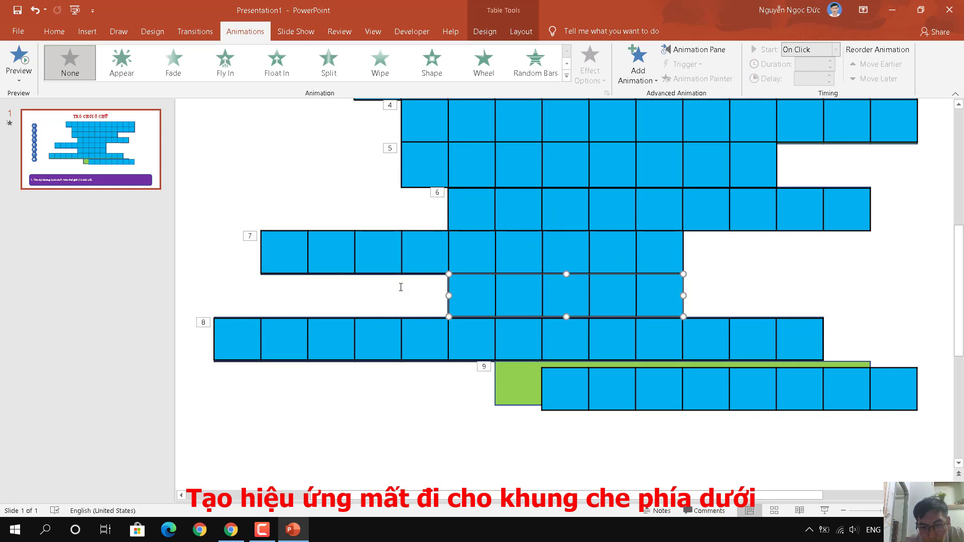
drag(545, 381, 498, 375)
click(416, 349)
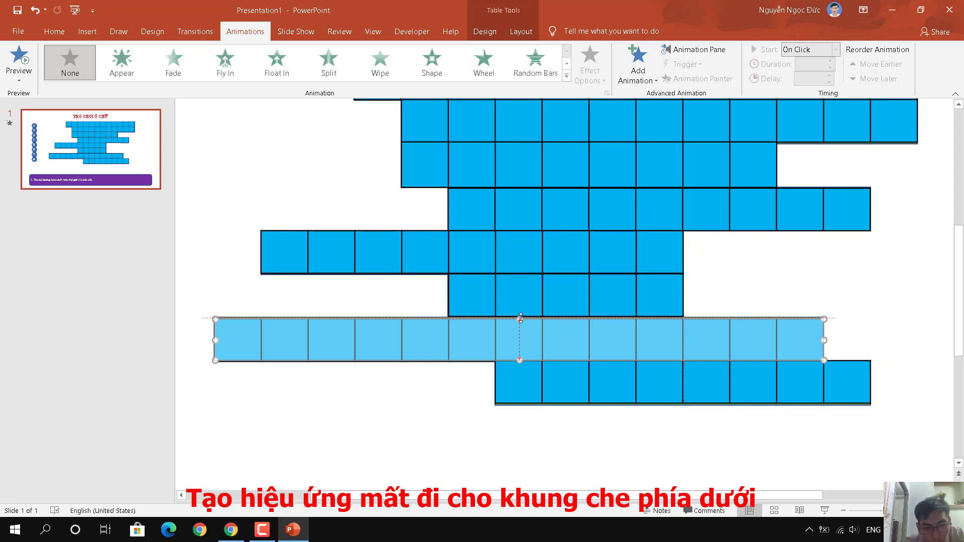
click(716, 275)
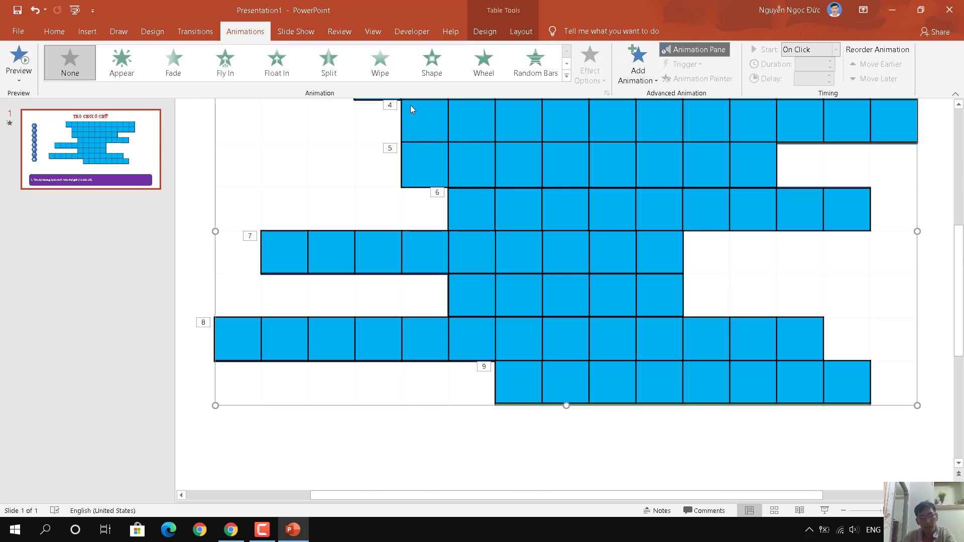
click(695, 49)
Zoom out to the whole slide and switch Rectangle 32's animation to a Fade exit
click(844, 511)
click(843, 511)
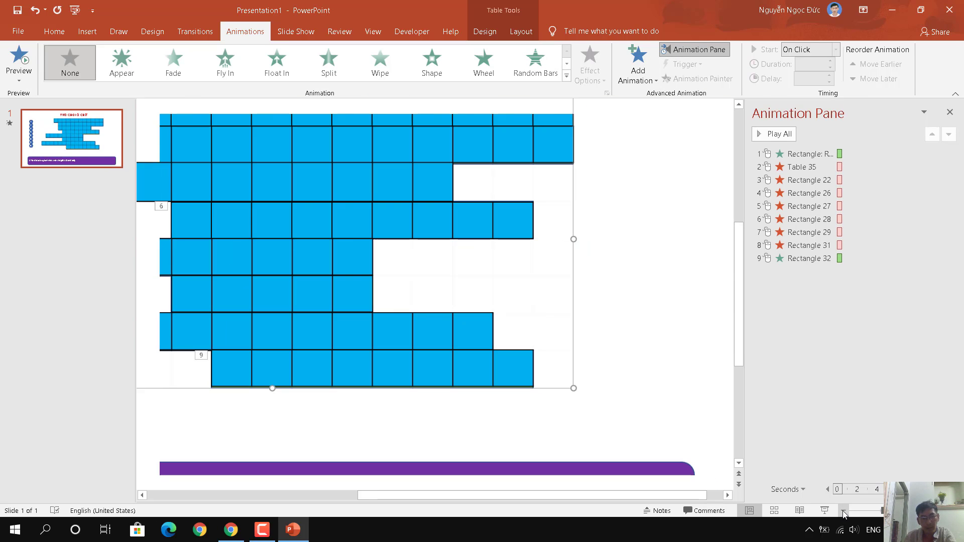
click(843, 511)
click(843, 510)
click(843, 511)
click(844, 511)
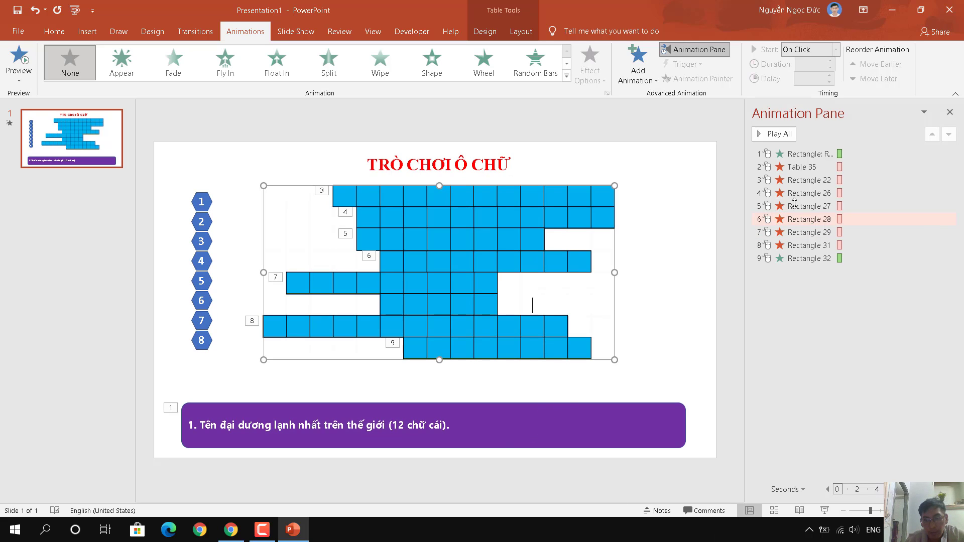
click(824, 261)
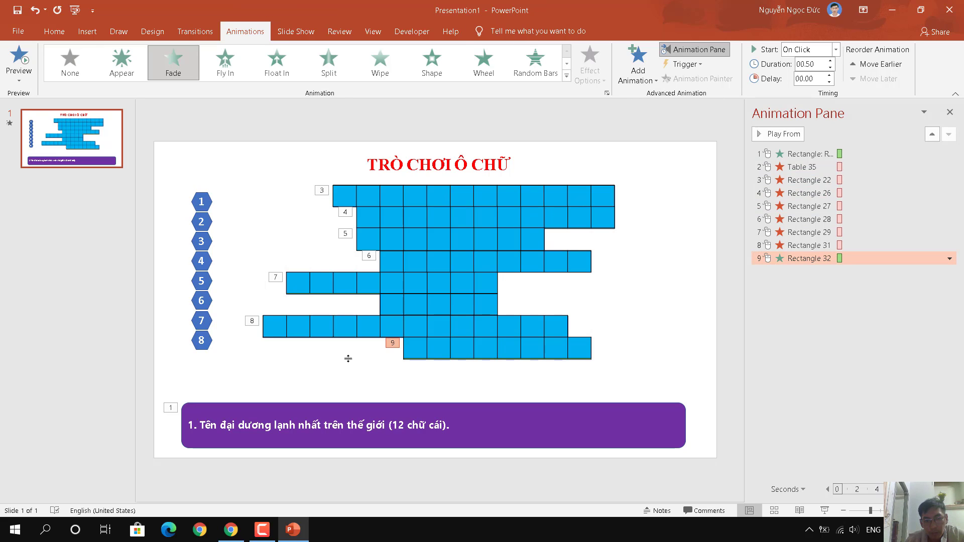
click(566, 75)
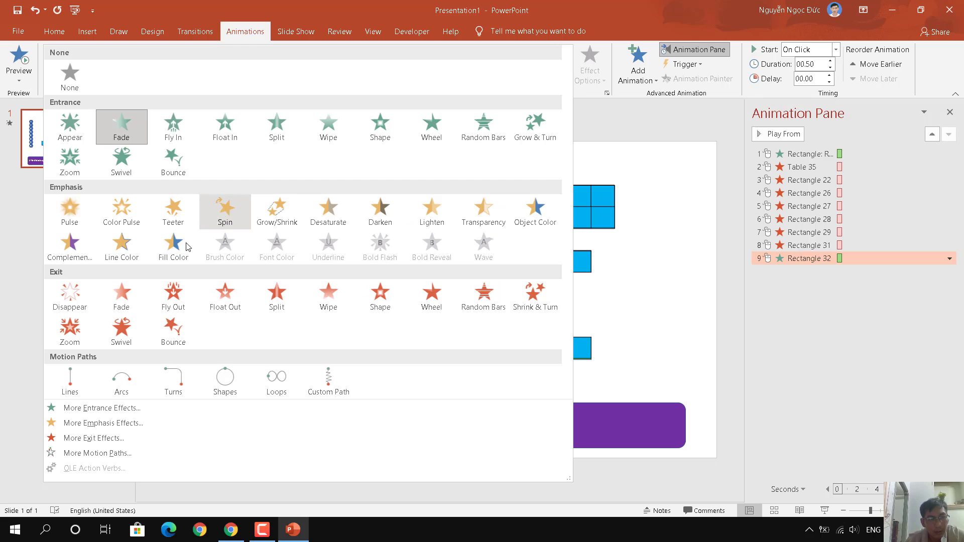
click(122, 294)
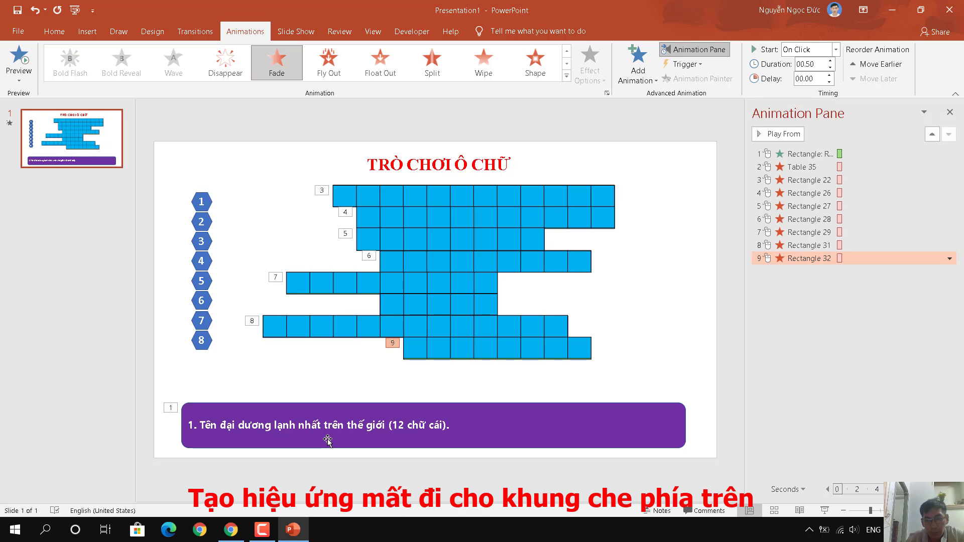
Give the second-row cover table a Fade exit effect
click(341, 197)
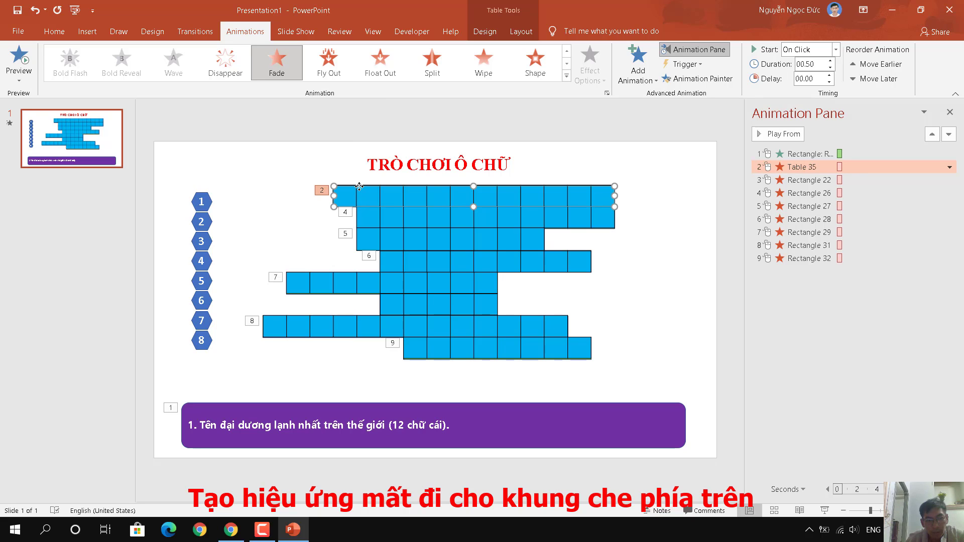
click(280, 59)
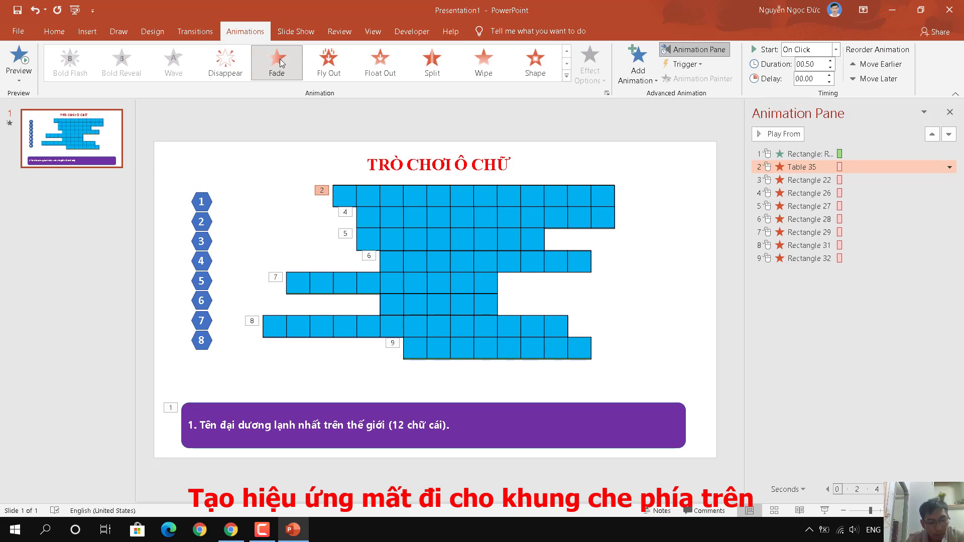
key(ctrl+z)
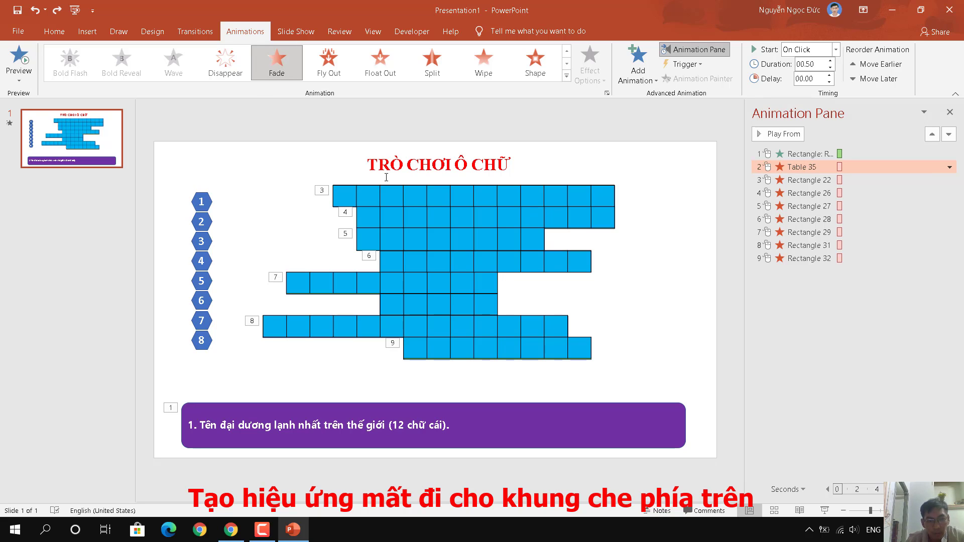
key(ctrl+z)
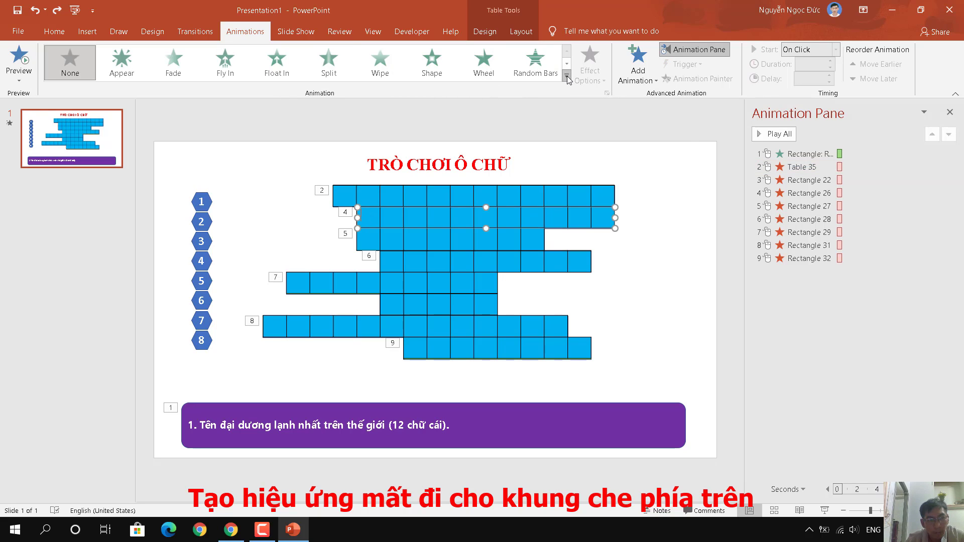
click(566, 77)
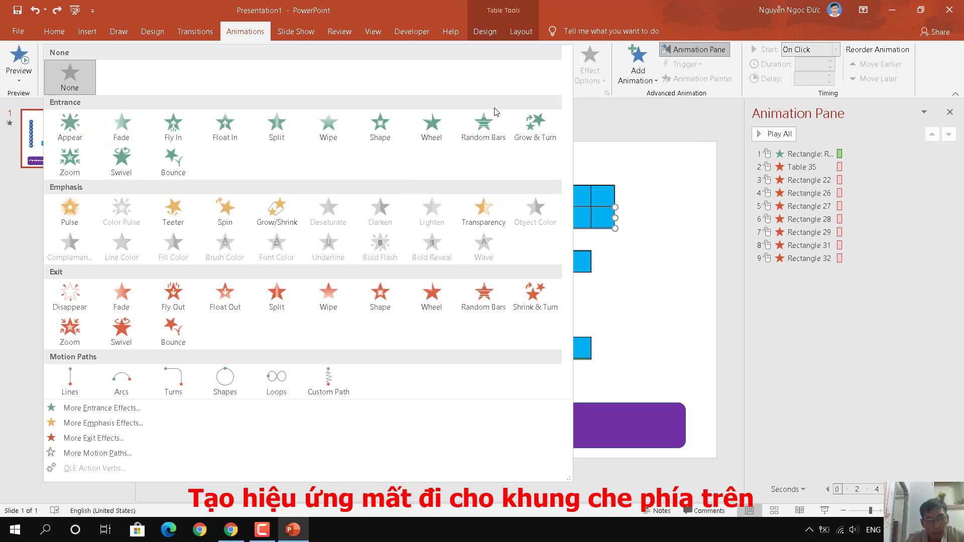
click(121, 296)
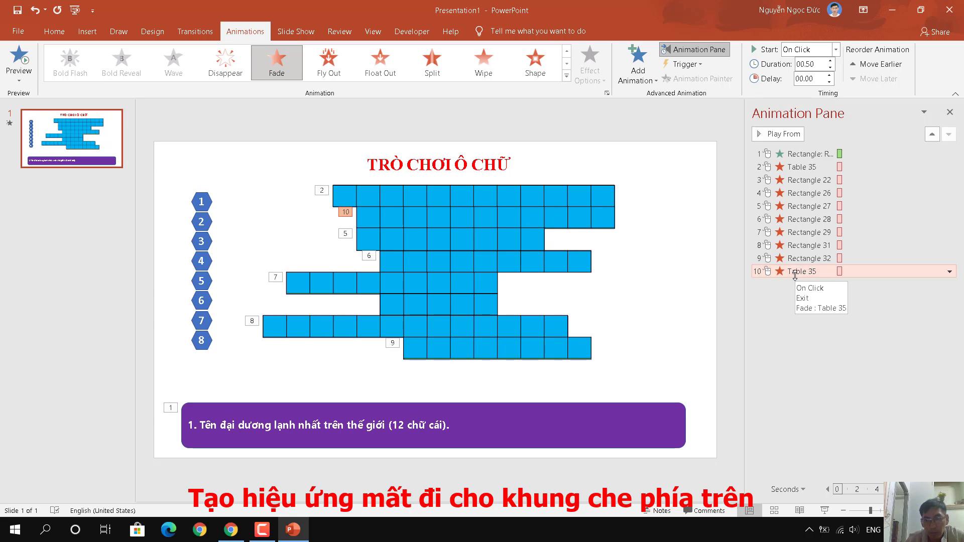
Add a Fade exit to the third-row cover and move the second- and third-row exits up the order
click(371, 218)
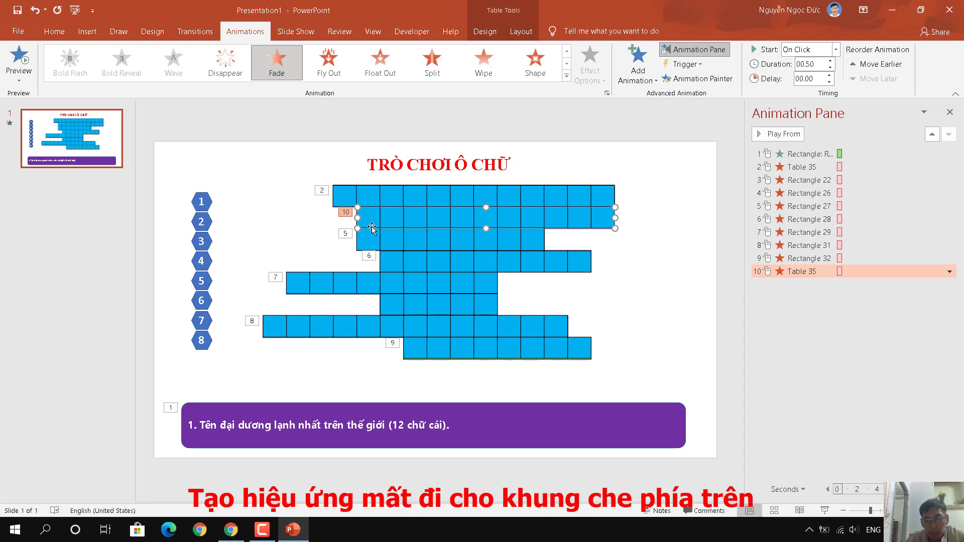
click(369, 198)
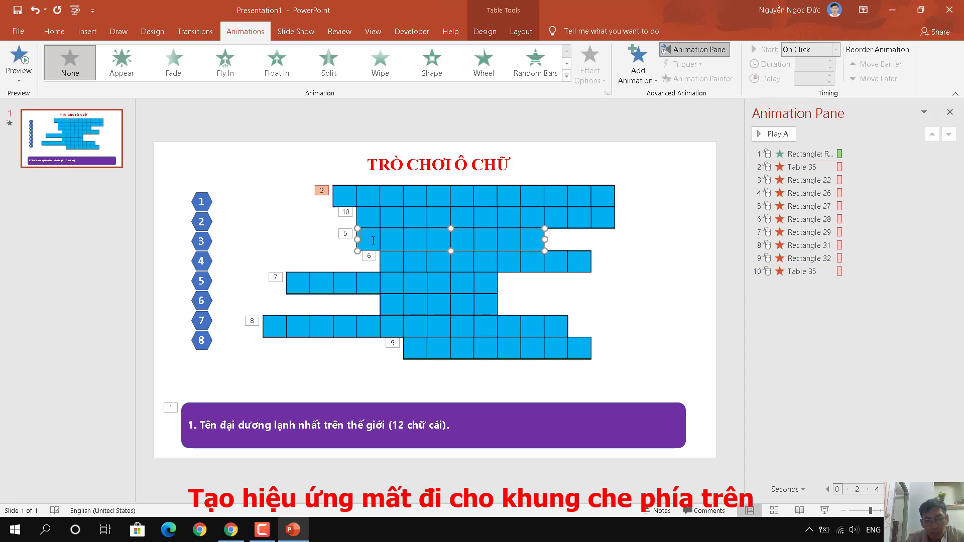
click(567, 76)
click(122, 294)
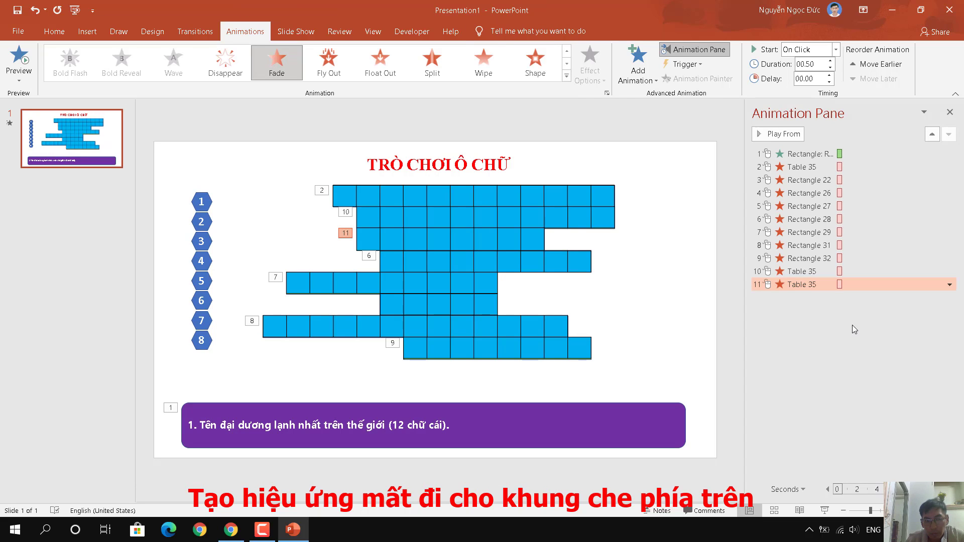
drag(802, 272, 800, 198)
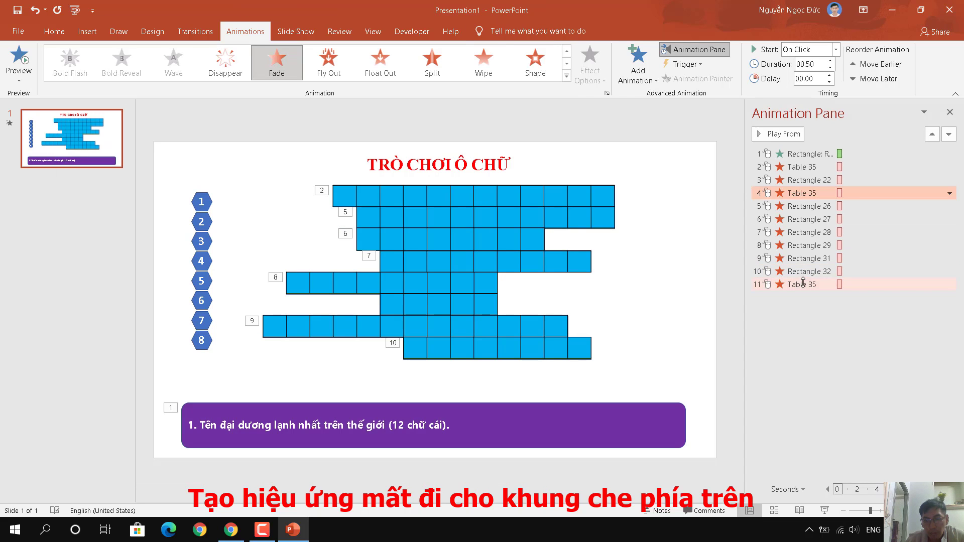
drag(803, 284, 804, 213)
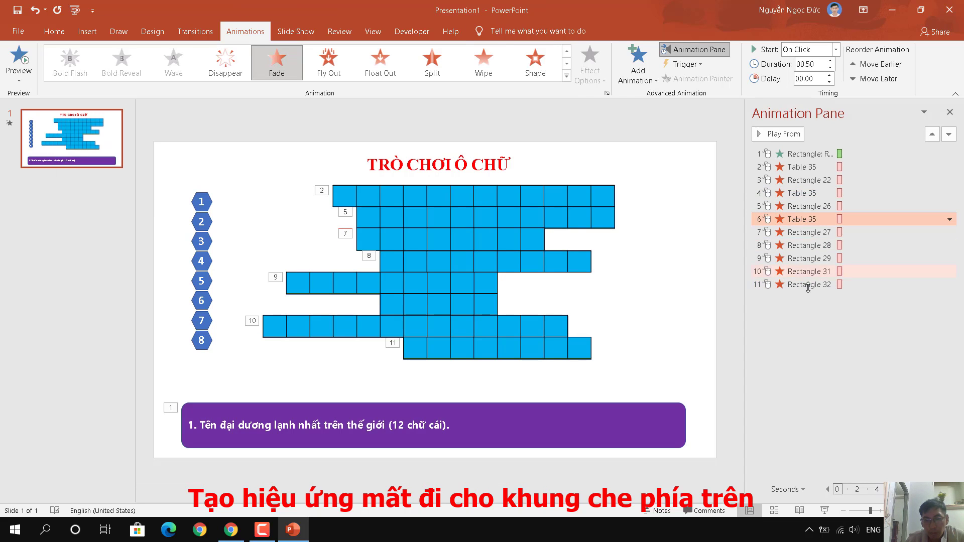
Add a Fade exit to the fourth-row cover and move it up before its answer rectangle
click(393, 242)
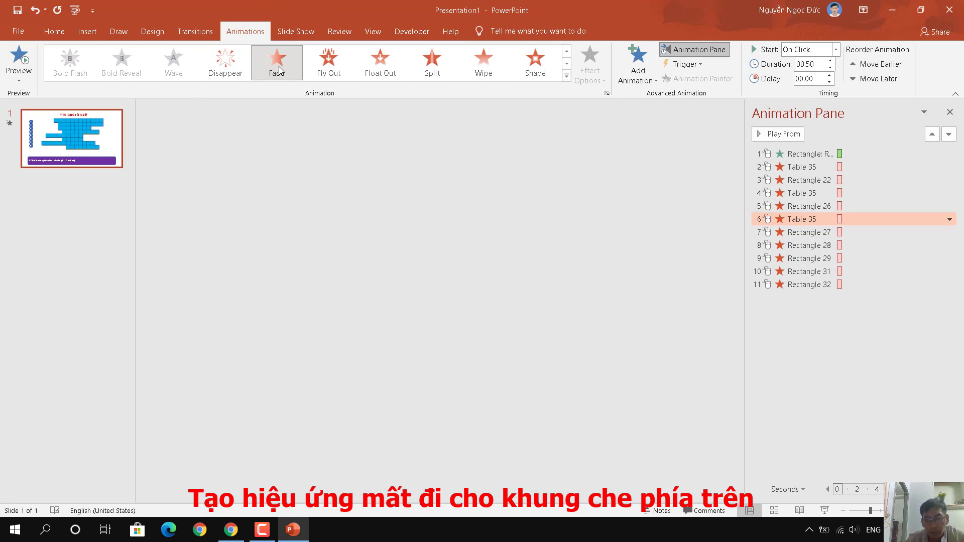
click(788, 308)
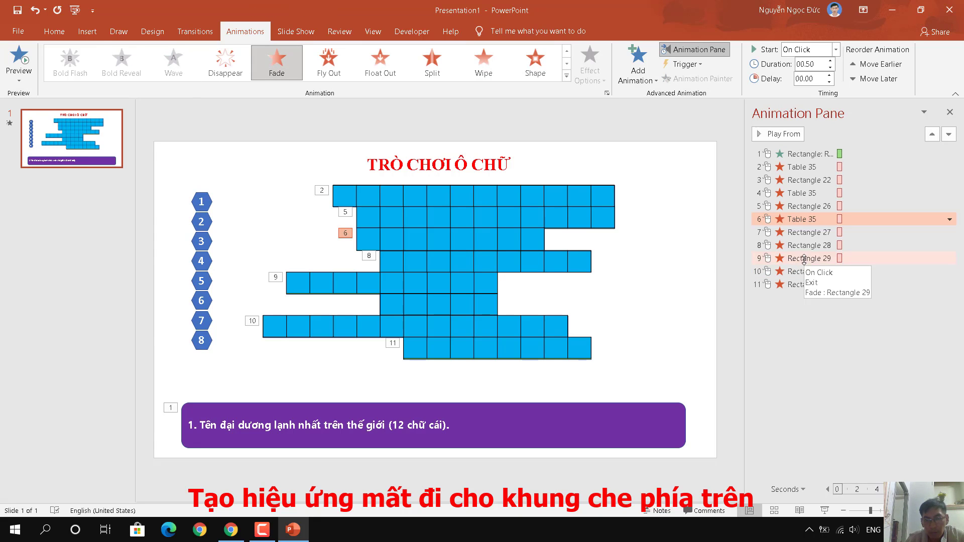
click(407, 258)
click(566, 77)
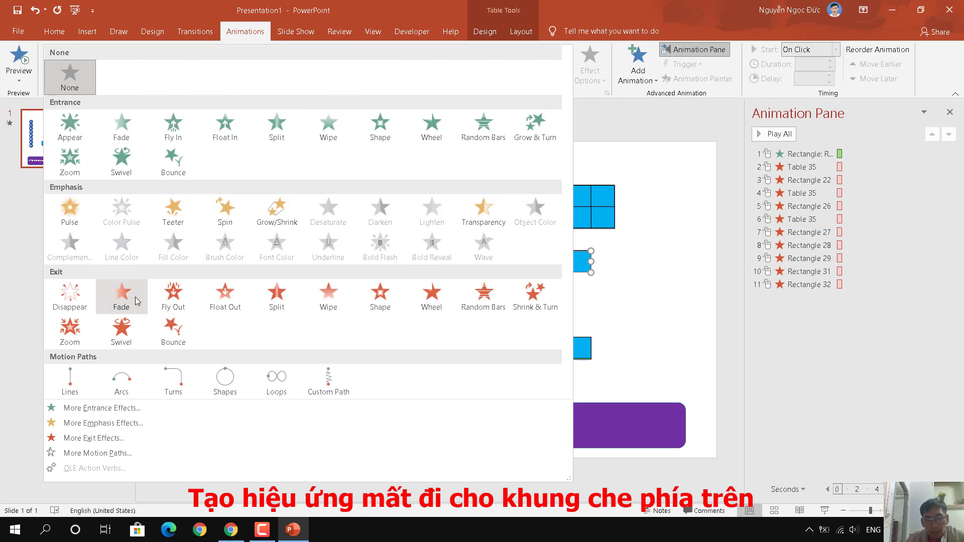
click(121, 293)
drag(793, 297, 795, 245)
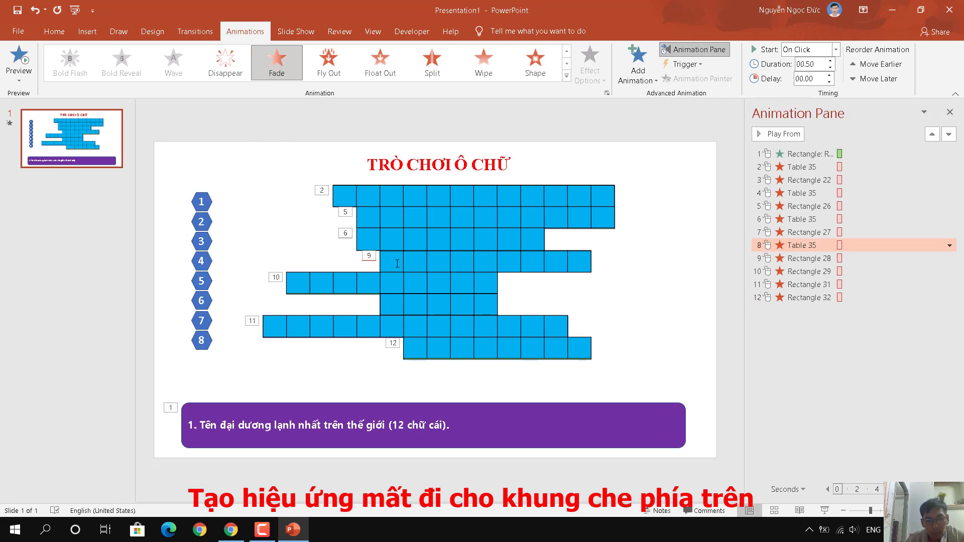
Fade out the fifth- and sixth-row covers, placing their exits at positions 10 and 12
click(399, 277)
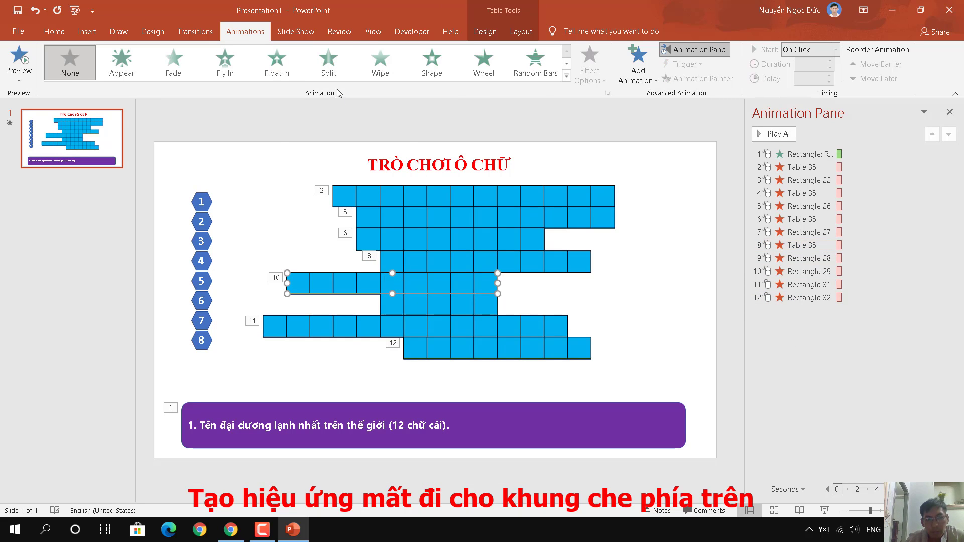
click(566, 77)
click(121, 294)
drag(788, 312, 791, 271)
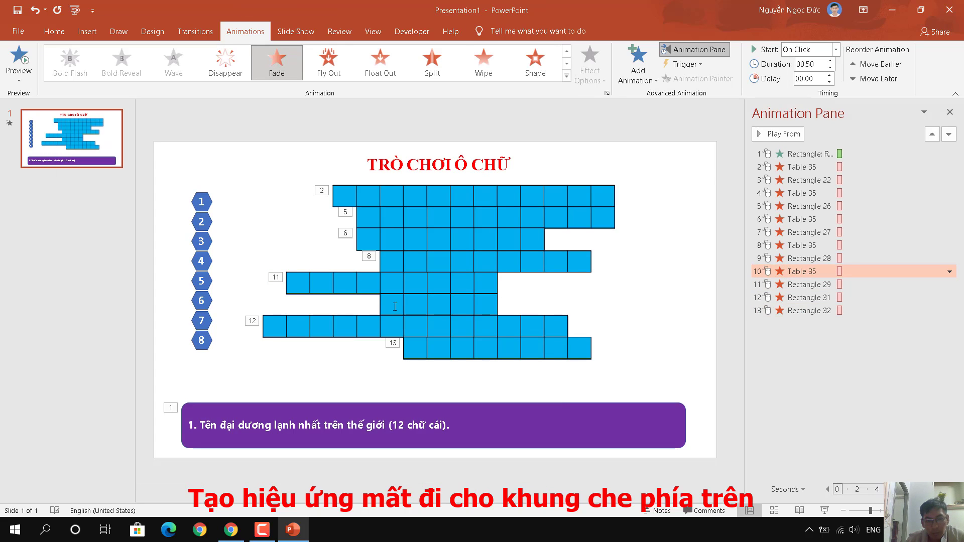
click(321, 287)
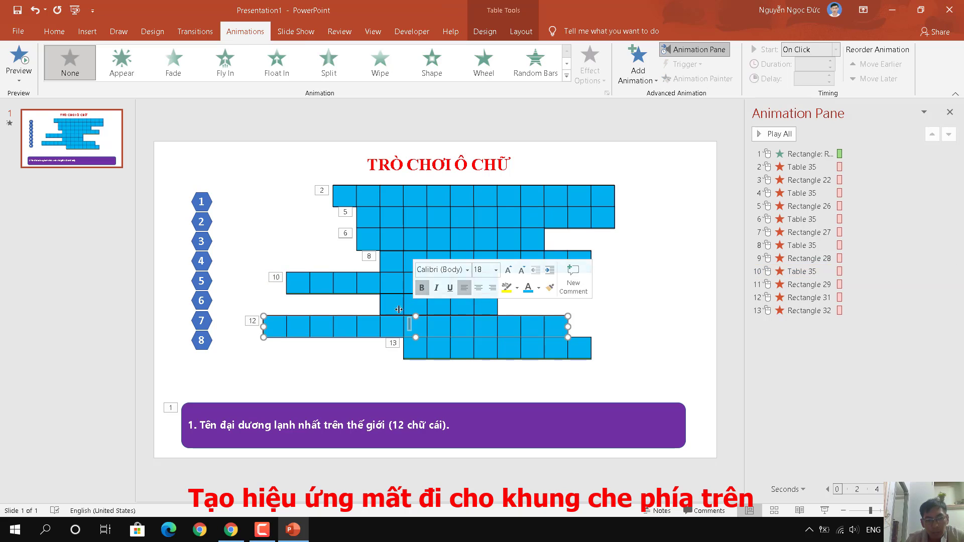
click(277, 62)
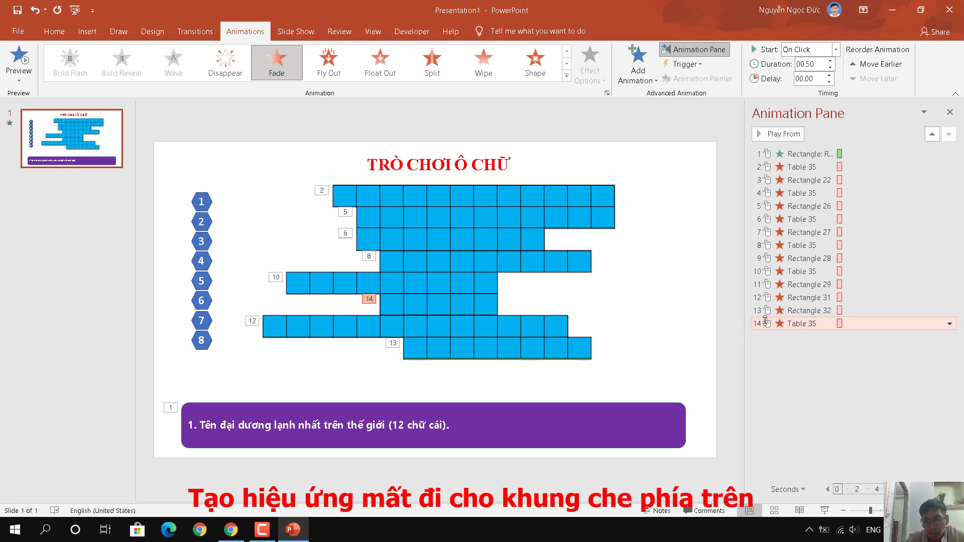
drag(798, 323, 799, 296)
Add a Fade exit to Table 42 and move it ahead of Rectangle 32
click(395, 327)
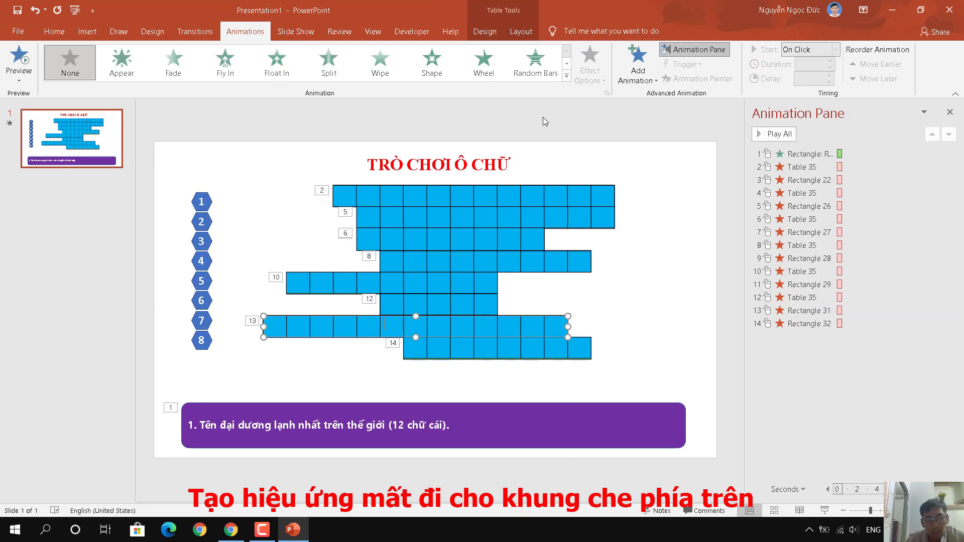
click(566, 76)
click(155, 298)
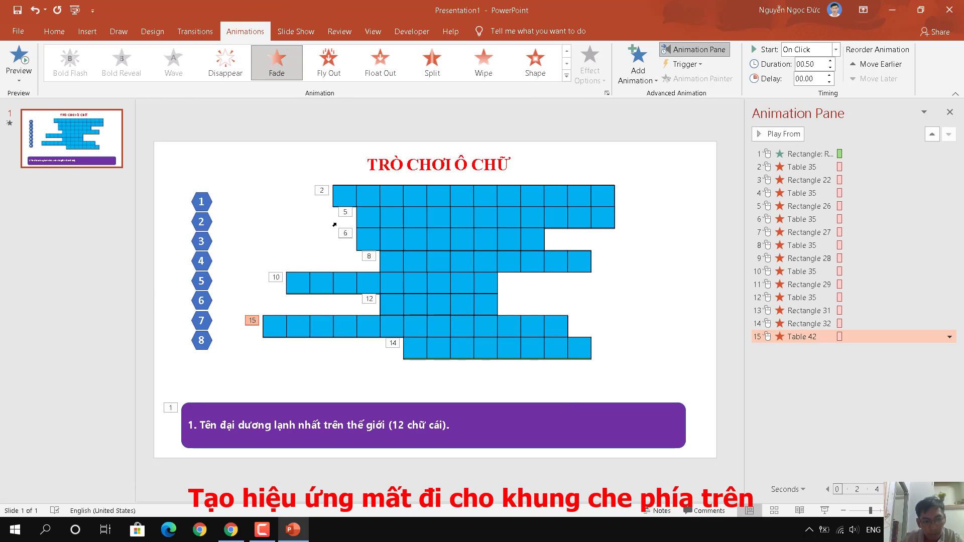
drag(798, 337, 799, 320)
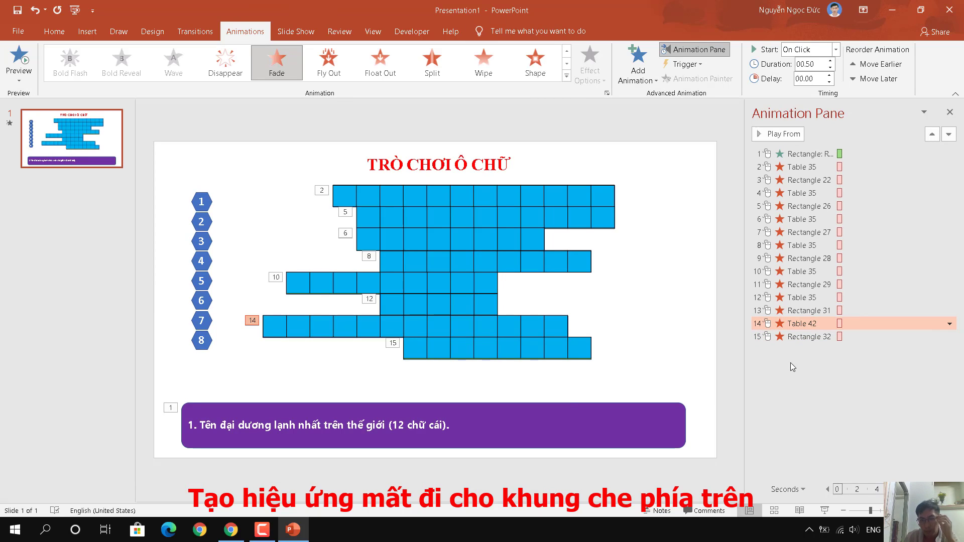
Give the bottom grid row a Fade exit and place the Table 35 exits before their rectangles
click(442, 352)
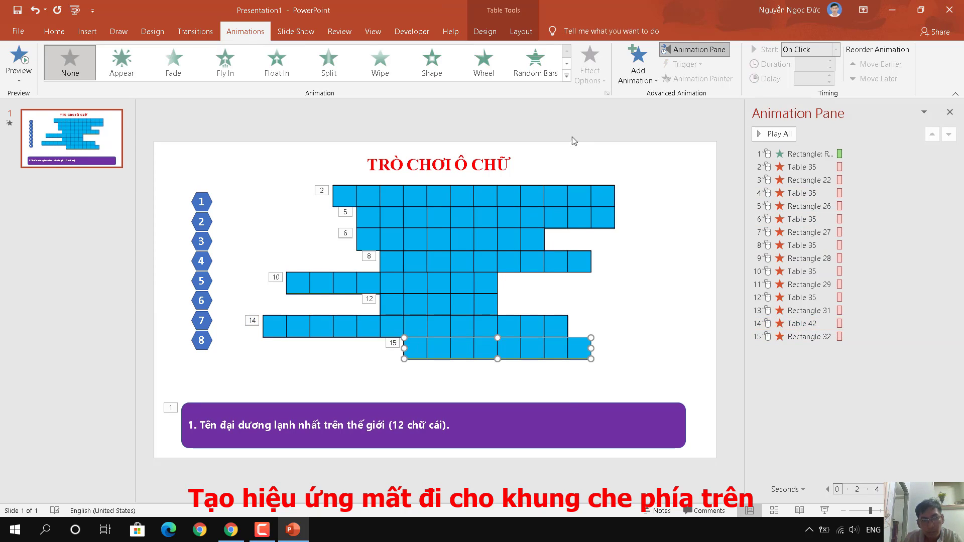
click(566, 77)
click(121, 296)
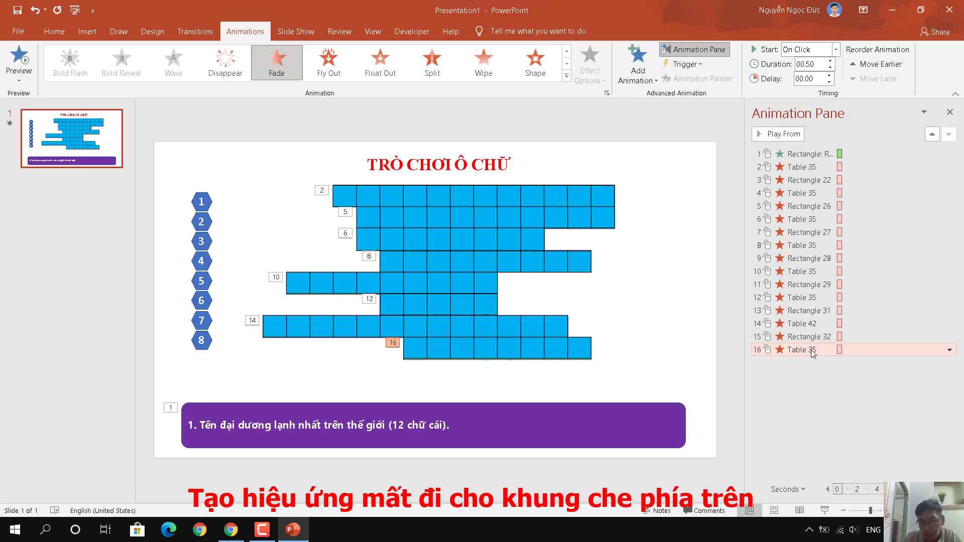
click(809, 193)
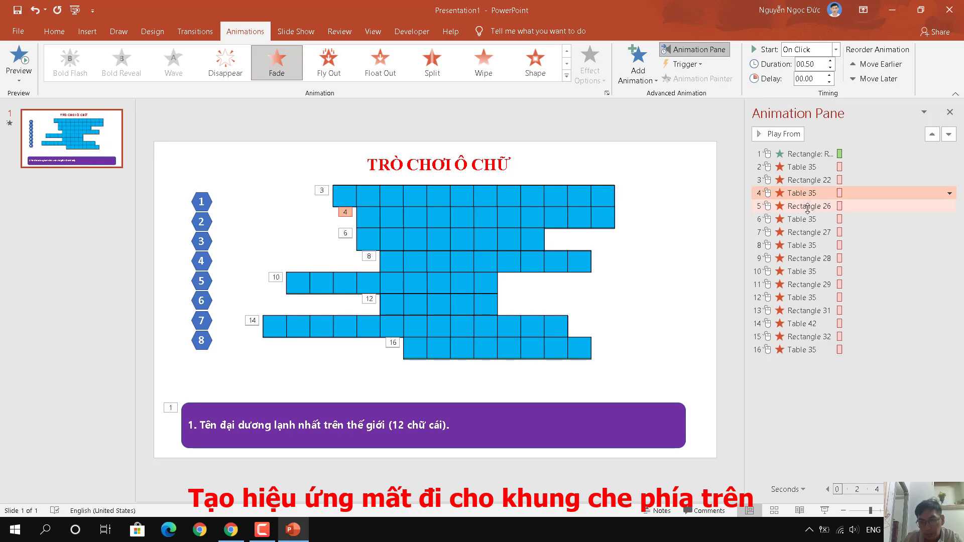
click(805, 219)
drag(805, 219, 805, 192)
drag(803, 349, 805, 336)
click(803, 324)
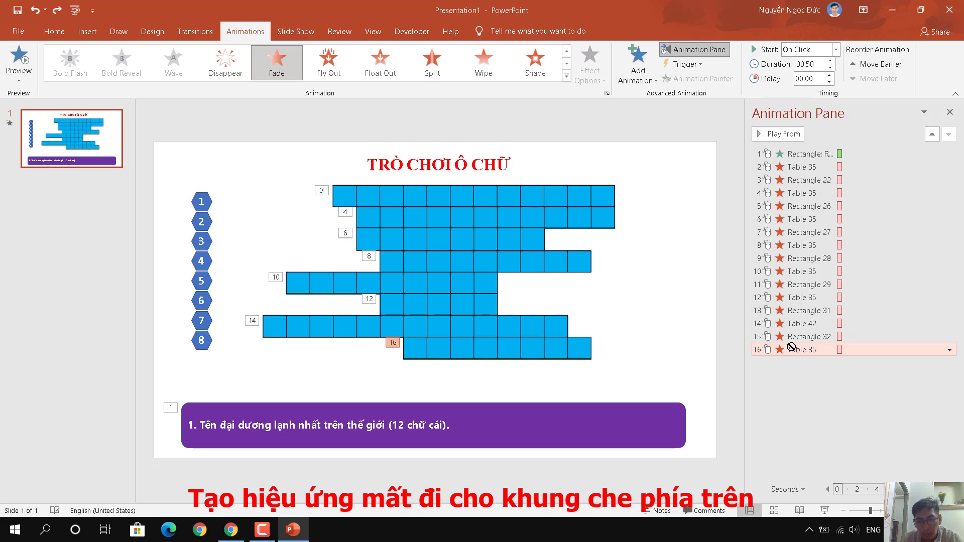
click(803, 336)
click(798, 192)
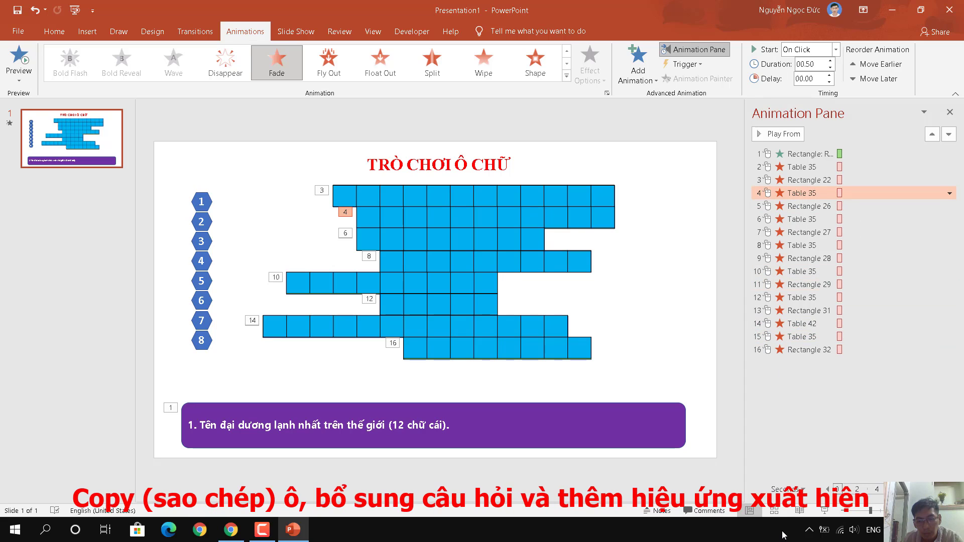
Paste a duplicate of the purple question box exactly over the original
click(368, 217)
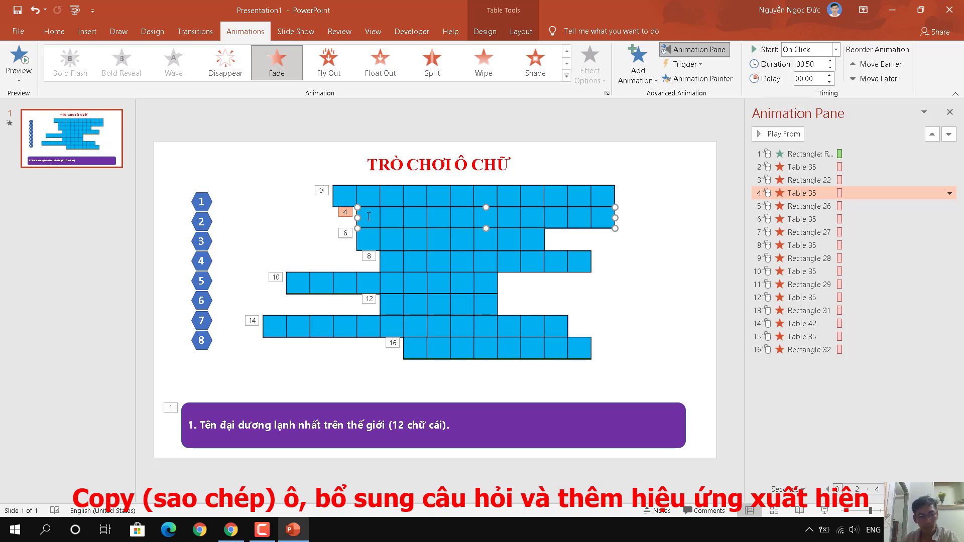
click(226, 404)
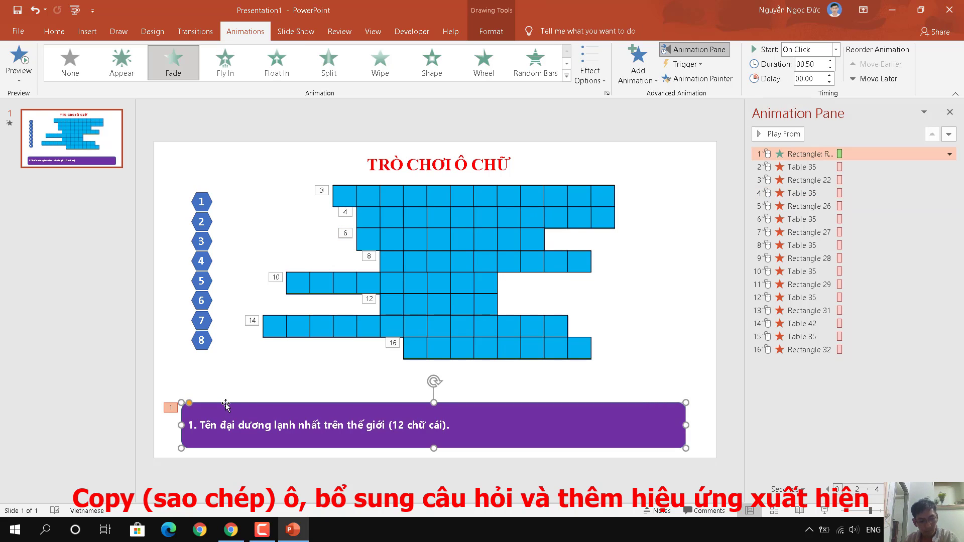
click(211, 391)
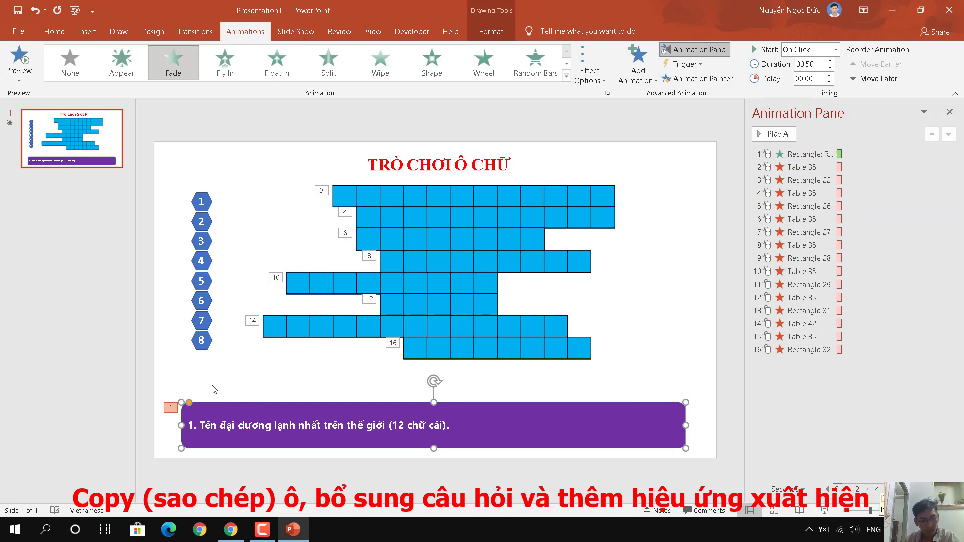
key(ctrl+v)
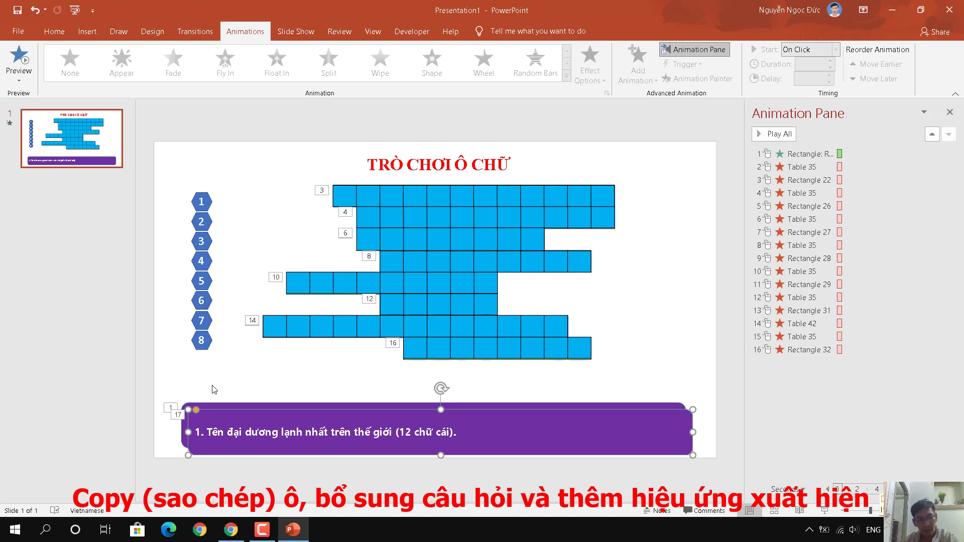
drag(245, 415, 237, 405)
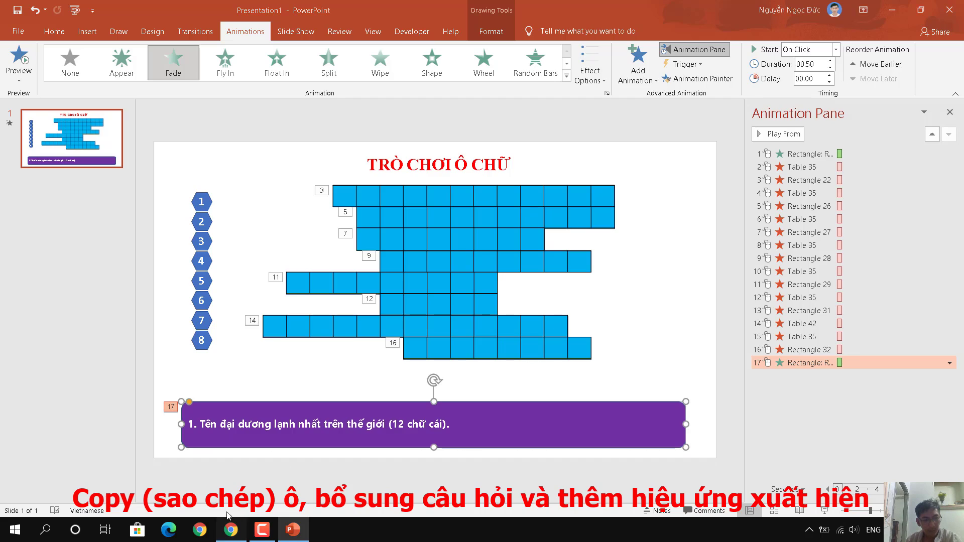
Copy question 2's text from the quiz web page in Chrome
click(230, 529)
scroll(201, 226, up, 3)
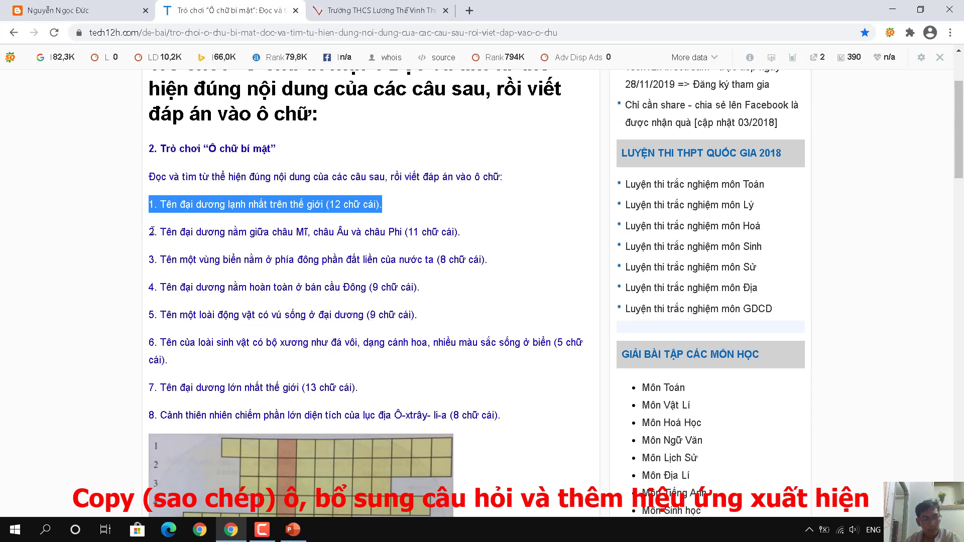
drag(151, 231, 479, 239)
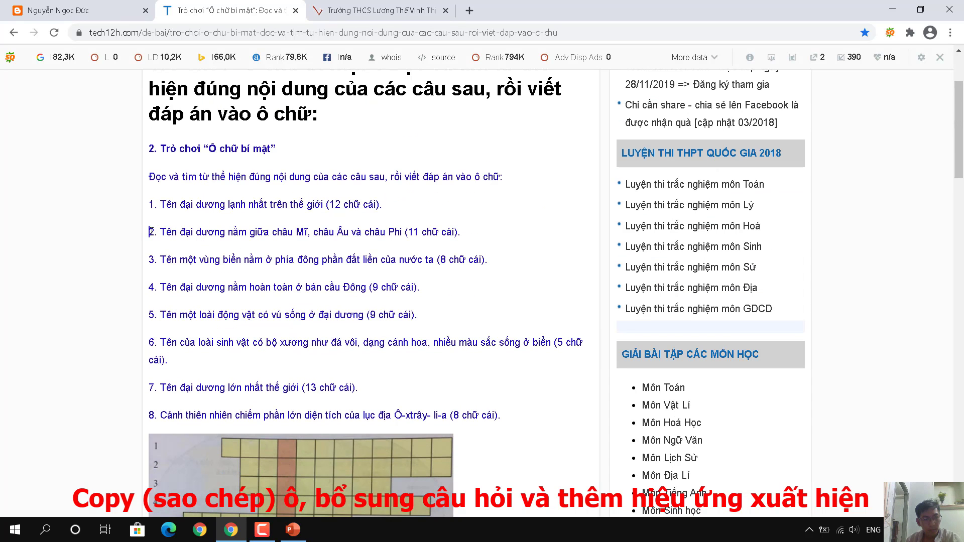
right_click(436, 236)
click(458, 246)
click(290, 528)
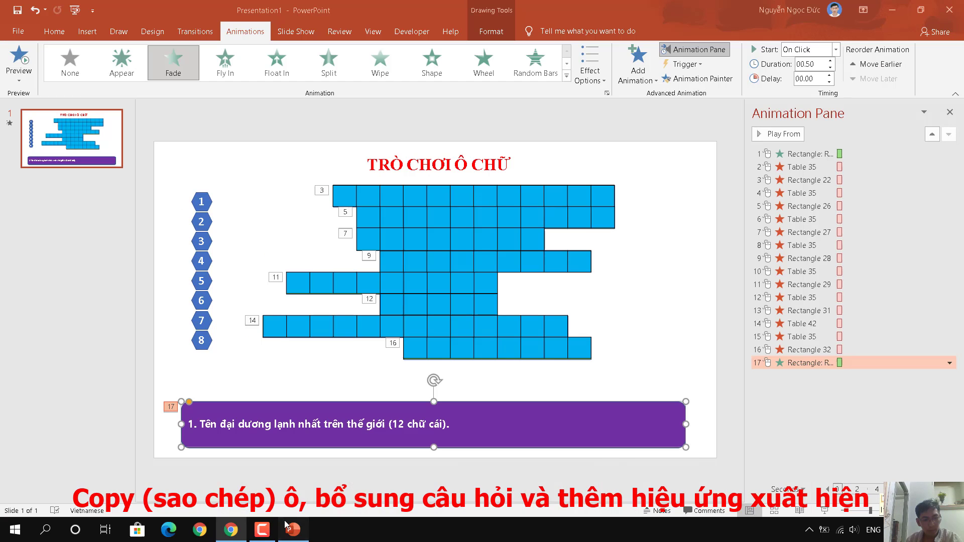
Replace the box text with question 2, trying Times New Roman but keeping Arial
click(447, 426)
key(ctrl+a)
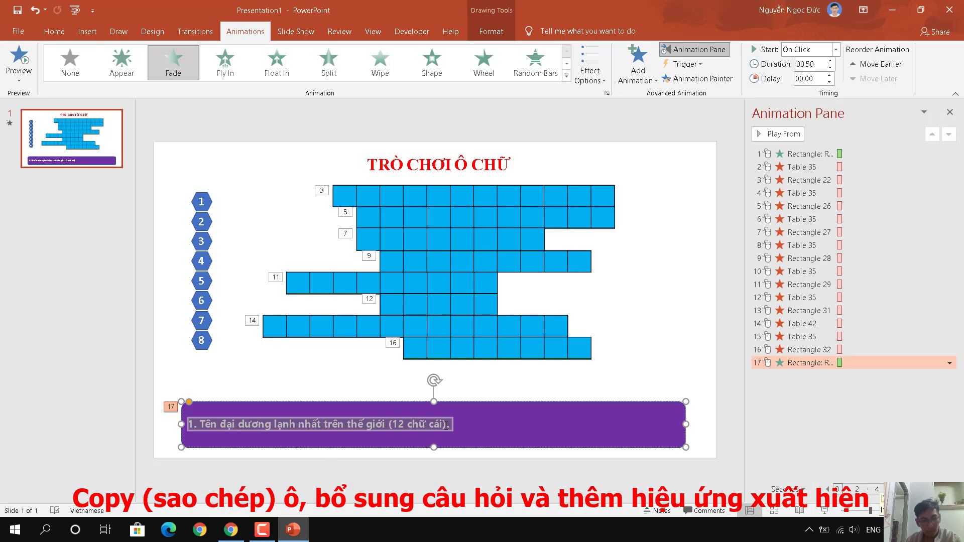
key(Delete)
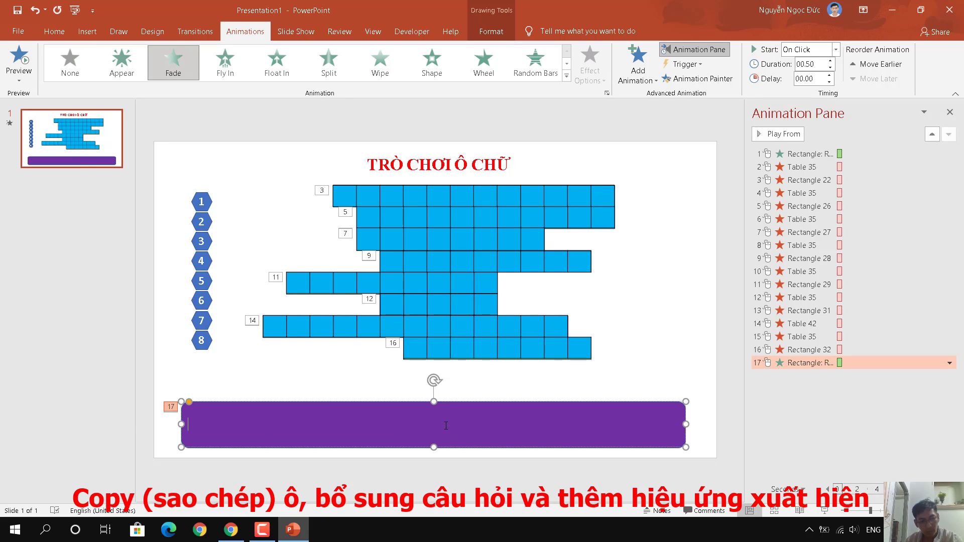
key(ctrl+v)
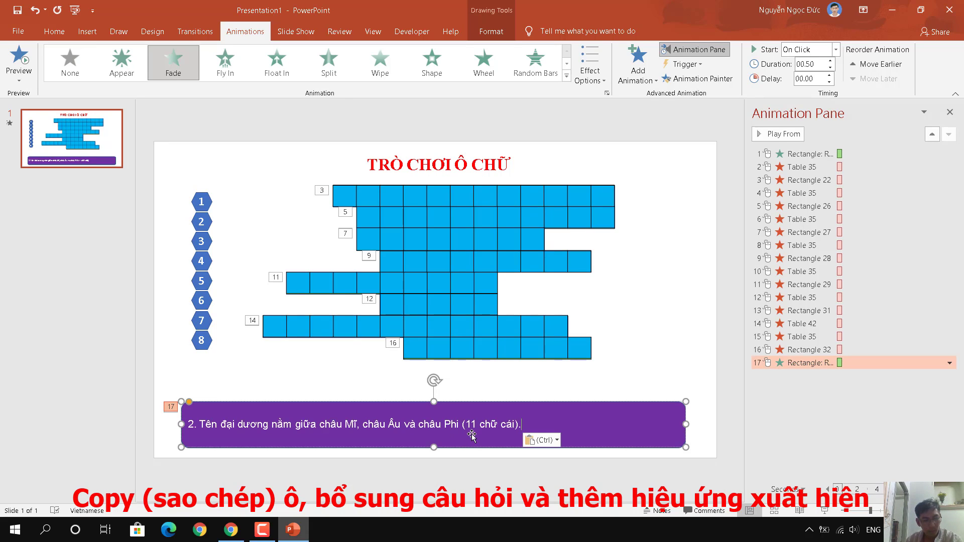
key(ctrl+a)
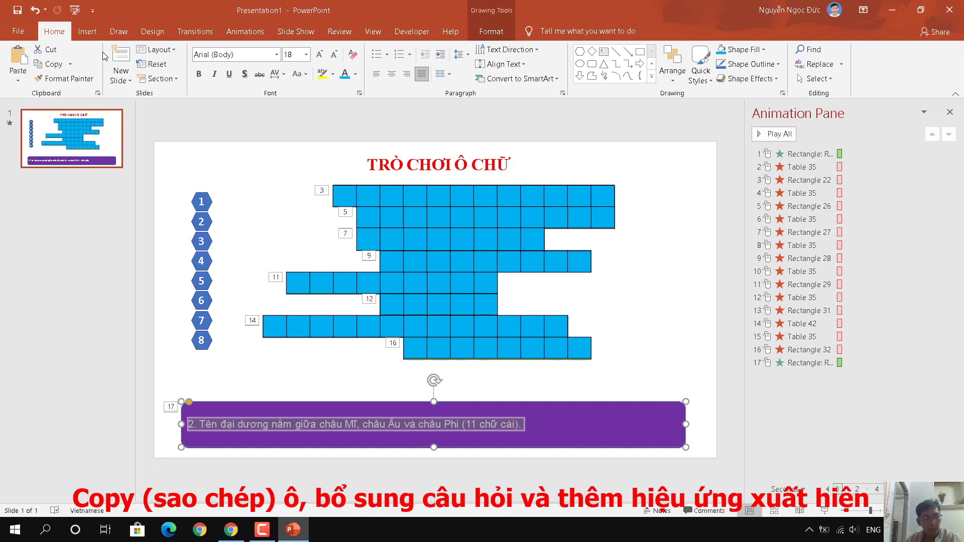
click(207, 55)
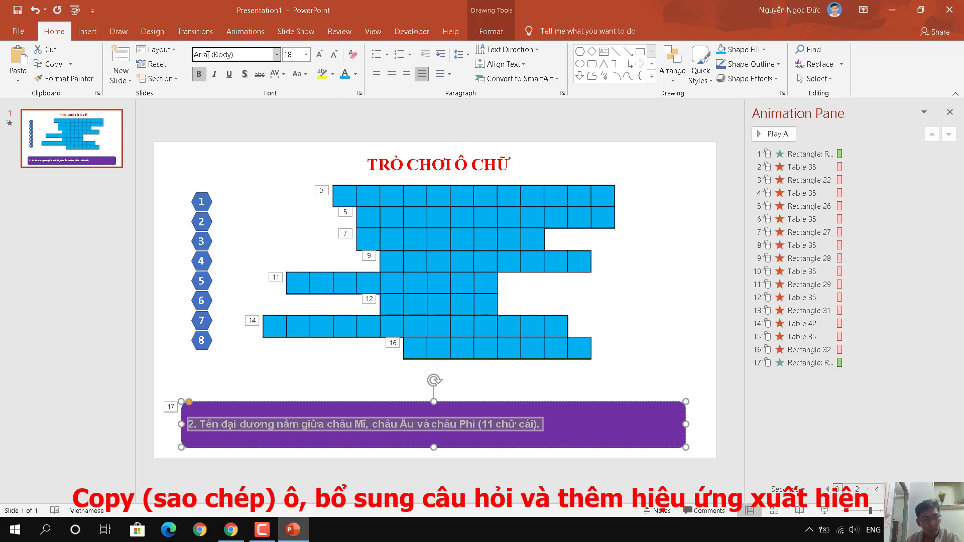
text(Tim)
key(Return)
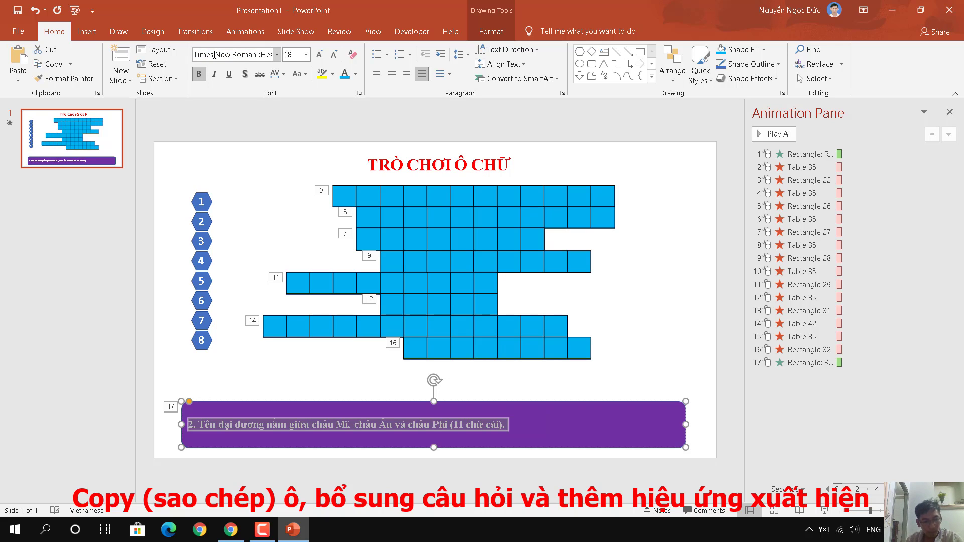
key(ctrl+z)
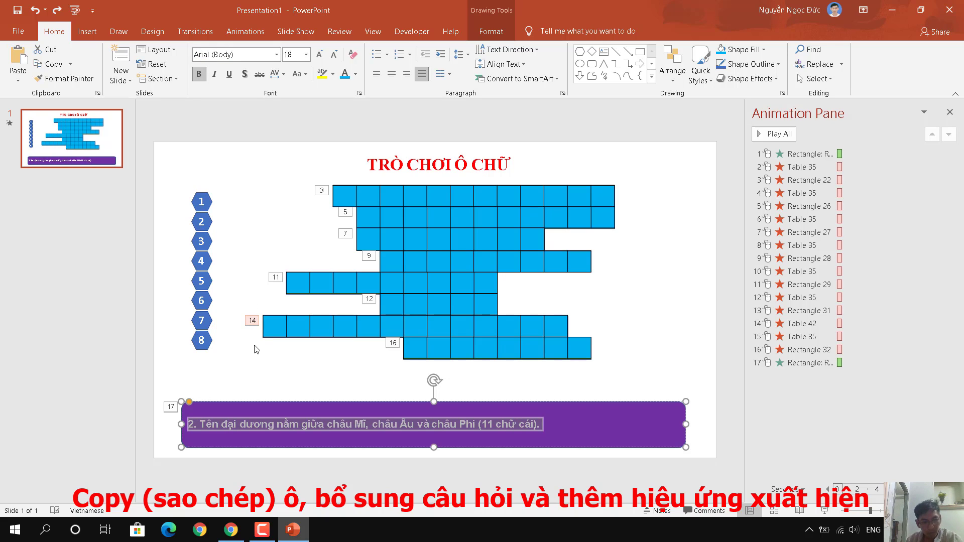
Paste another copy of the question 2 purple box onto the slide
click(255, 351)
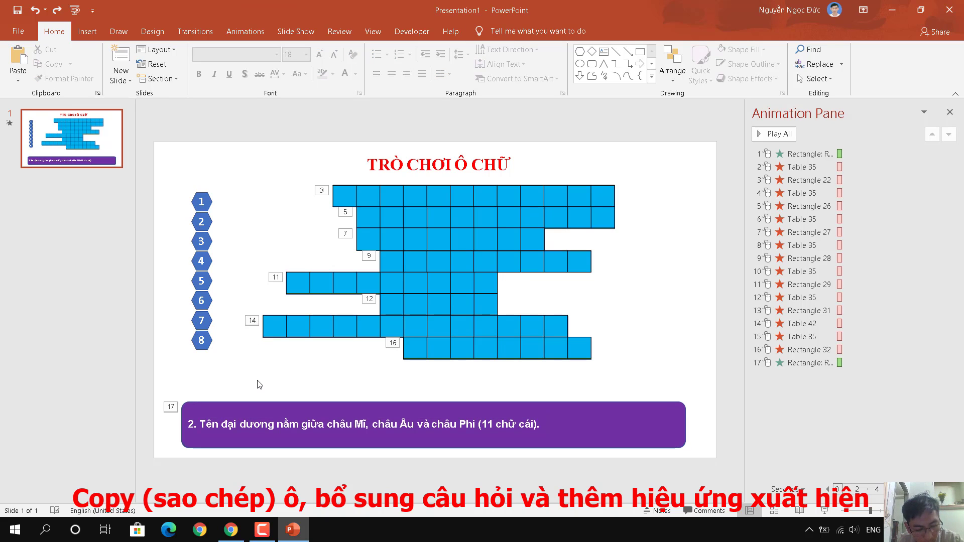
key(ctrl+v)
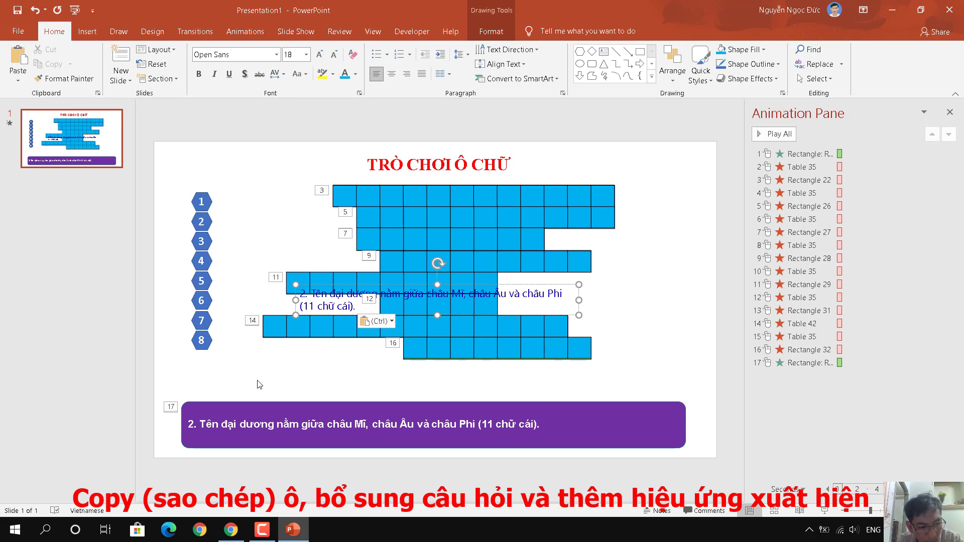
key(ctrl+z)
click(249, 411)
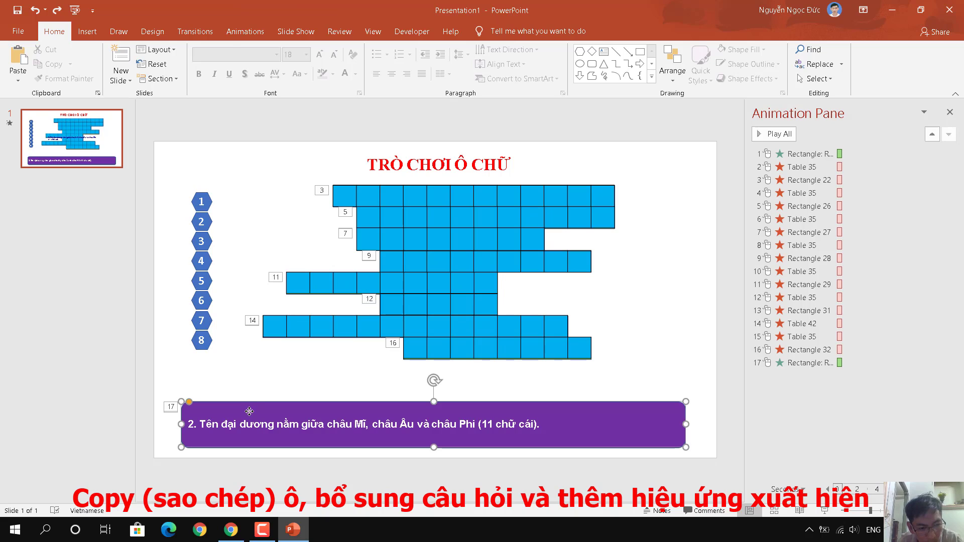
click(251, 391)
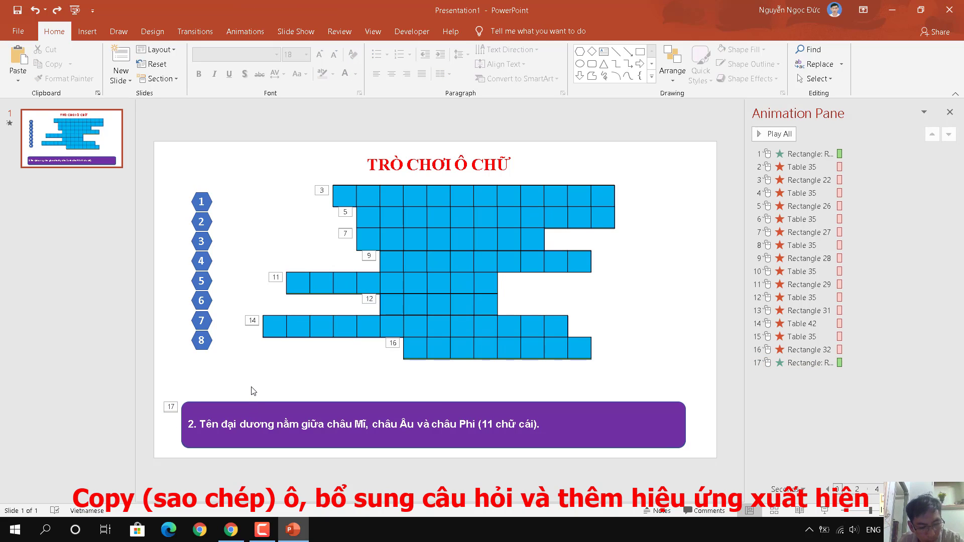
key(ctrl+v)
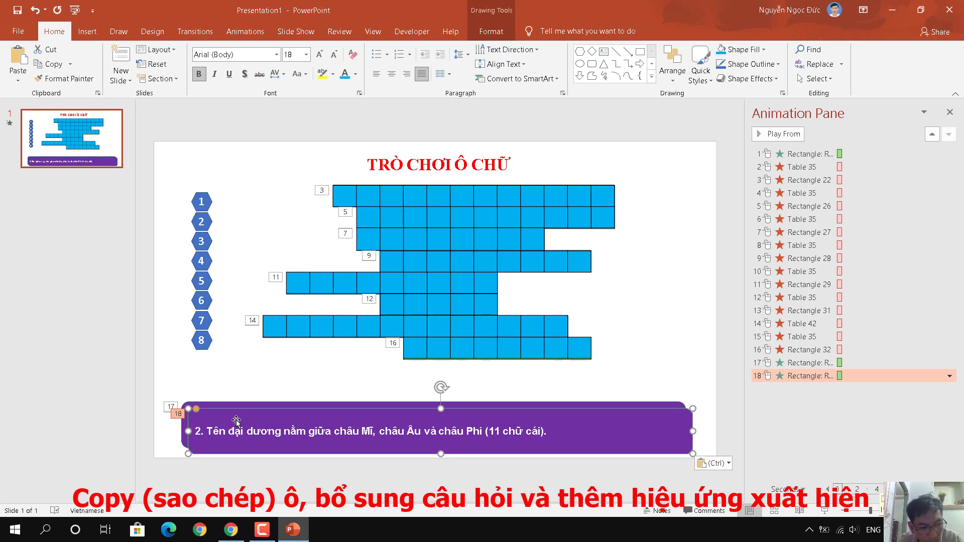
Lay the newest copy over the question 2 box and move entrances 17 and 18 to positions 4 and 7
drag(240, 427, 229, 414)
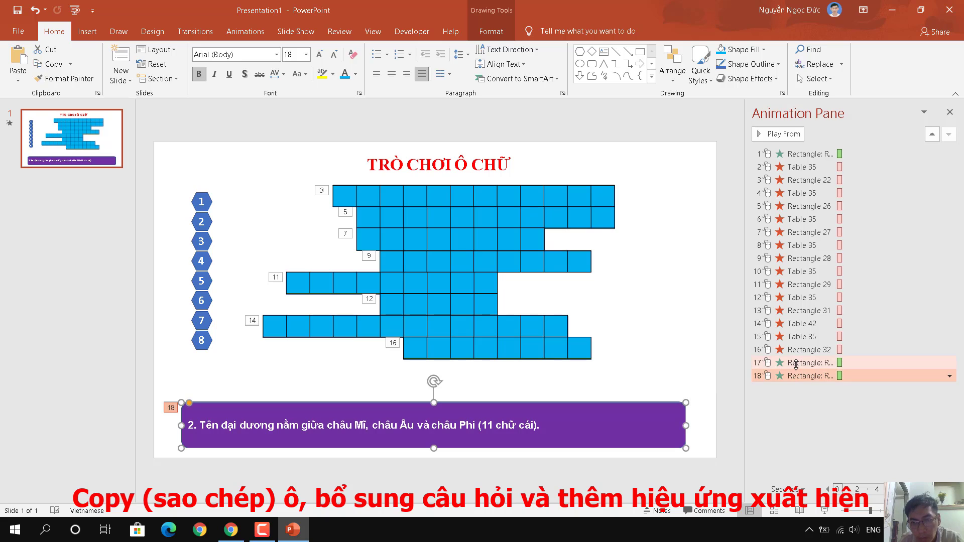
drag(796, 363, 793, 186)
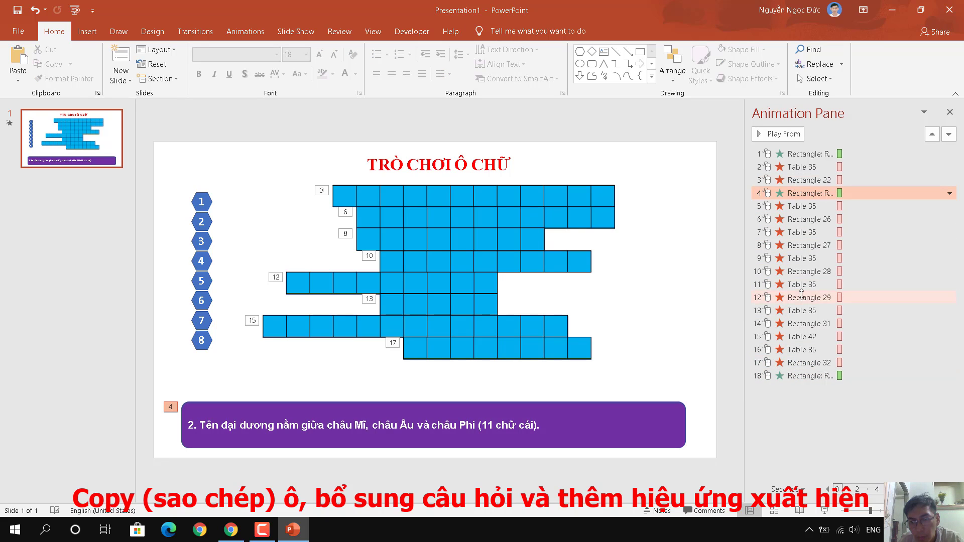
drag(791, 374, 795, 224)
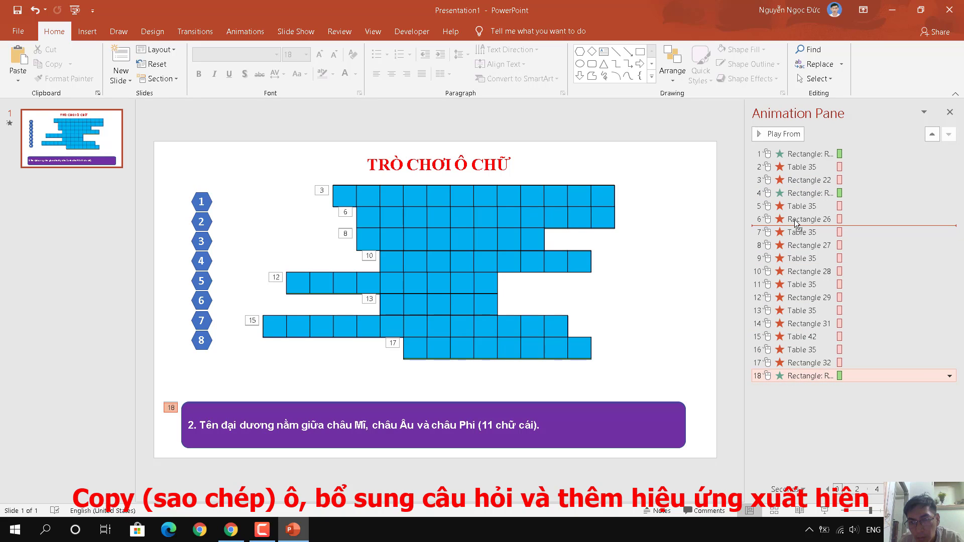
drag(796, 223, 799, 221)
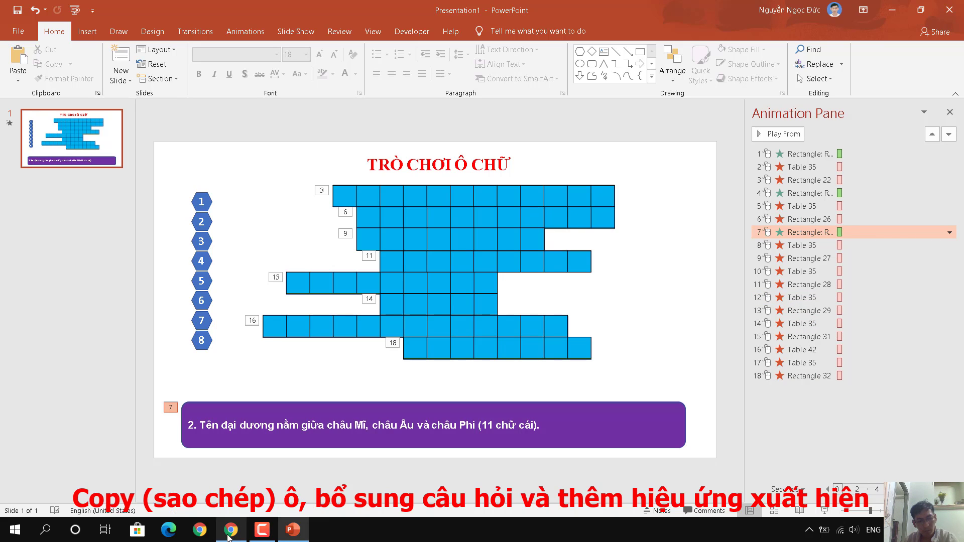
Replace the purple box text with question 3 from the quiz page
click(237, 430)
key(ctrl+a)
key(Delete)
key(alt+Tab)
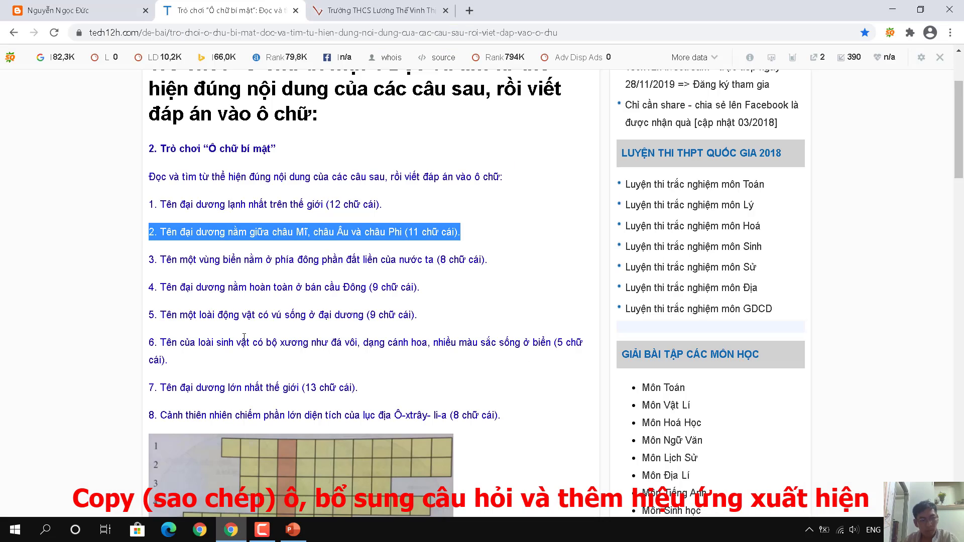
drag(157, 260, 501, 257)
key(alt+Tab)
key(ctrl+v)
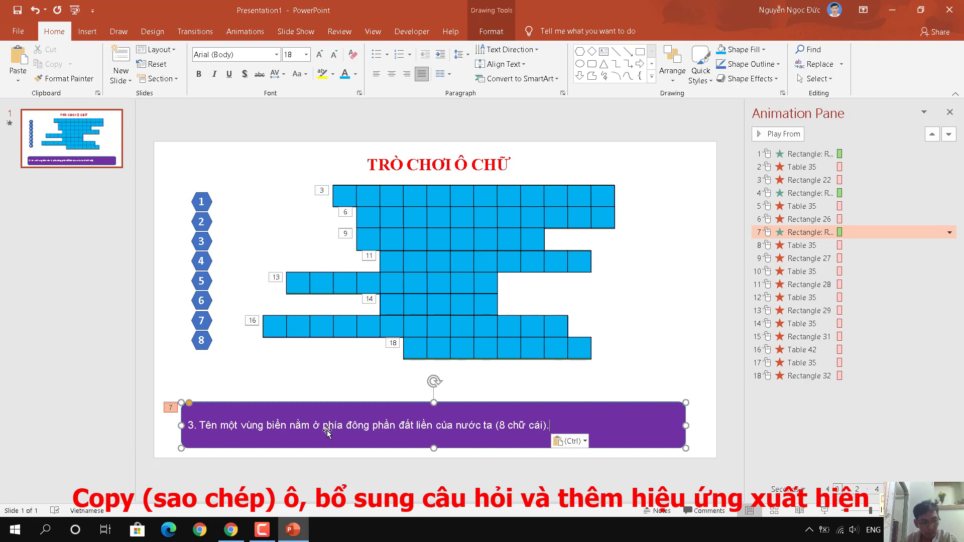
key(ctrl+a)
Duplicate the purple box and line the copy up over the original
click(262, 445)
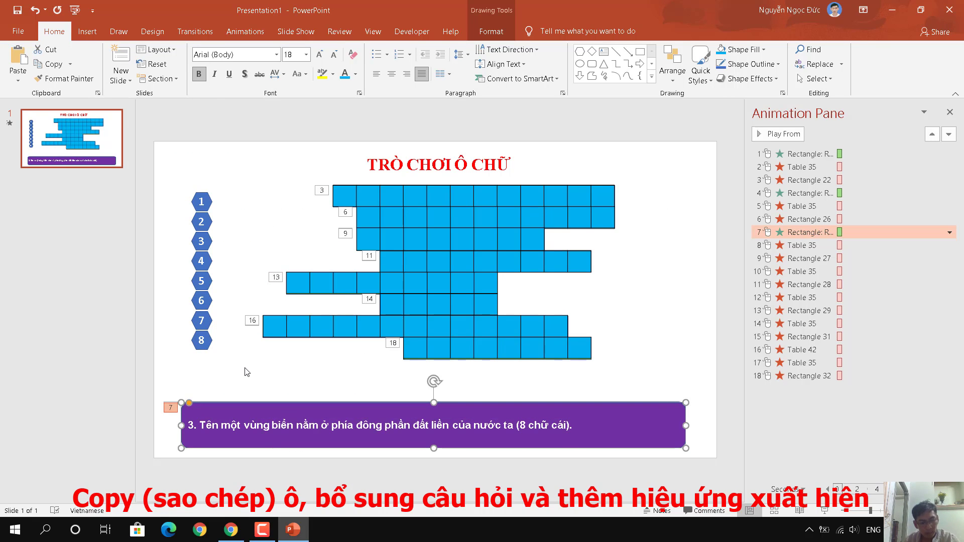
key(ctrl+c)
key(ctrl+v)
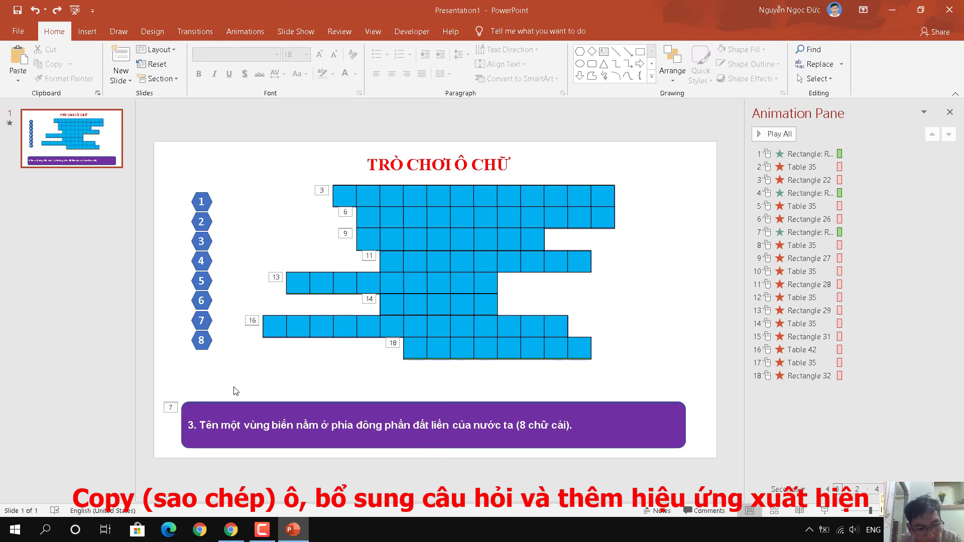
drag(235, 403, 228, 412)
Fill the duplicate with bold question 4 and move its animation to position 10
click(231, 529)
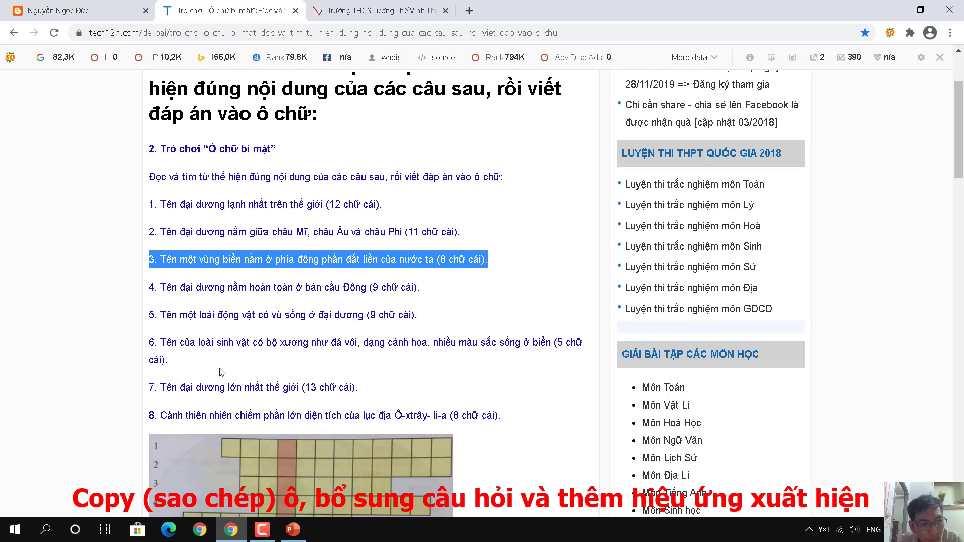
drag(419, 287, 149, 288)
right_click(210, 287)
click(231, 298)
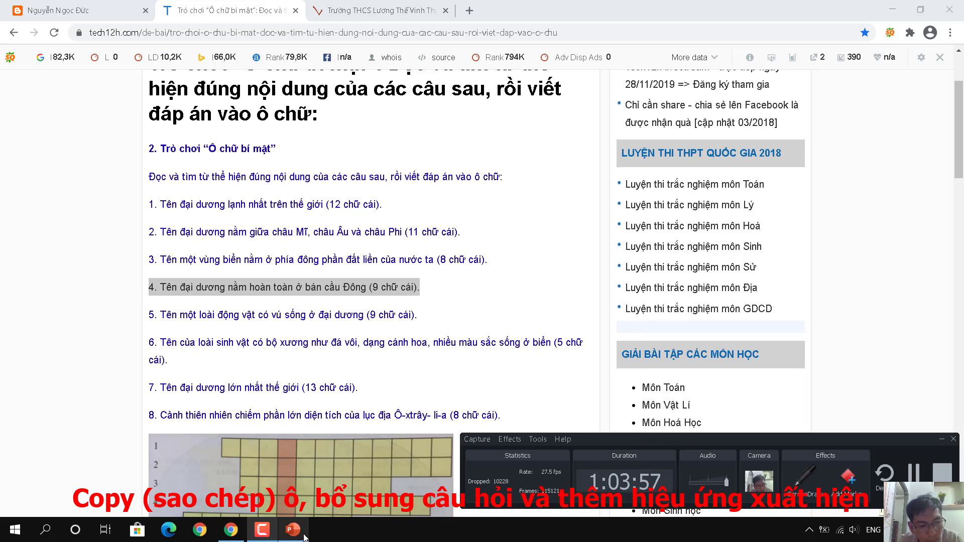
click(293, 529)
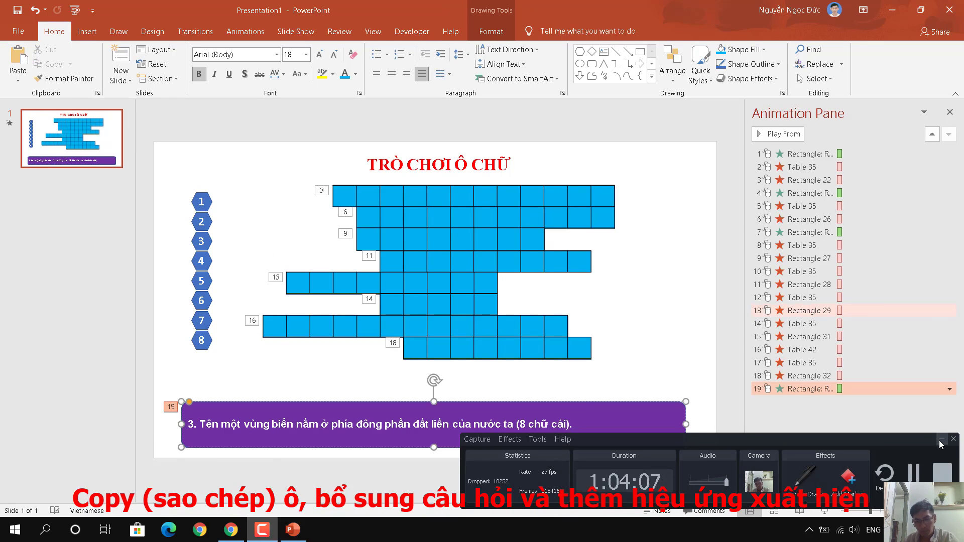
key(ctrl+a)
key(ctrl+v)
key(ctrl+a)
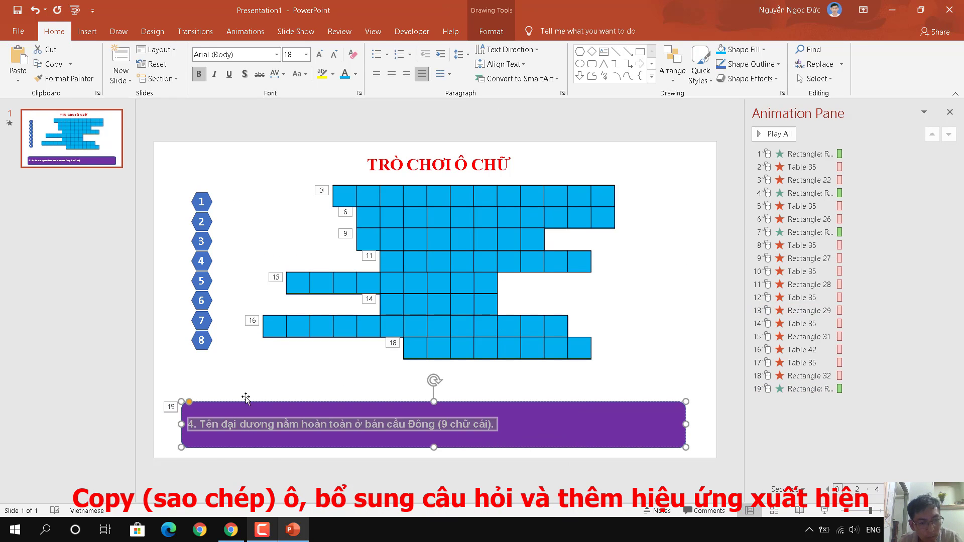
key(ctrl+b)
drag(808, 388, 792, 266)
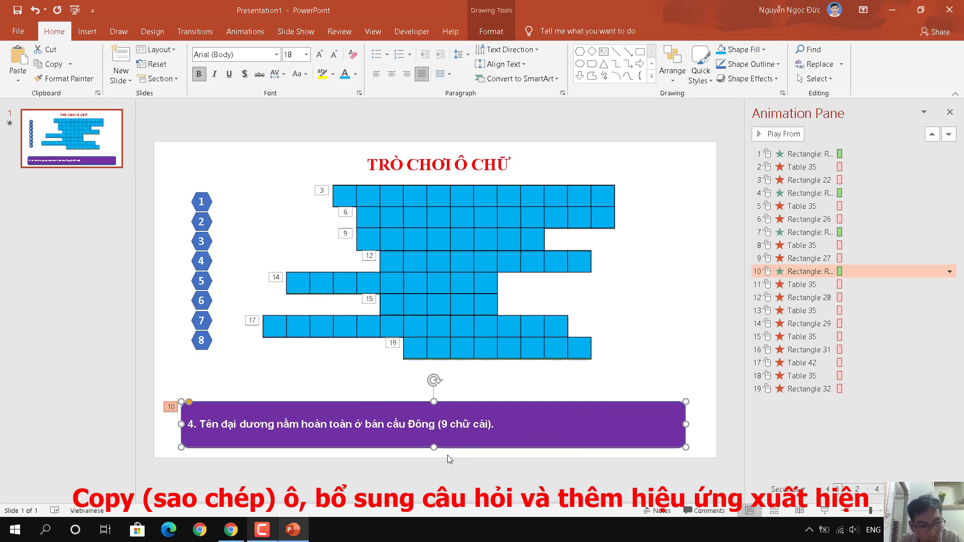
Paste question 5 into the new box and move its animation to position 13
click(307, 379)
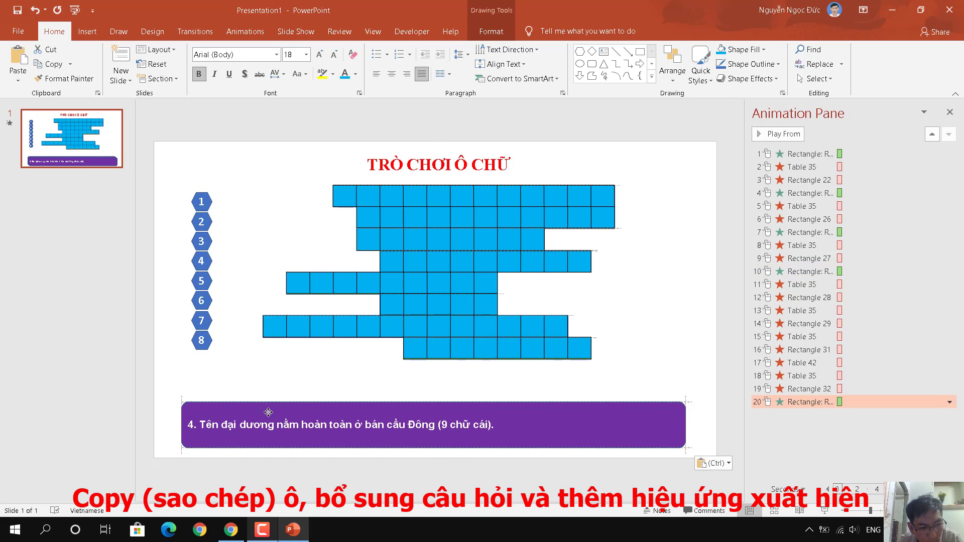
key(alt+Tab)
drag(150, 315, 419, 319)
key(ctrl+c)
key(alt+Tab)
click(488, 428)
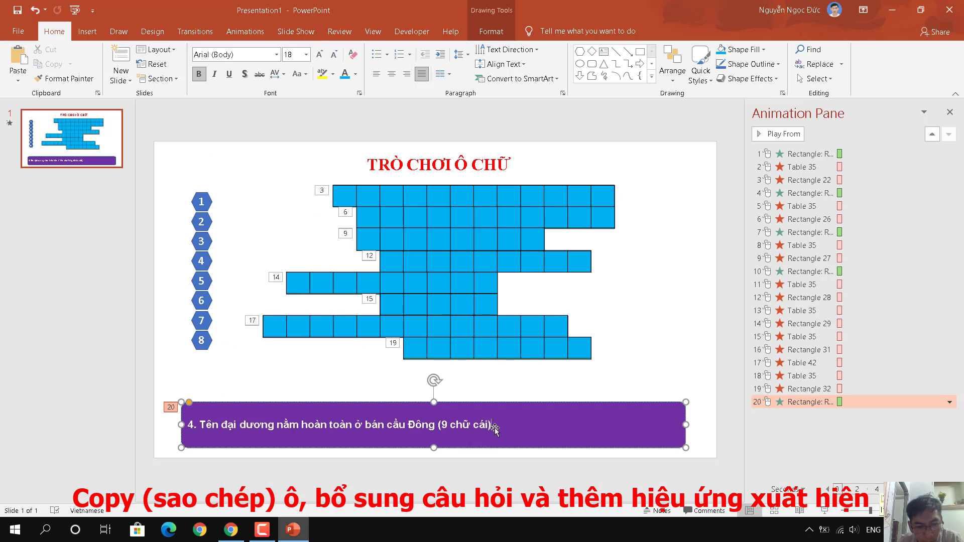
key(ctrl+a)
key(ctrl+v)
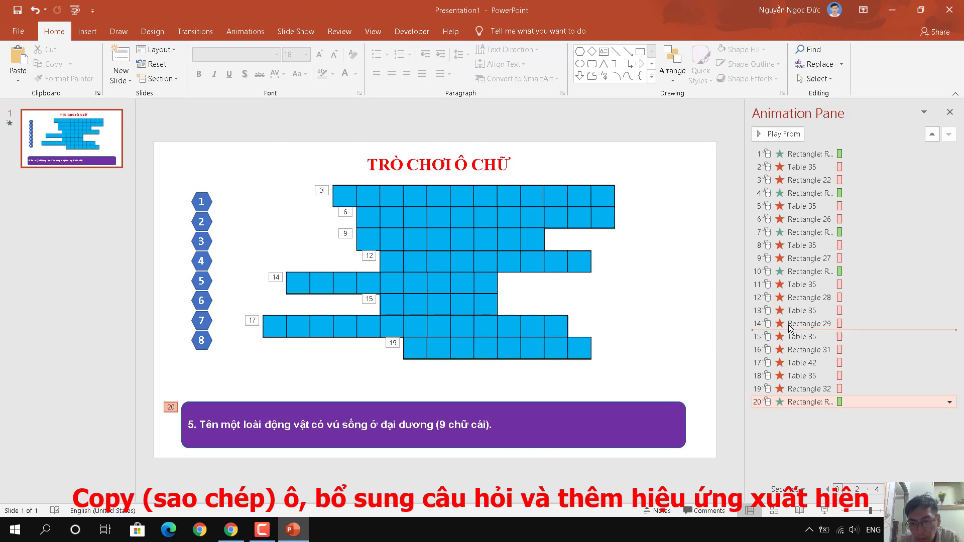
key(alt+Tab)
drag(168, 360, 150, 345)
Duplicate the purple box again and paste question 6 into it
key(alt+Tab)
click(247, 413)
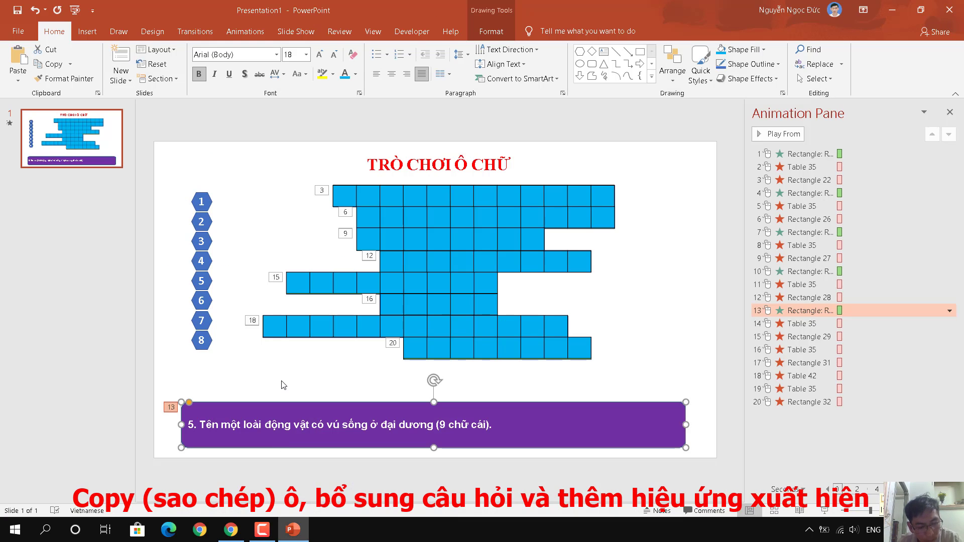
key(ctrl+c)
key(ctrl+v)
click(247, 413)
key(alt+Tab)
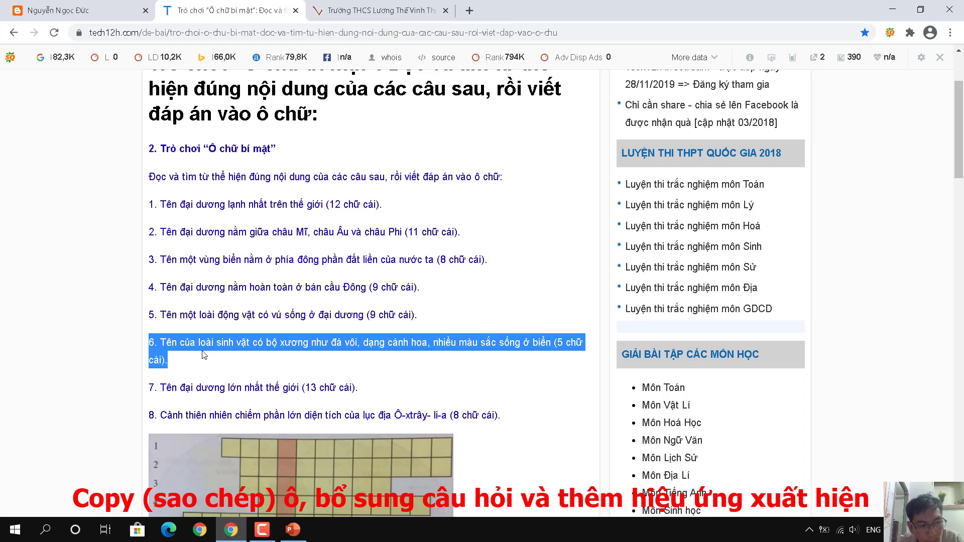
key(alt+Tab)
click(315, 427)
key(ctrl+a)
key(ctrl+v)
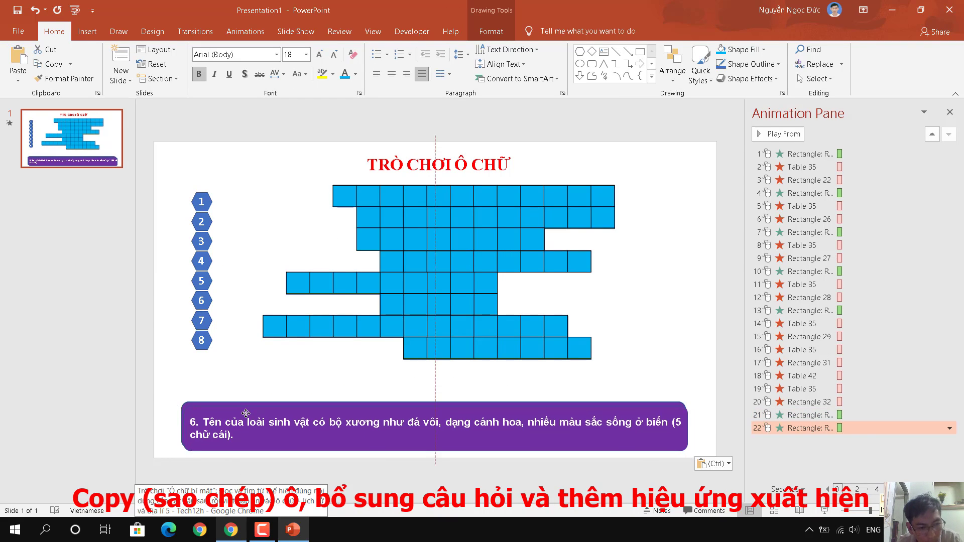
Put bold question 7 in a new box and move box animations to positions 16 and 21
key(alt+Tab)
drag(149, 387, 361, 387)
key(ctrl+c)
key(alt+Tab)
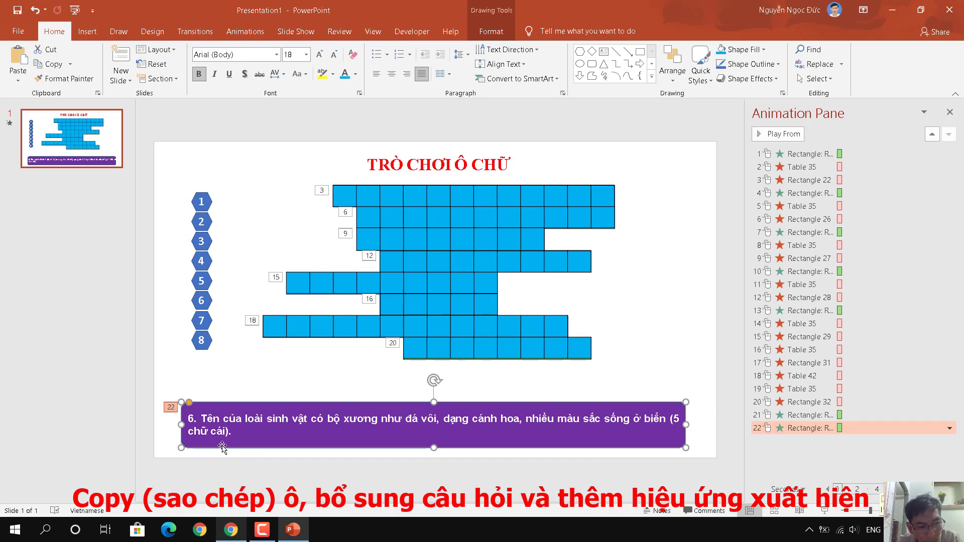
key(ctrl+a)
key(ctrl+v)
key(Escape)
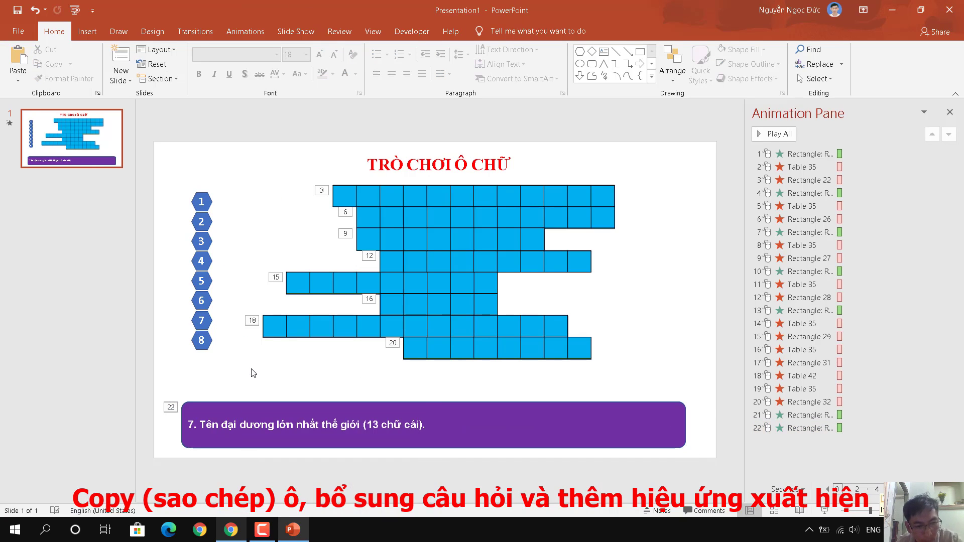
key(ctrl+b)
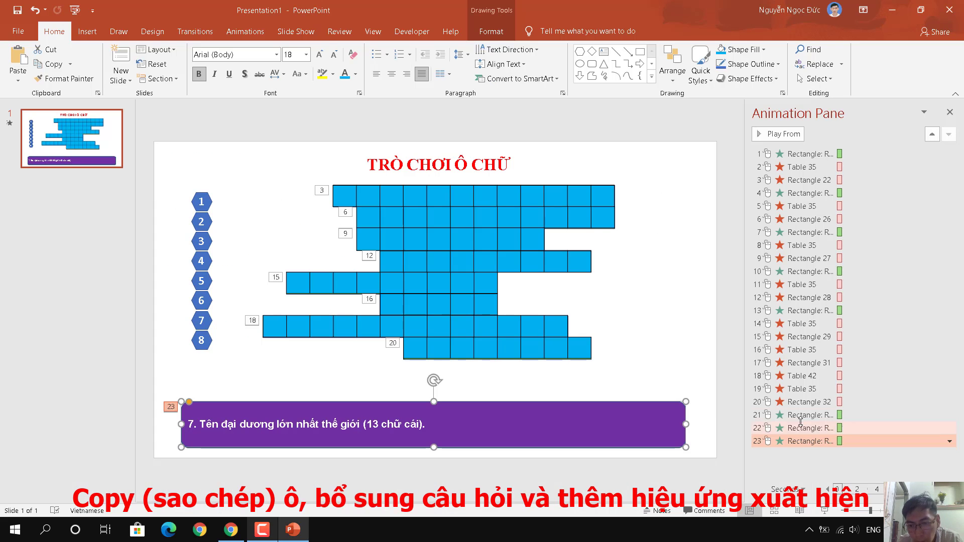
drag(809, 441, 808, 346)
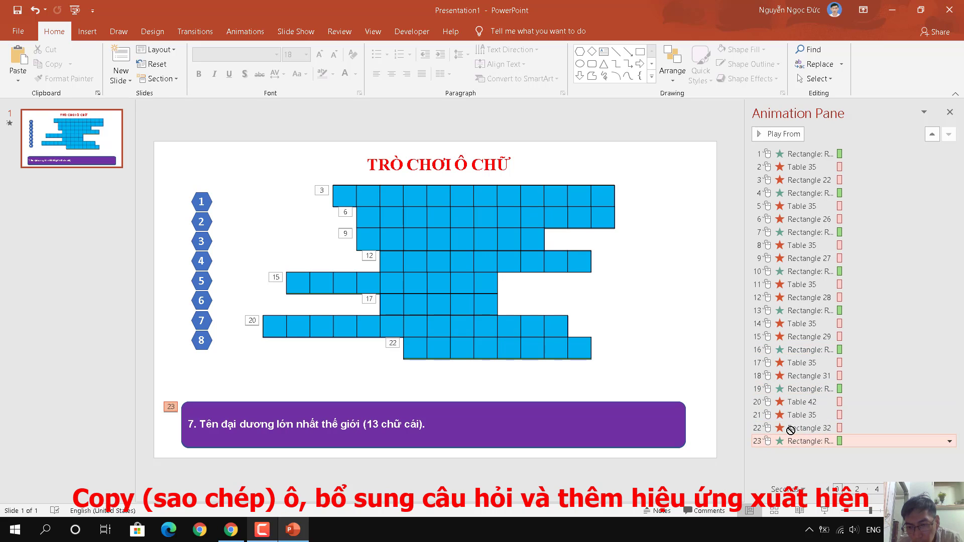
drag(802, 420, 803, 428)
Paste question 8 into the top purple box and make it bold
key(alt+Tab)
drag(150, 415, 442, 437)
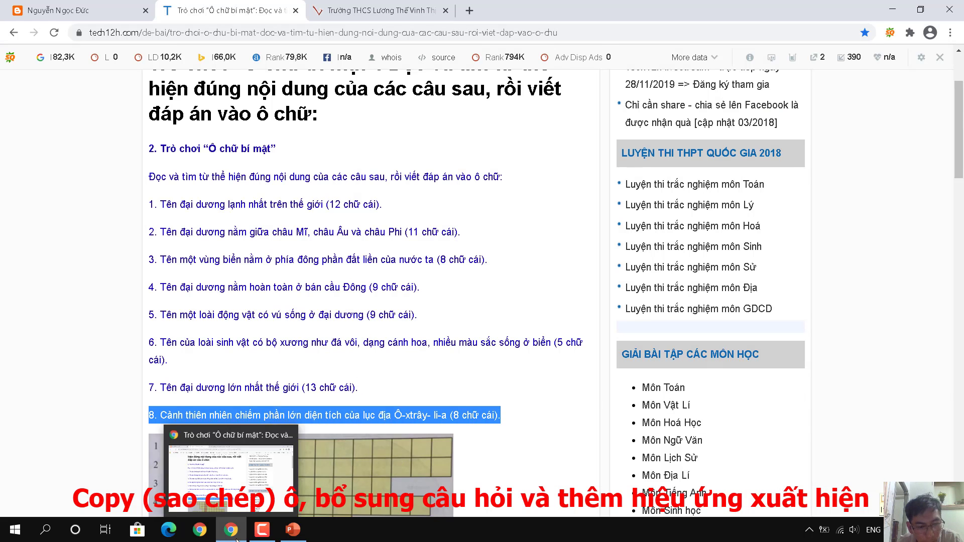
key(alt+Tab)
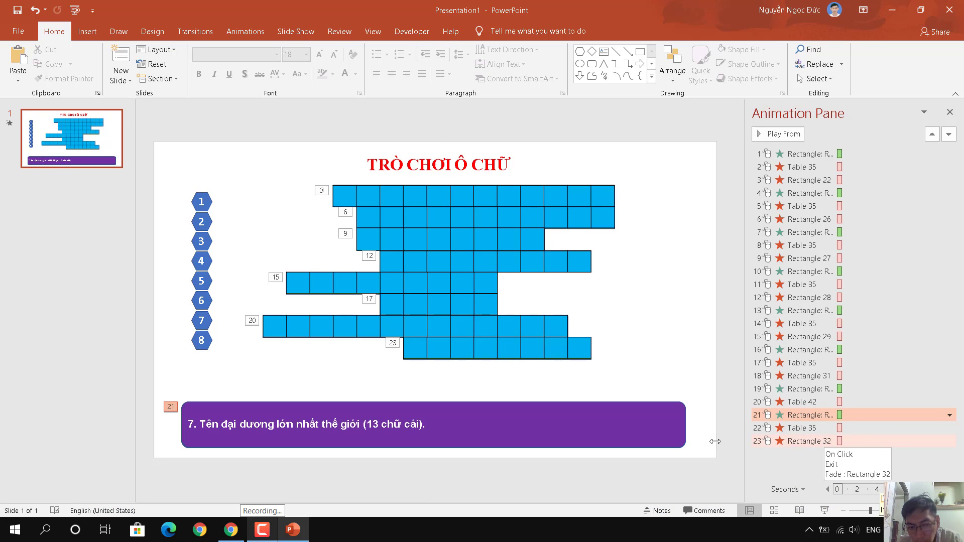
click(424, 430)
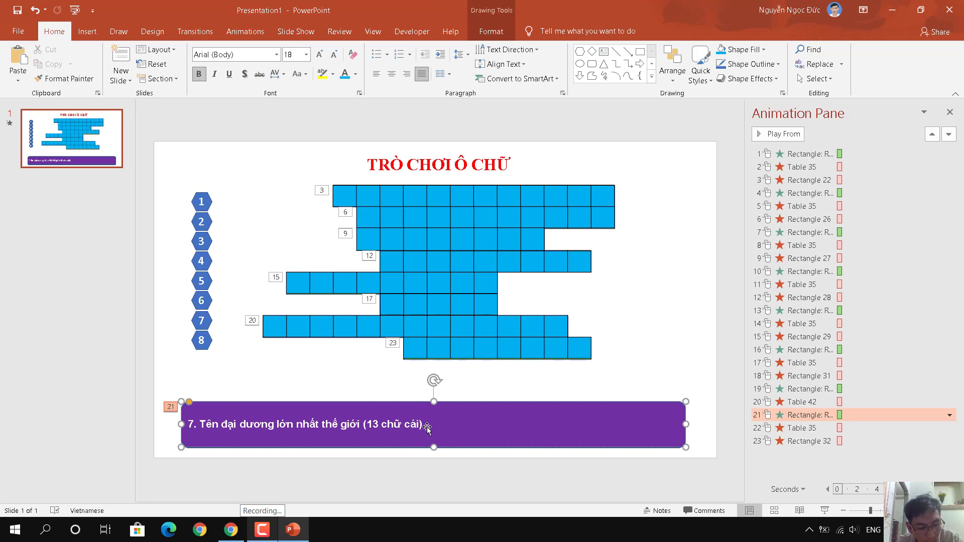
key(ctrl+a)
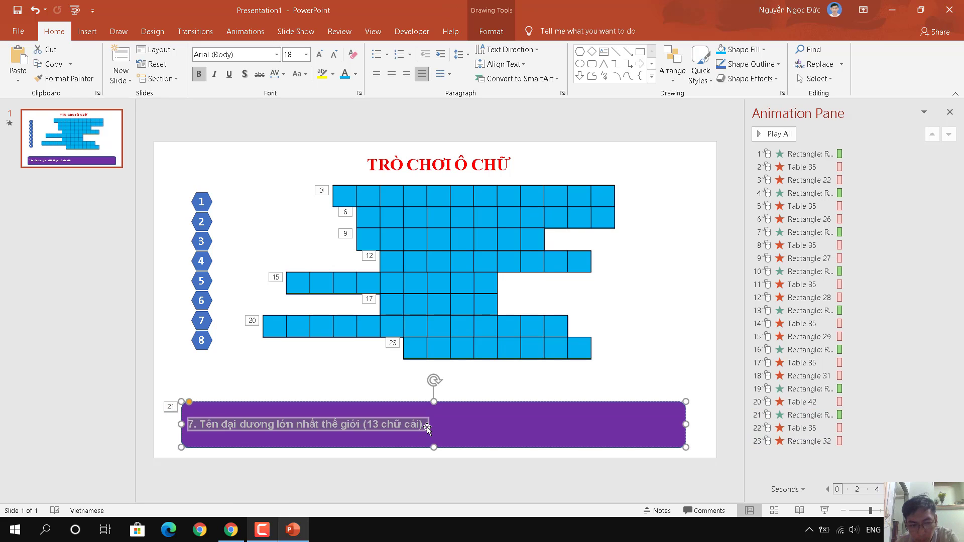
key(ctrl+v)
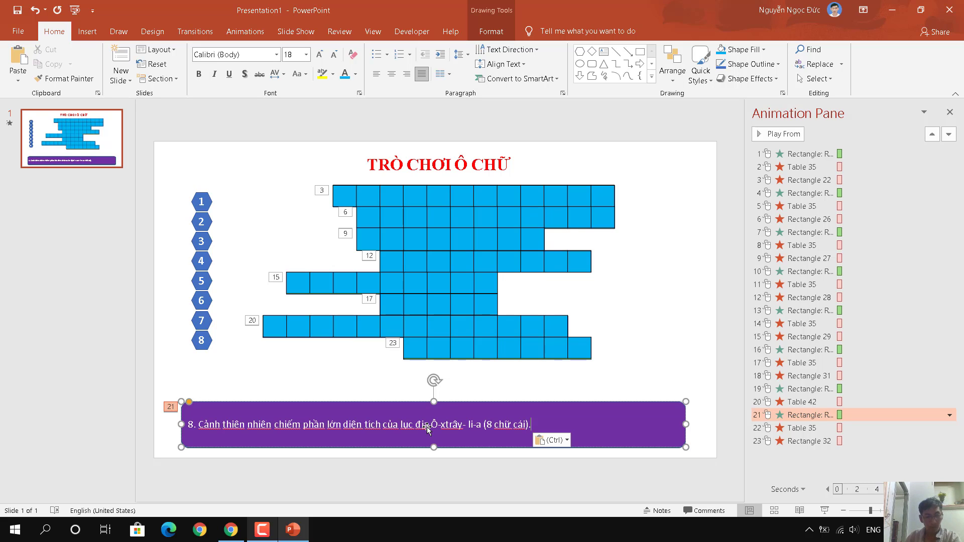
key(ctrl+a)
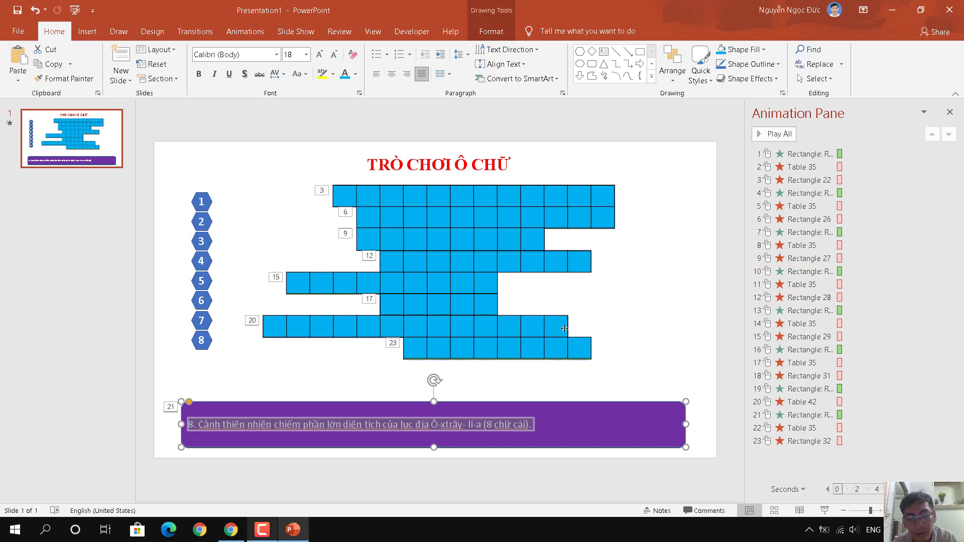
key(ctrl+b)
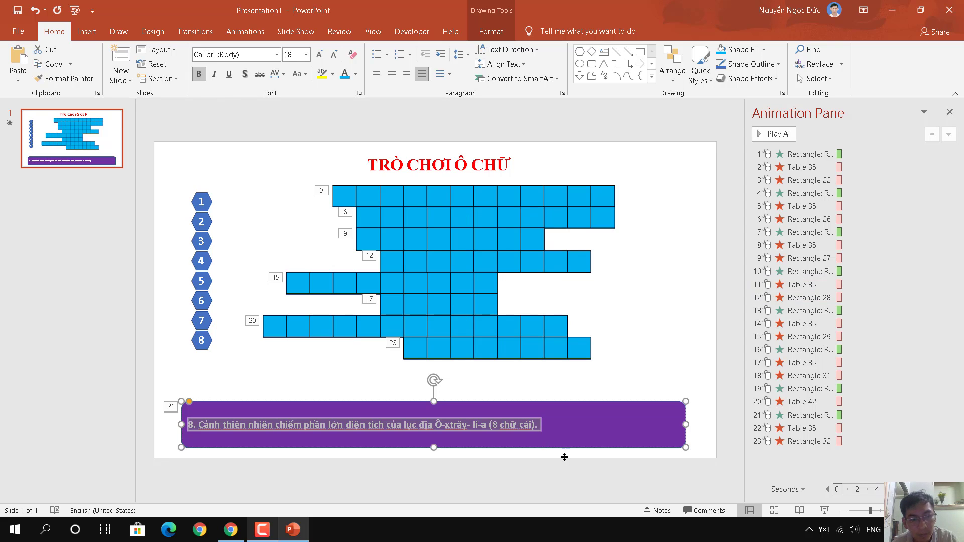
click(692, 362)
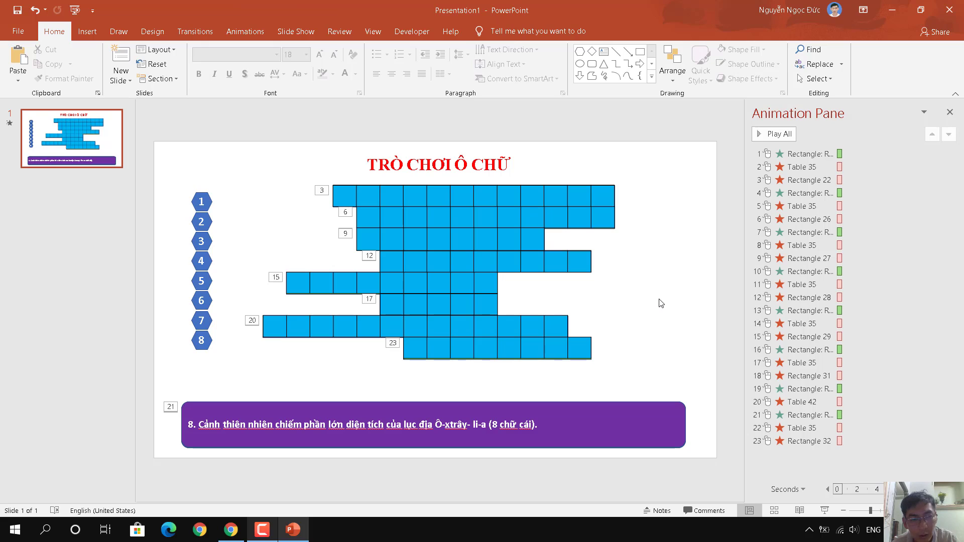
click(207, 203)
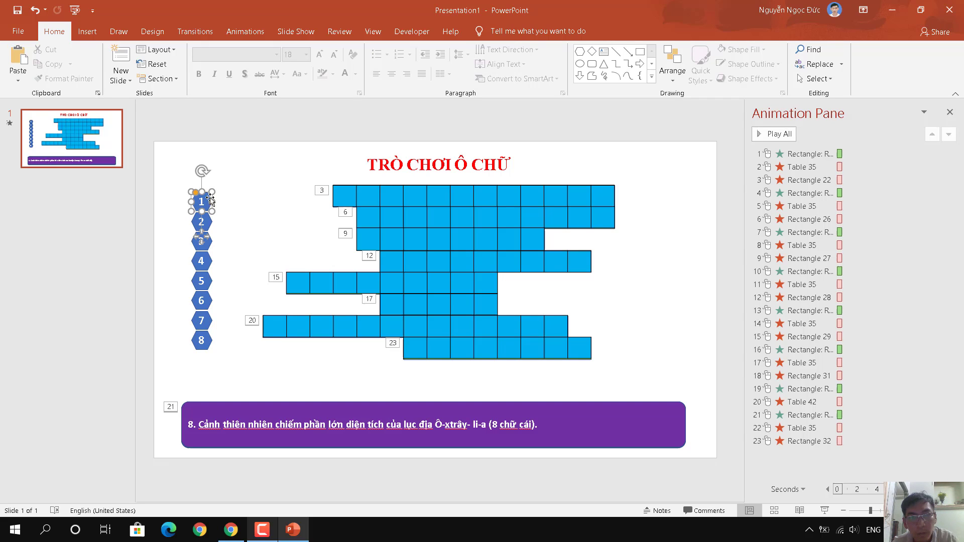
Make clicking Hexagon 14 trigger the first three animations (question 1 entrance and row 1 exits)
click(246, 31)
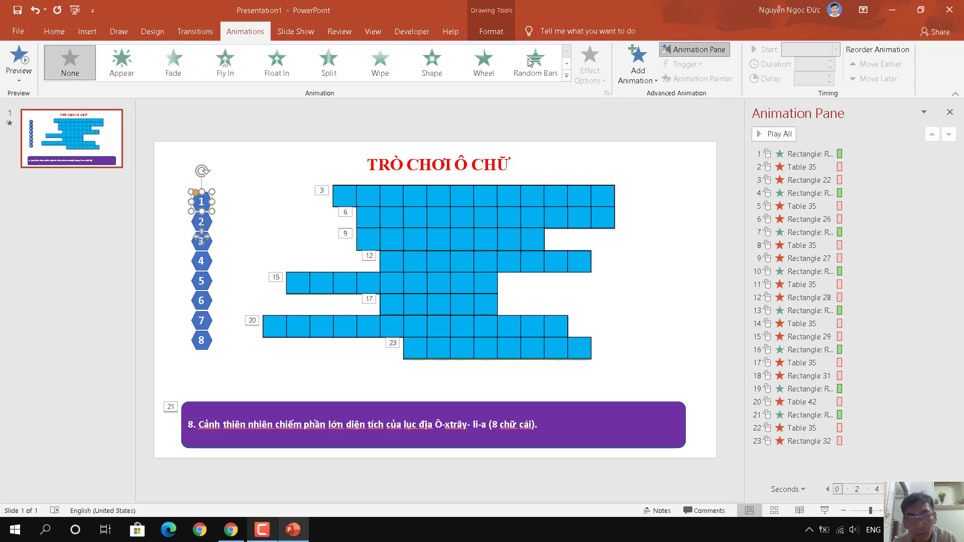
click(793, 156)
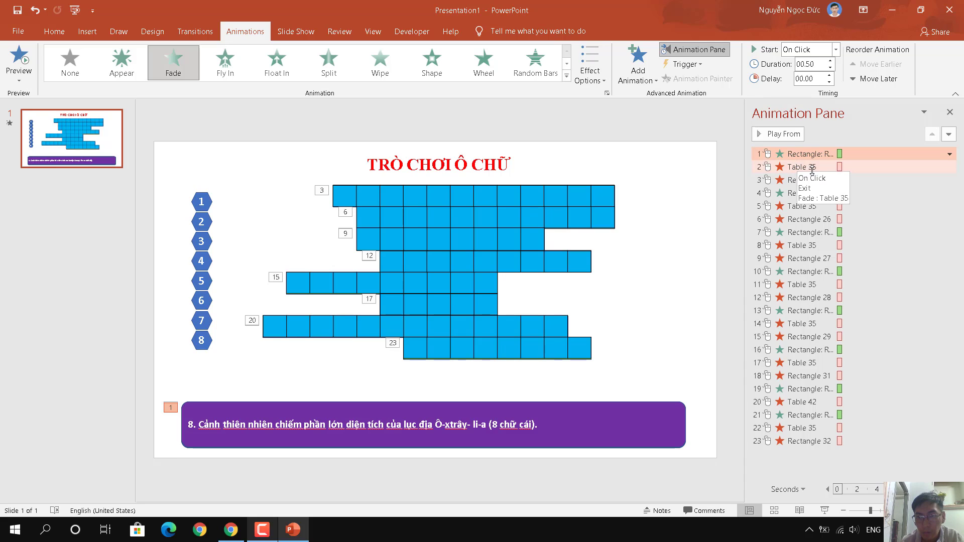
ctrl+click(803, 167)
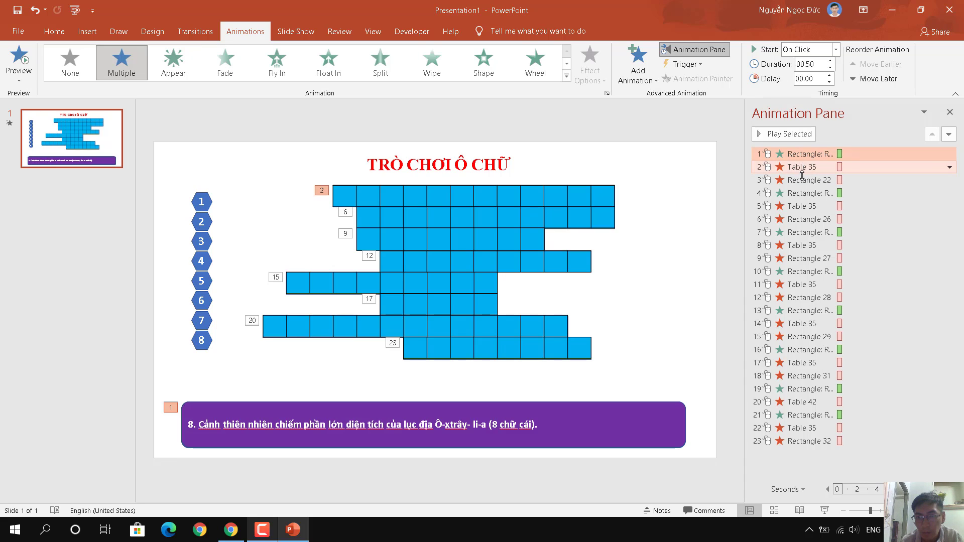
ctrl+click(802, 181)
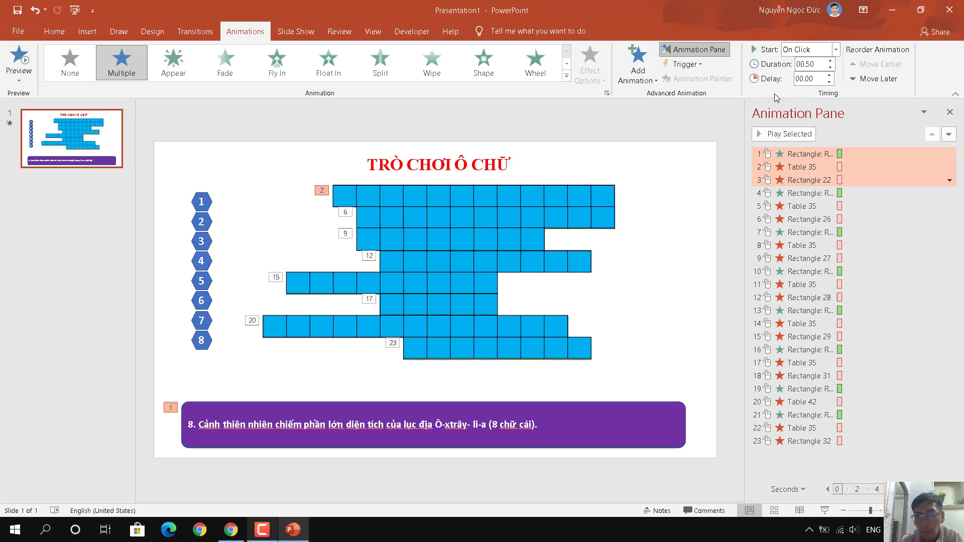
click(685, 63)
mouse_move(697, 80)
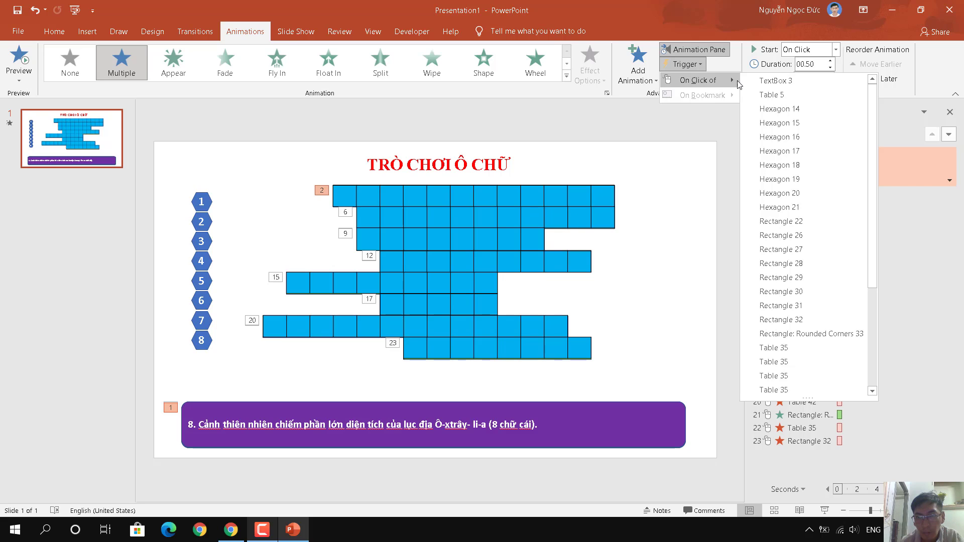
click(771, 109)
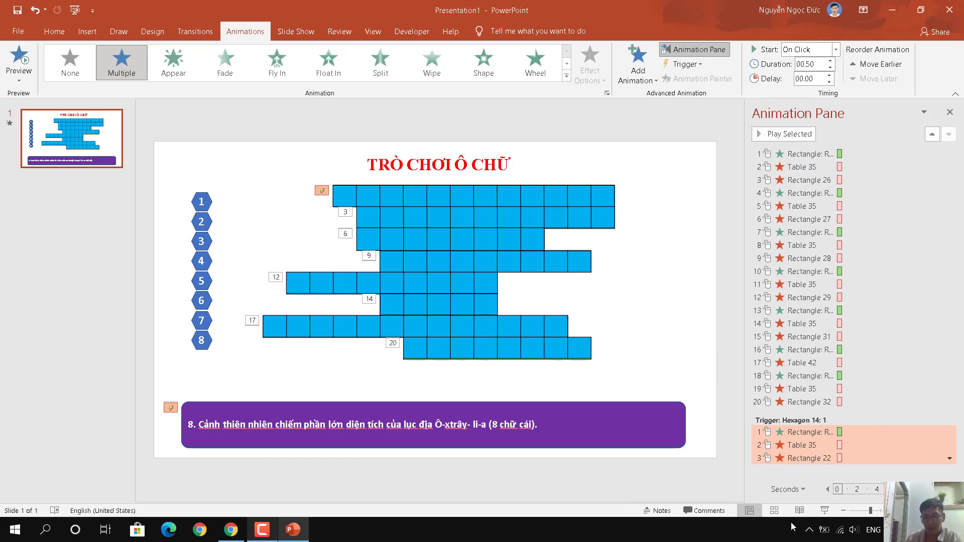
click(821, 510)
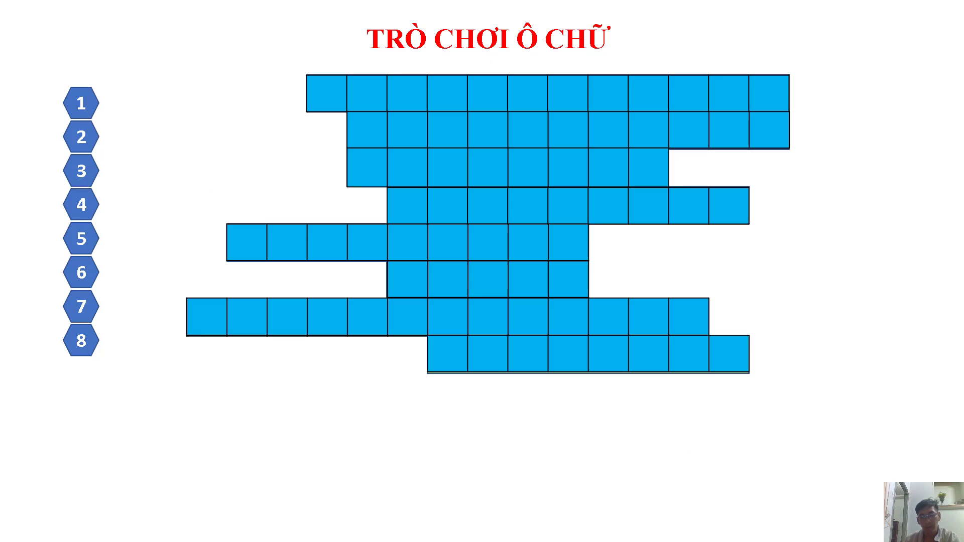
click(79, 108)
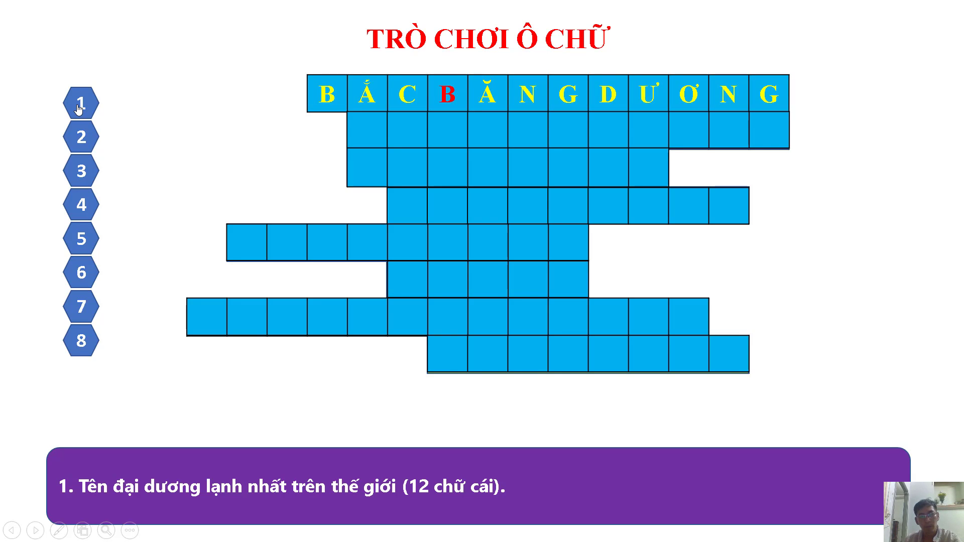
key(Escape)
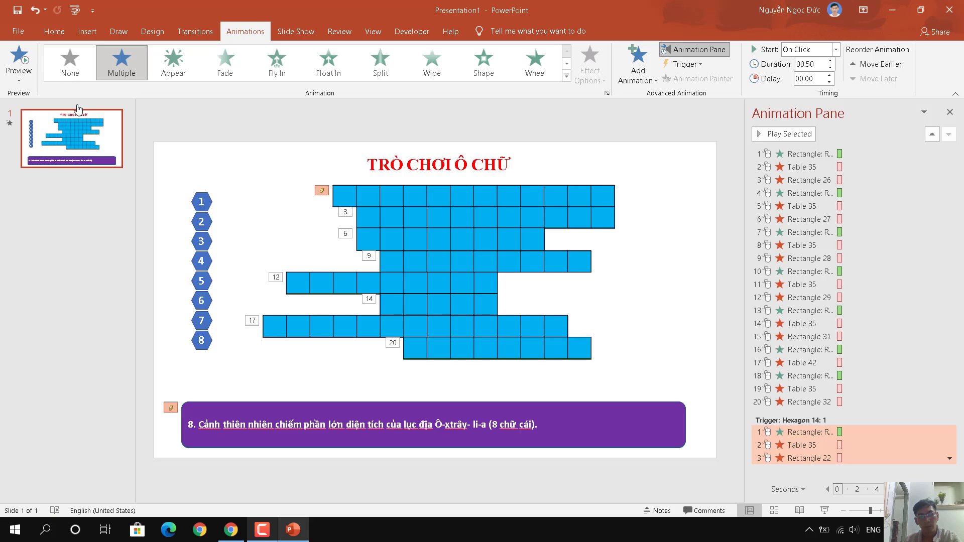
Put the first three remaining animations (question 2 and row-2 reveal) under a Hexagon 15 trigger
click(338, 196)
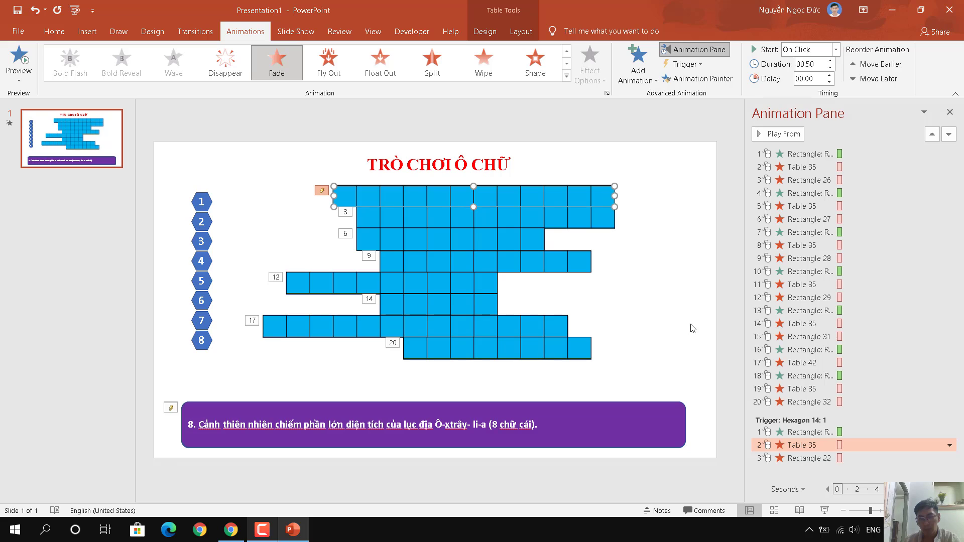
click(772, 154)
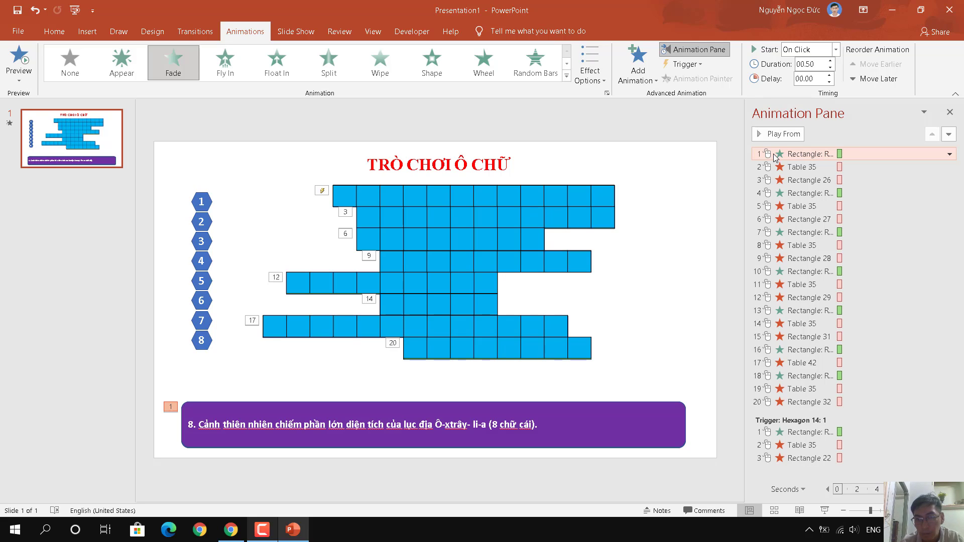
shift+click(773, 167)
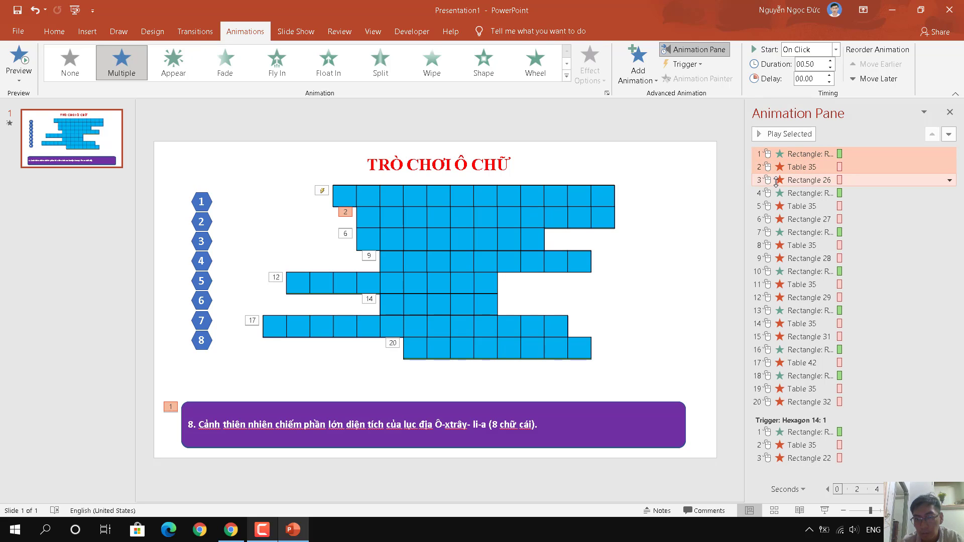
shift+click(775, 179)
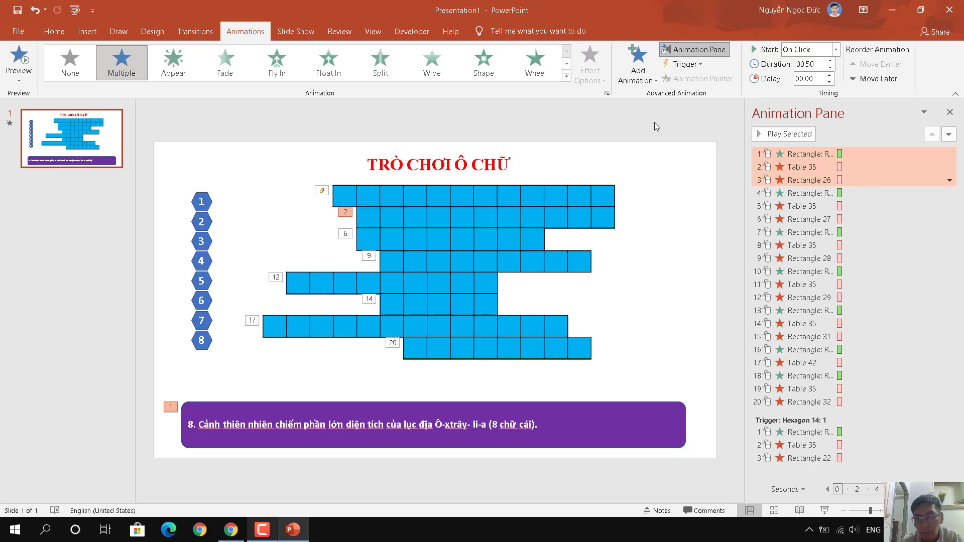
click(685, 64)
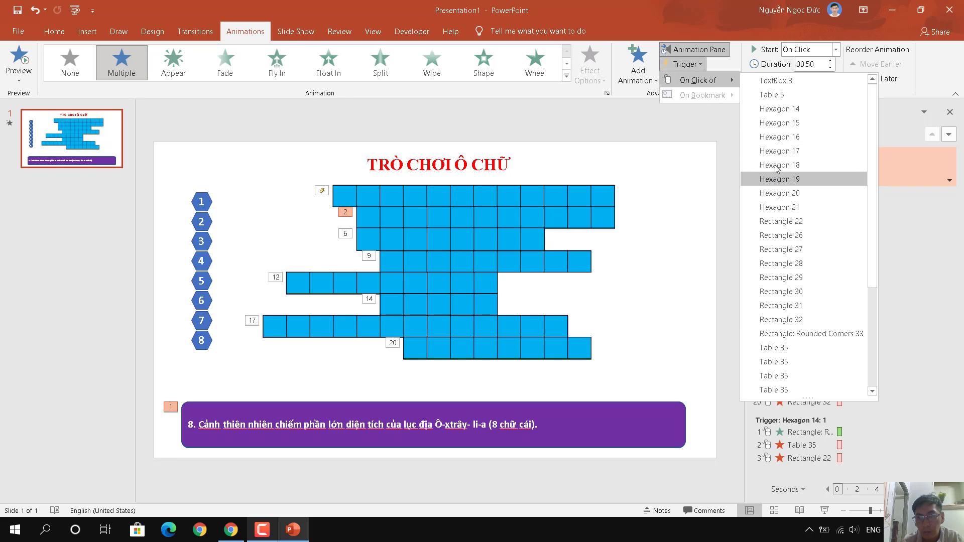
click(783, 123)
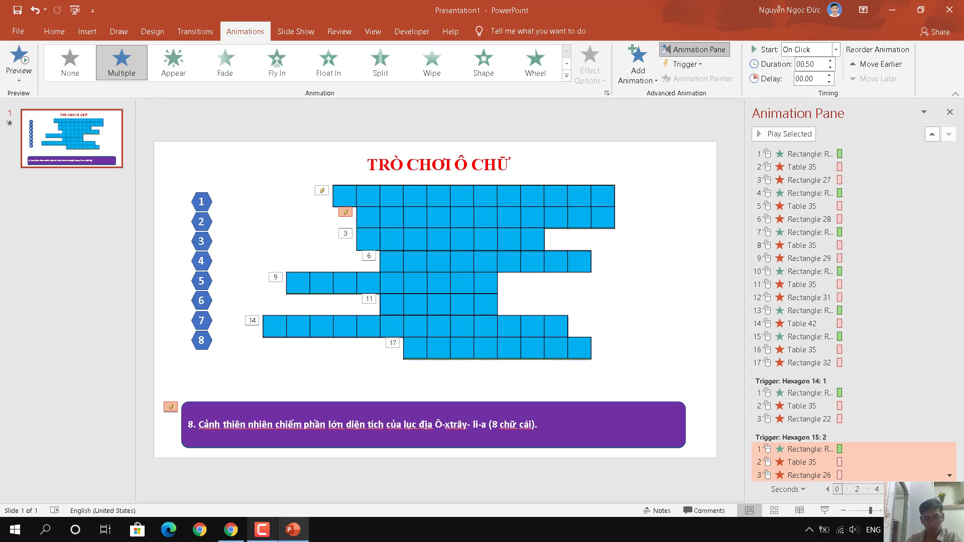
click(825, 509)
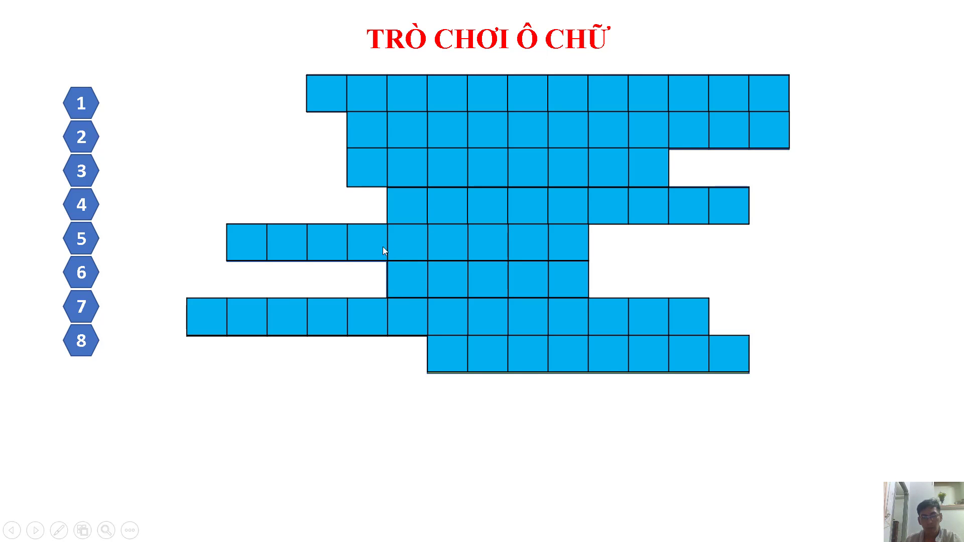
click(77, 143)
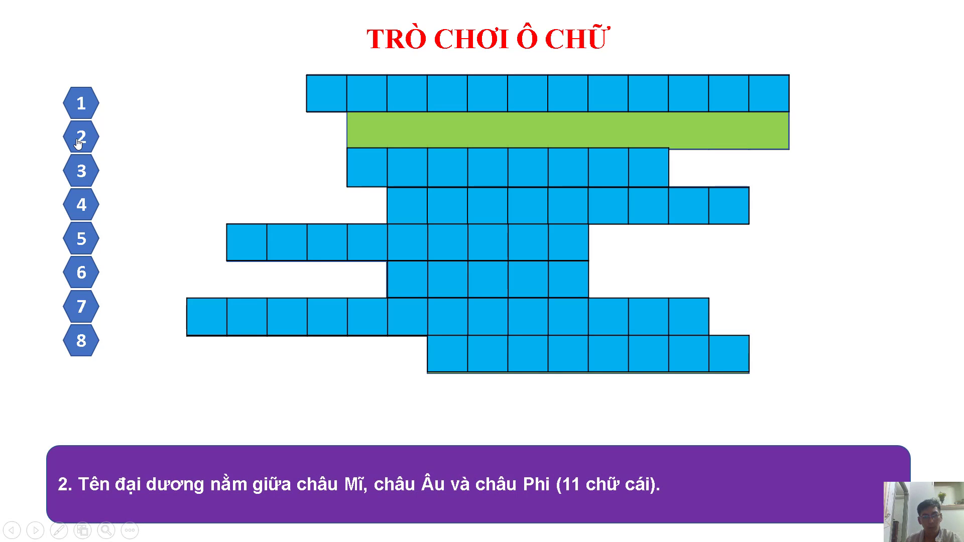
click(77, 143)
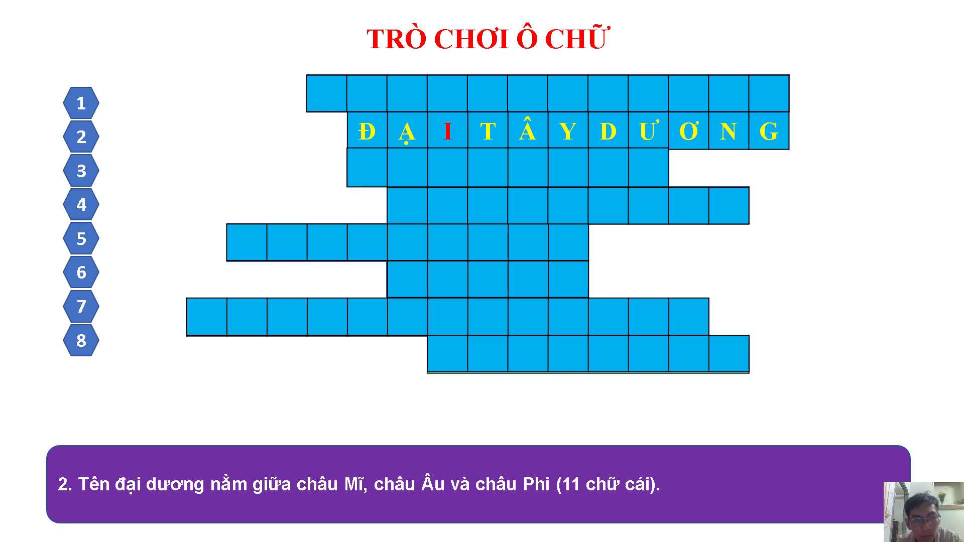
key(Escape)
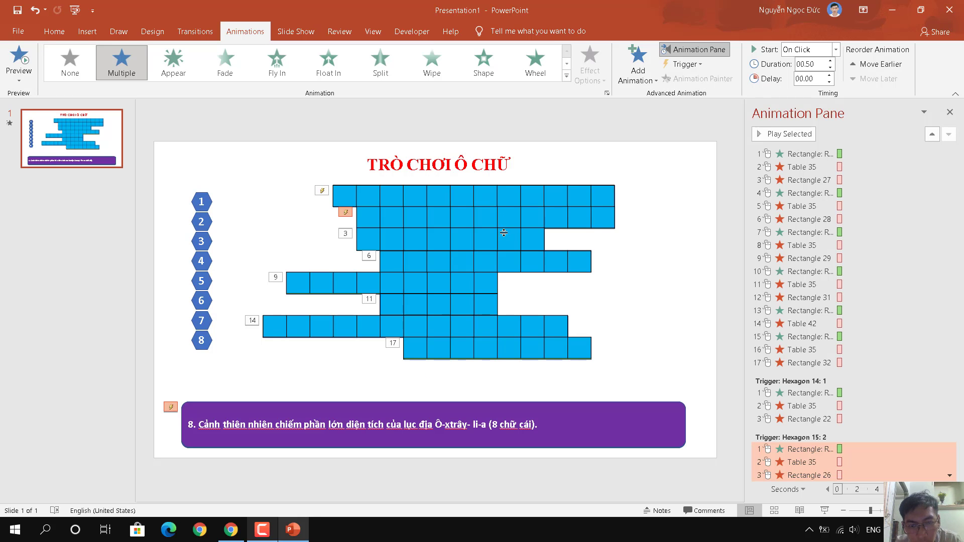
Run the slide show to test hexagon 2's question, then return to editing
drag(504, 233, 450, 230)
key(ctrl+a)
key(F5)
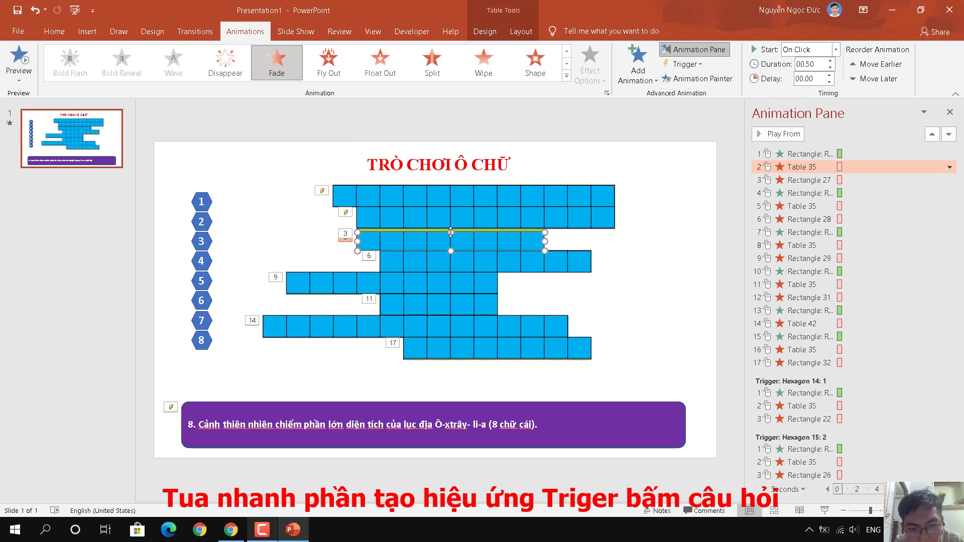
key(F5)
click(81, 143)
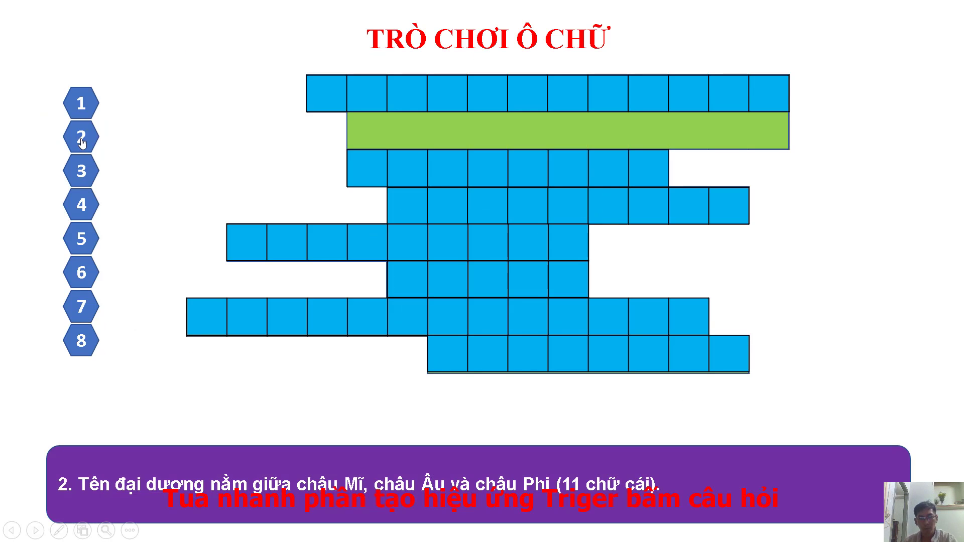
key(Escape)
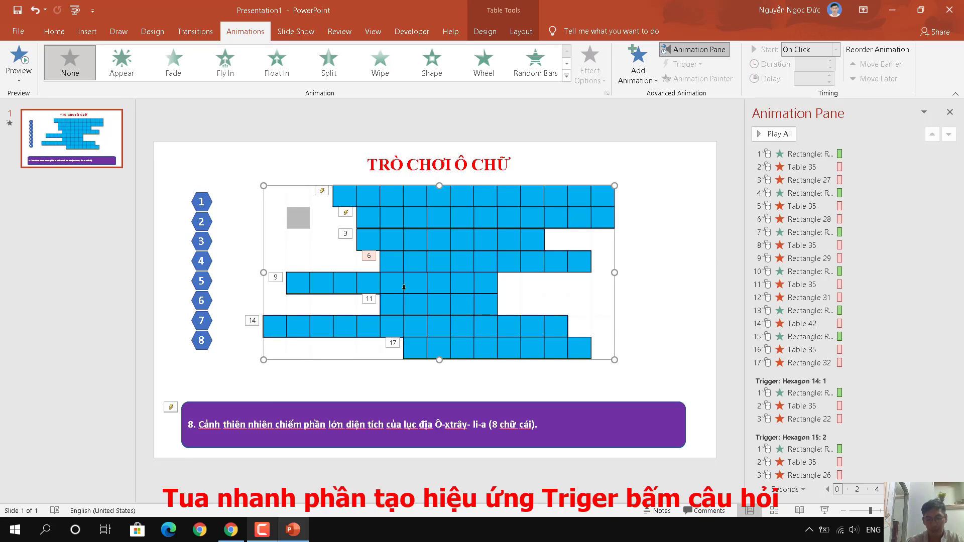
Make Hexagon 16 the trigger for question 3's first three animations
click(804, 153)
shift+click(804, 179)
click(687, 64)
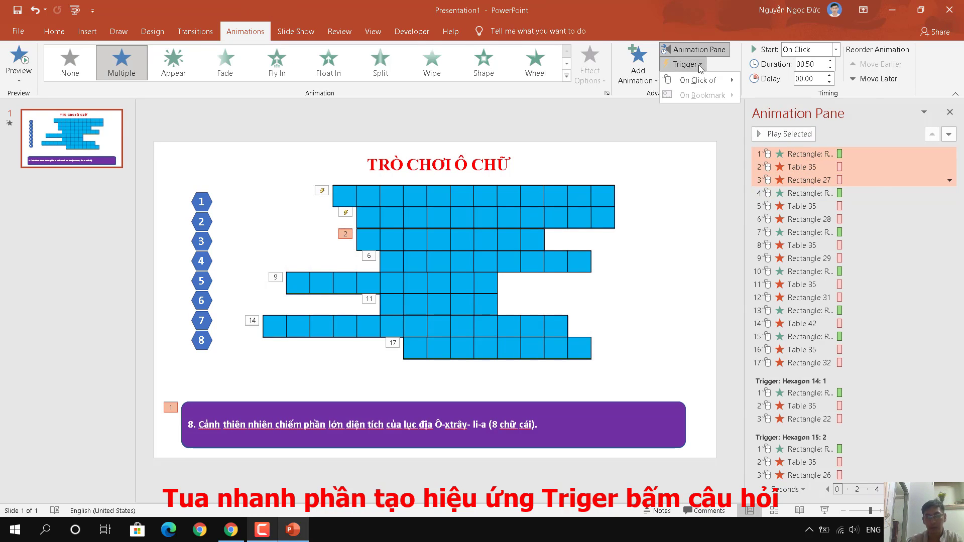
click(803, 201)
scroll(828, 301, up, 2)
click(810, 168)
click(804, 153)
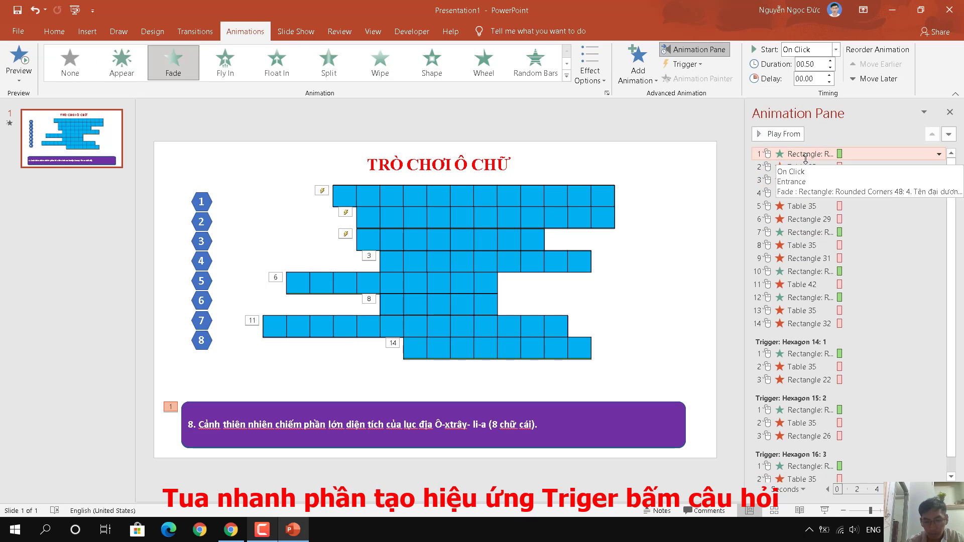
shift+click(803, 180)
click(687, 64)
click(789, 142)
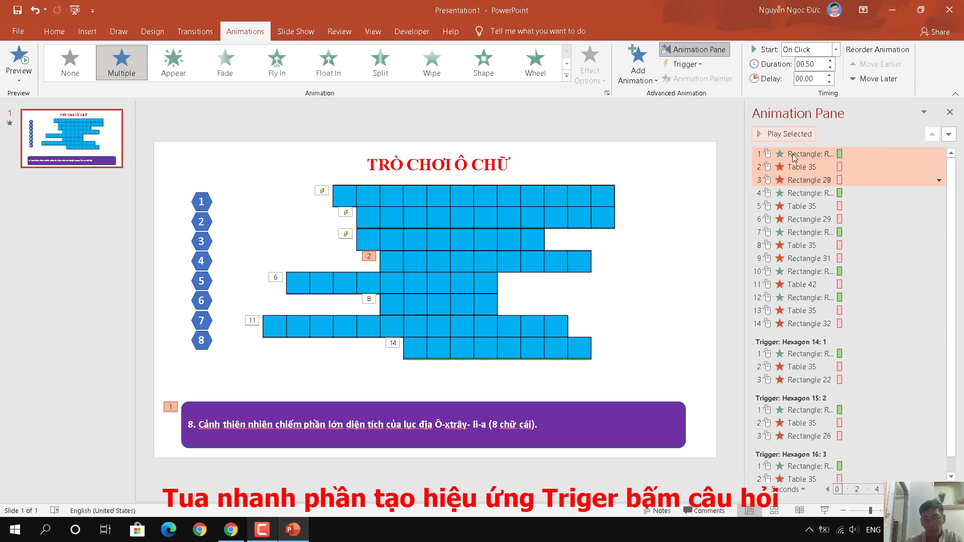
Assign Hexagon 17 to question 4's animations and Hexagon 18 to question 5's
scroll(810, 251, up, 5)
click(803, 154)
shift+click(803, 180)
click(687, 64)
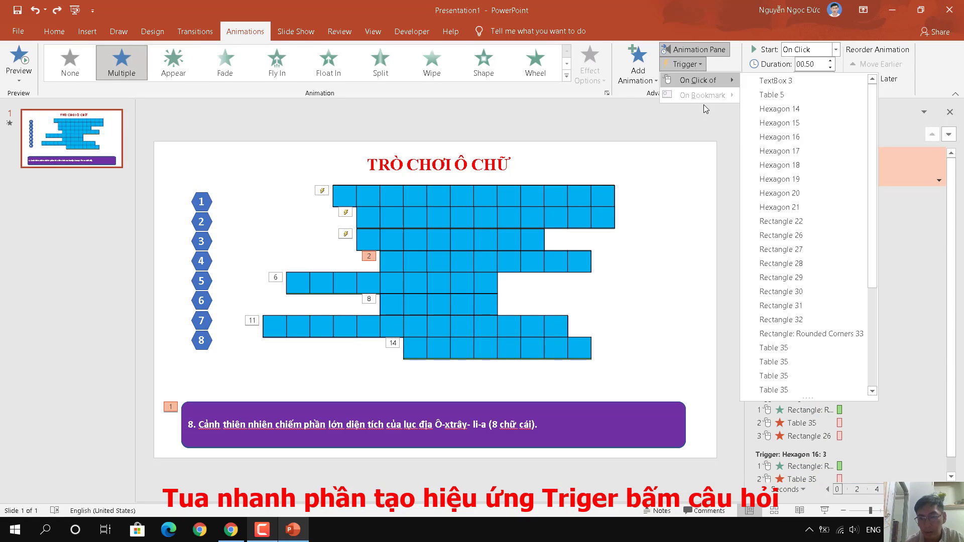
click(803, 151)
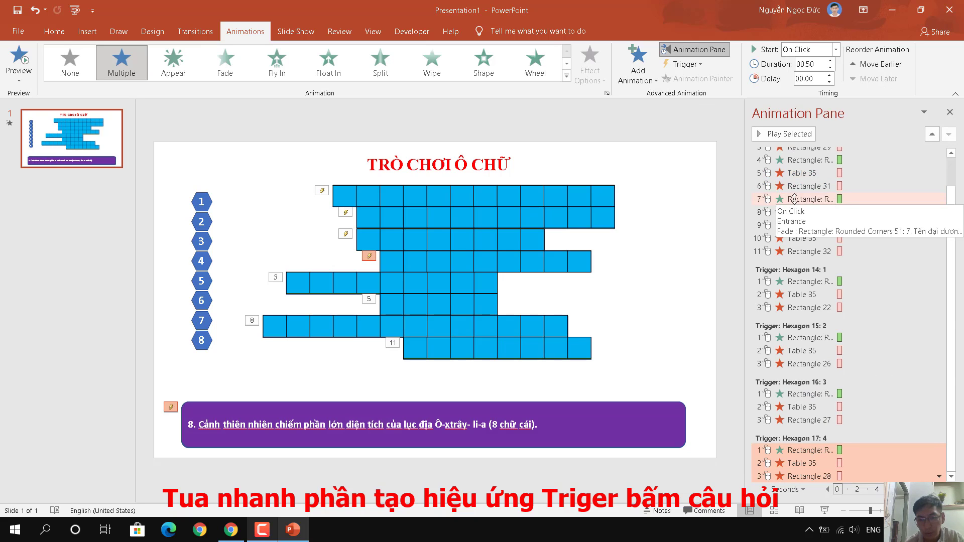
scroll(803, 226, up, 5)
click(803, 154)
shift+click(803, 180)
click(687, 64)
mouse_move(698, 80)
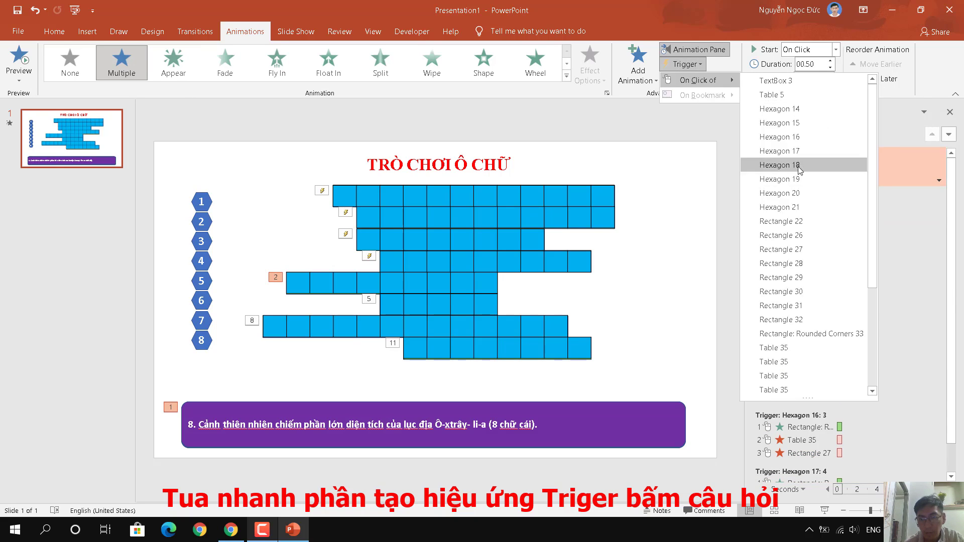
click(799, 165)
Assign Hexagon 19 as the trigger for question 6's three animations
click(803, 154)
shift+click(803, 179)
click(686, 63)
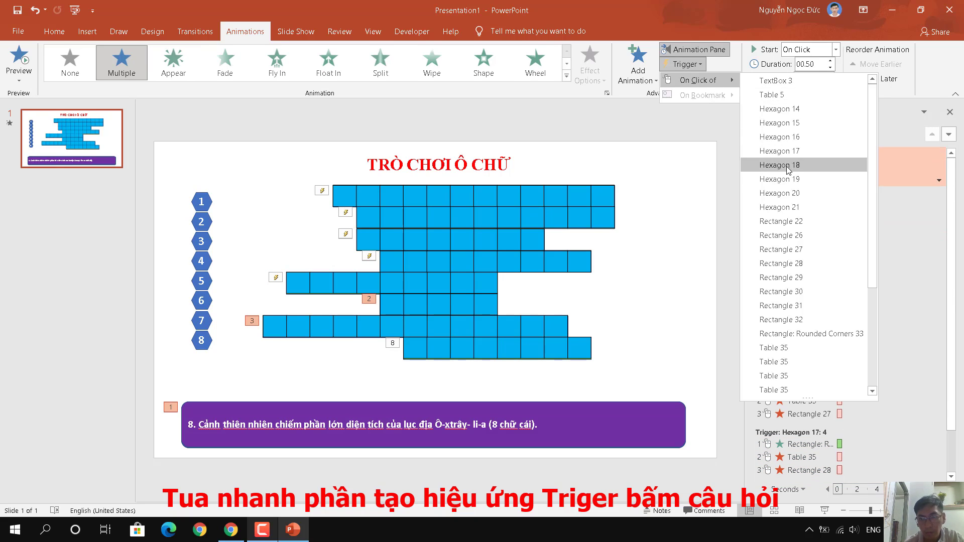
click(789, 166)
click(797, 206)
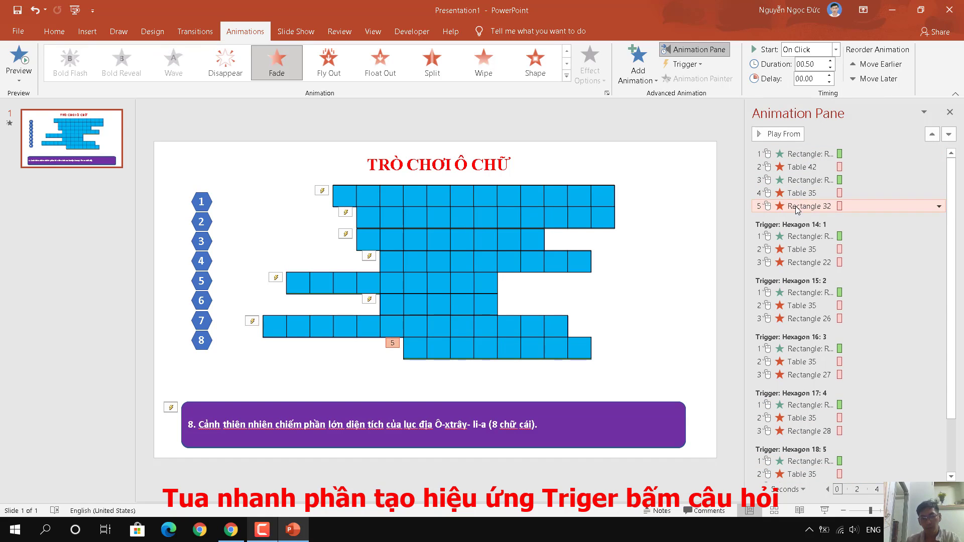
click(802, 167)
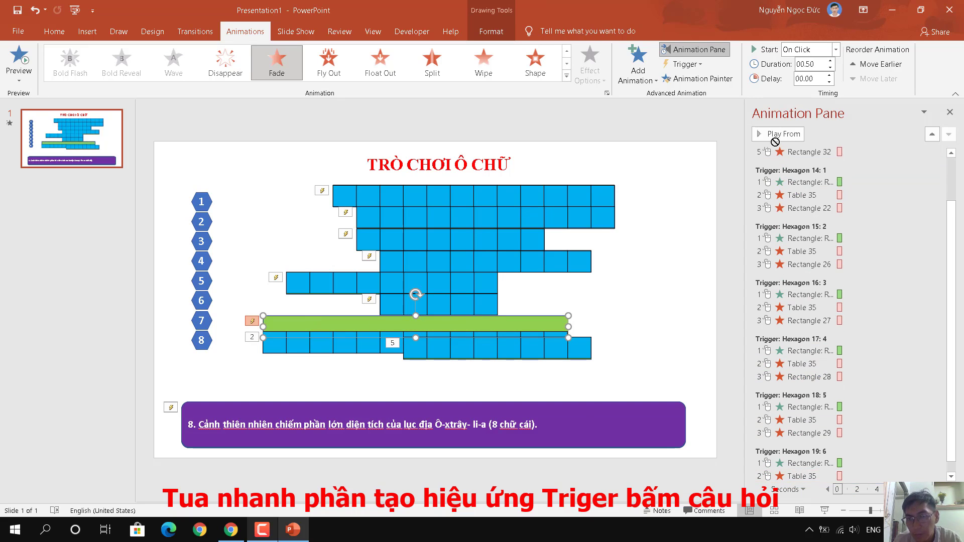
Shift the row-6 table aside and give the green bar beneath it a Fade exit
click(472, 315)
drag(472, 315, 537, 315)
click(430, 315)
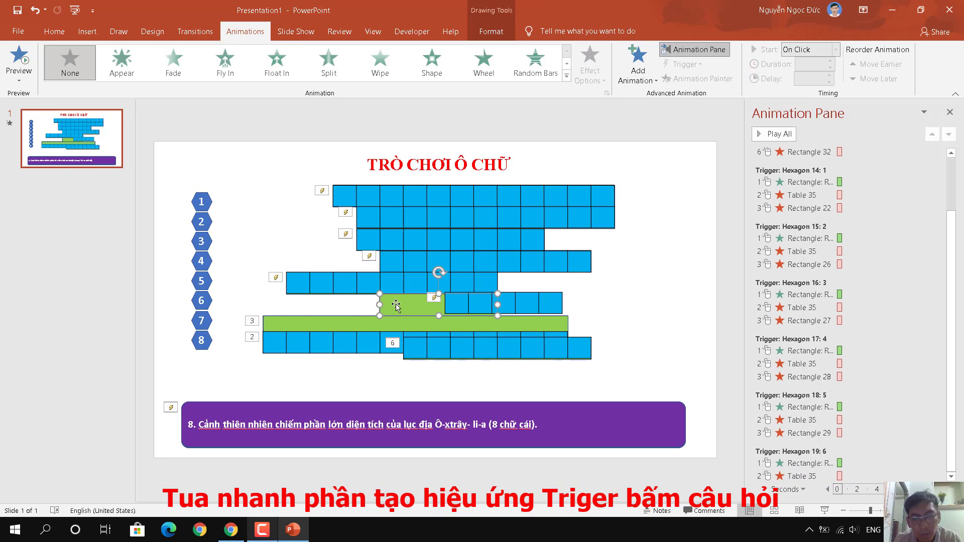
click(566, 63)
click(276, 62)
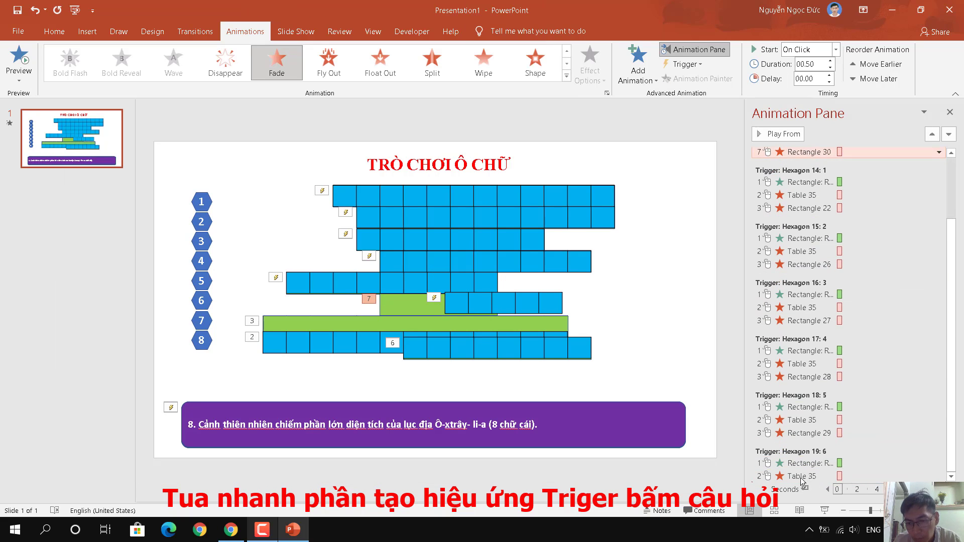
Move the row-6 table back into line and the back table up into row 7
click(802, 476)
drag(459, 314, 393, 314)
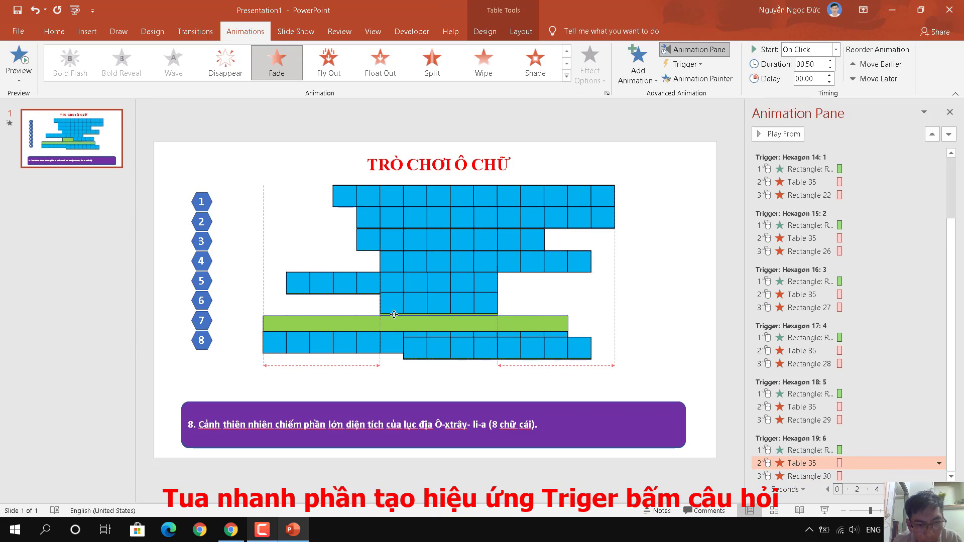
drag(279, 333, 279, 316)
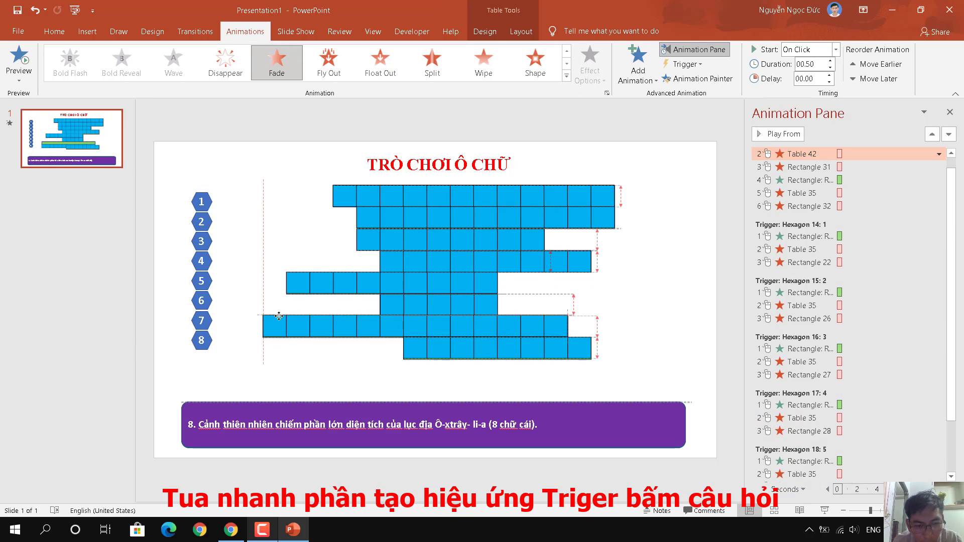
click(417, 359)
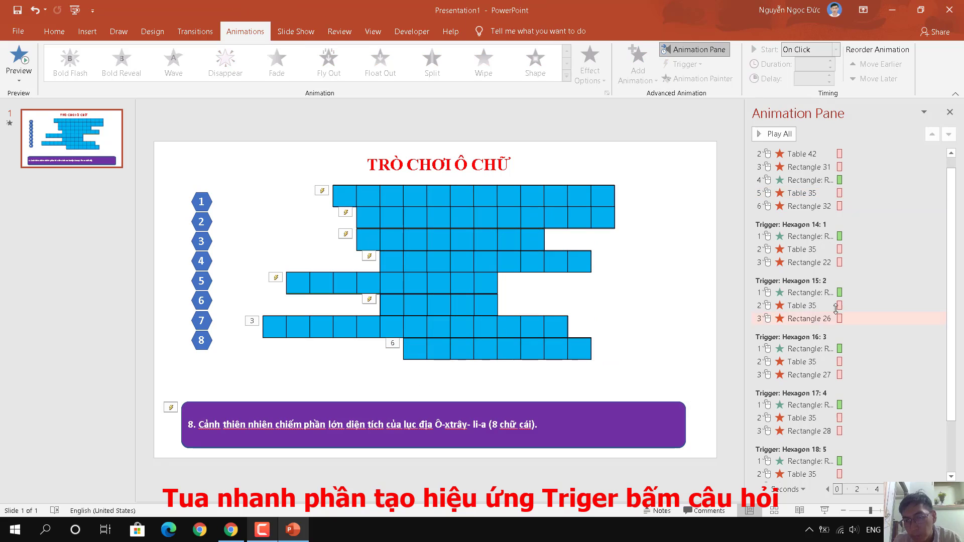
Set Hexagon 20 as row 7's animation trigger and Hexagon 21 as row 8's
click(802, 154)
shift+click(809, 180)
click(686, 64)
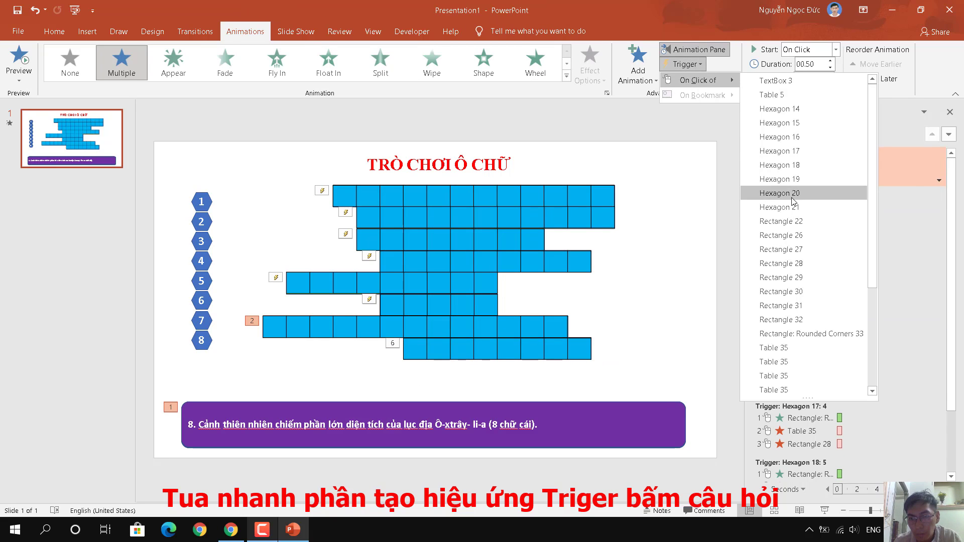
click(790, 194)
click(802, 154)
shift+click(809, 180)
click(686, 63)
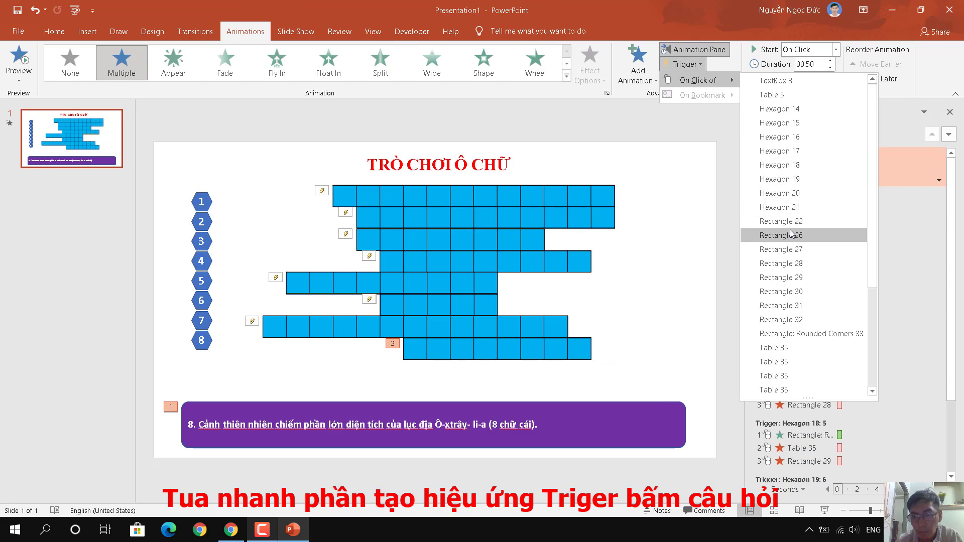
click(763, 216)
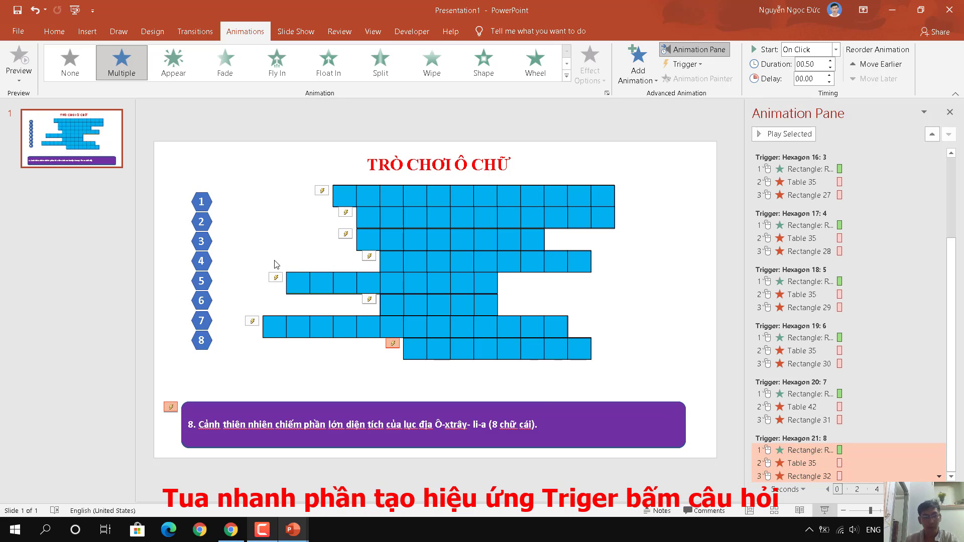
Test the slide show, clicking hexagons 3 and 6 to show questions and row 6's answer
key(F5)
click(79, 172)
click(79, 172)
click(81, 278)
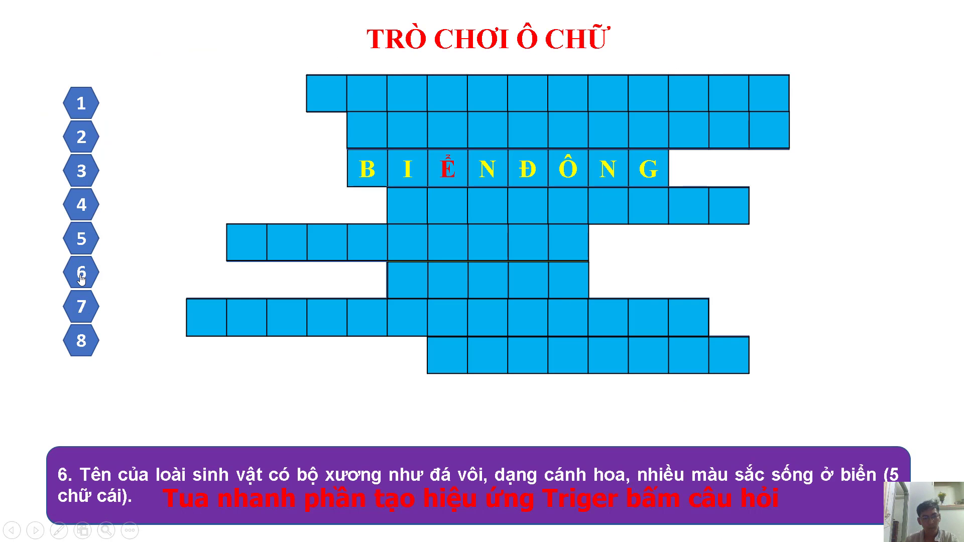
click(81, 279)
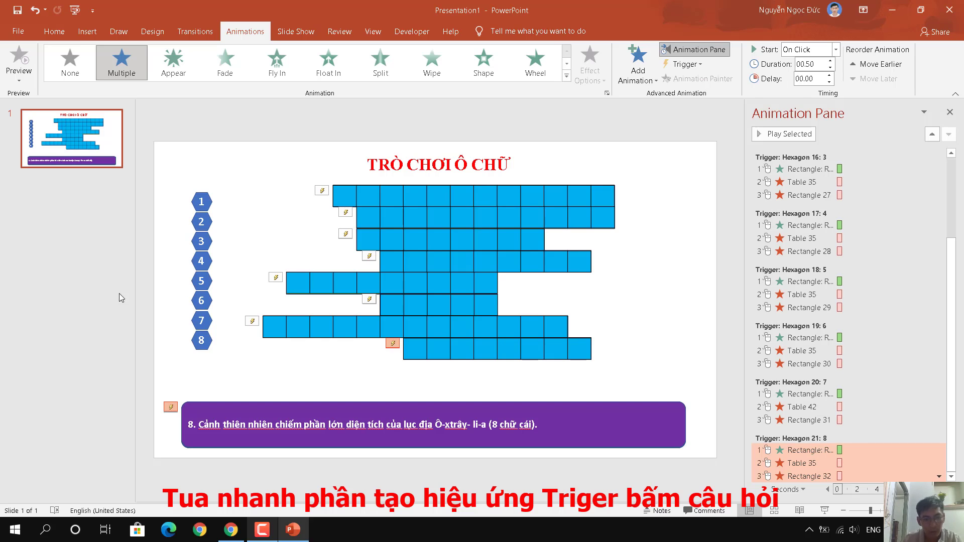
Copy the yellow answer-letter formatting onto row 6 with Format Painter
click(391, 308)
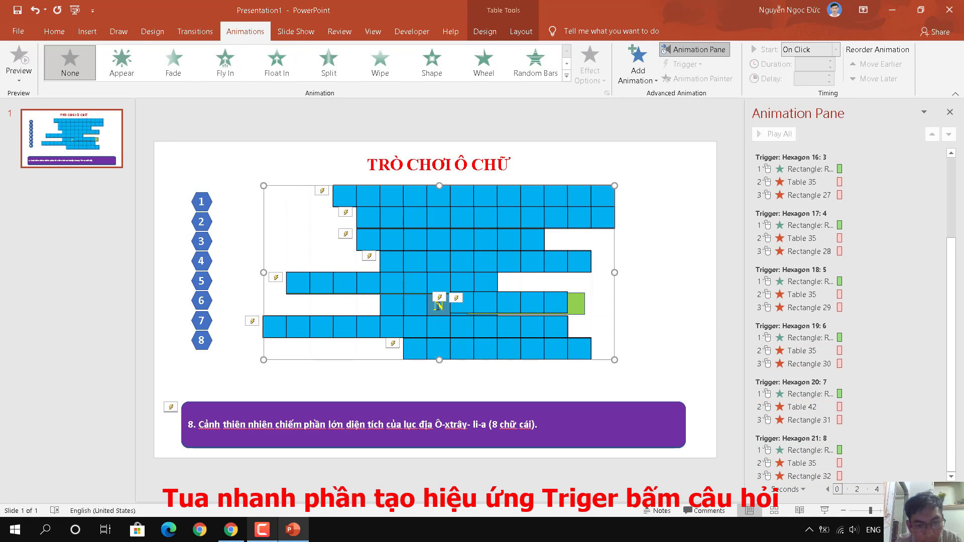
click(54, 31)
click(69, 79)
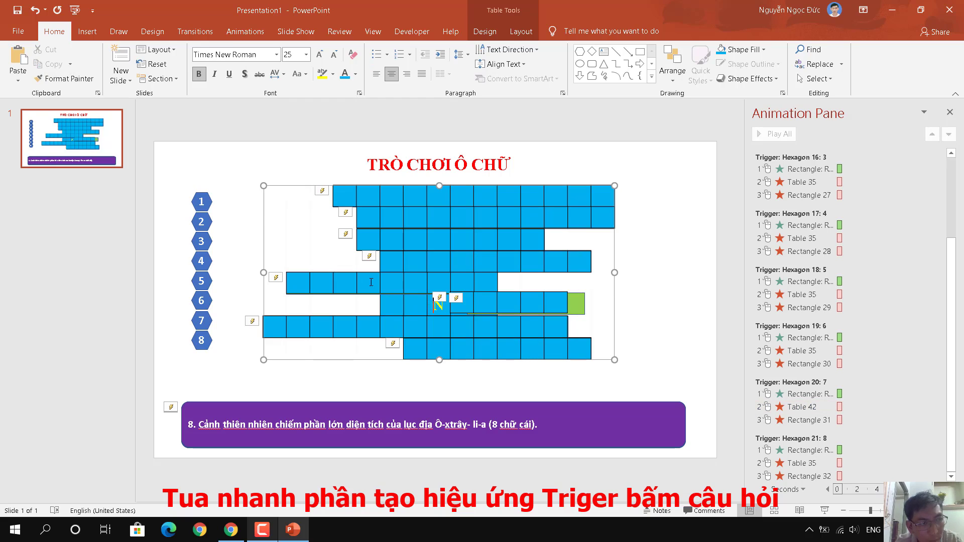
drag(414, 303, 392, 303)
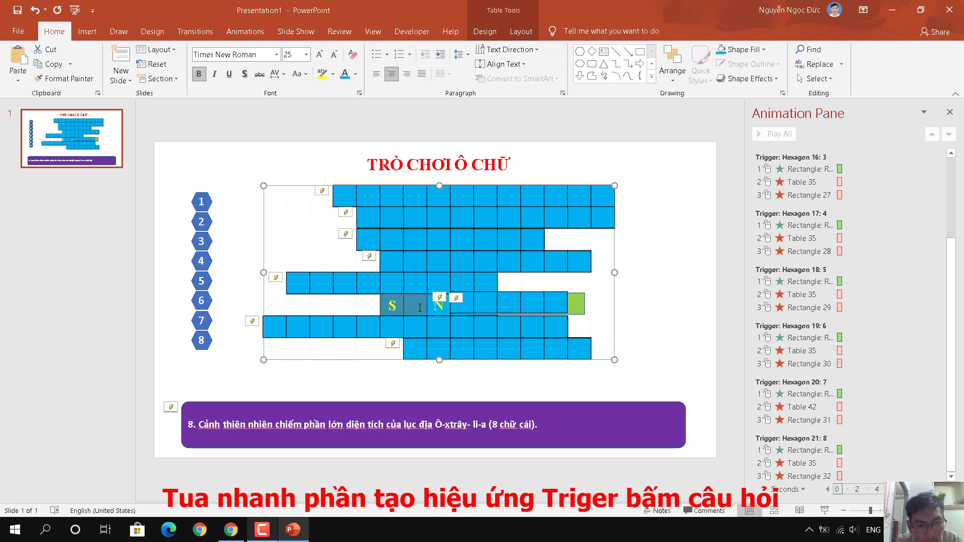
Move row 6's green cover bar and small table left into grid alignment
drag(490, 317, 403, 317)
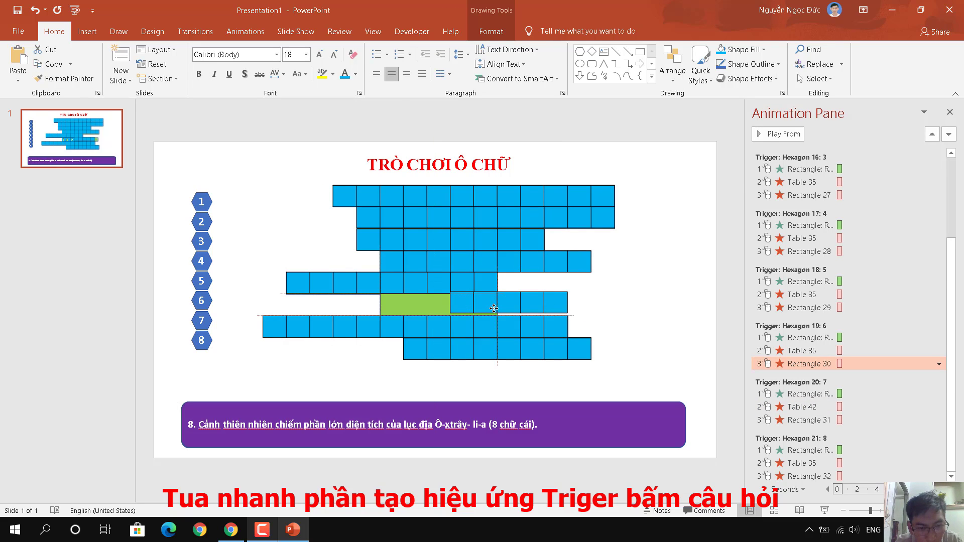
click(511, 292)
drag(511, 292, 446, 295)
key(Escape)
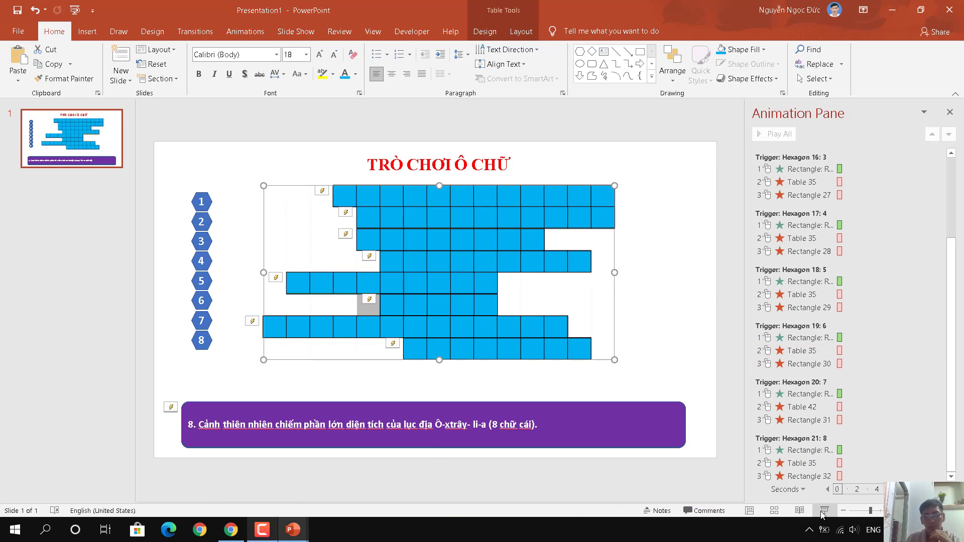
click(823, 511)
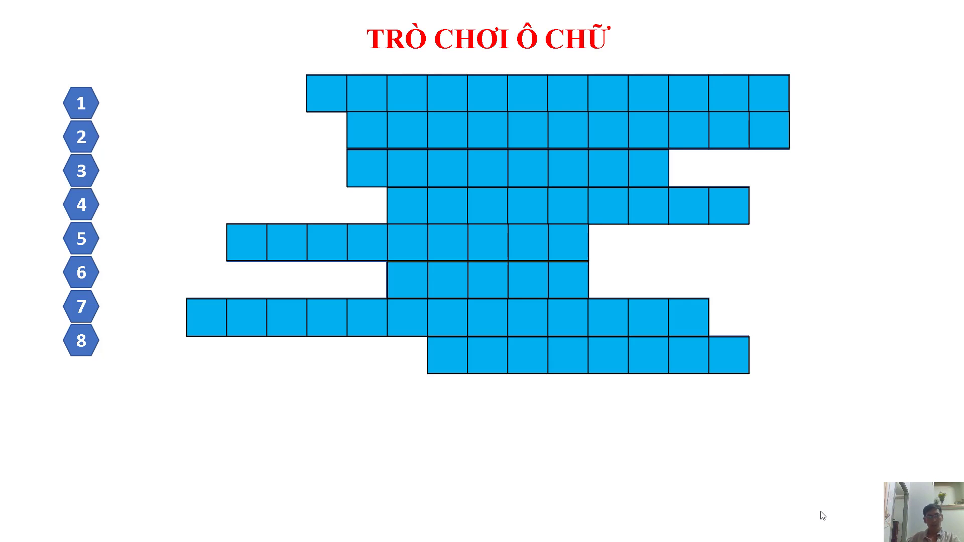
click(328, 81)
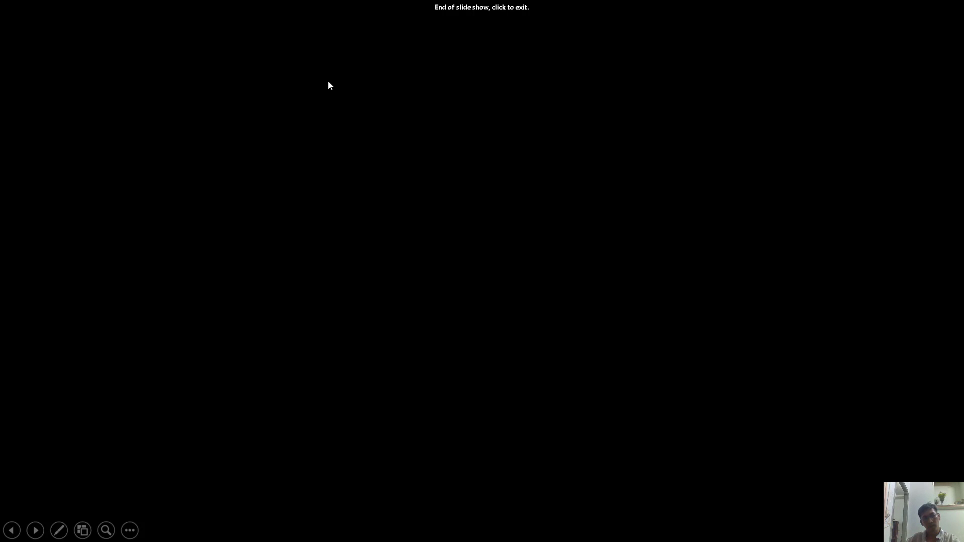
click(328, 81)
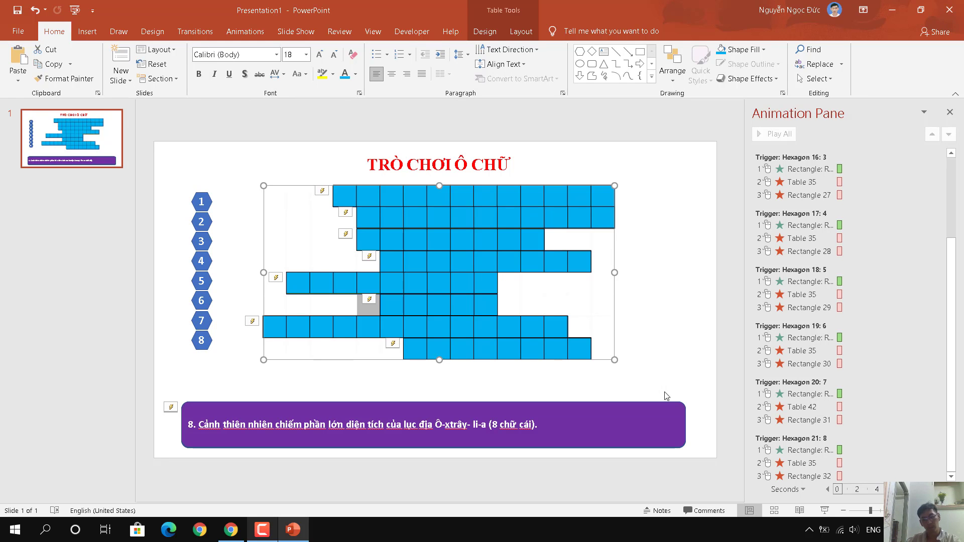
click(825, 510)
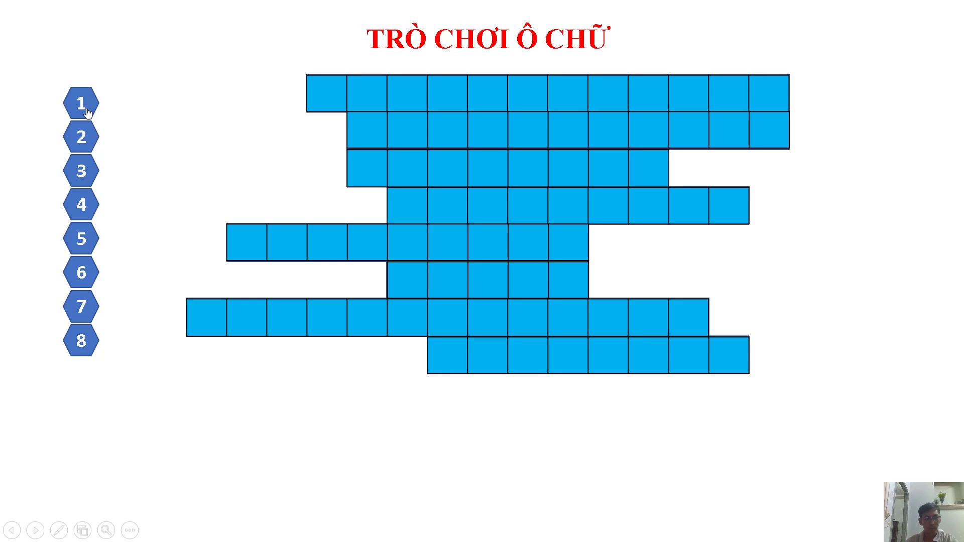
click(86, 113)
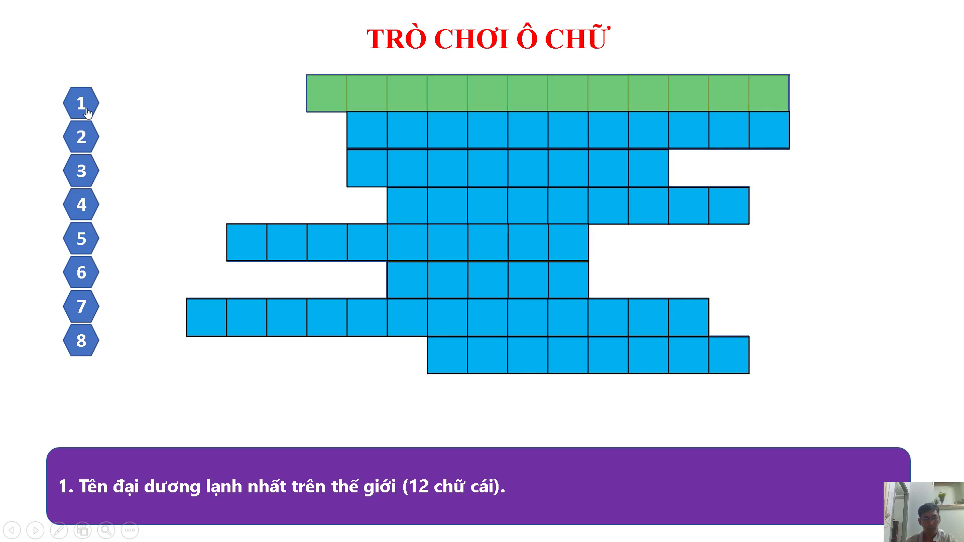
click(86, 113)
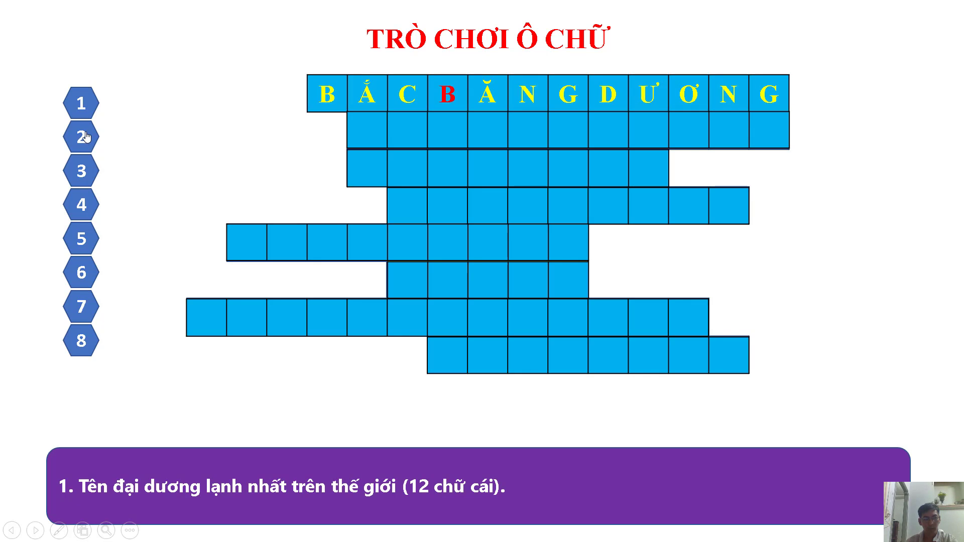
click(86, 136)
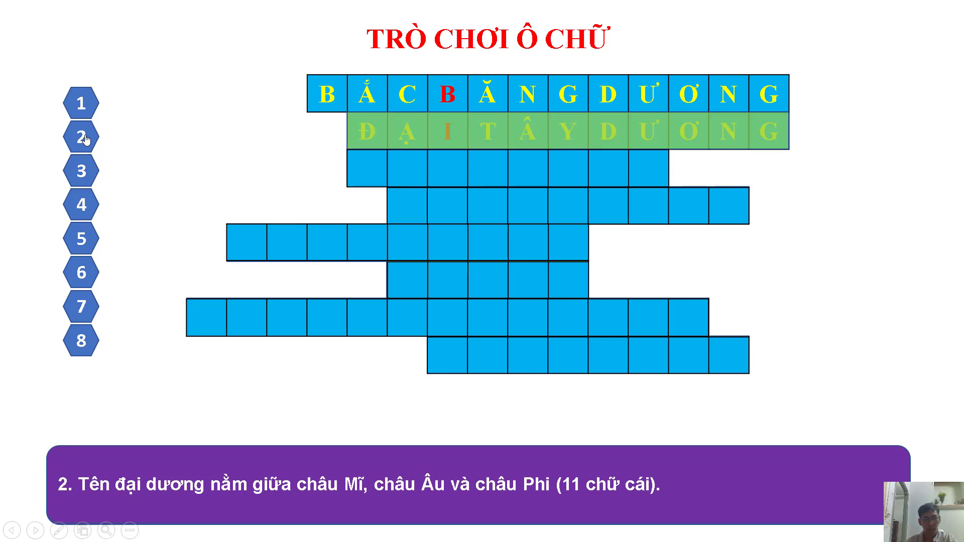
click(84, 246)
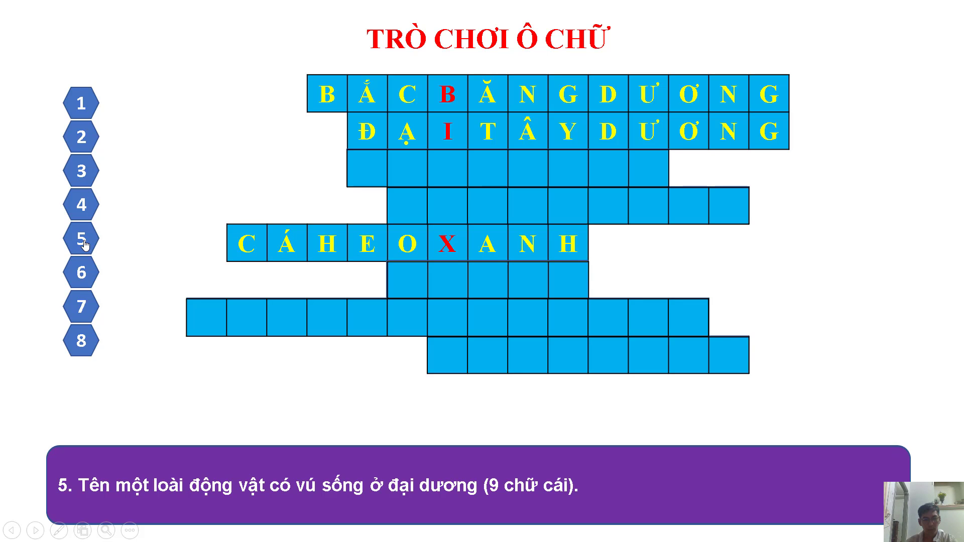
click(84, 245)
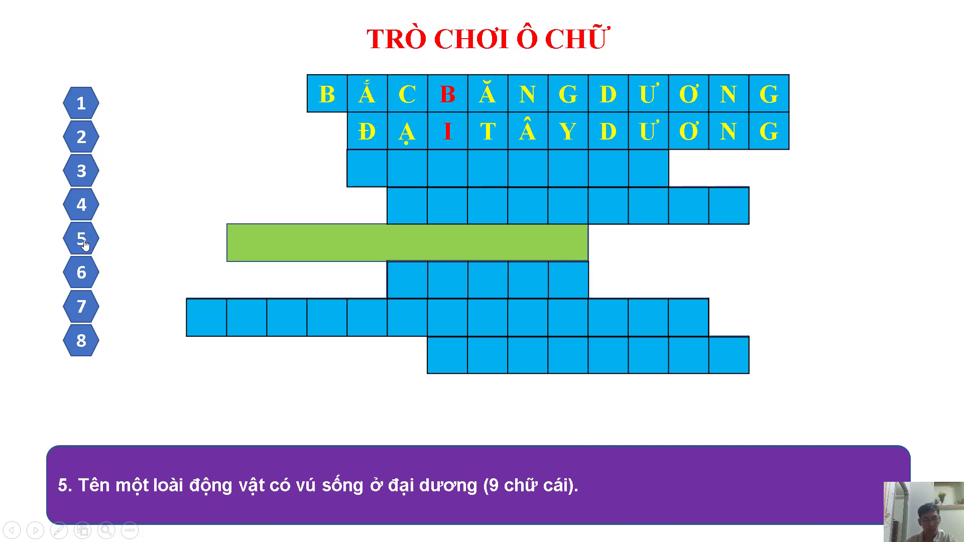
key(Escape)
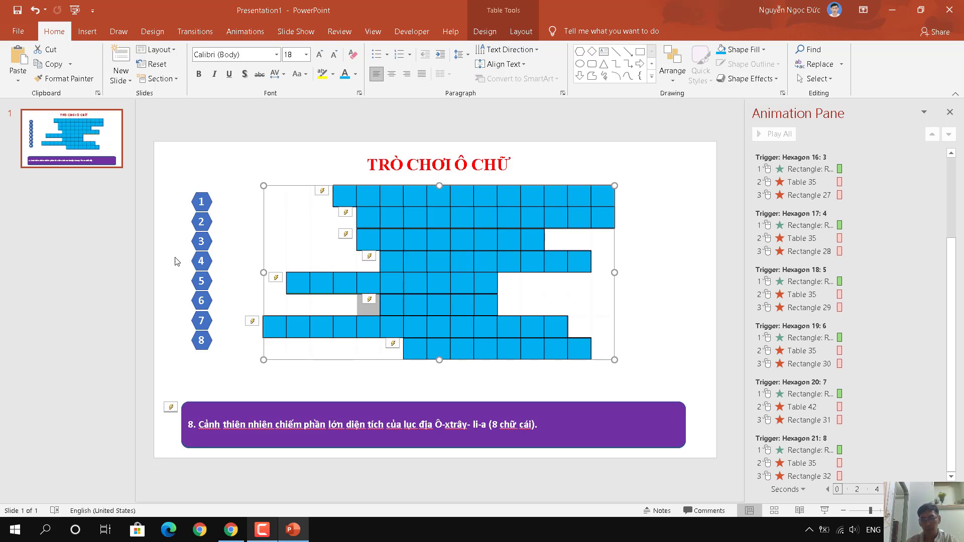
Set the table animations under Hexagons 16, 17 and 18 to Start With Previous
click(828, 182)
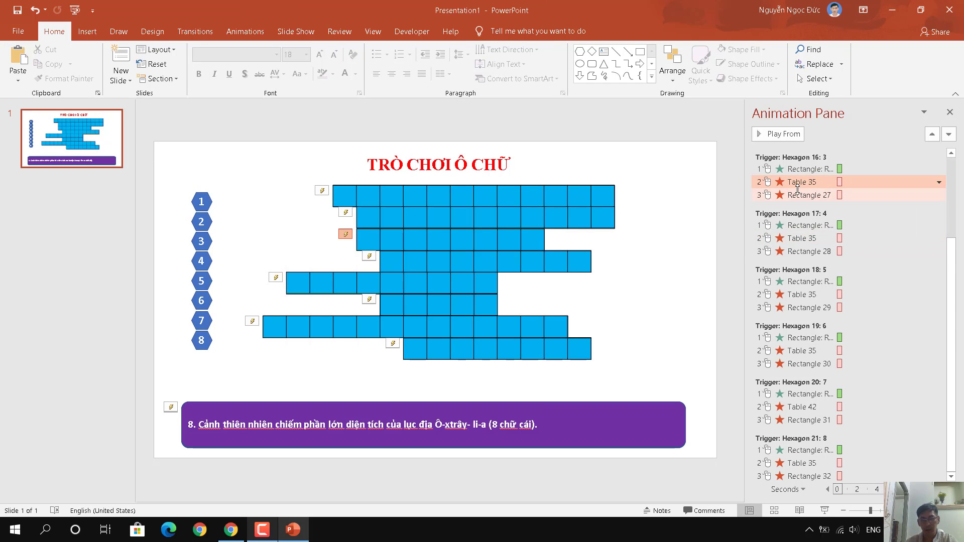
click(939, 182)
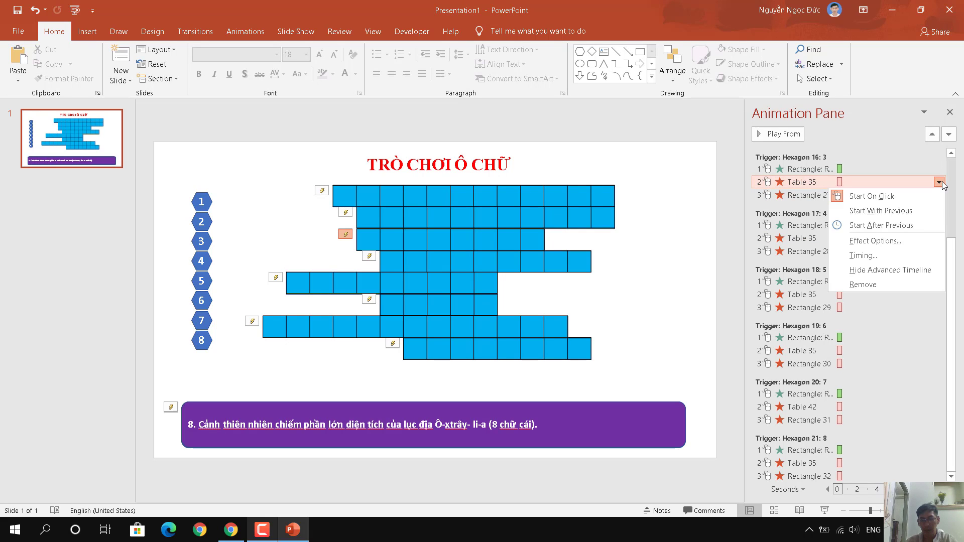
click(861, 211)
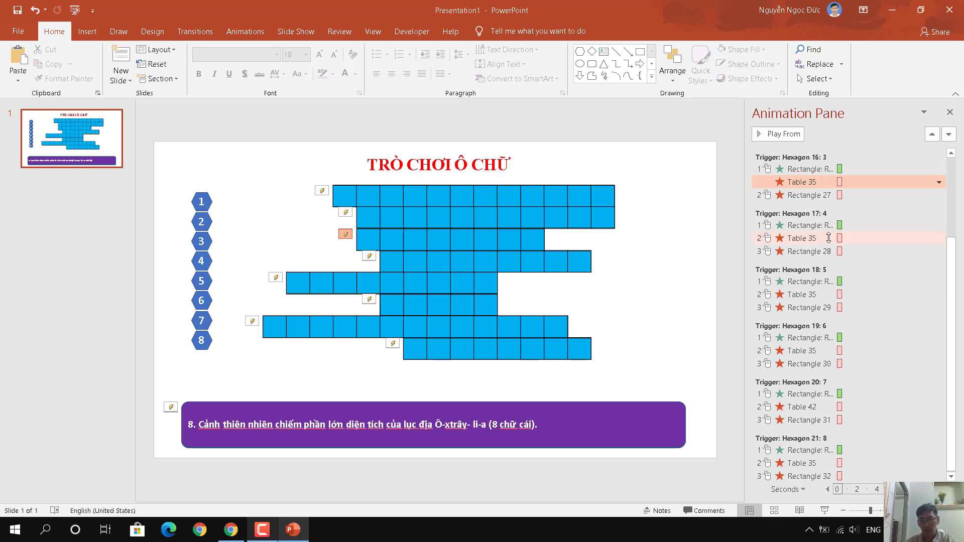
click(920, 239)
click(938, 238)
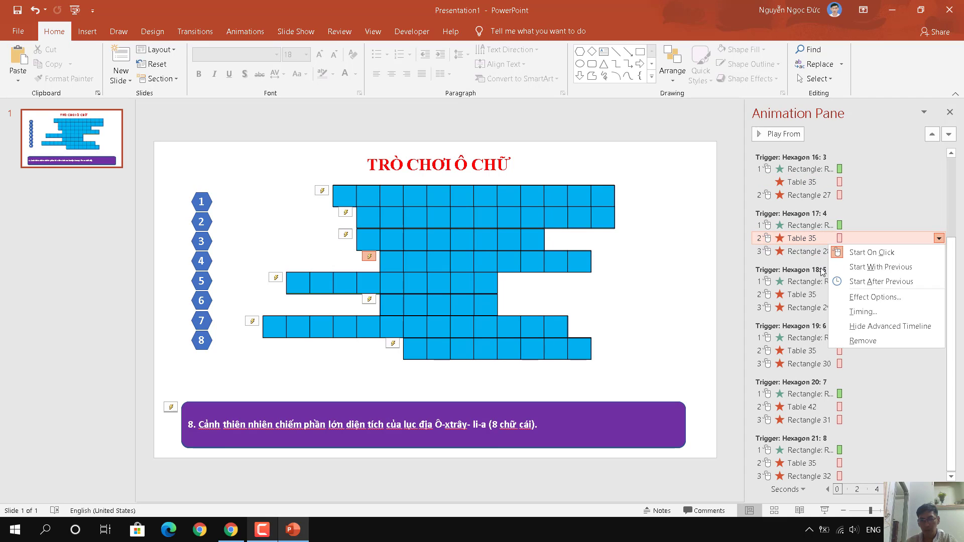
click(848, 267)
click(921, 293)
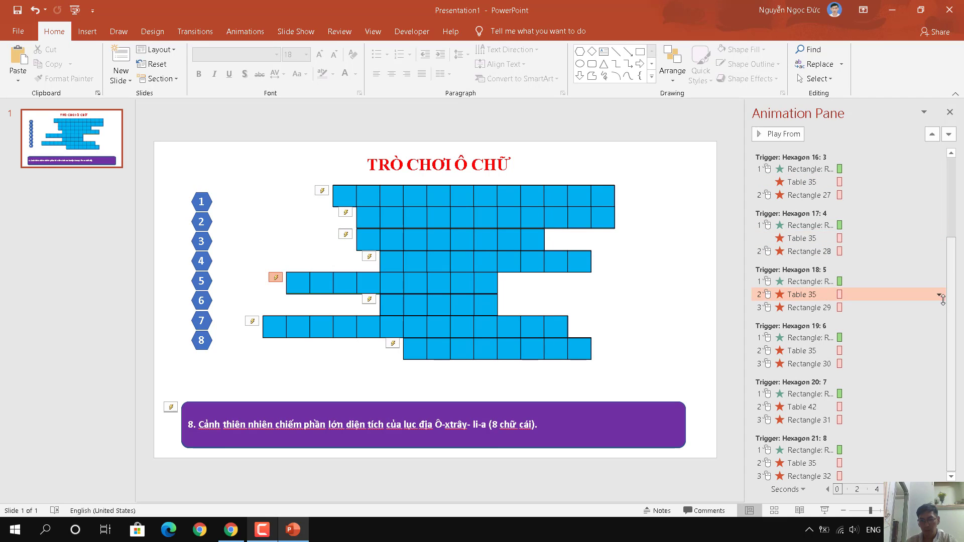
click(938, 294)
click(877, 324)
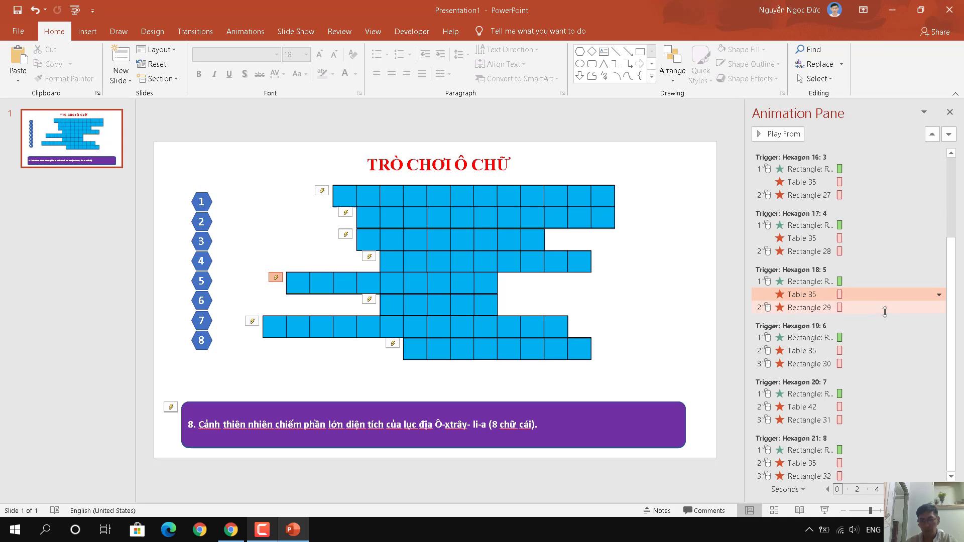
Set the table effects for hexagons 6, 7 and 8 to Start With Previous
click(885, 351)
click(938, 350)
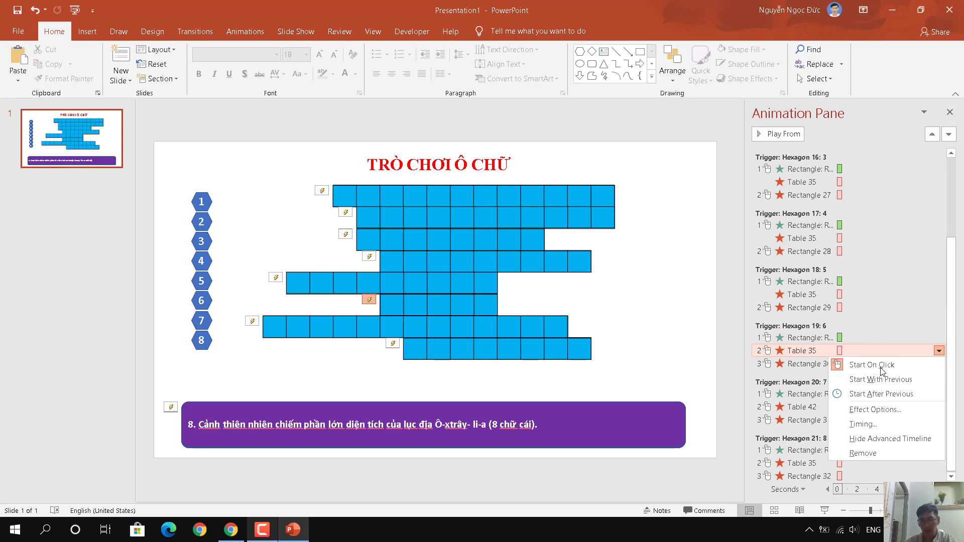
click(881, 380)
click(858, 407)
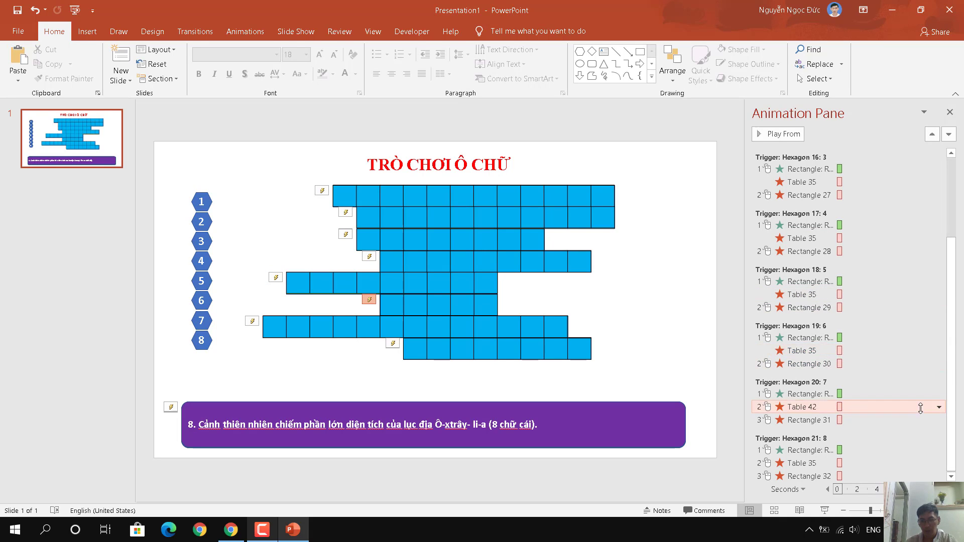
click(938, 407)
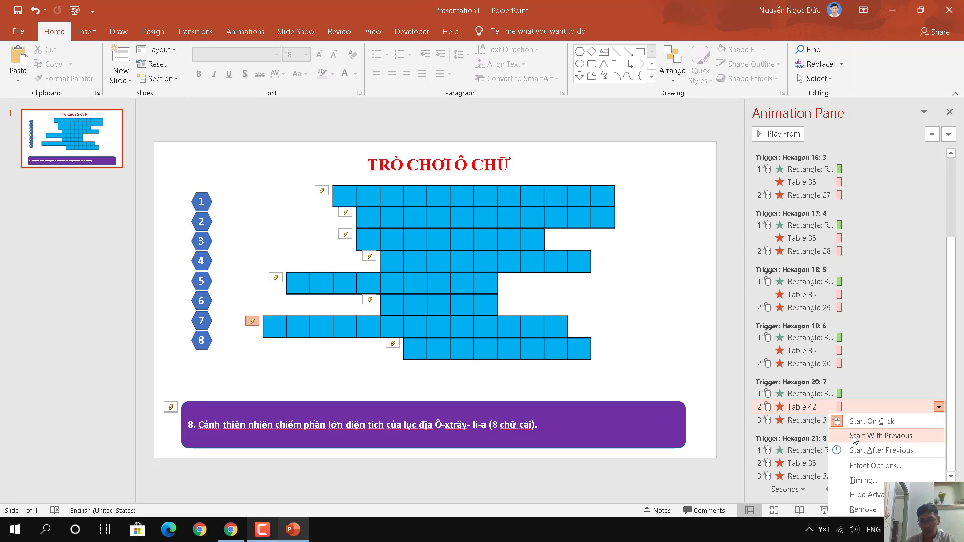
click(881, 436)
click(851, 464)
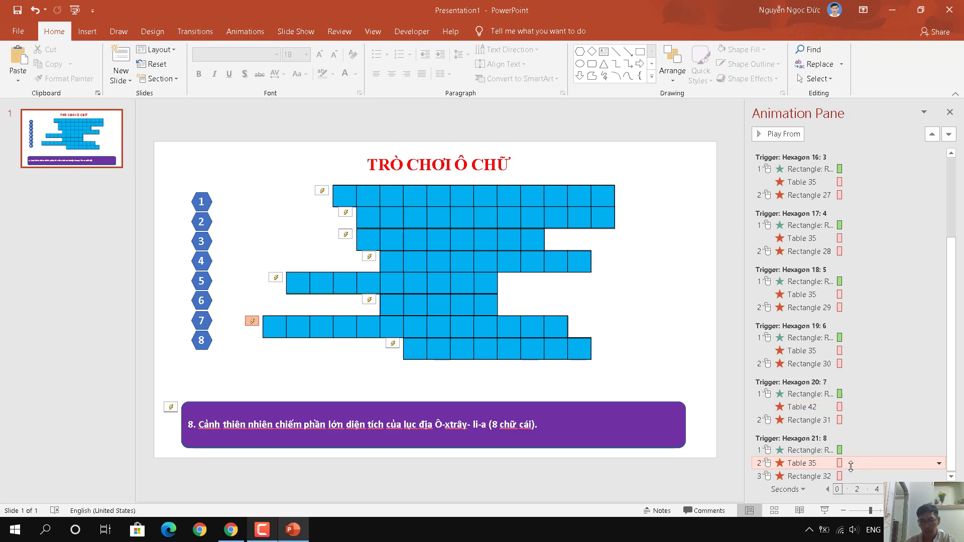
click(938, 463)
click(869, 434)
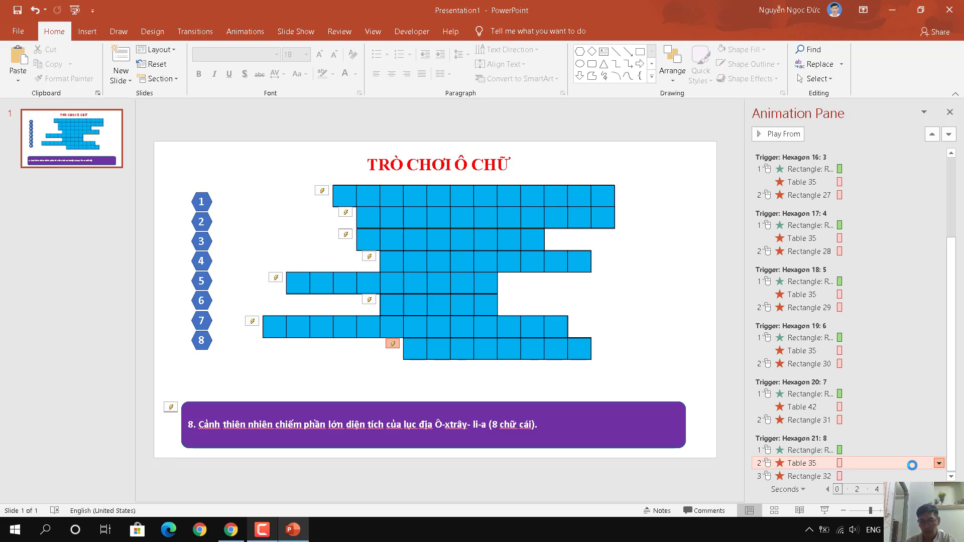
click(572, 351)
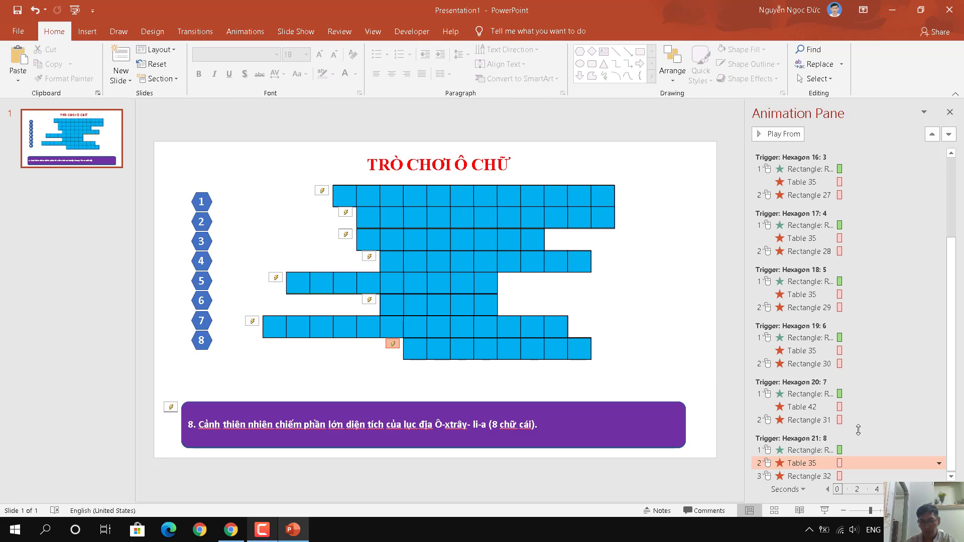
click(938, 465)
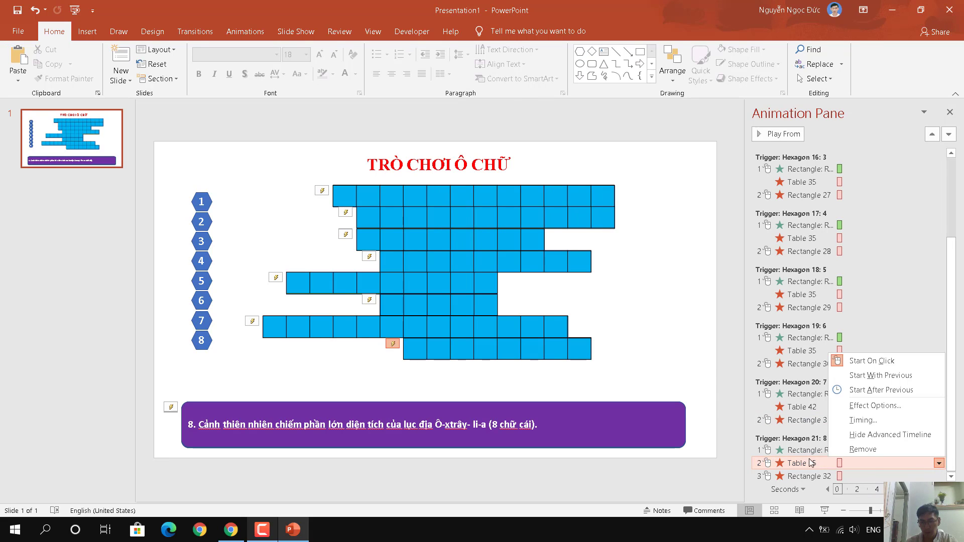
click(860, 383)
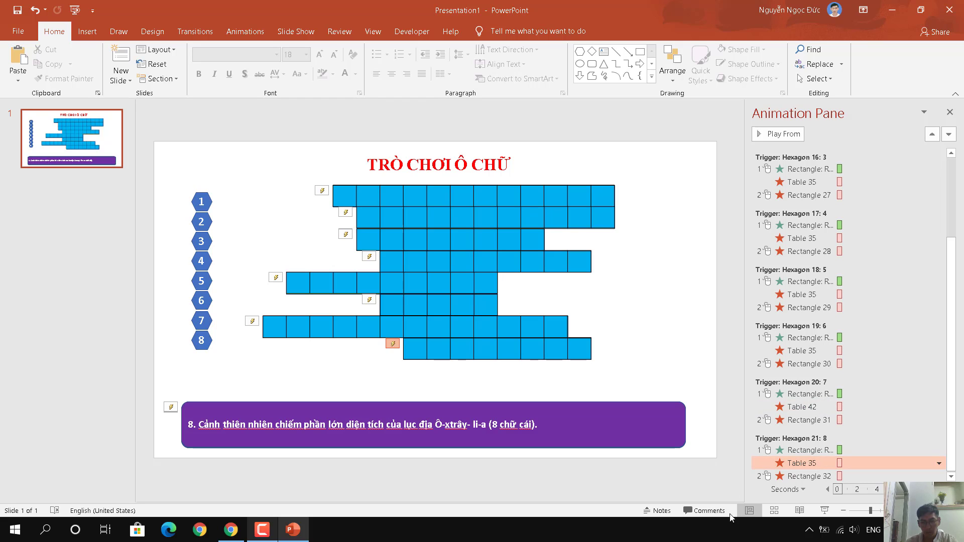
click(829, 512)
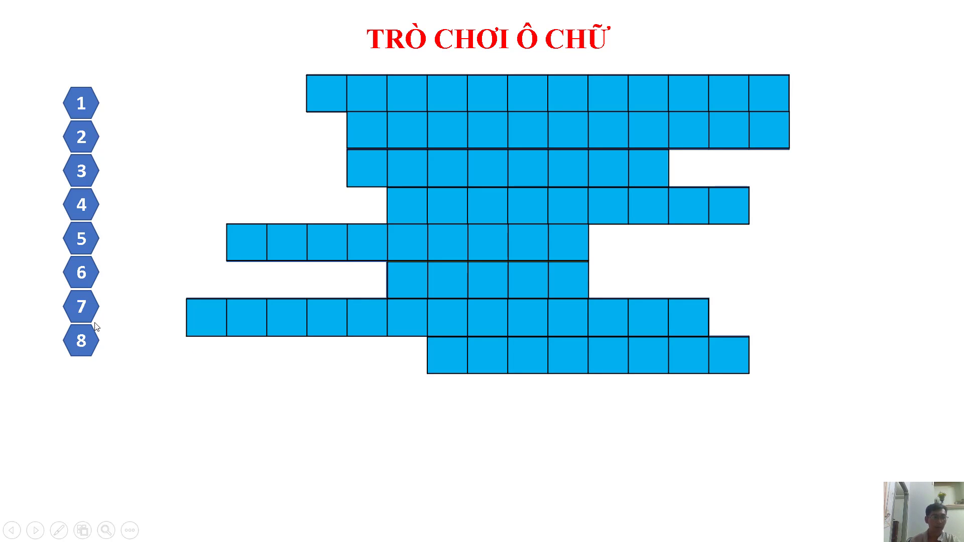
click(75, 346)
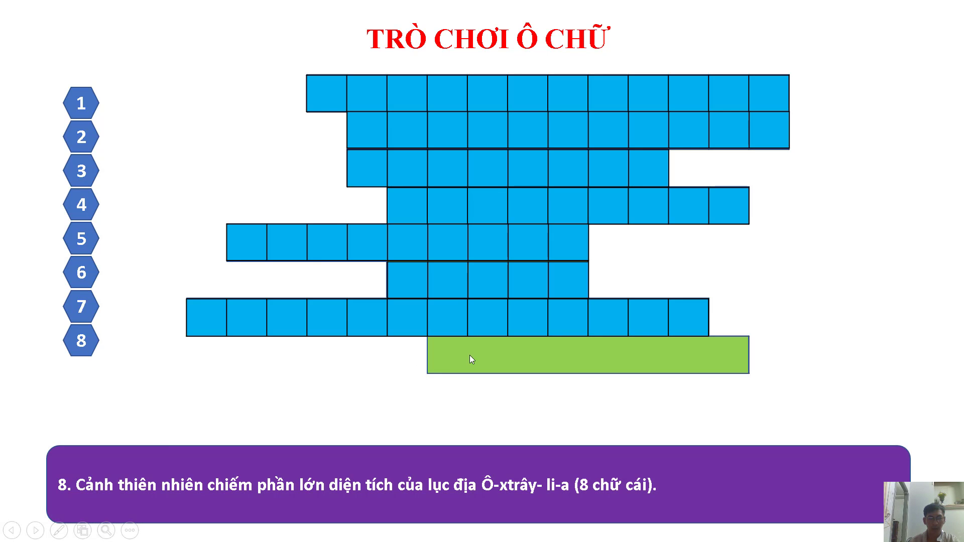
click(86, 350)
key(Escape)
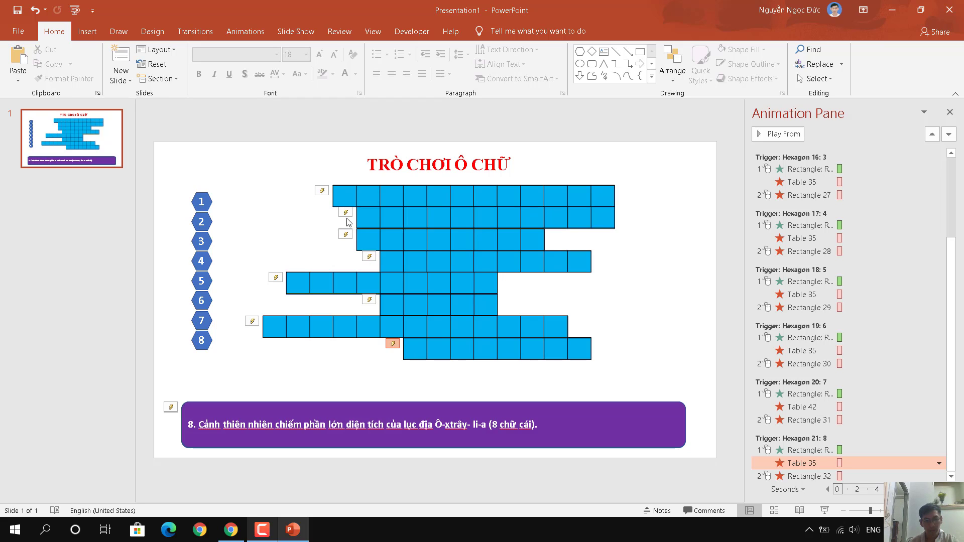
drag(344, 195, 611, 197)
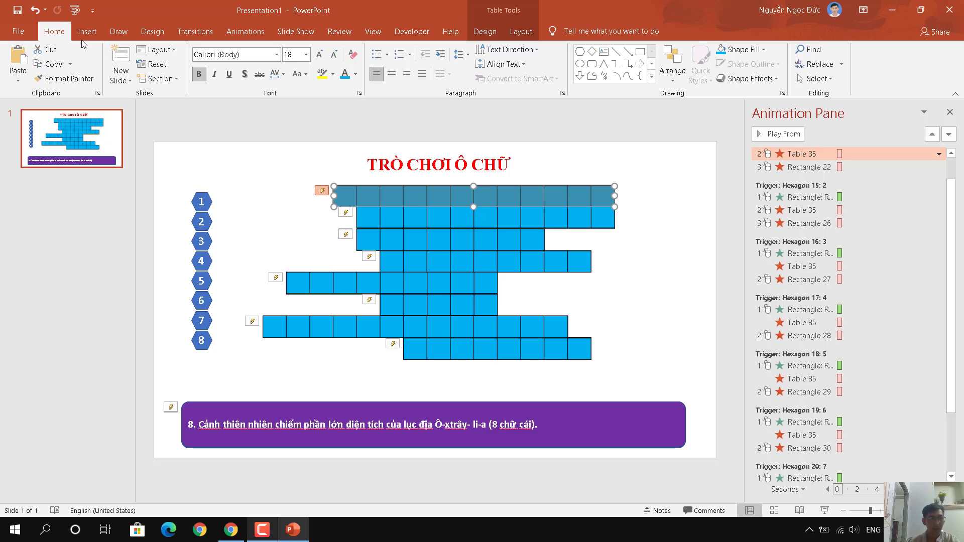
Shade the first crossword row gold from Table Design shading
click(485, 31)
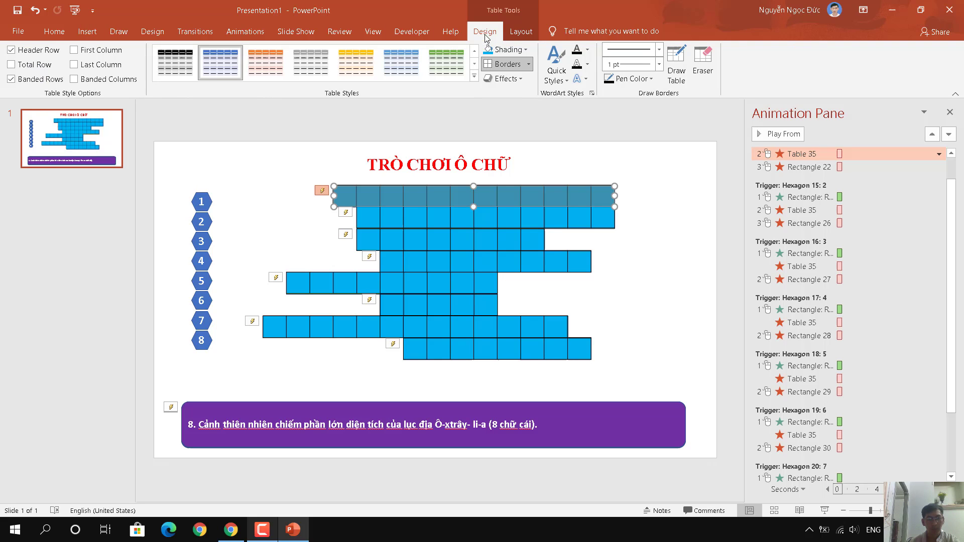
click(527, 50)
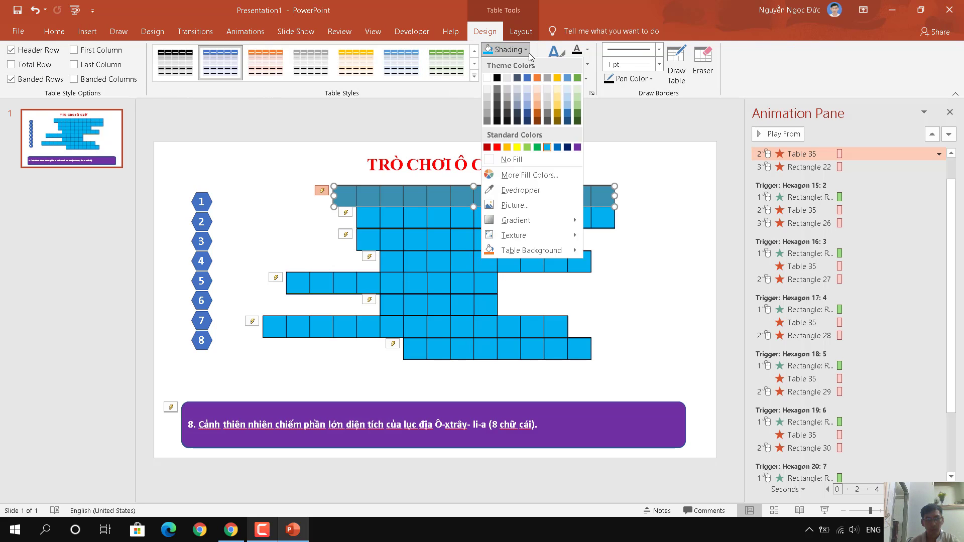
click(507, 147)
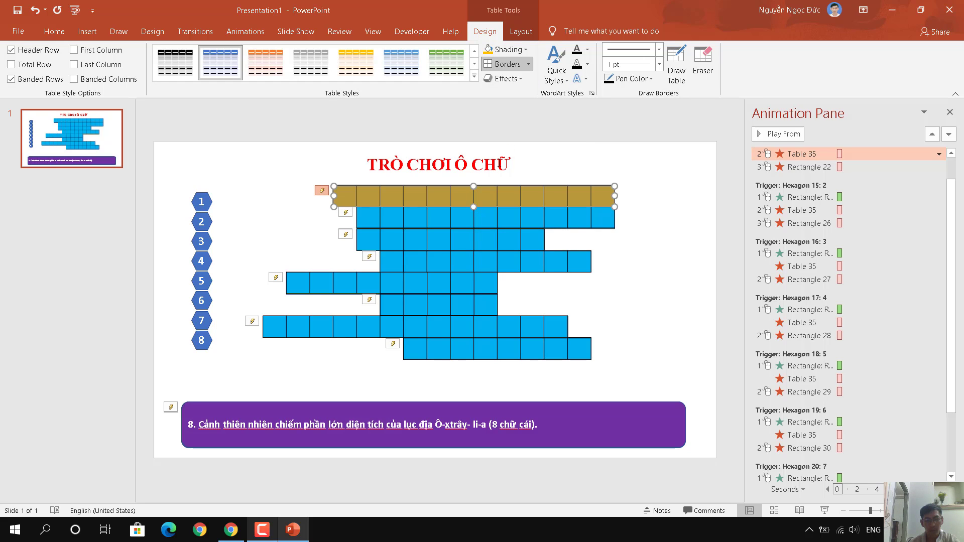
click(525, 50)
click(283, 211)
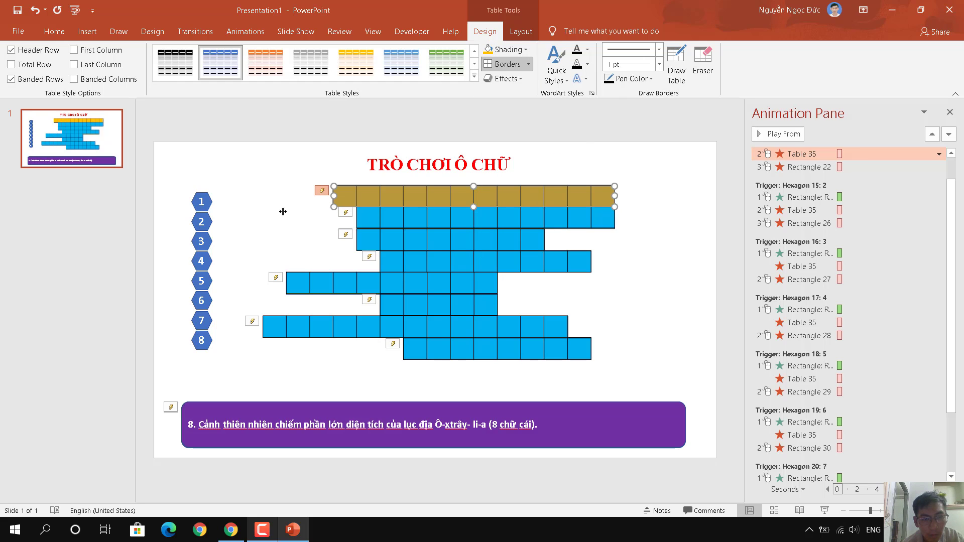
Select all cells of the second-row table and shade them gold
click(375, 220)
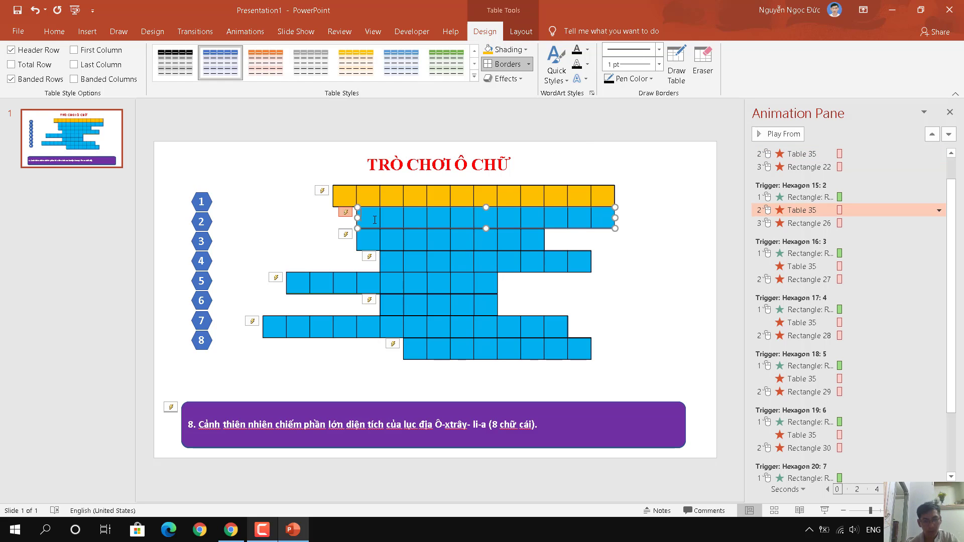
click(348, 195)
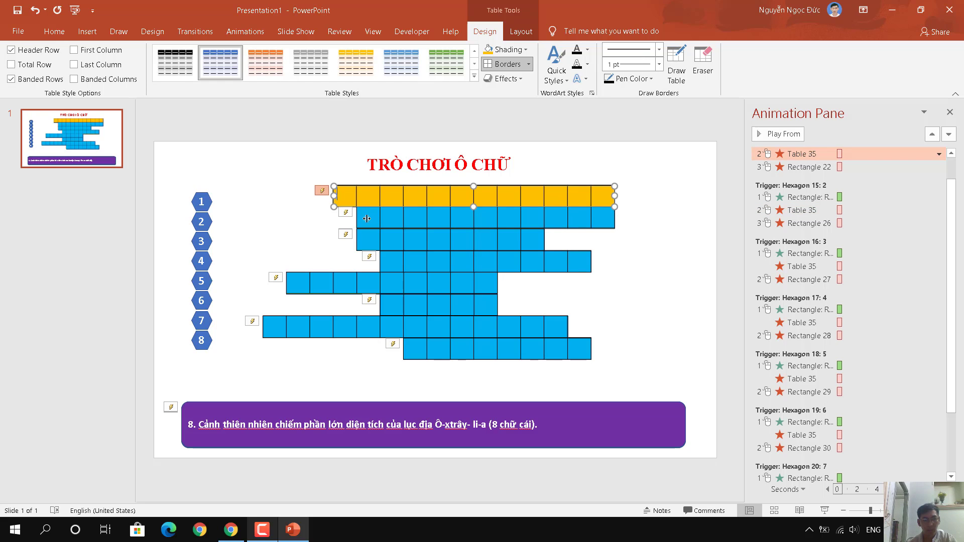
click(367, 218)
drag(541, 218, 622, 220)
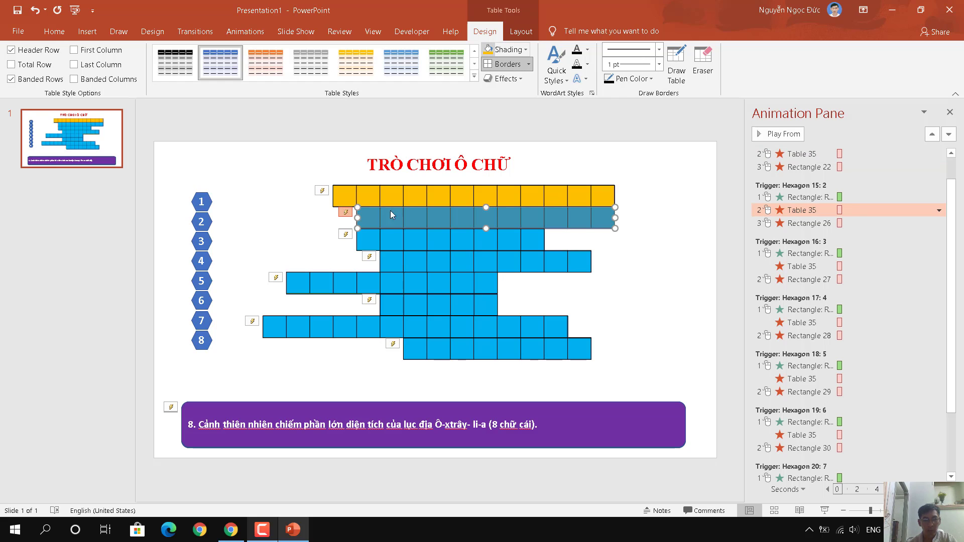
click(487, 49)
Undo an accidental table shift, then shade the third row's cells gold
click(374, 242)
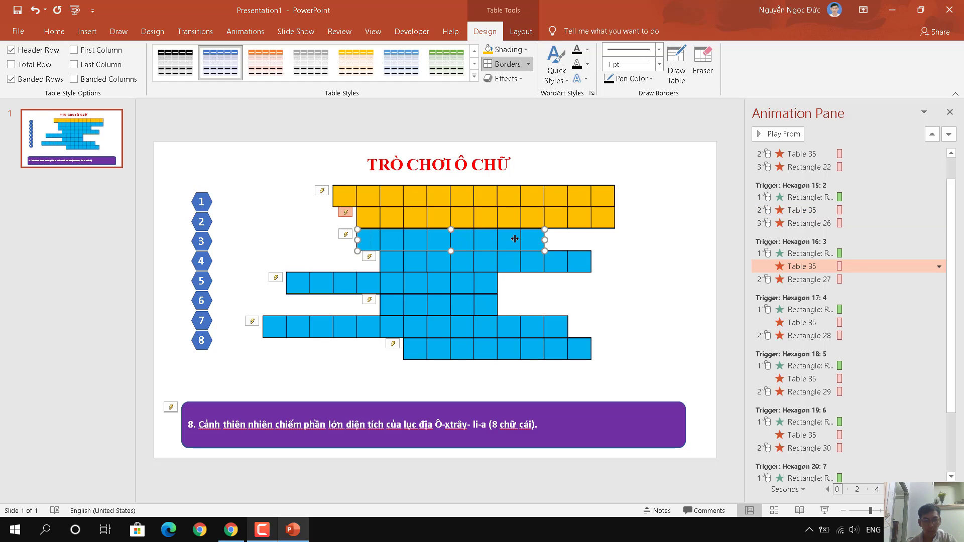
click(530, 240)
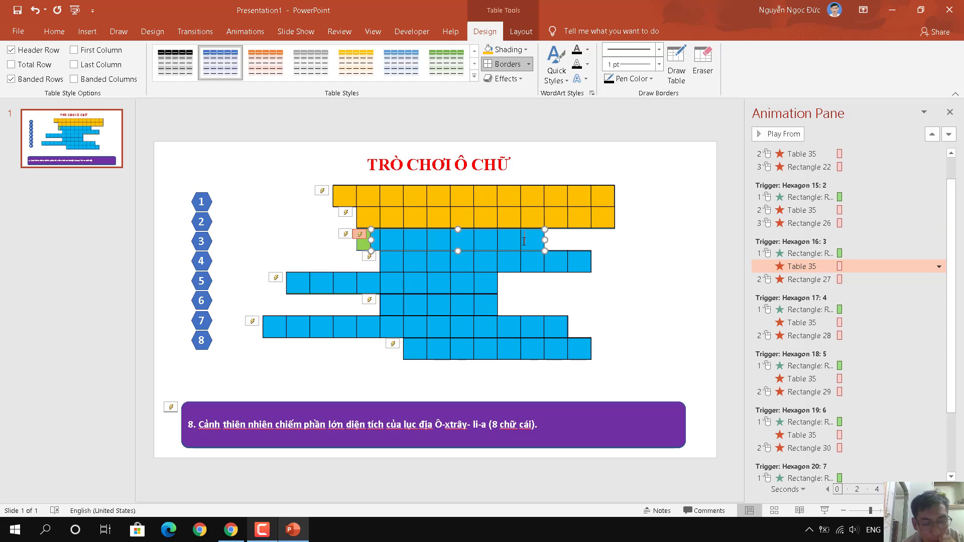
key(ctrl+z)
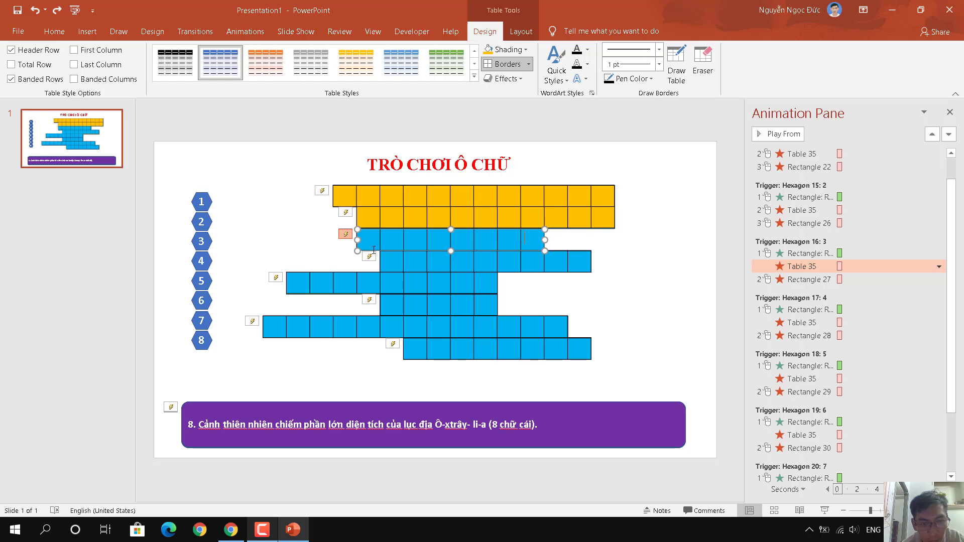
drag(535, 239, 363, 250)
click(488, 50)
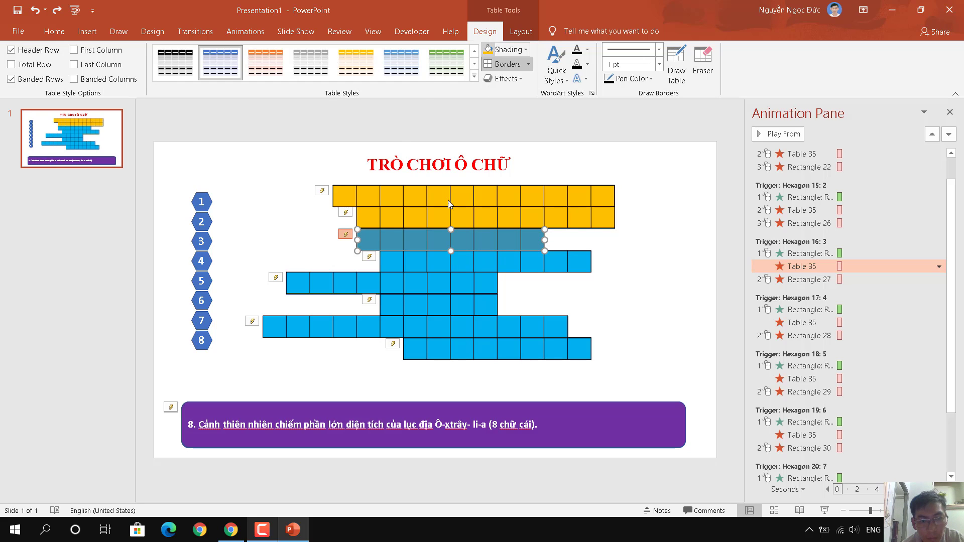
click(386, 280)
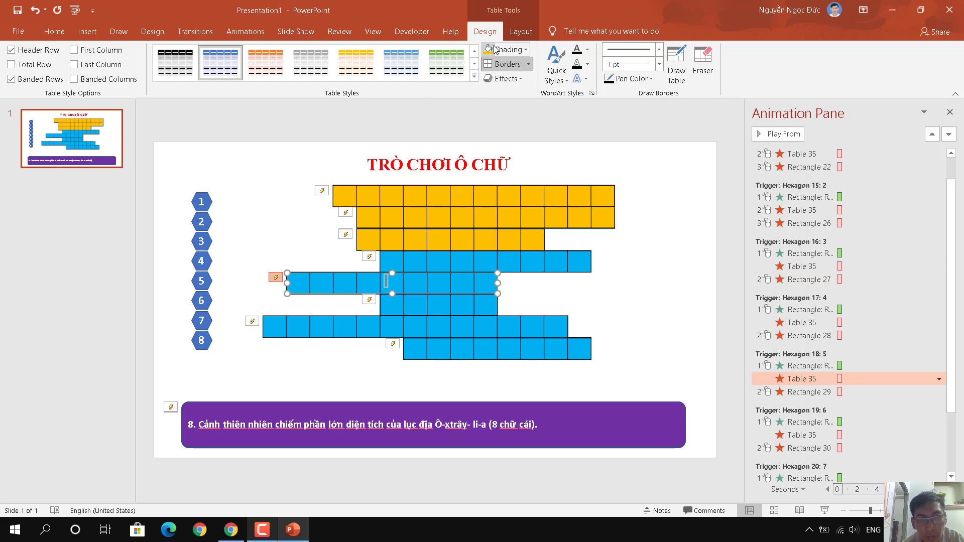
Shade all cells of rows 4 and 5 gold
click(494, 49)
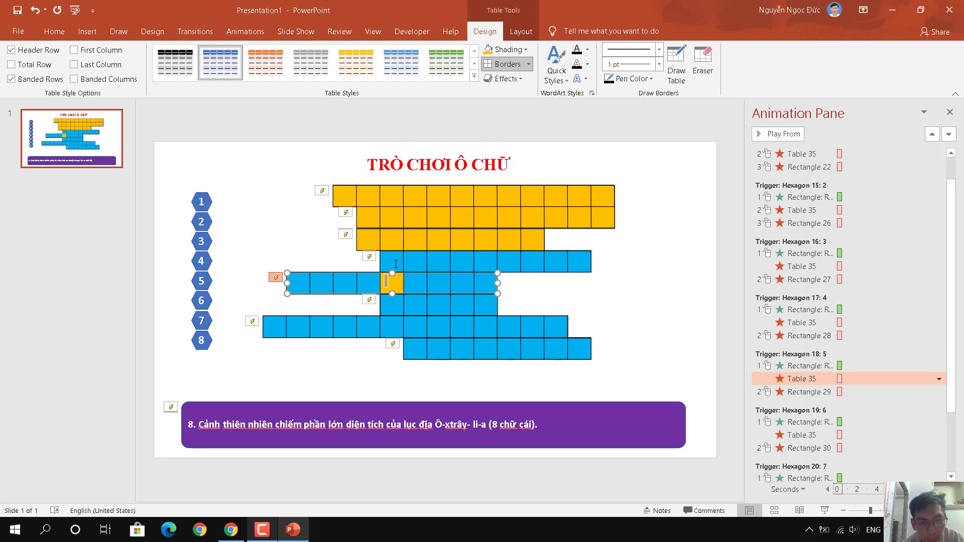
click(395, 263)
drag(561, 266, 582, 264)
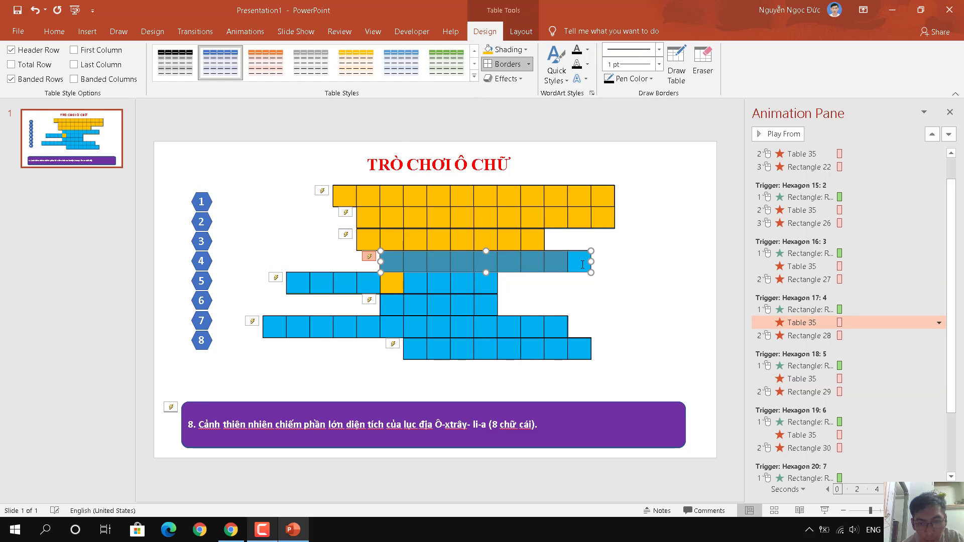
click(488, 48)
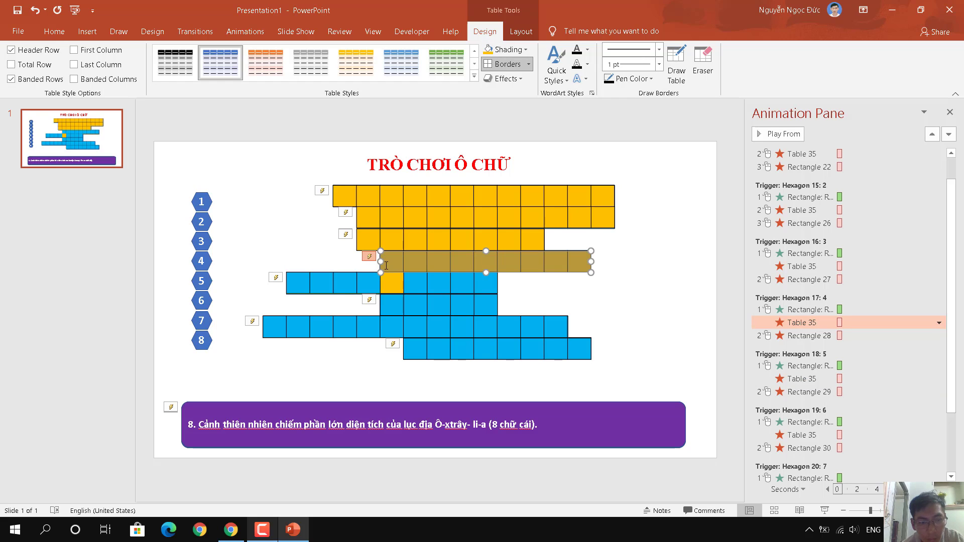
click(299, 285)
drag(299, 283, 490, 283)
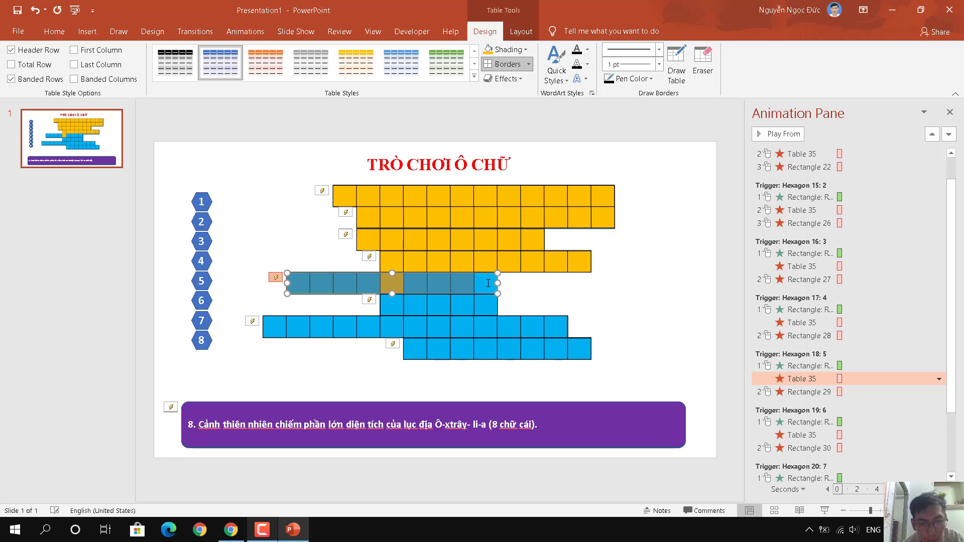
click(487, 49)
Shade rows 6, 7 and the row-8 answer table gold, then deselect to check
drag(393, 306, 489, 305)
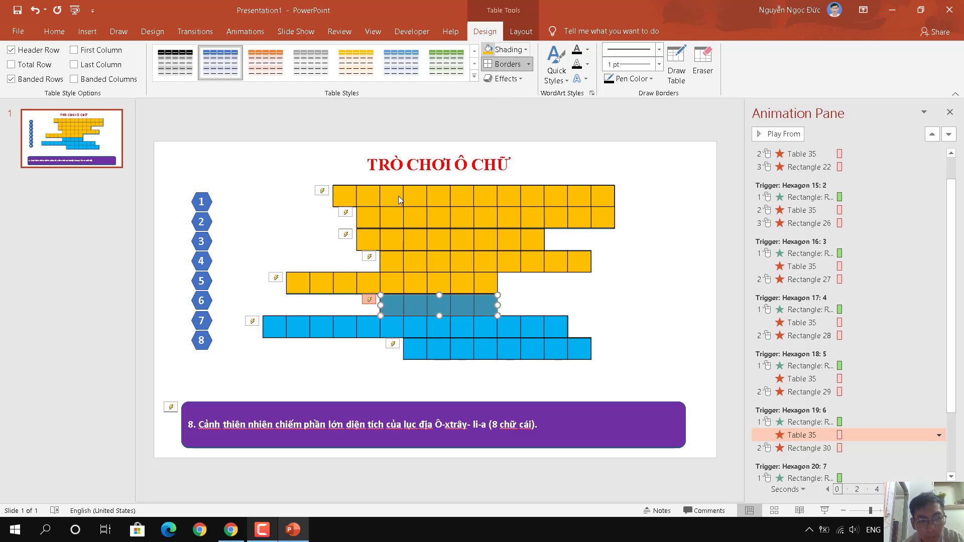
click(489, 49)
click(271, 328)
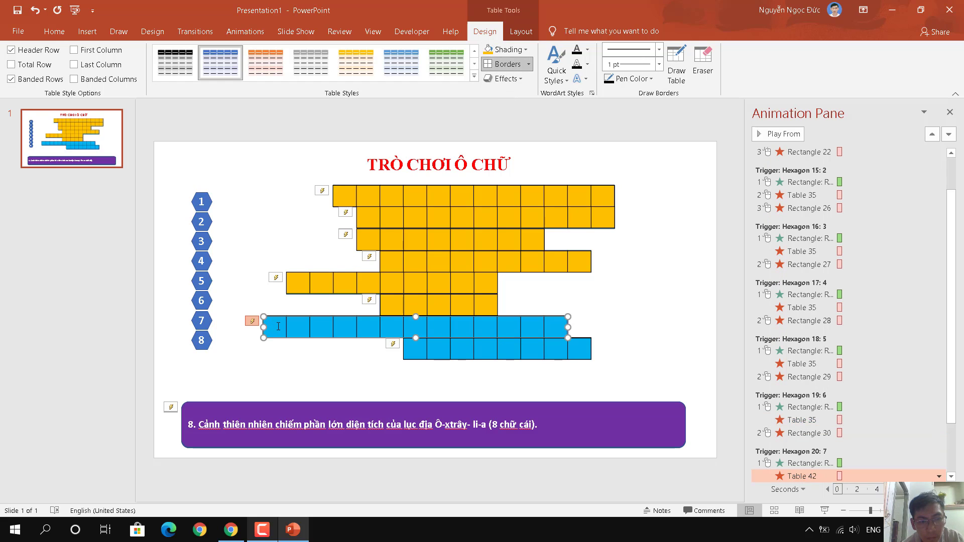
drag(275, 327, 556, 327)
click(490, 49)
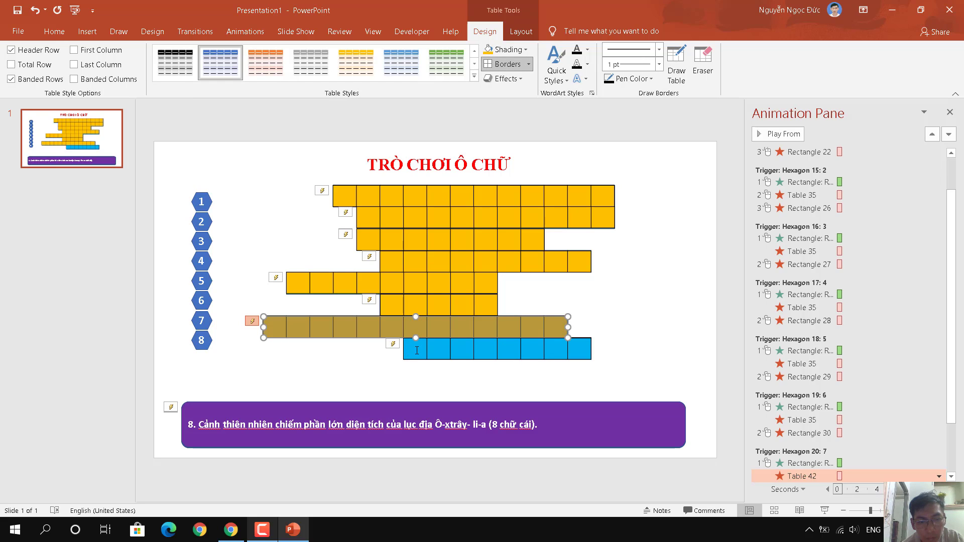
drag(411, 352, 579, 350)
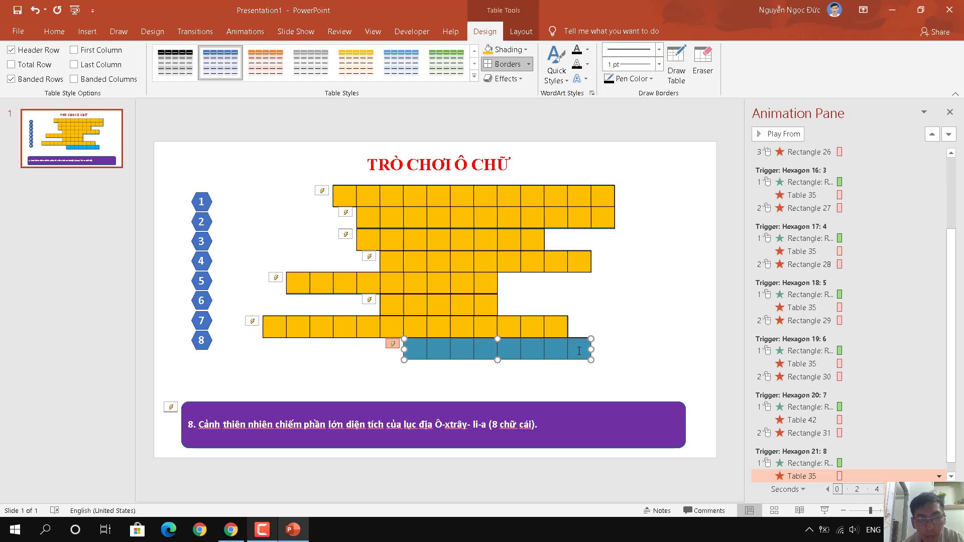
click(489, 50)
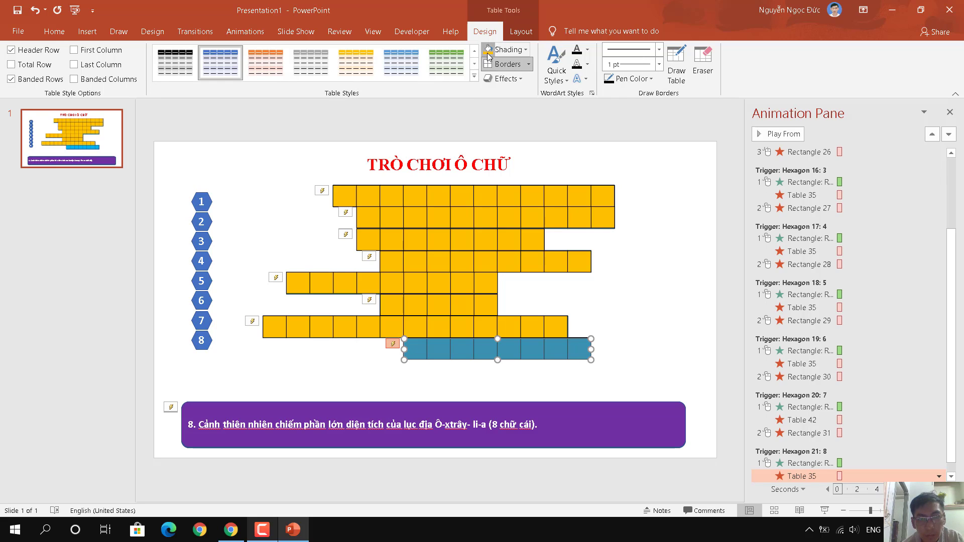
click(256, 211)
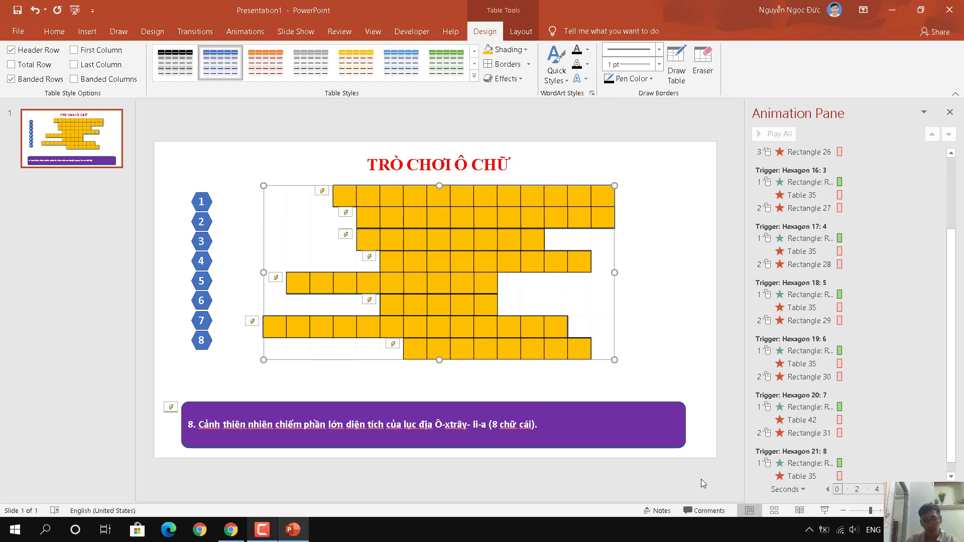
click(823, 511)
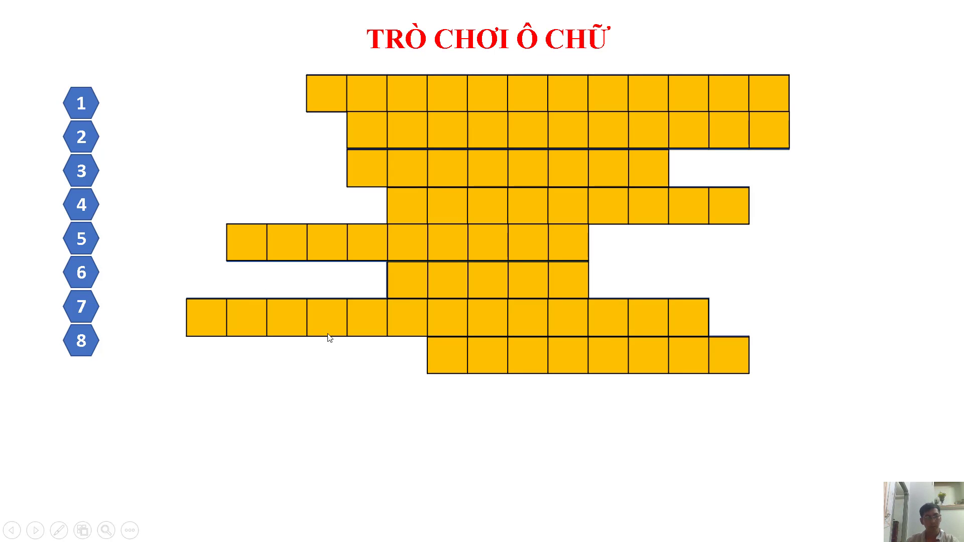
click(81, 103)
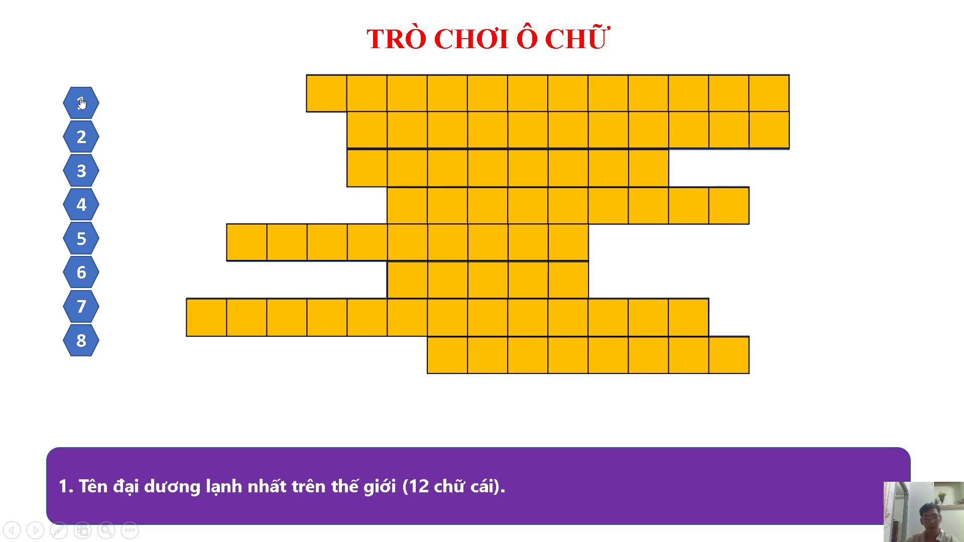
click(81, 102)
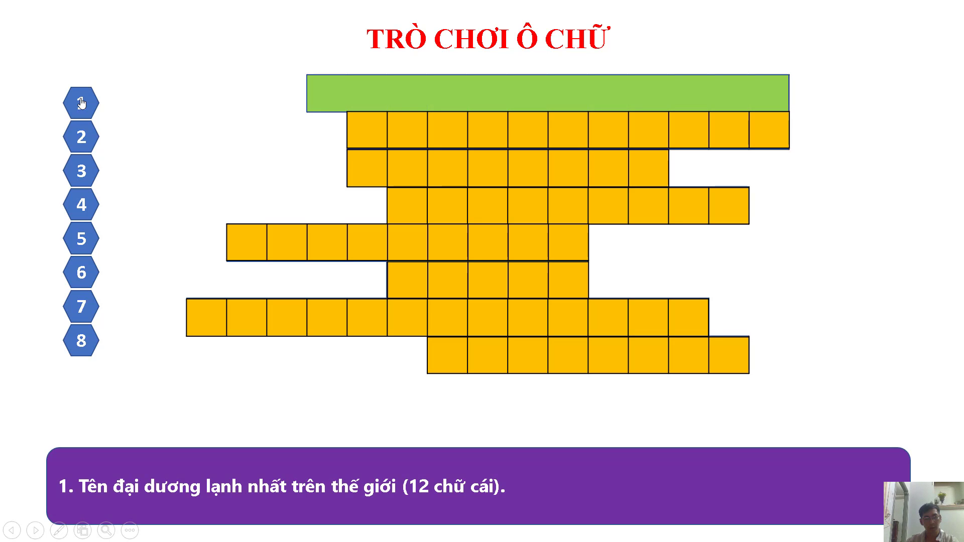
click(82, 103)
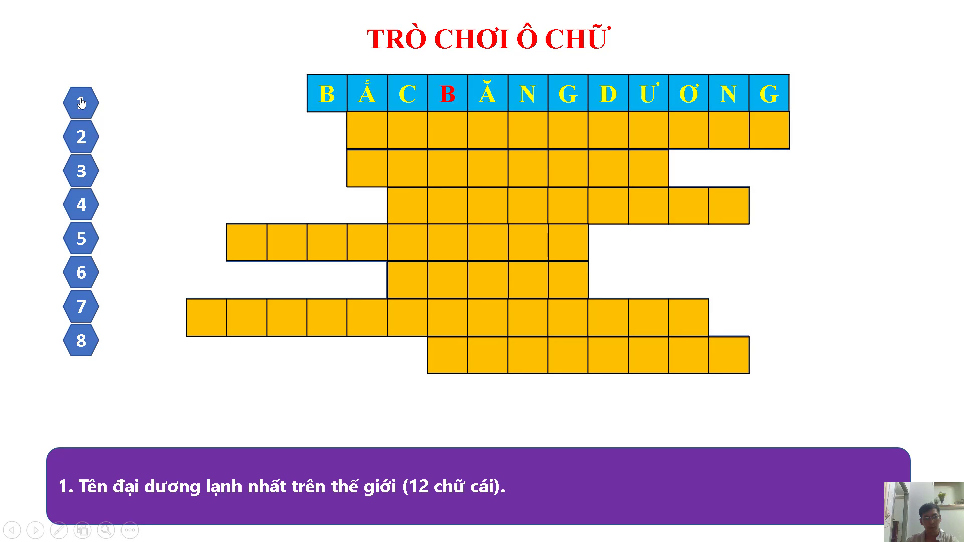
click(85, 151)
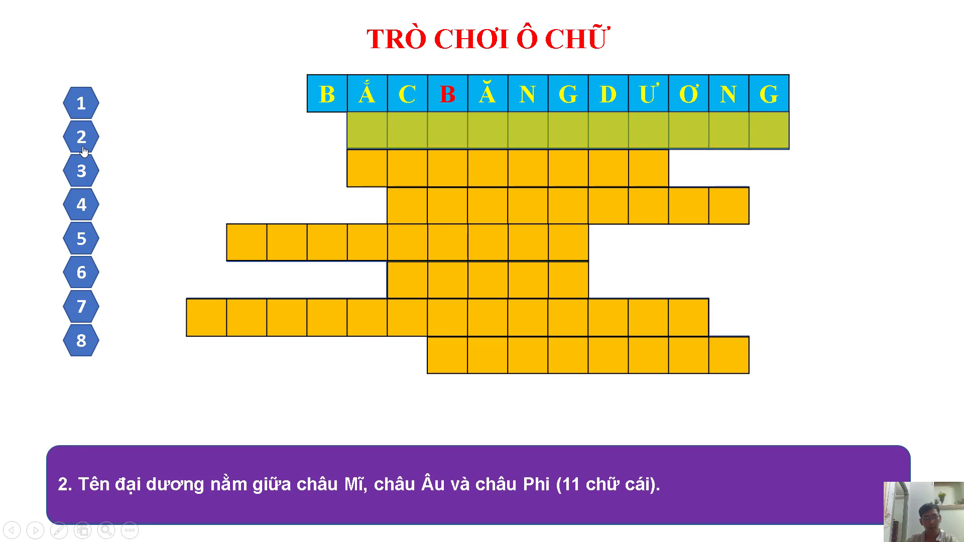
Set both Table 35 exits under Hexagons 14 and 15 to Start With Previous, then replay the show
key(Escape)
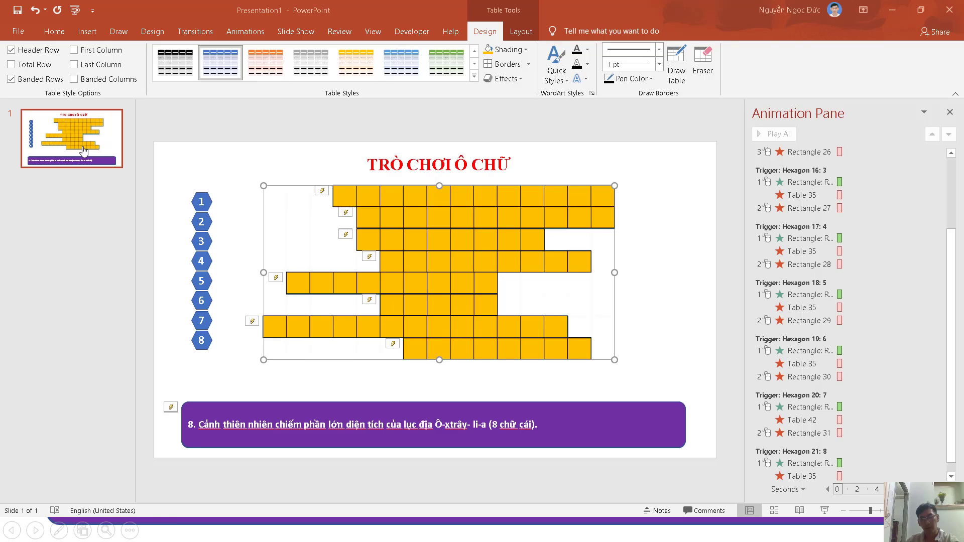
scroll(812, 228, up, 5)
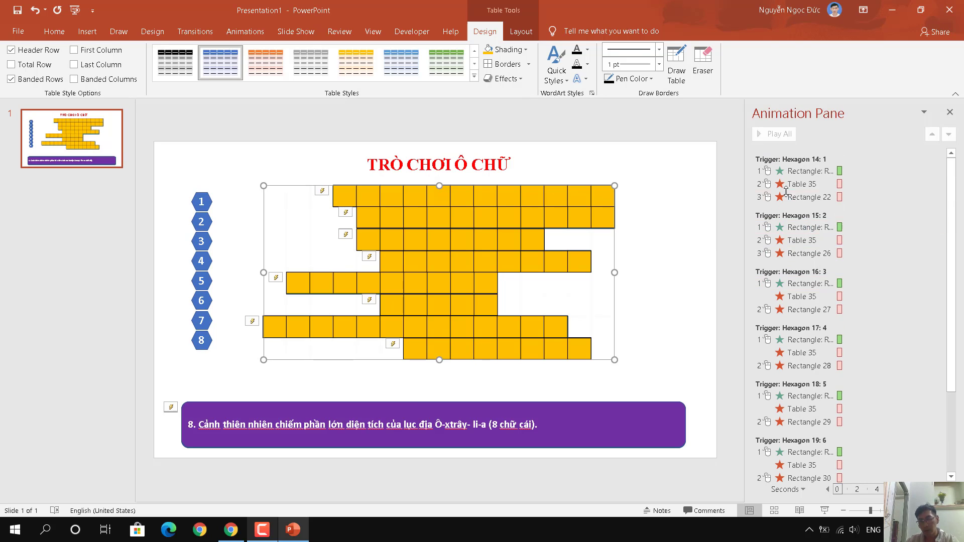
click(902, 184)
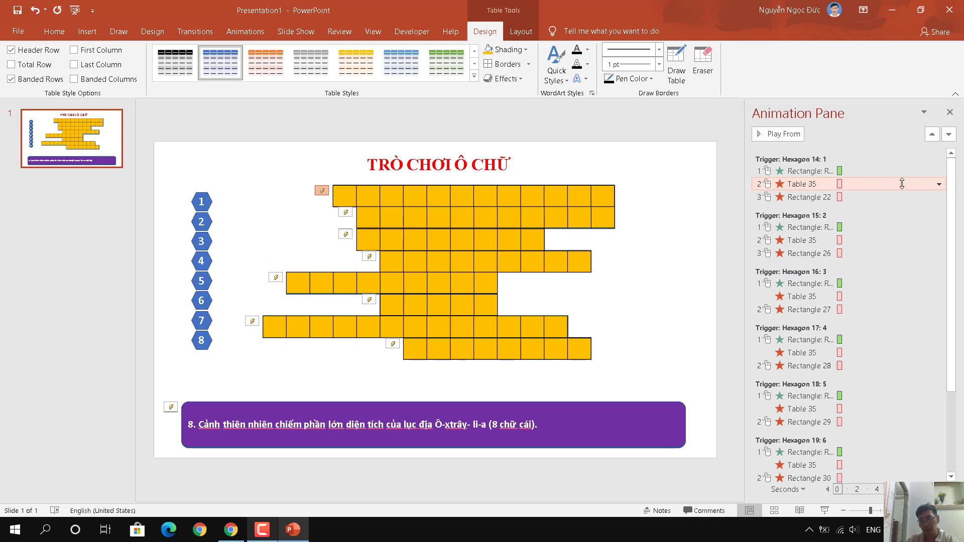
click(938, 185)
click(864, 211)
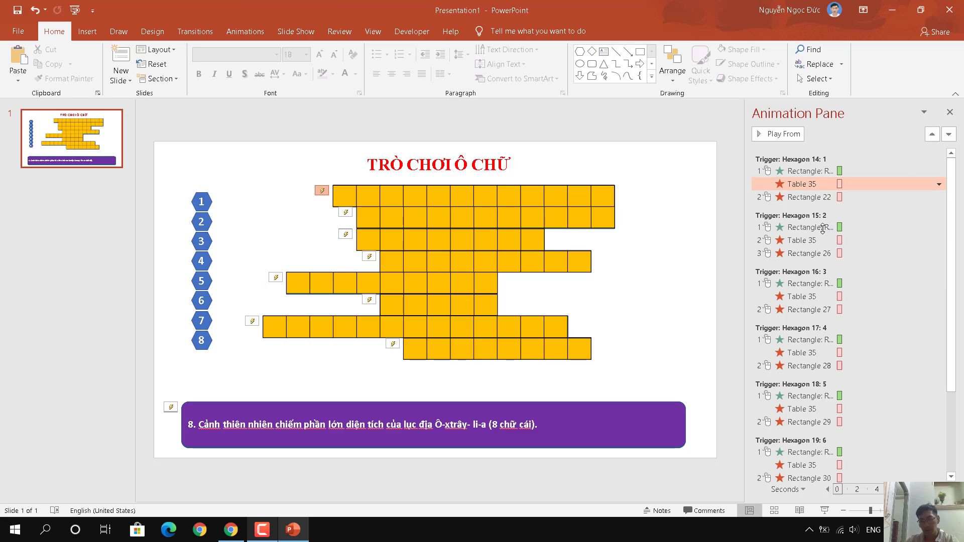
click(898, 241)
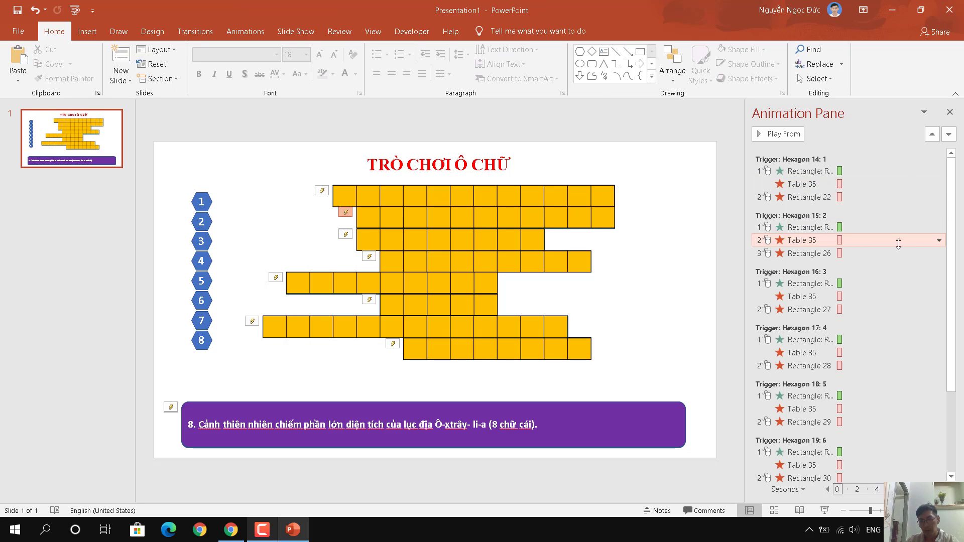
click(938, 241)
click(863, 265)
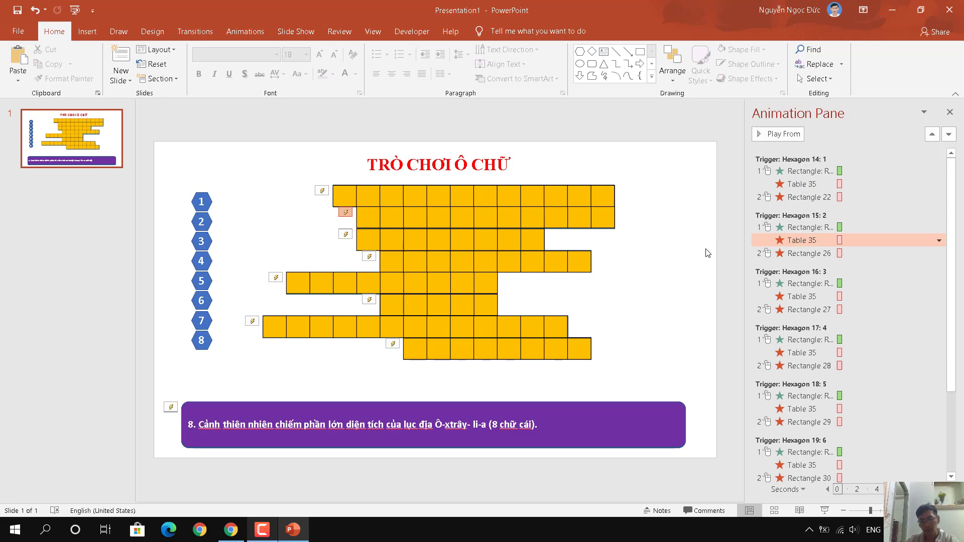
scroll(782, 303, down, 2)
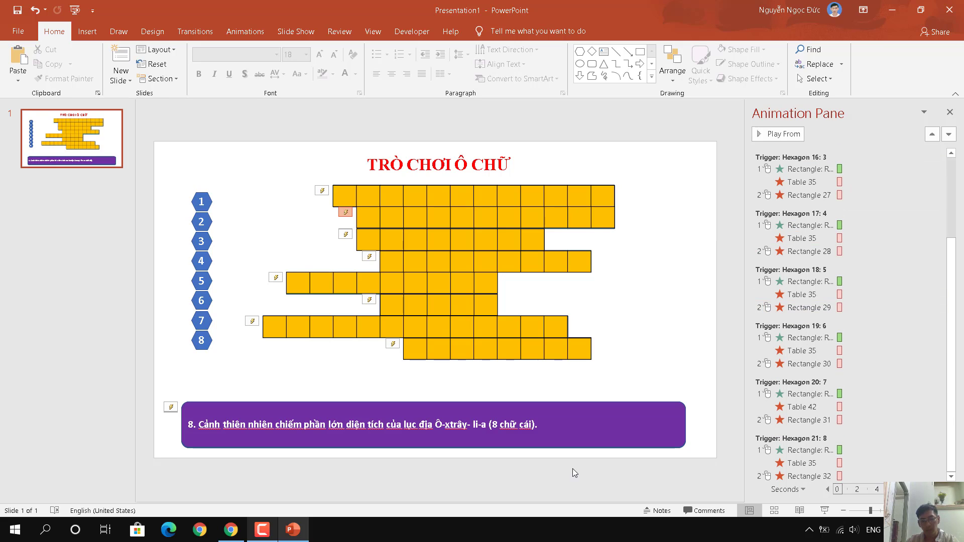
click(824, 510)
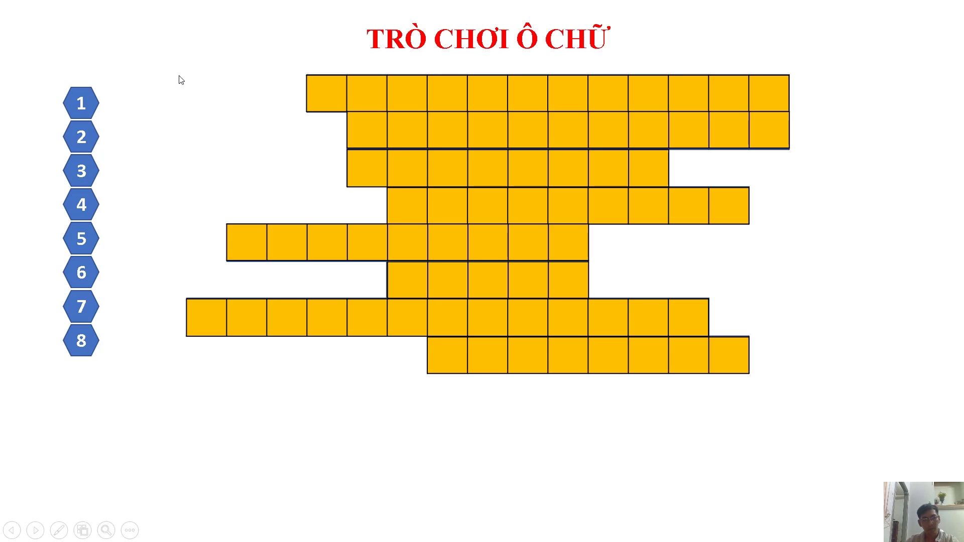
click(80, 106)
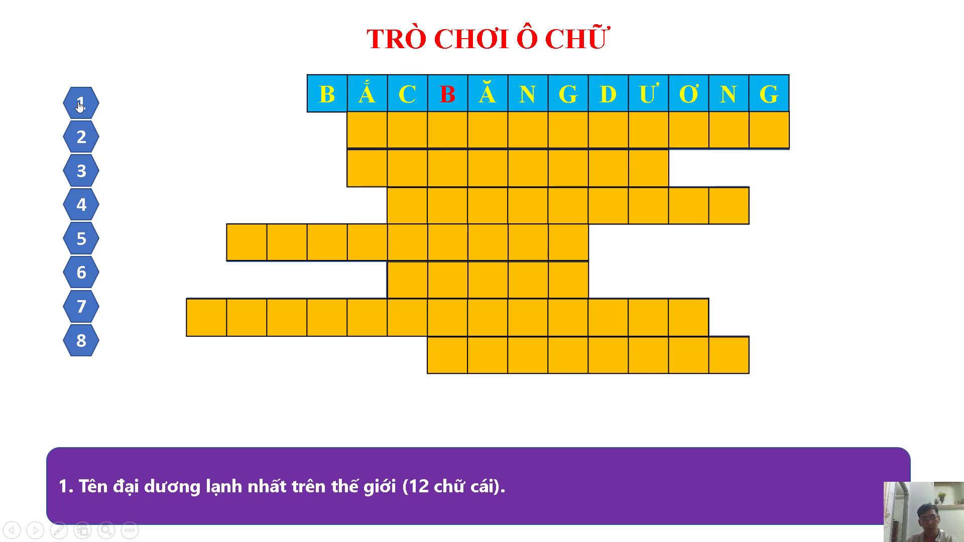
click(74, 246)
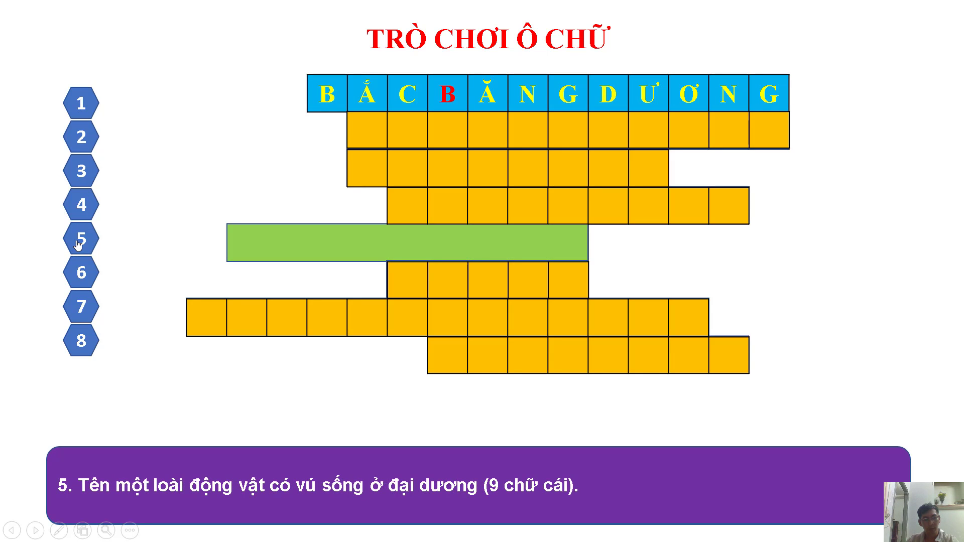
click(78, 244)
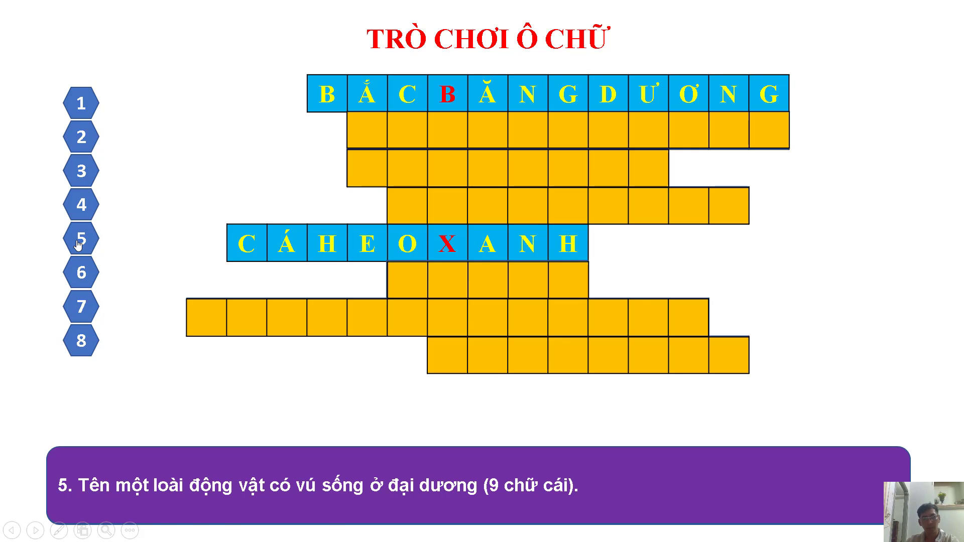
key(Escape)
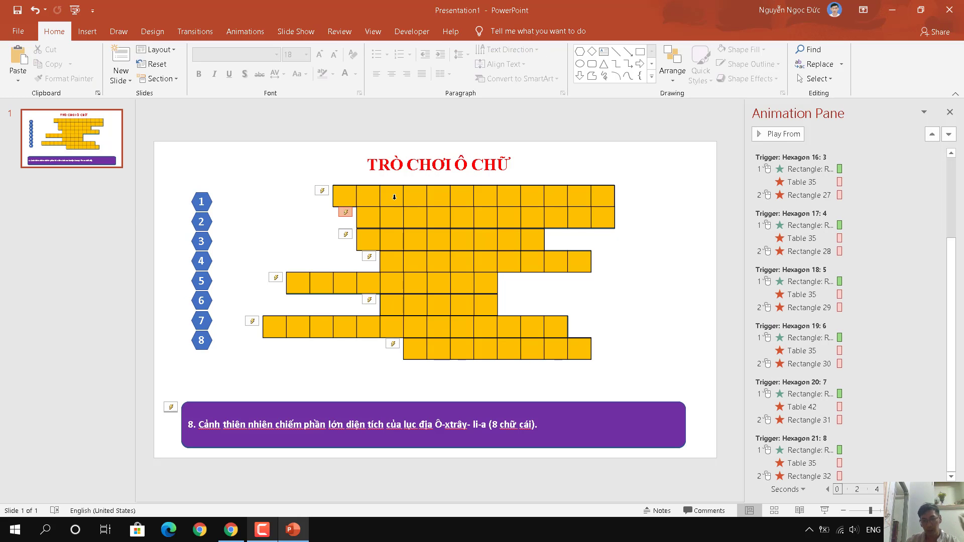
Bring up the context options for the first Rectangle animation under the Hexagon 16 trigger
click(829, 172)
right_click(829, 173)
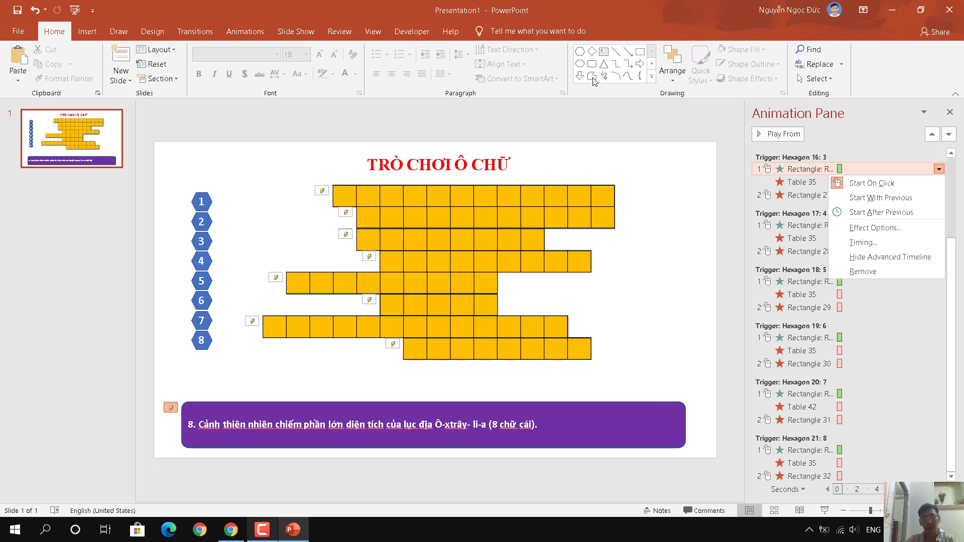
Give the first hexagon's answer fade the Click sound
click(883, 229)
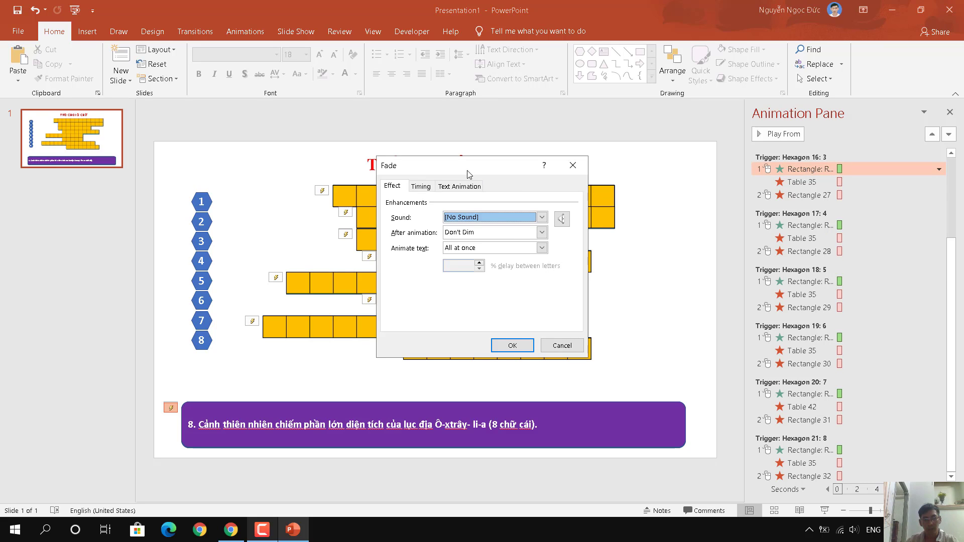
click(500, 217)
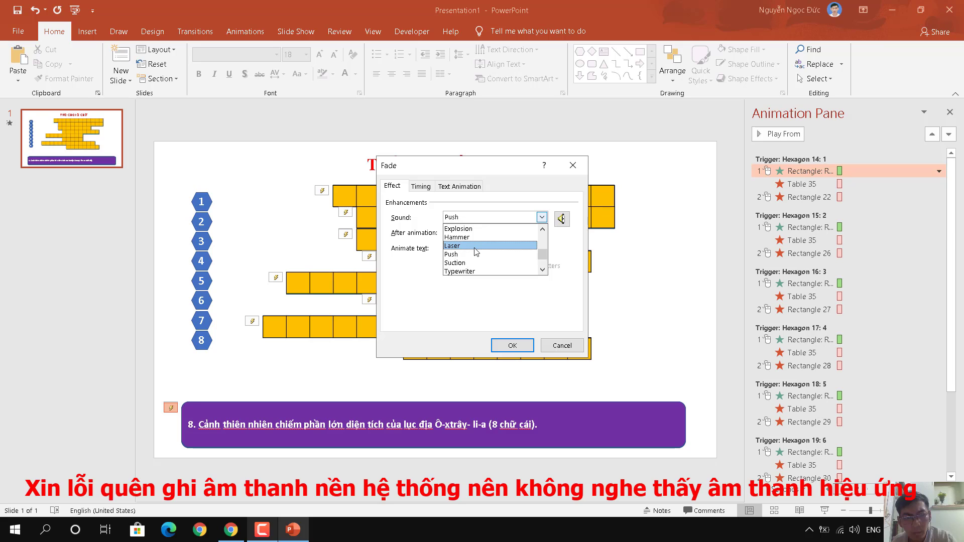
scroll(476, 251, down, 2)
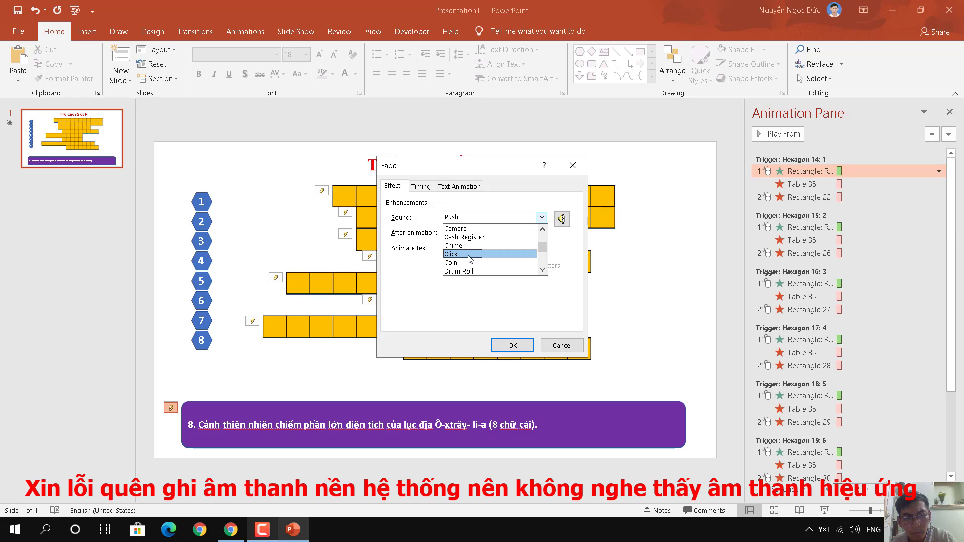
click(470, 255)
click(511, 347)
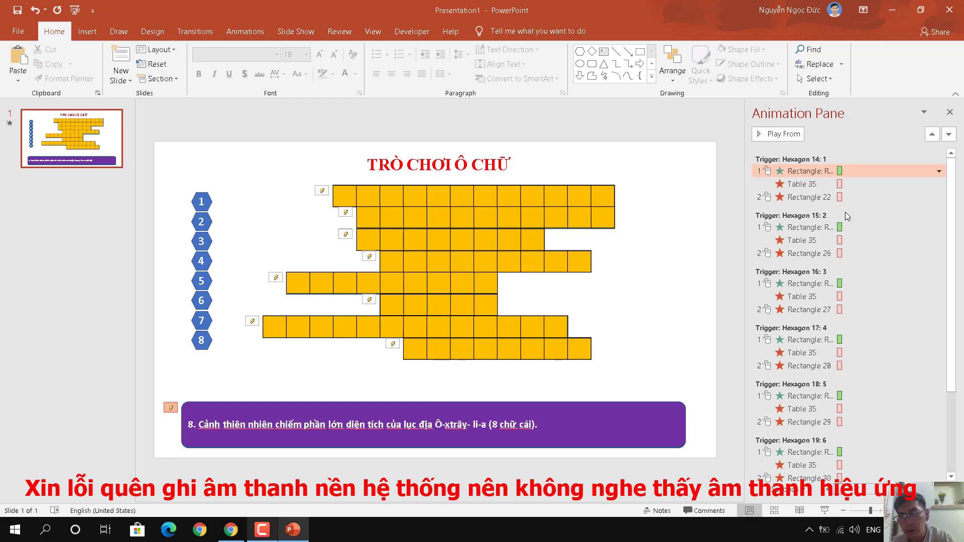
Set the Hexagon 15 reveal animation to play the Chime sound
click(937, 228)
click(938, 228)
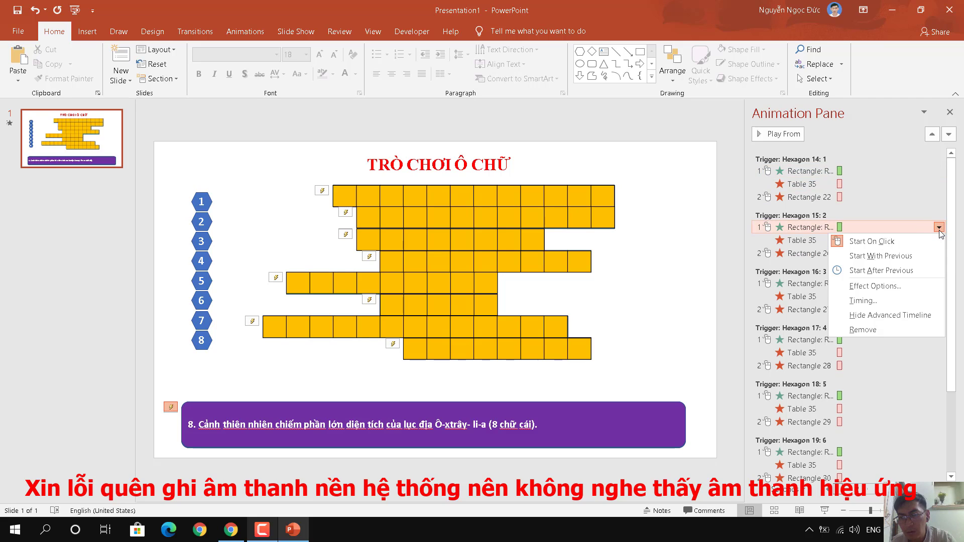
click(874, 286)
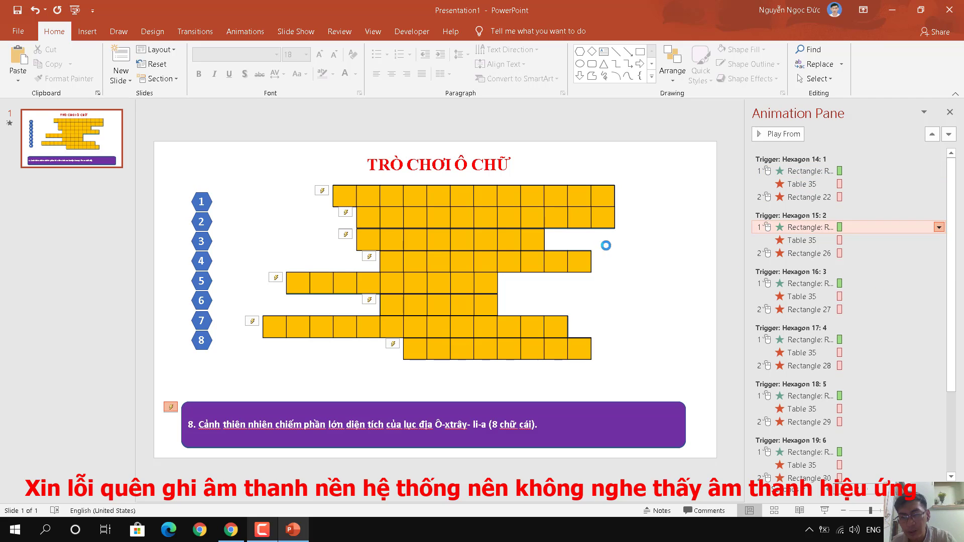
click(541, 218)
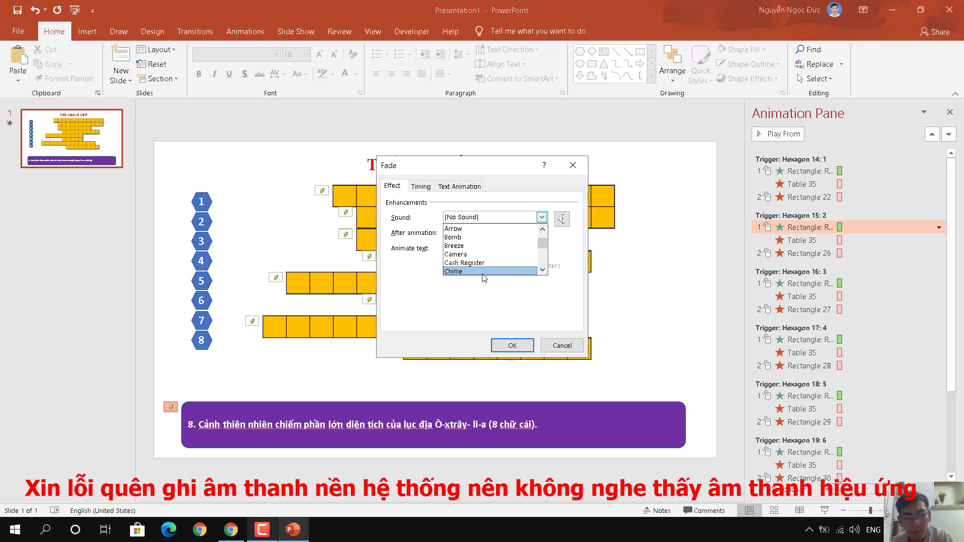
click(483, 272)
click(512, 346)
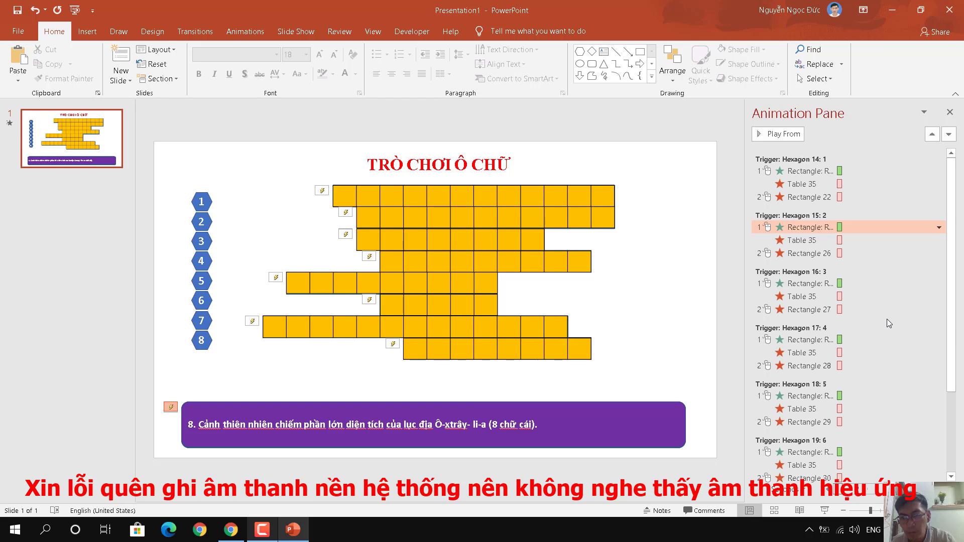
Assign a sound to the Hexagon 16 reveal animation
click(895, 292)
click(895, 287)
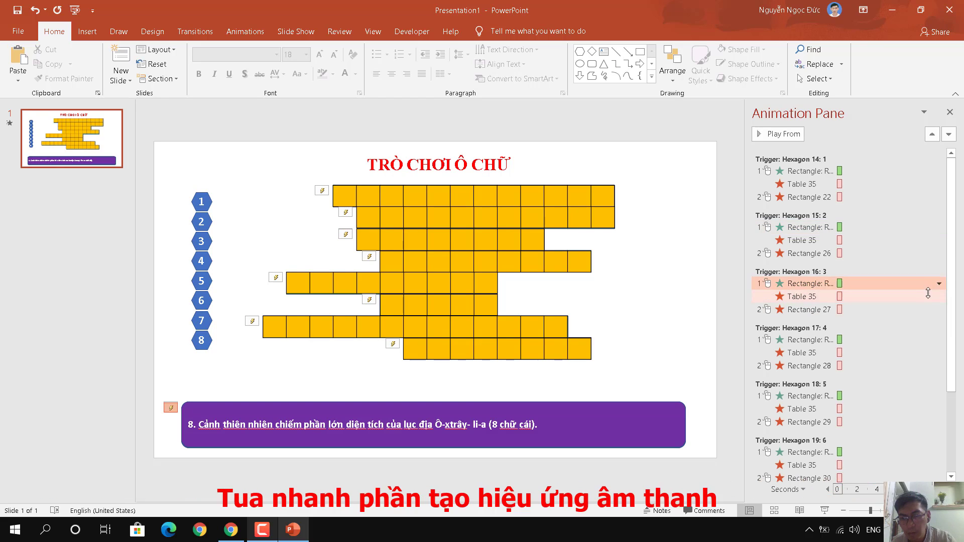
click(938, 283)
click(853, 357)
click(541, 217)
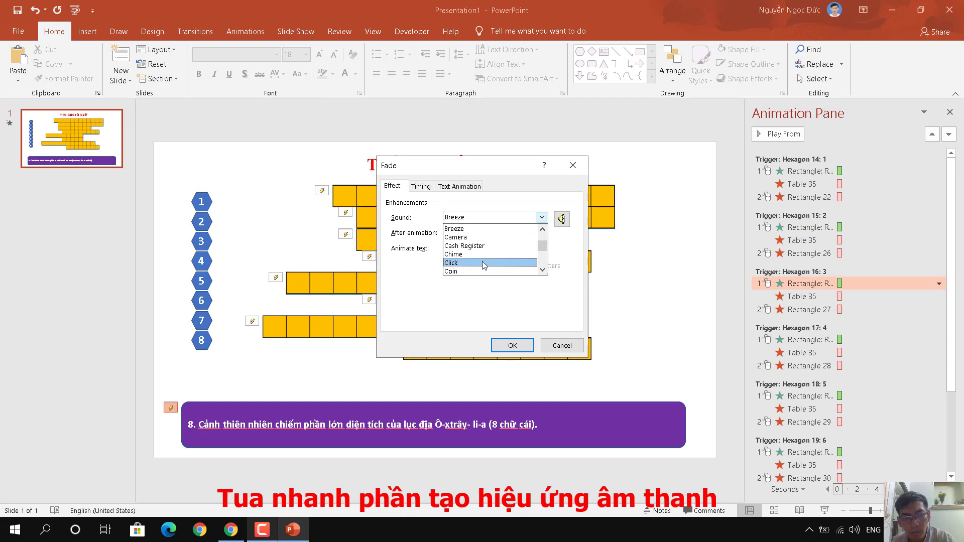
click(482, 263)
click(512, 345)
Give the Hexagon 17 reveal the Chime sound, keeping after-animation at Don't Dim
click(910, 341)
click(939, 340)
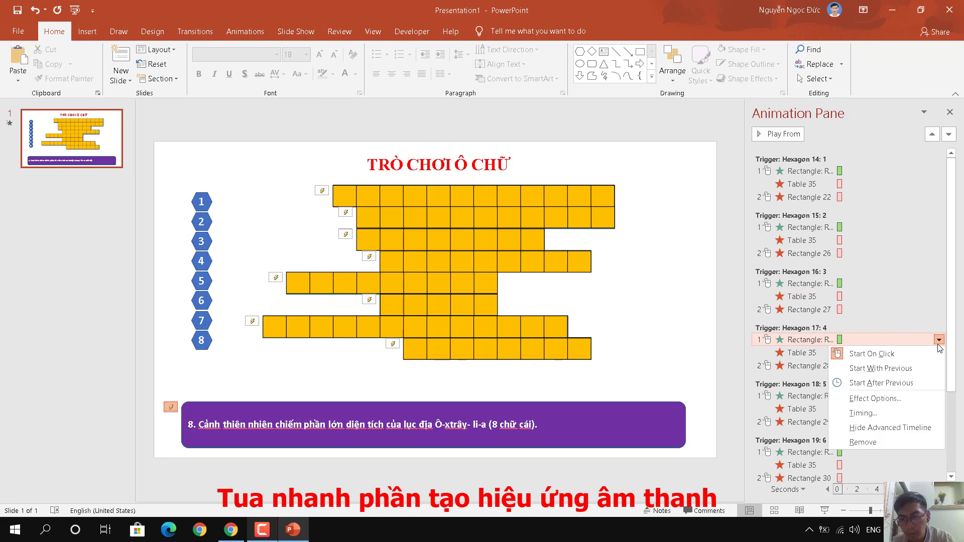
click(875, 398)
click(489, 232)
click(472, 217)
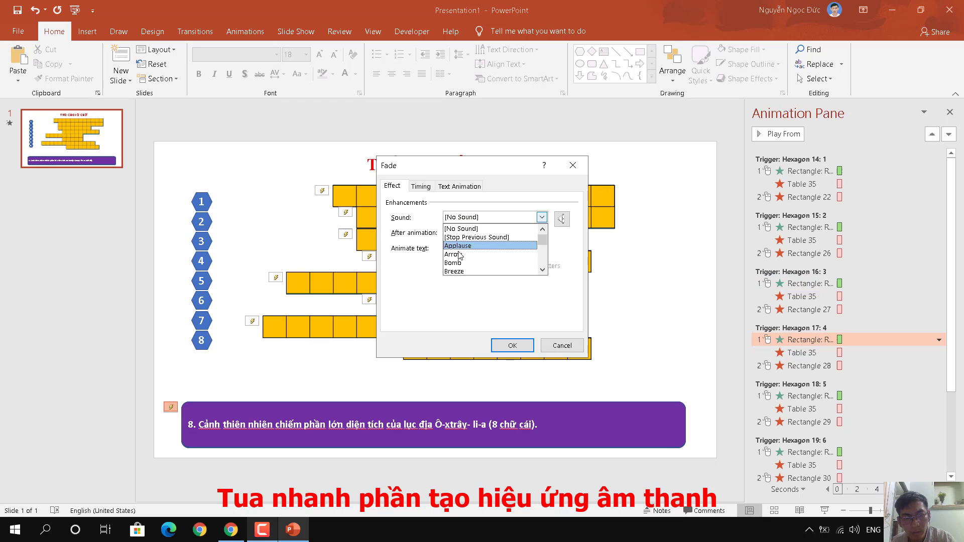
click(481, 229)
click(542, 248)
click(542, 233)
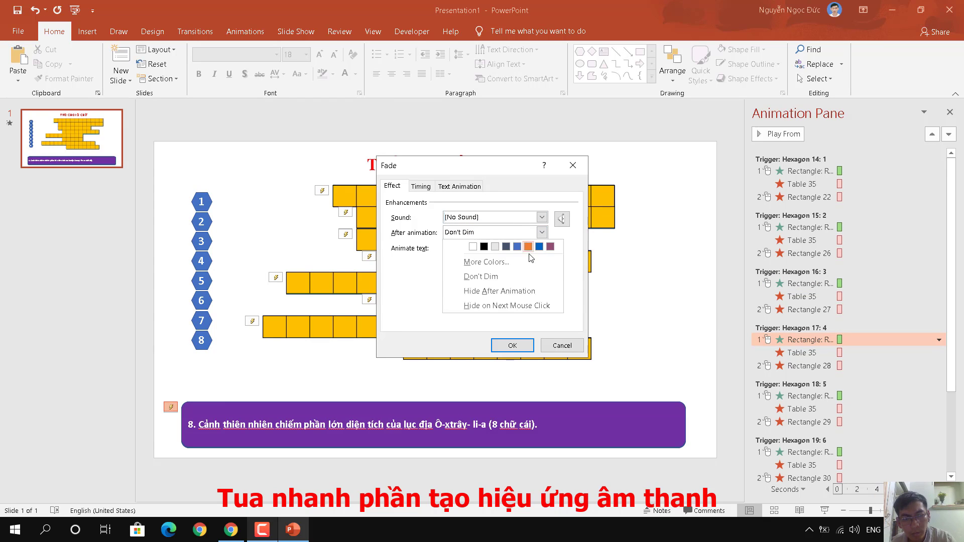
click(485, 276)
click(470, 219)
click(472, 262)
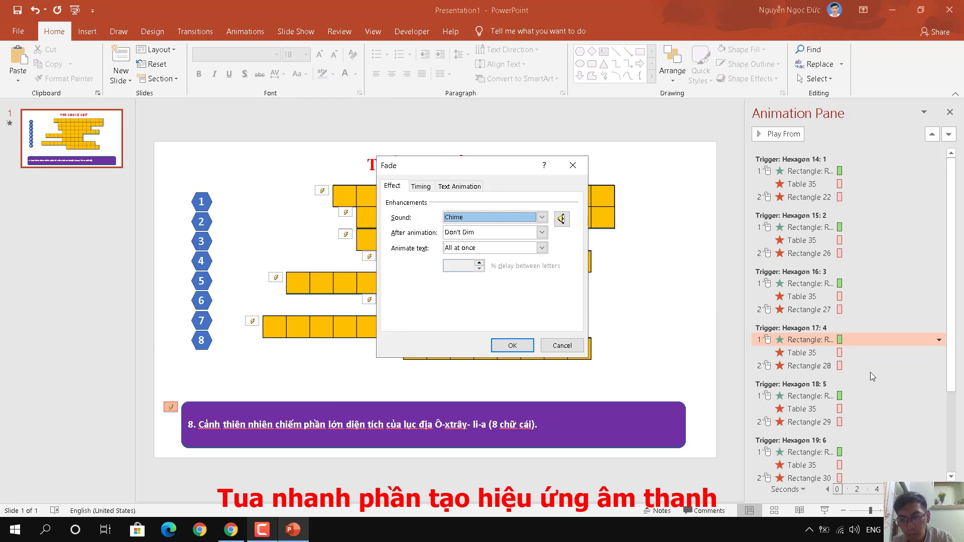
click(512, 346)
Assign a sound to the Hexagon 18 reveal animation
scroll(908, 402, down, 3)
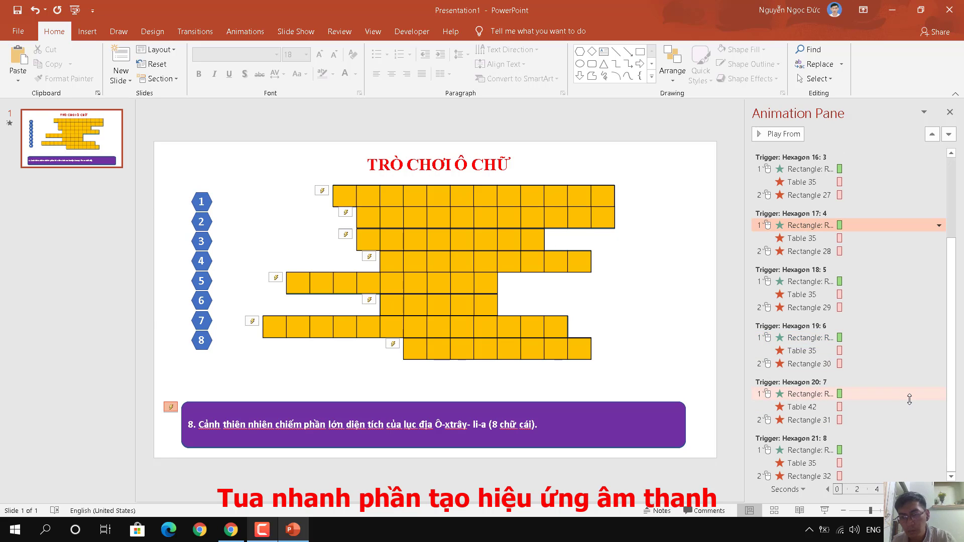
click(898, 281)
click(939, 281)
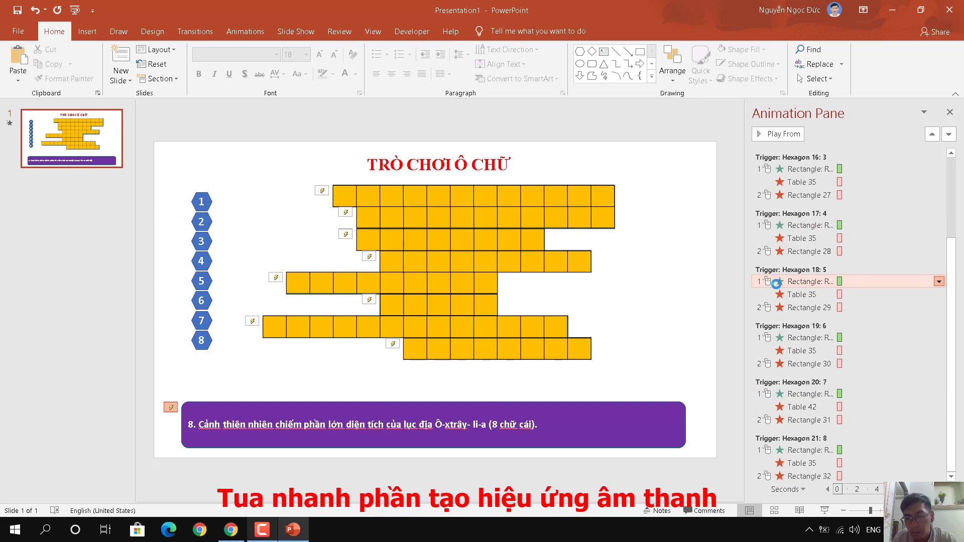
click(864, 334)
click(542, 217)
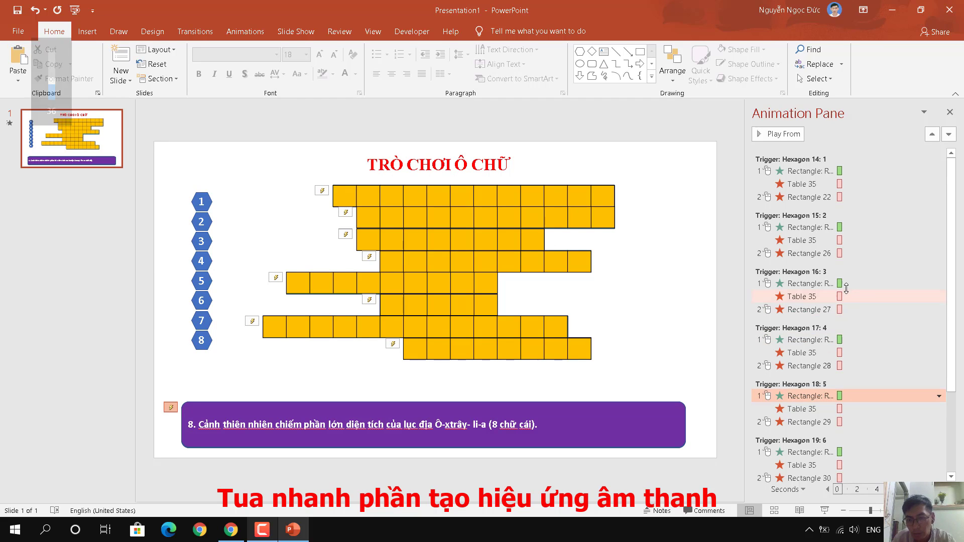
click(838, 284)
click(938, 339)
Set the Hexagon 19 reveal animation to play the Coin sound
click(874, 398)
click(502, 346)
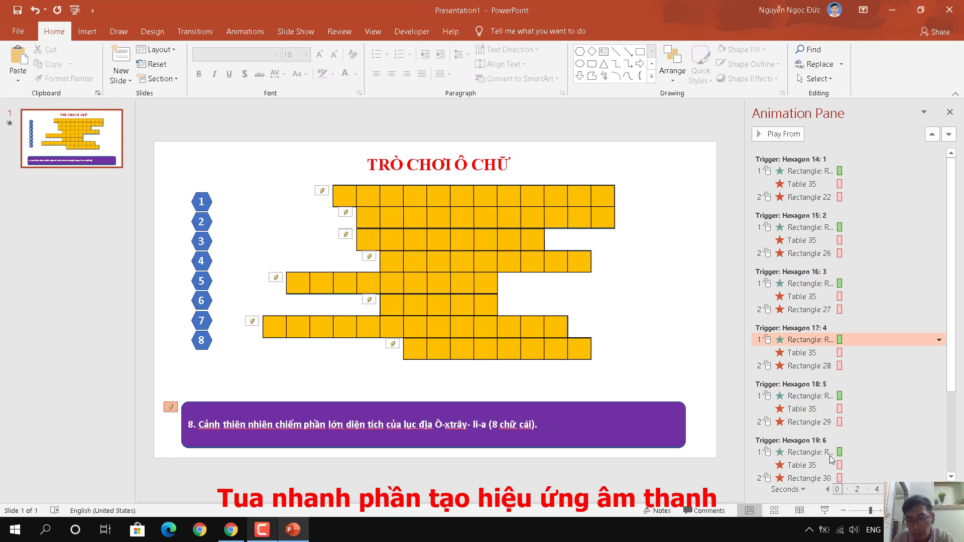
click(810, 452)
scroll(948, 447, down, 3)
click(938, 337)
click(875, 396)
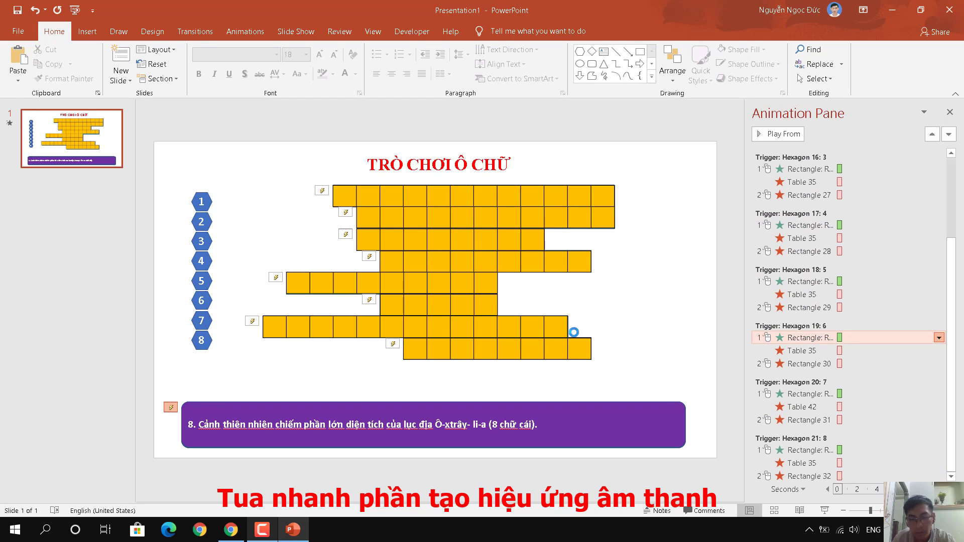
click(541, 217)
click(457, 262)
click(512, 345)
Set the Hexagon 20 reveal animation to play the Coin sound
click(245, 32)
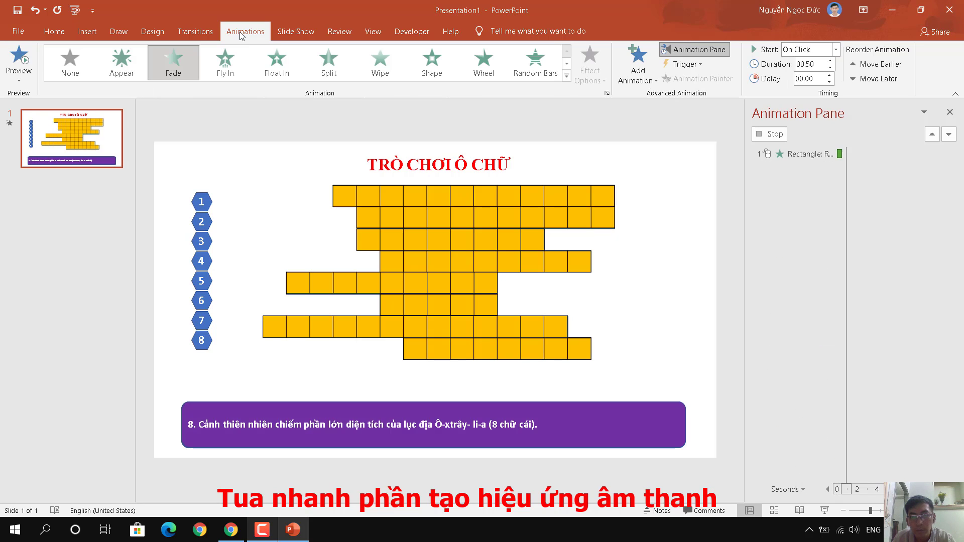
scroll(937, 452, down, 2)
click(809, 394)
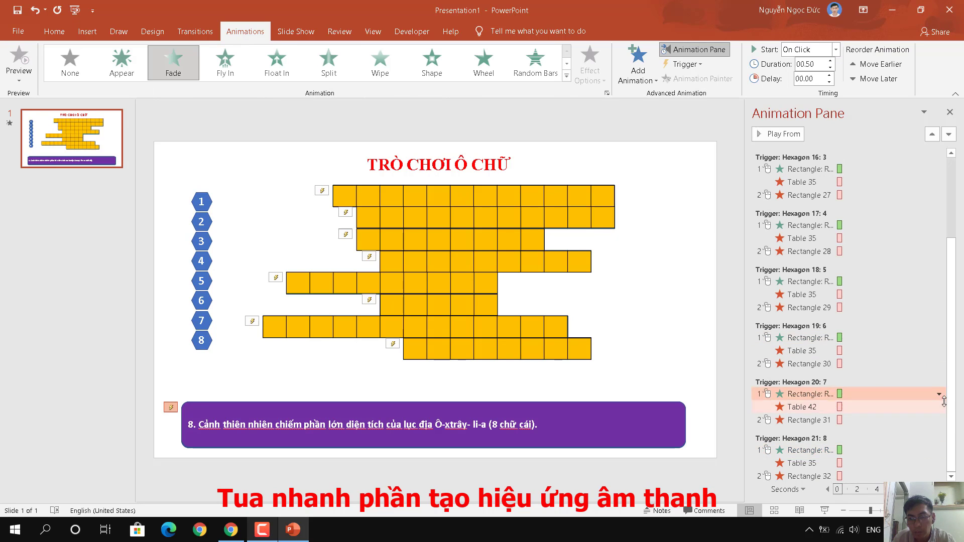
click(938, 394)
click(873, 454)
click(541, 217)
scroll(490, 251, down, 3)
click(462, 269)
click(512, 345)
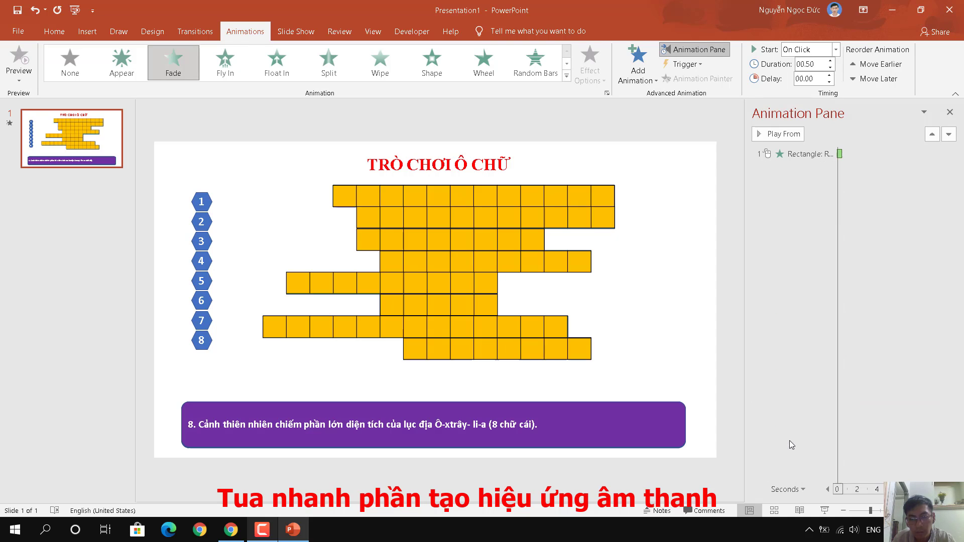
Assign a sound to the Hexagon 21 reveal animation
click(809, 450)
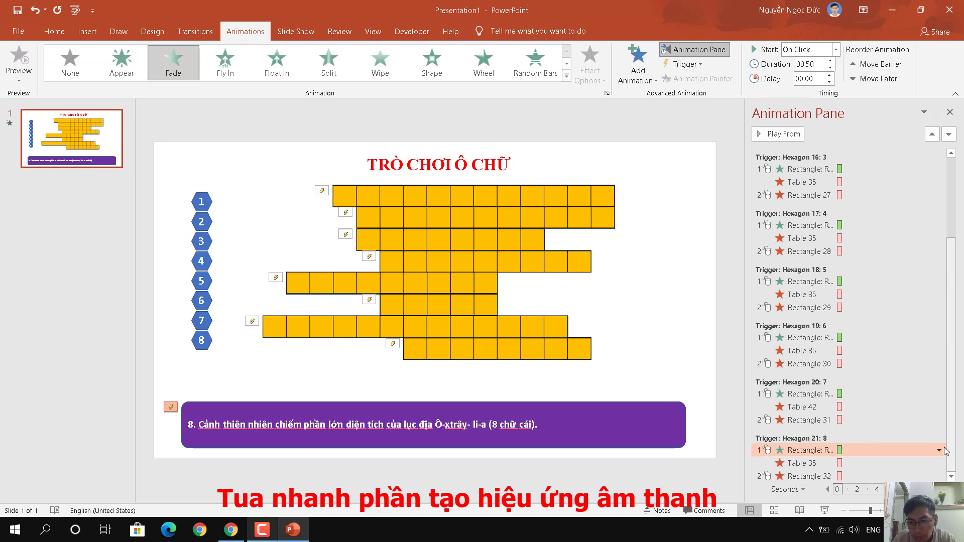
click(938, 450)
click(853, 391)
click(542, 232)
click(541, 217)
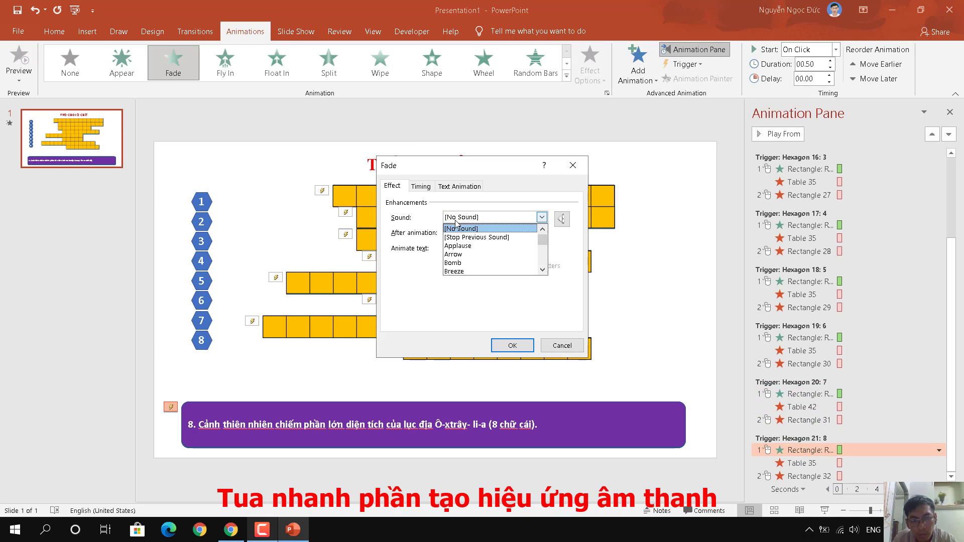
scroll(489, 251, down, 2)
click(463, 243)
click(512, 346)
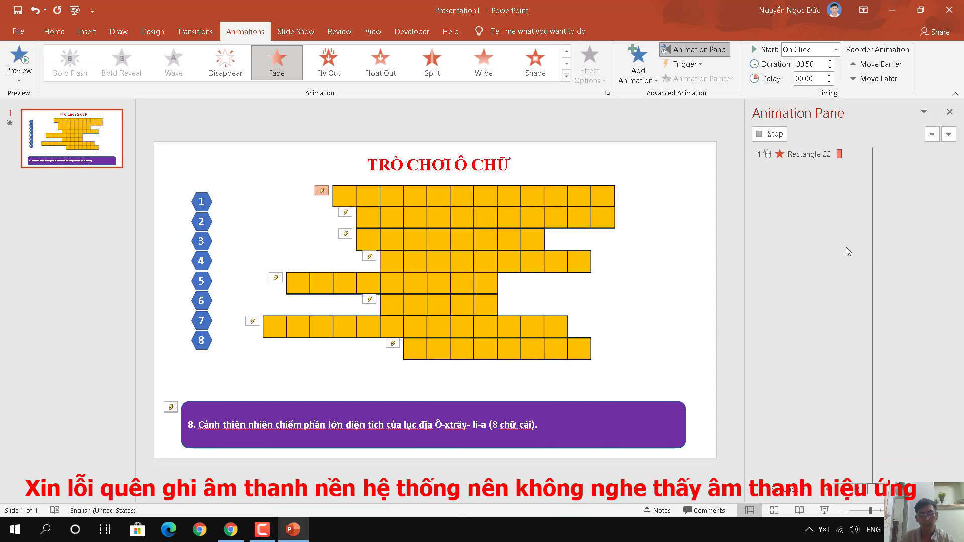
Keep Applause as Rectangle 22's exit fade sound, then start the slide show
click(683, 306)
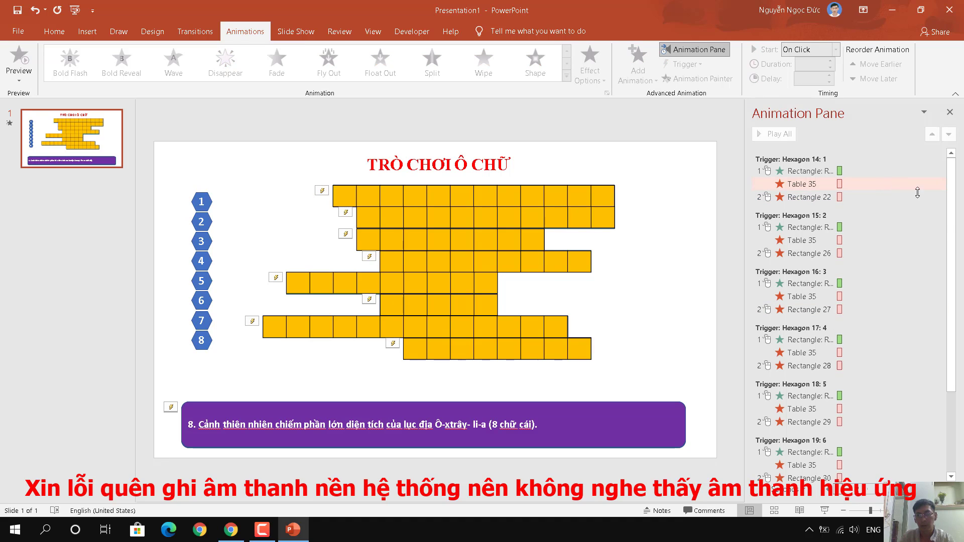
click(878, 196)
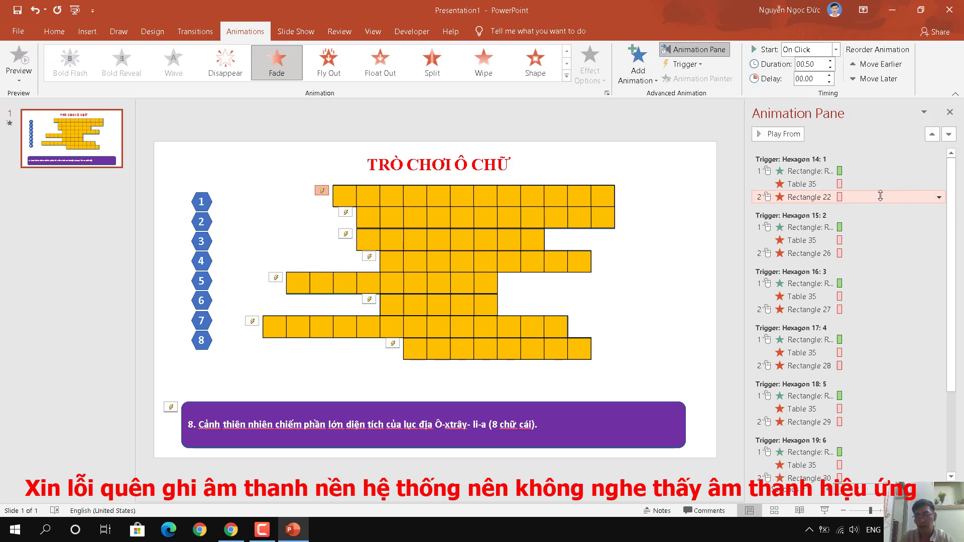
click(938, 199)
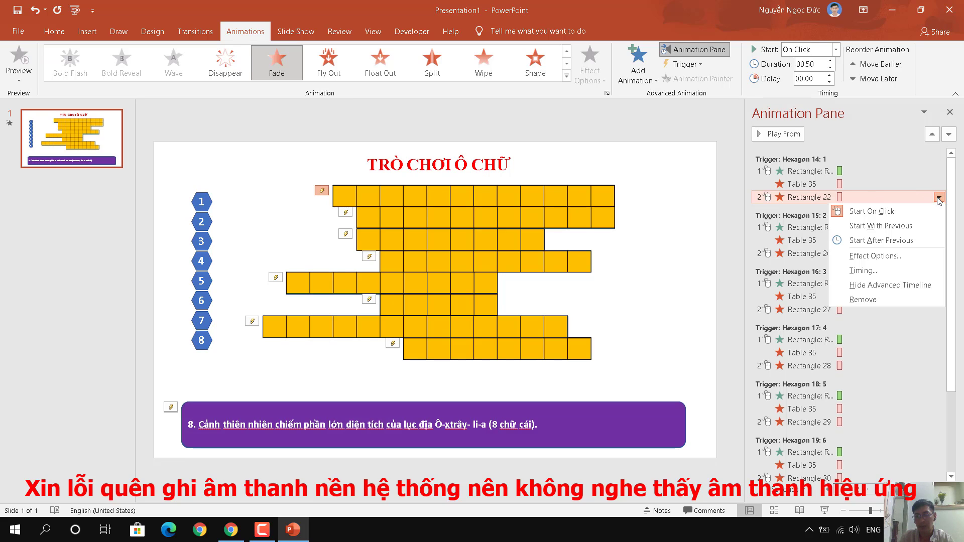
click(897, 257)
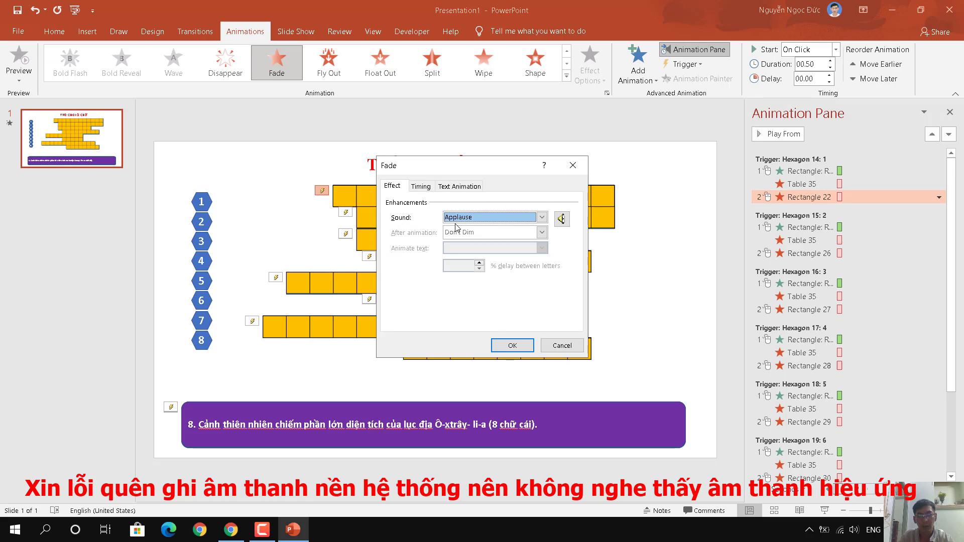
click(478, 217)
click(497, 192)
click(511, 346)
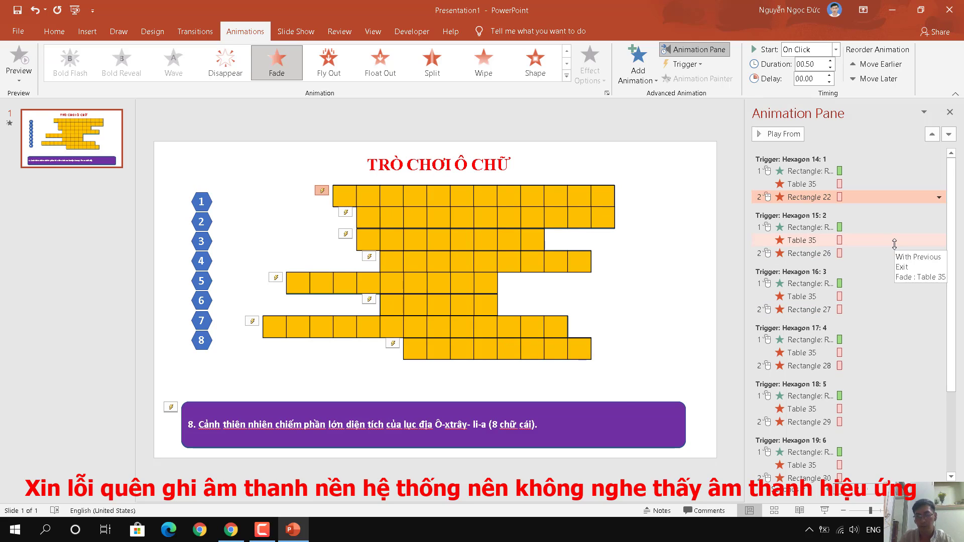
click(824, 511)
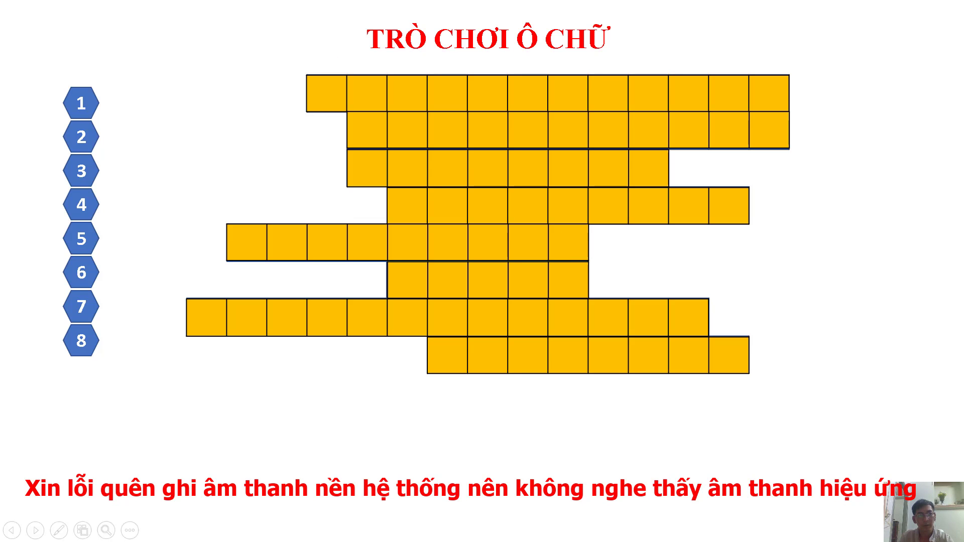
Test hexagons 1 and 4, revealing BẮC BĂNG DƯƠNG and ẤN ĐỘ DƯƠNG, then exit the show
click(81, 107)
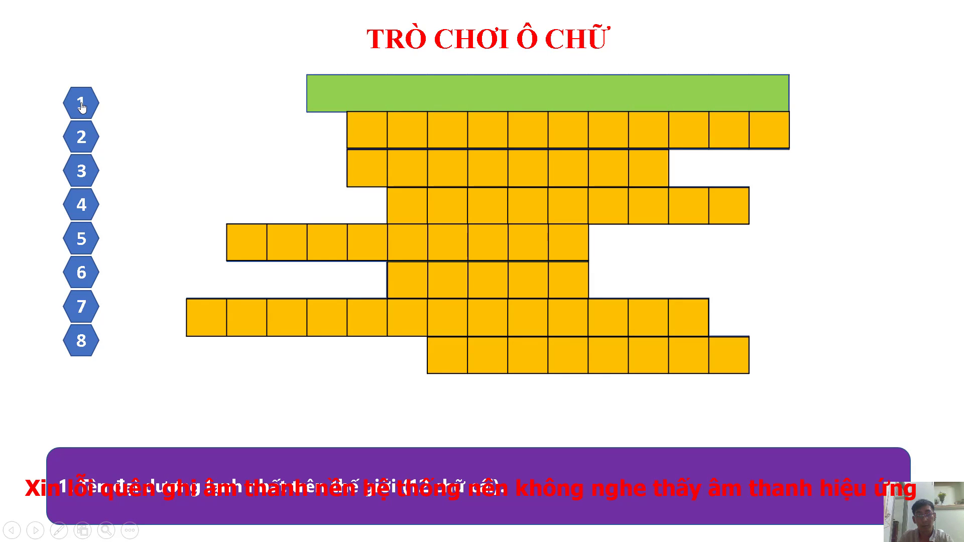
click(81, 107)
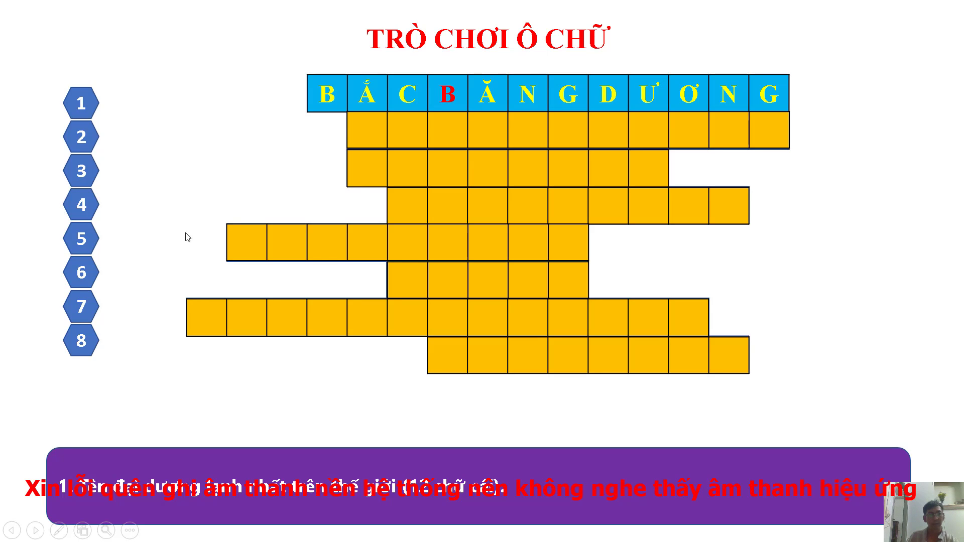
click(80, 206)
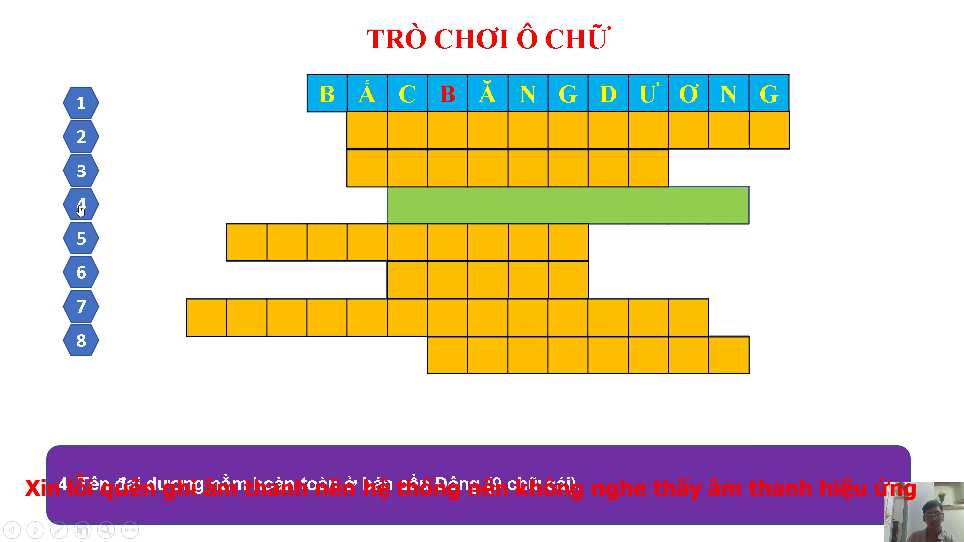
click(80, 208)
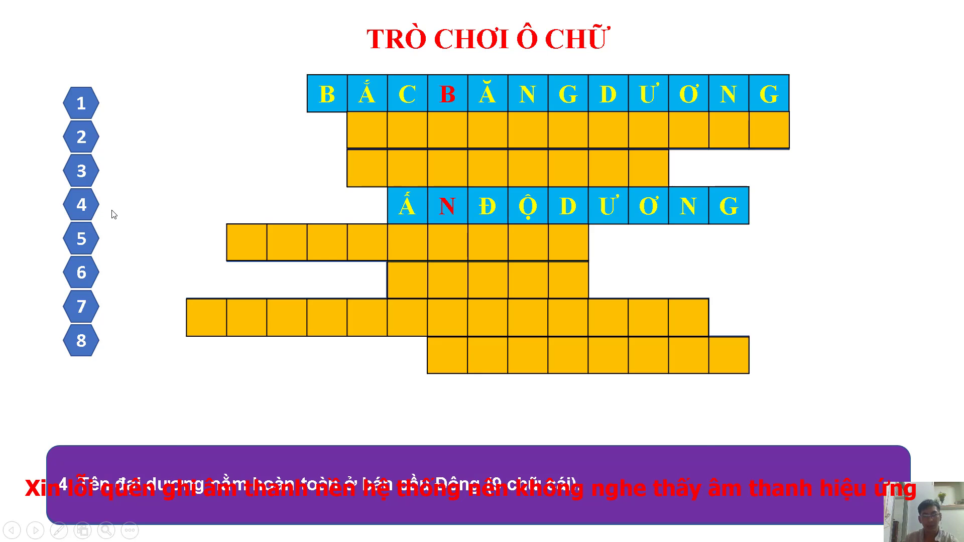
key(Escape)
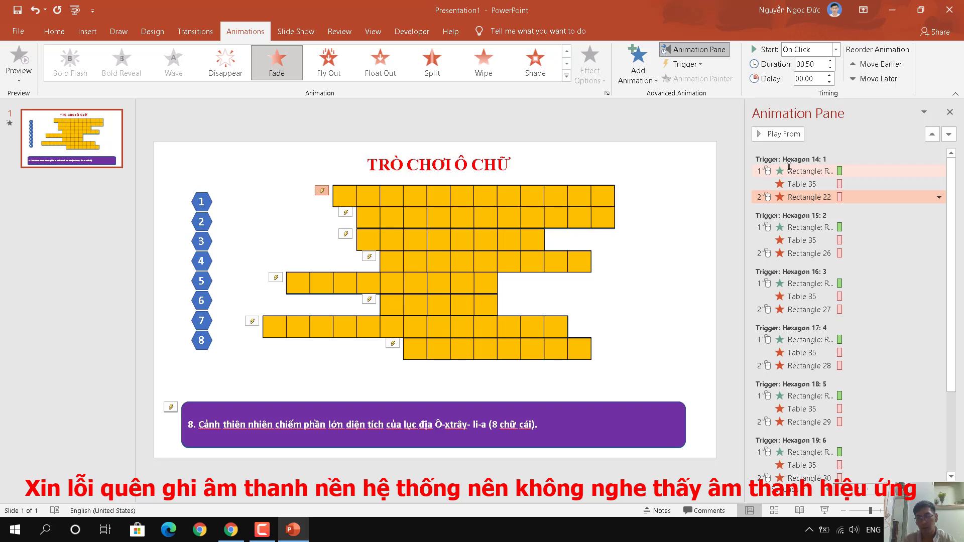
Set Rectangle 28's fade, which reveals row 4's answer, to play Applause
click(827, 366)
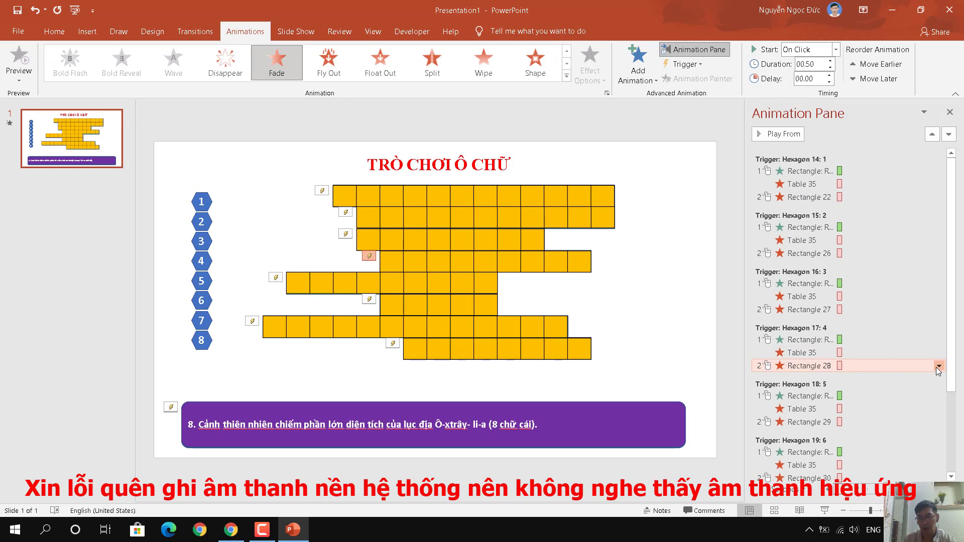
click(938, 367)
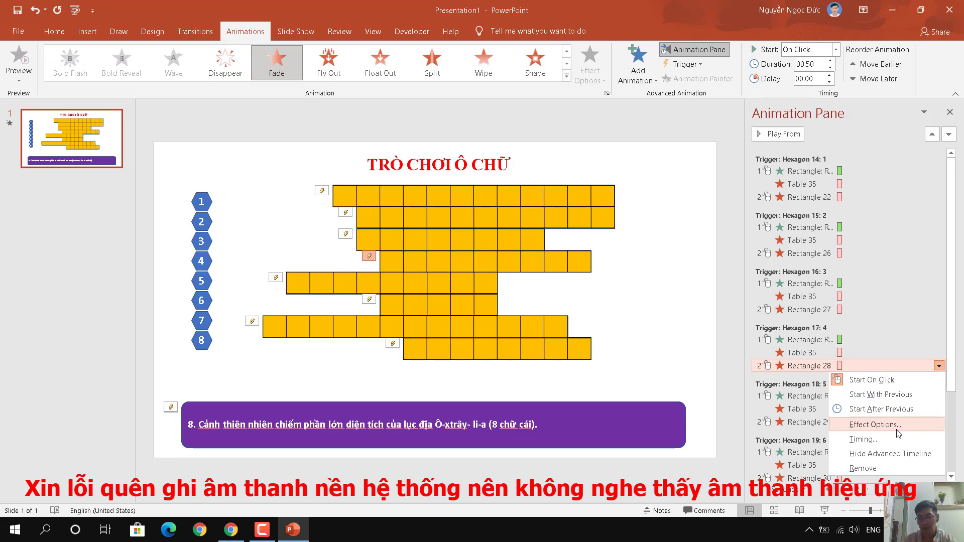
click(875, 424)
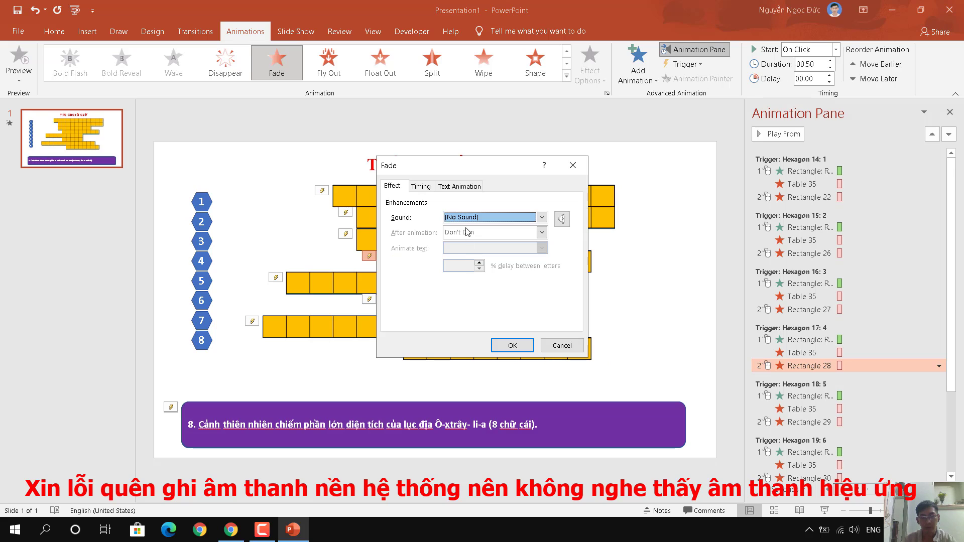
click(461, 217)
click(457, 244)
click(511, 345)
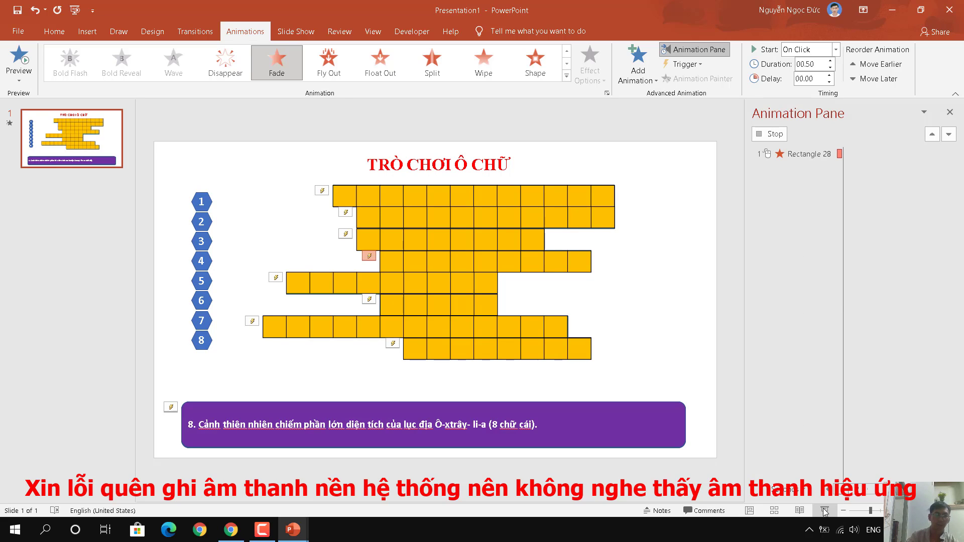
Replay the show and trigger hexagon 4 to check ẤN ĐỘ DƯƠNG and its sound
click(824, 511)
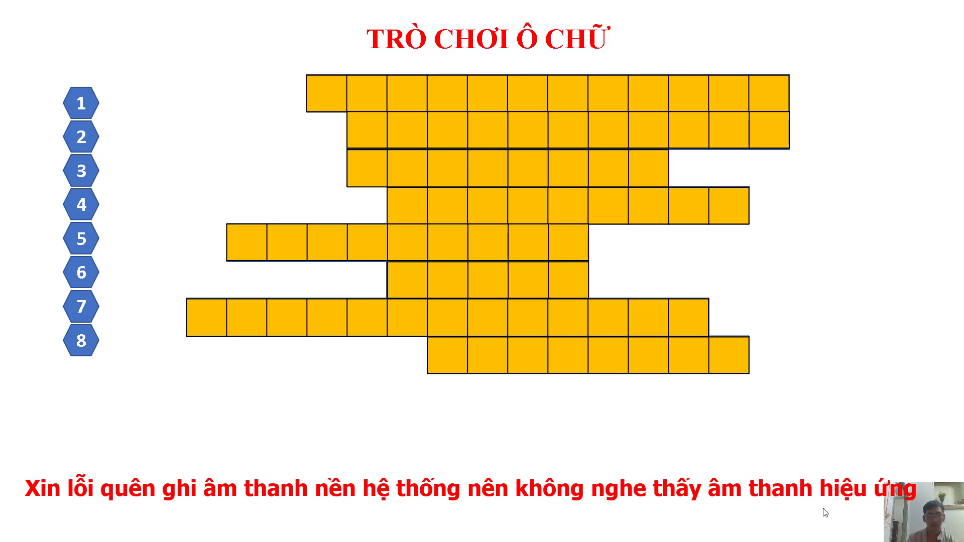
click(81, 203)
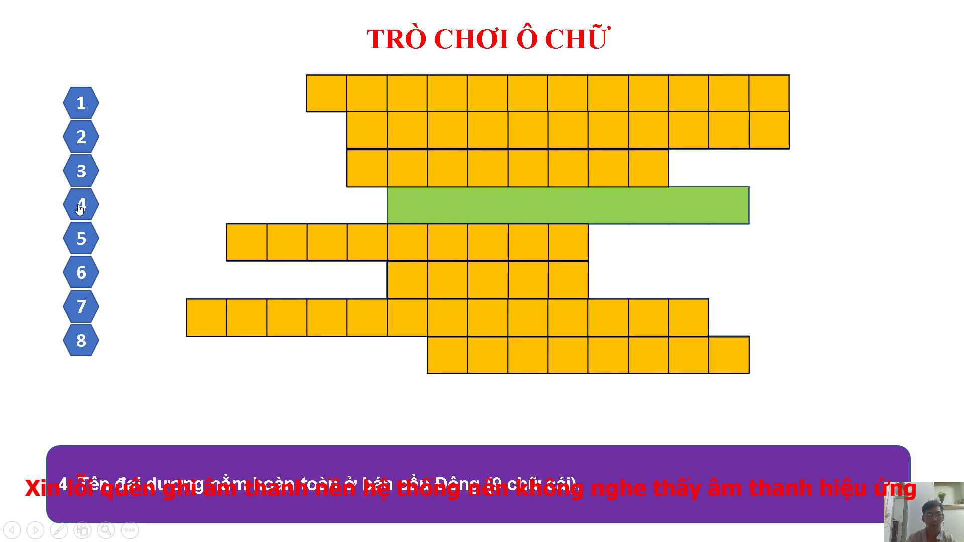
click(81, 209)
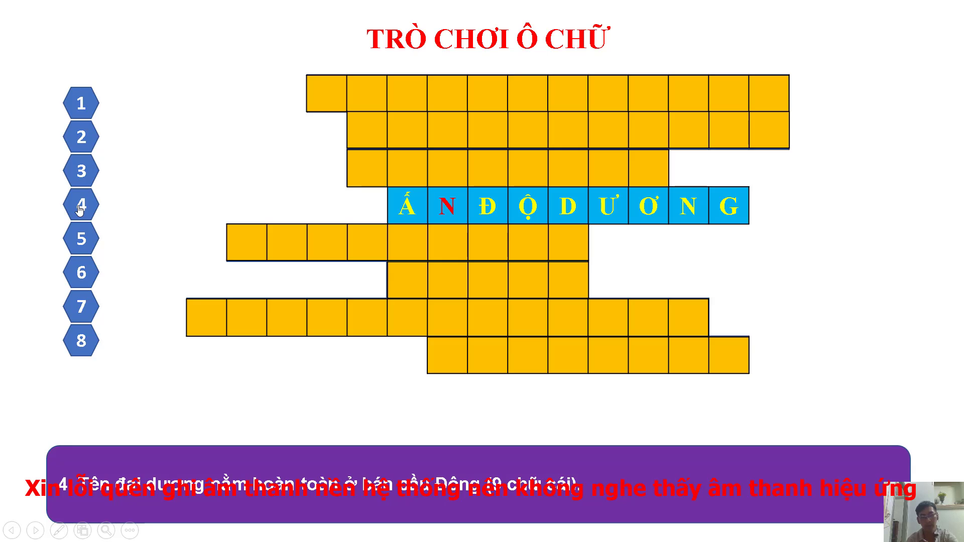
key(Escape)
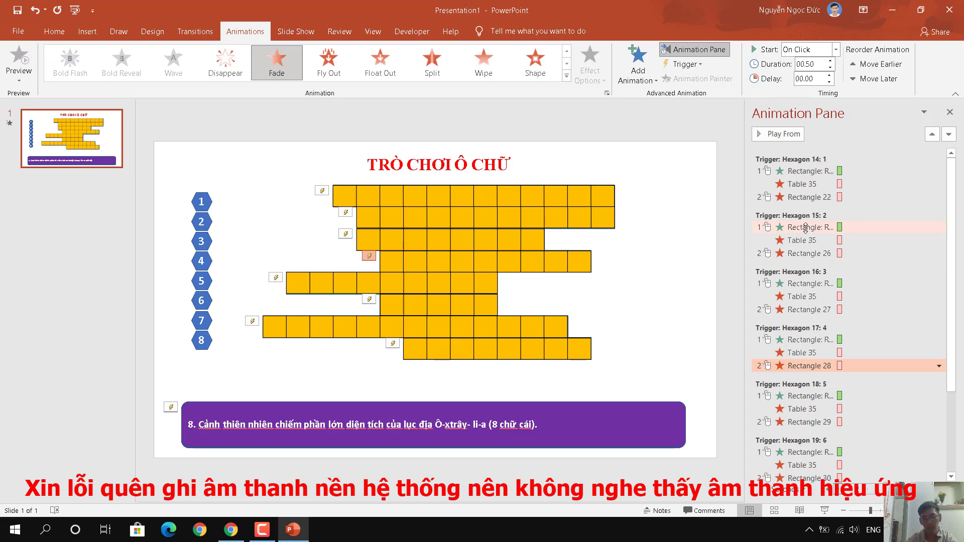
Draw a slightly taller rectangle below hexagon 8, just above the purple question box
key(ctrl+a)
click(414, 387)
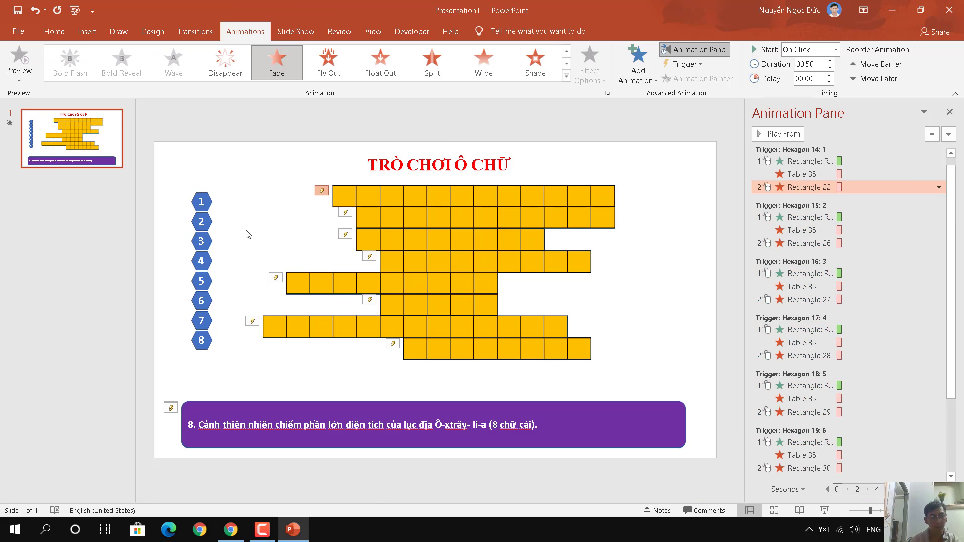
click(56, 34)
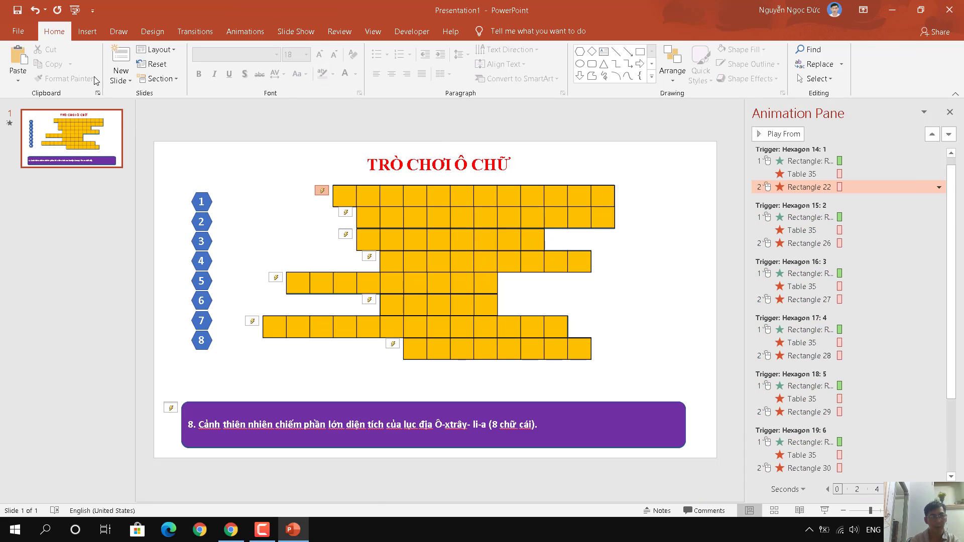
click(89, 32)
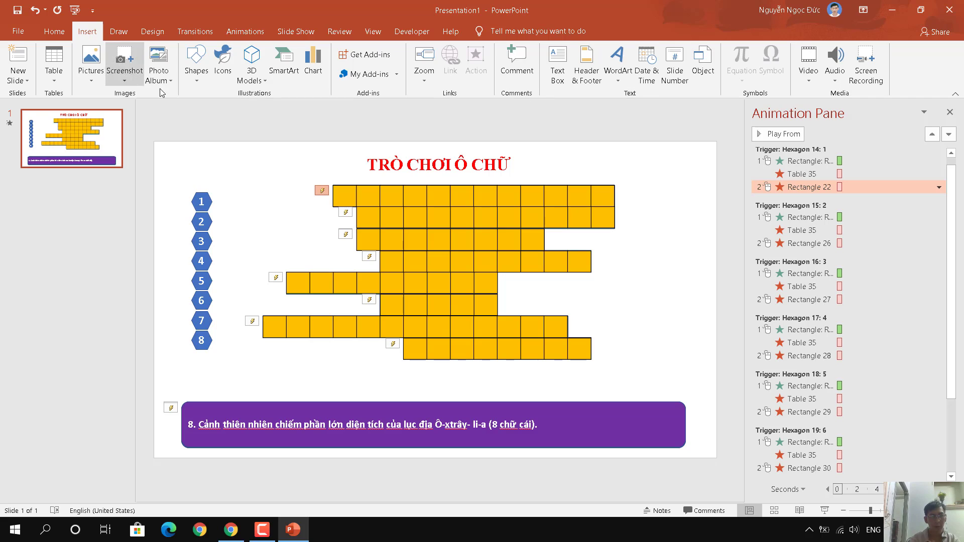
click(195, 83)
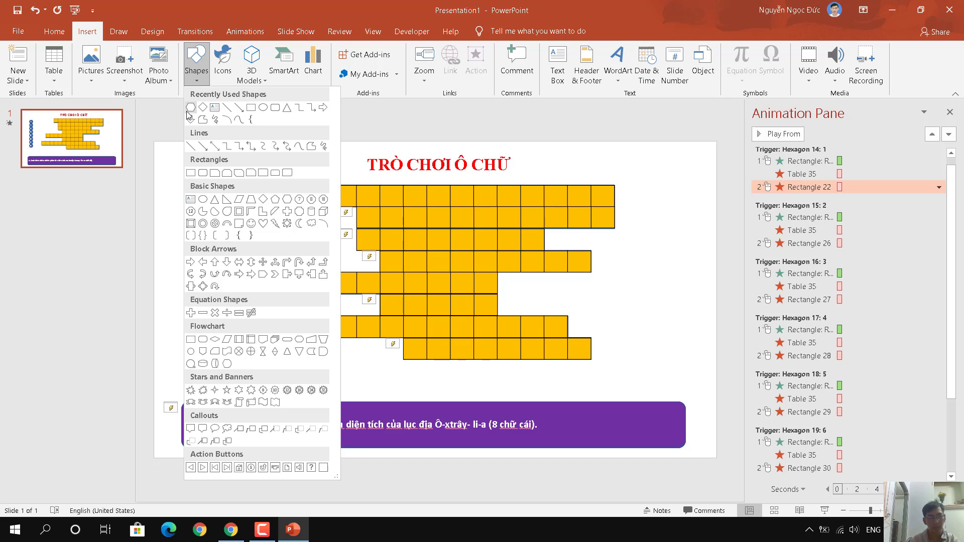
click(239, 210)
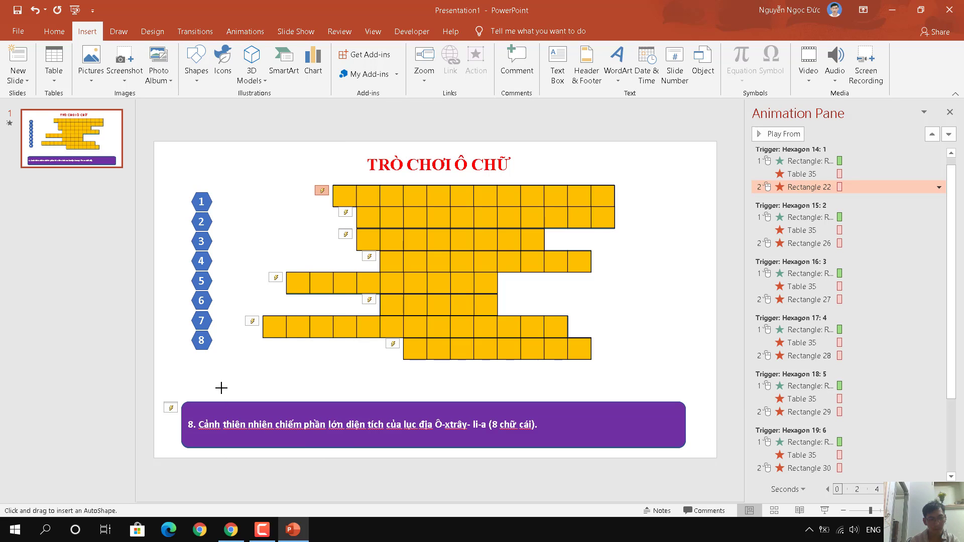
drag(175, 379, 243, 398)
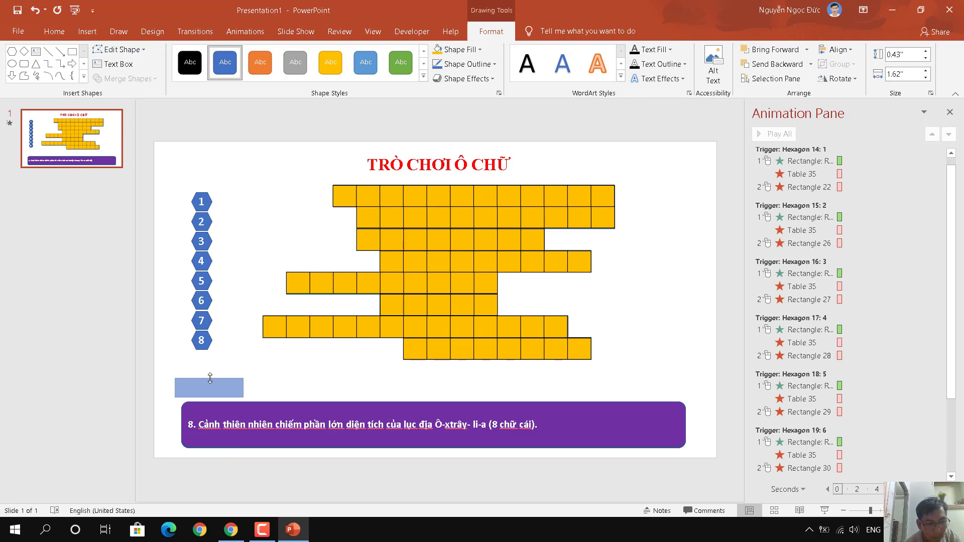
drag(210, 378, 209, 373)
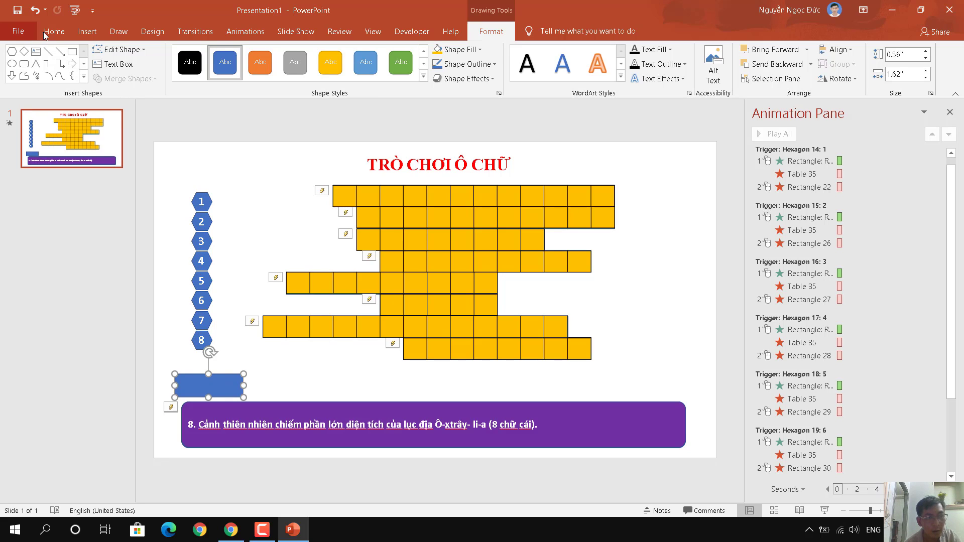
click(51, 32)
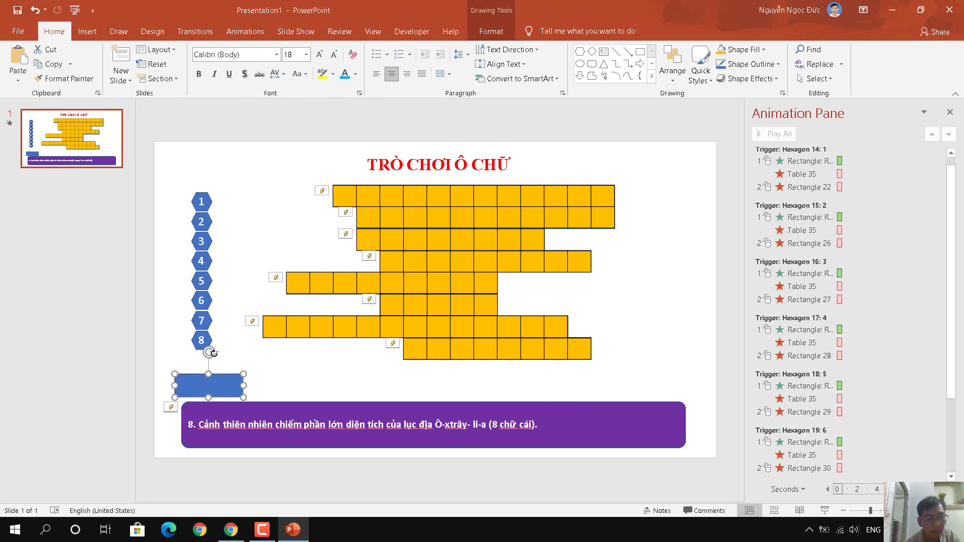
Label the rectangle 'TỪ KHOÁ' in bold 24-point text
right_click(204, 380)
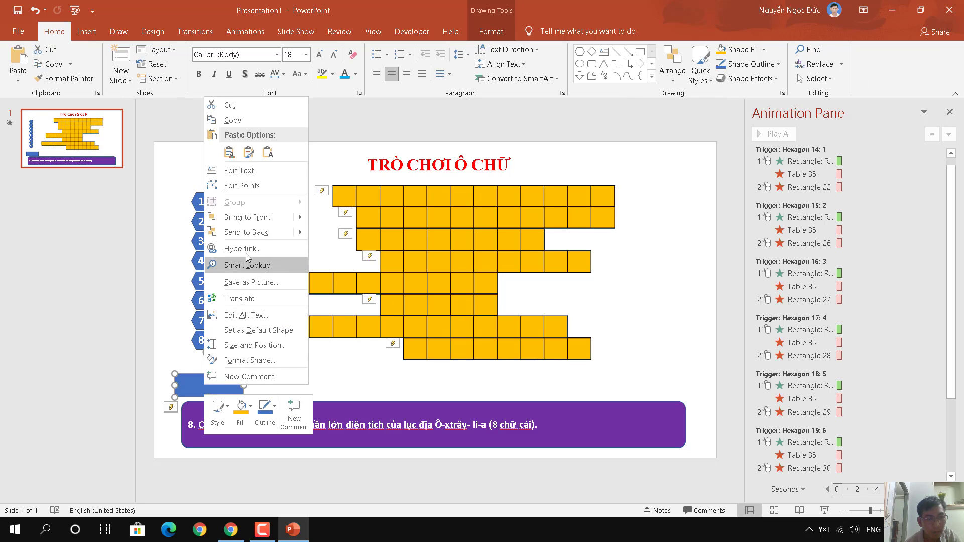
key(Escape)
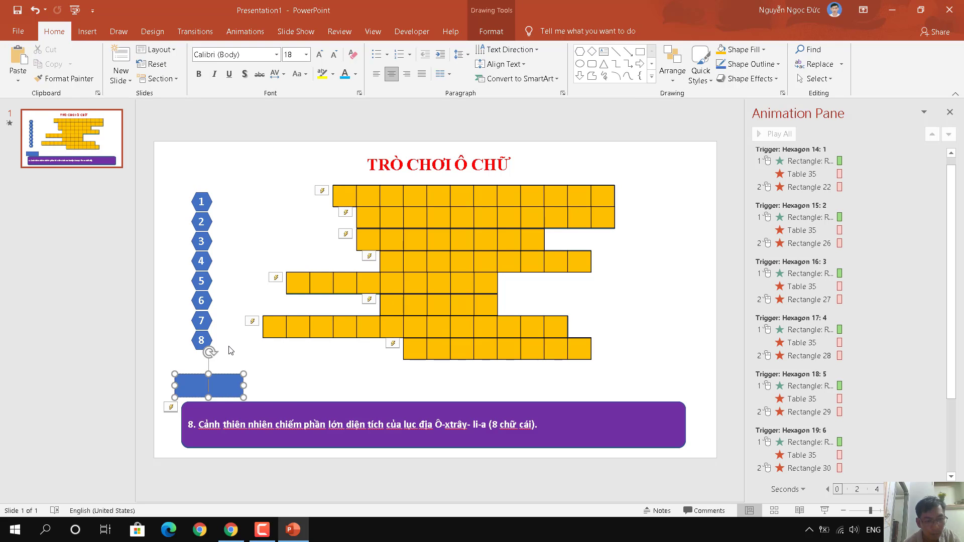
text(t)
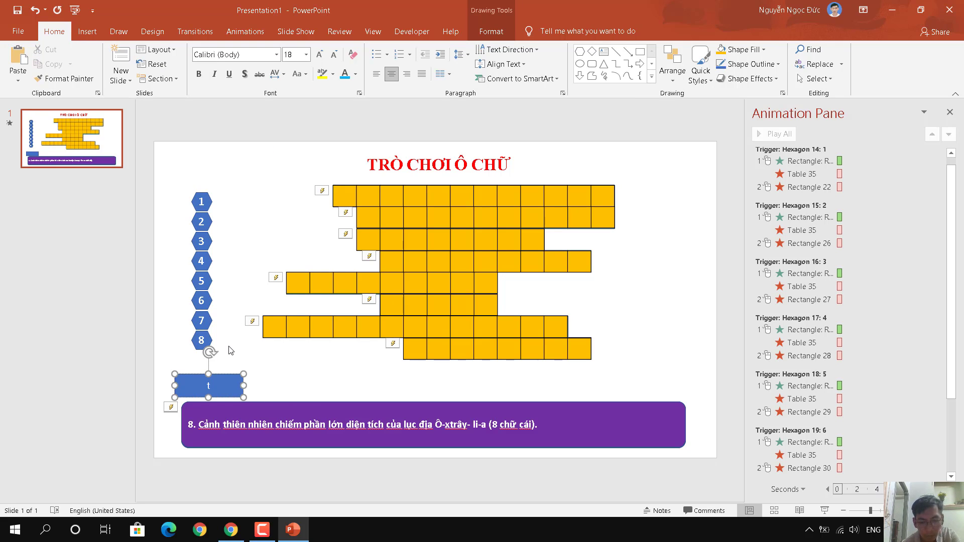
key(BackSpace)
text(Ừ )
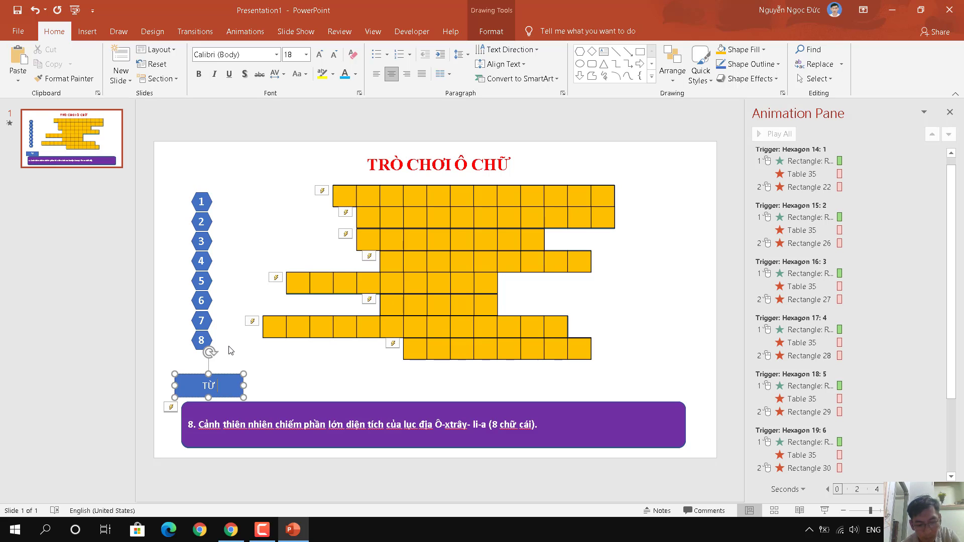
text(KHOÁ)
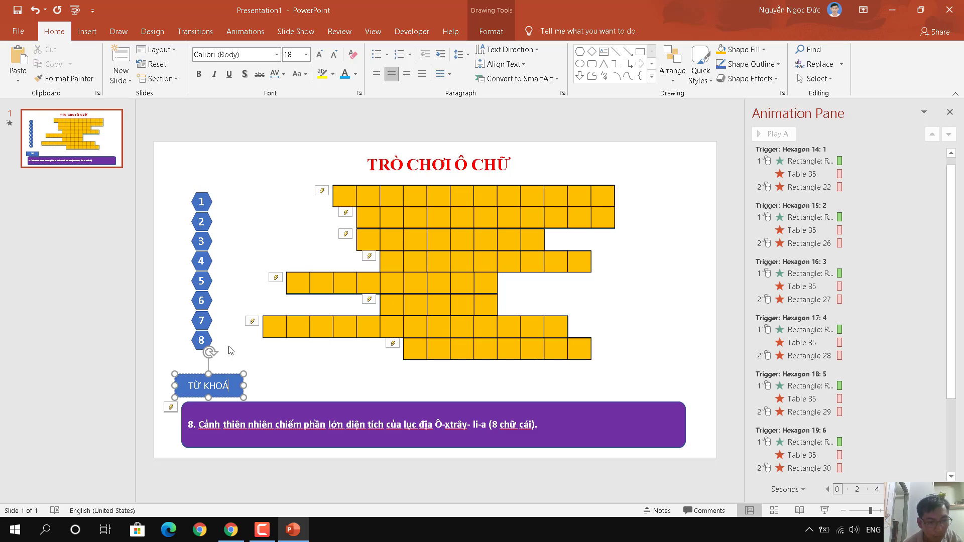
click(199, 74)
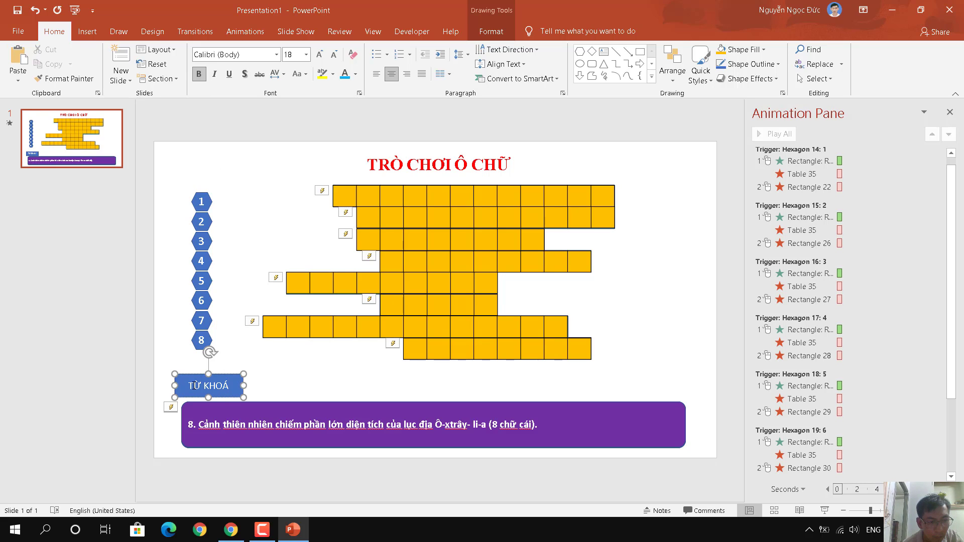
triple_click(203, 387)
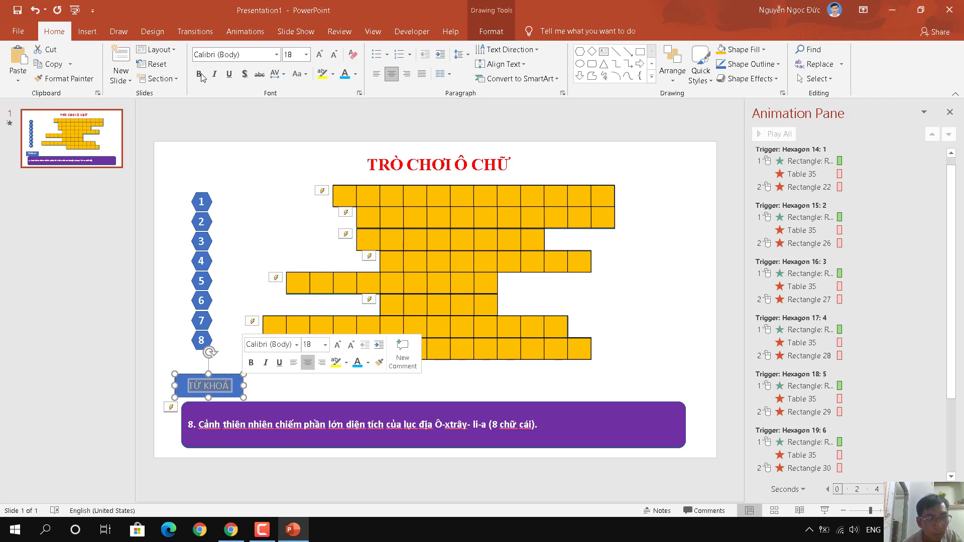
click(306, 54)
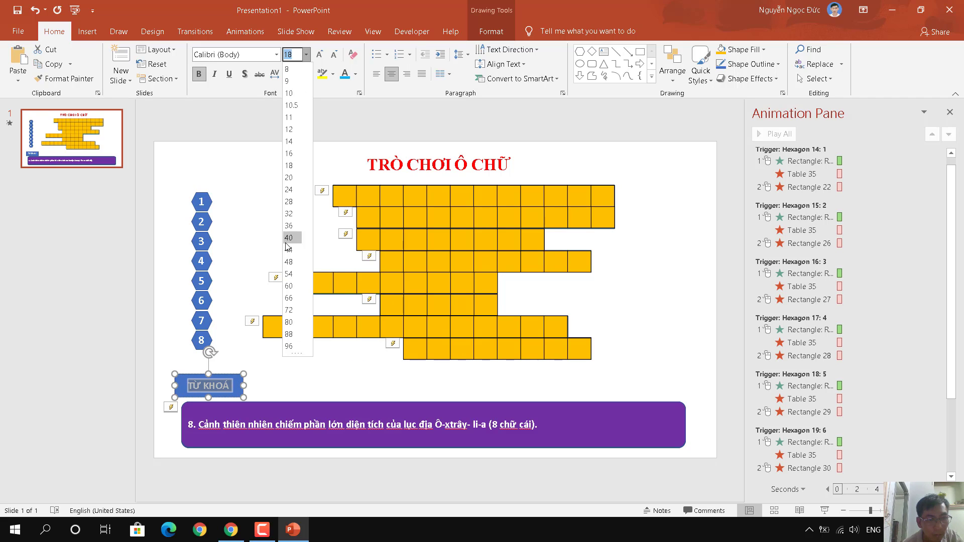
click(290, 191)
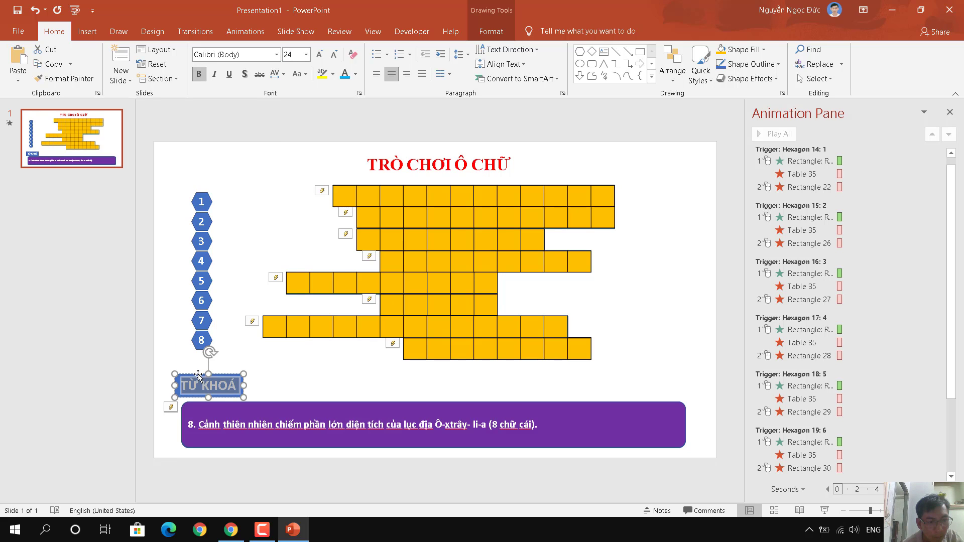
Nudge the TỪ KHOÁ button up-left to sit just below the hexagon column
drag(197, 376, 196, 372)
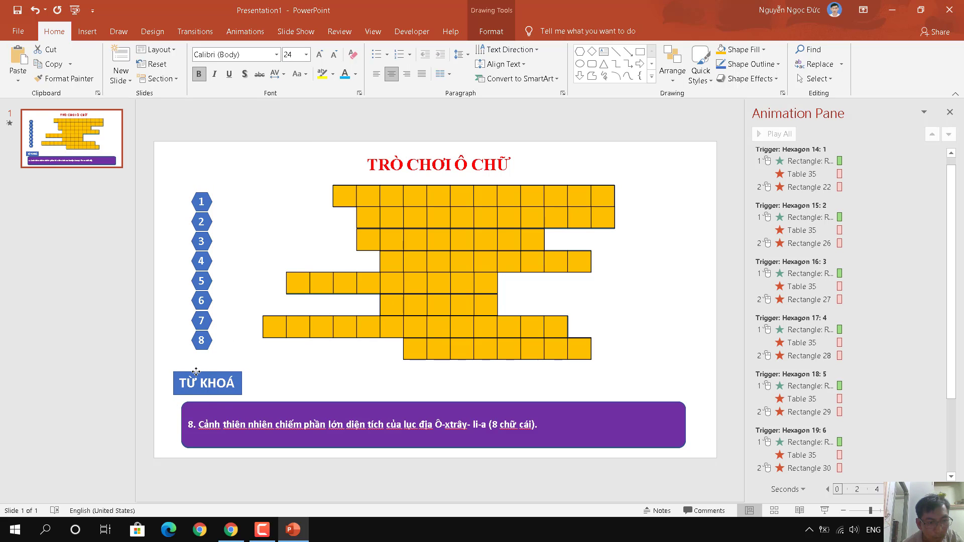
drag(196, 372, 195, 370)
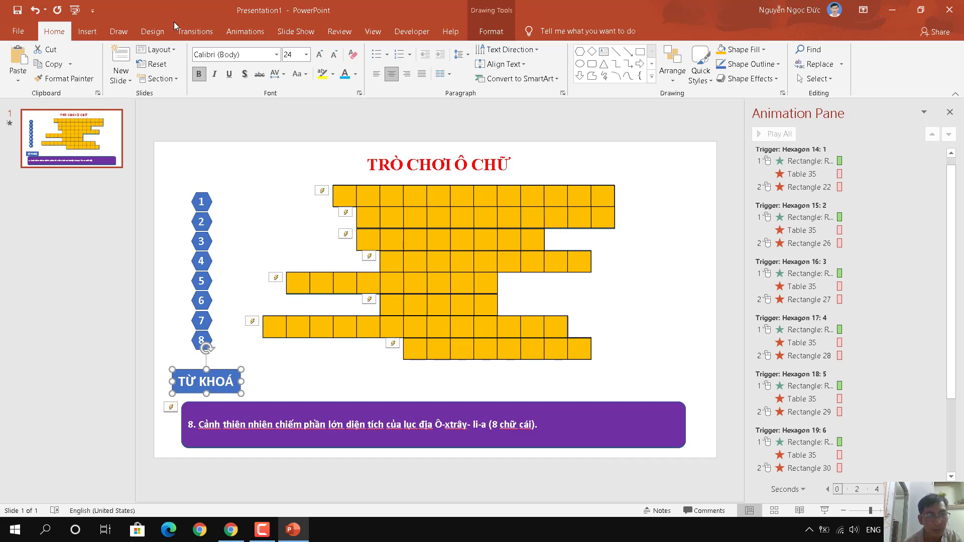
click(87, 31)
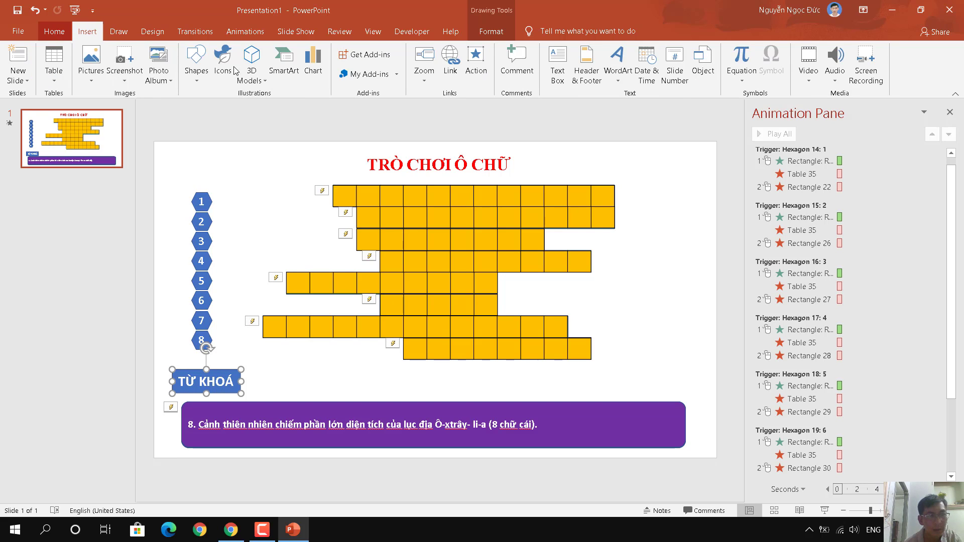
scroll(235, 70, up, 1)
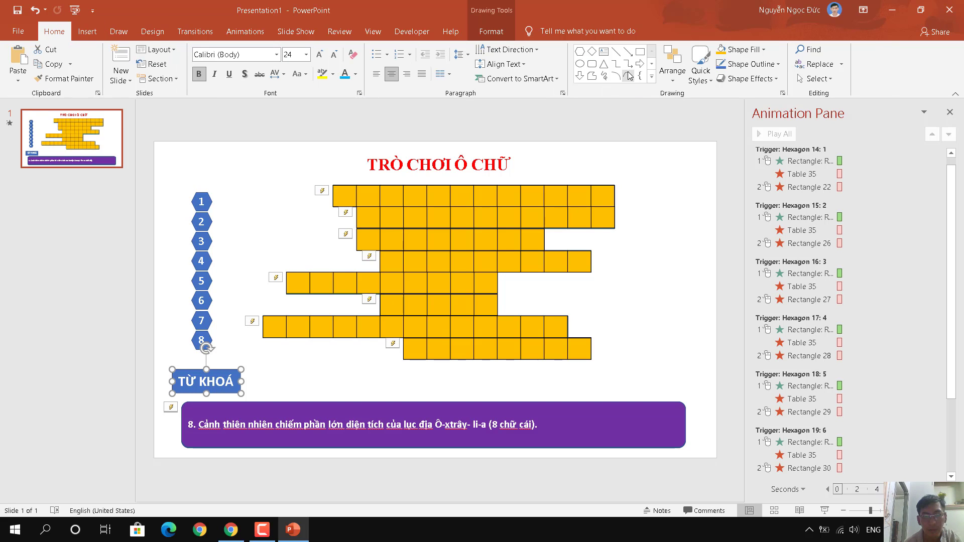
Add a 'BIỂN XANH' text box below the grid in bold red Times New Roman
click(604, 51)
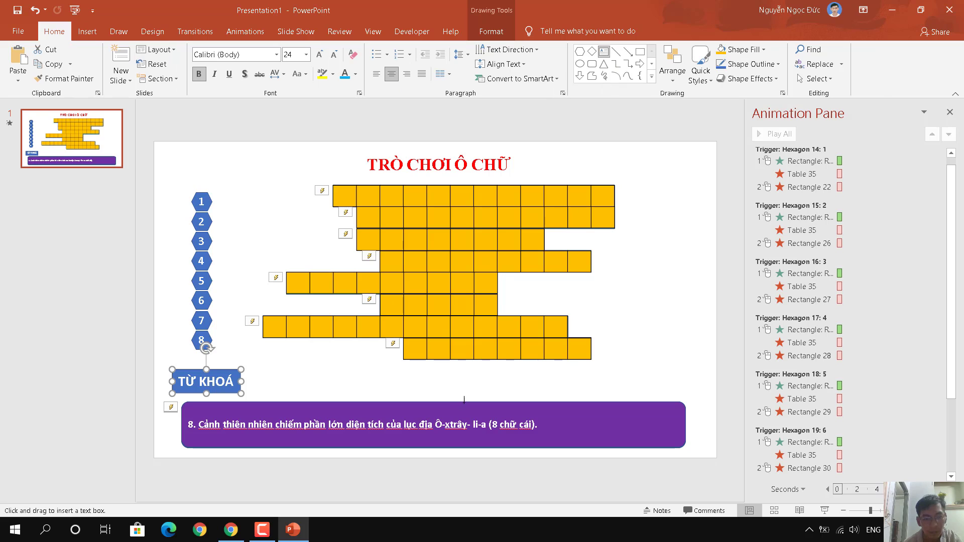
click(356, 377)
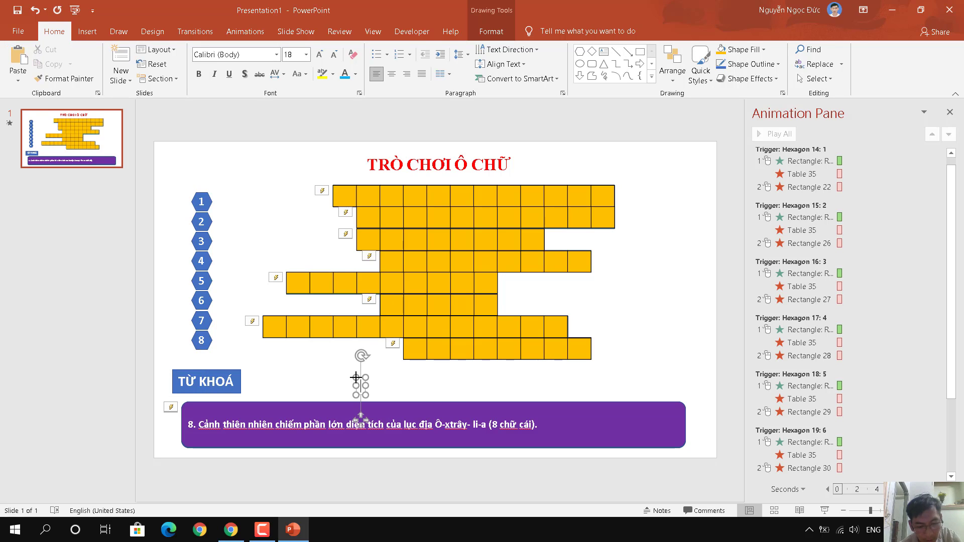
text(BIỂ)
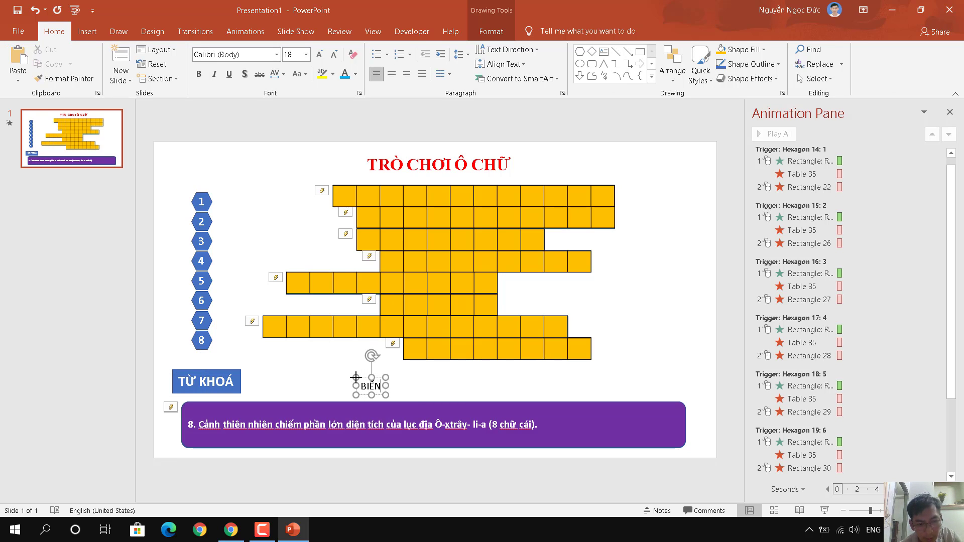
text(N )
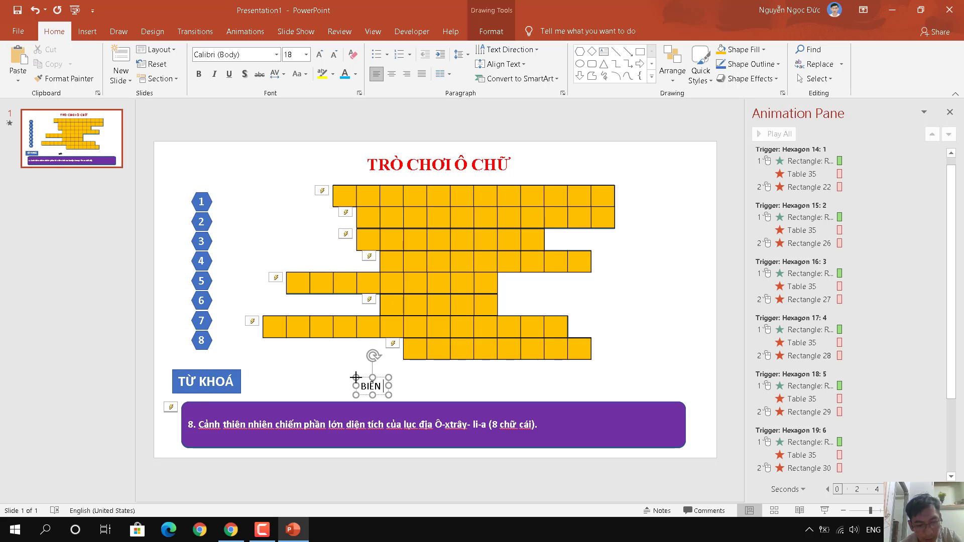
text(XANH)
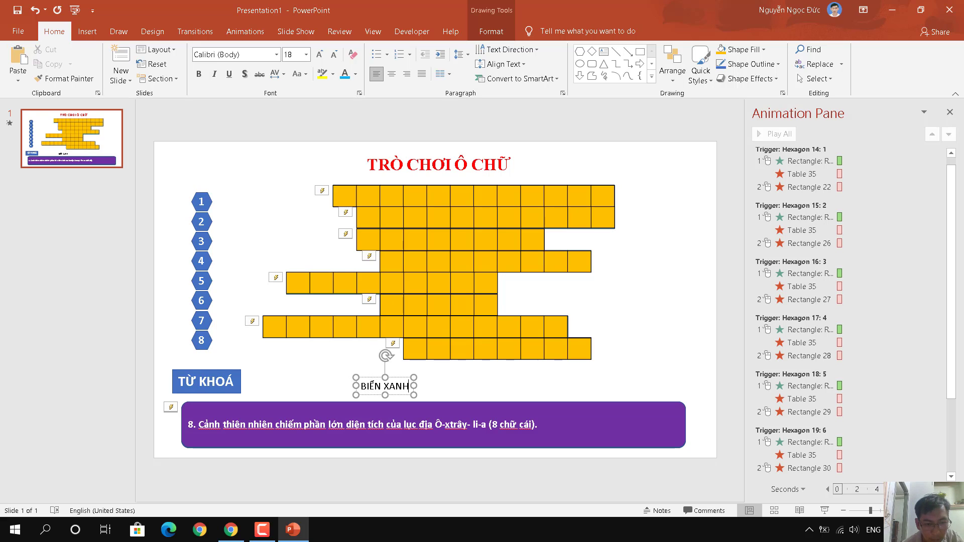
click(368, 382)
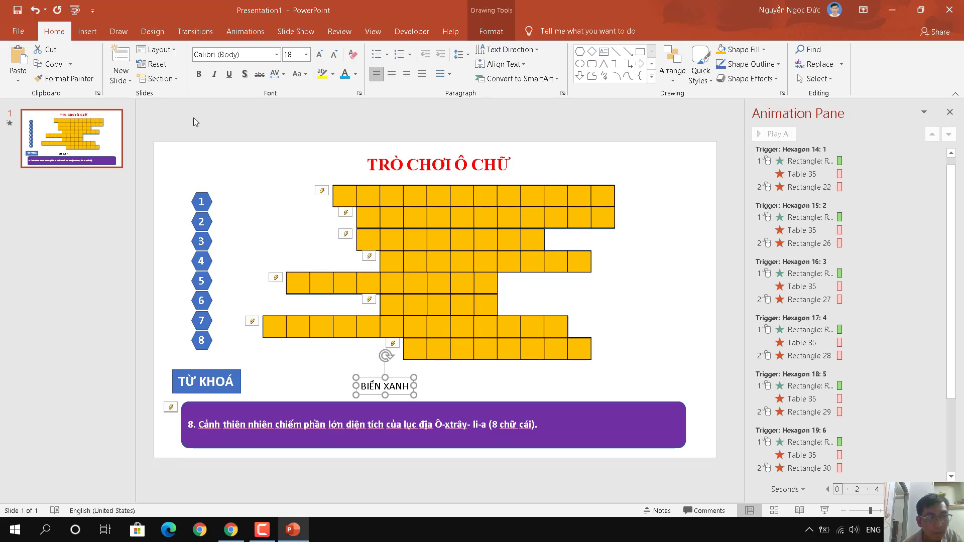
click(199, 74)
click(224, 53)
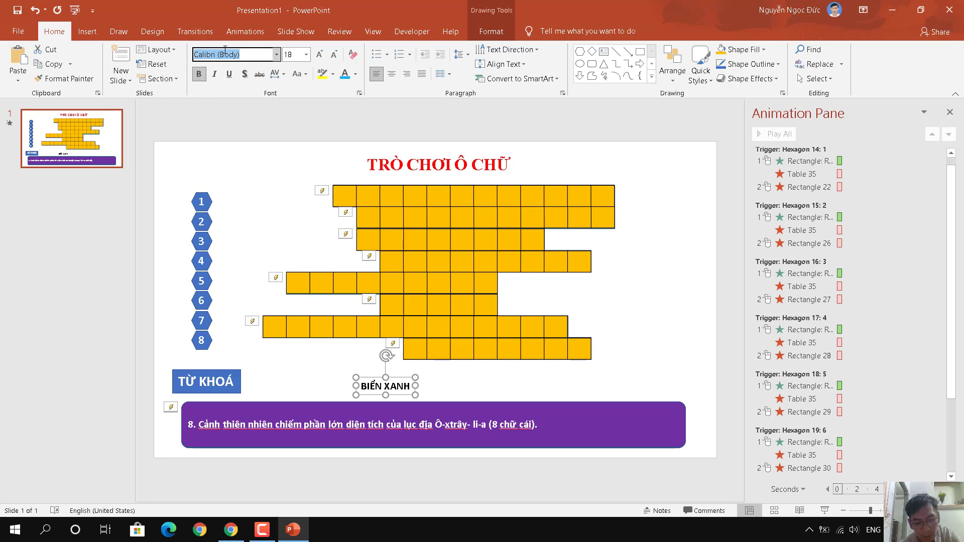
text(Times New Roman)
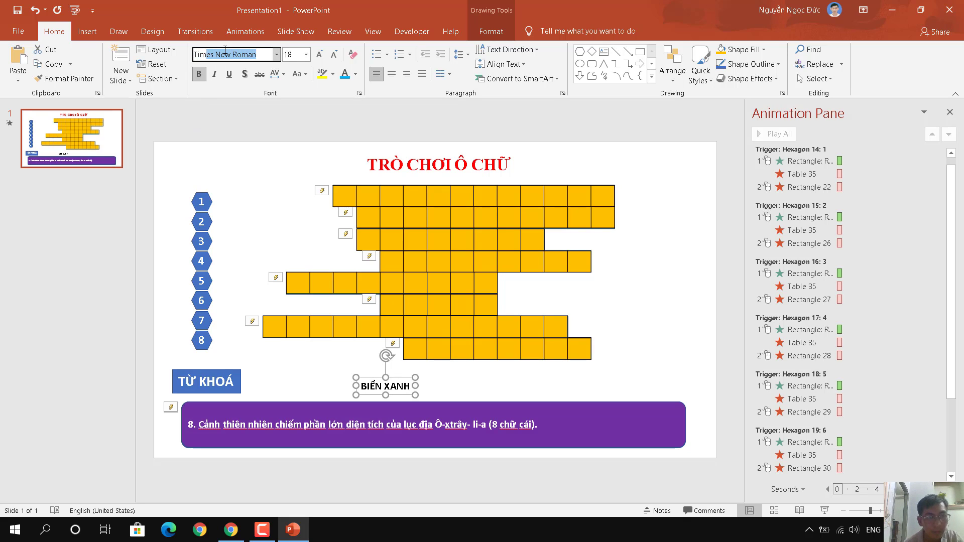
key(Return)
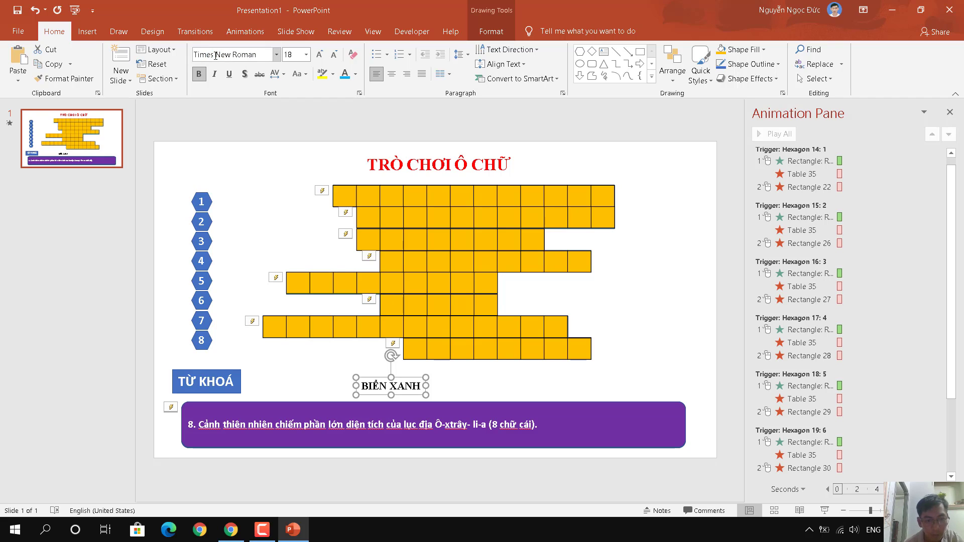
click(355, 74)
click(355, 169)
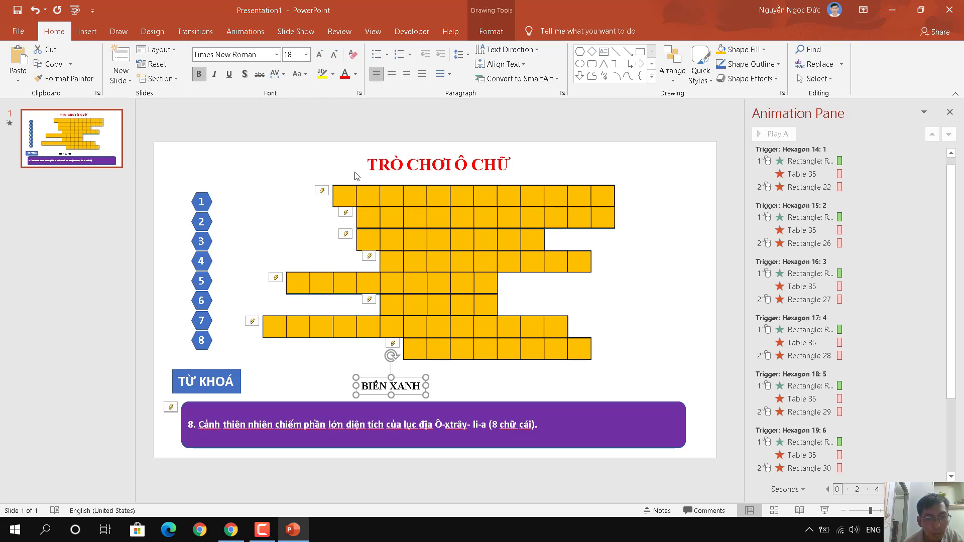
Size the BIỂN XANH text to 44 pt and place it right of TỪ KHOÁ
click(306, 54)
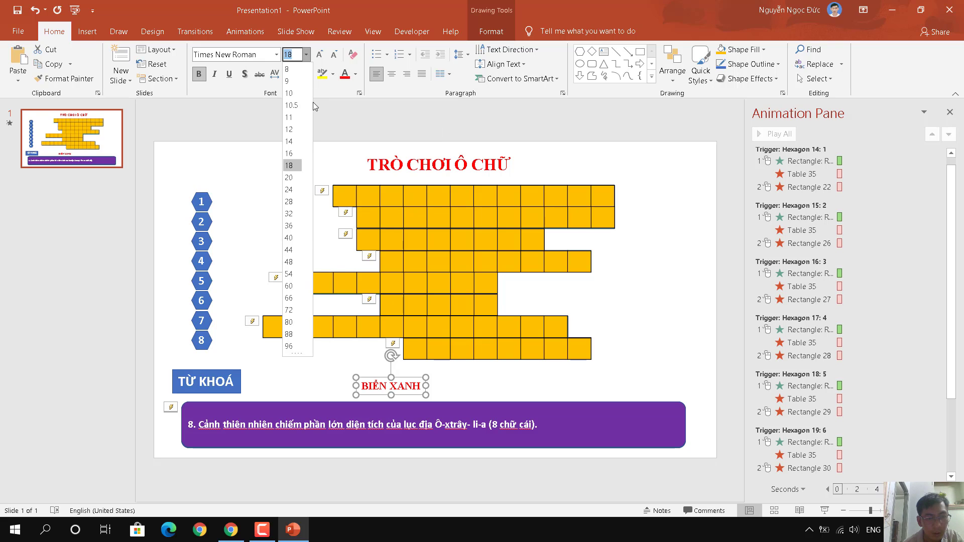
click(288, 285)
click(286, 286)
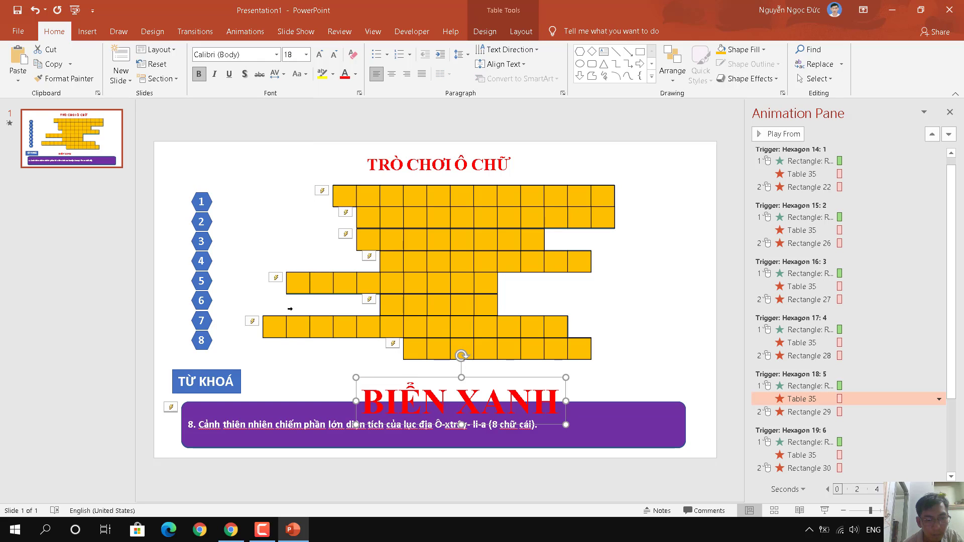
drag(381, 376, 367, 353)
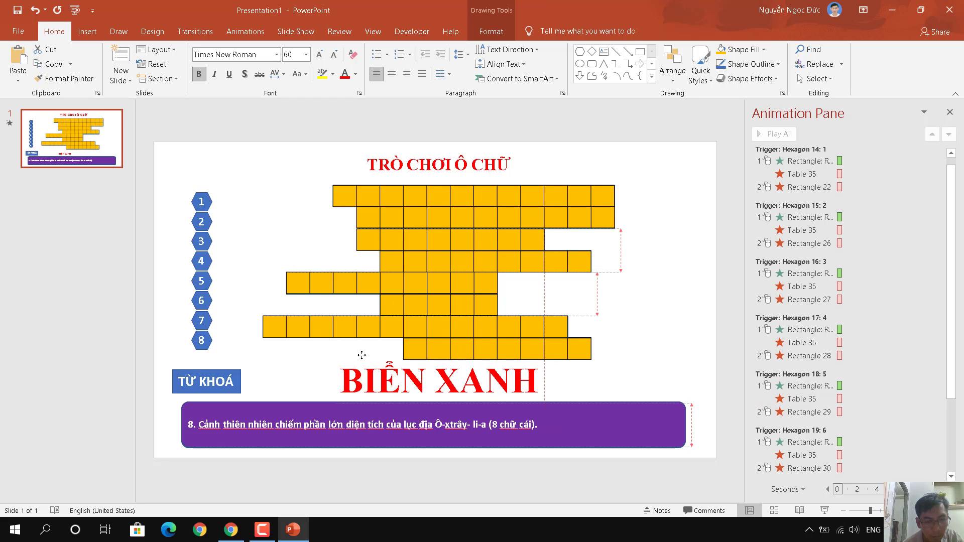
drag(367, 353, 352, 349)
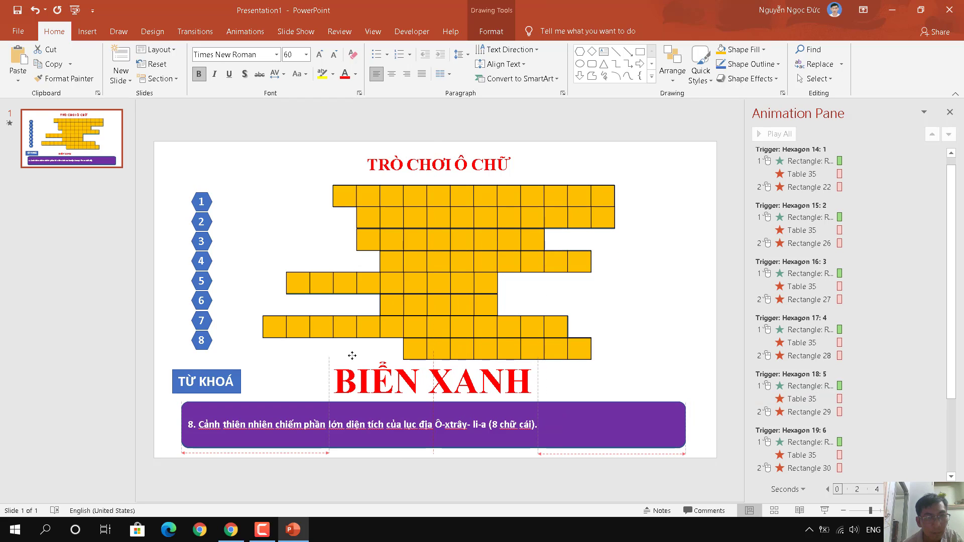
click(305, 54)
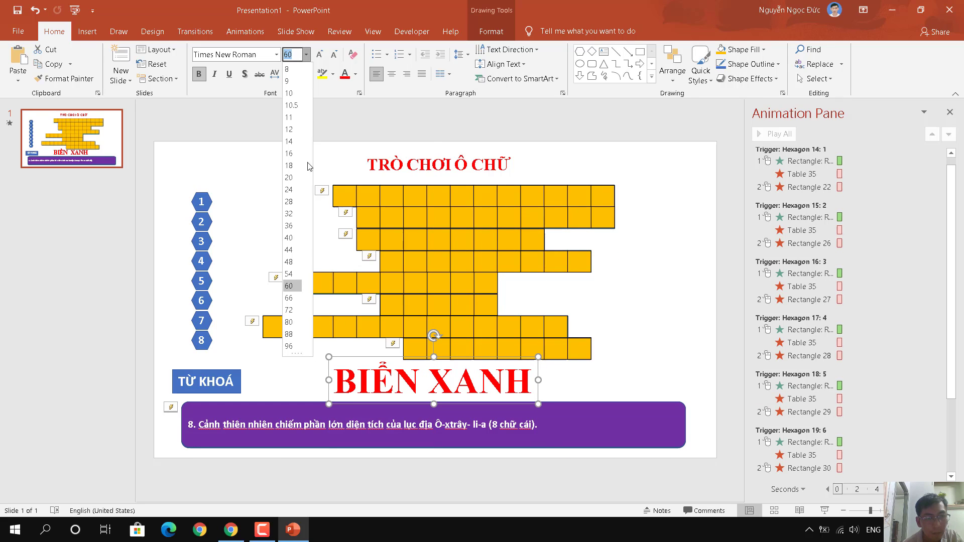
click(288, 274)
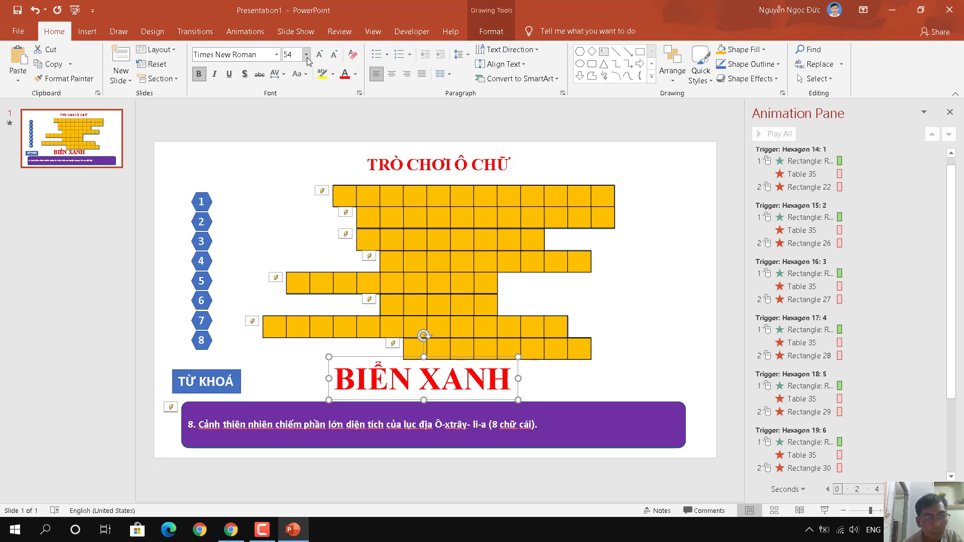
click(305, 55)
click(289, 250)
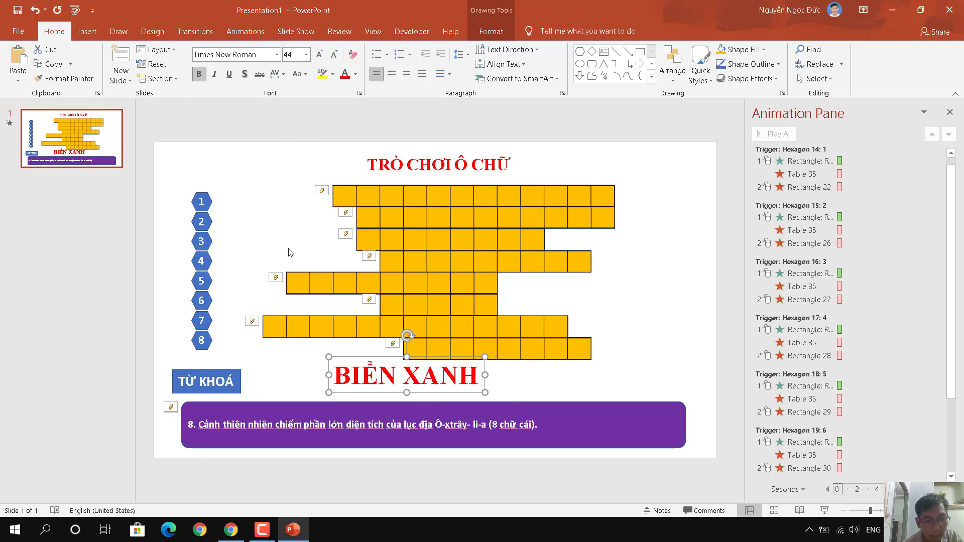
drag(366, 358, 380, 362)
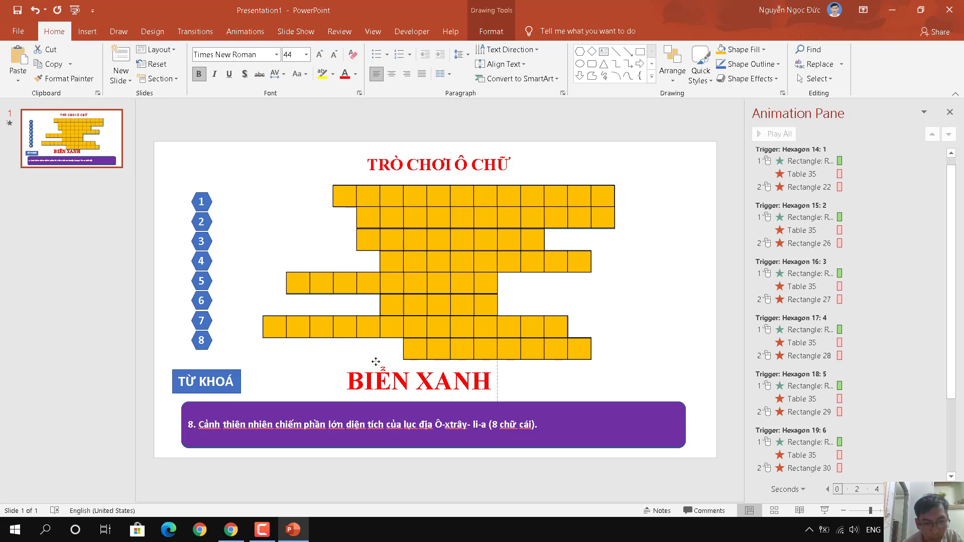
drag(376, 362, 378, 353)
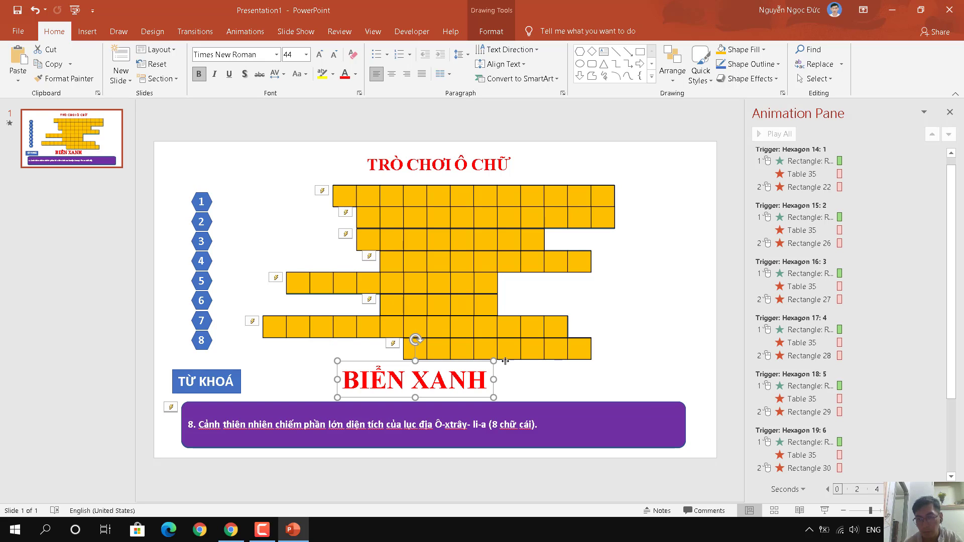
click(803, 187)
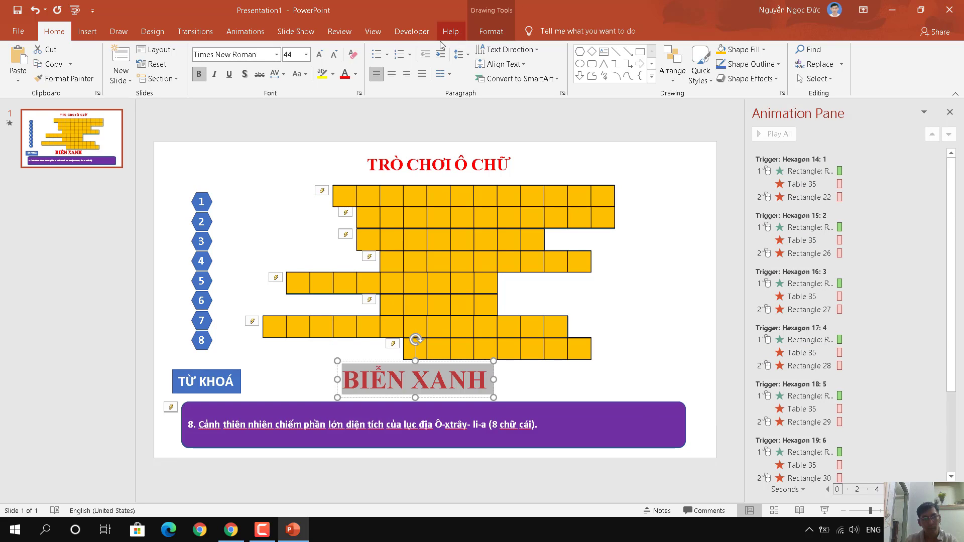
click(87, 36)
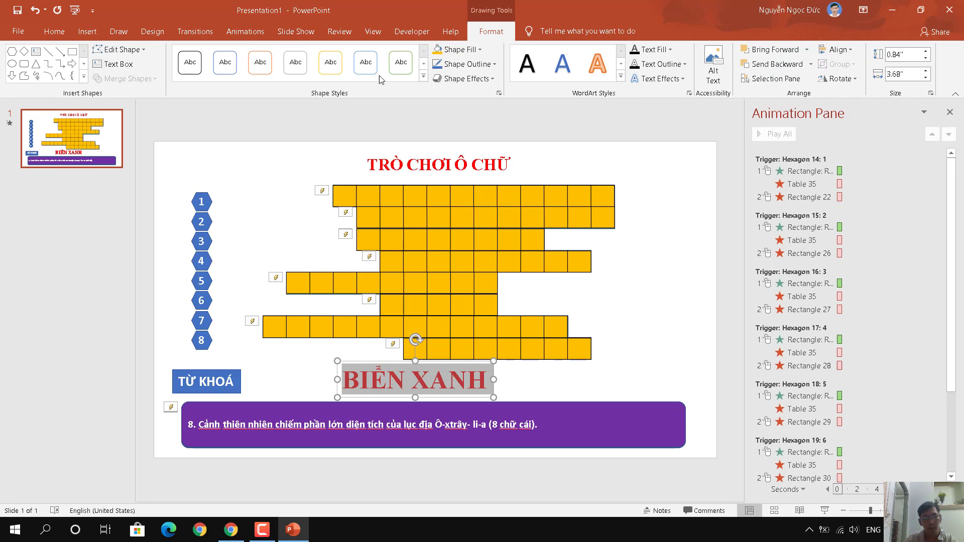
Make the BIỂN XANH fade-in animation start on a click of TextBox 54
click(251, 34)
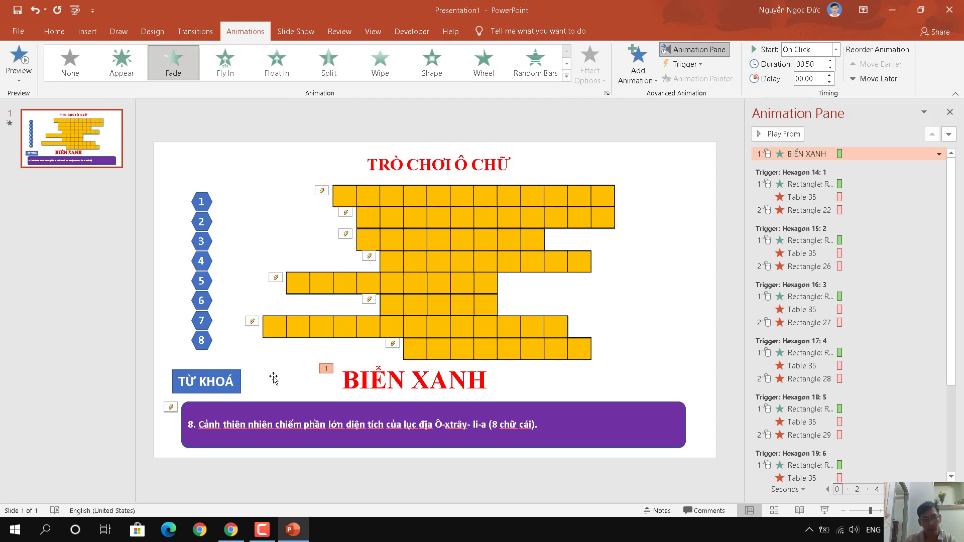
click(956, 391)
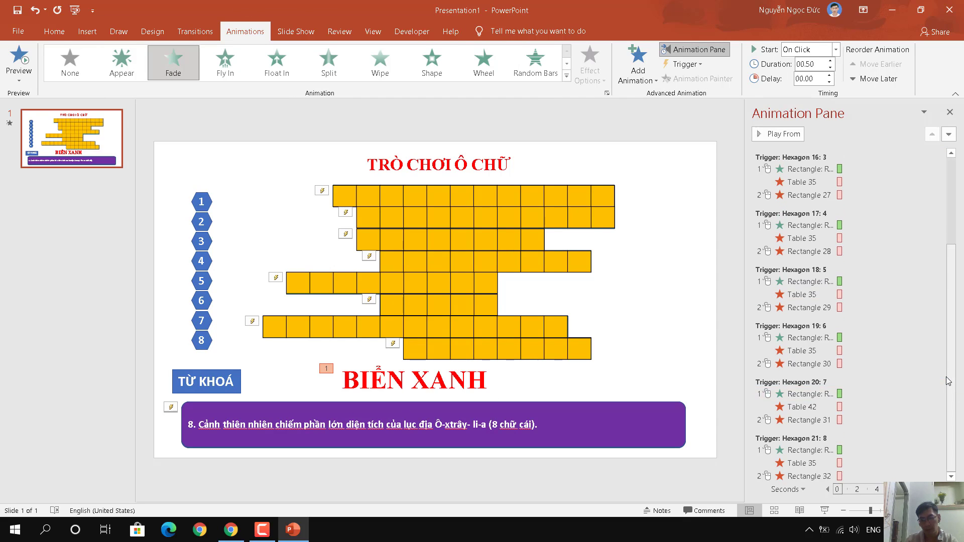
scroll(886, 379, up, 5)
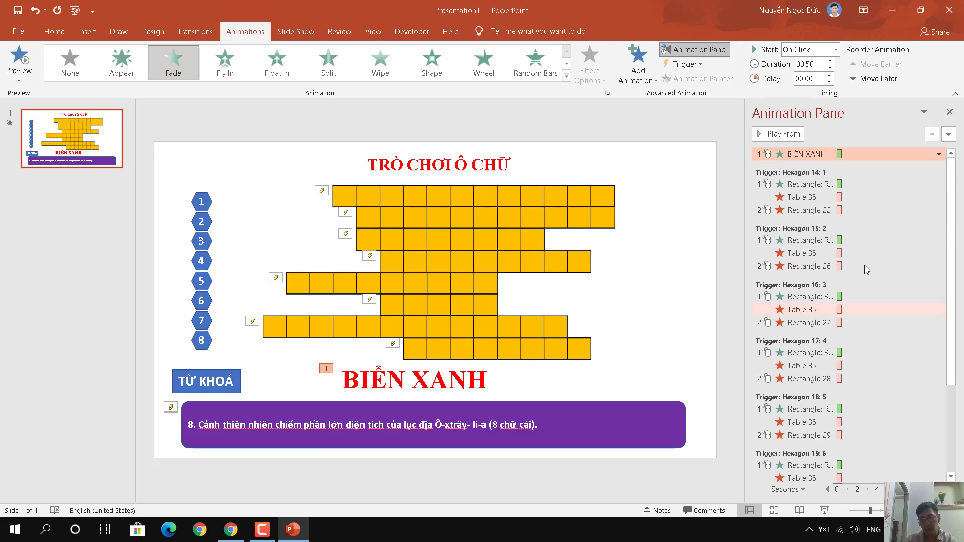
click(685, 64)
mouse_move(697, 80)
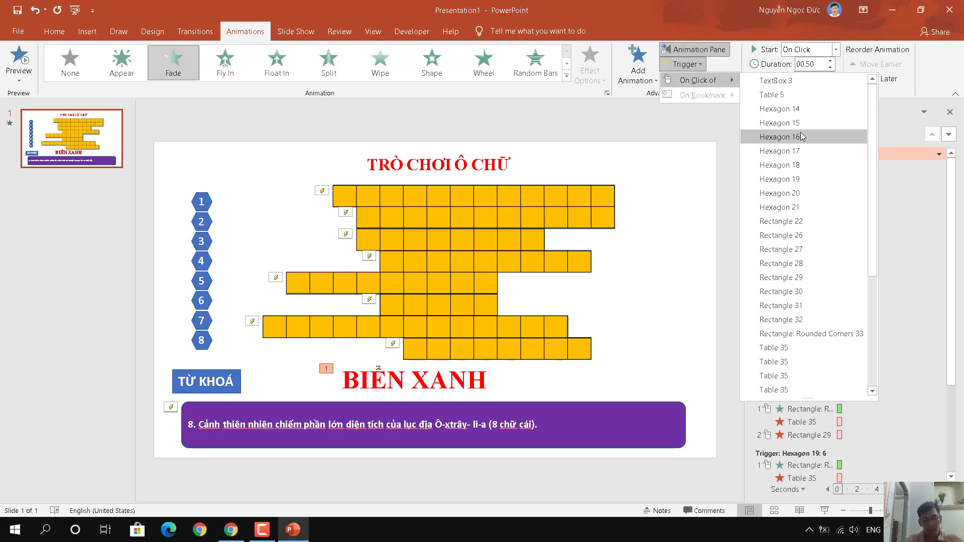
click(225, 391)
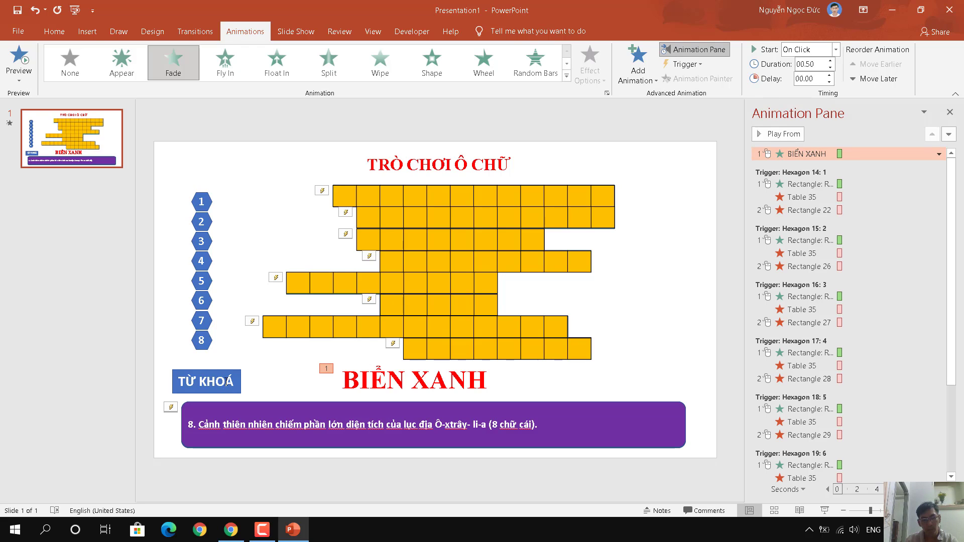
click(226, 381)
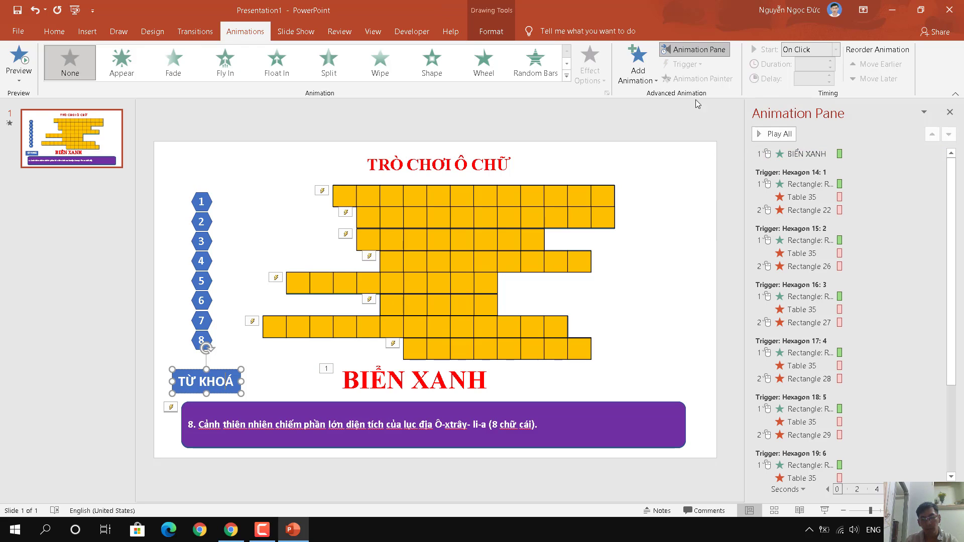
click(793, 153)
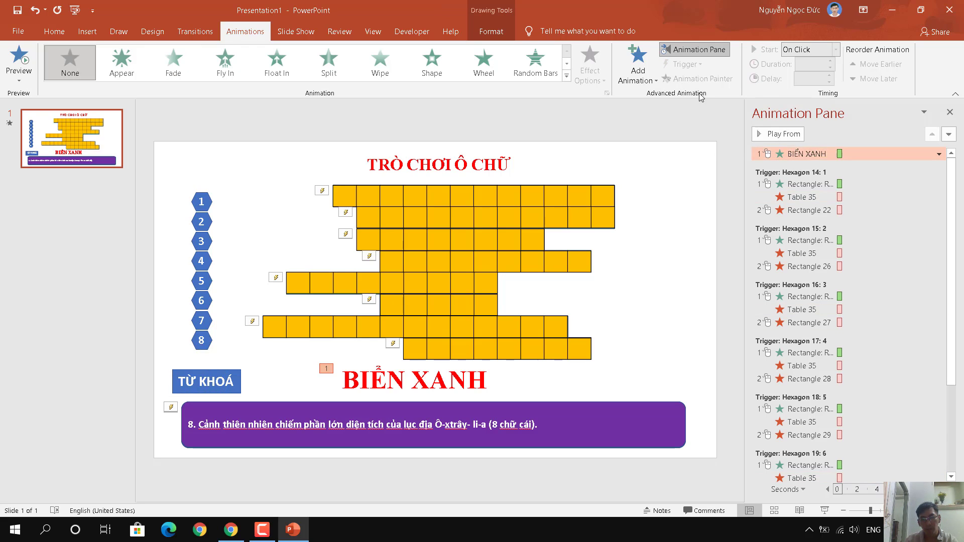
click(686, 64)
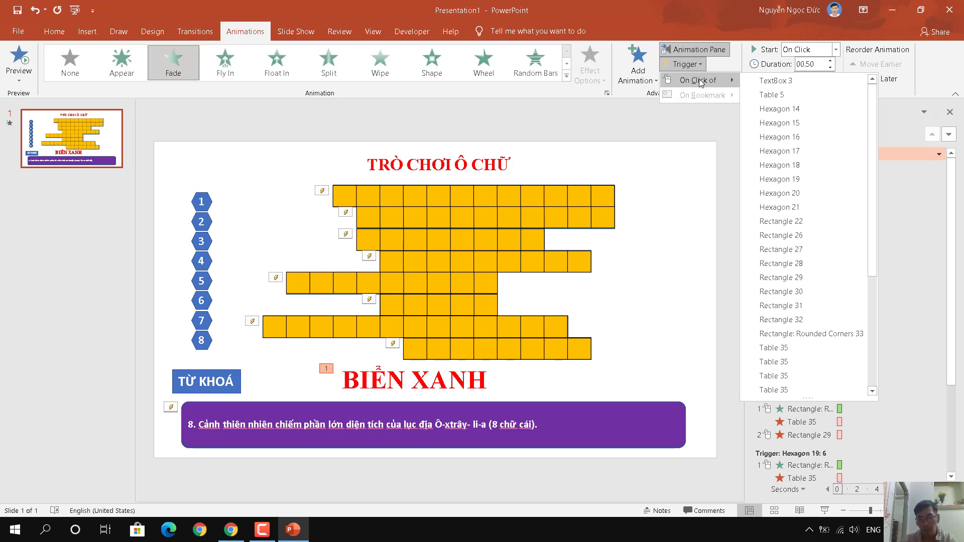
scroll(856, 301, down, 2)
scroll(856, 307, down, 2)
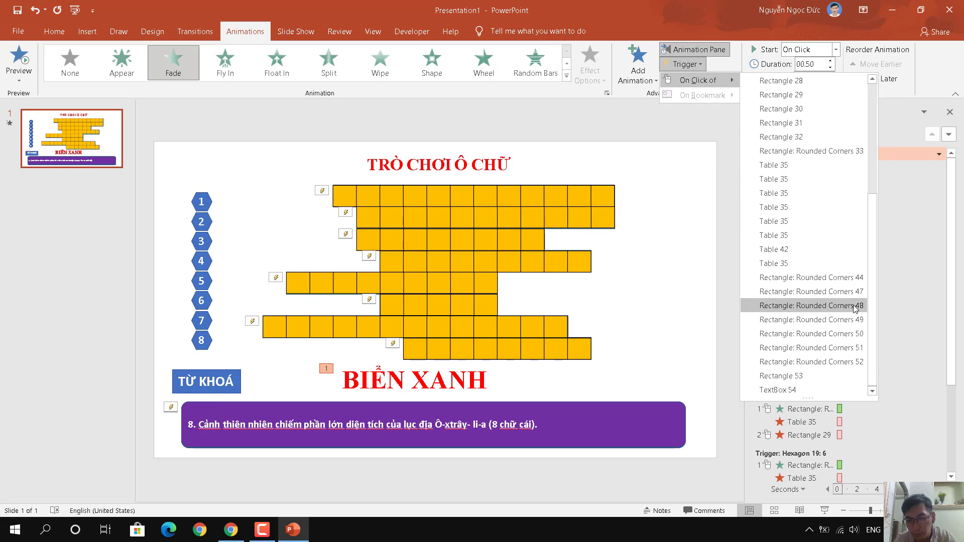
click(807, 393)
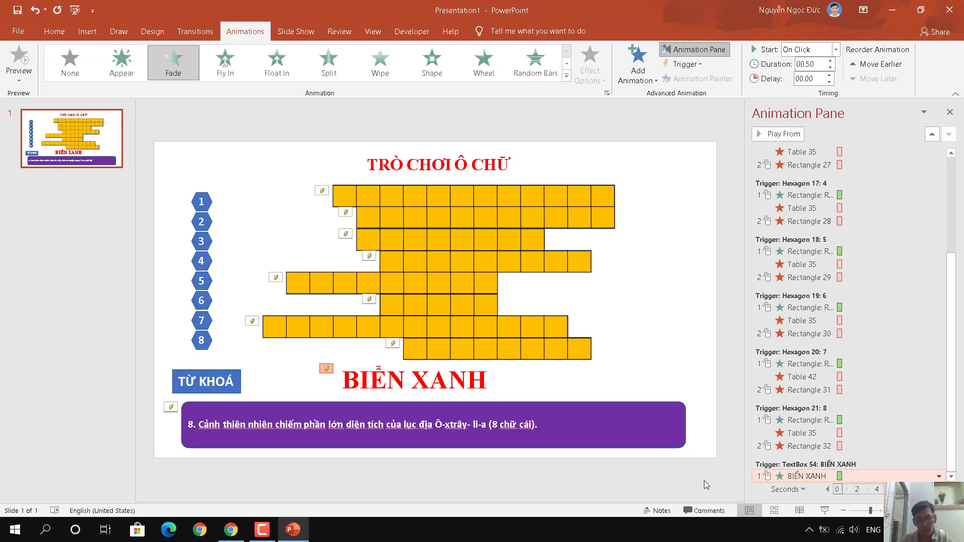
click(824, 511)
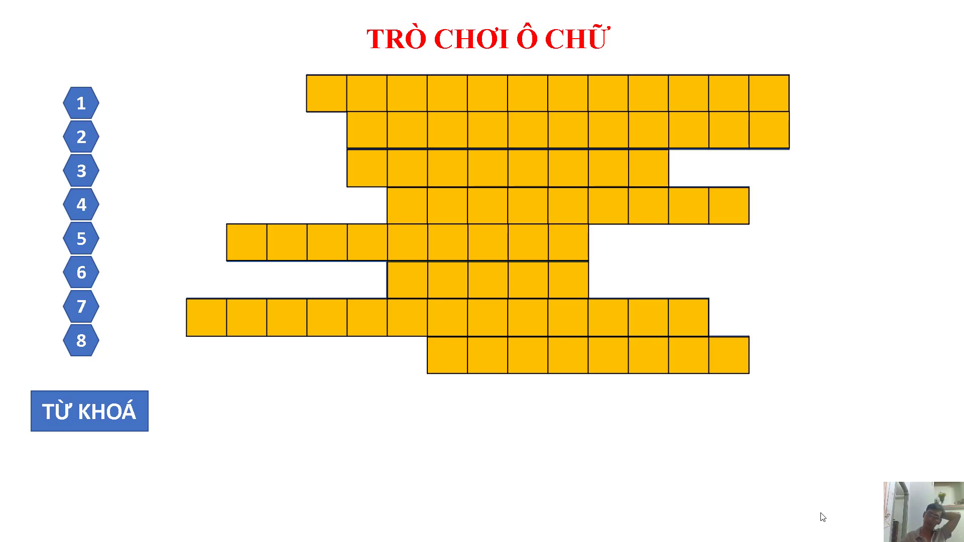
click(88, 416)
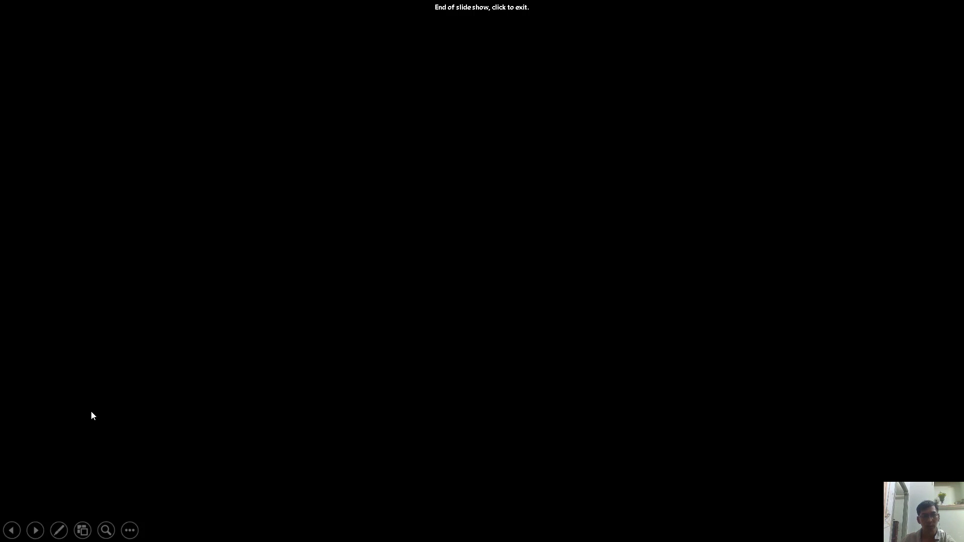
click(90, 413)
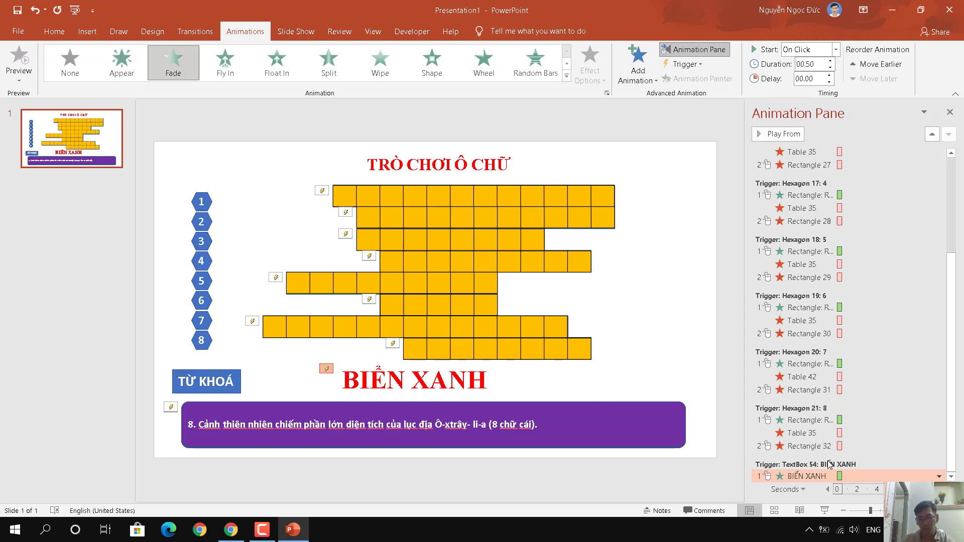
Change the BIỂN XANH trigger to Rectangle 53, the TỪ KHOÁ box, and run the slide show
click(685, 63)
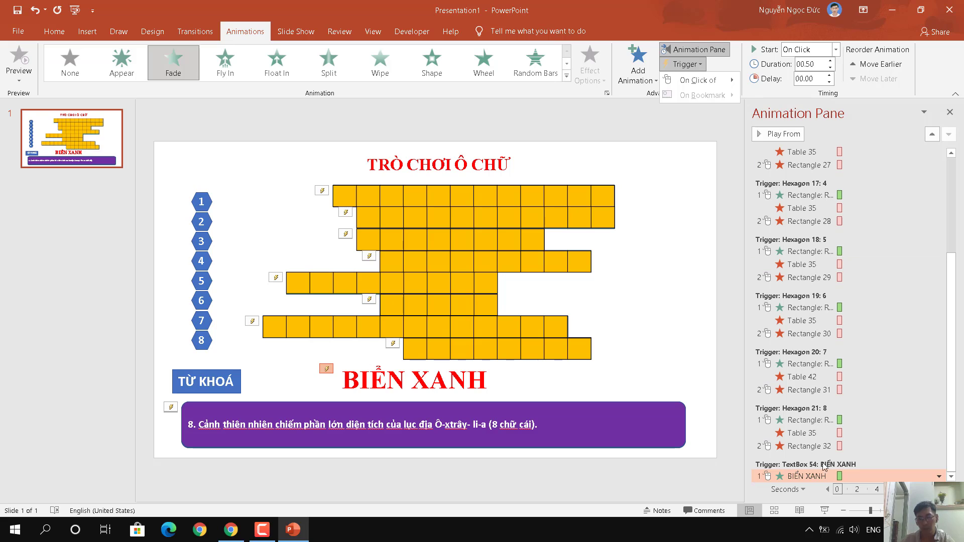
click(766, 467)
click(700, 64)
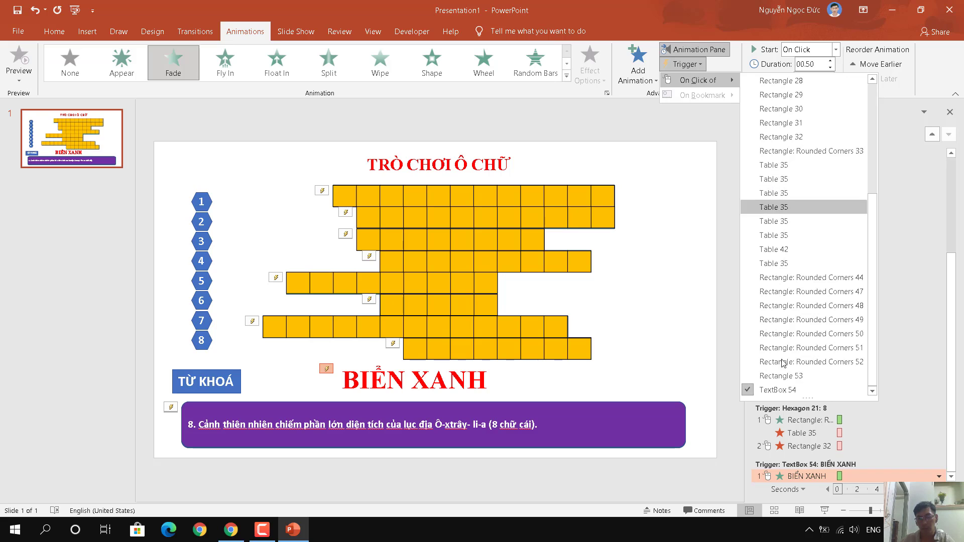
click(786, 376)
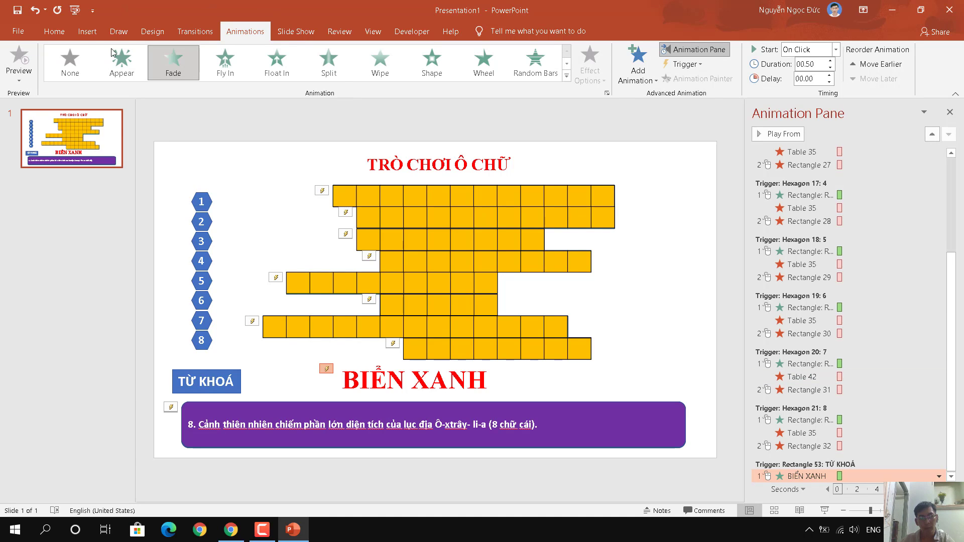
click(819, 510)
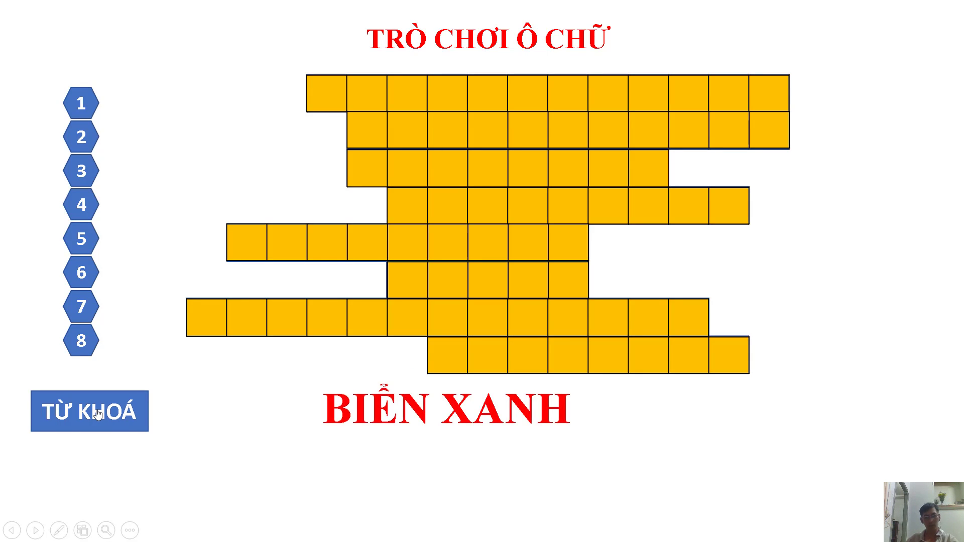
key(Escape)
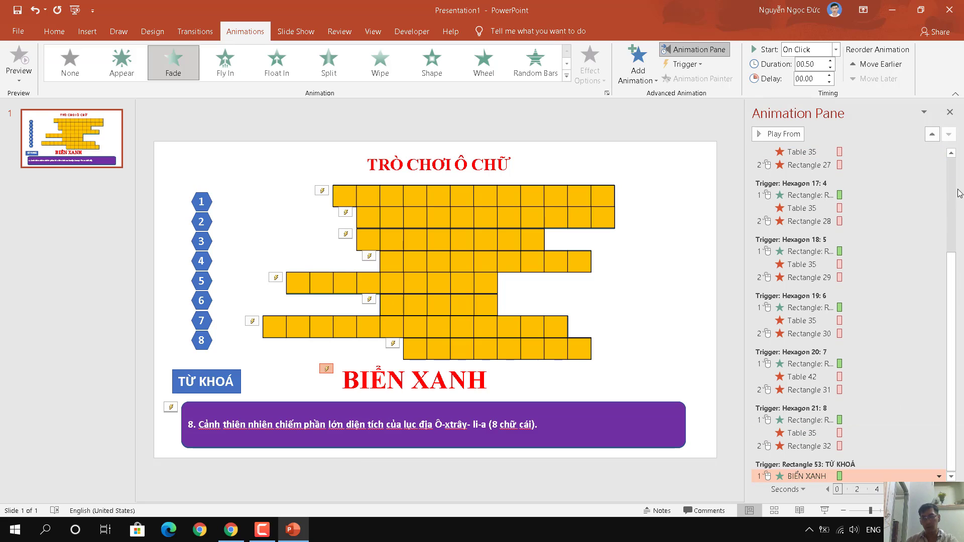
Close the Animation Pane so the TRÒ CHƠI Ô CHỮ slide fills the editing area
click(950, 113)
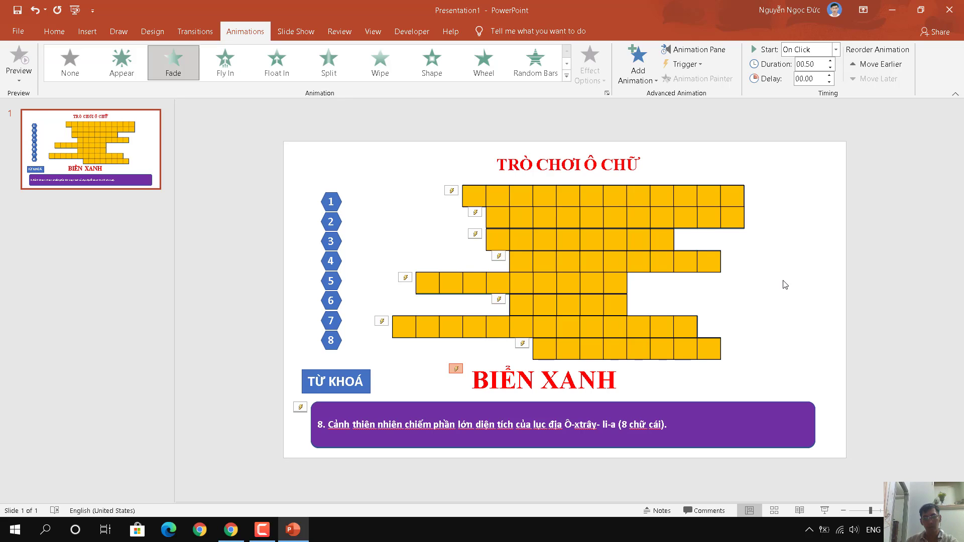
Start the slide show and reveal rows 1, 4 and 8: BẮC BĂNG DƯƠNG, ẤN ĐỘ DƯƠNG, HOANGMAC
click(825, 511)
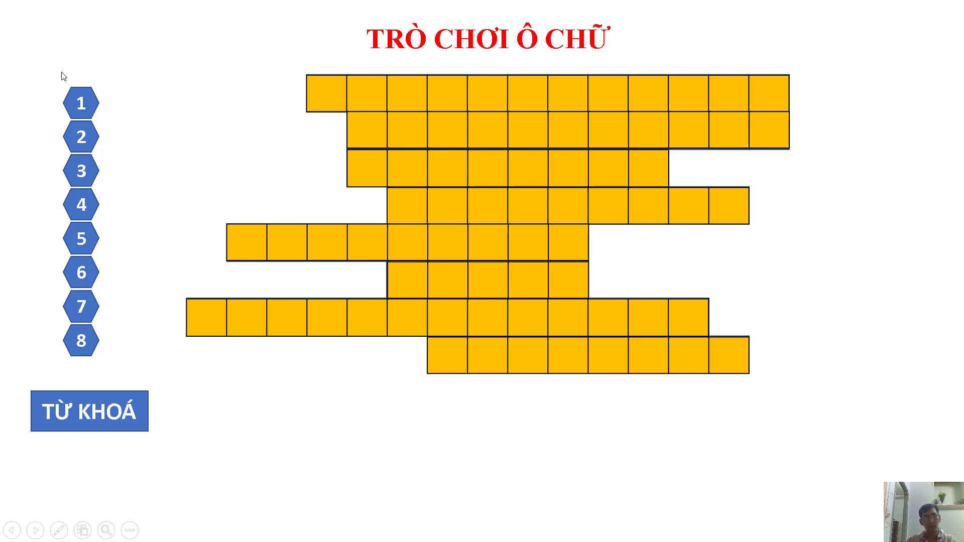
click(80, 107)
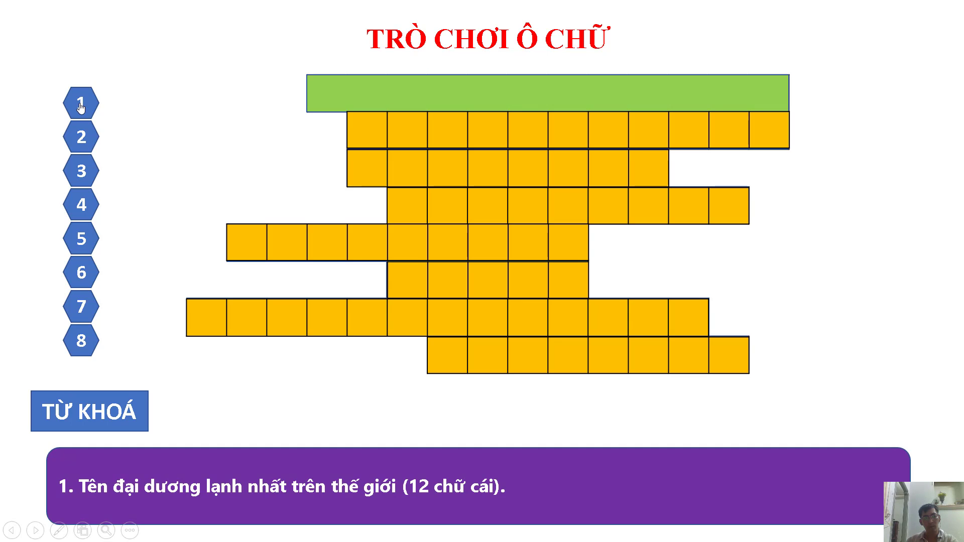
click(81, 107)
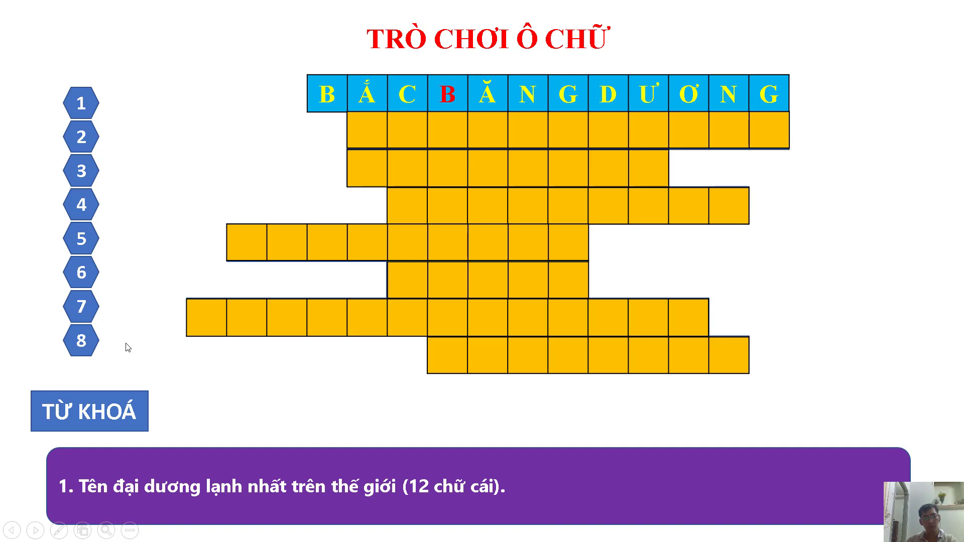
click(80, 208)
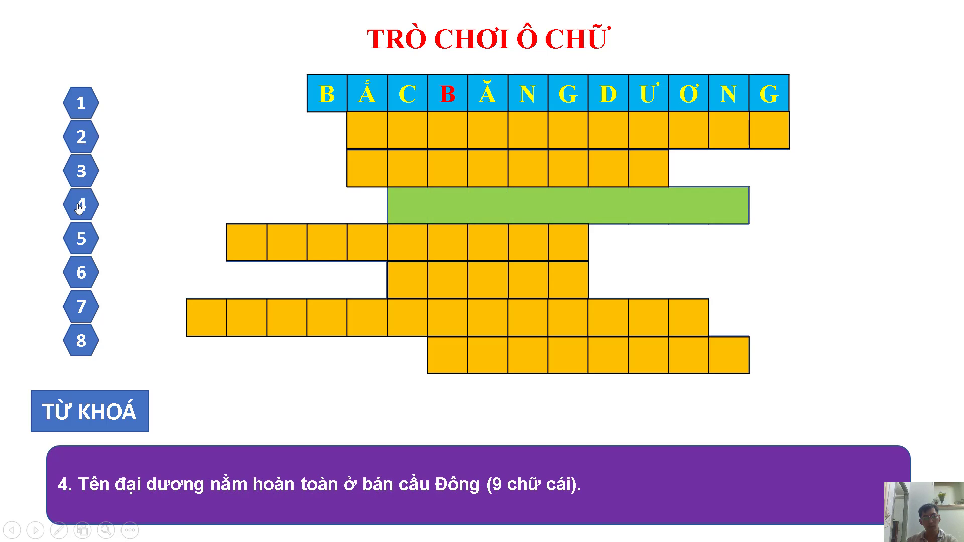
click(79, 208)
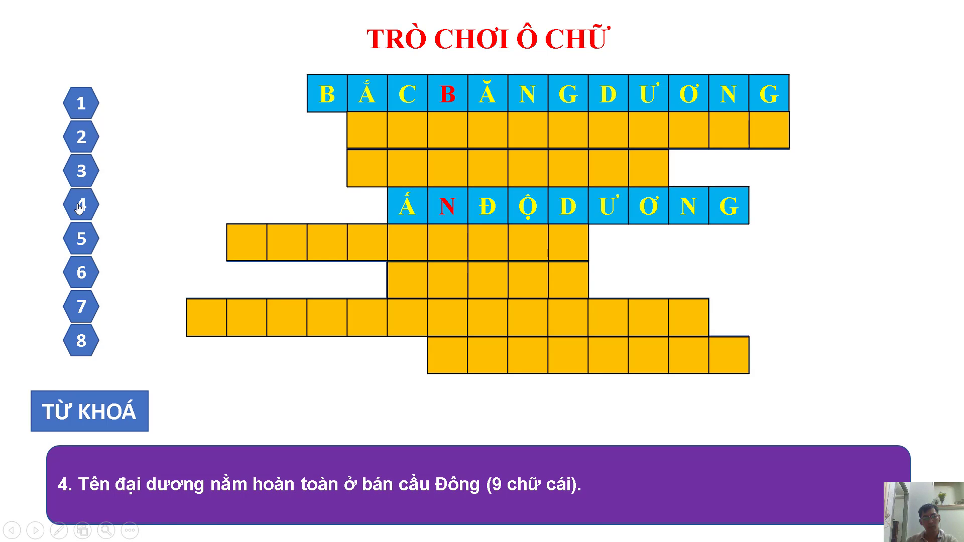
click(83, 344)
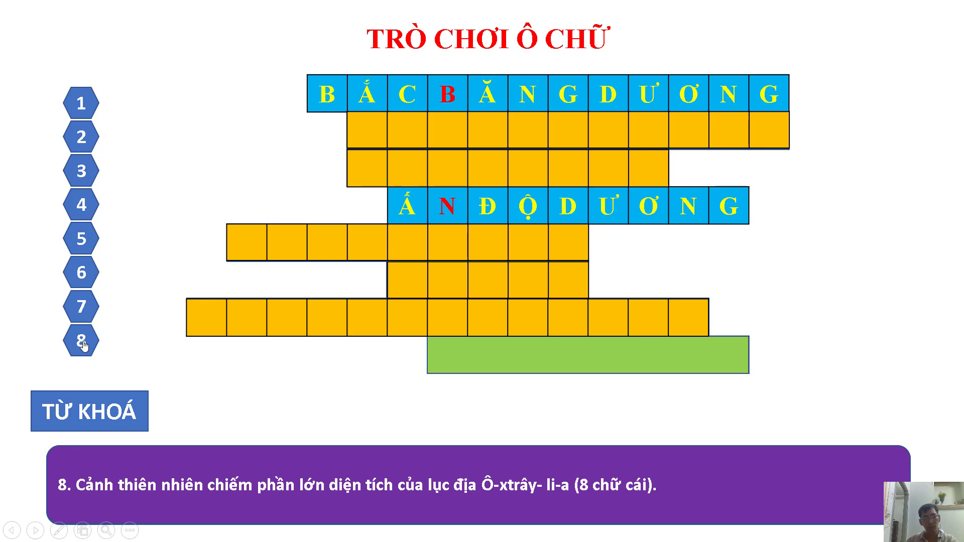
click(83, 345)
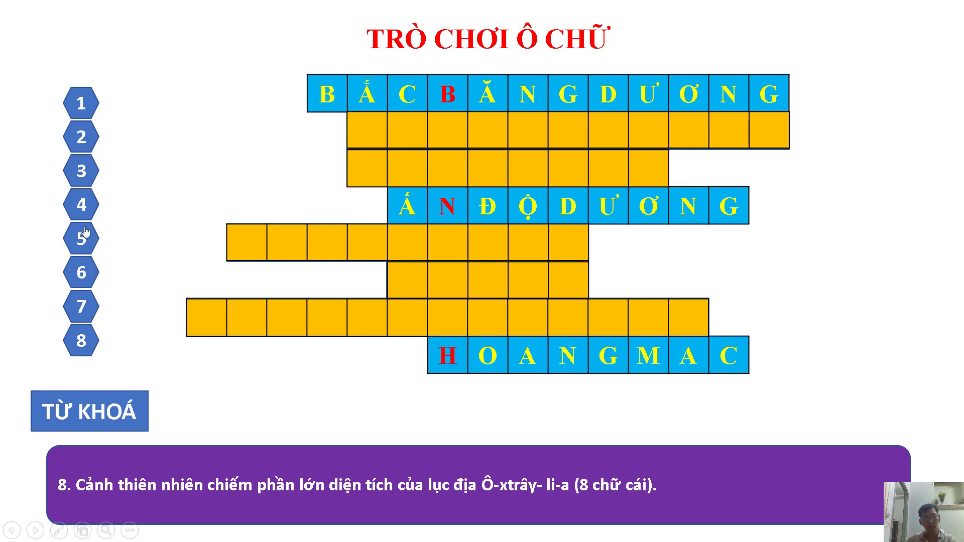
Reveal ĐẠI TÂY DƯƠNG and CÁ HEO XANH, fade in keyword BIỂN XANH, then highlight rows 7, 6, 3
click(80, 143)
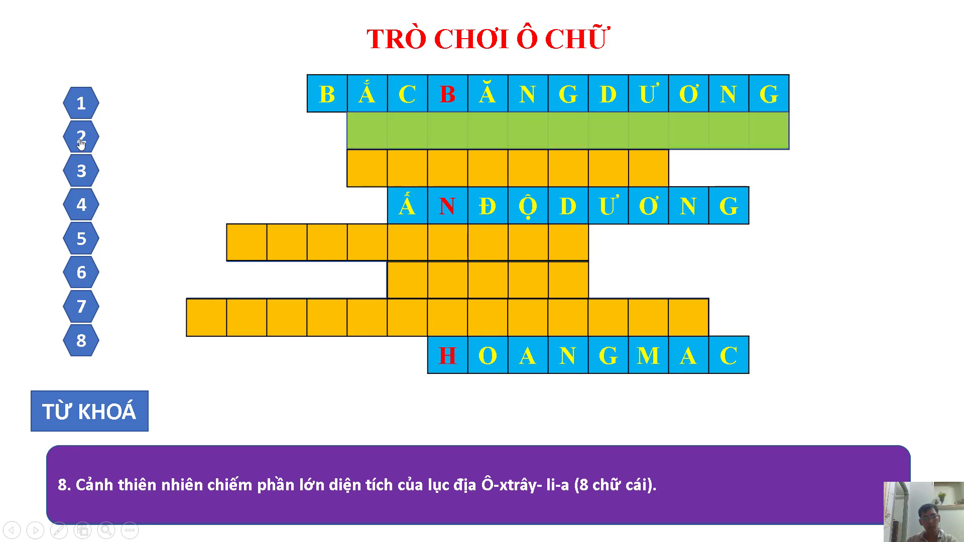
click(81, 143)
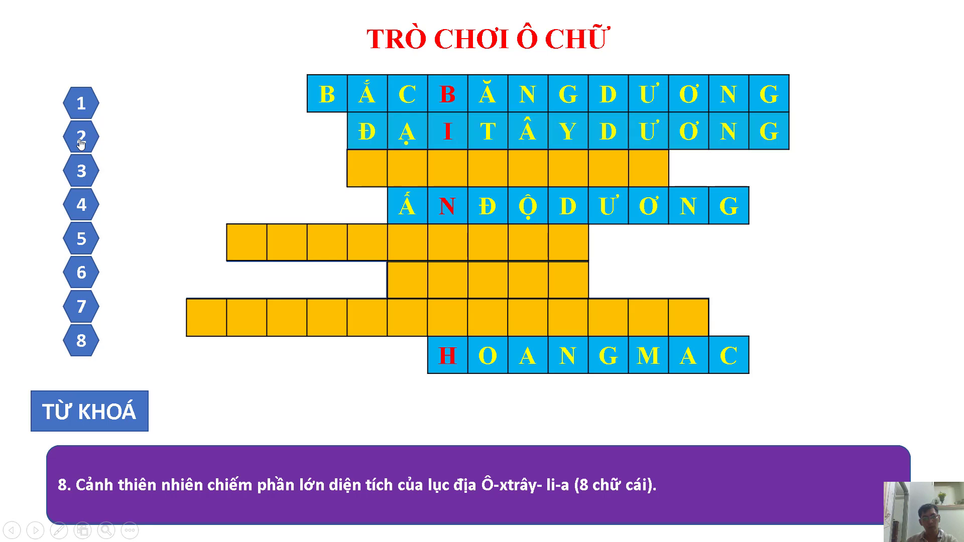
click(75, 246)
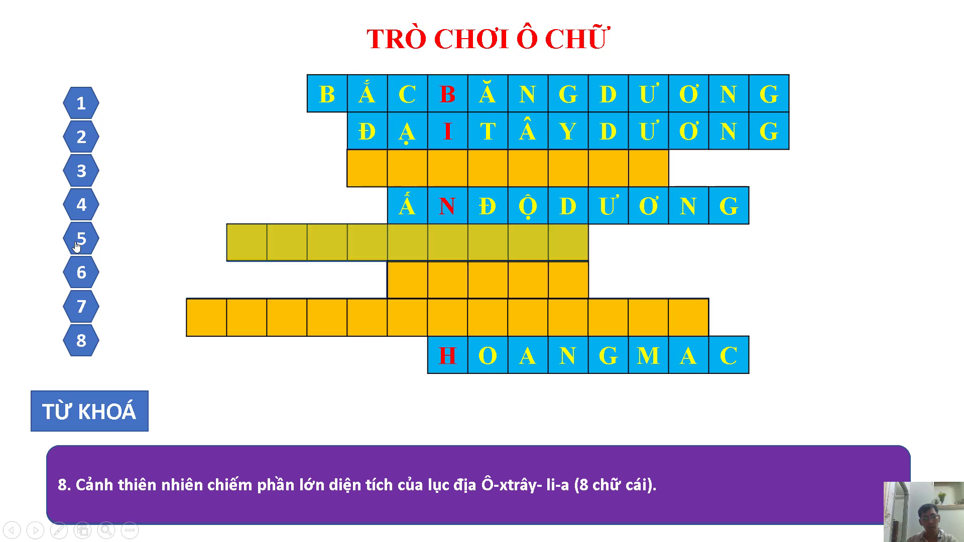
click(76, 246)
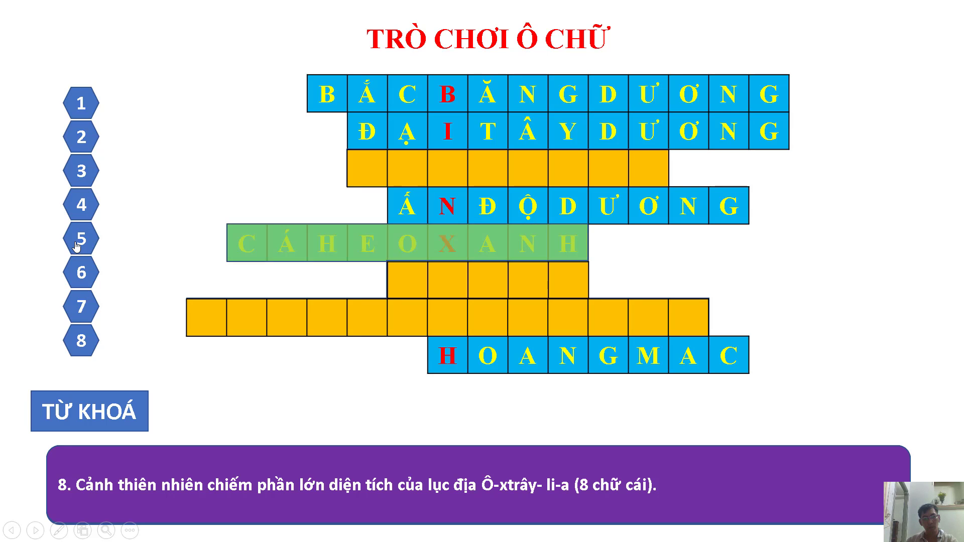
click(114, 424)
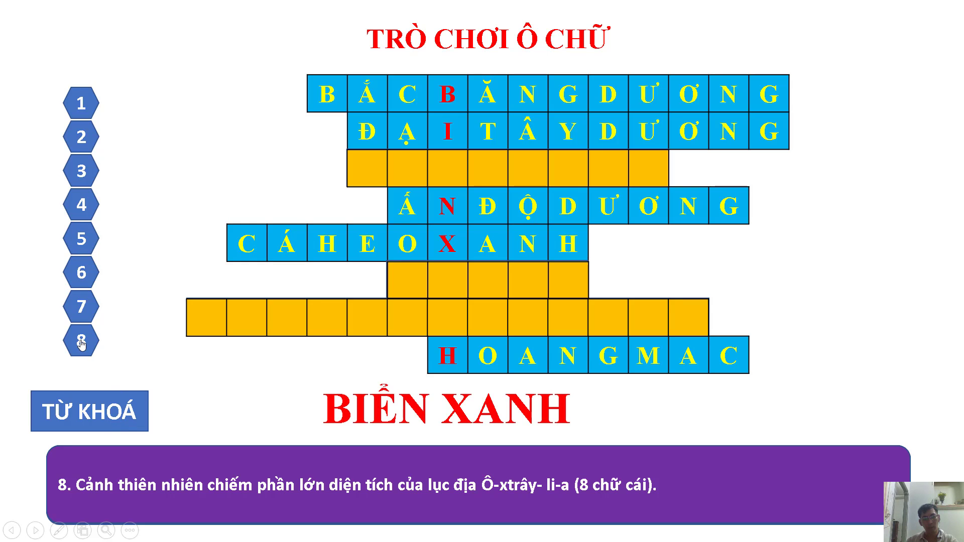
click(80, 306)
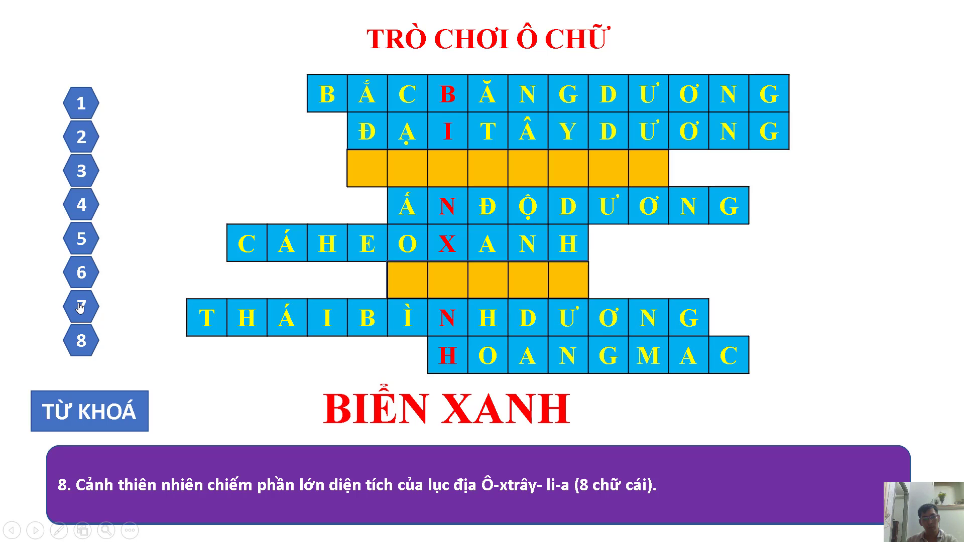
click(78, 275)
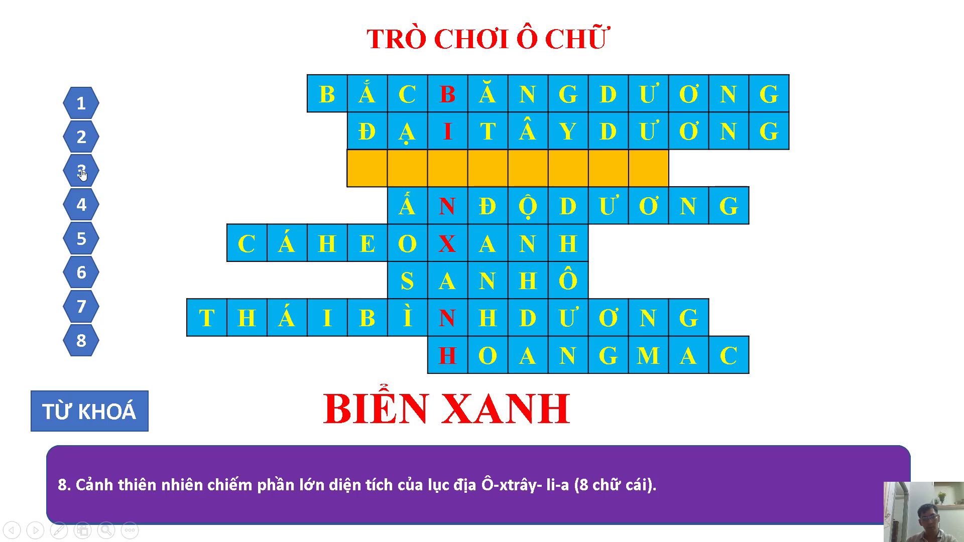
click(82, 174)
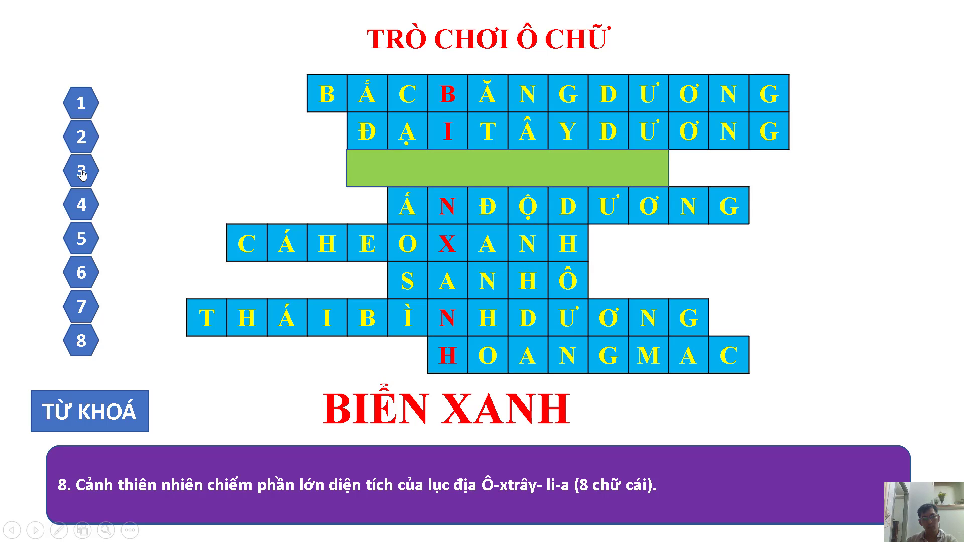